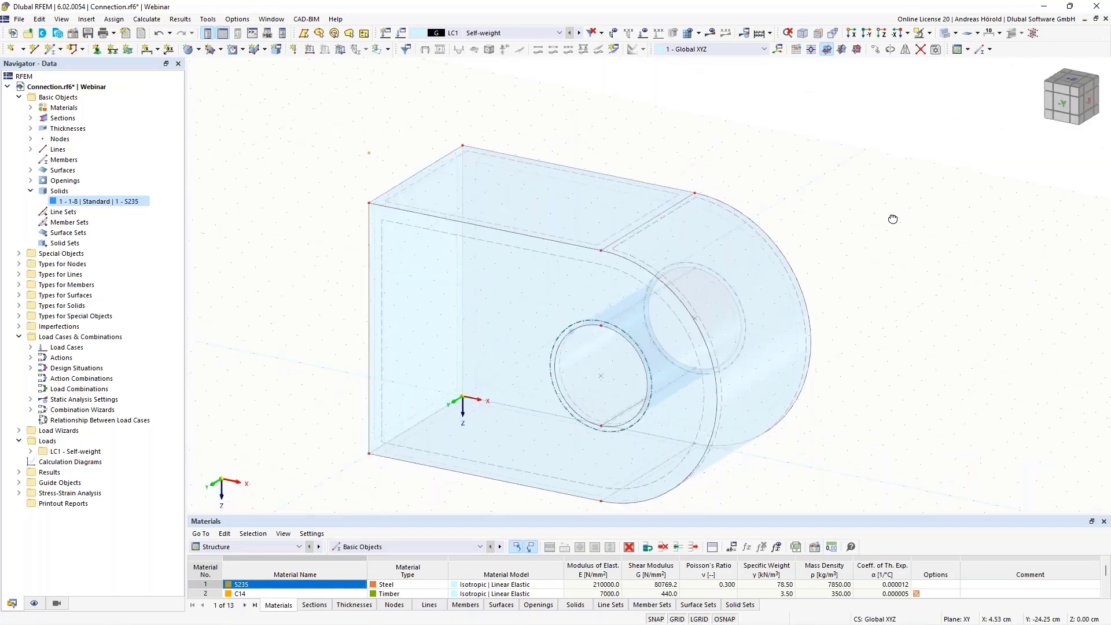
Step: Move the work plane origin to the free node above the plate at X 0, Y 7, Z -12 cm
{"action": "right_click", "coordinate": [875, 178]}
{"action": "left_click", "coordinate": [812, 50]}
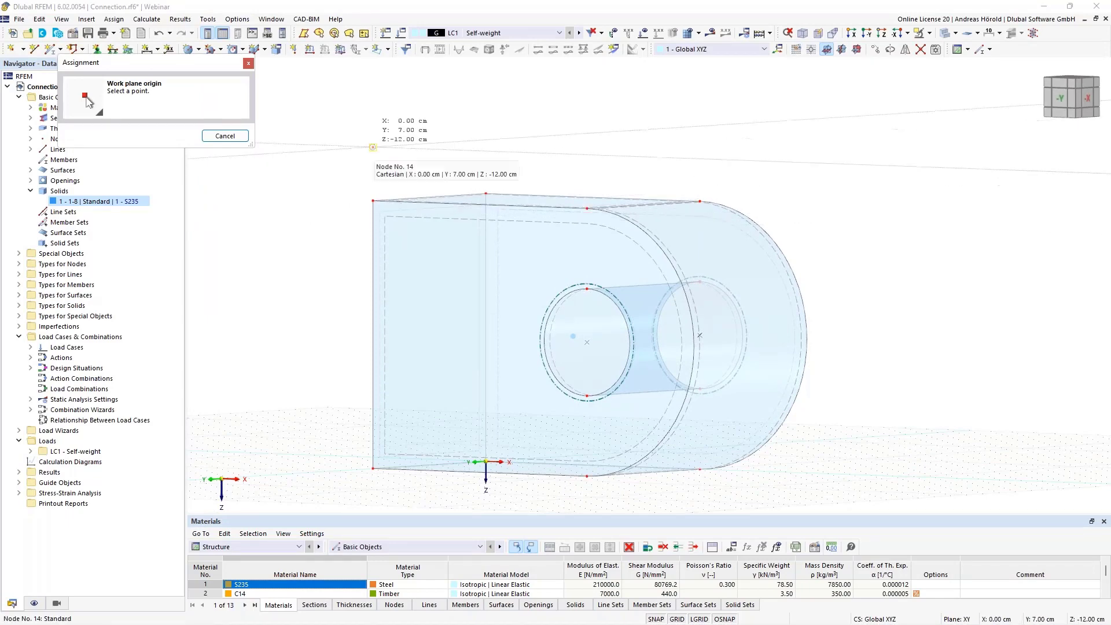
{"action": "left_click", "coordinate": [372, 147]}
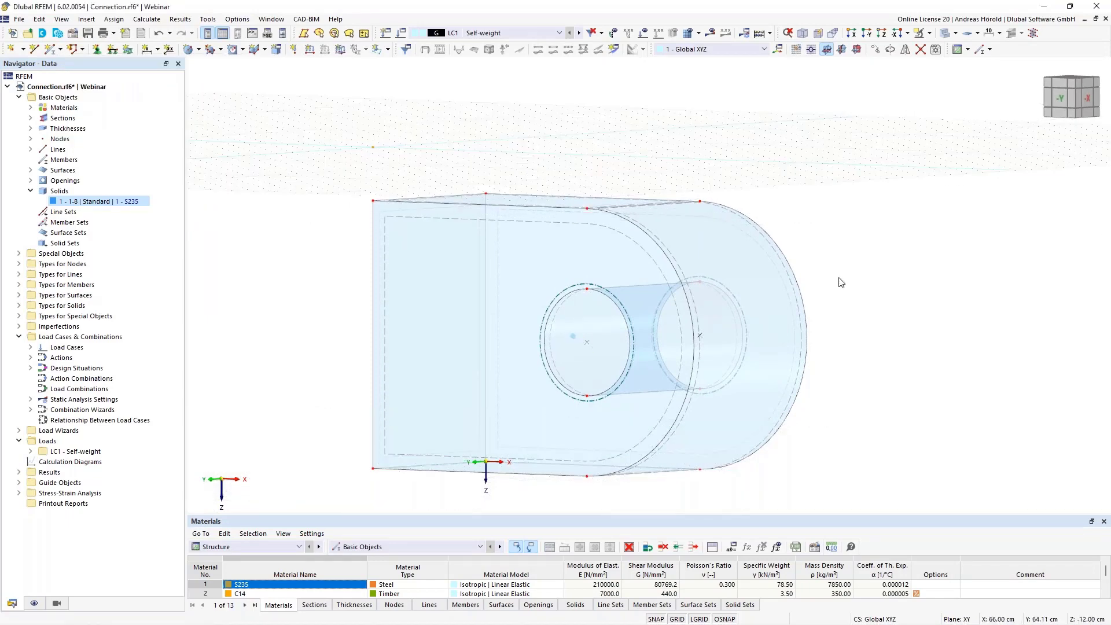
Step: Select the whole eye-plate solid, without the free node above it, and hide the selected objects
{"action": "mouse_move", "coordinate": [913, 381]}
{"action": "middle_mouse_down", "text": "ctrl"}
{"action": "mouse_move", "coordinate": [941, 414]}
{"action": "mouse_move", "coordinate": [975, 417]}
{"action": "mouse_move", "coordinate": [943, 377]}
{"action": "mouse_move", "coordinate": [957, 350]}
{"action": "middle_mouse_up", "text": "ctrl"}
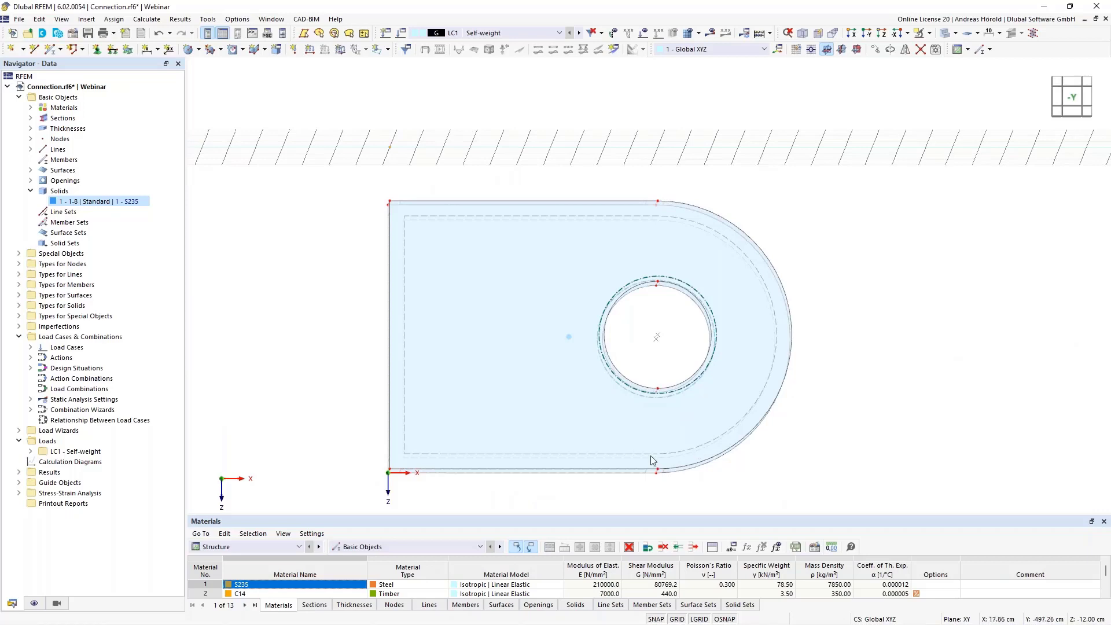
{"action": "left_click_drag", "start_coordinate": [322, 501], "coordinate": [897, 192]}
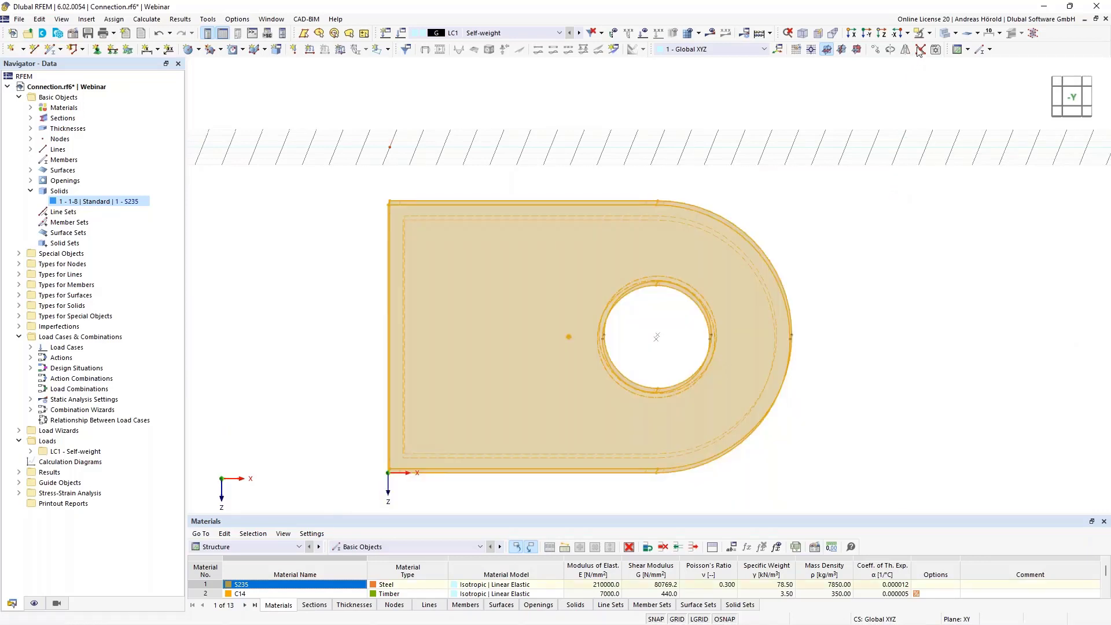
{"action": "left_click", "coordinate": [930, 33]}
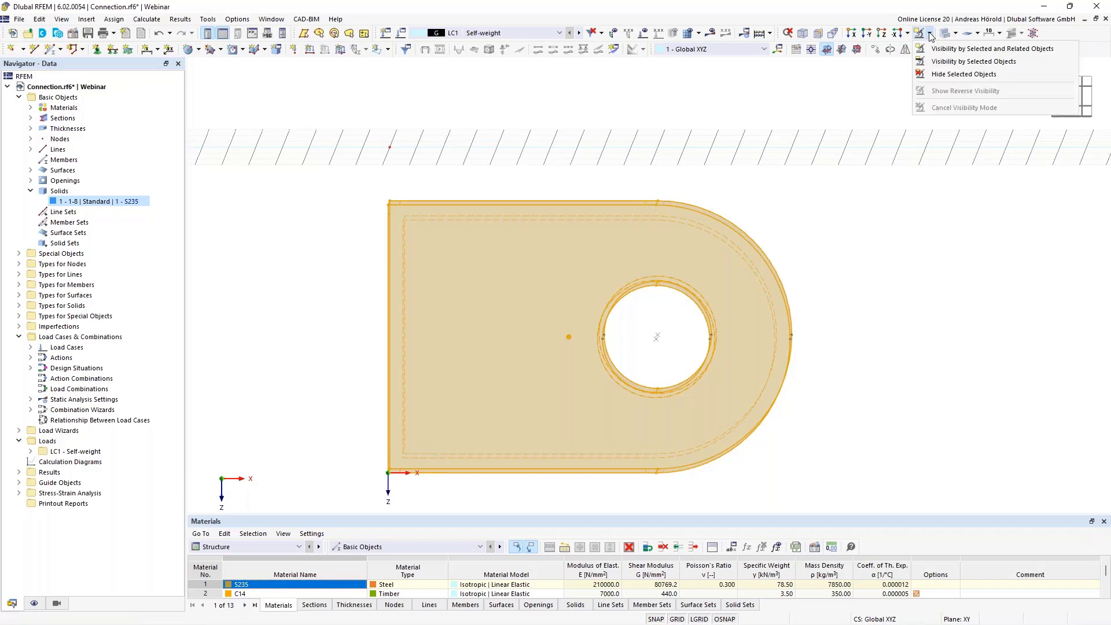
{"action": "left_click", "coordinate": [949, 75]}
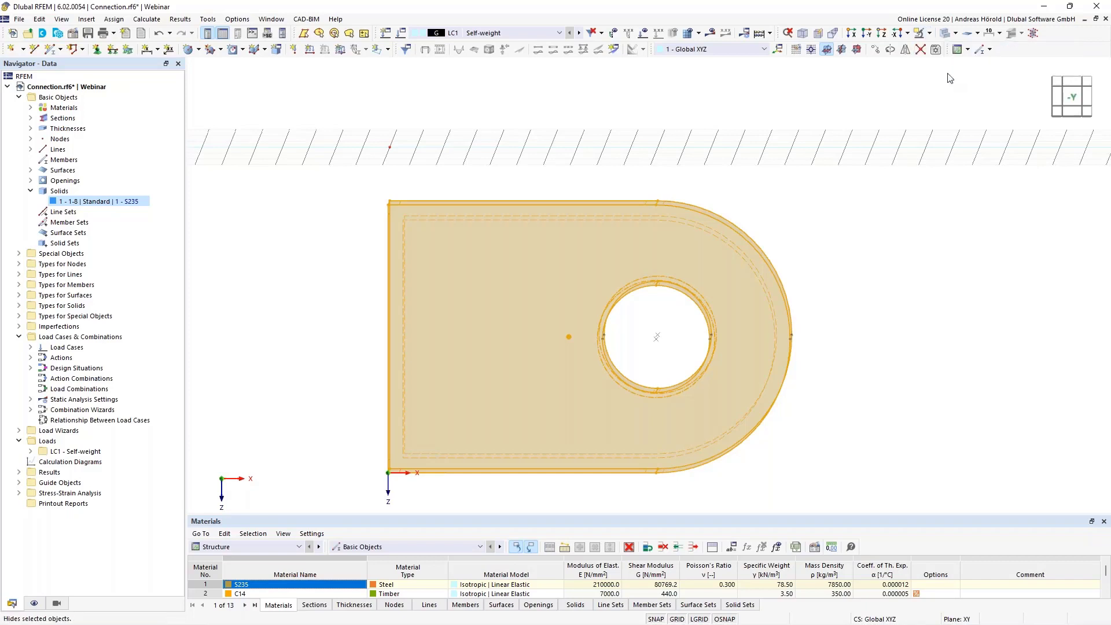
Step: Create a rectangular surface on the work plane from X 4, Y 5 to X 17, Y 2 cm, using the uniform 1.0 mm S235 thickness
{"action": "left_click", "coordinate": [882, 33]}
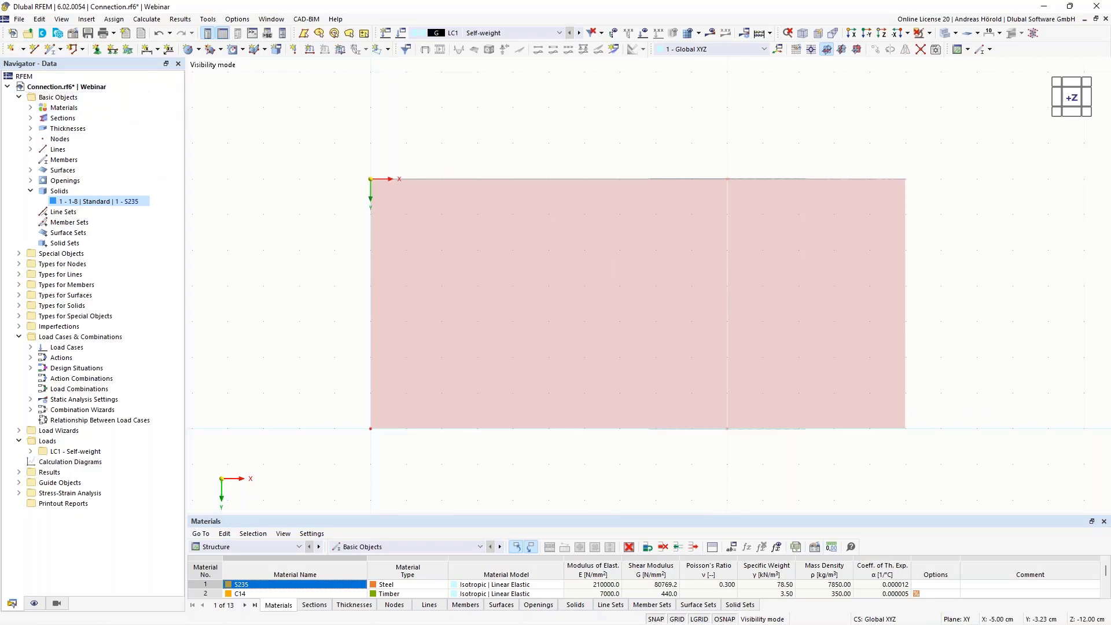
{"action": "left_click", "coordinate": [199, 50]}
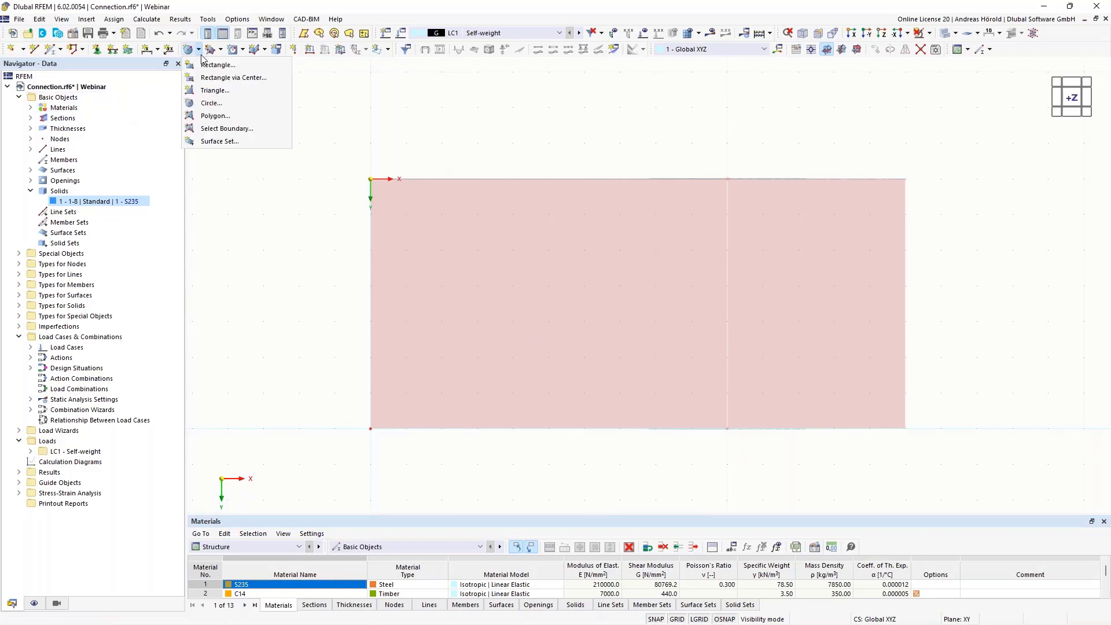
{"action": "left_click", "coordinate": [219, 66]}
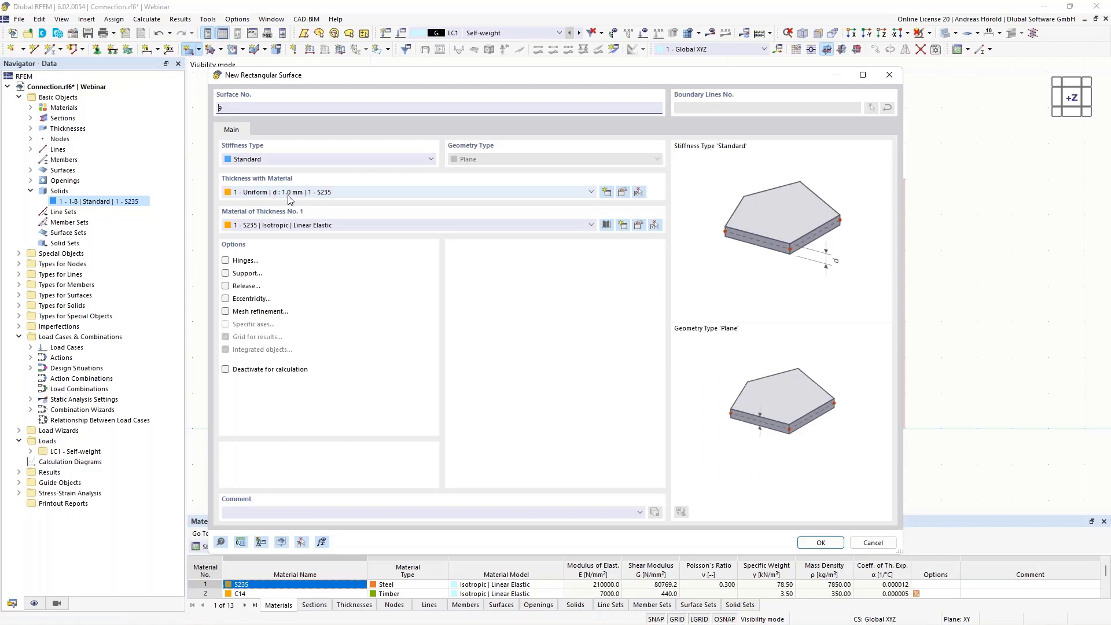
{"action": "left_click", "coordinate": [820, 543]}
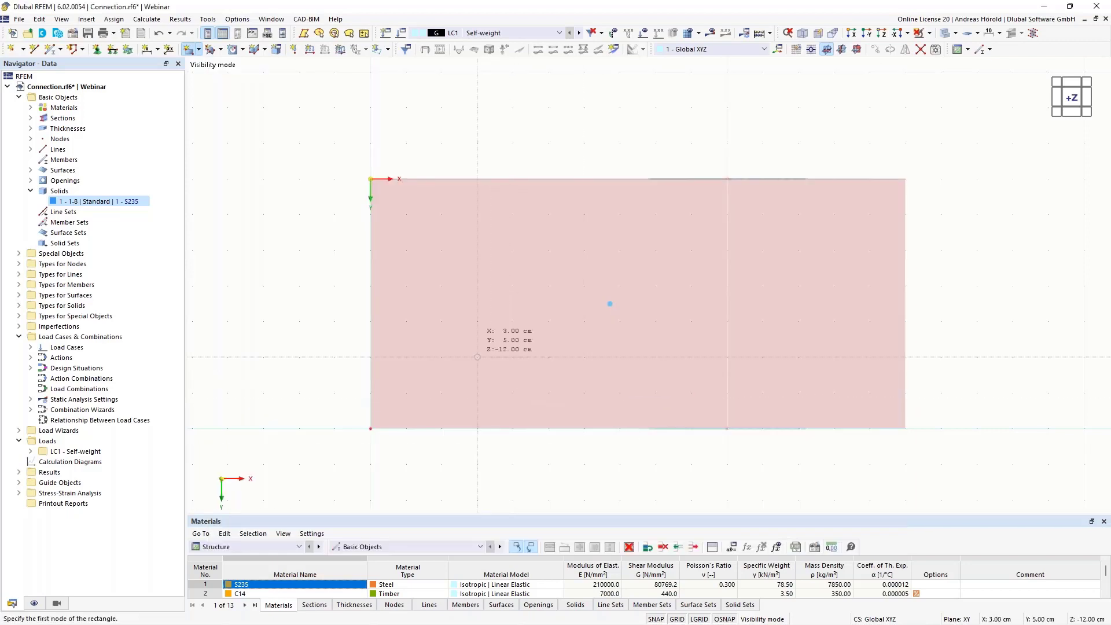
{"action": "left_click", "coordinate": [513, 357]}
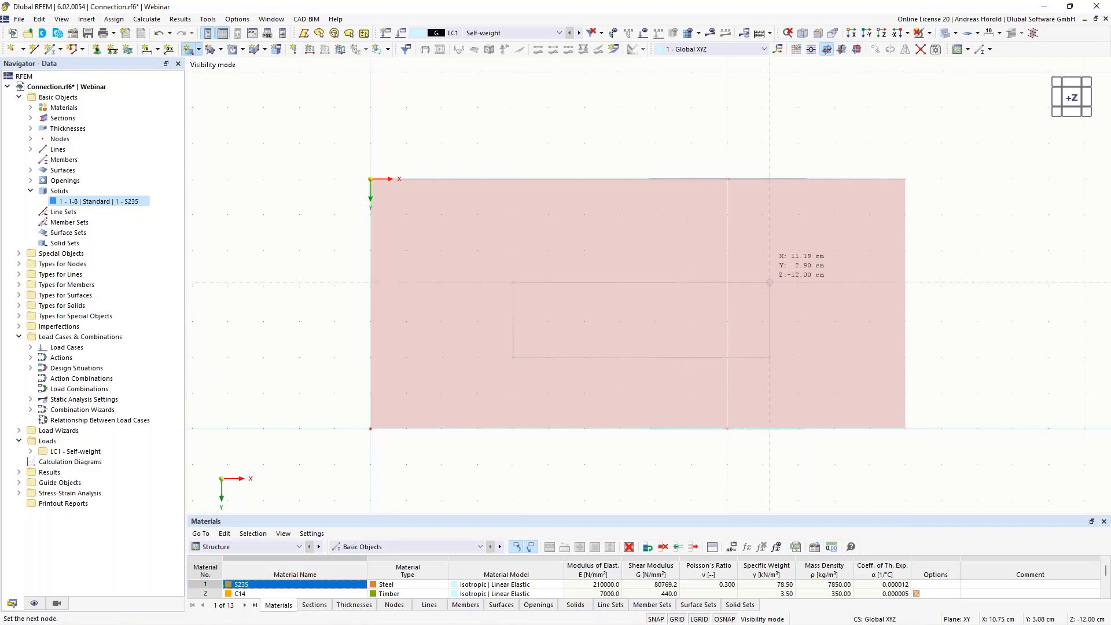
{"action": "left_click", "coordinate": [977, 250]}
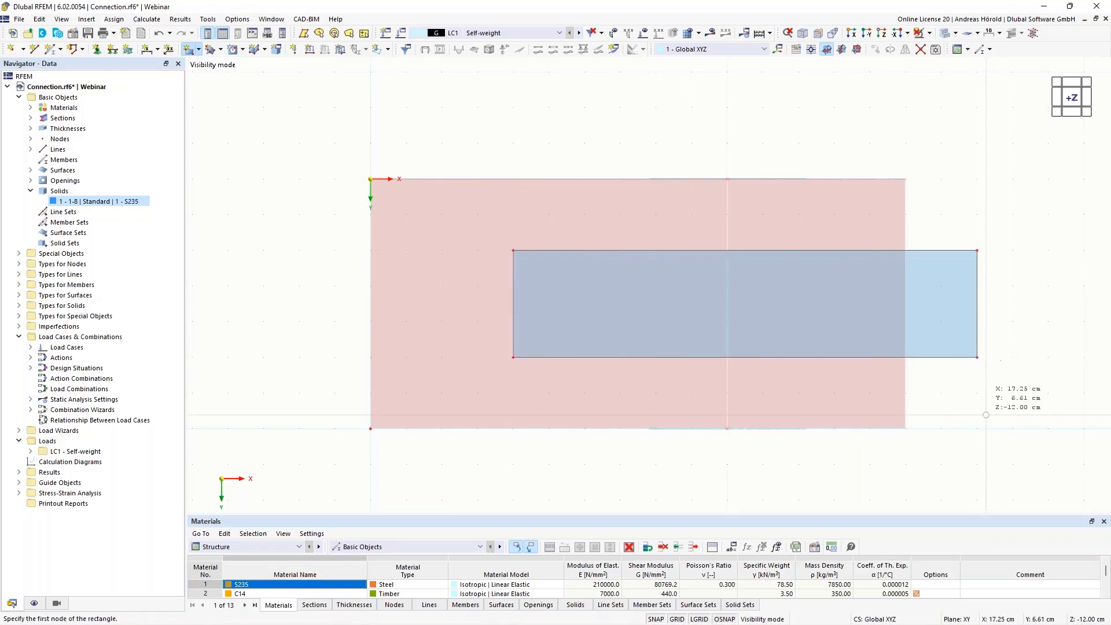
{"action": "middle_click_drag", "start_coordinate": [984, 416], "coordinate": [1001, 396], "text": "ctrl"}
{"action": "key", "text": "Escape"}
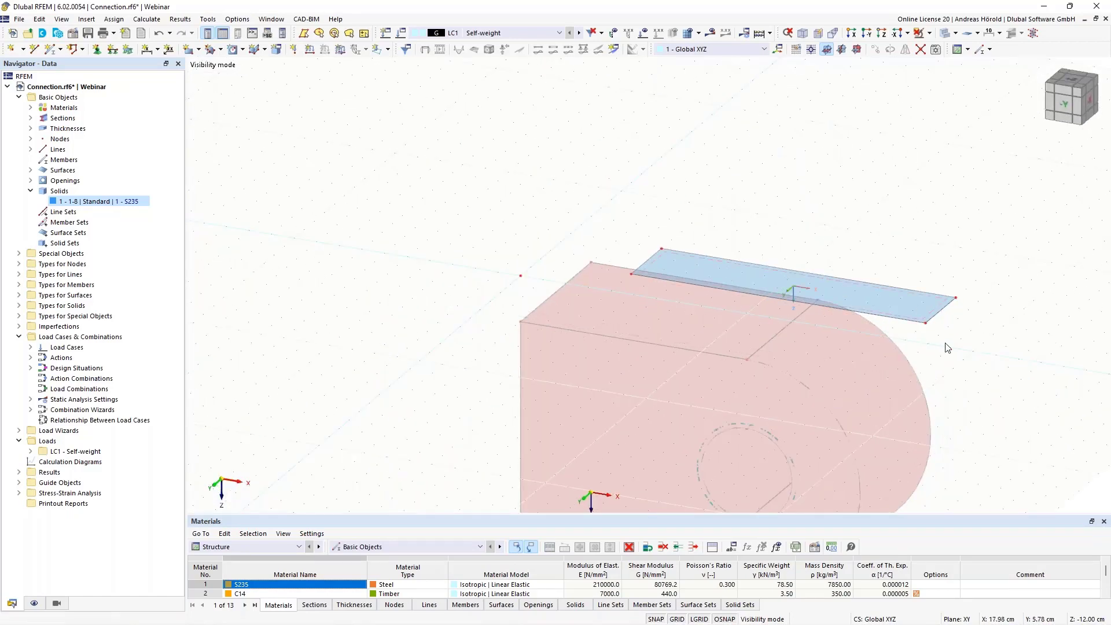
Step: Extrude the new rectangular surface into a solid with a height of 20 cm and material C14
{"action": "middle_click_drag", "start_coordinate": [940, 342], "coordinate": [876, 201]}
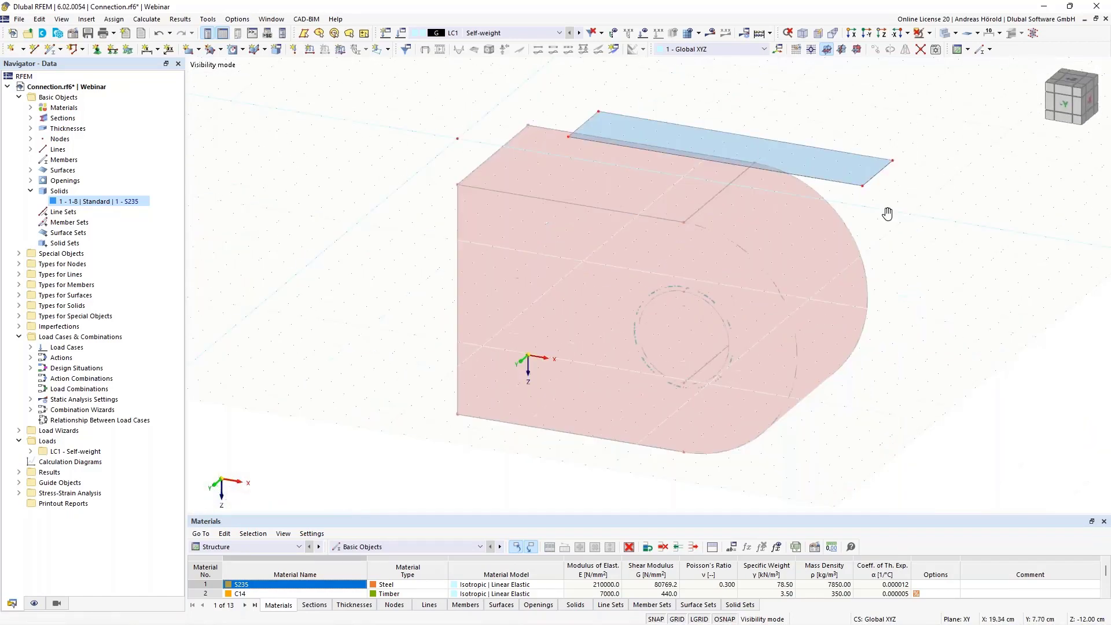
{"action": "right_click", "coordinate": [859, 165]}
{"action": "mouse_move", "coordinate": [928, 328]}
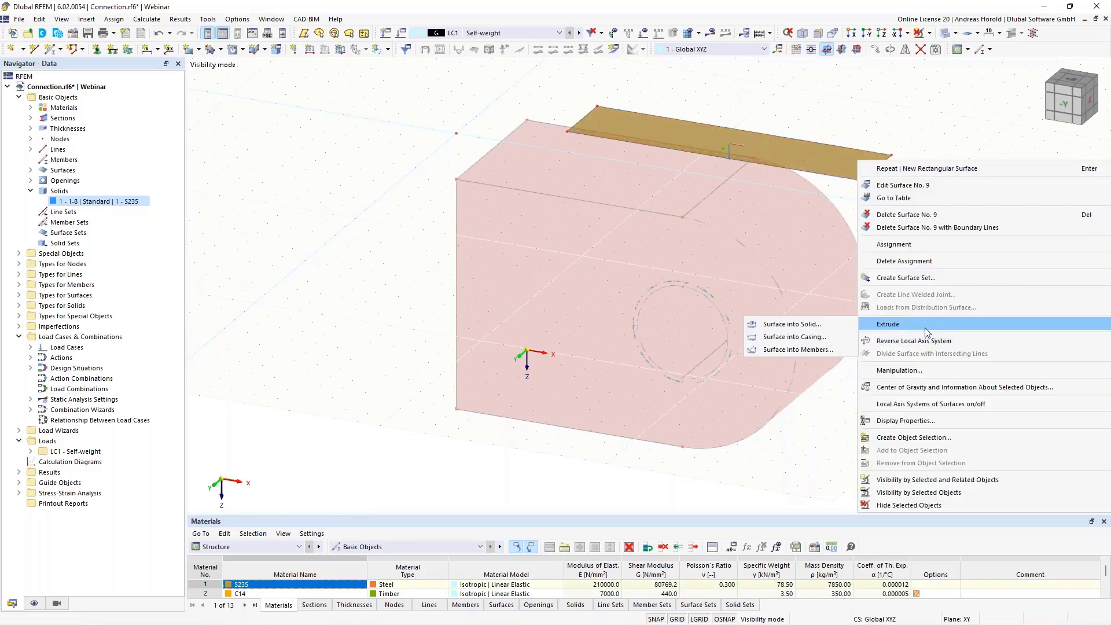
{"action": "left_click", "coordinate": [793, 326]}
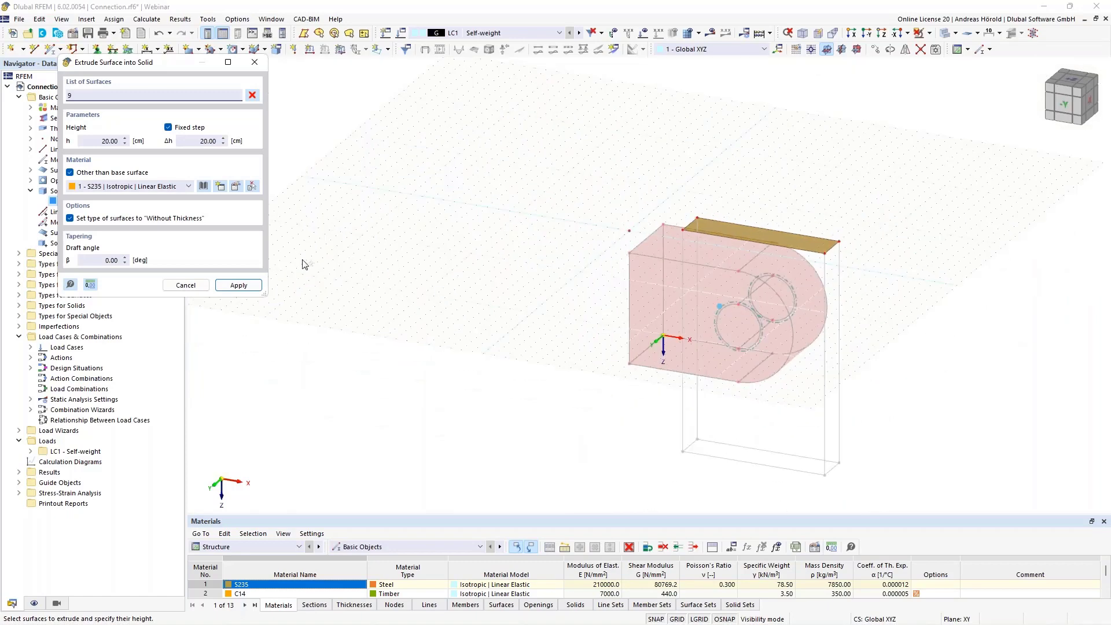
{"action": "left_click", "coordinate": [94, 142]}
{"action": "type", "text": "-"}
{"action": "left_click", "coordinate": [96, 140]}
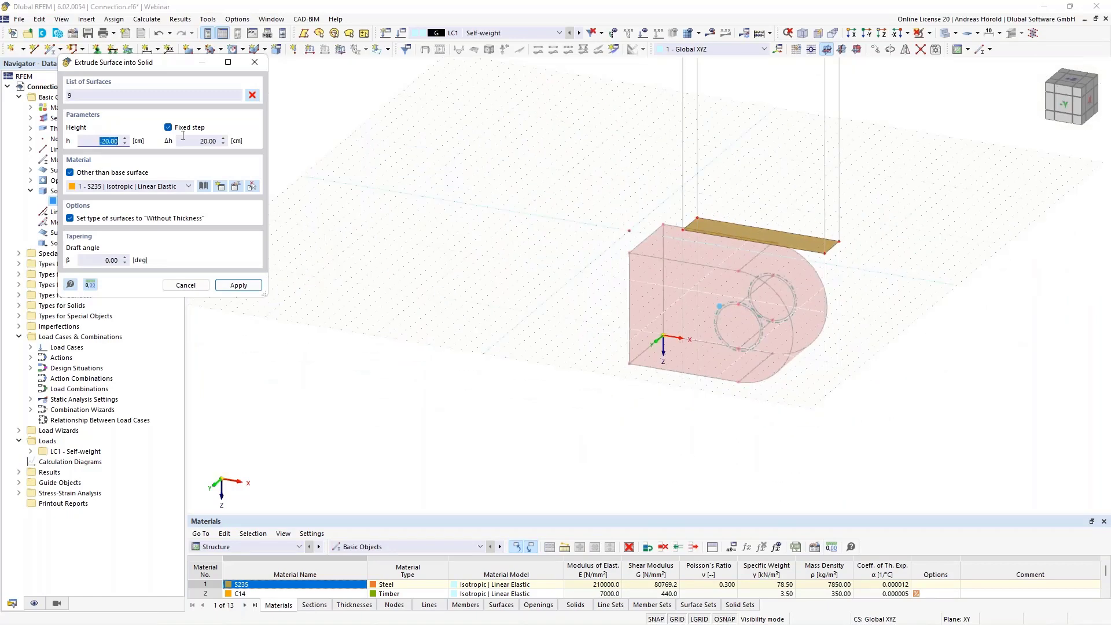
{"action": "type", "text": "20"}
{"action": "left_click", "coordinate": [106, 187]}
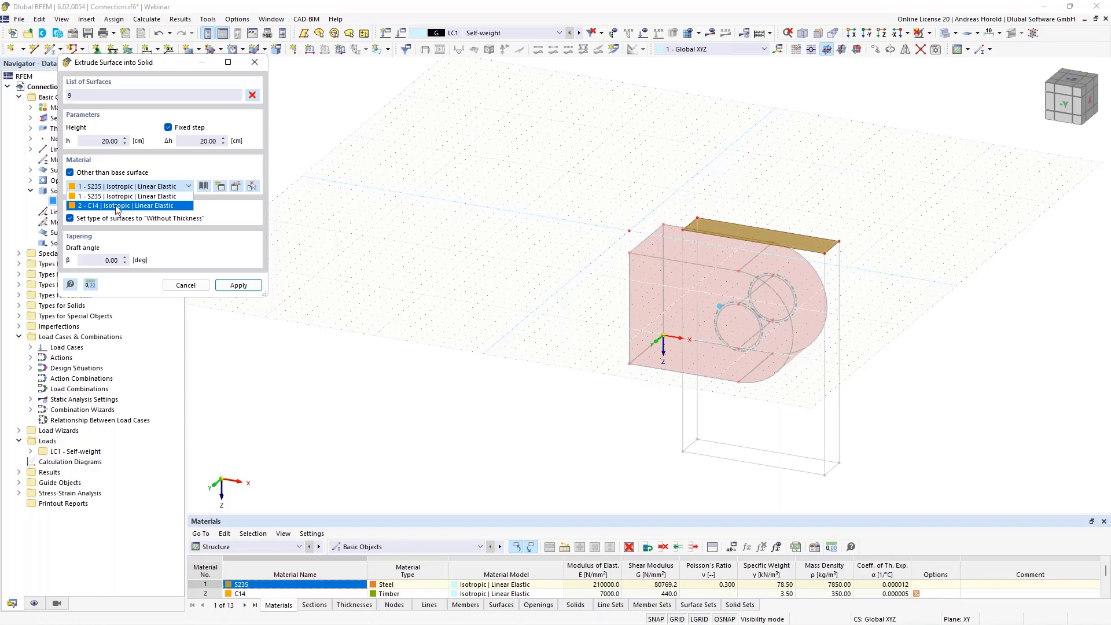
{"action": "left_click", "coordinate": [117, 206]}
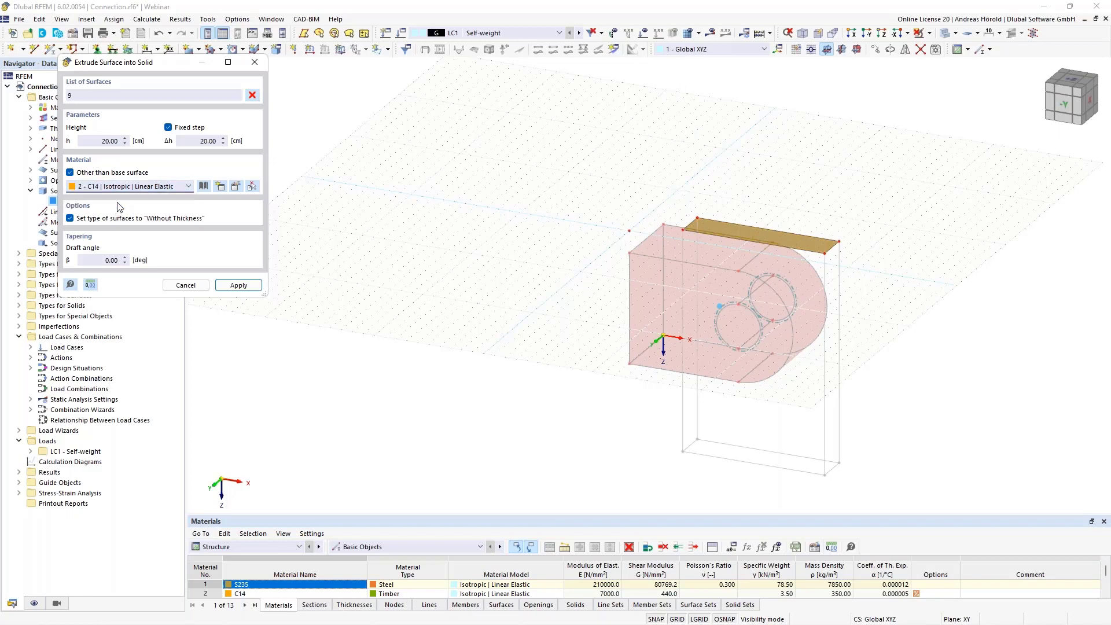
{"action": "left_click", "coordinate": [239, 285]}
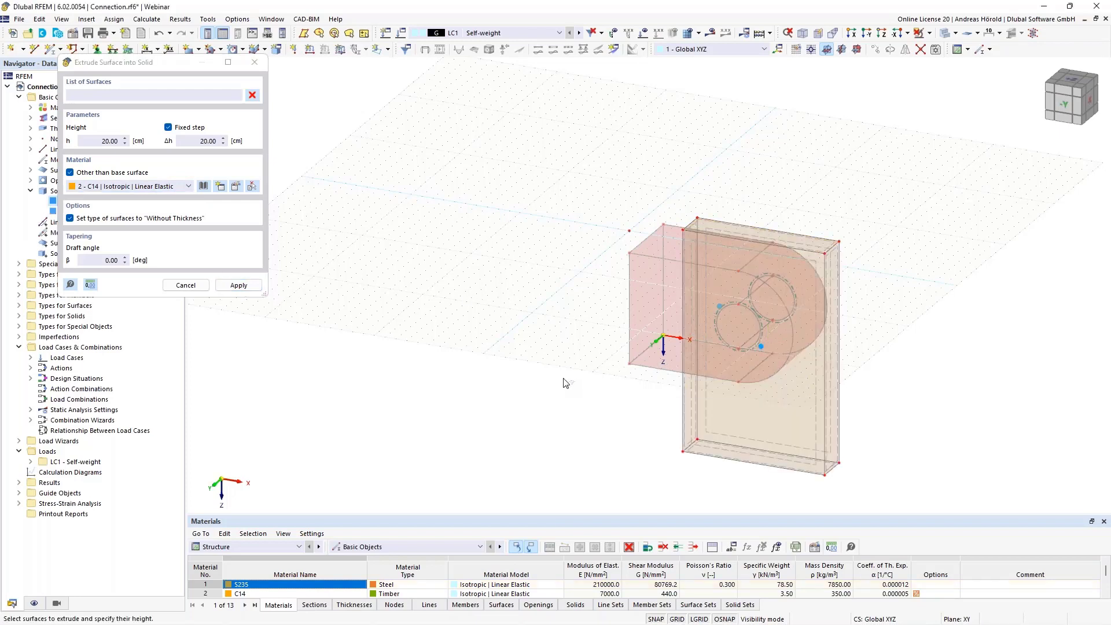
{"action": "key", "text": "Escape"}
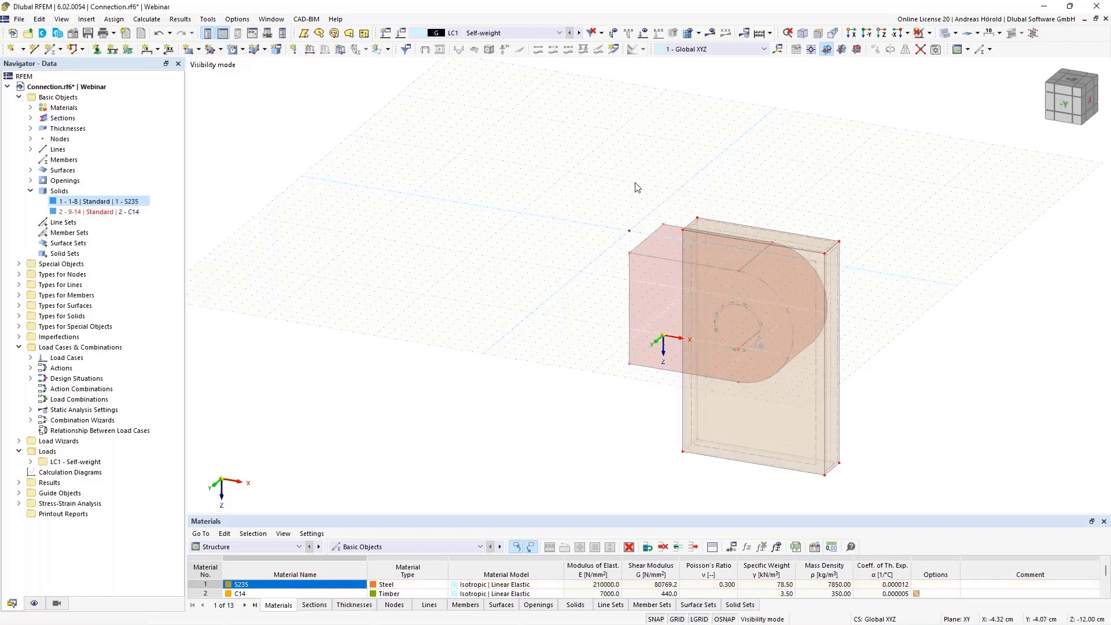
Step: Cancel the visibility mode to bring back the hidden plate and display the model as a solid model
{"action": "scroll", "coordinate": [649, 224], "scroll_direction": "up", "scroll_amount": 2}
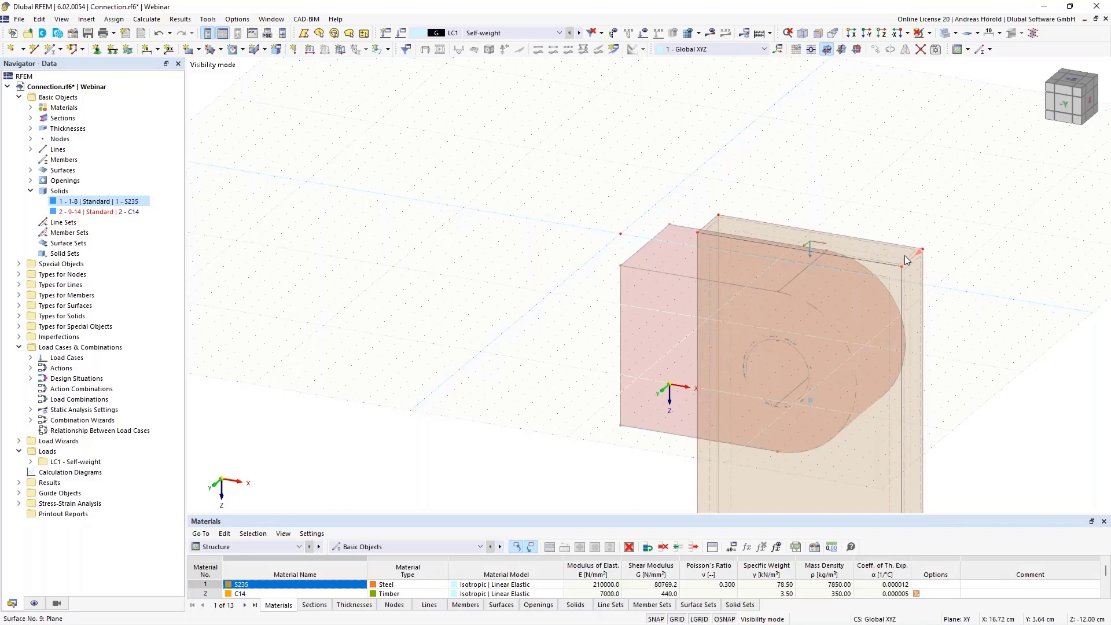
{"action": "left_click", "coordinate": [929, 33]}
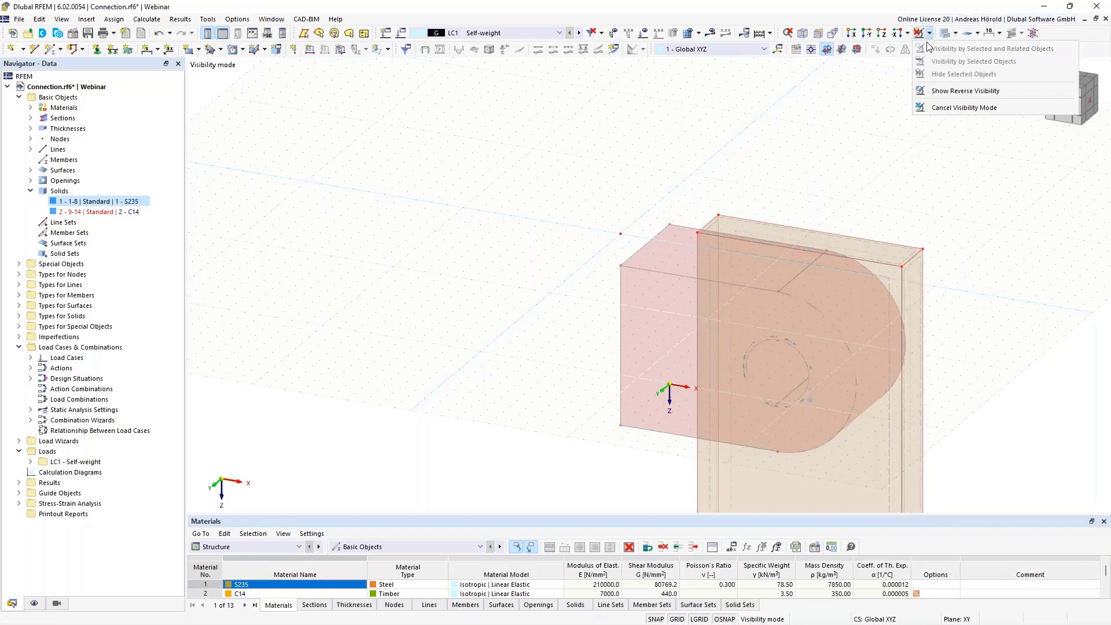
{"action": "left_click", "coordinate": [944, 109]}
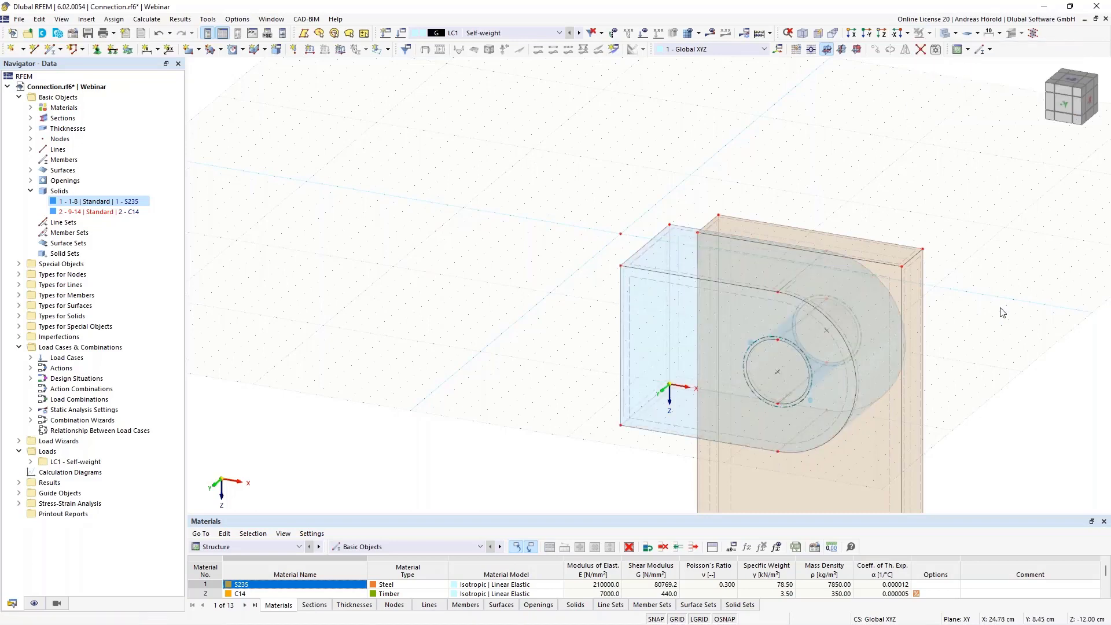
{"action": "left_click", "coordinate": [955, 33]}
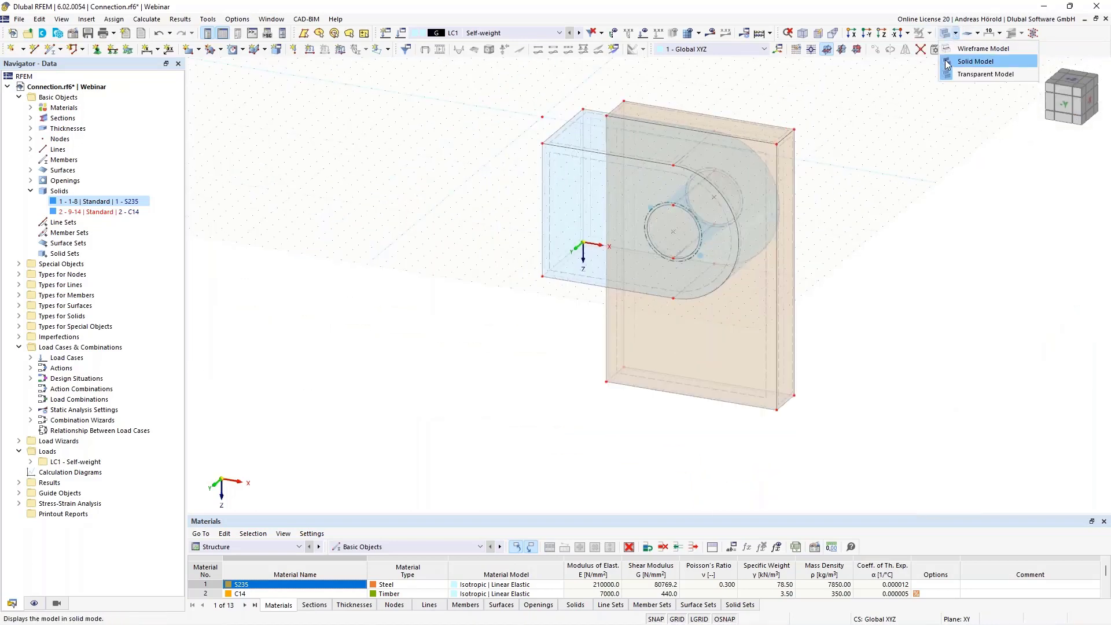
{"action": "left_click", "coordinate": [974, 62]}
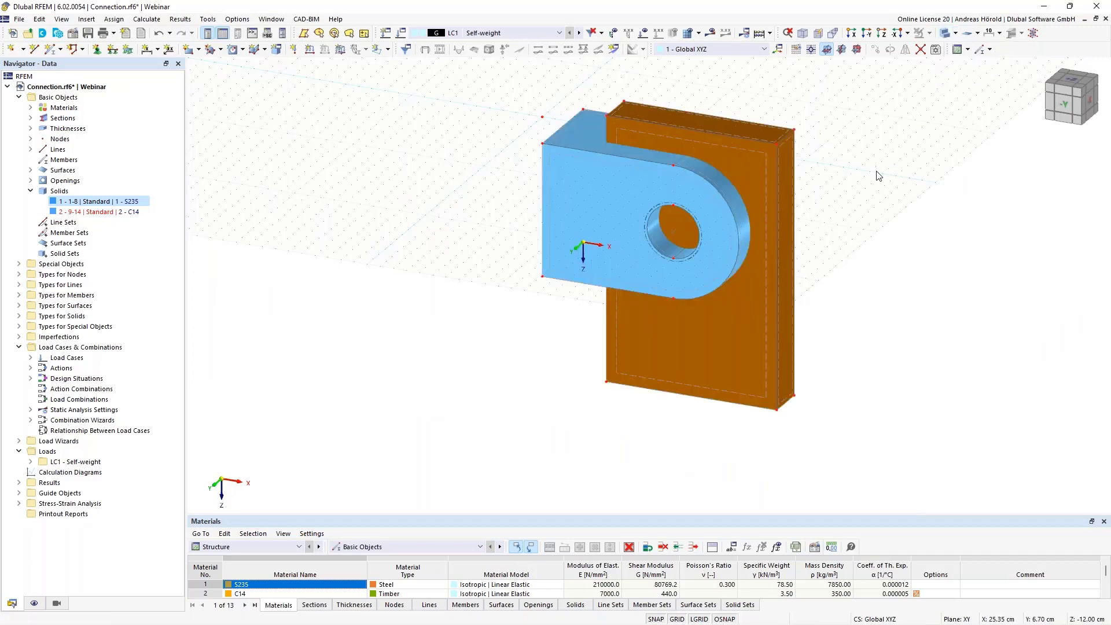
{"action": "middle_click_drag", "start_coordinate": [875, 174], "coordinate": [926, 230]}
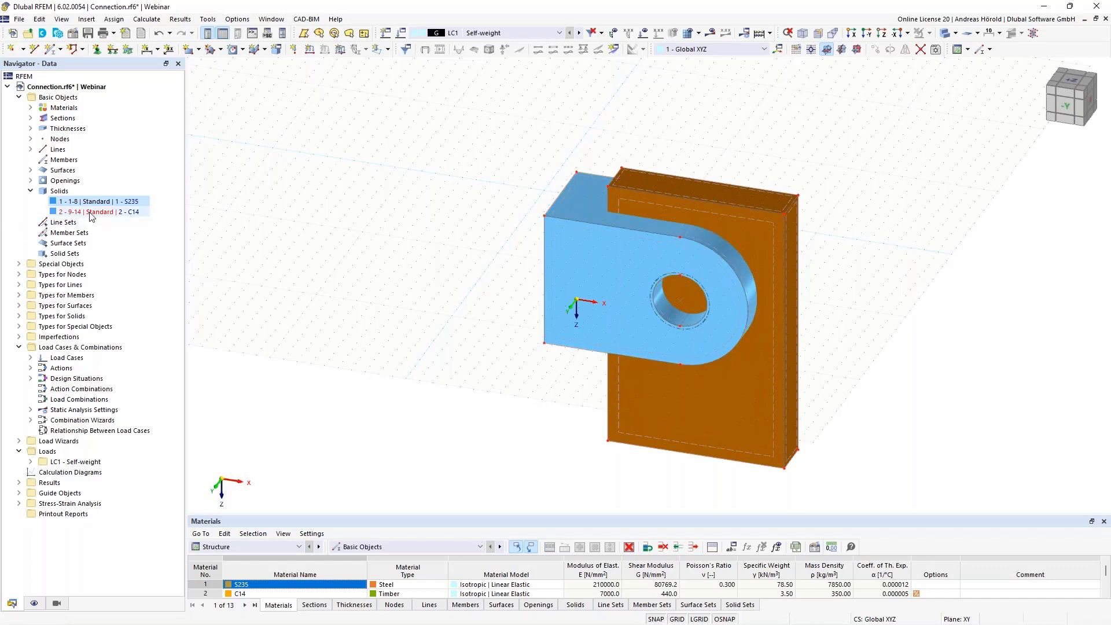
Step: Change the solid type of the extruded C14 block to Hole and accept regenerating the affected solids
{"action": "left_click", "coordinate": [91, 212]}
{"action": "right_click", "coordinate": [91, 216]}
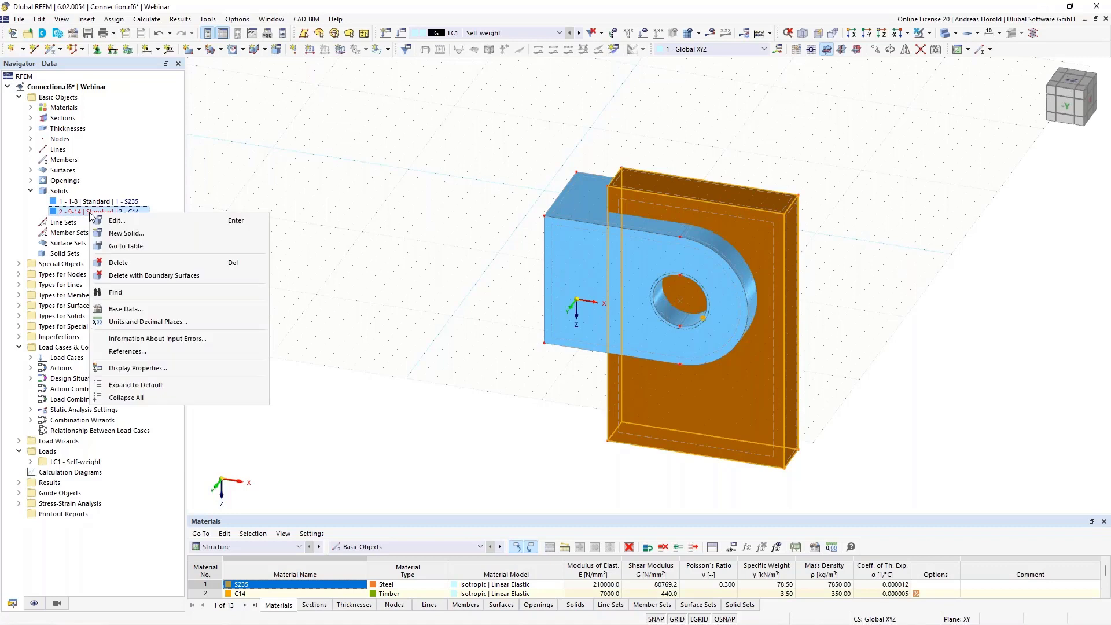
{"action": "left_click", "coordinate": [137, 221]}
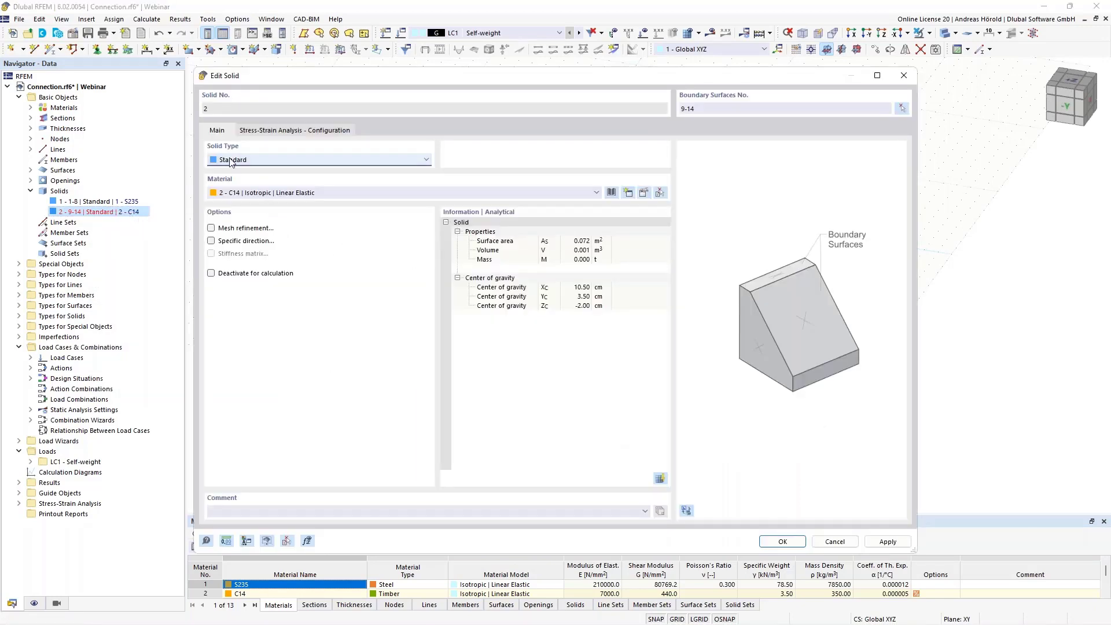
{"action": "left_click", "coordinate": [278, 159]}
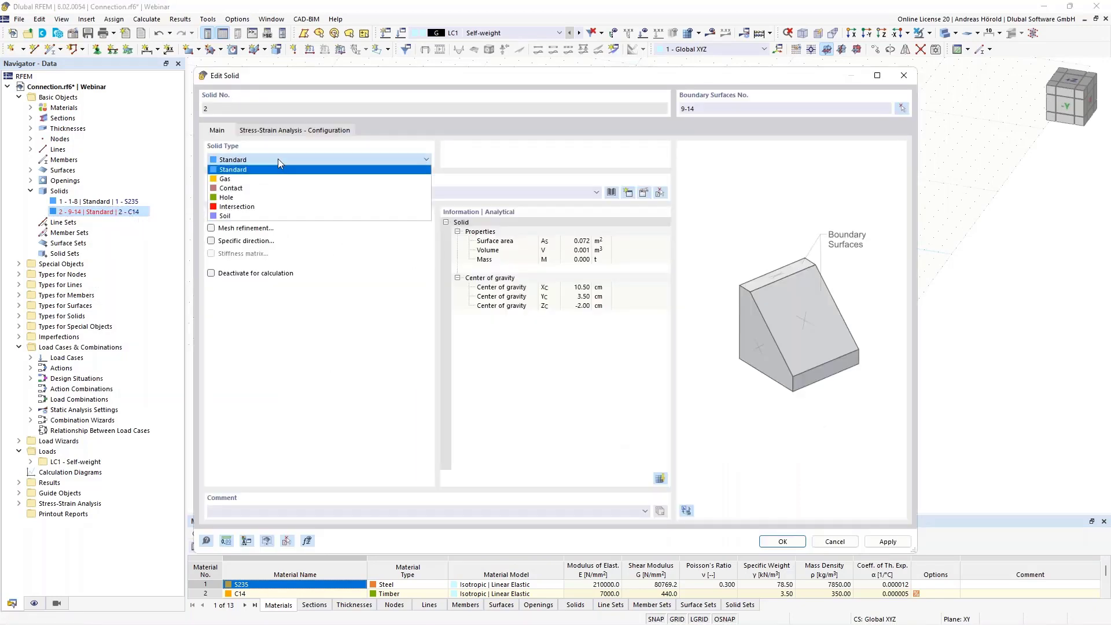
{"action": "left_click", "coordinate": [289, 198]}
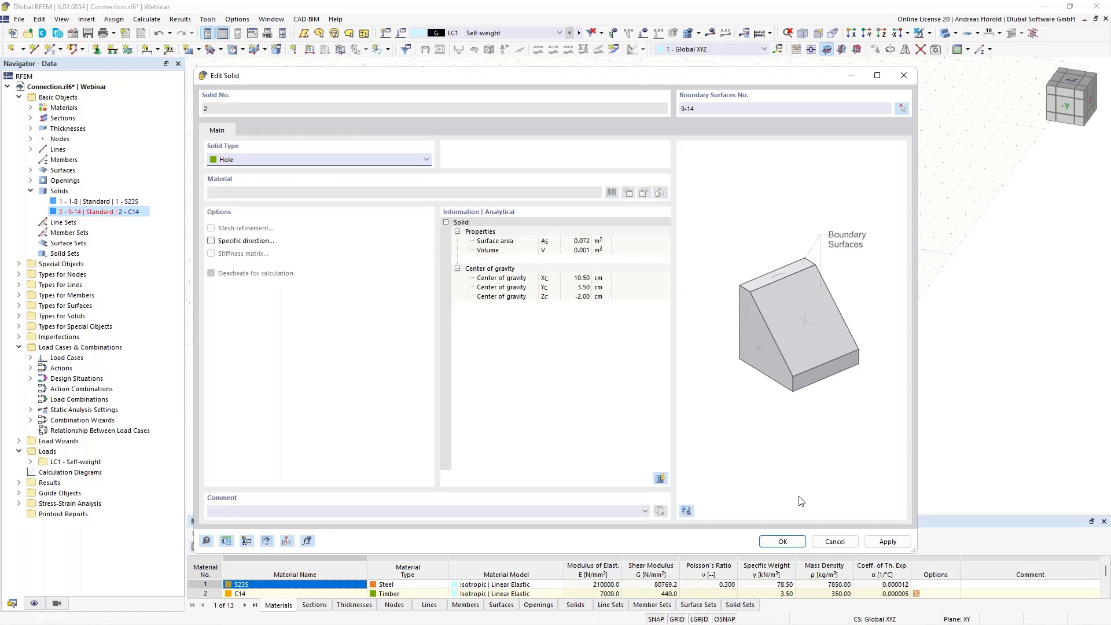
{"action": "left_click", "coordinate": [789, 540]}
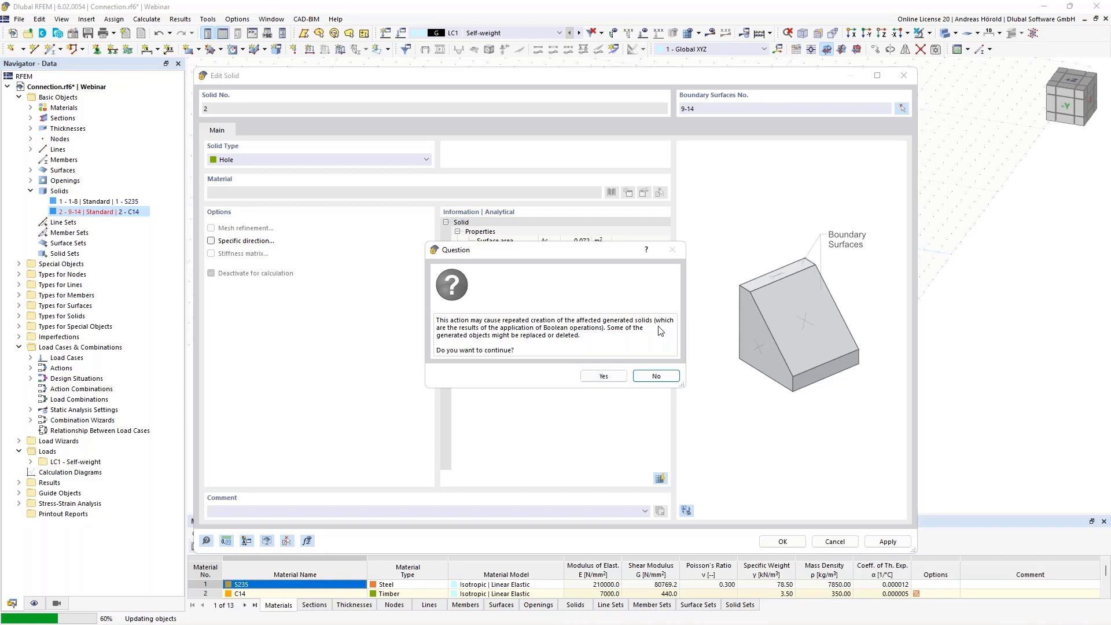
{"action": "left_click", "coordinate": [601, 376]}
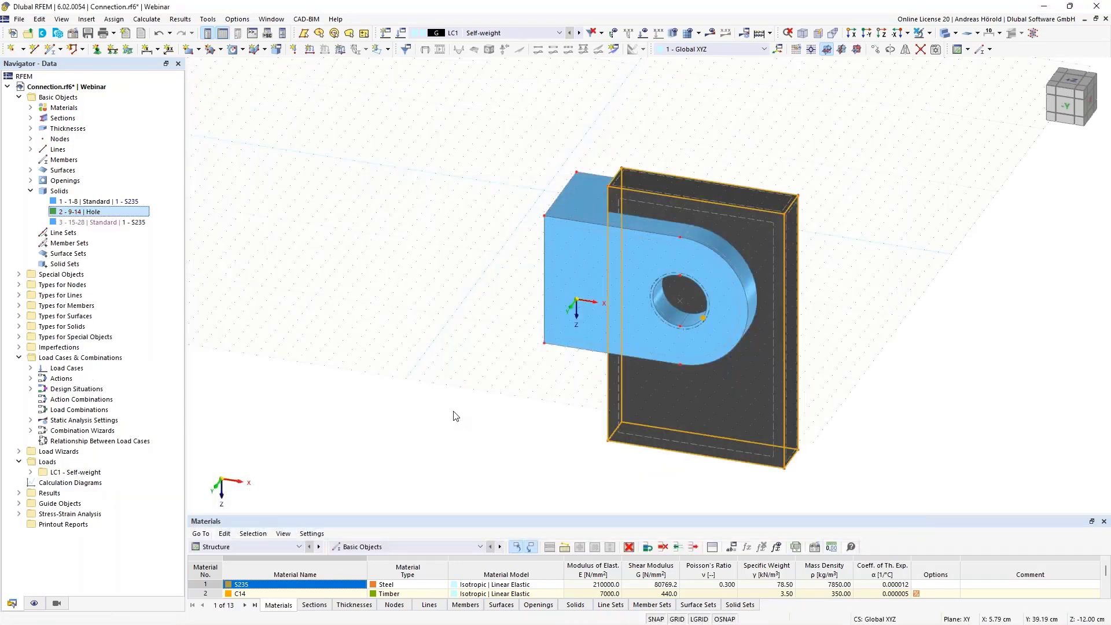
Step: Highlight the generated solid, the original S235 plate and the hole solid in turn to compare their geometry
{"action": "left_click", "coordinate": [104, 228]}
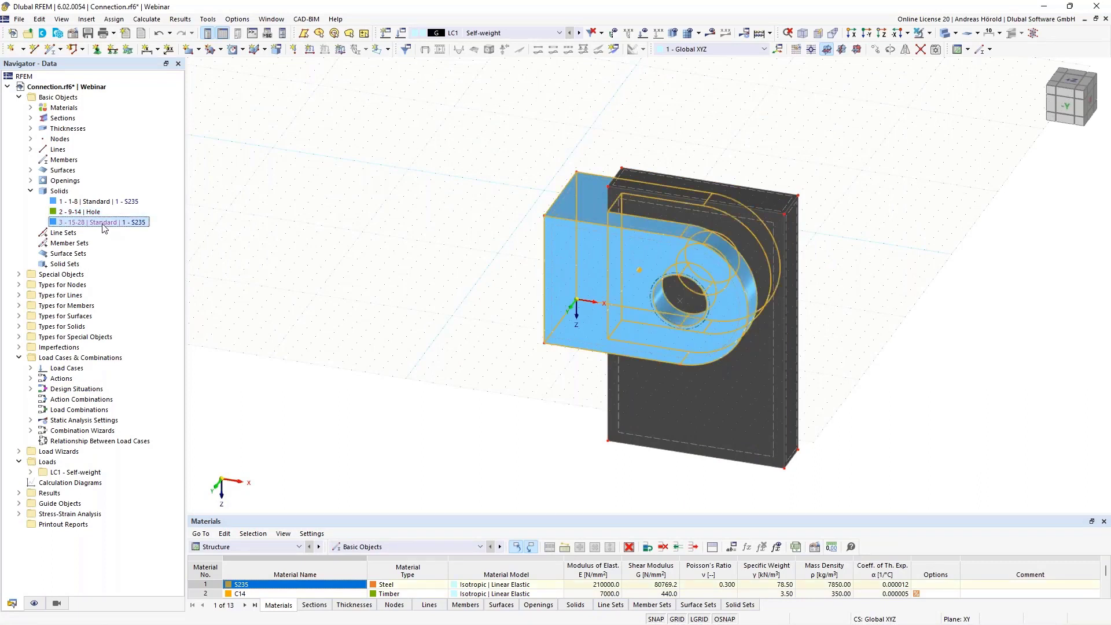
{"action": "left_click", "coordinate": [94, 202]}
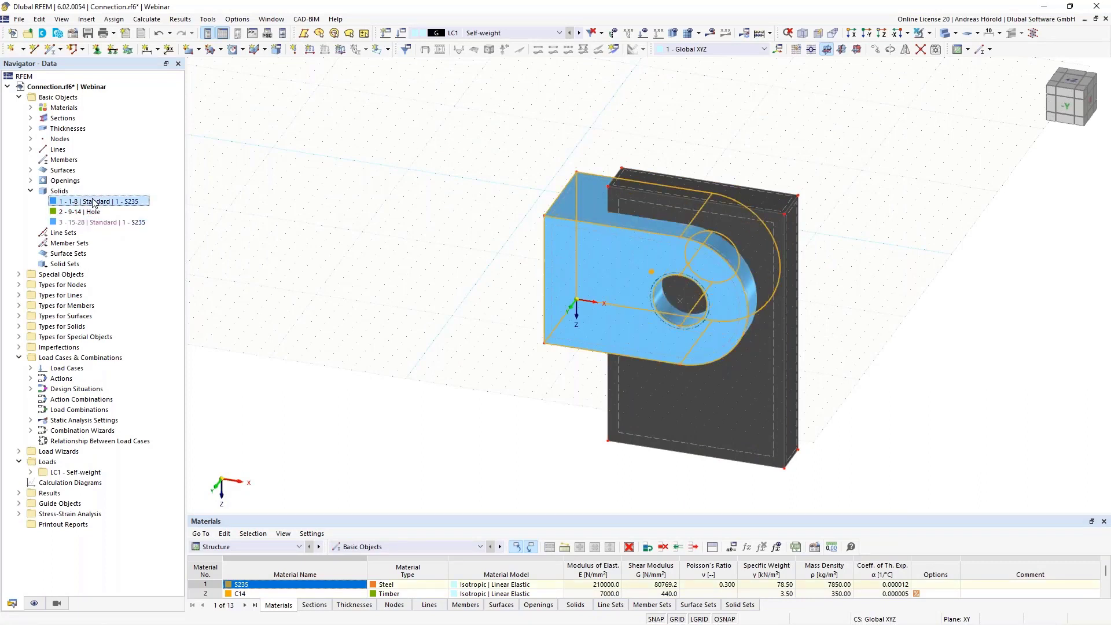
{"action": "left_click", "coordinate": [93, 213]}
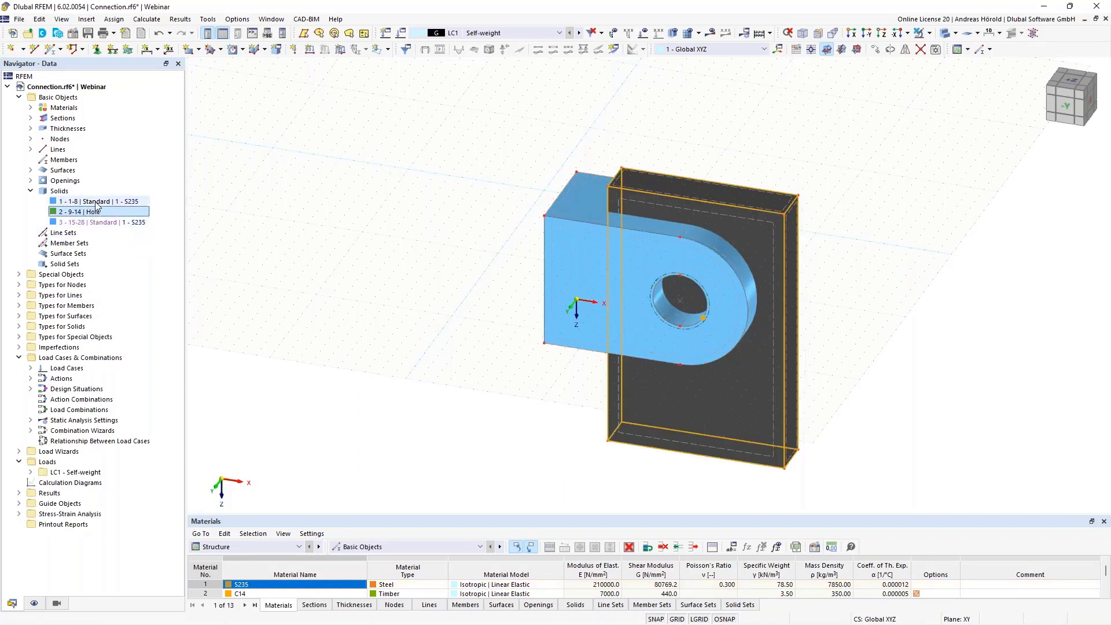
{"action": "left_click", "coordinate": [97, 202]}
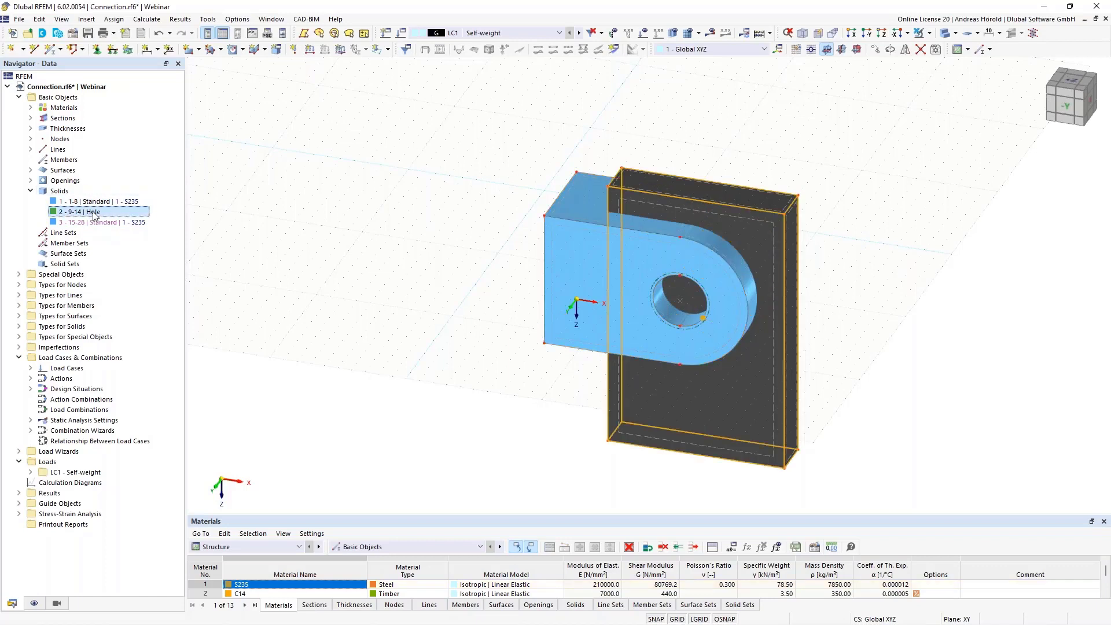
Step: Edit generated solid 3 and detach it from its parent solids, making it an independent standard solid
{"action": "left_click", "coordinate": [105, 222]}
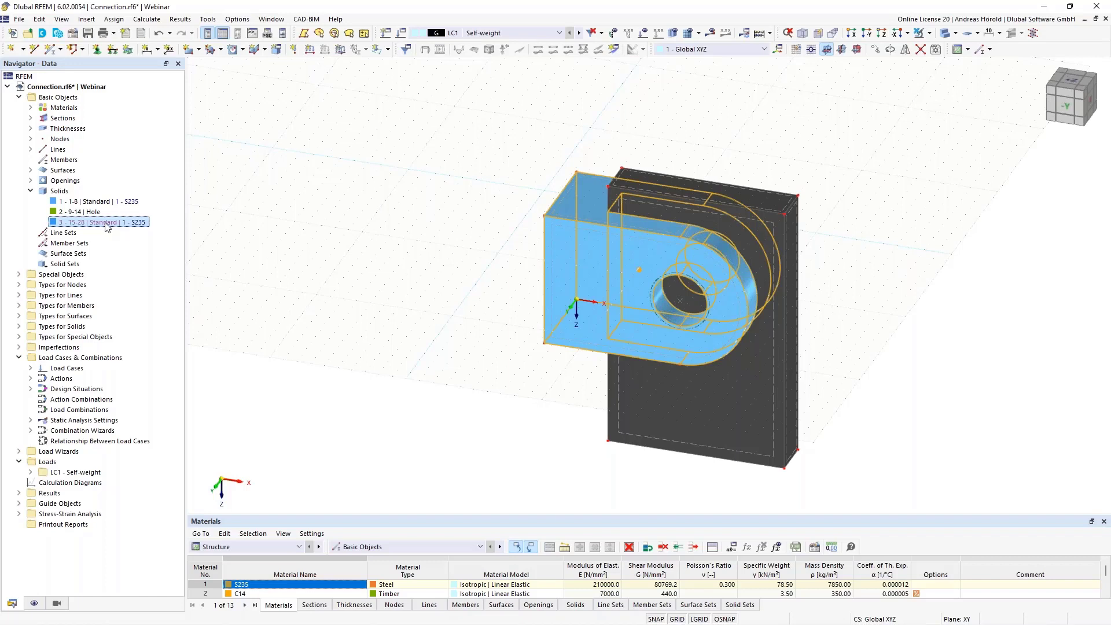
{"action": "right_click", "coordinate": [107, 227]}
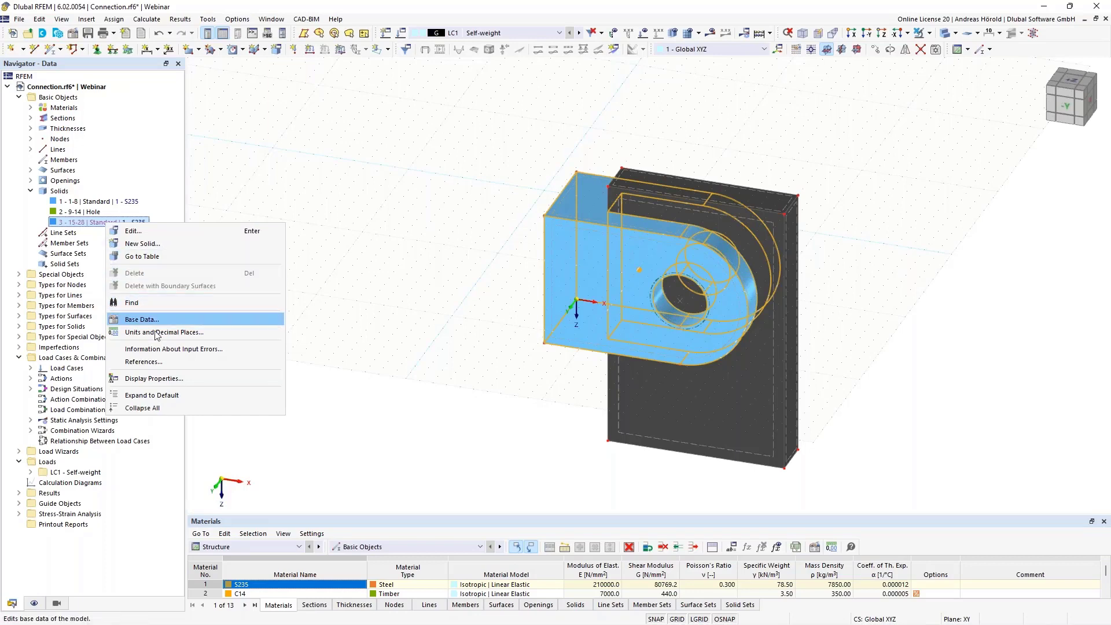
{"action": "left_click", "coordinate": [157, 230]}
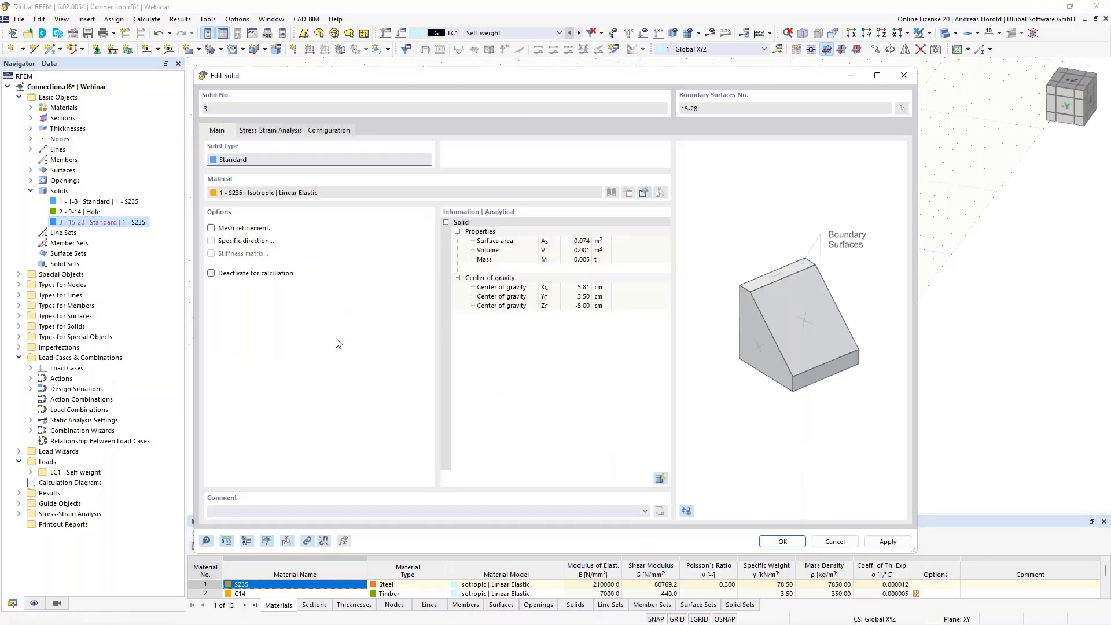
{"action": "left_click", "coordinate": [324, 541]}
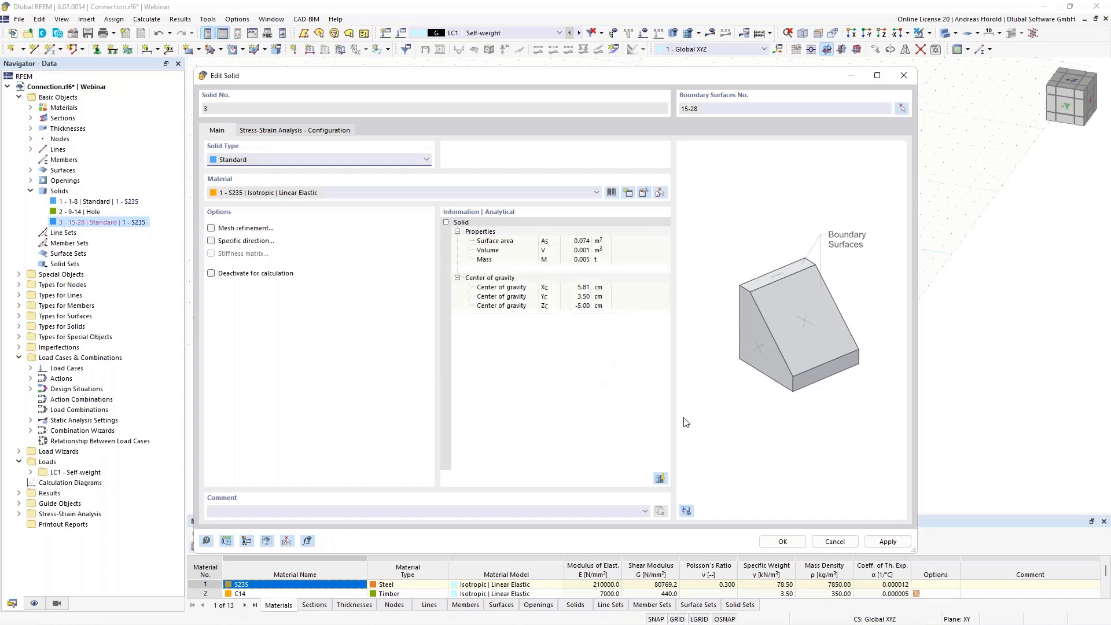
{"action": "left_click", "coordinate": [778, 541]}
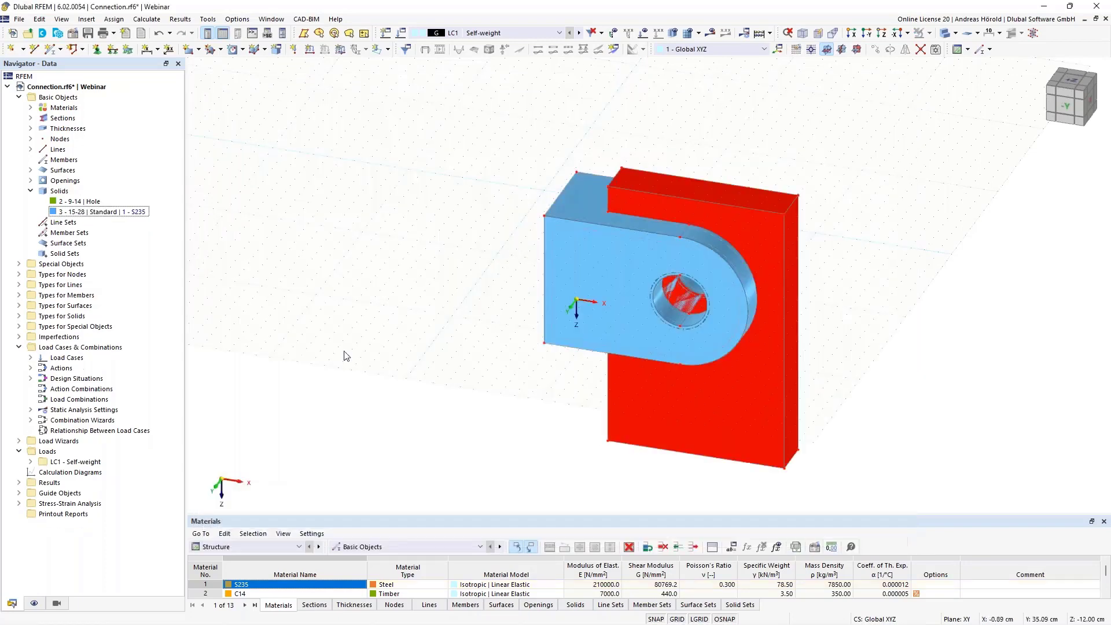
Step: Delete the leftover hole solid together with its boundary surfaces
{"action": "left_click", "coordinate": [92, 202]}
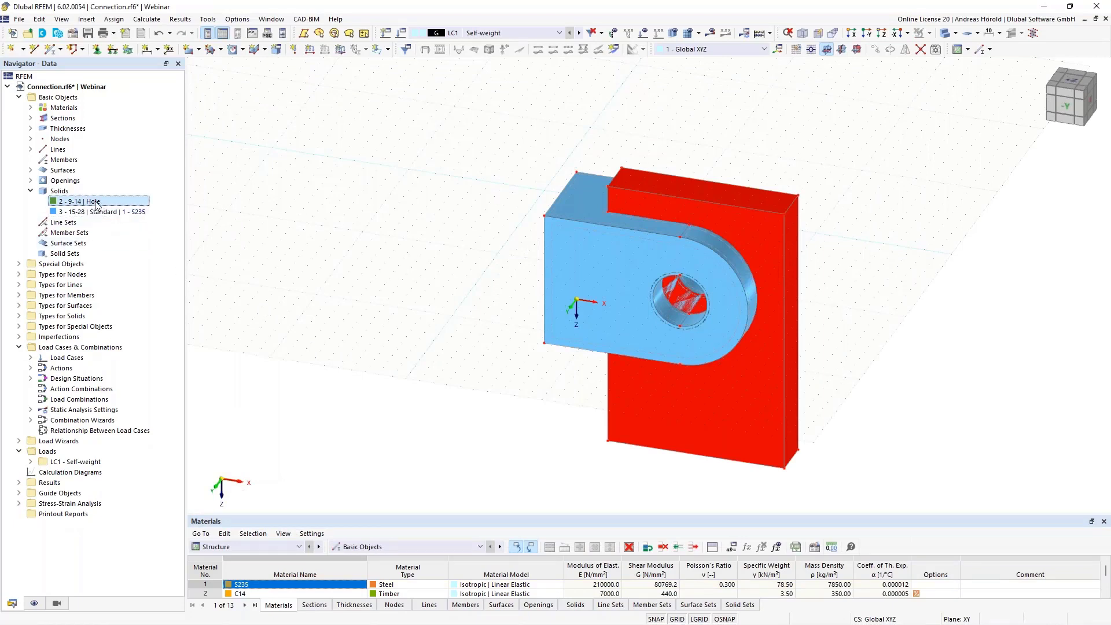
{"action": "right_click", "coordinate": [97, 204]}
{"action": "left_click", "coordinate": [131, 209]}
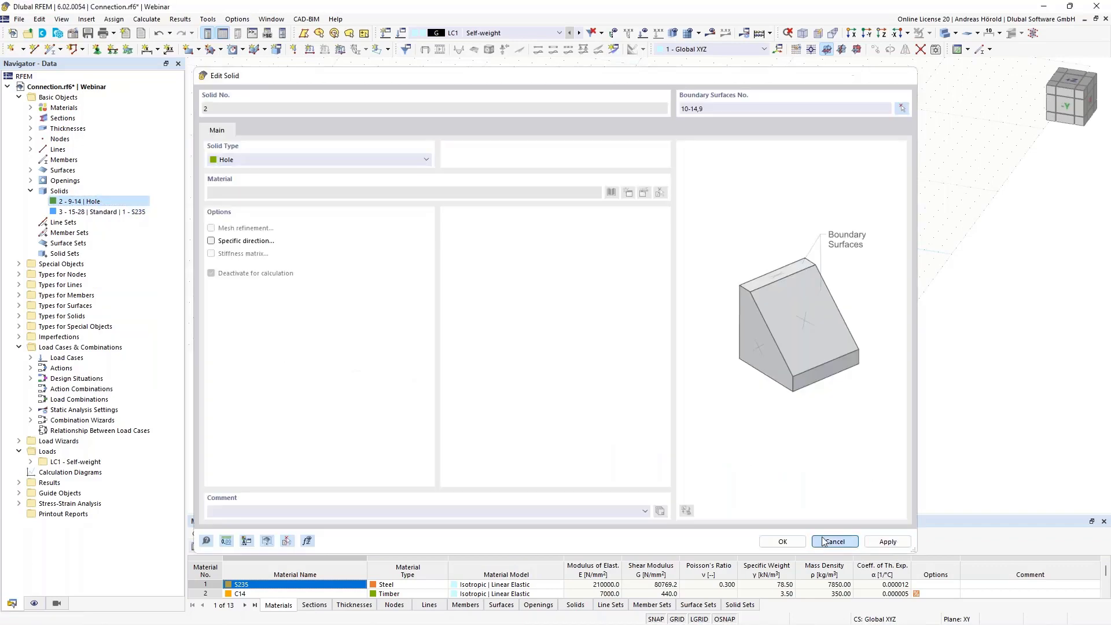
{"action": "left_click", "coordinate": [826, 543]}
{"action": "right_click", "coordinate": [126, 204]}
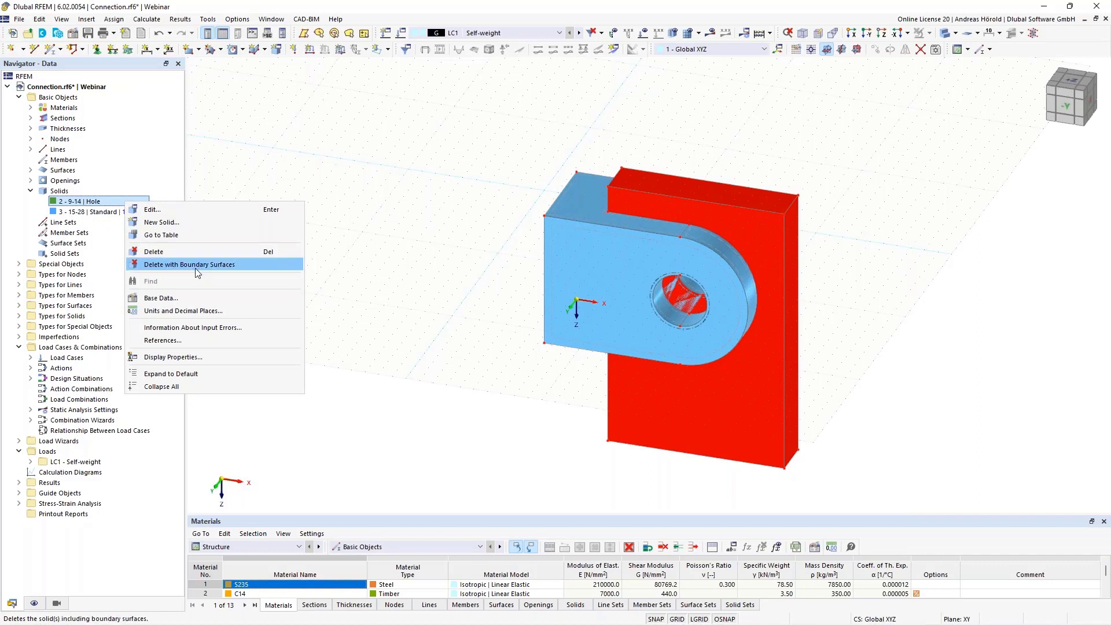
{"action": "left_click", "coordinate": [224, 265]}
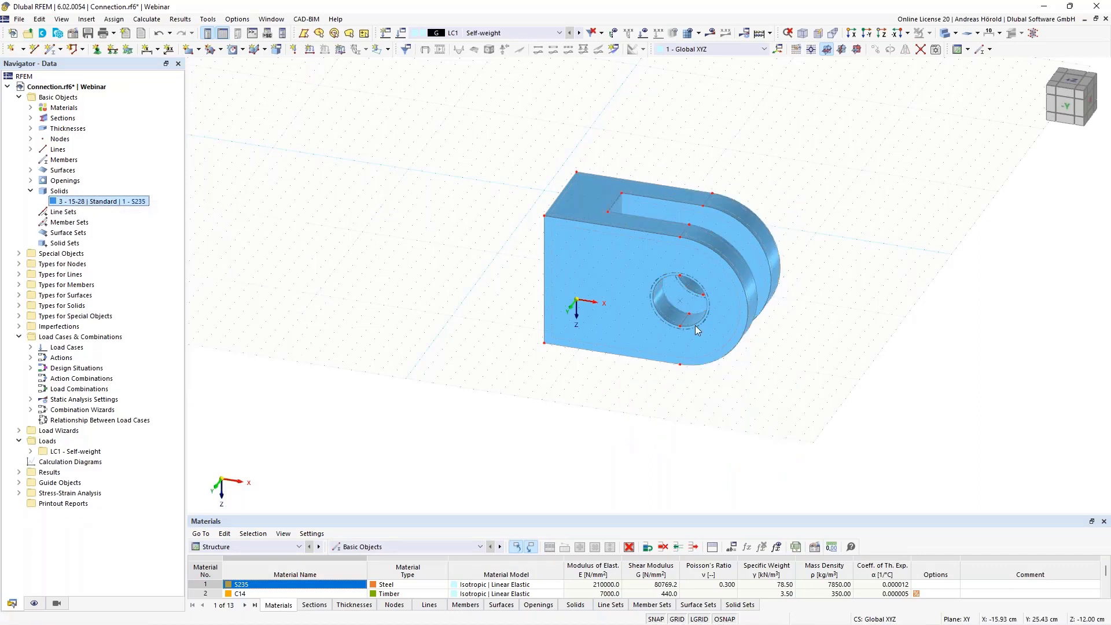
Step: Delete the two empty rows above the remaining S235 solid in the Solids table, making it solid 1
{"action": "middle_click_drag", "start_coordinate": [856, 324], "coordinate": [937, 285], "text": "ctrl"}
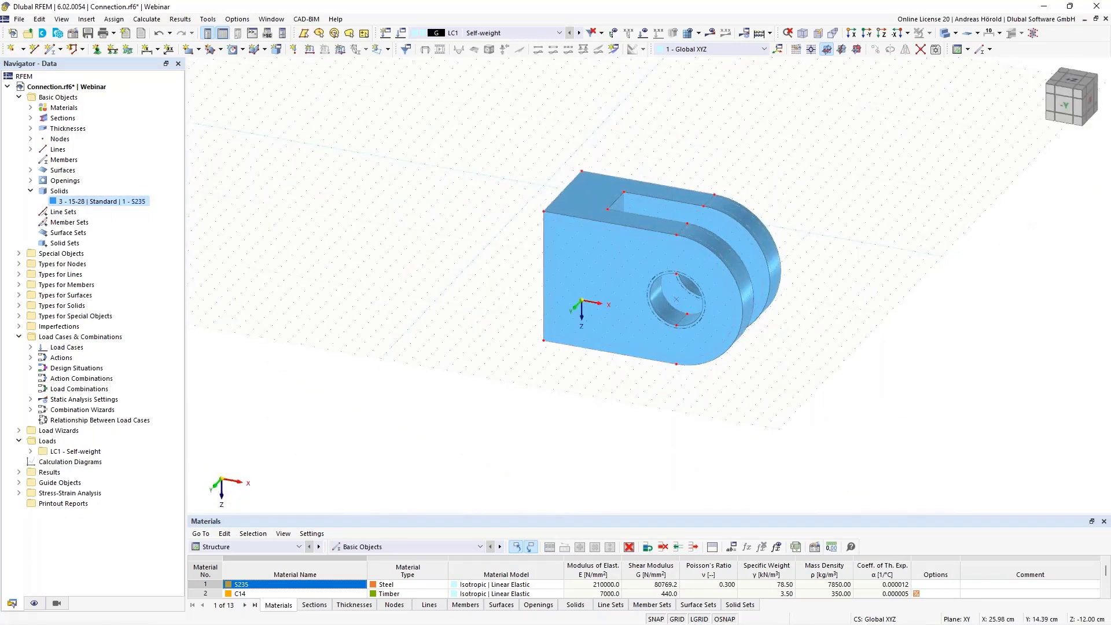
{"action": "scroll", "coordinate": [848, 285], "scroll_direction": "up", "scroll_amount": 5}
{"action": "middle_click_drag", "start_coordinate": [846, 307], "coordinate": [943, 325]}
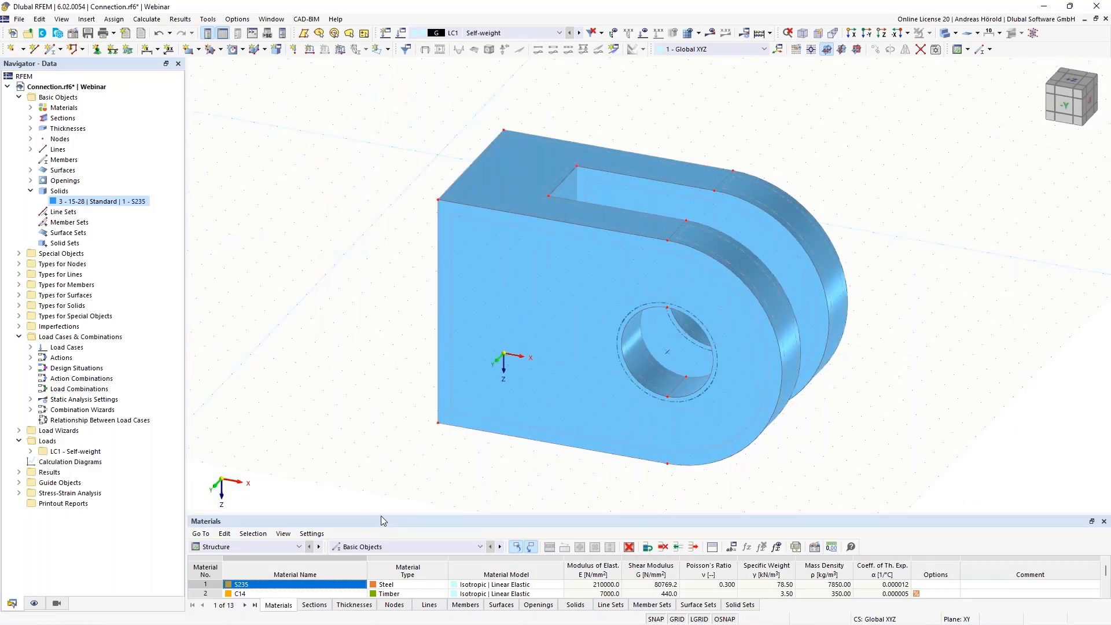
{"action": "left_click_drag", "start_coordinate": [381, 515], "coordinate": [385, 449]}
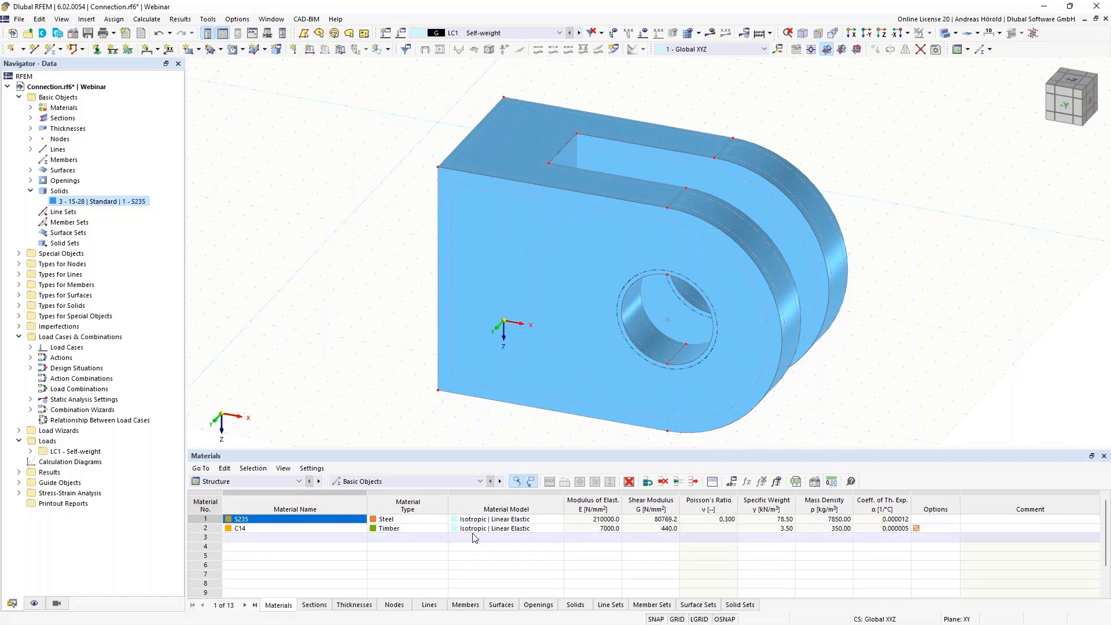
{"action": "left_click", "coordinate": [574, 604]}
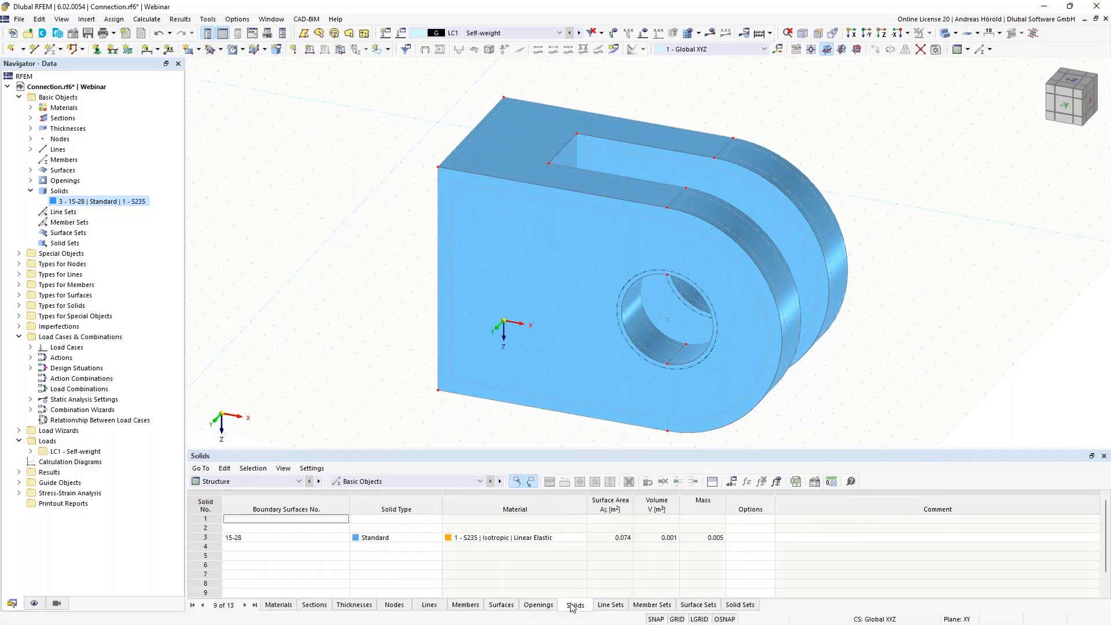
{"action": "left_click", "coordinate": [301, 520]}
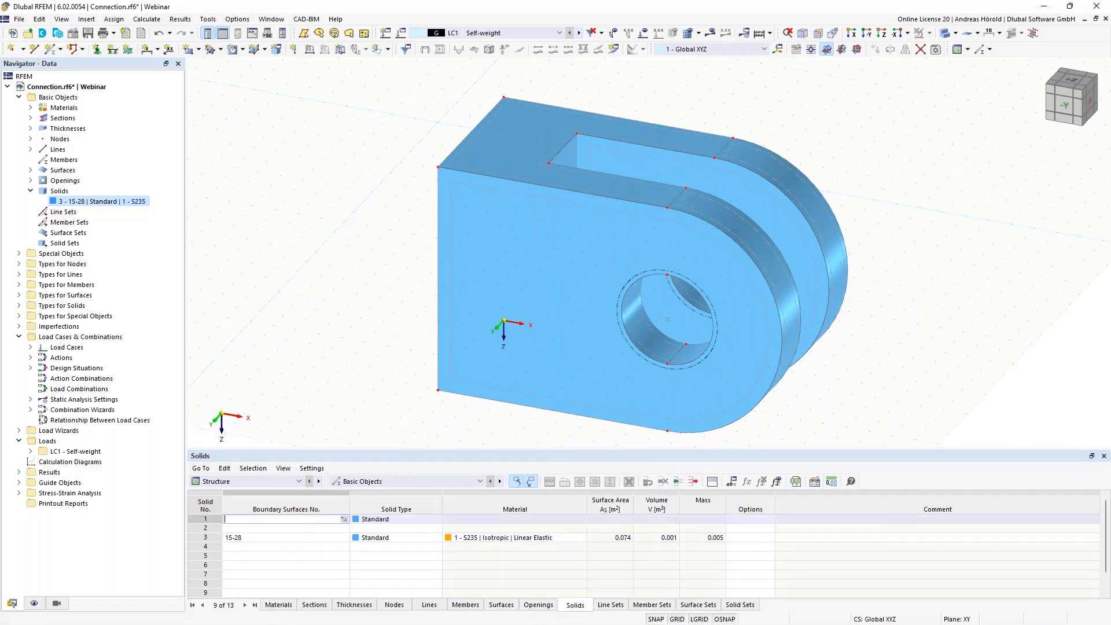
{"action": "right_click", "coordinate": [300, 519]}
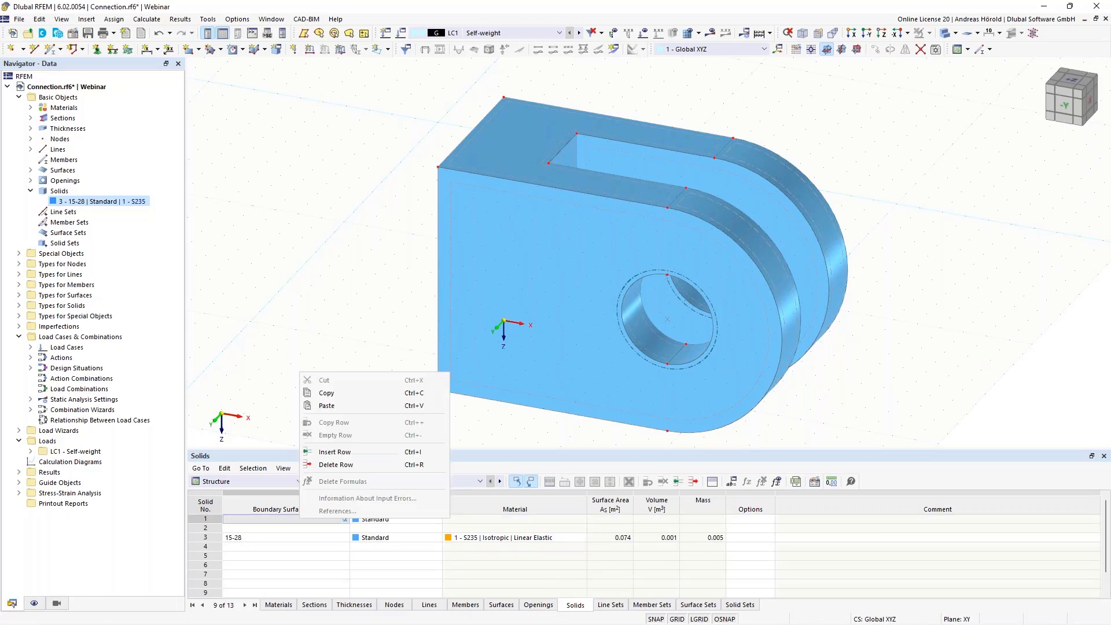
{"action": "left_click", "coordinate": [338, 464]}
{"action": "right_click", "coordinate": [298, 519]}
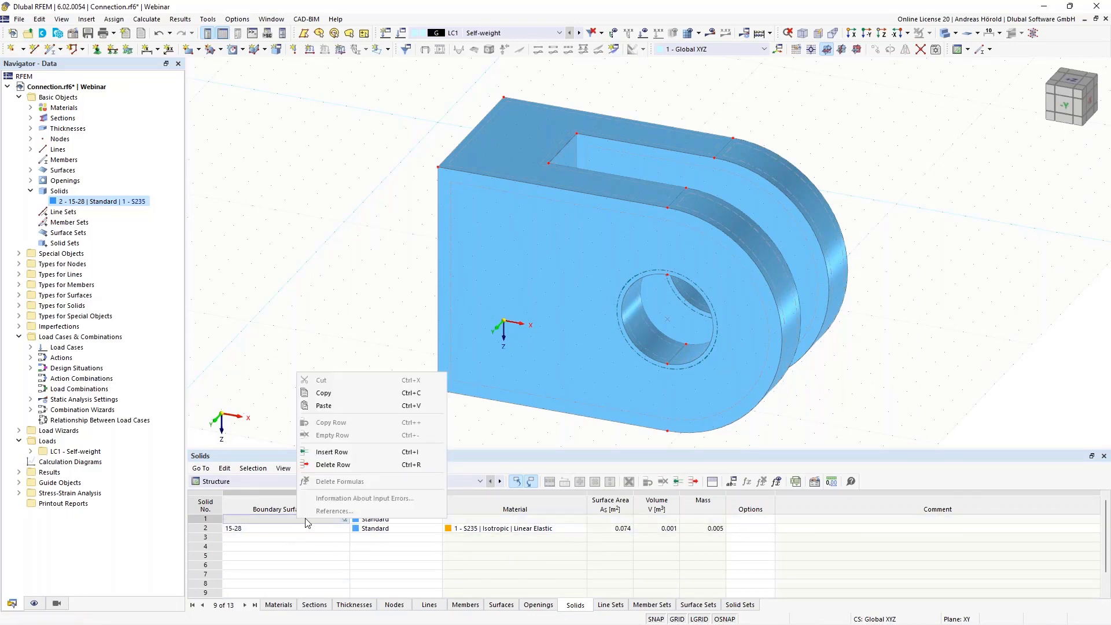
{"action": "left_click", "coordinate": [330, 462]}
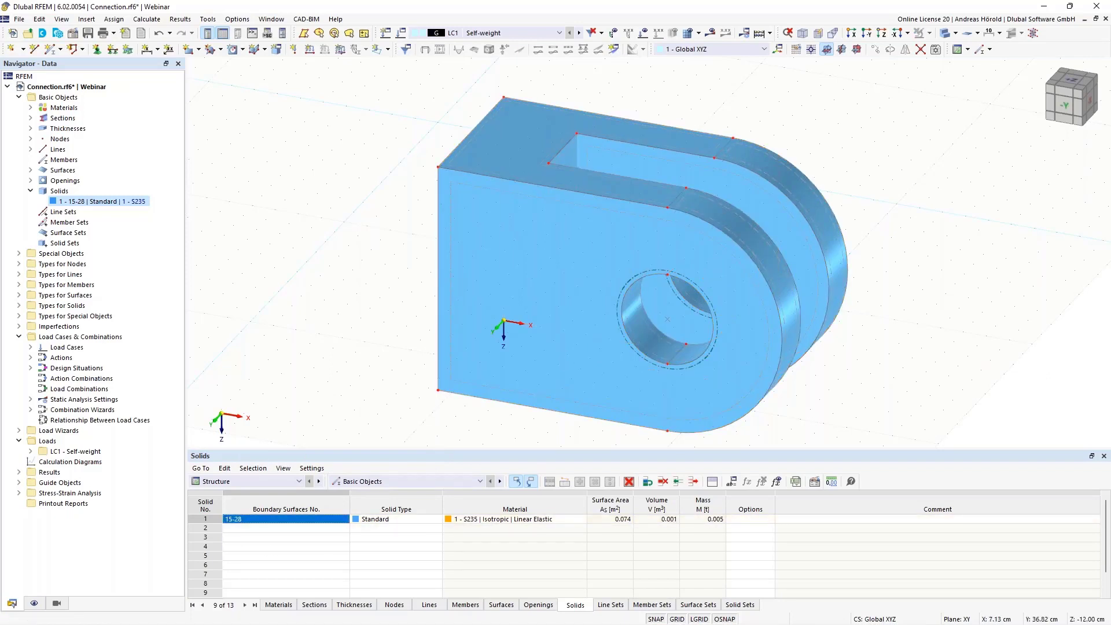
{"action": "left_click_drag", "start_coordinate": [407, 449], "coordinate": [396, 517]}
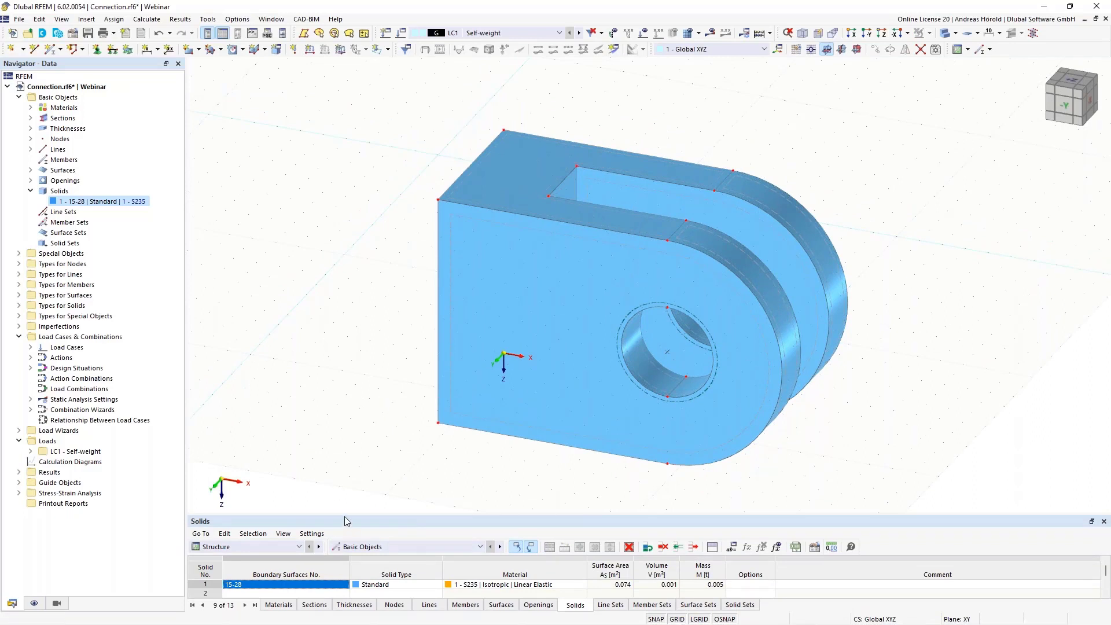
{"action": "left_click_drag", "start_coordinate": [345, 515], "coordinate": [345, 488]}
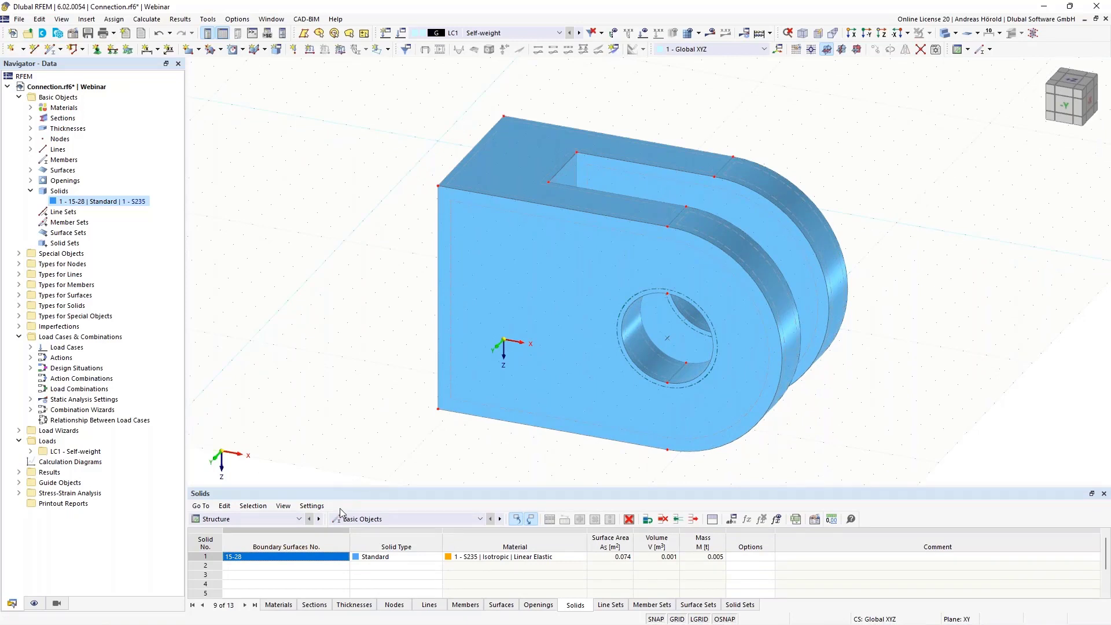
Step: Set XZ as the current work plane with its origin at the upper corner node of the plate's front face
{"action": "left_click", "coordinate": [857, 50]}
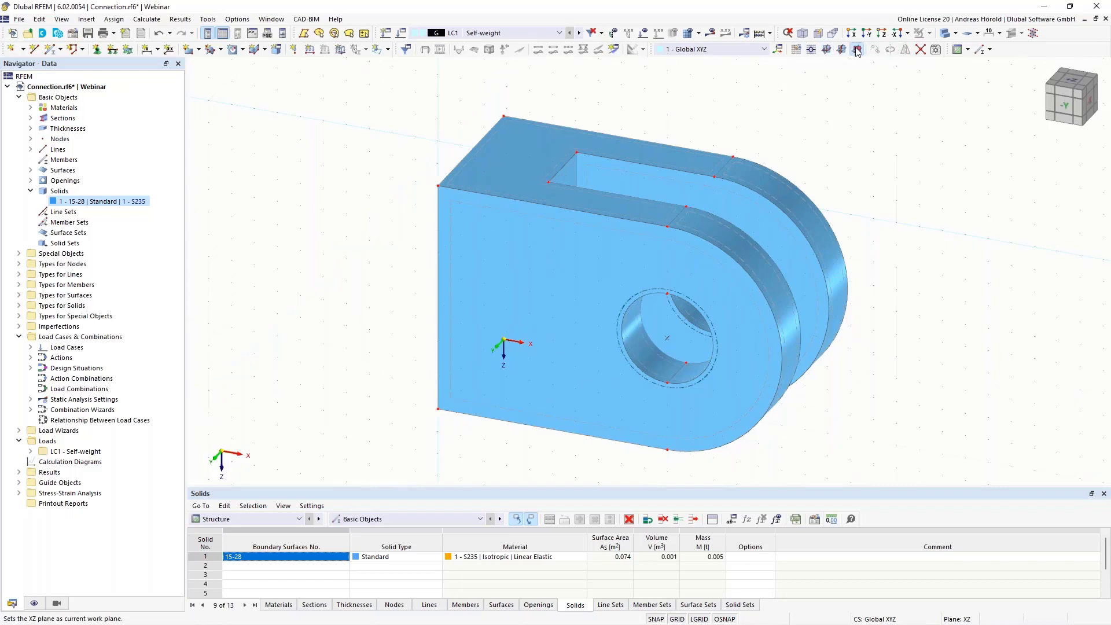
{"action": "left_click", "coordinate": [811, 51]}
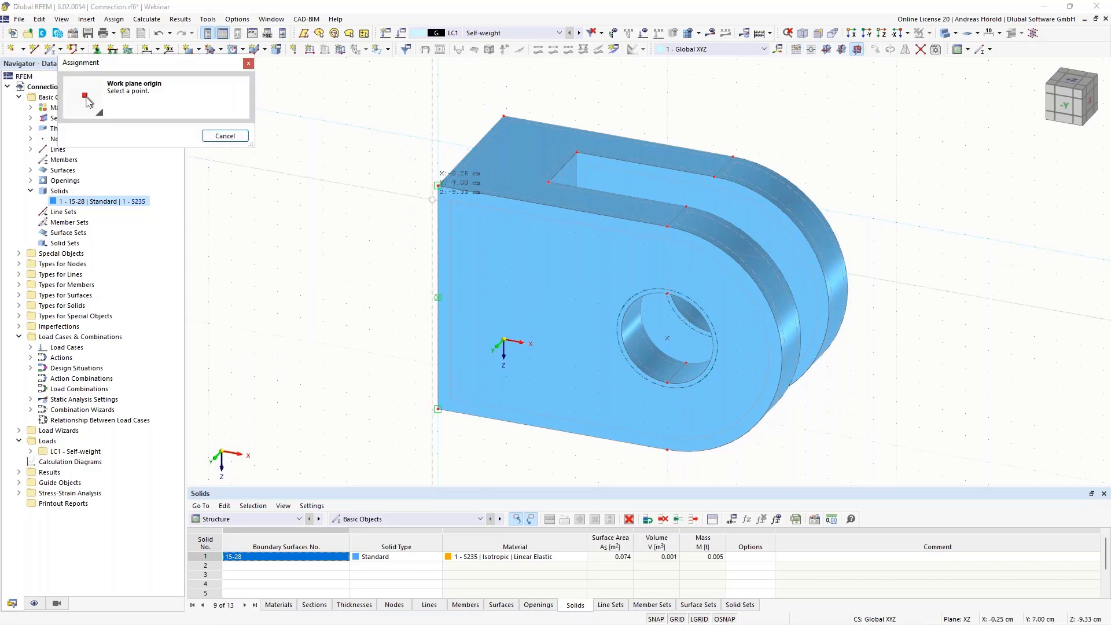
{"action": "left_click", "coordinate": [438, 185]}
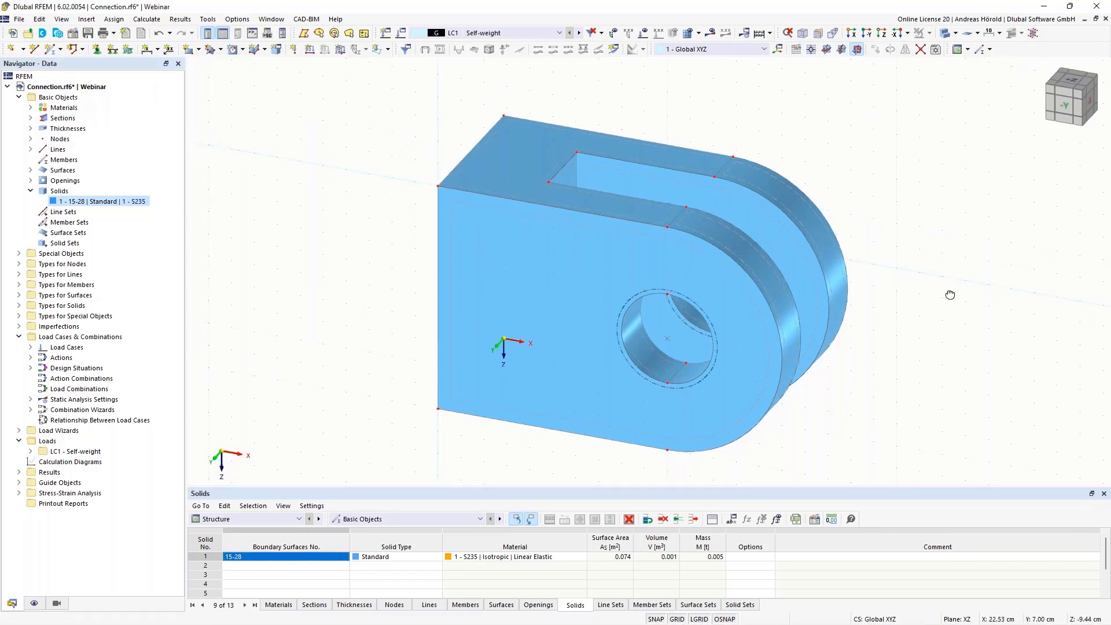
Step: Create a circular surface of radius 1.9 cm centred in the plate's hole, using the uniform 1.0 mm S235 thickness
{"action": "middle_click_drag", "start_coordinate": [953, 296], "coordinate": [857, 267], "text": "ctrl"}
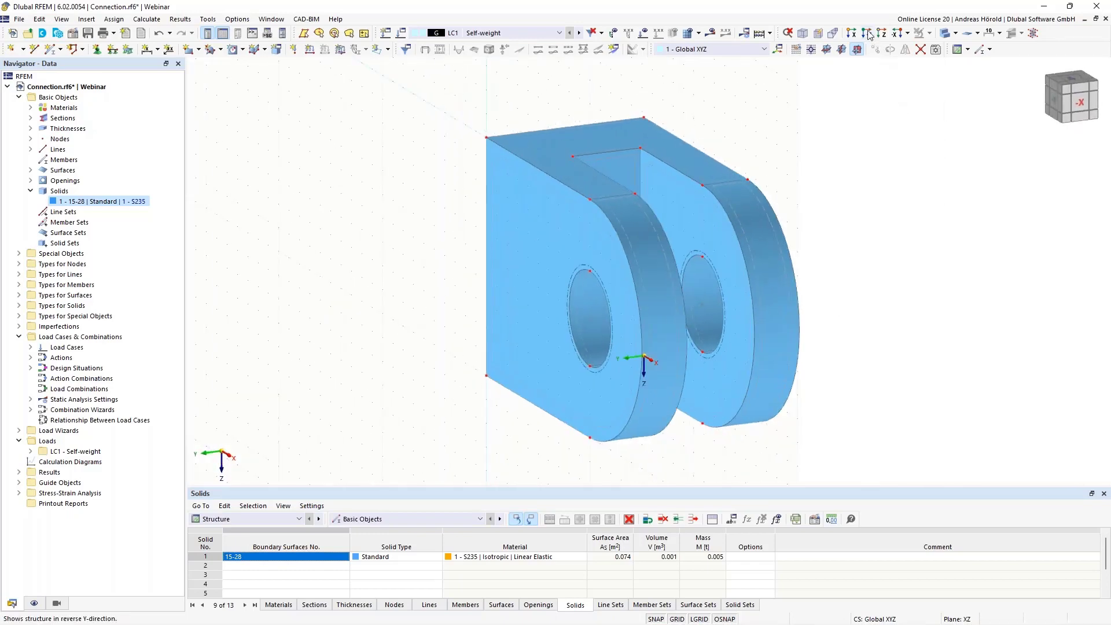
{"action": "left_click", "coordinate": [866, 33]}
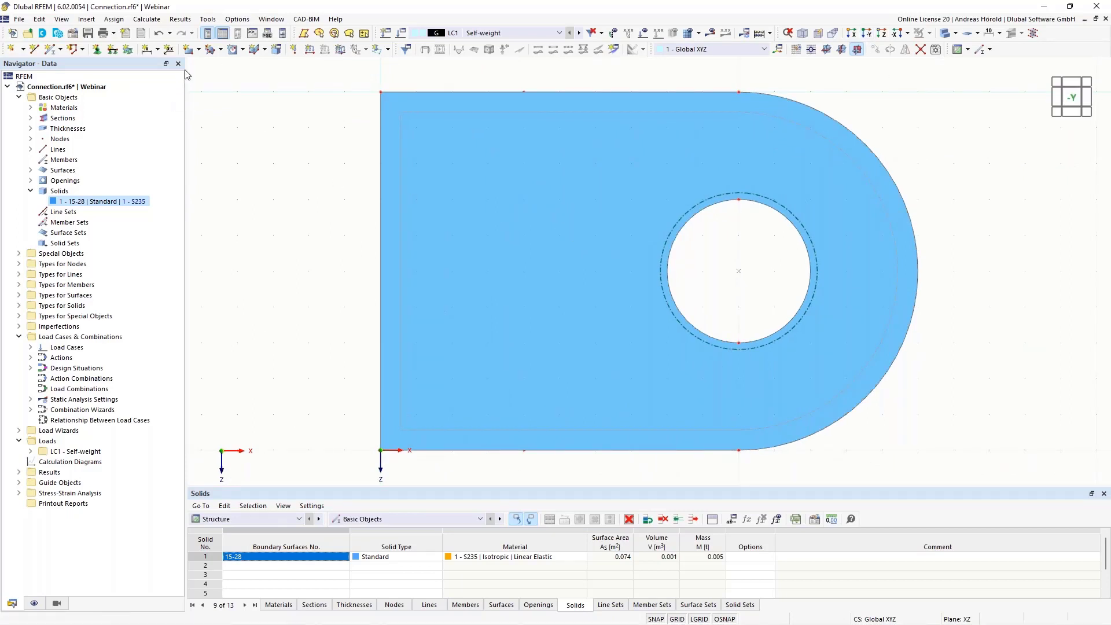
{"action": "left_click", "coordinate": [199, 49]}
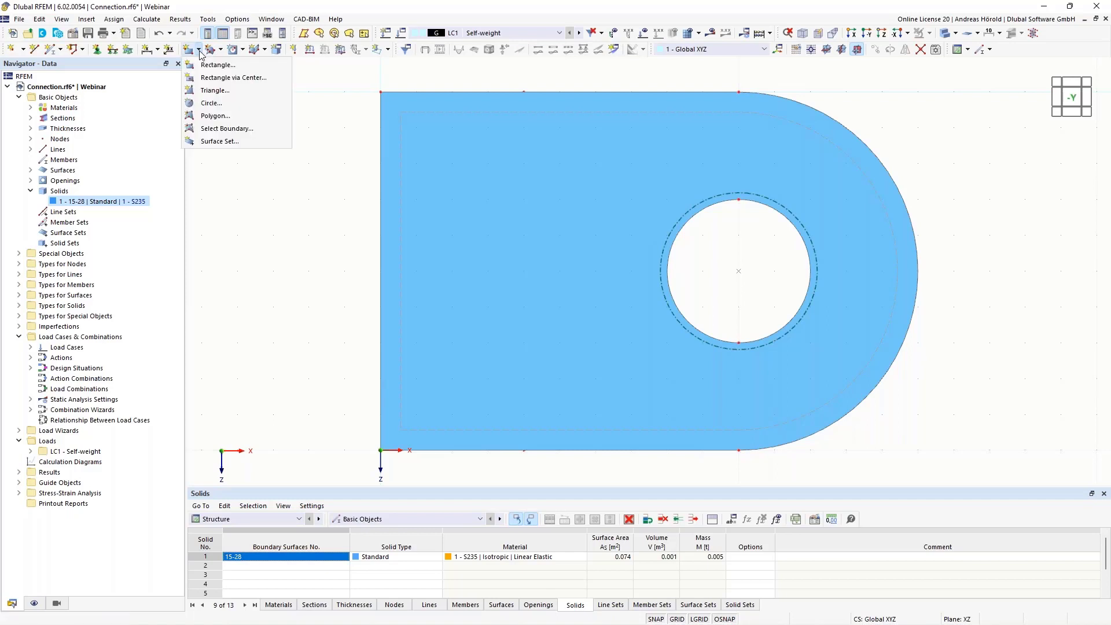
{"action": "left_click", "coordinate": [211, 103]}
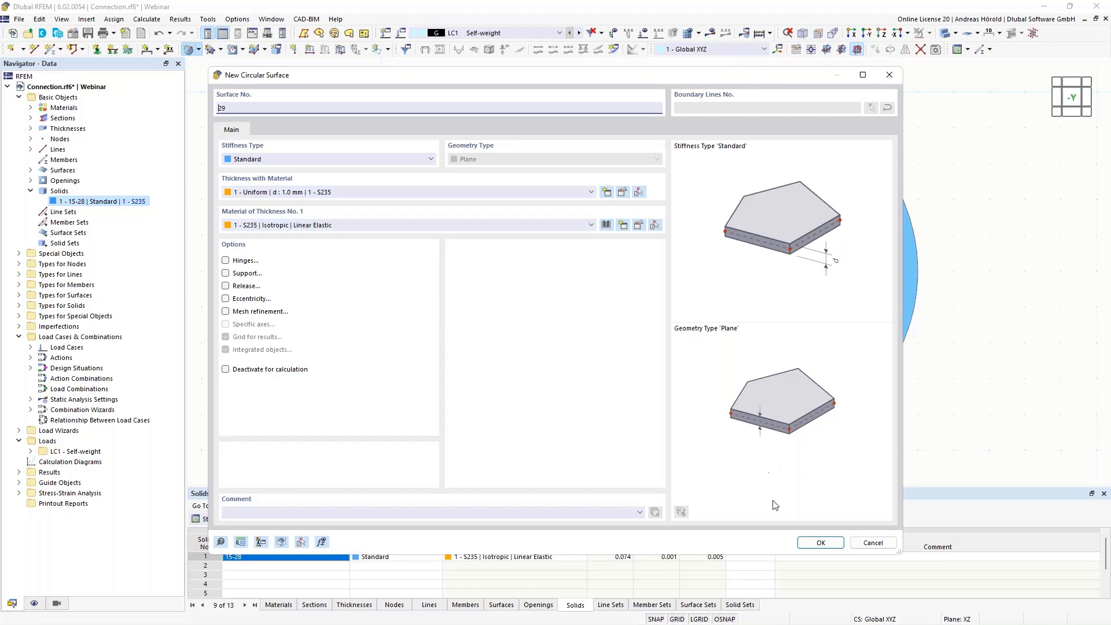
{"action": "left_click", "coordinate": [825, 544]}
{"action": "left_click", "coordinate": [822, 543]}
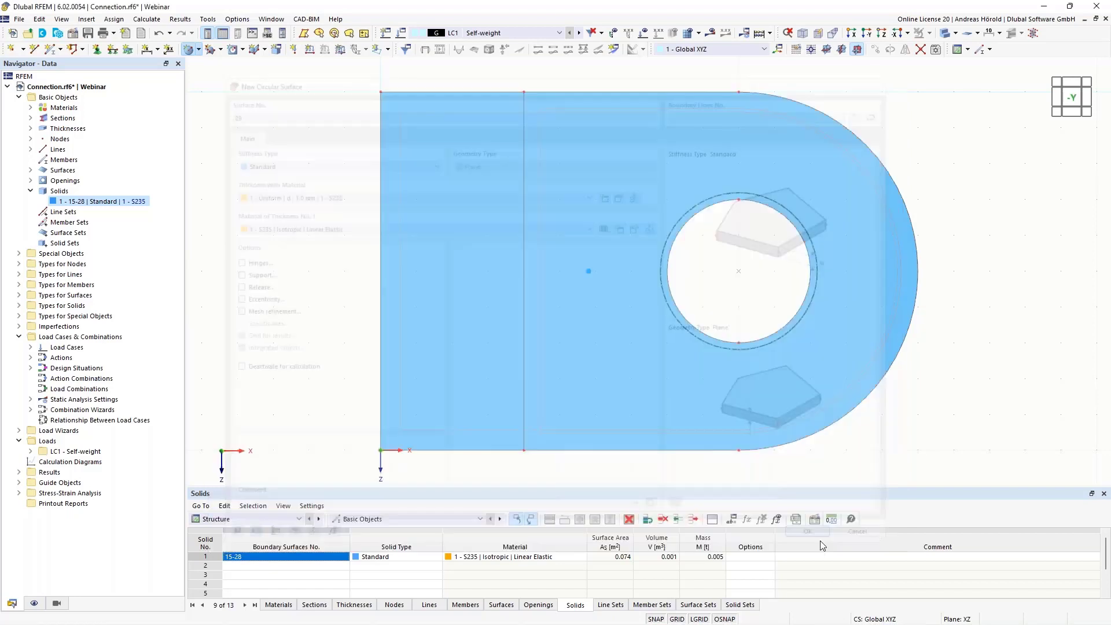
{"action": "left_click", "coordinate": [738, 271]}
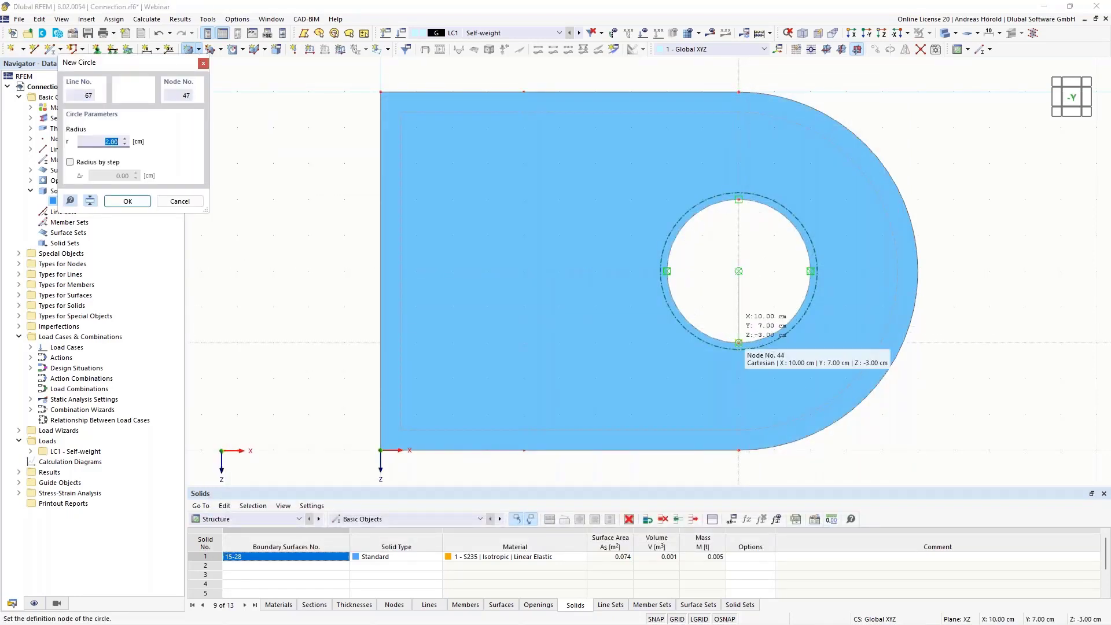
{"action": "type", "text": "1,9"}
{"action": "key", "text": "Return"}
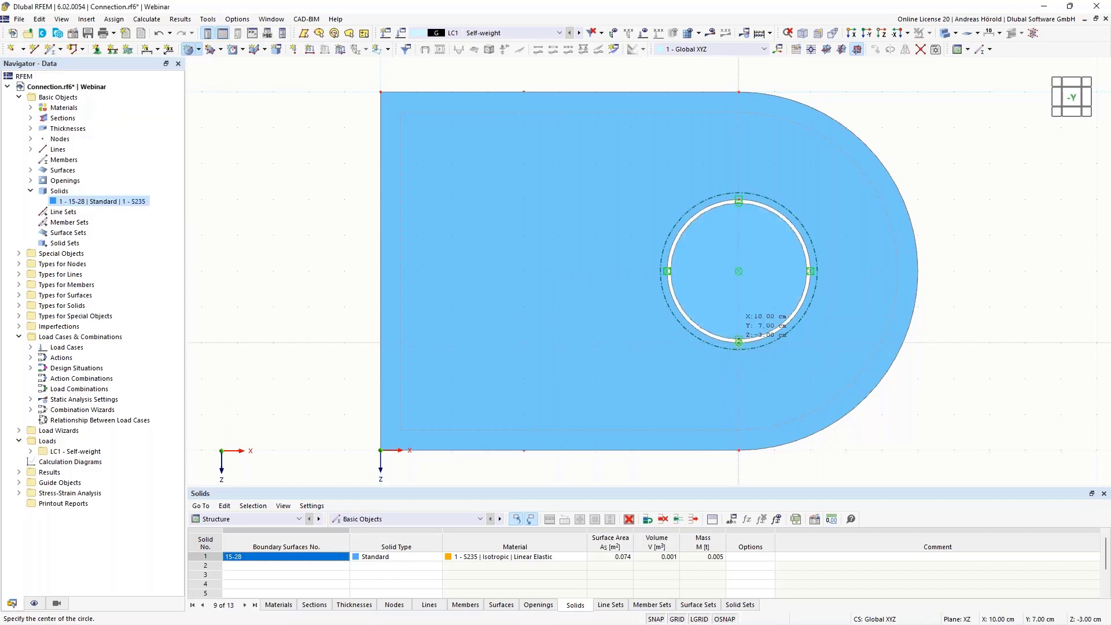
{"action": "scroll", "coordinate": [1023, 227], "scroll_direction": "up", "scroll_amount": 3}
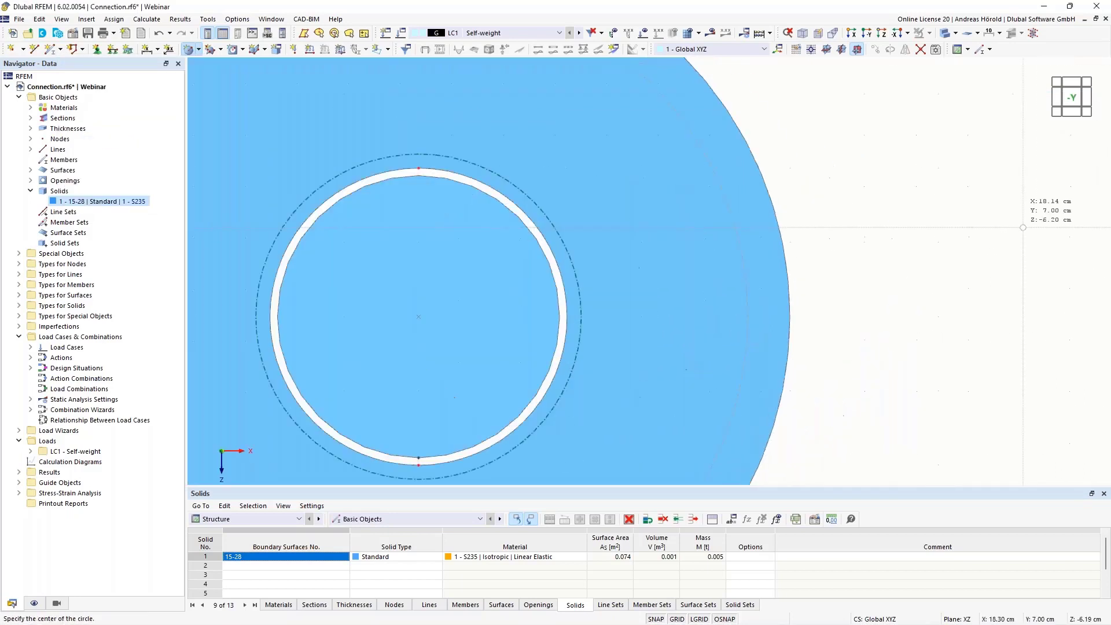
{"action": "key", "text": "Escape"}
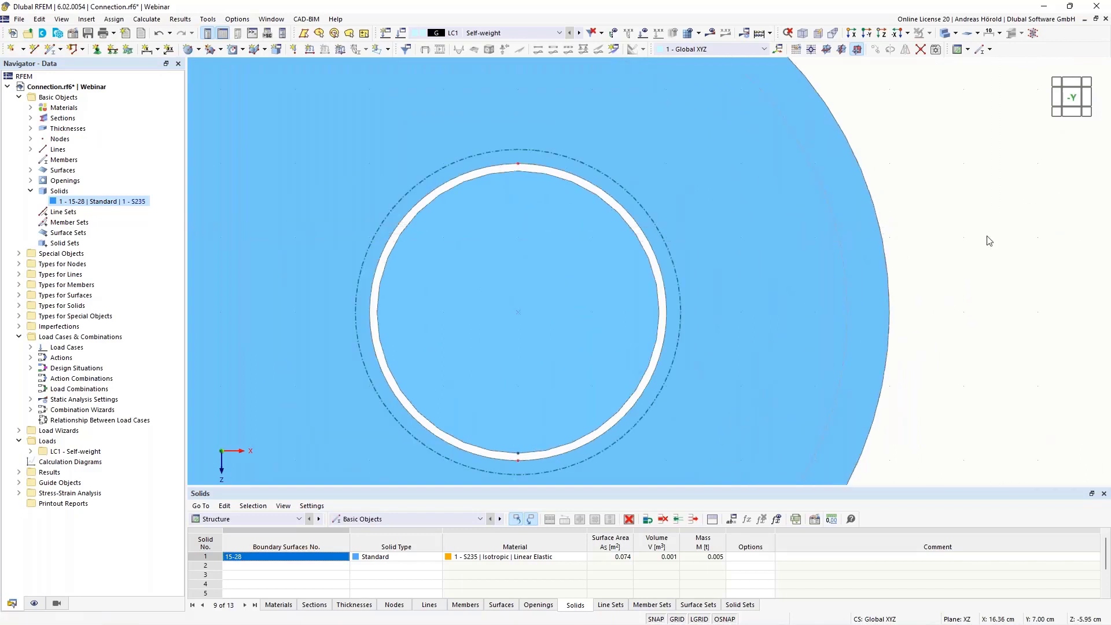
Step: Show the model in wireframe and draw a vertical single line across the hole between its lower and upper edge nodes
{"action": "mouse_move", "coordinate": [495, 280]}
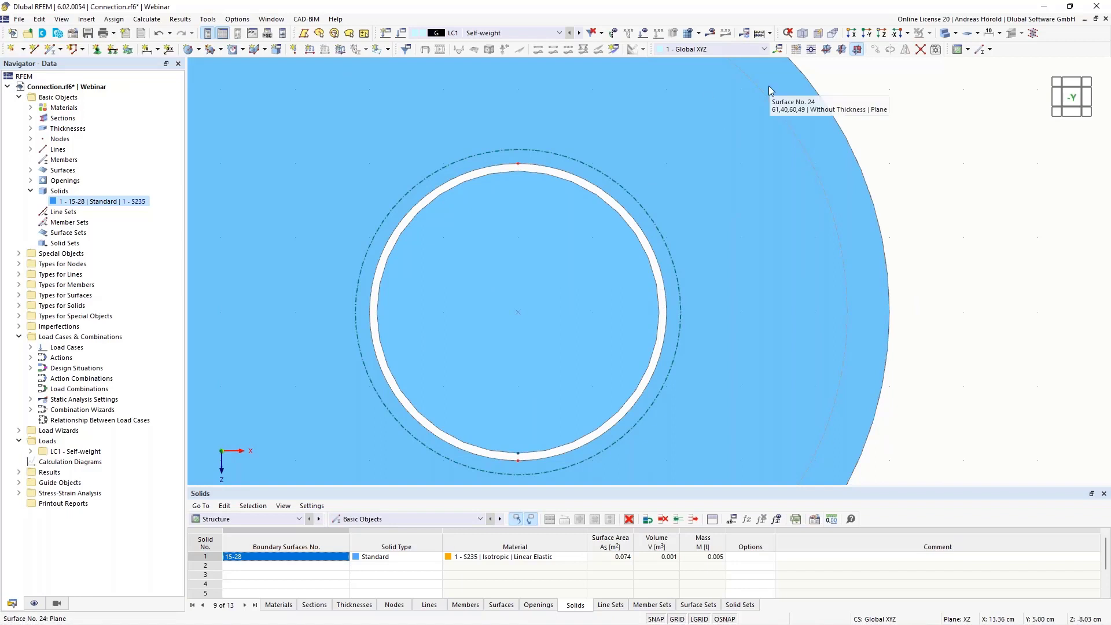
{"action": "left_click", "coordinate": [955, 33]}
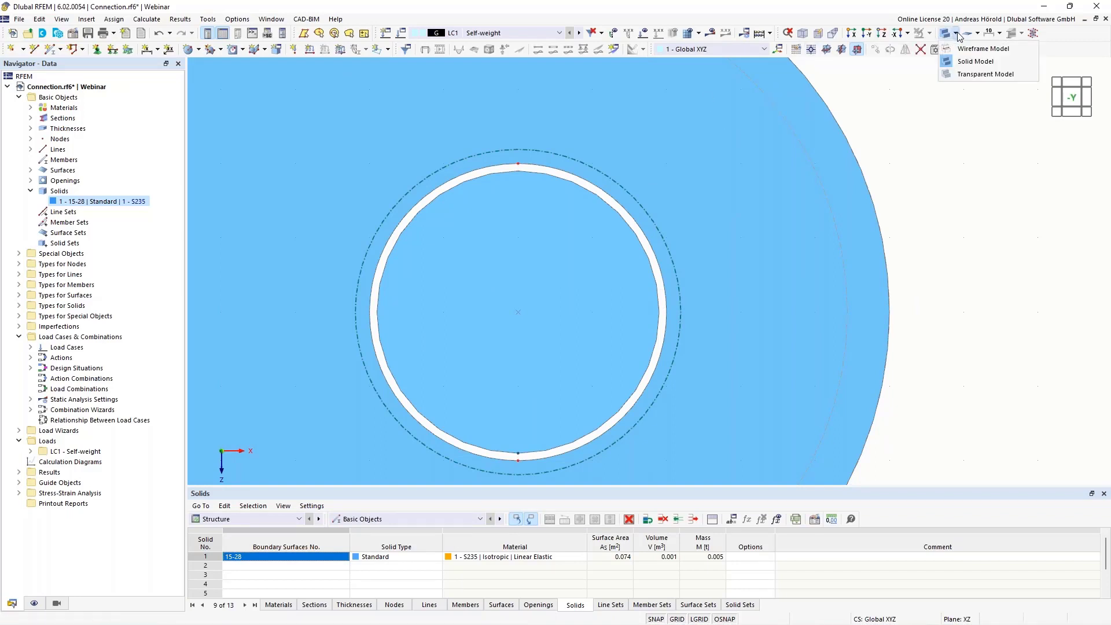
{"action": "left_click", "coordinate": [969, 49]}
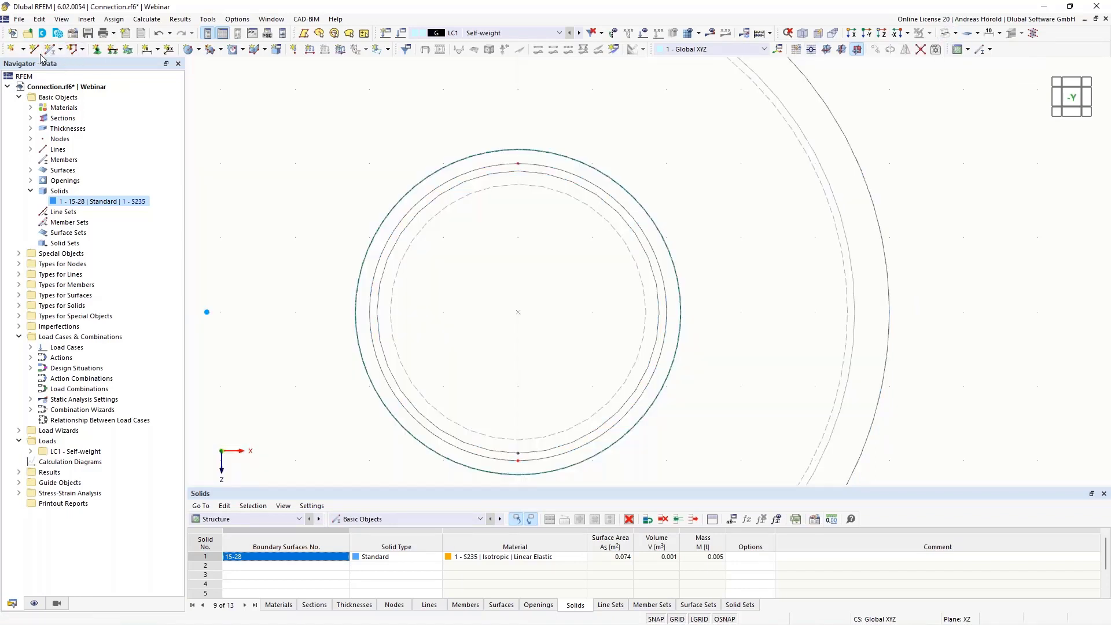
{"action": "left_click", "coordinate": [33, 51]}
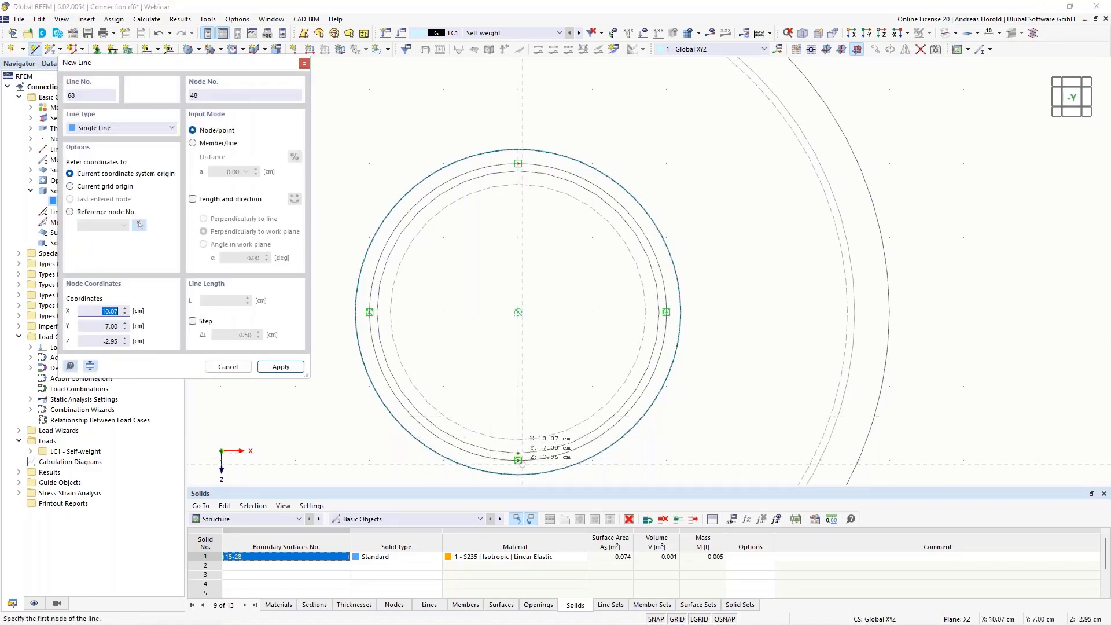
{"action": "left_click", "coordinate": [518, 453]}
{"action": "left_click", "coordinate": [518, 163]}
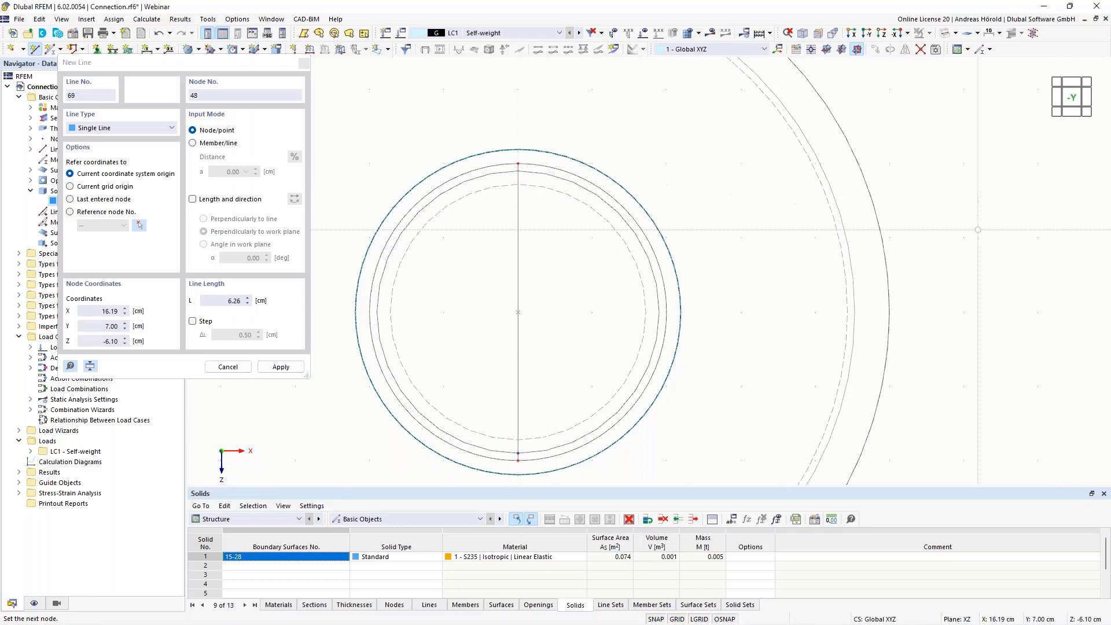
{"action": "key", "text": "Escape"}
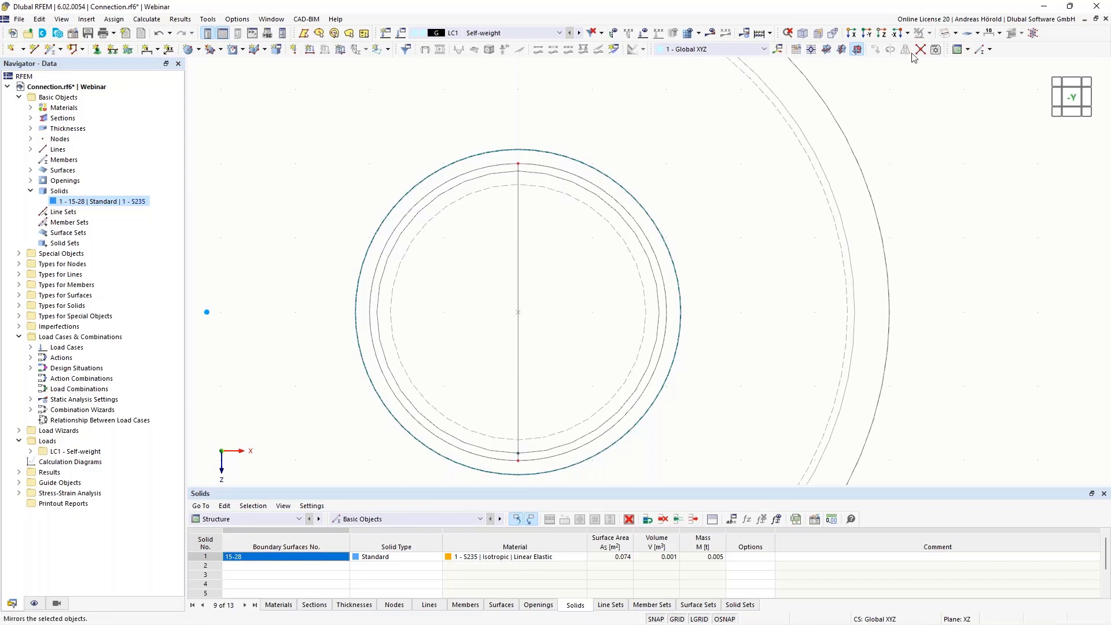
Step: Connect the crossing lines in the hole and delete the vertical line's middle segment, keeping the short pieces bridging the gap
{"action": "left_click_drag", "start_coordinate": [407, 466], "coordinate": [630, 156]}
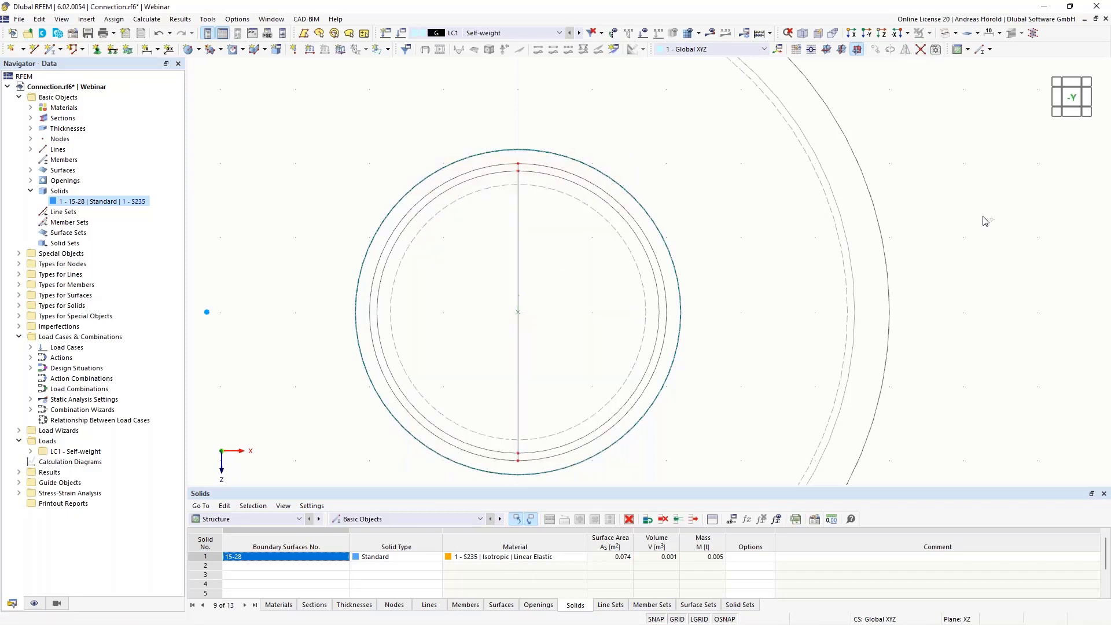
{"action": "left_click", "coordinate": [519, 239]}
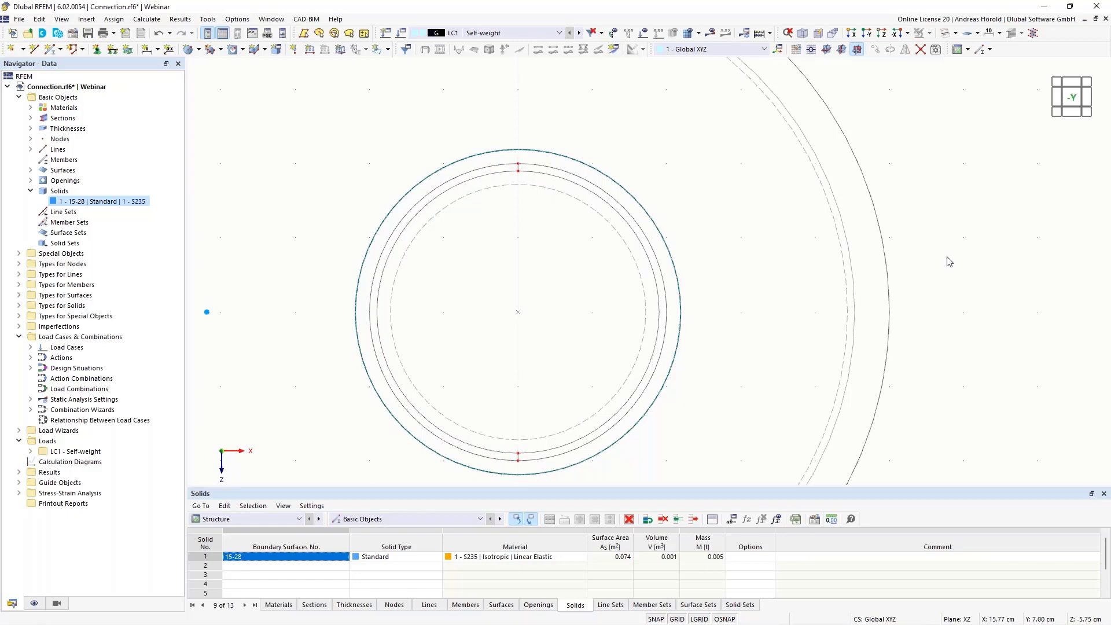
Step: Switch the model to transparent display
{"action": "mouse_move", "coordinate": [954, 270]}
{"action": "middle_mouse_down", "text": "ctrl"}
{"action": "mouse_move", "coordinate": [906, 311]}
{"action": "mouse_move", "coordinate": [925, 317]}
{"action": "mouse_move", "coordinate": [945, 253]}
{"action": "middle_mouse_up", "text": "ctrl"}
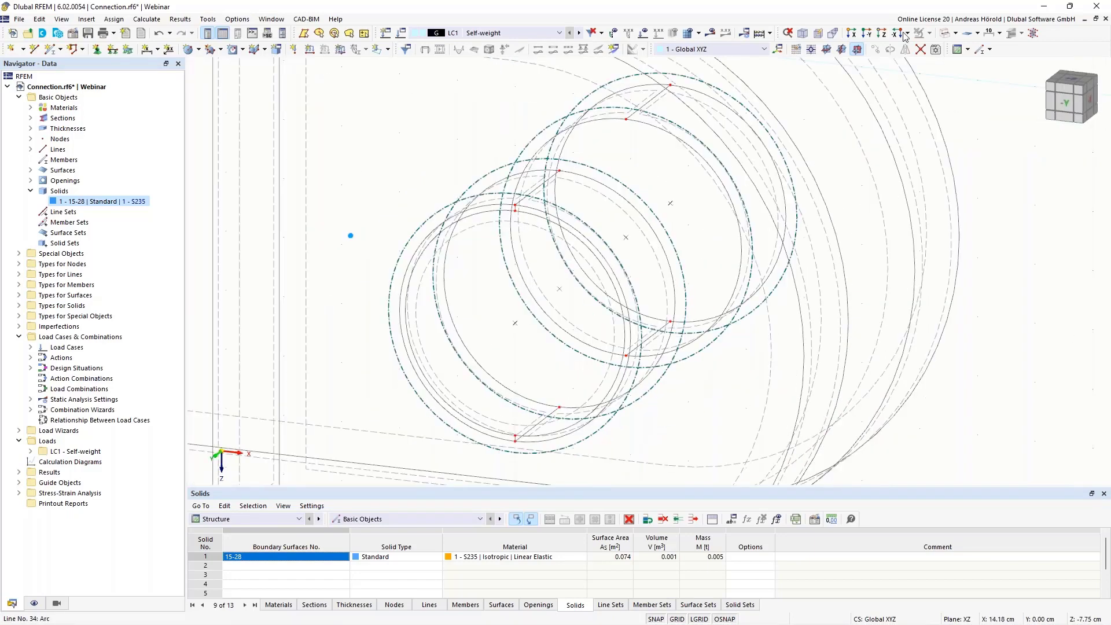
{"action": "left_click", "coordinate": [955, 33]}
{"action": "left_click", "coordinate": [947, 75]}
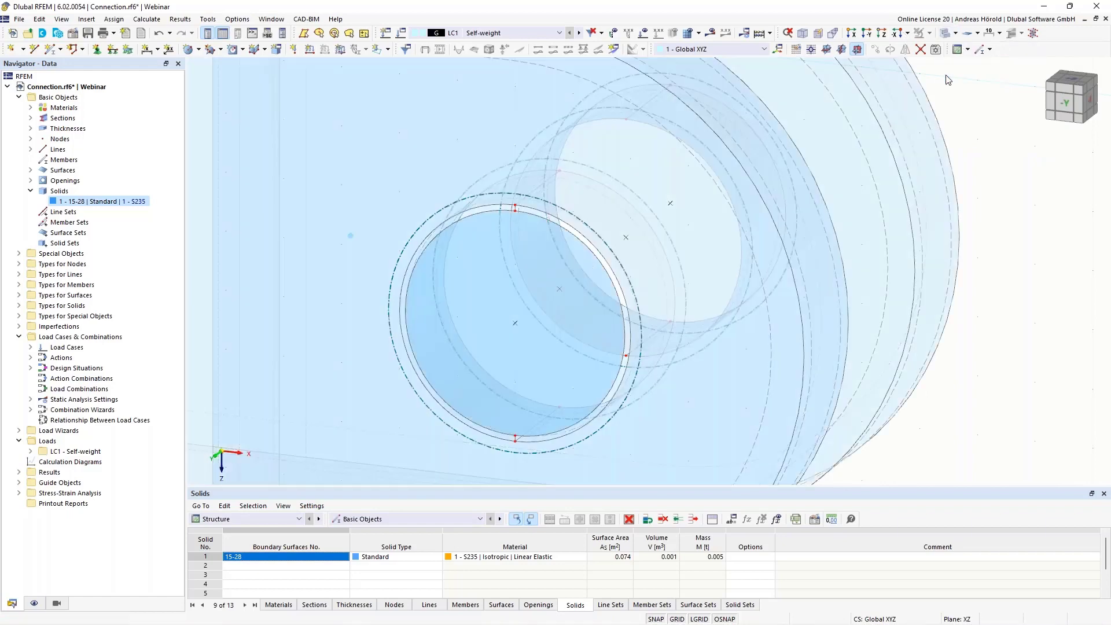
{"action": "middle_click_drag", "start_coordinate": [793, 306], "coordinate": [995, 300]}
{"action": "scroll", "coordinate": [746, 312], "scroll_direction": "down", "scroll_amount": 2}
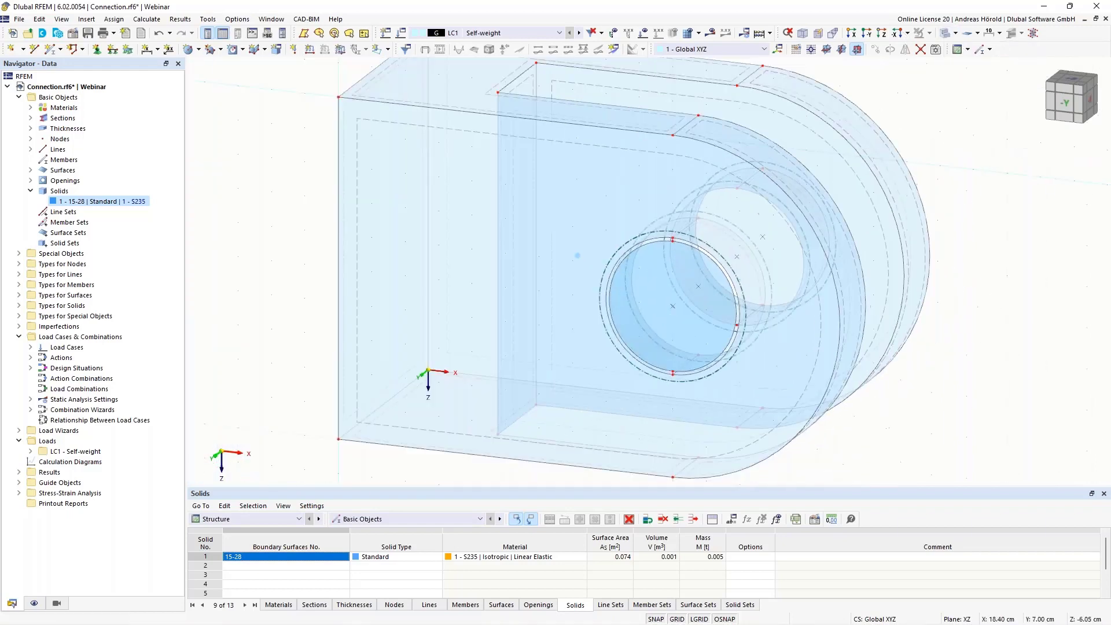
Step: Extrude the circular surface in the hole into a solid with height -2 cm and material S235
{"action": "right_click", "coordinate": [677, 255]}
{"action": "mouse_move", "coordinate": [856, 415]}
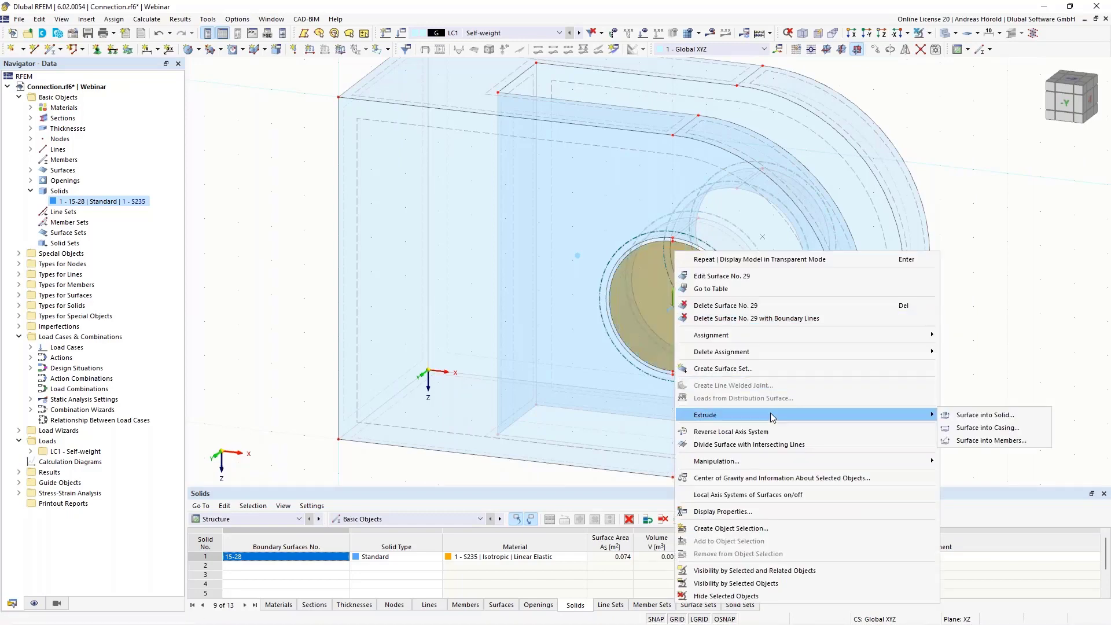
{"action": "left_click", "coordinate": [990, 415]}
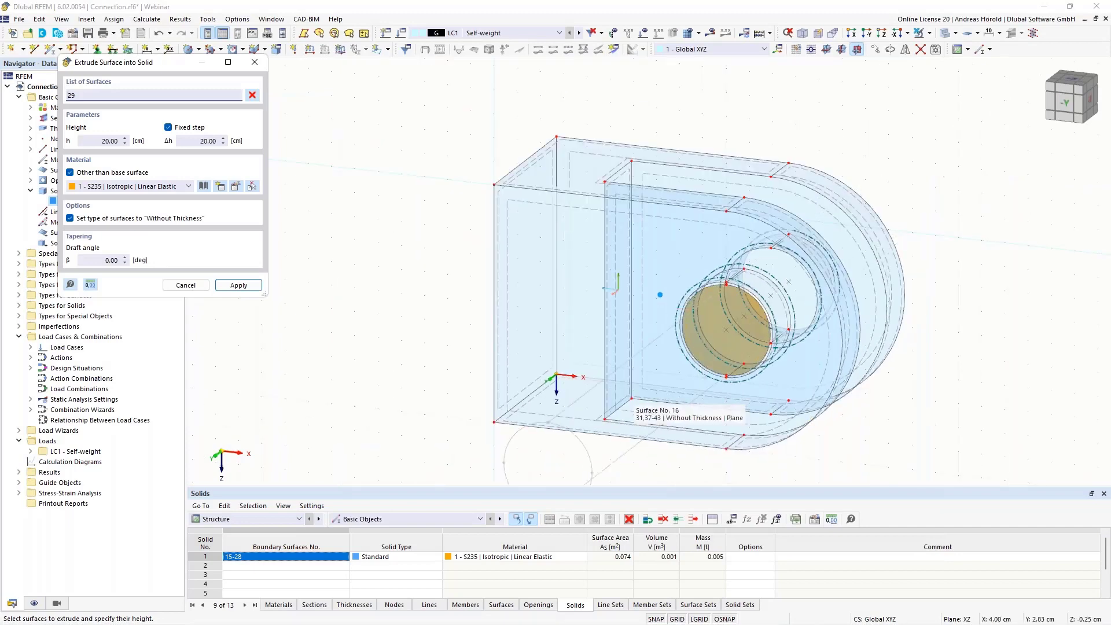
{"action": "type", "text": "60"}
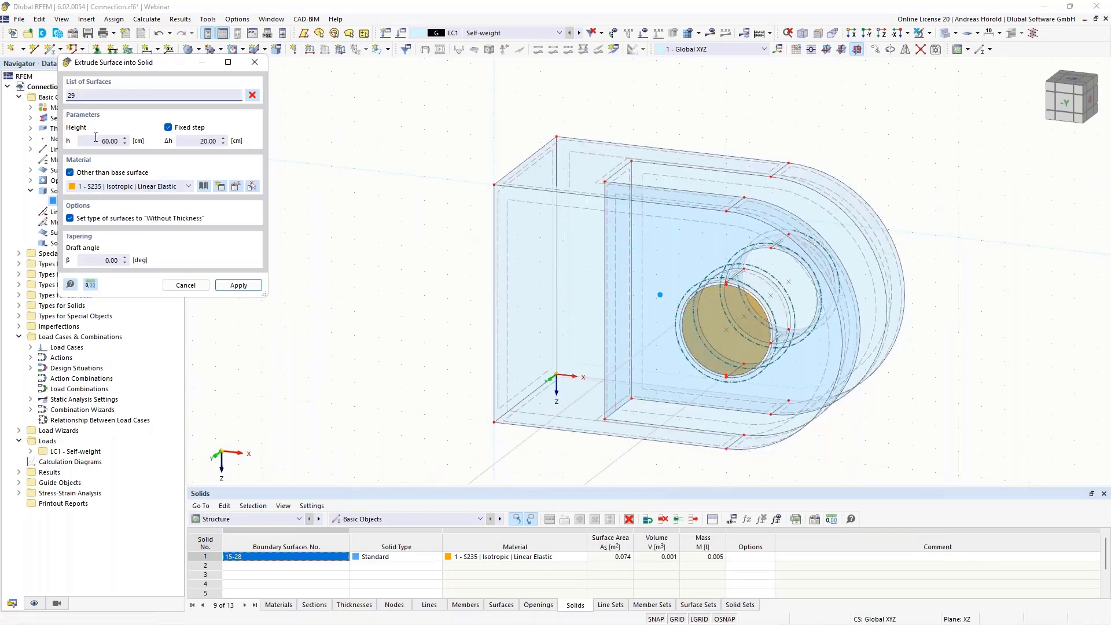
{"action": "left_click", "coordinate": [95, 137]}
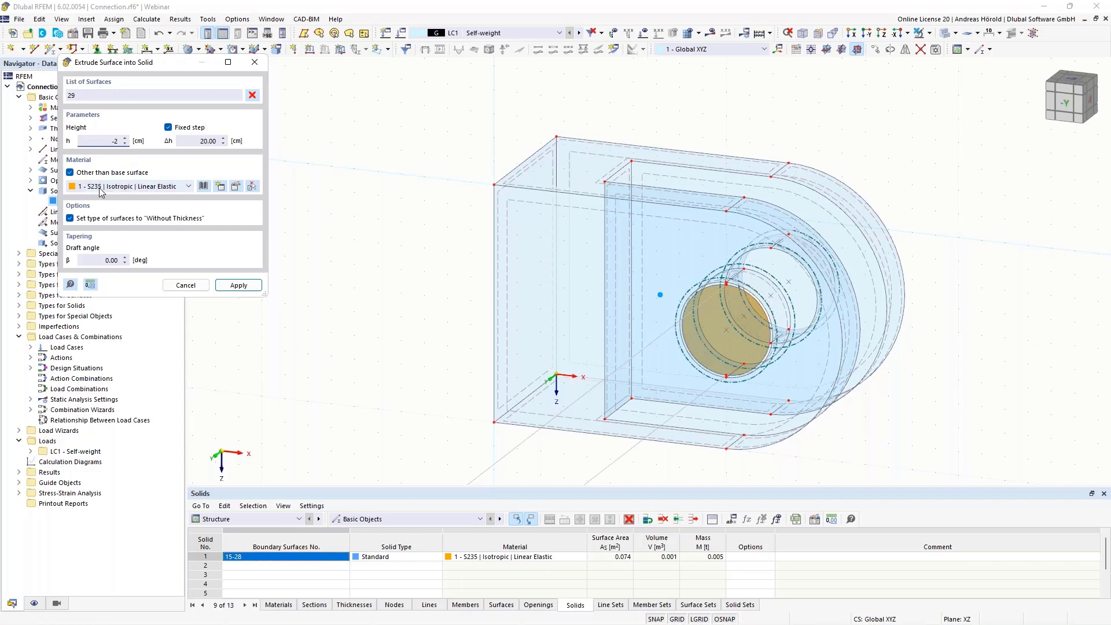
{"action": "left_click", "coordinate": [238, 285]}
{"action": "middle_click_drag", "start_coordinate": [1020, 403], "coordinate": [912, 390], "text": "ctrl"}
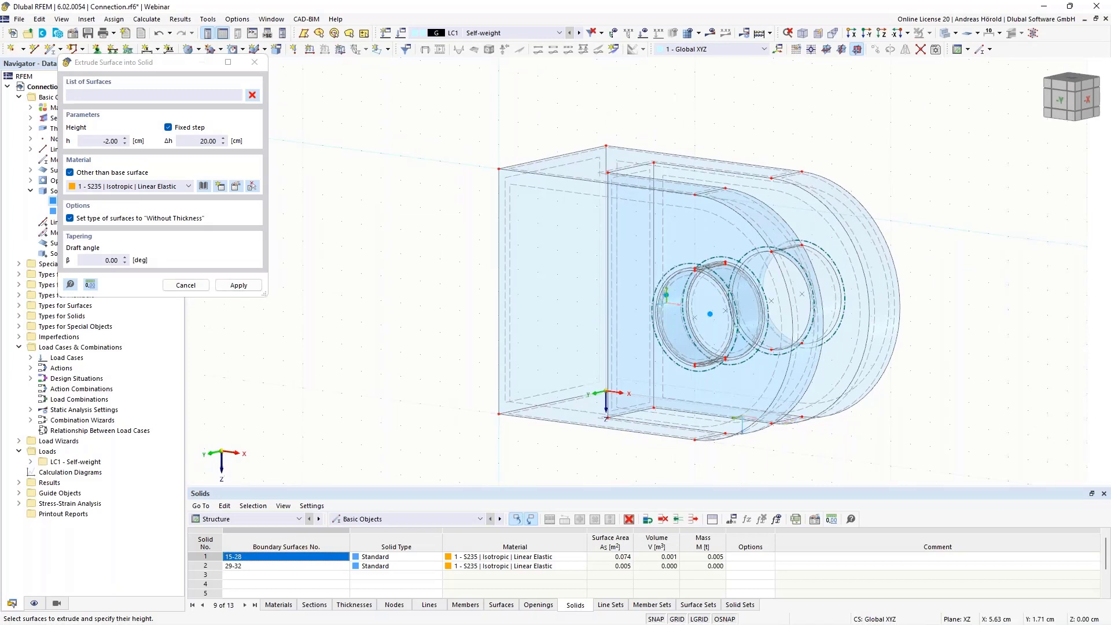
{"action": "middle_click_drag", "start_coordinate": [353, 411], "coordinate": [487, 412], "text": "ctrl"}
{"action": "scroll", "coordinate": [972, 316], "scroll_direction": "up", "scroll_amount": 3}
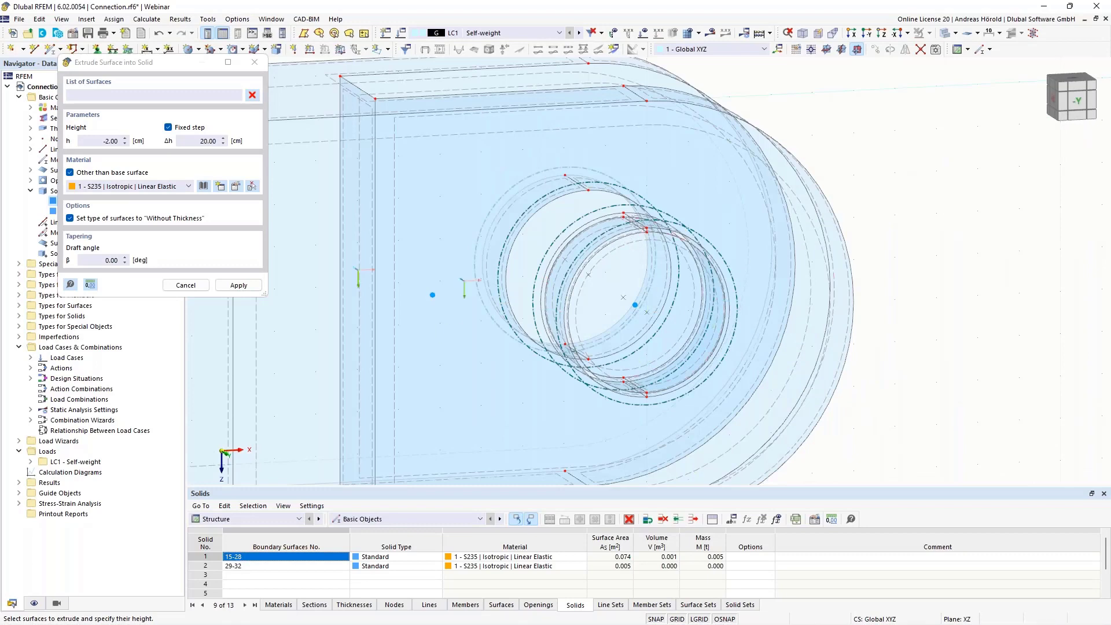
{"action": "key", "text": "Escape"}
Step: Examine the gap between the bolt solid and the hole wall, and review the available surface types and special objects
{"action": "scroll", "coordinate": [903, 306], "scroll_direction": "up", "scroll_amount": 3}
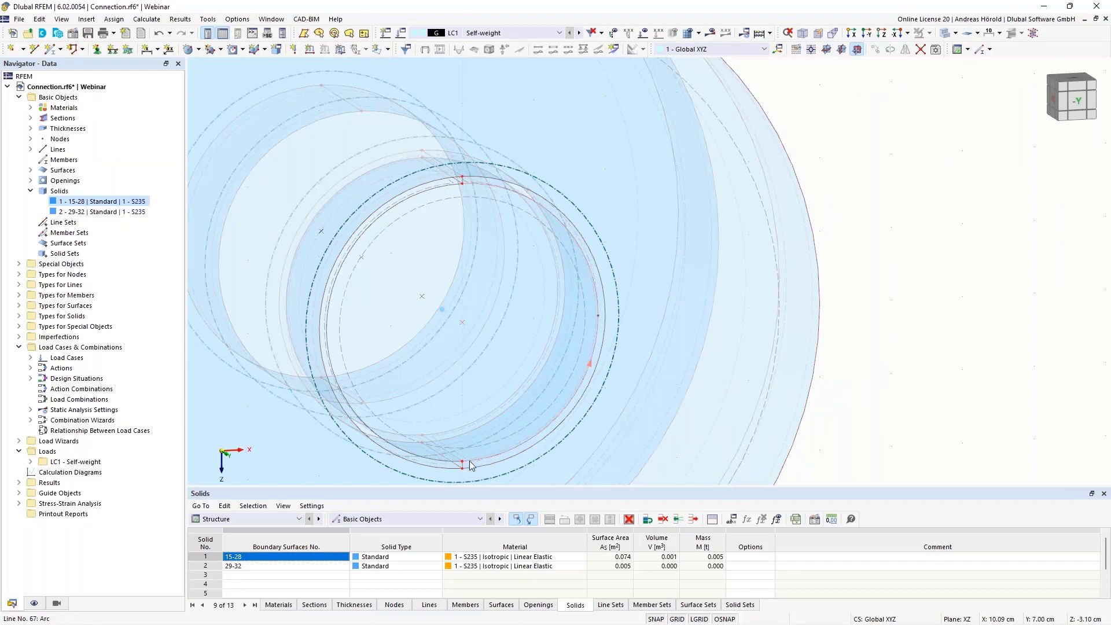
{"action": "left_click", "coordinate": [866, 33]}
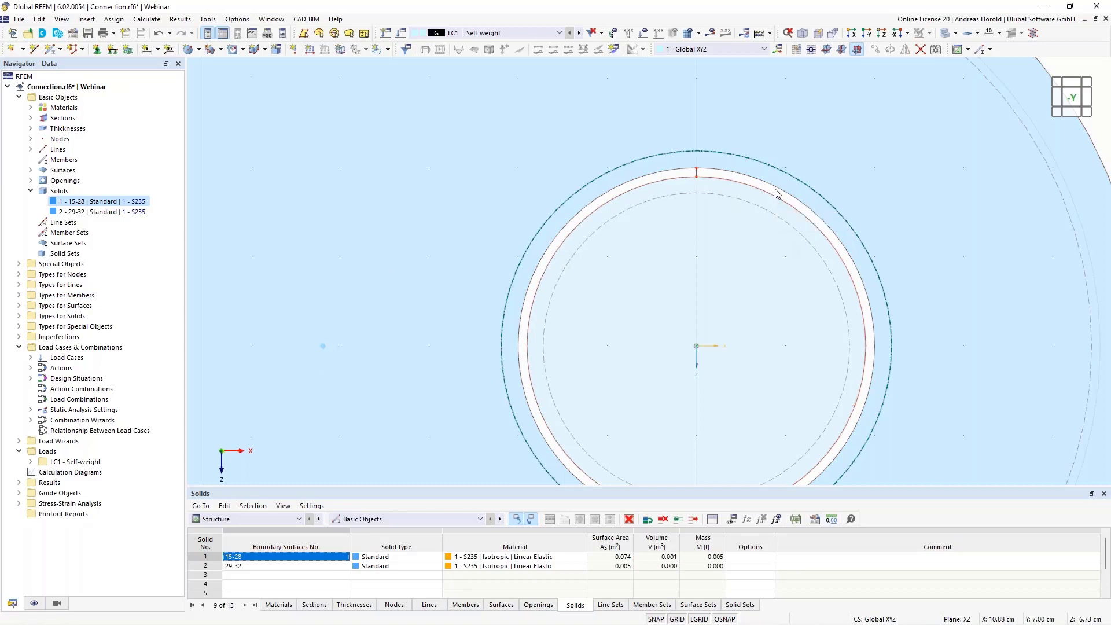
{"action": "middle_click_drag", "start_coordinate": [902, 265], "coordinate": [803, 286], "text": "ctrl"}
{"action": "scroll", "coordinate": [703, 283], "scroll_direction": "up", "scroll_amount": 5}
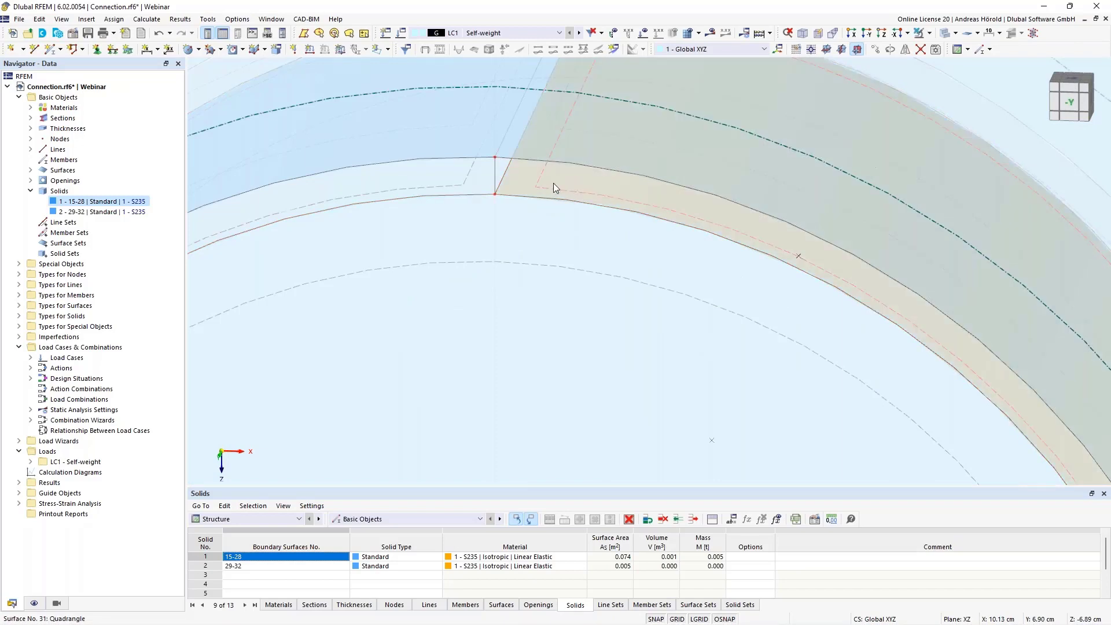
{"action": "scroll", "coordinate": [592, 171], "scroll_direction": "down", "scroll_amount": 3}
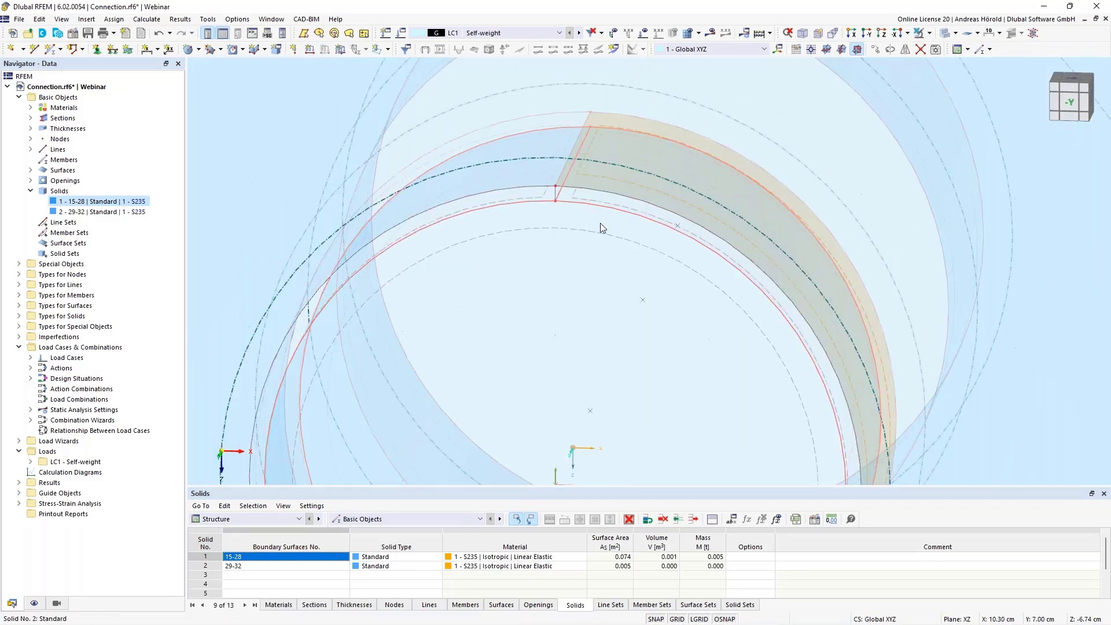
{"action": "left_click", "coordinate": [19, 305]}
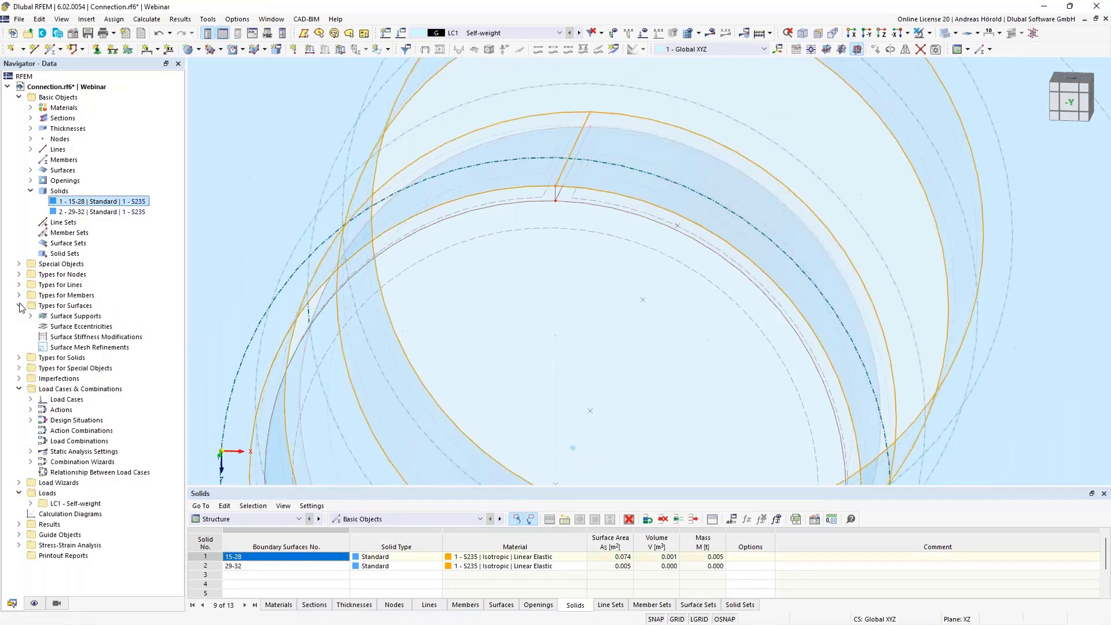
{"action": "left_click", "coordinate": [19, 265]}
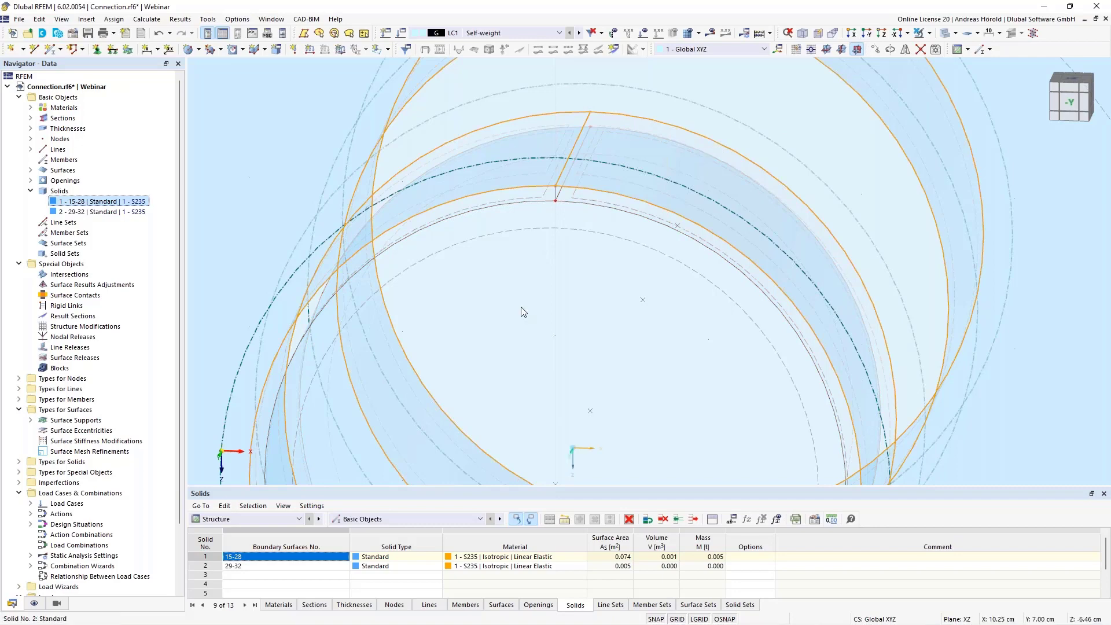
{"action": "middle_click_drag", "start_coordinate": [523, 312], "coordinate": [554, 345]}
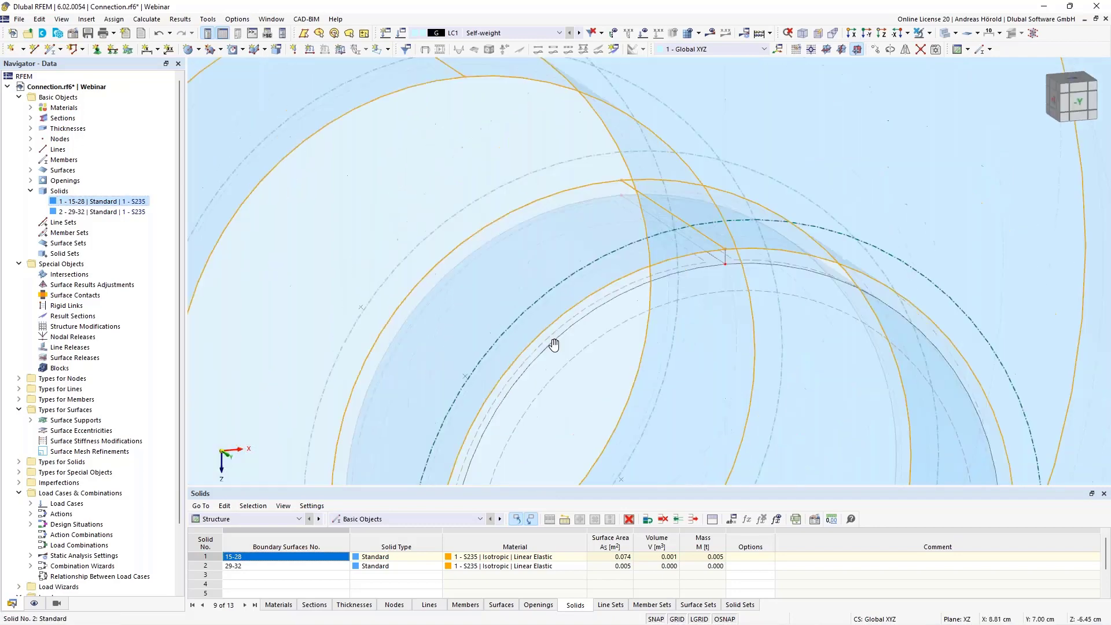
{"action": "scroll", "coordinate": [622, 333], "scroll_direction": "up", "scroll_amount": 3}
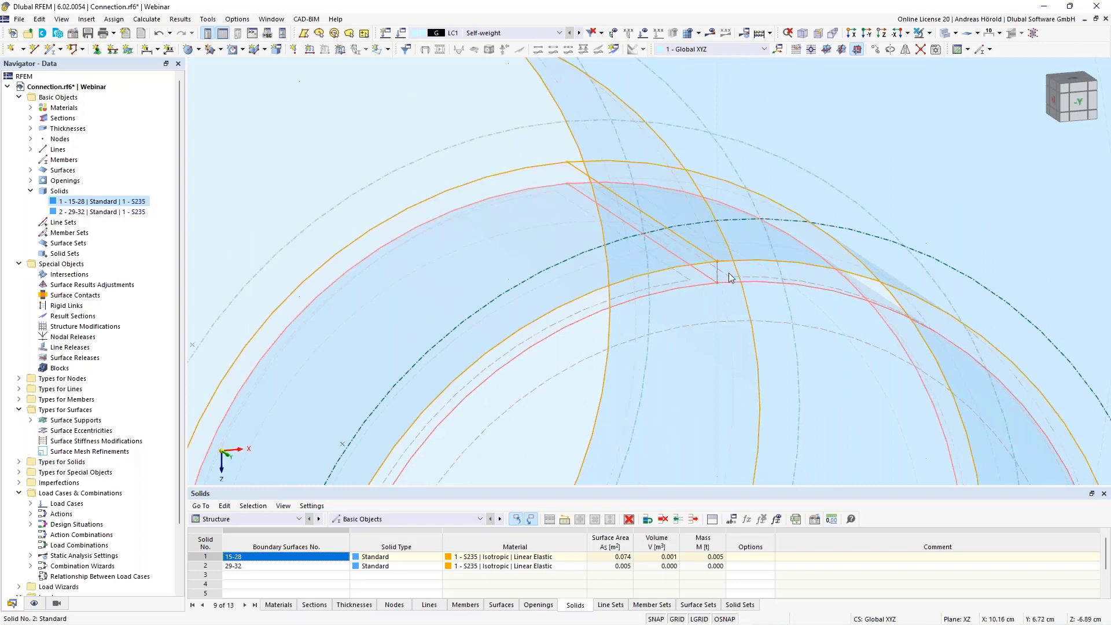
Step: Create a four-cornered polygonal surface without thickness bridging the upper gap between the bolt solid and the hole wall
{"action": "left_click", "coordinate": [198, 50]}
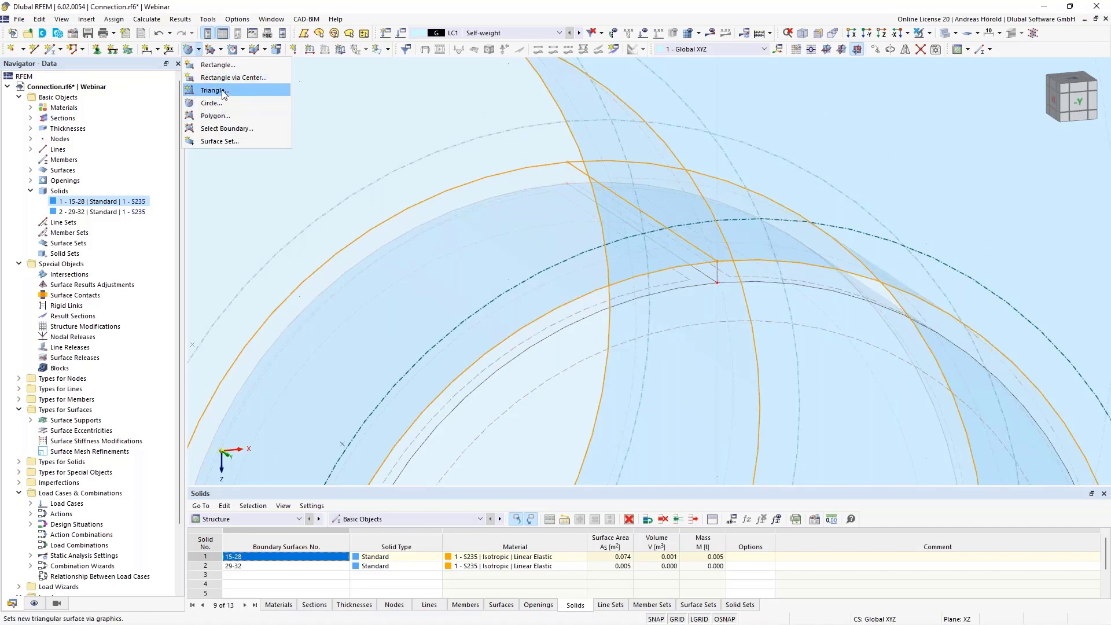
{"action": "left_click", "coordinate": [226, 116]}
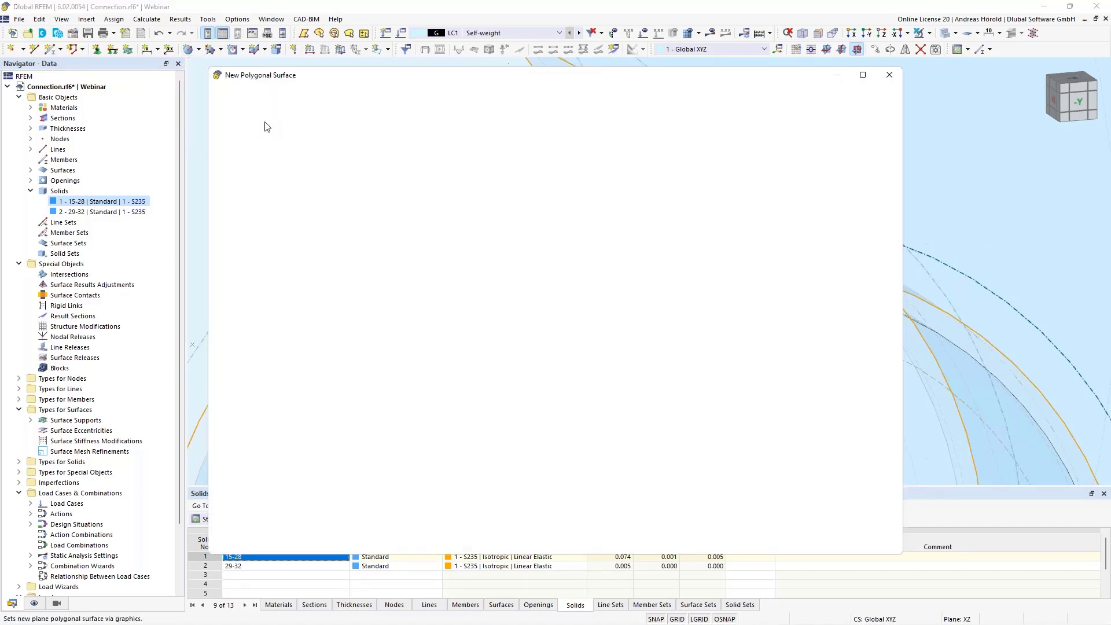
{"action": "left_click", "coordinate": [289, 158]}
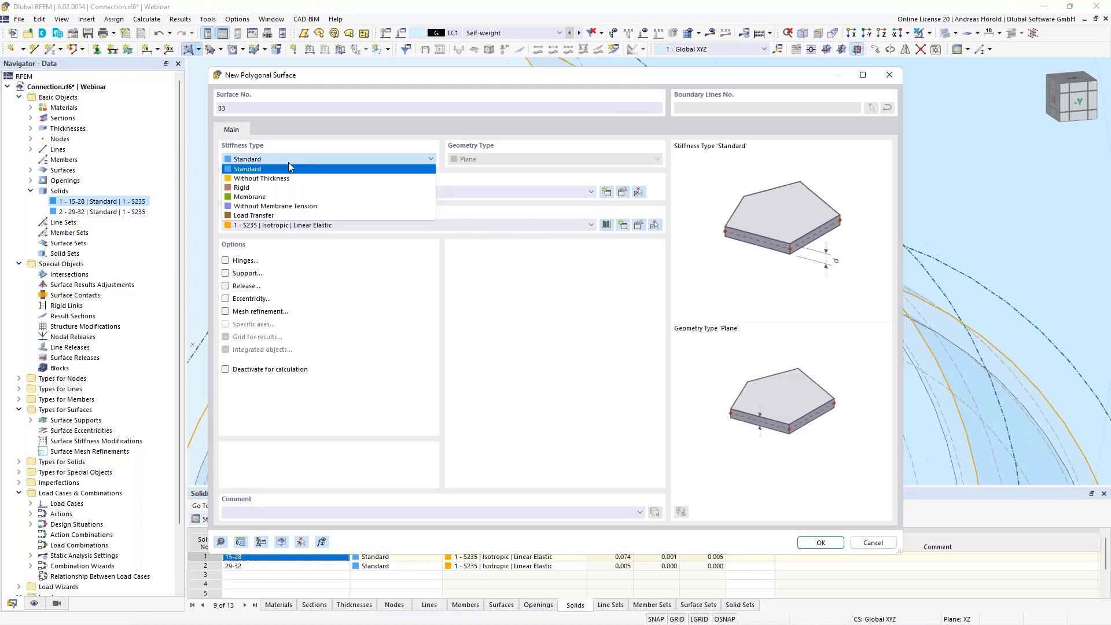
{"action": "left_click", "coordinate": [283, 179]}
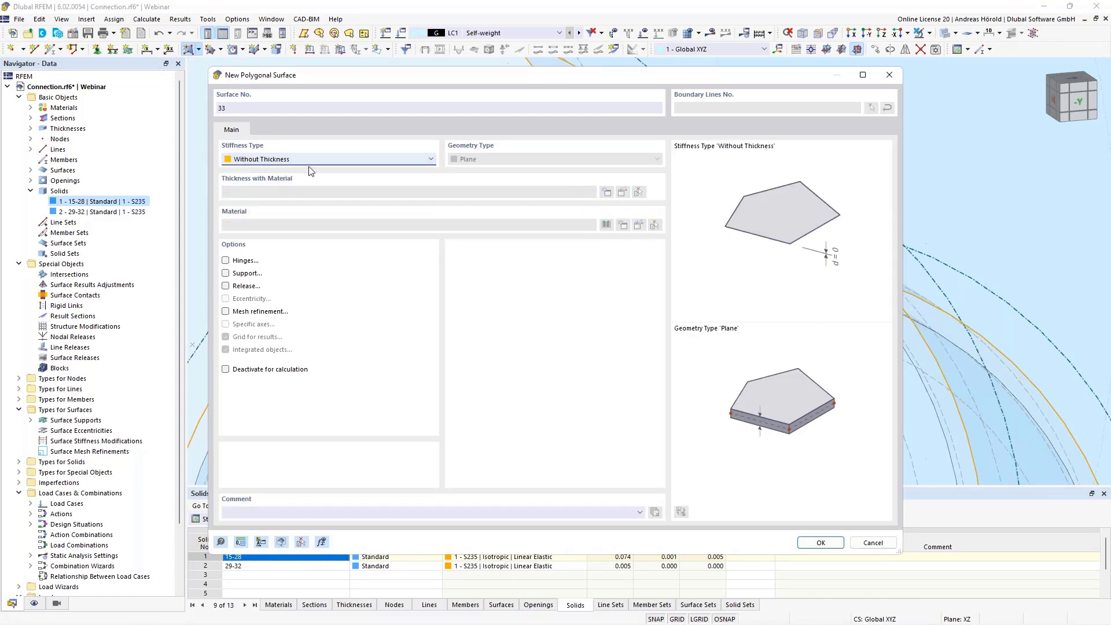
{"action": "left_click", "coordinate": [821, 543]}
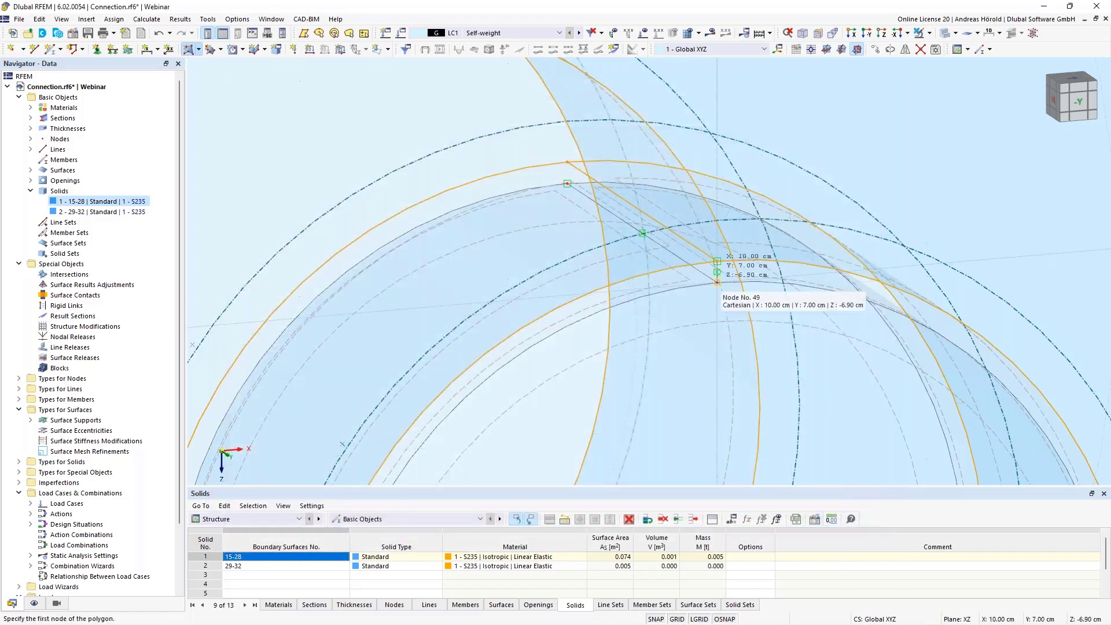
{"action": "scroll", "coordinate": [716, 270], "scroll_direction": "up", "scroll_amount": 1}
{"action": "scroll", "coordinate": [717, 281], "scroll_direction": "up", "scroll_amount": 1}
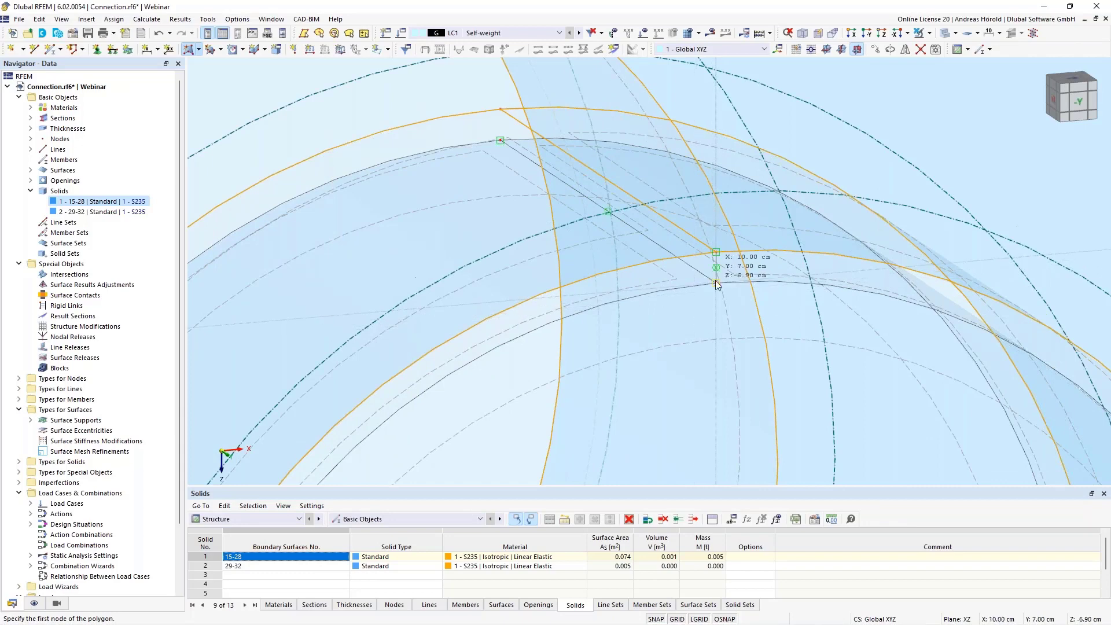
{"action": "left_click", "coordinate": [717, 283]}
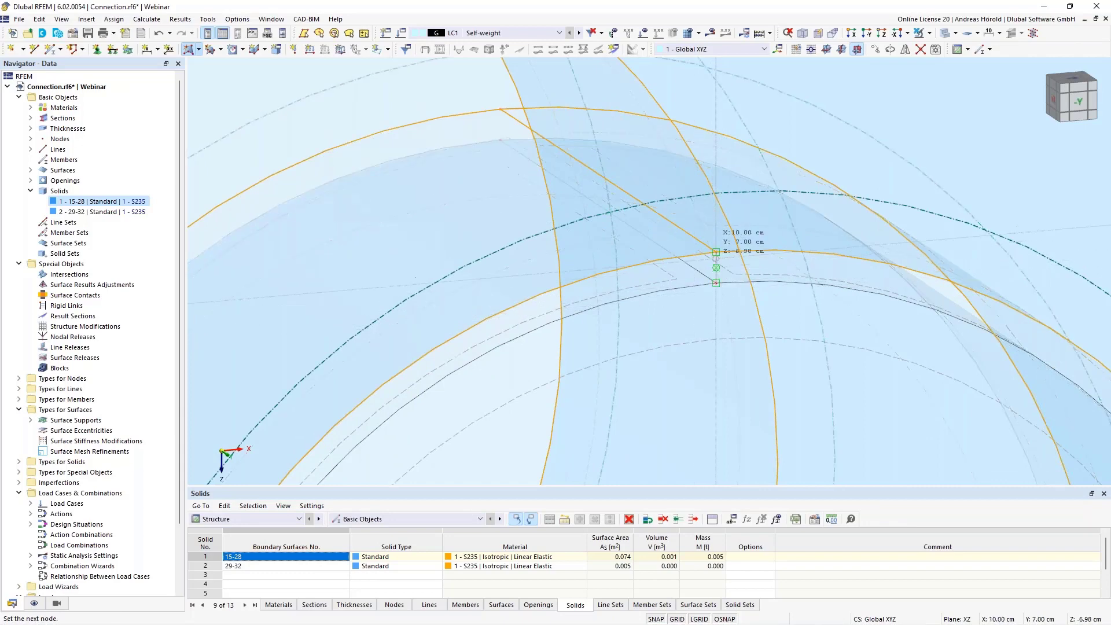
{"action": "left_click", "coordinate": [717, 283]}
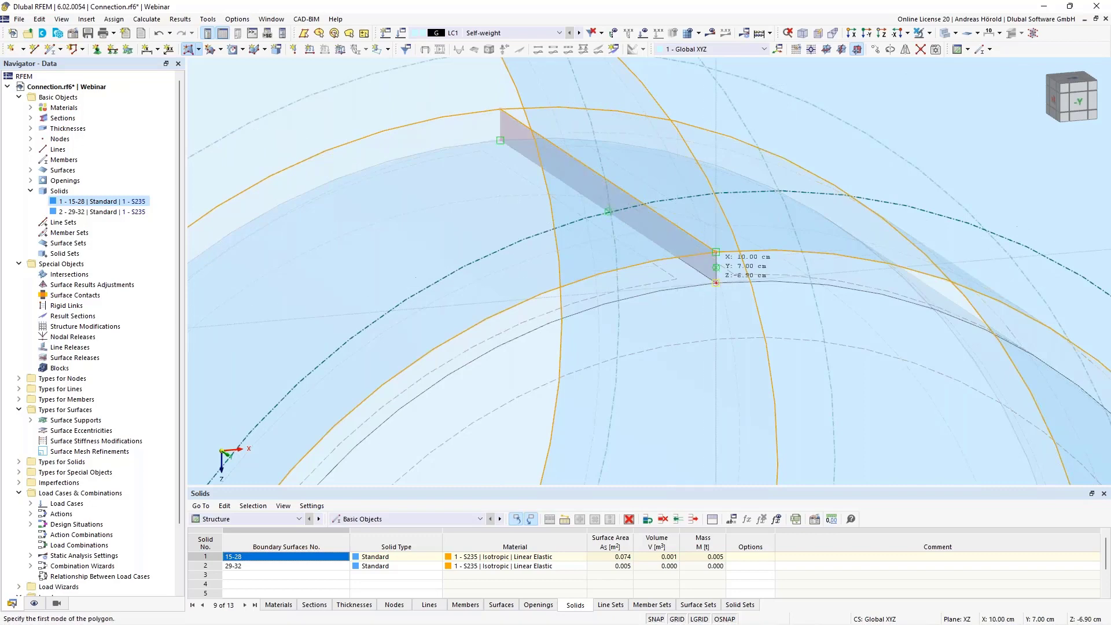
{"action": "key", "text": "Escape"}
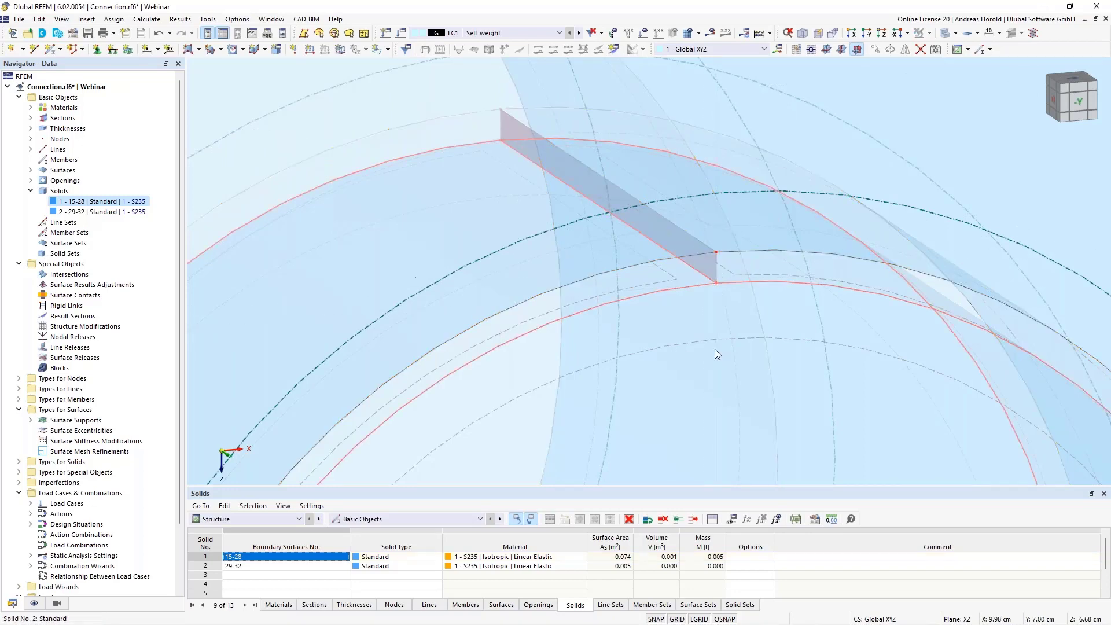
{"action": "scroll", "coordinate": [714, 349], "scroll_direction": "down", "scroll_amount": 2}
{"action": "scroll", "coordinate": [714, 349], "scroll_direction": "down", "scroll_amount": 4}
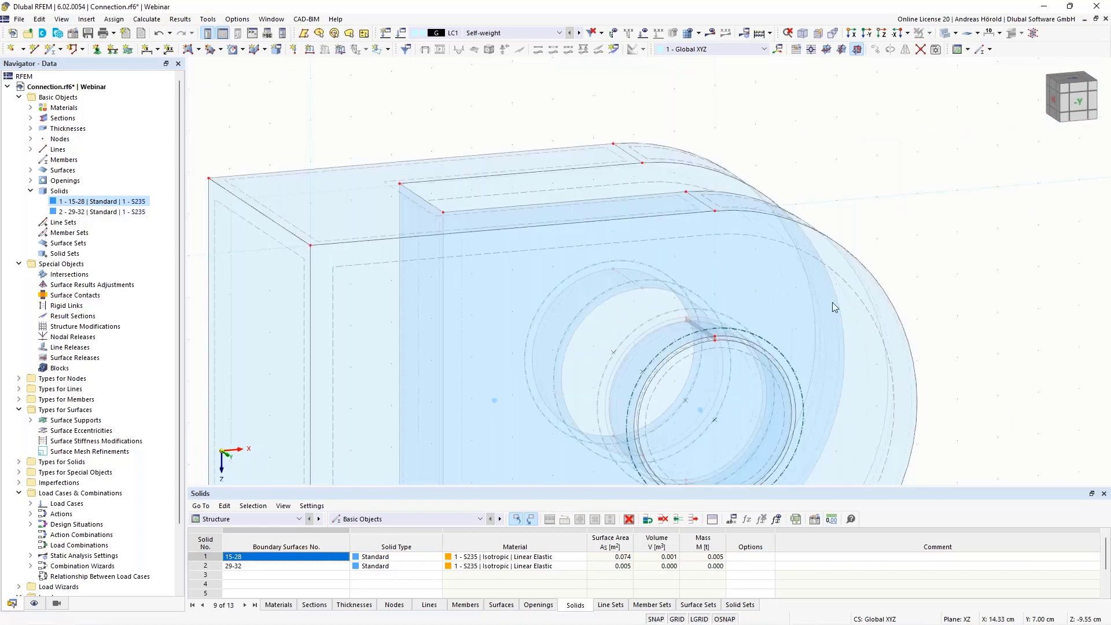
Step: Create a four-cornered polygonal surface of Standard stiffness type bridging the lower gap between the bolt solid and the hole wall
{"action": "scroll", "coordinate": [726, 389], "scroll_direction": "up", "scroll_amount": 5}
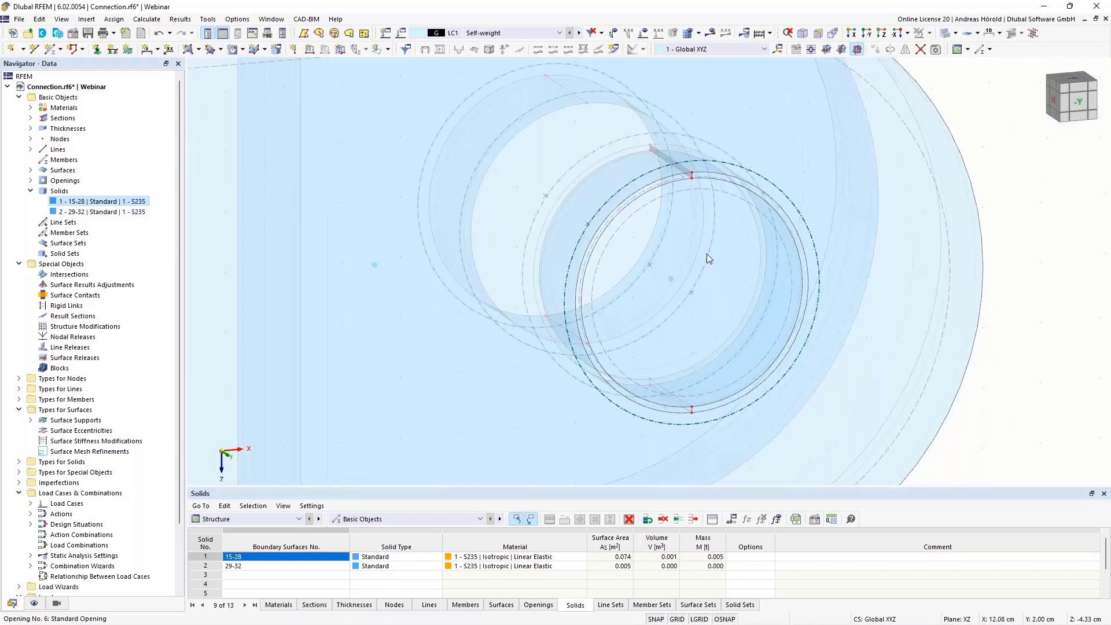
{"action": "scroll", "coordinate": [651, 407], "scroll_direction": "up", "scroll_amount": 2}
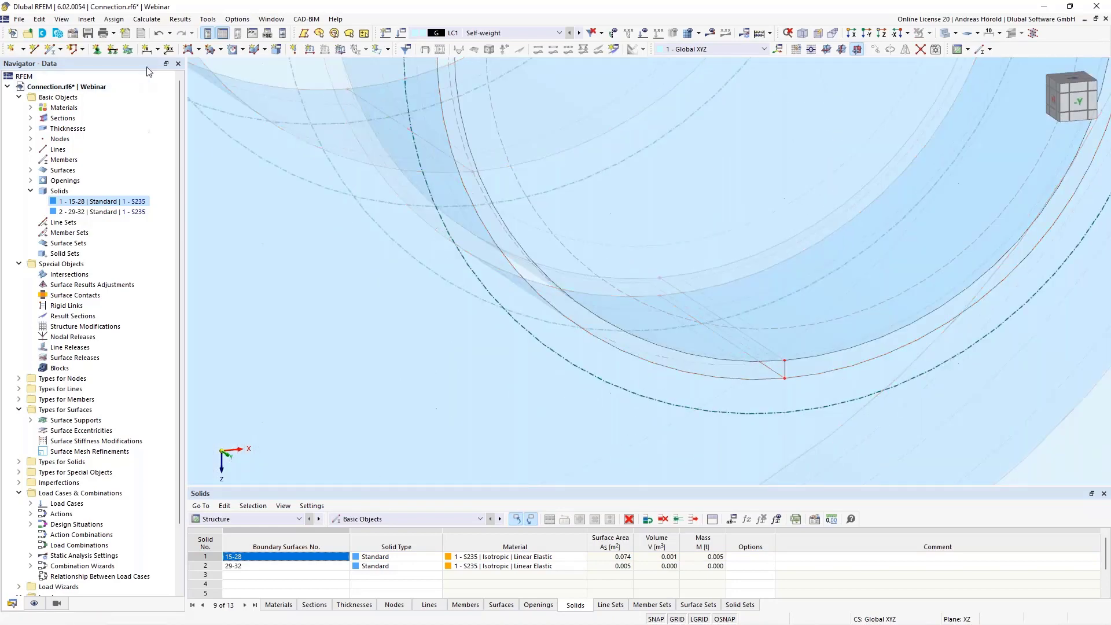
{"action": "left_click", "coordinate": [188, 50]}
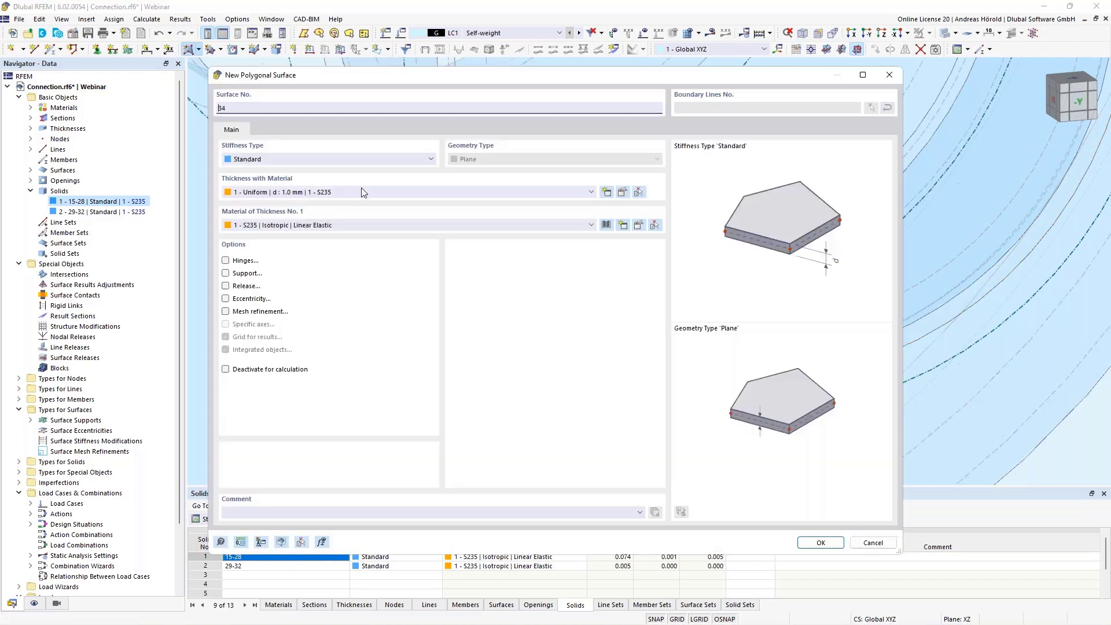
{"action": "left_click", "coordinate": [819, 542]}
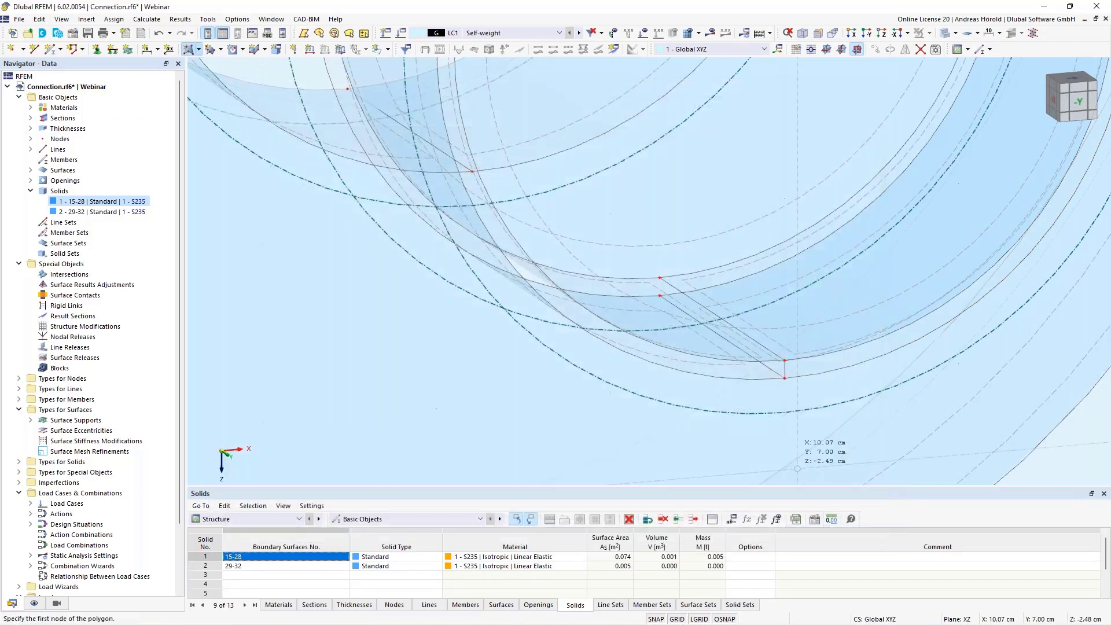
{"action": "left_click", "coordinate": [785, 378]}
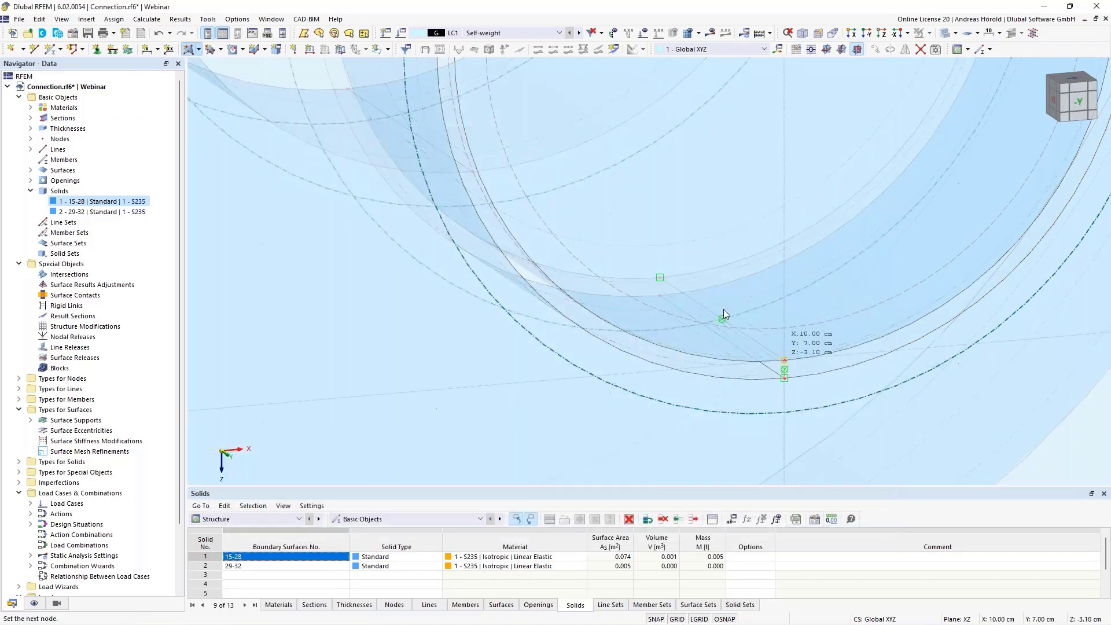
{"action": "left_click", "coordinate": [785, 360]}
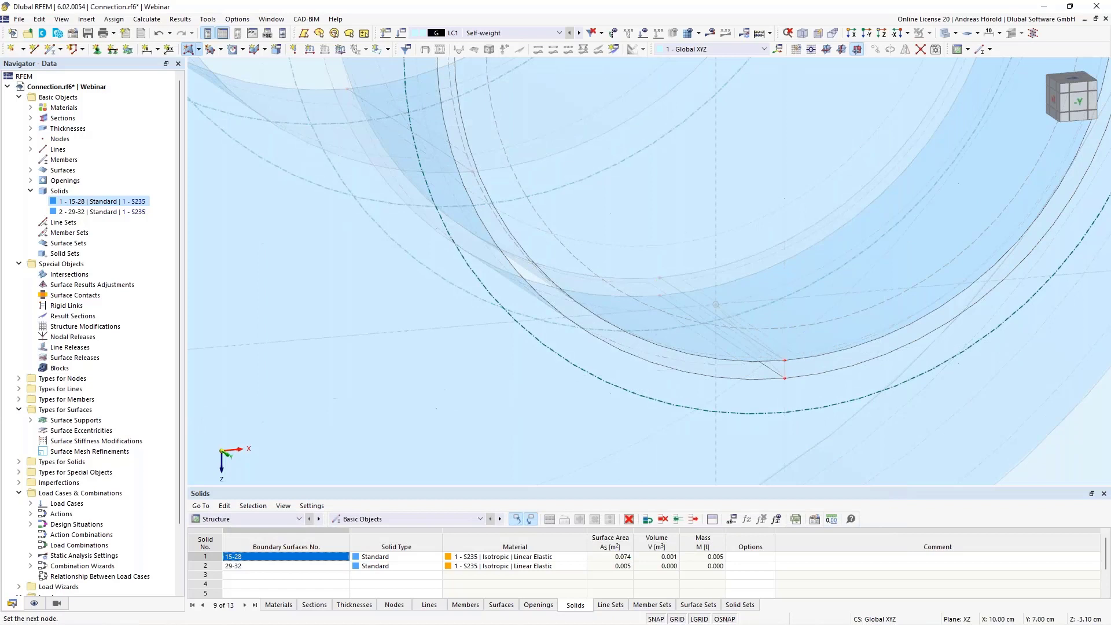
{"action": "left_click", "coordinate": [689, 316]}
{"action": "left_click", "coordinate": [799, 381]}
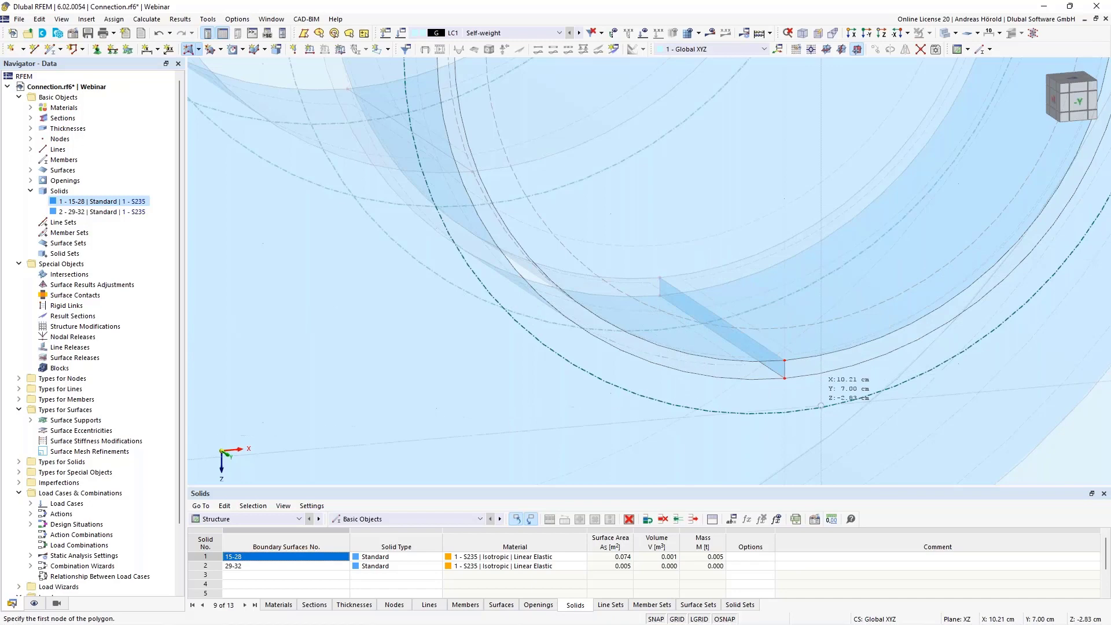
Step: Create a Without Thickness surface from selected boundary lines, closing half of the front ring gap between bolt and hole wall
{"action": "left_click", "coordinate": [198, 50]}
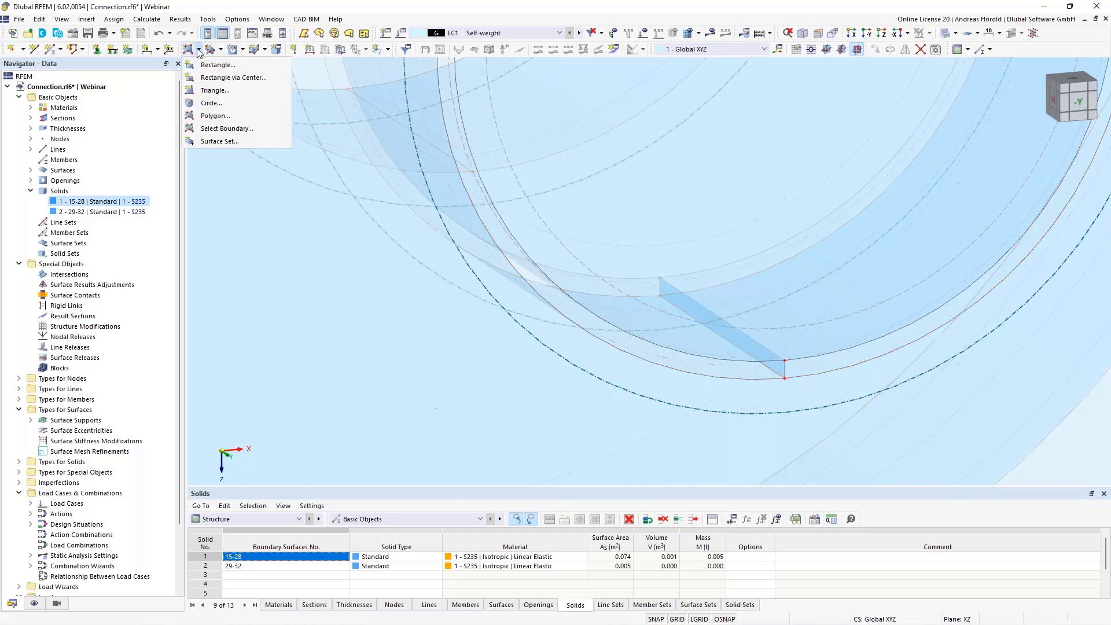
{"action": "left_click", "coordinate": [228, 128]}
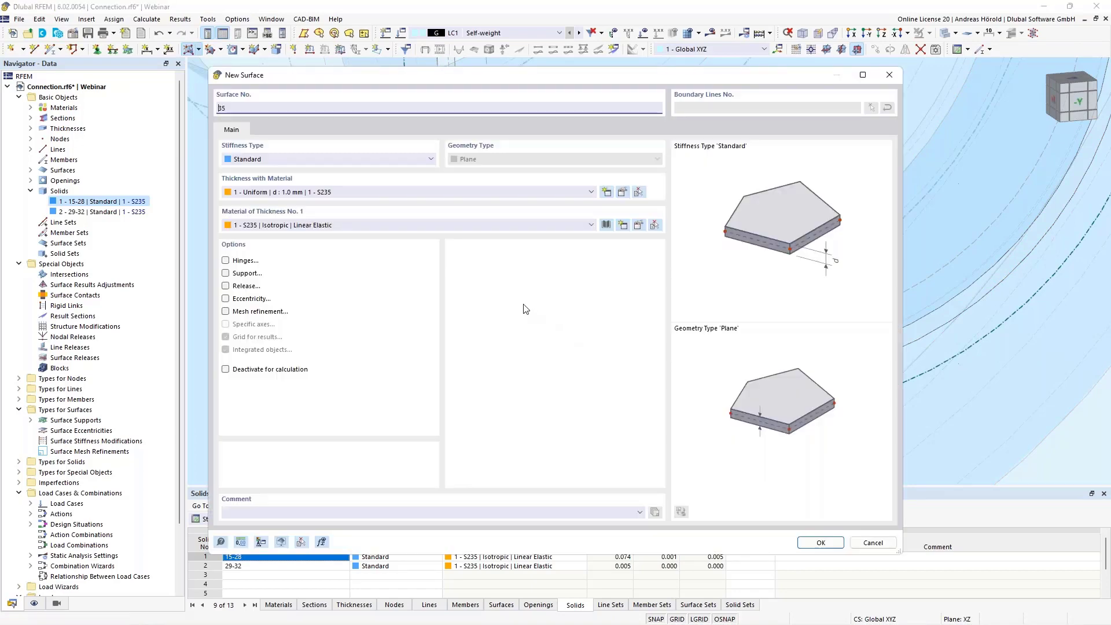
{"action": "left_click", "coordinate": [335, 158]}
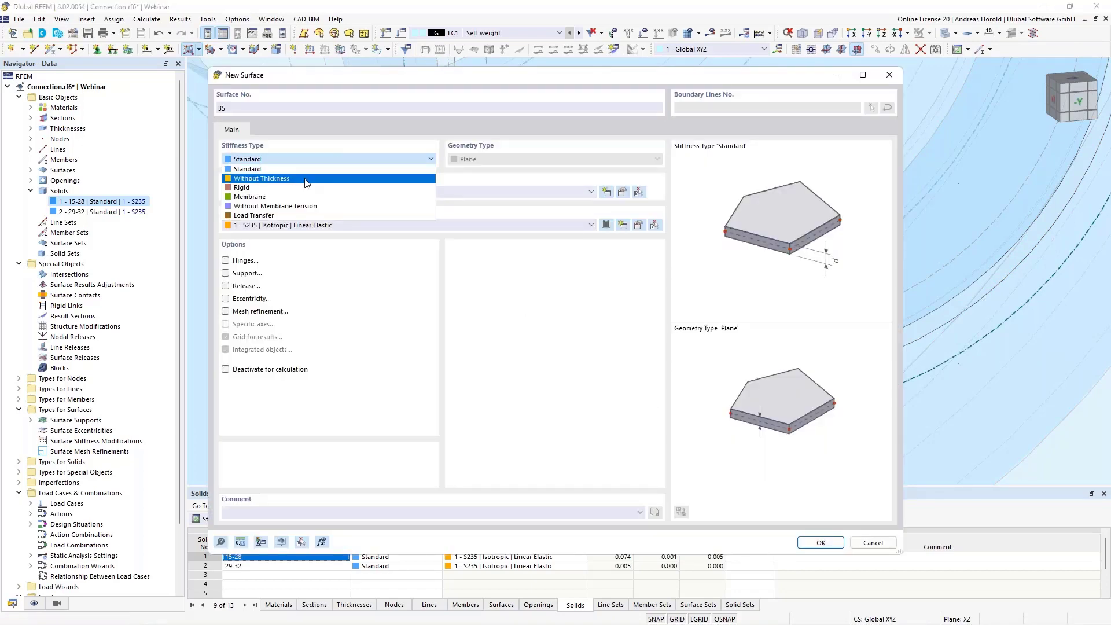
{"action": "left_click", "coordinate": [307, 180]}
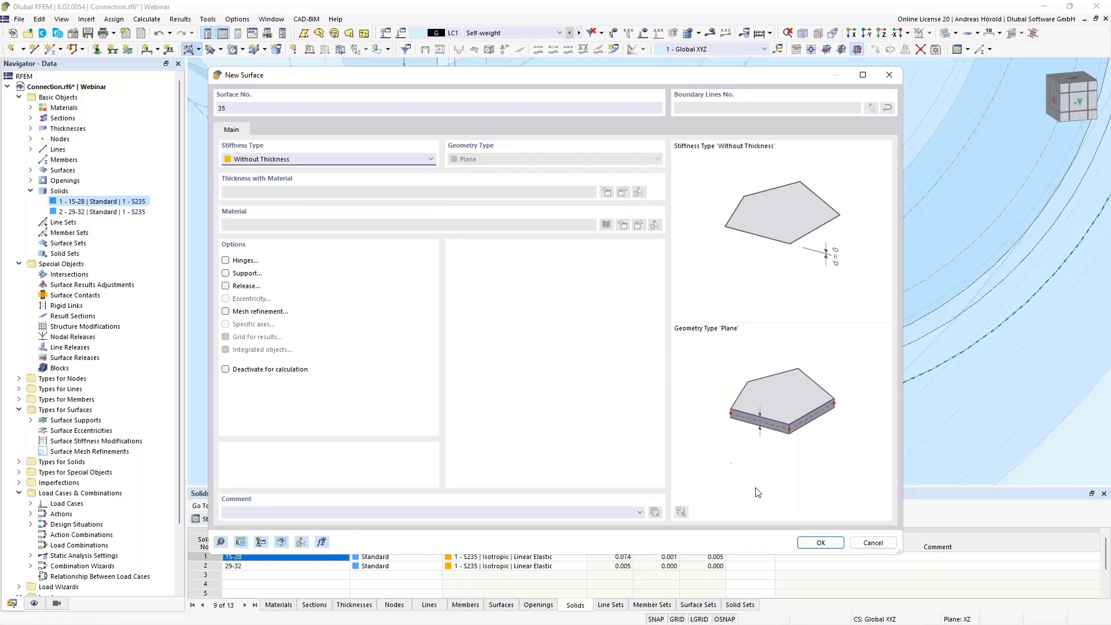
{"action": "left_click", "coordinate": [821, 542]}
{"action": "scroll", "coordinate": [812, 370], "scroll_direction": "up", "scroll_amount": 3}
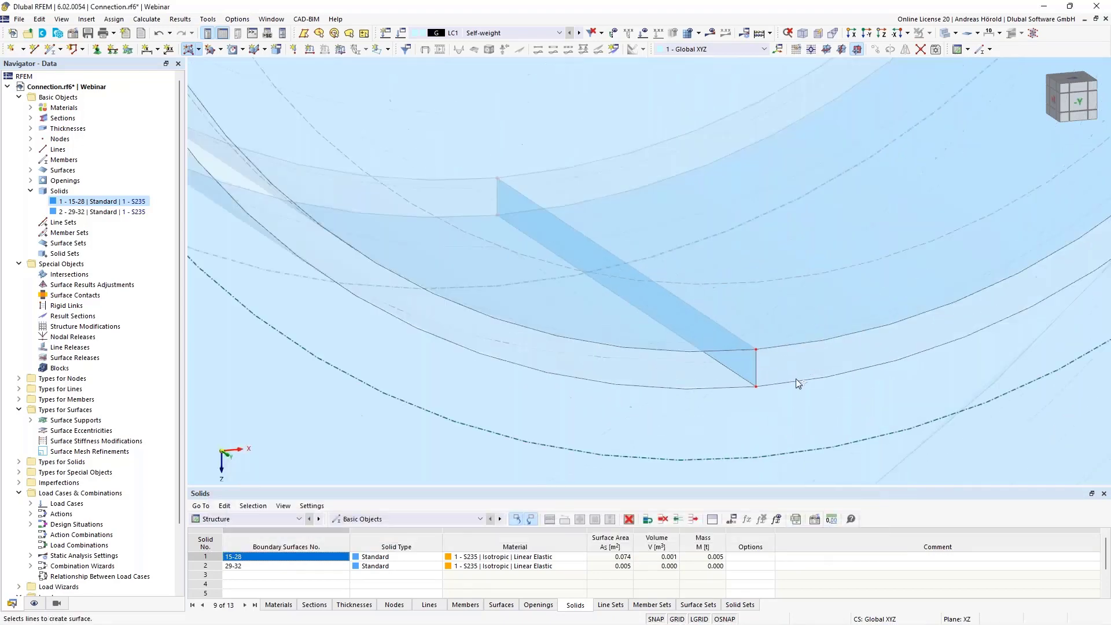
{"action": "left_click", "coordinate": [789, 380]}
{"action": "left_click", "coordinate": [755, 367]}
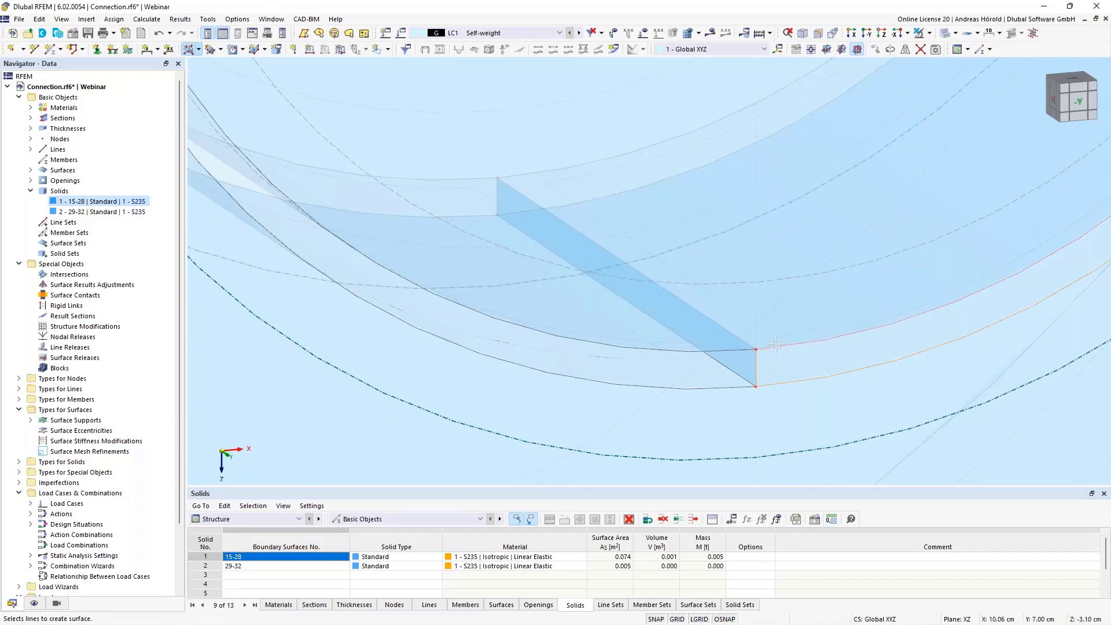
{"action": "scroll", "coordinate": [777, 345], "scroll_direction": "down", "scroll_amount": 6}
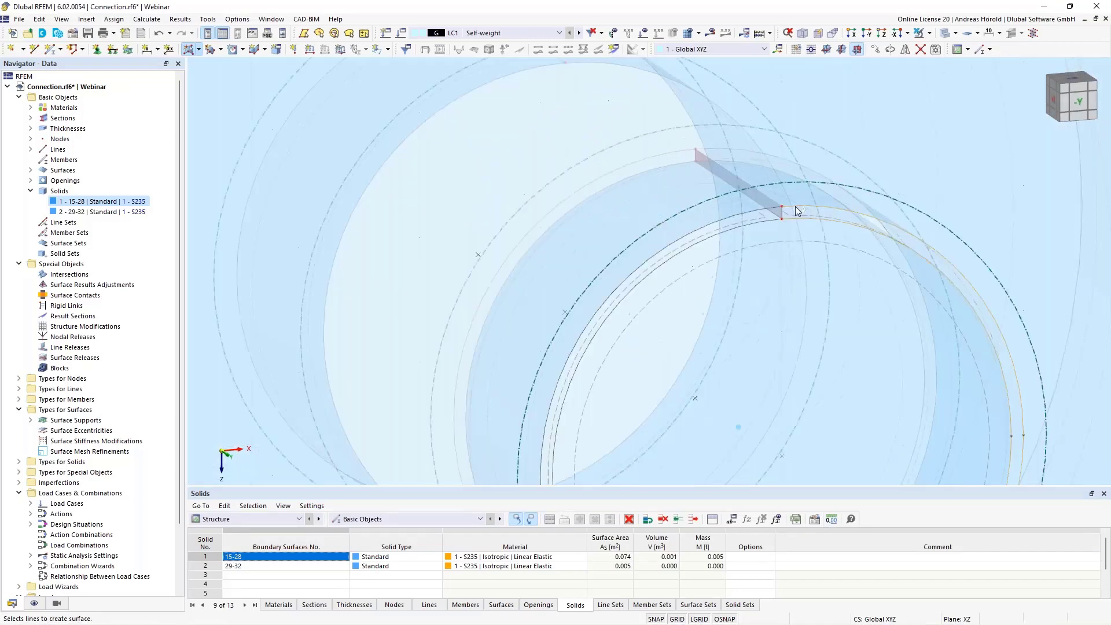
{"action": "left_click", "coordinate": [782, 212]}
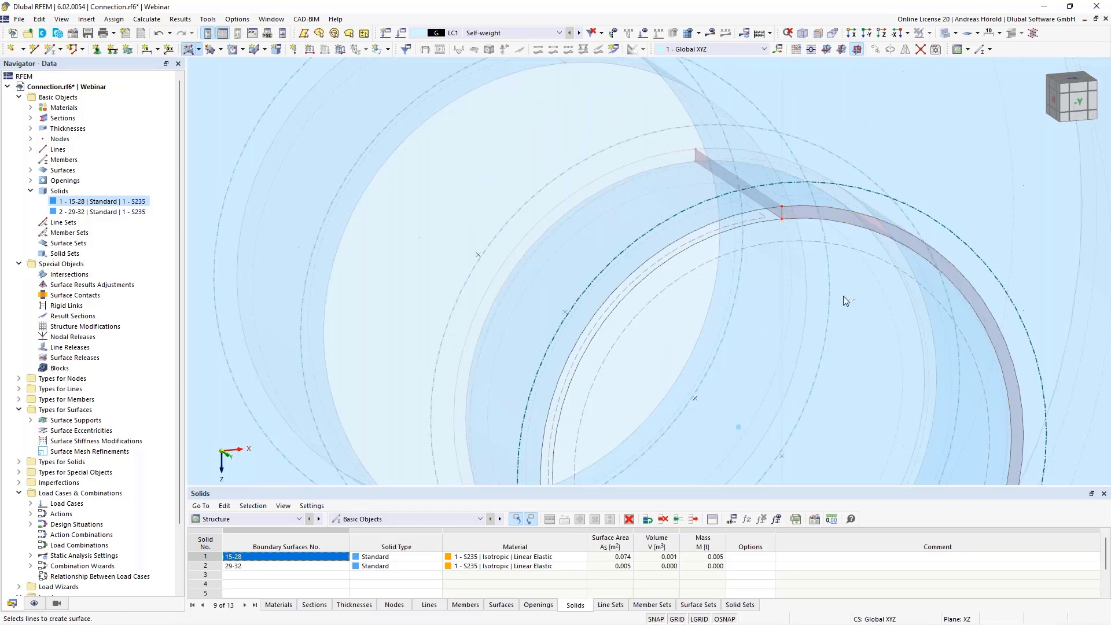
Step: Change the stiffness type of the lower gap-bridging surface to Without Thickness
{"action": "scroll", "coordinate": [842, 296], "scroll_direction": "down", "scroll_amount": 4}
{"action": "middle_click_drag", "start_coordinate": [843, 296], "coordinate": [820, 225]}
{"action": "scroll", "coordinate": [798, 360], "scroll_direction": "up", "scroll_amount": 5}
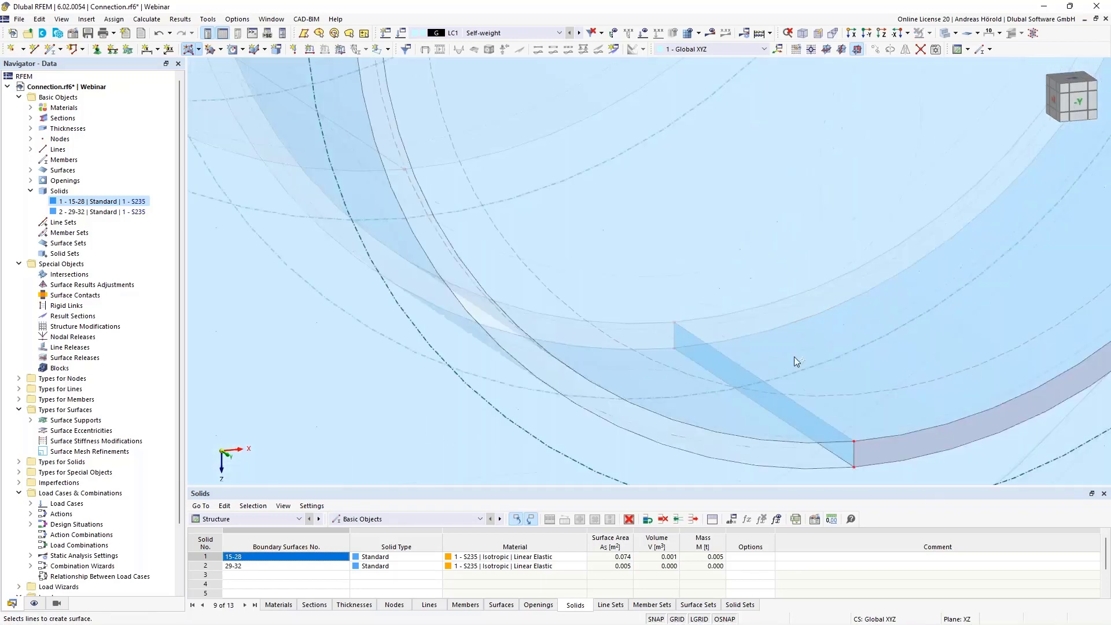
{"action": "double_click", "coordinate": [821, 427]}
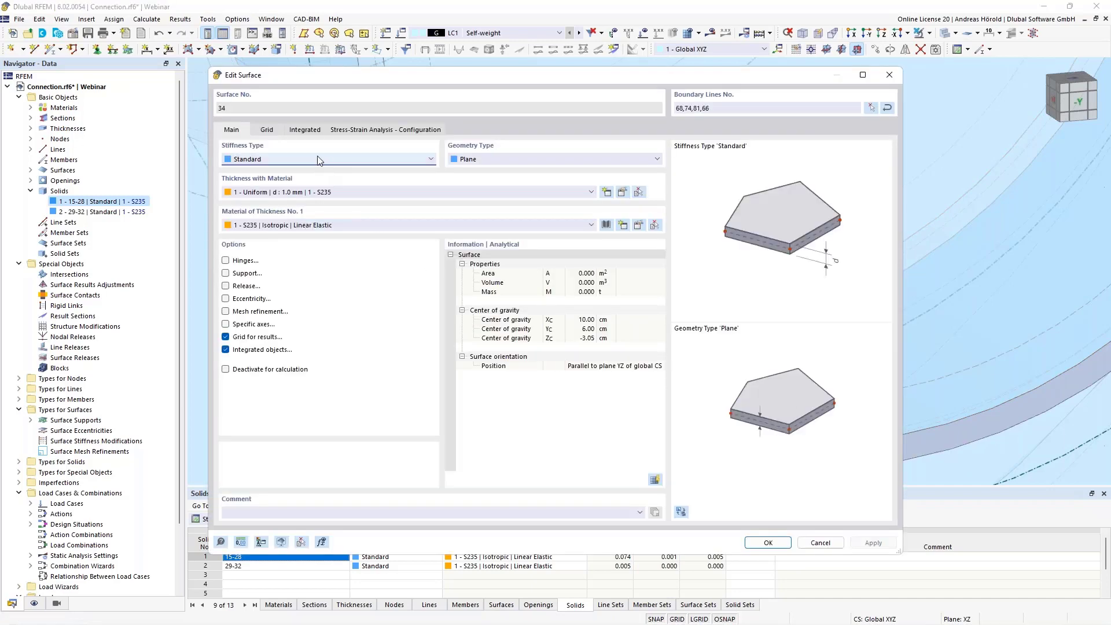
{"action": "left_click", "coordinate": [318, 157]}
{"action": "left_click", "coordinate": [307, 178]}
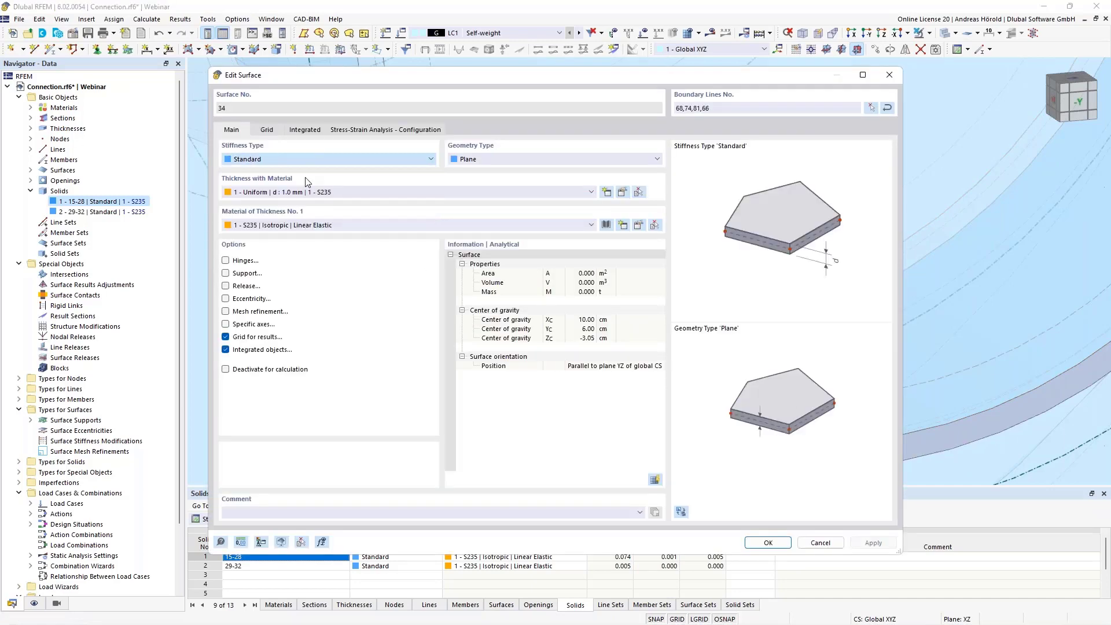
{"action": "left_click", "coordinate": [767, 542]}
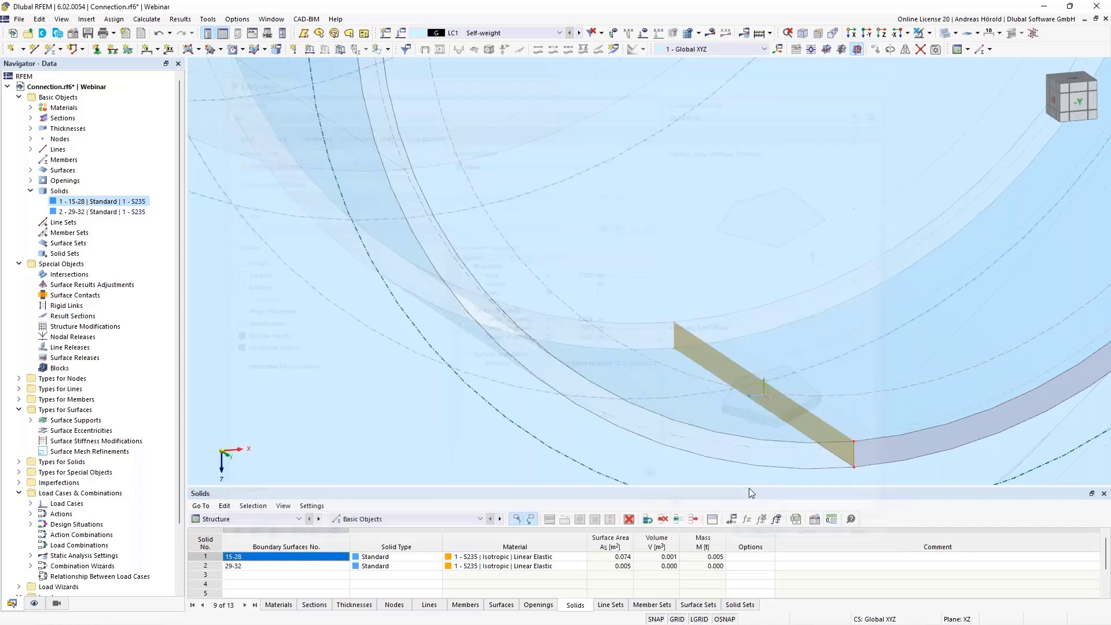
Step: Copy the front half-ring surface once by -2 cm in Y to the rear of the gap, picking the displacement between corner nodes
{"action": "scroll", "coordinate": [755, 447], "scroll_direction": "up", "scroll_amount": 2}
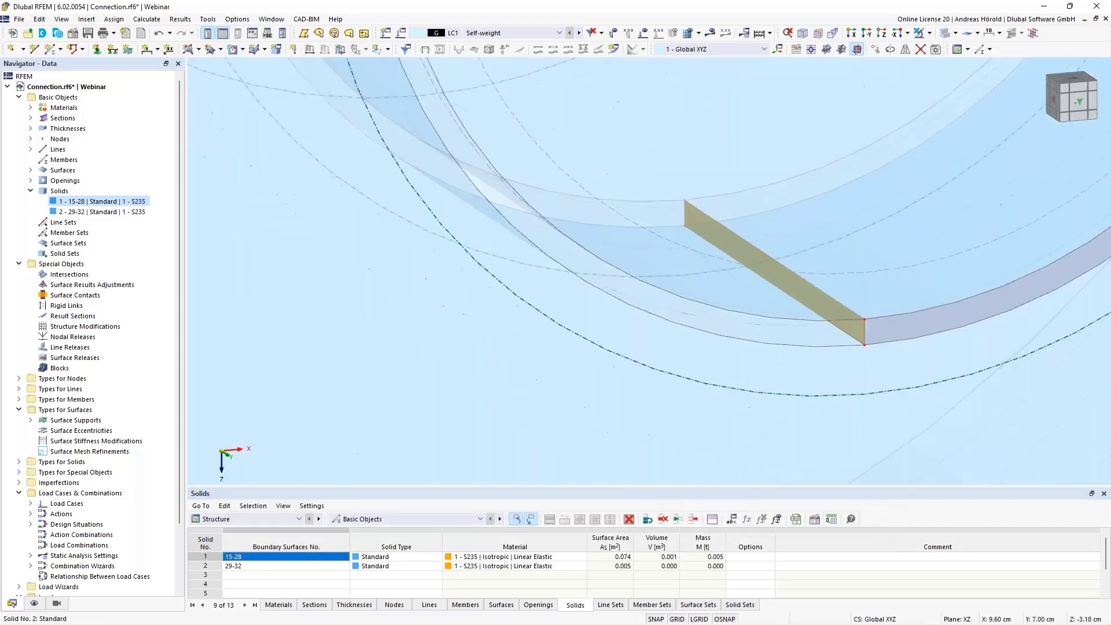
{"action": "left_click", "coordinate": [897, 328]}
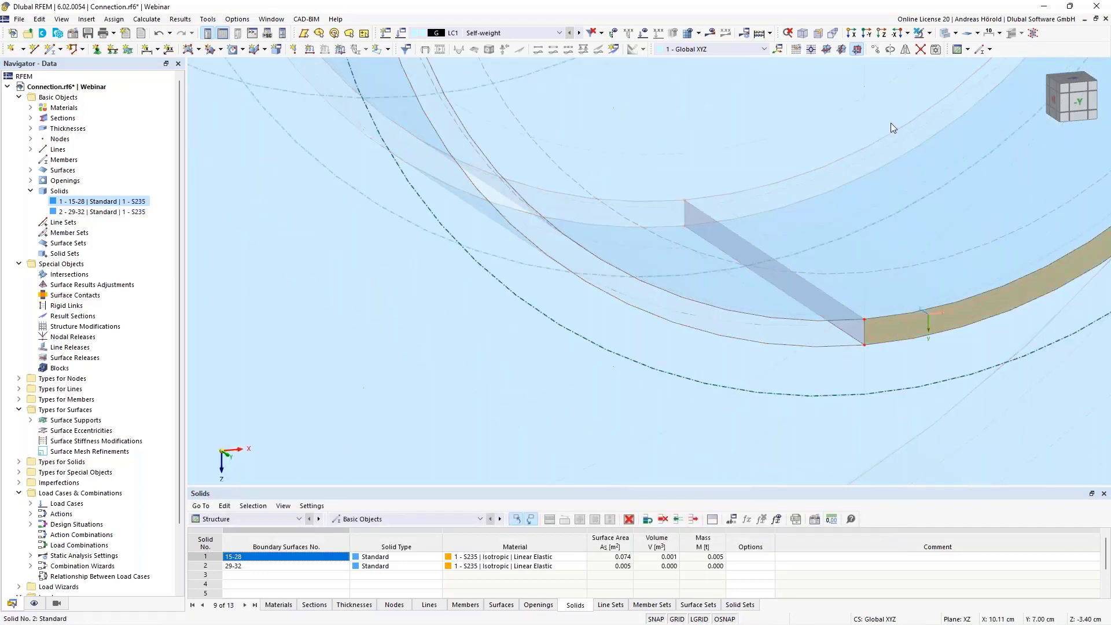
{"action": "left_click", "coordinate": [876, 50]}
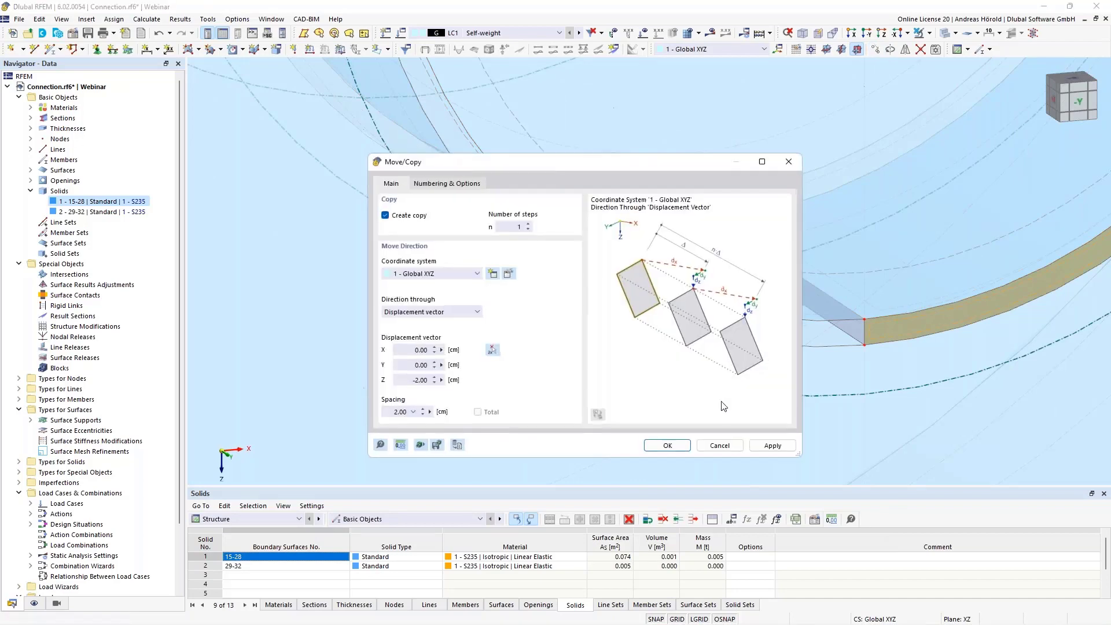
{"action": "left_click", "coordinate": [492, 351]}
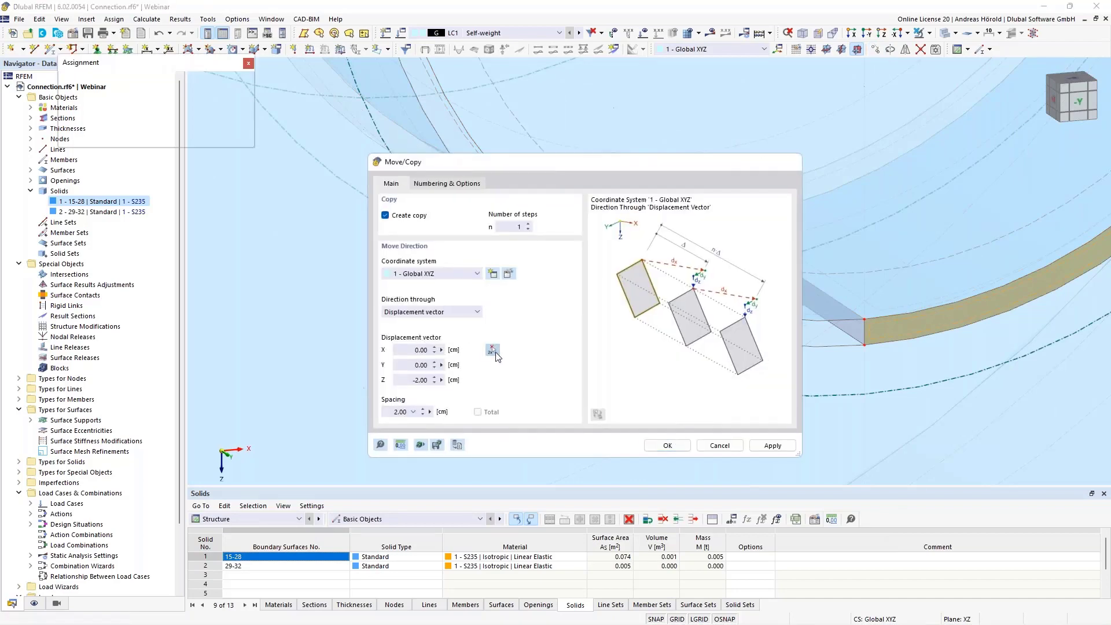
{"action": "left_click", "coordinate": [864, 319]}
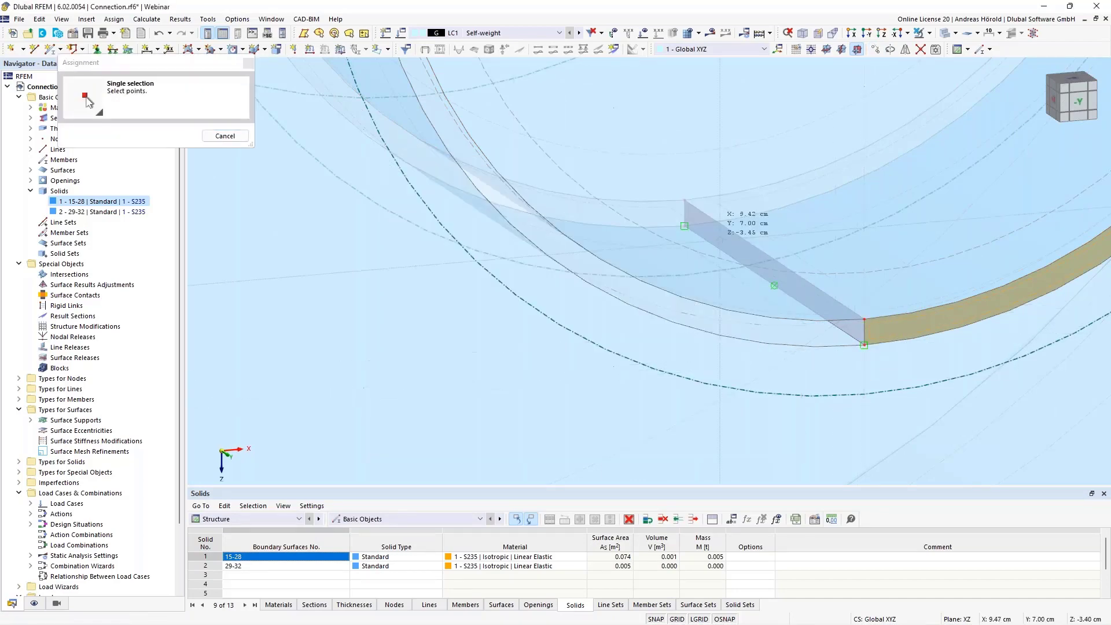
{"action": "left_click", "coordinate": [685, 200]}
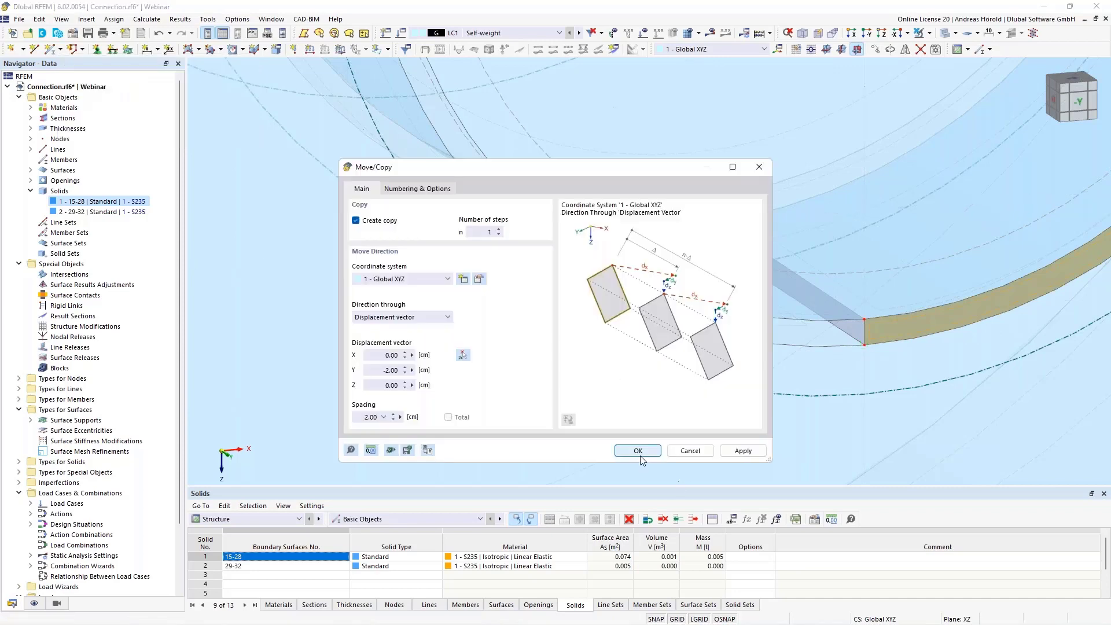
{"action": "left_click", "coordinate": [638, 451]}
{"action": "scroll", "coordinate": [729, 403], "scroll_direction": "down", "scroll_amount": 4}
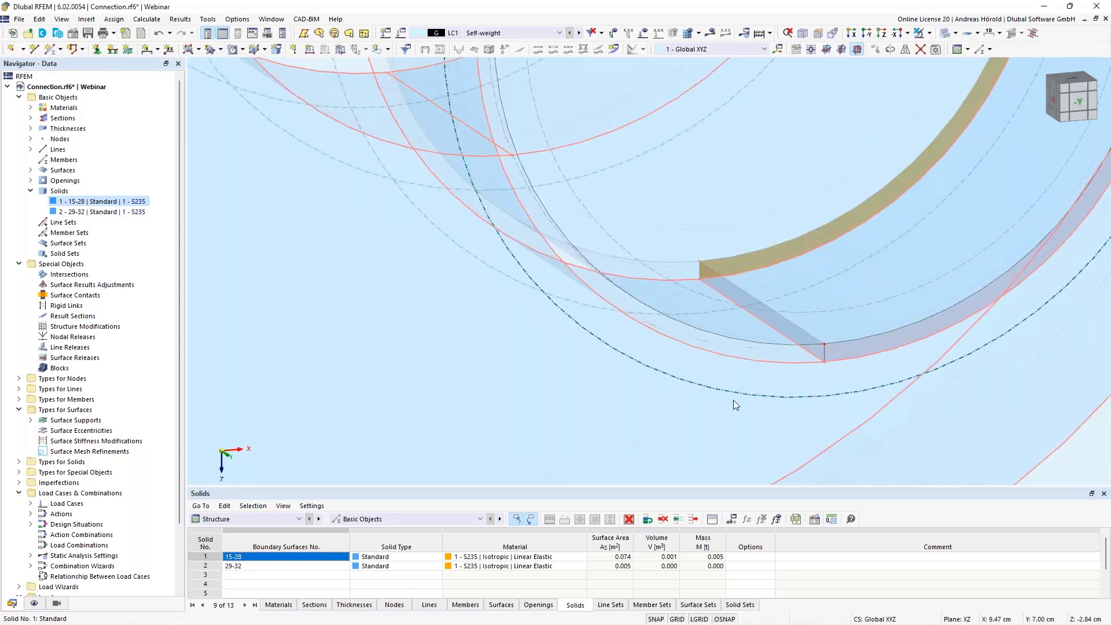
Step: Start a new Standard solid with material S235 and try to select its boundary surfaces at the gap using autocomplete
{"action": "scroll", "coordinate": [754, 395], "scroll_direction": "down", "scroll_amount": 3}
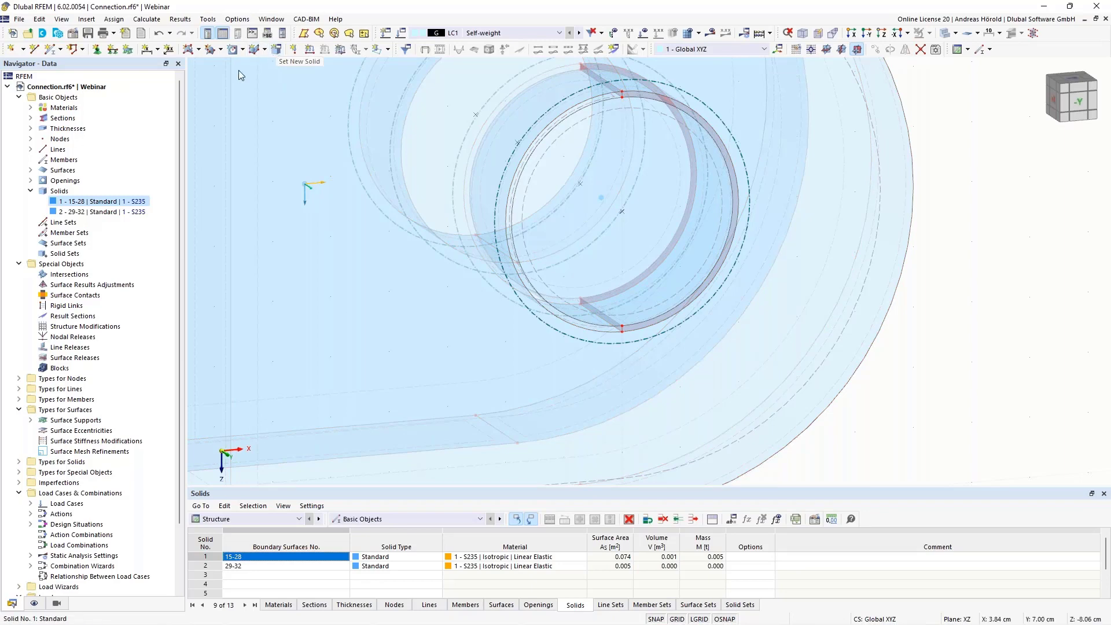
{"action": "right_click", "coordinate": [60, 193]}
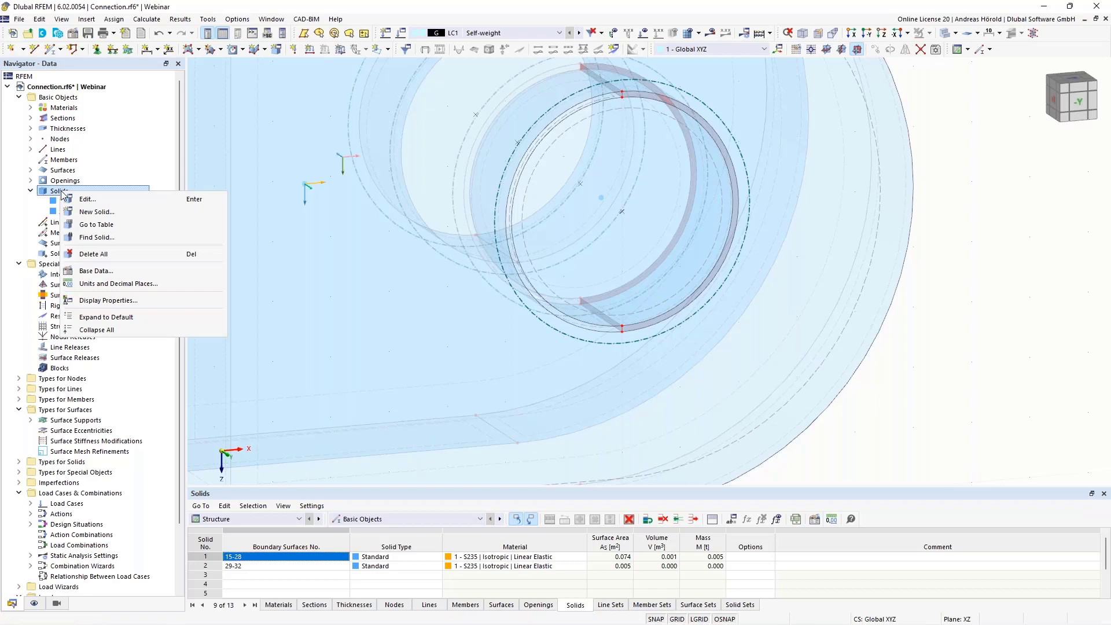
{"action": "left_click", "coordinate": [110, 213]}
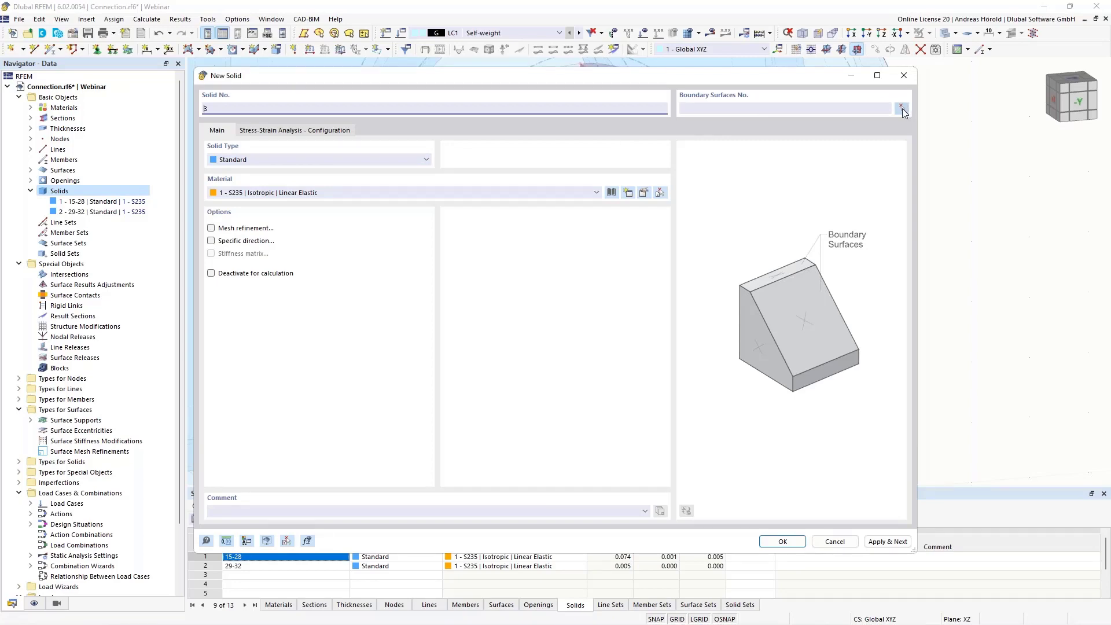
{"action": "left_click", "coordinate": [902, 108]}
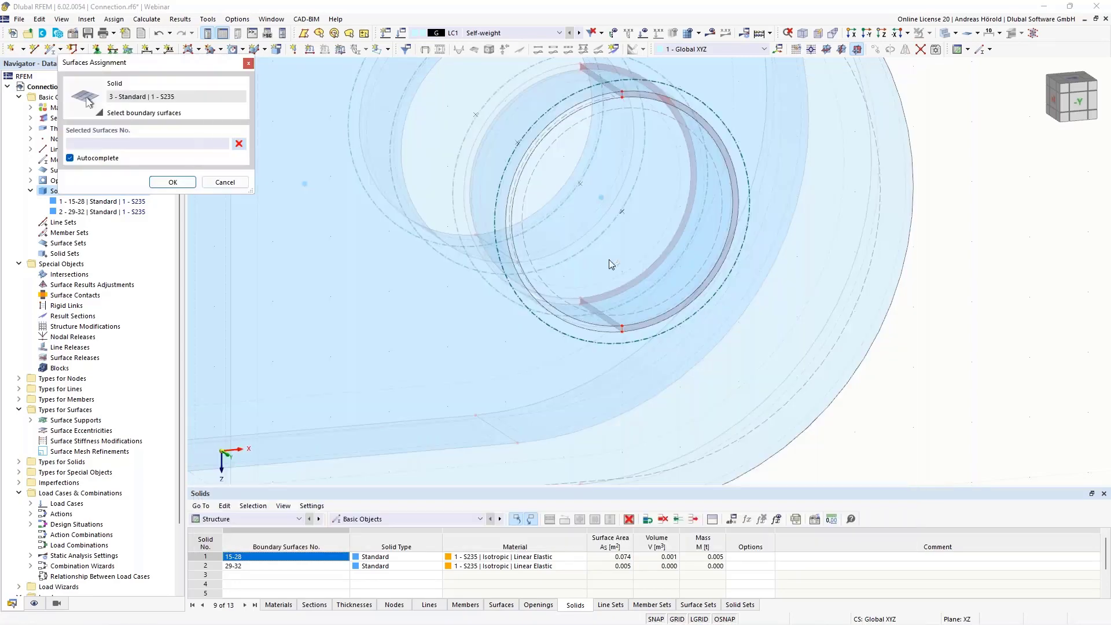
{"action": "scroll", "coordinate": [609, 259], "scroll_direction": "up", "scroll_amount": 8}
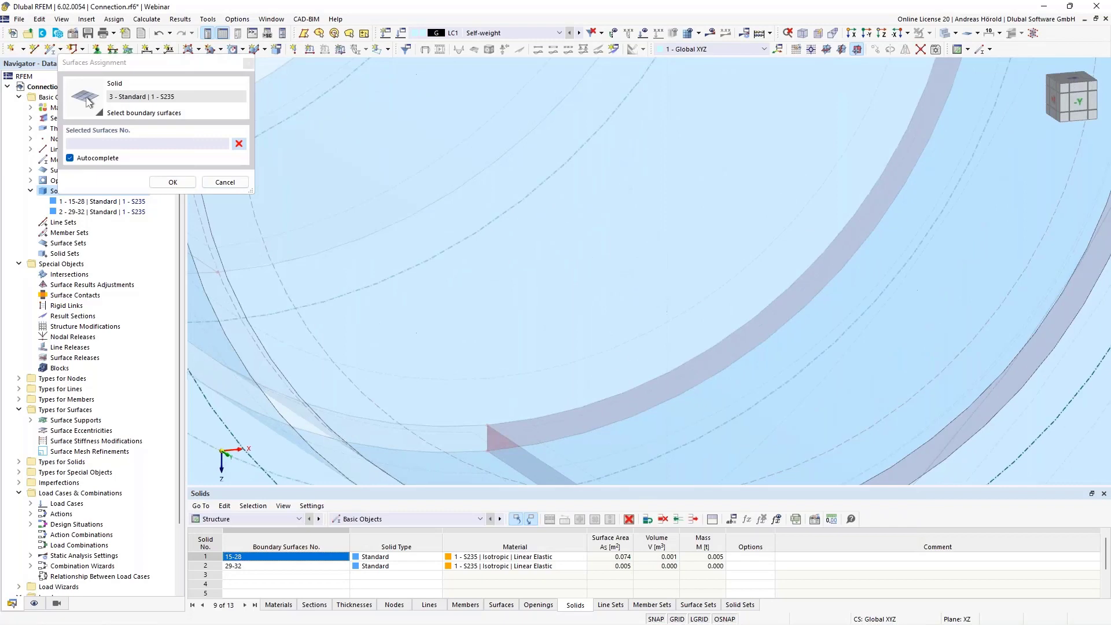
{"action": "scroll", "coordinate": [587, 276], "scroll_direction": "down", "scroll_amount": 4}
{"action": "left_click", "coordinate": [524, 196]}
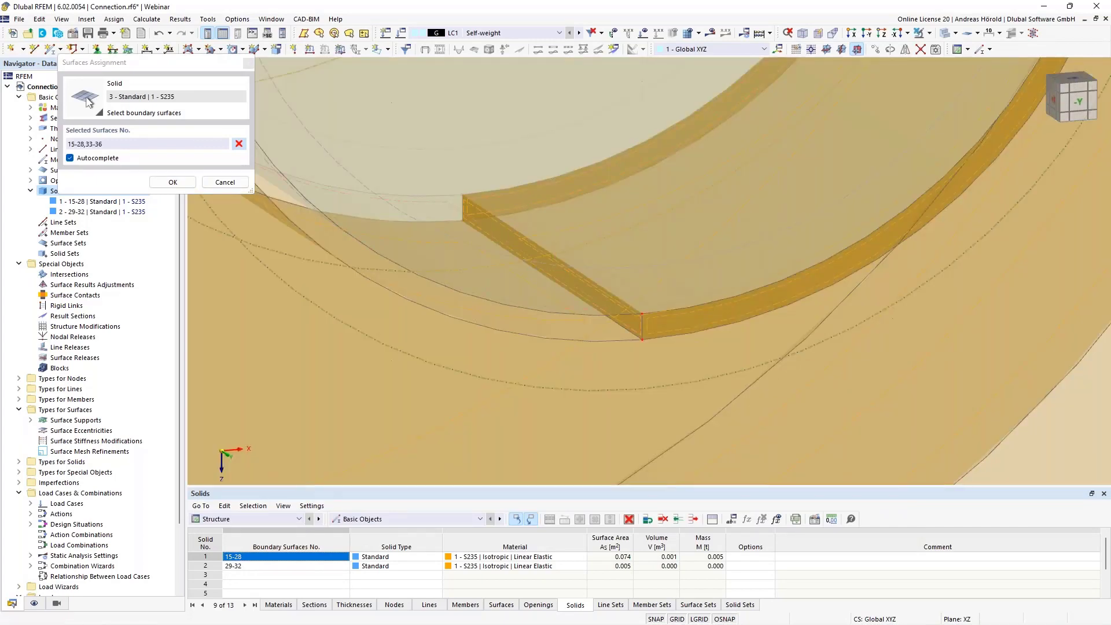
Step: Turn off autocomplete, clear the selected surfaces, and pick the lower bridging surface, bolt half-shell, and both half-ring surfaces as the solid's boundaries
{"action": "left_click", "coordinate": [69, 159]}
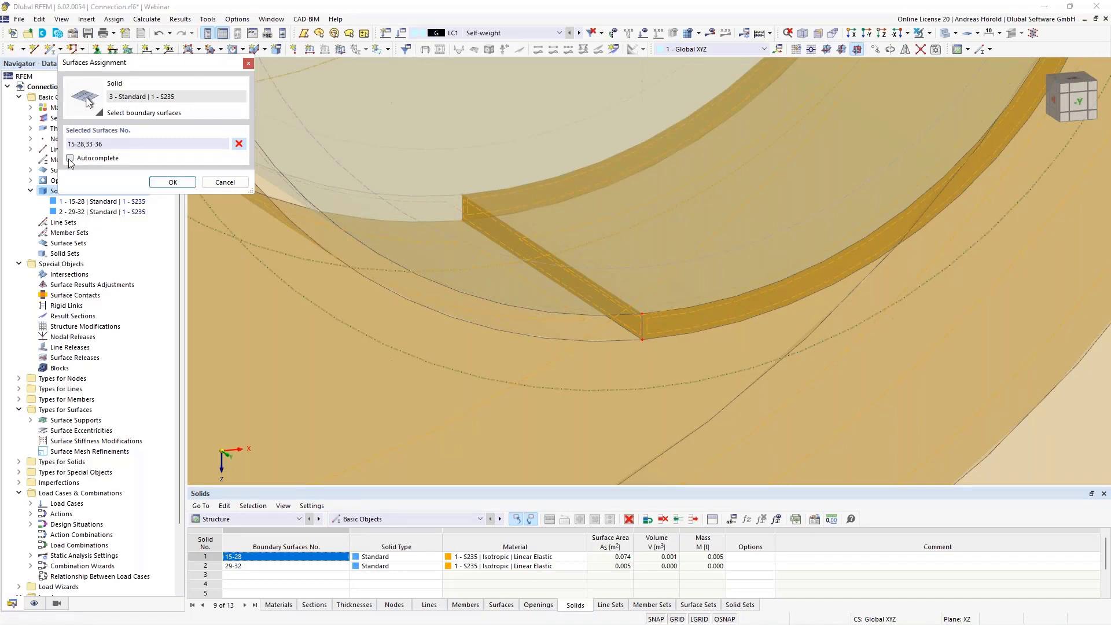
{"action": "left_click", "coordinate": [241, 144]}
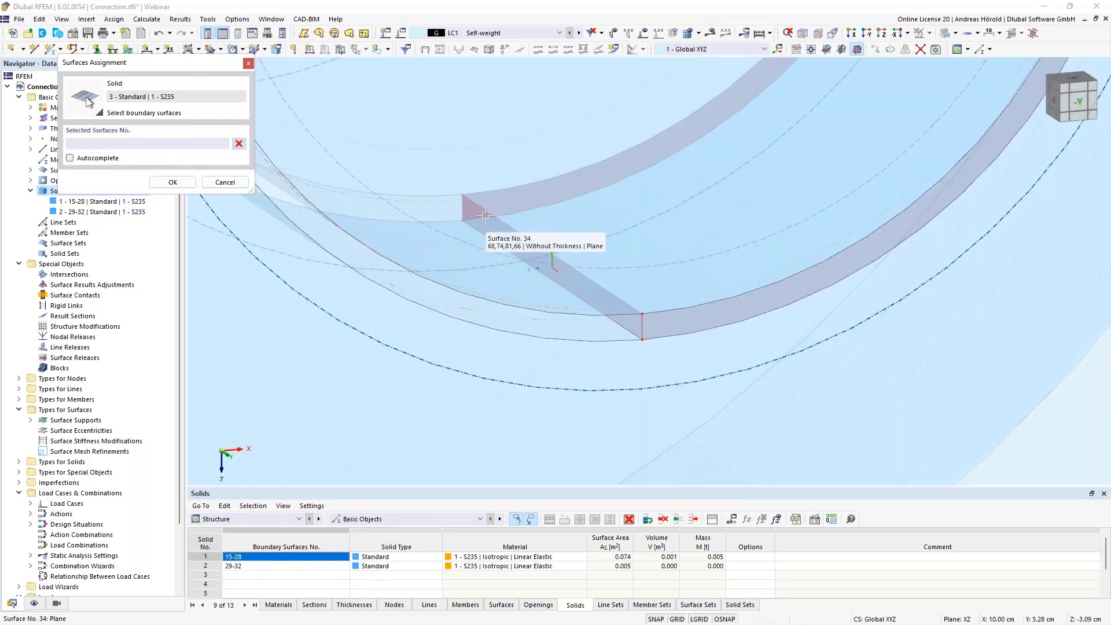
{"action": "left_click", "coordinate": [548, 249]}
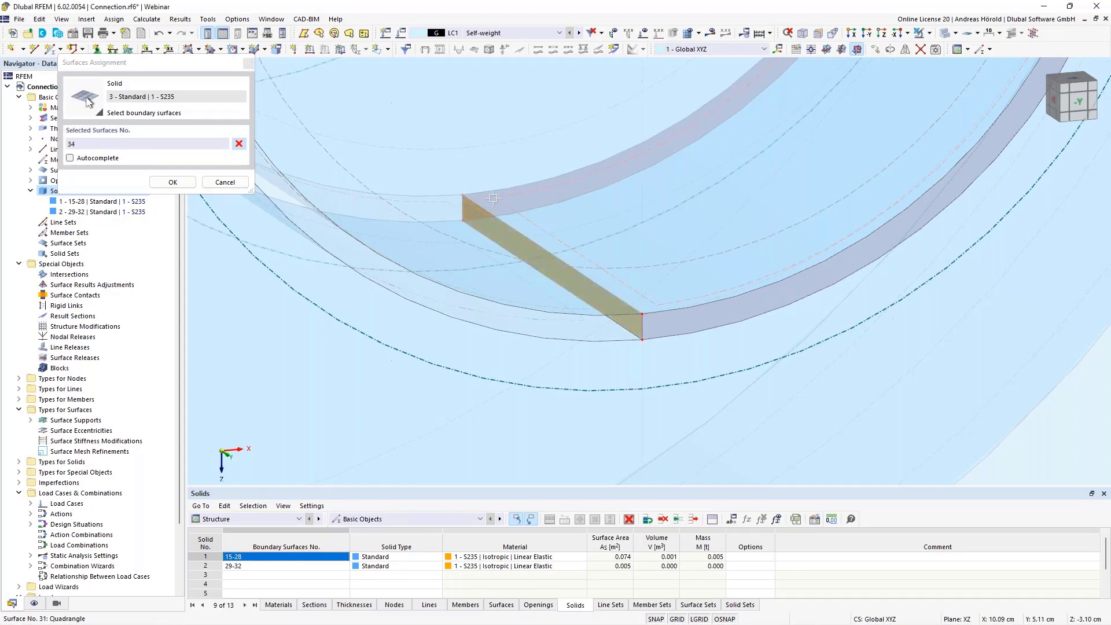
{"action": "left_click", "coordinate": [493, 198]}
{"action": "left_click", "coordinate": [490, 204]}
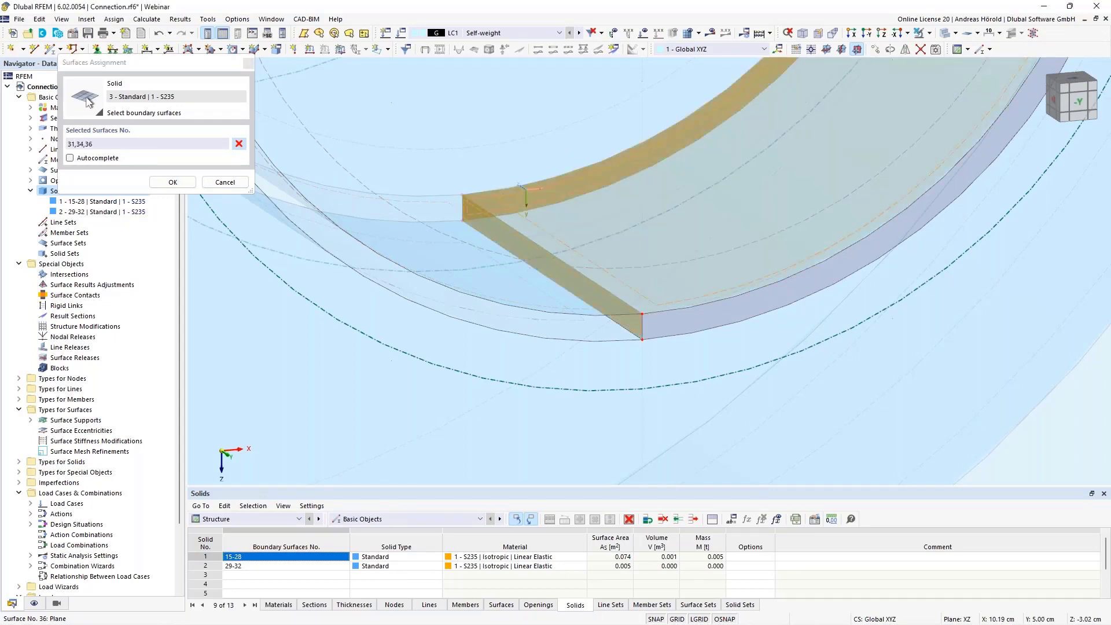
{"action": "left_click", "coordinate": [669, 332]}
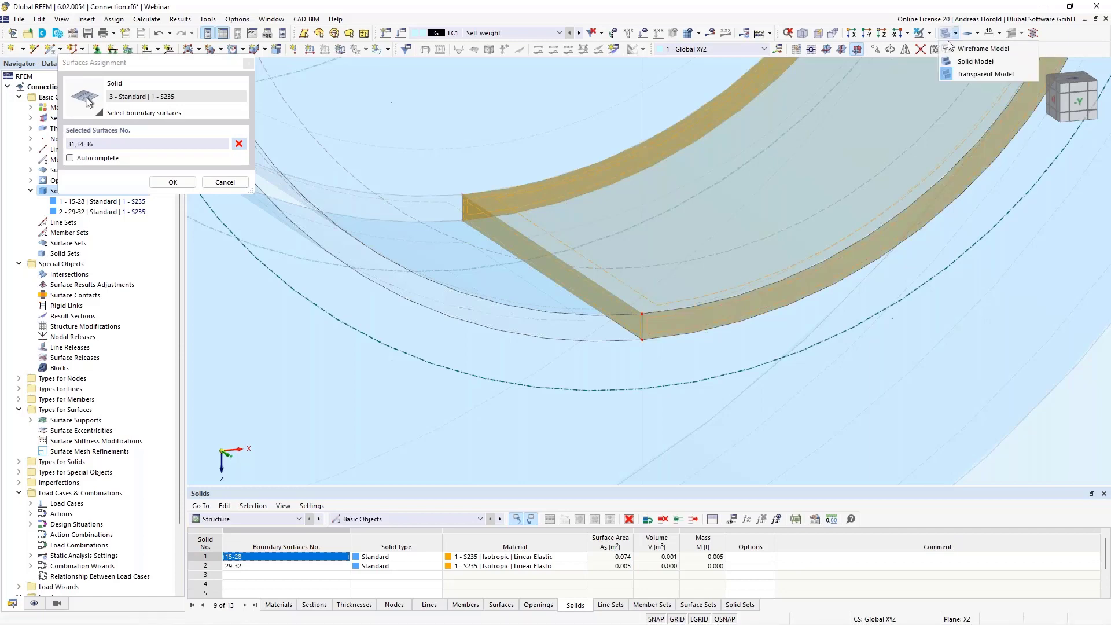
Step: Add the hole wall surface 28 and the upper gap-bridging surface 33, completing the boundary selection as 28,31,33-36
{"action": "left_click", "coordinate": [951, 51]}
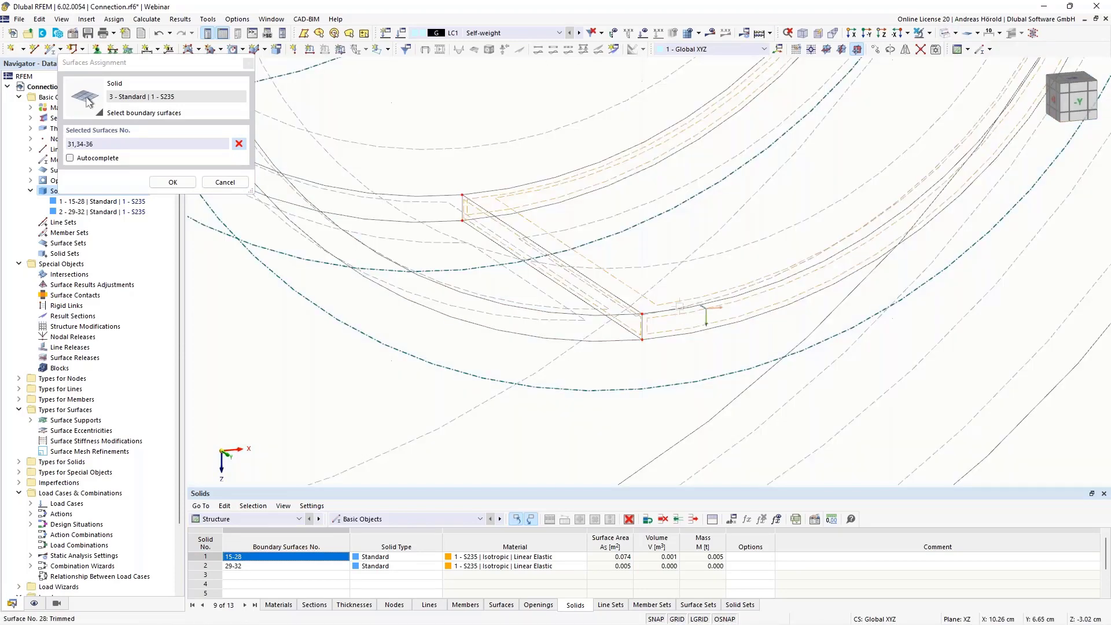
{"action": "middle_click_drag", "start_coordinate": [684, 300], "coordinate": [524, 332]}
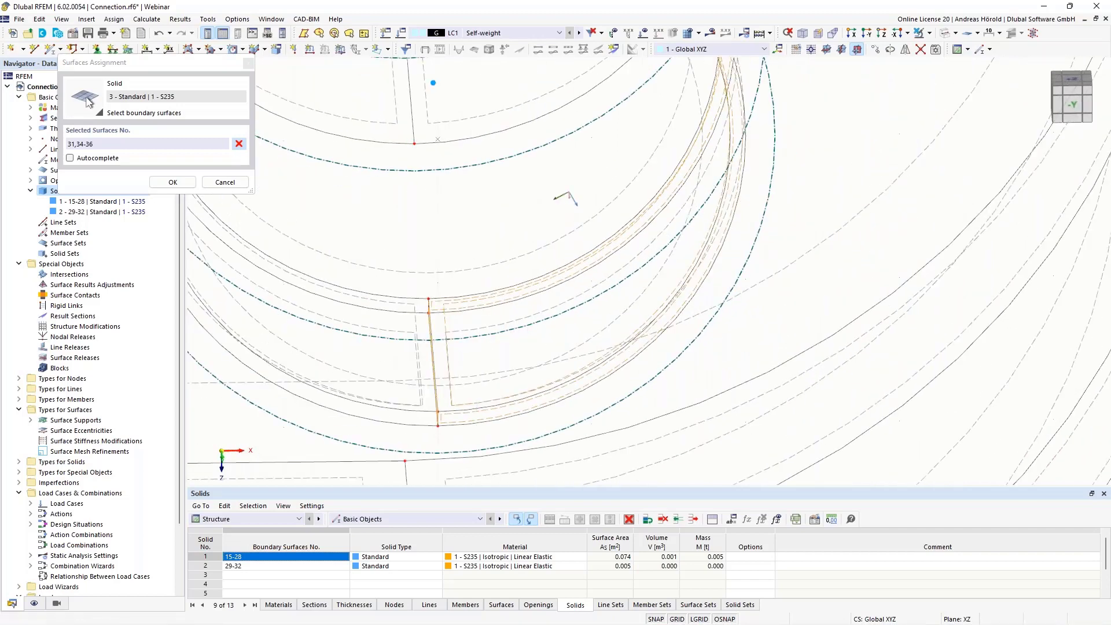
{"action": "scroll", "coordinate": [446, 218], "scroll_direction": "down", "scroll_amount": 5}
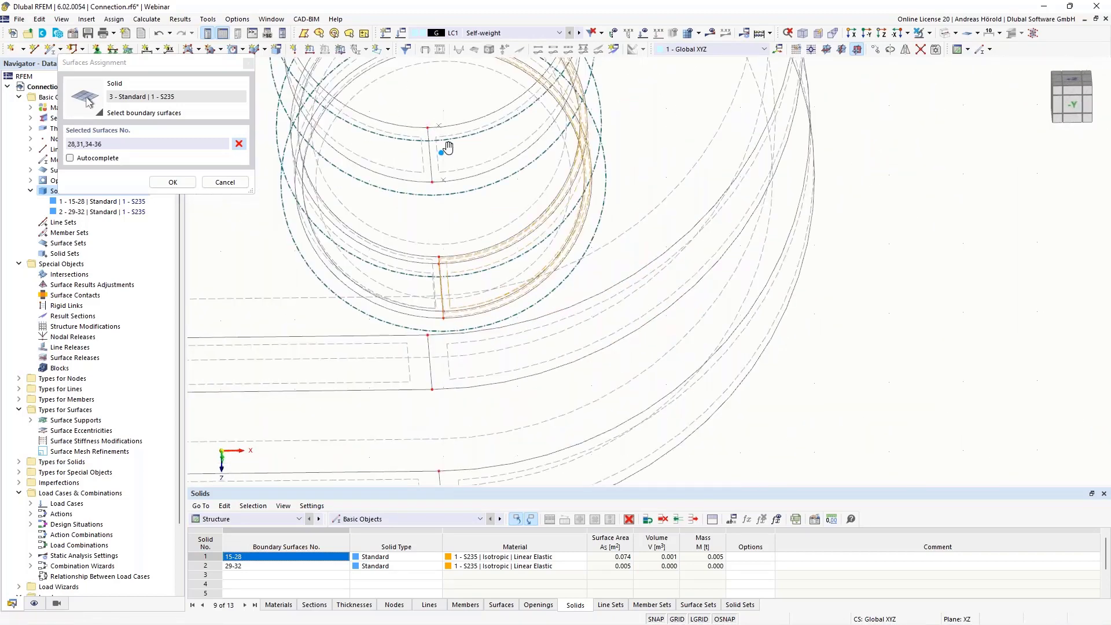
{"action": "scroll", "coordinate": [505, 293], "scroll_direction": "up", "scroll_amount": 5}
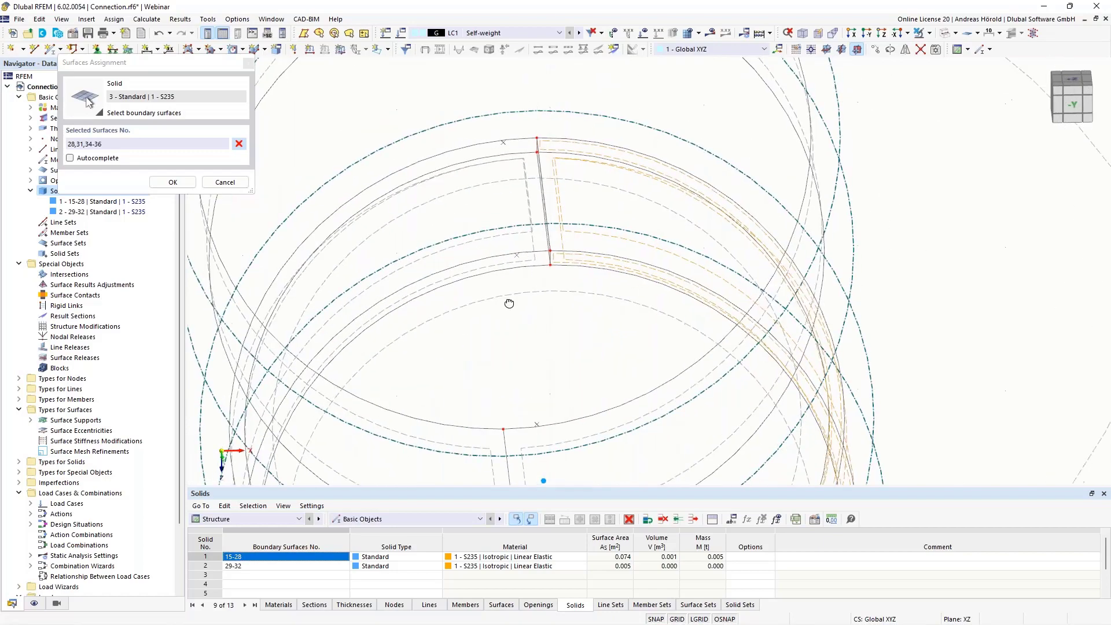
{"action": "middle_click_drag", "start_coordinate": [508, 305], "coordinate": [553, 268]}
{"action": "scroll", "coordinate": [635, 133], "scroll_direction": "up", "scroll_amount": 3}
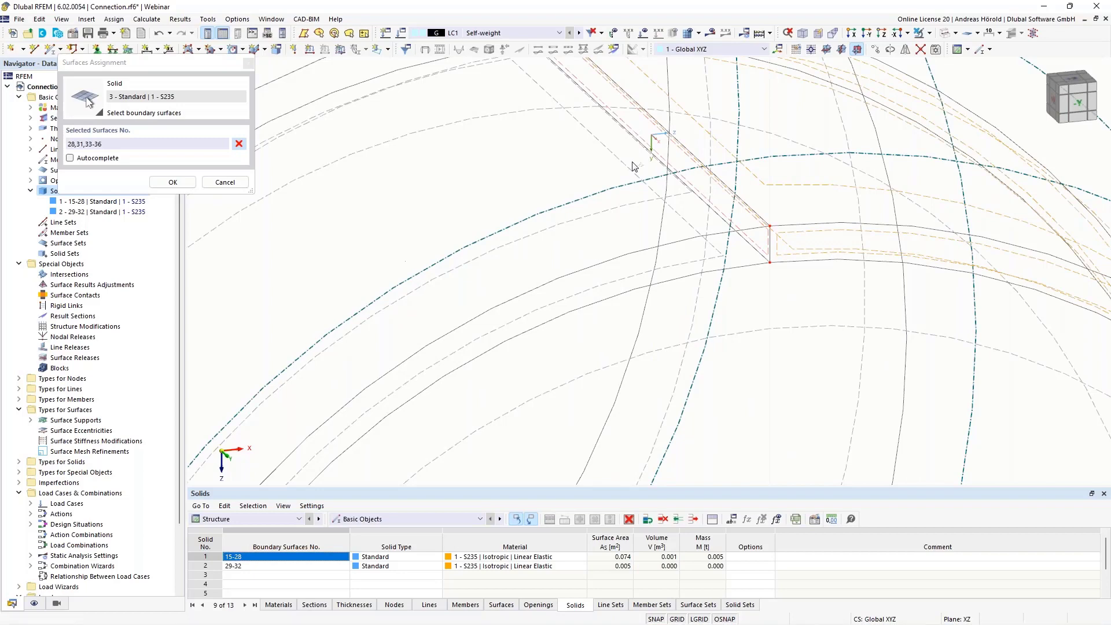
{"action": "left_click", "coordinate": [954, 33]}
{"action": "left_click", "coordinate": [985, 74]}
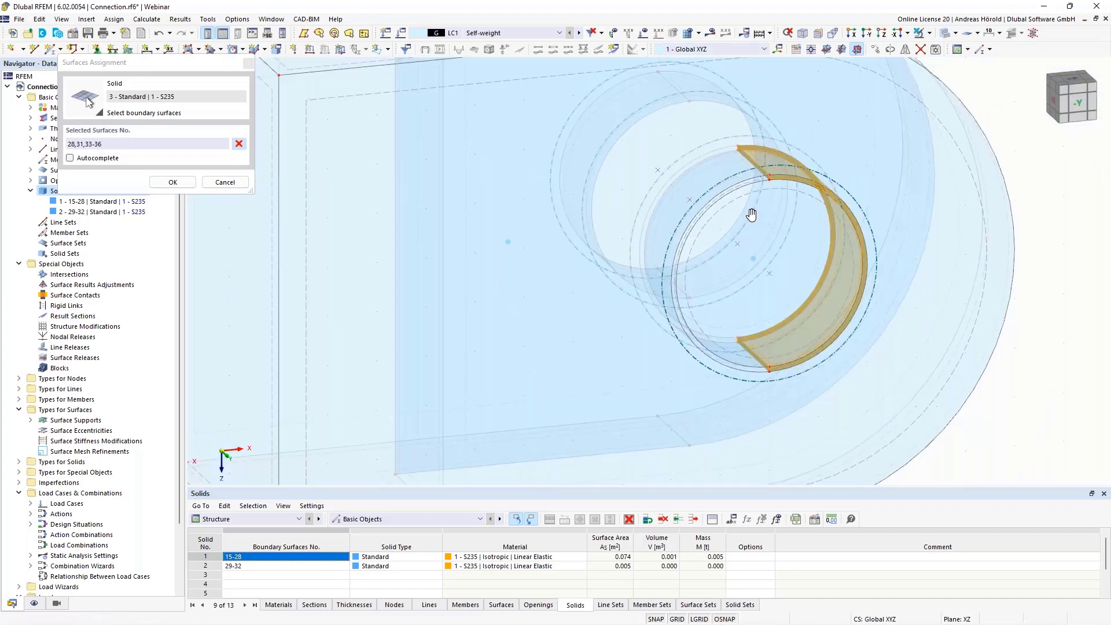
{"action": "left_click", "coordinate": [172, 182]}
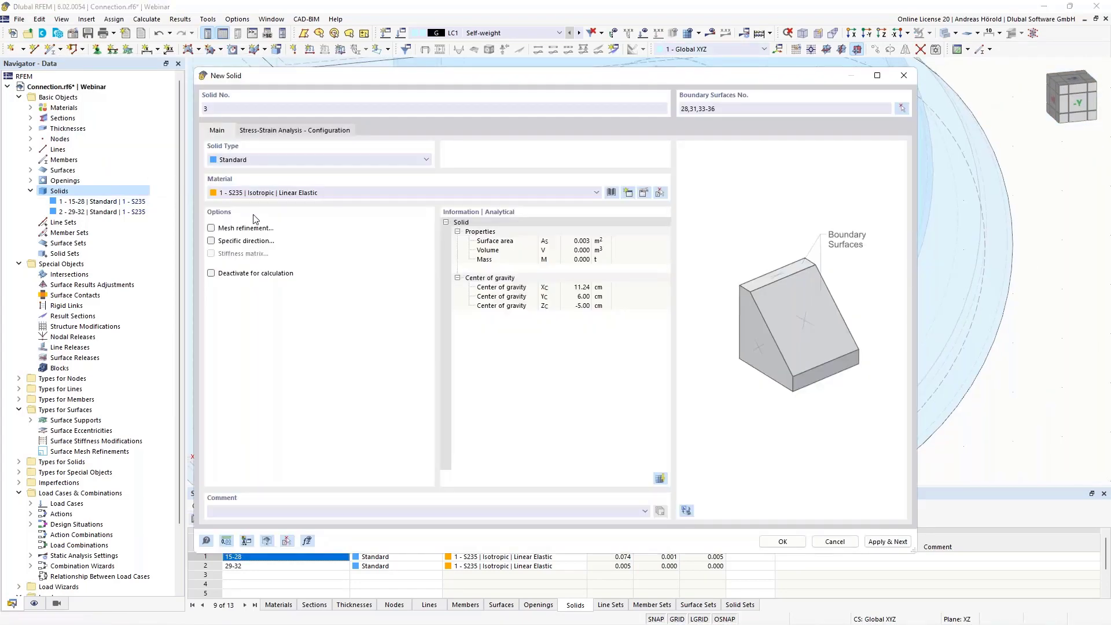
Step: Set the new solid's type to Contact and start defining a new contact for it
{"action": "left_click", "coordinate": [289, 162]}
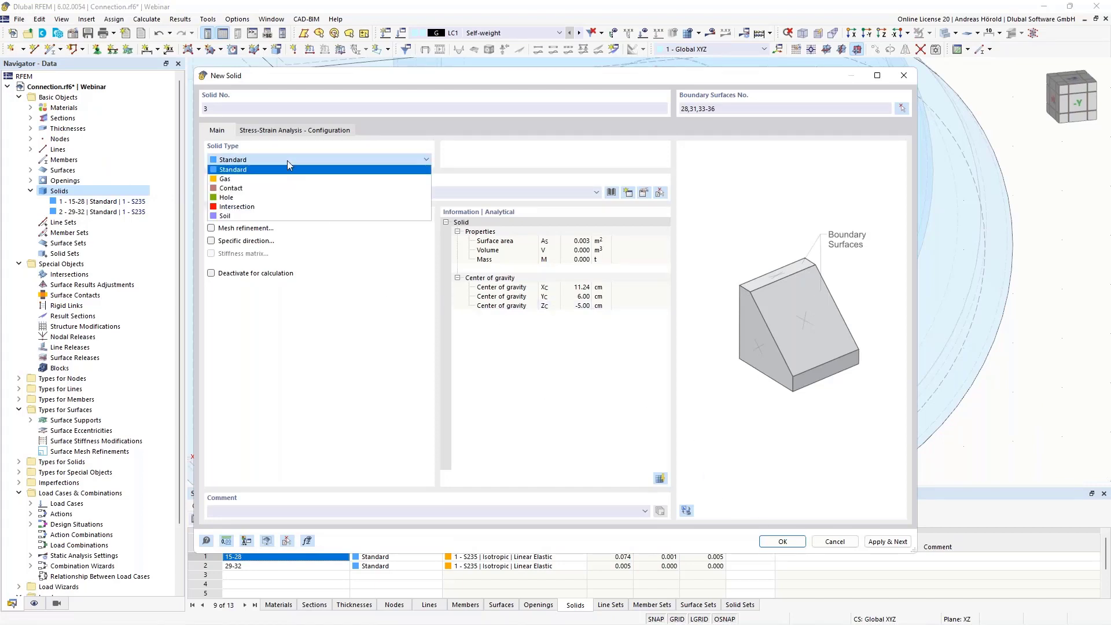
{"action": "left_click", "coordinate": [273, 188]}
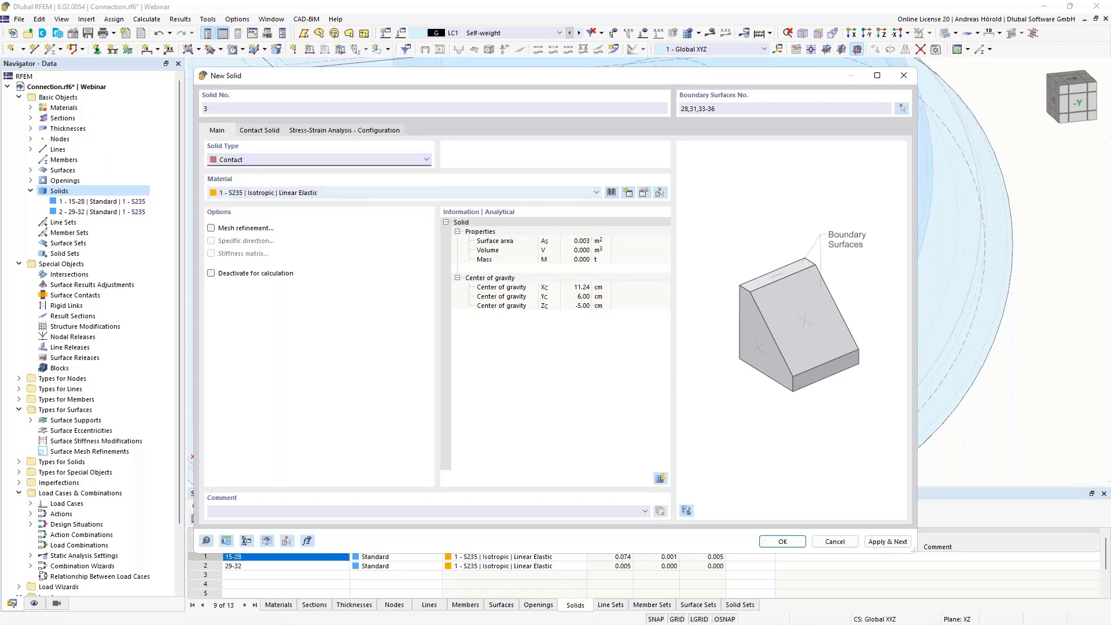
{"action": "left_click", "coordinate": [261, 131]}
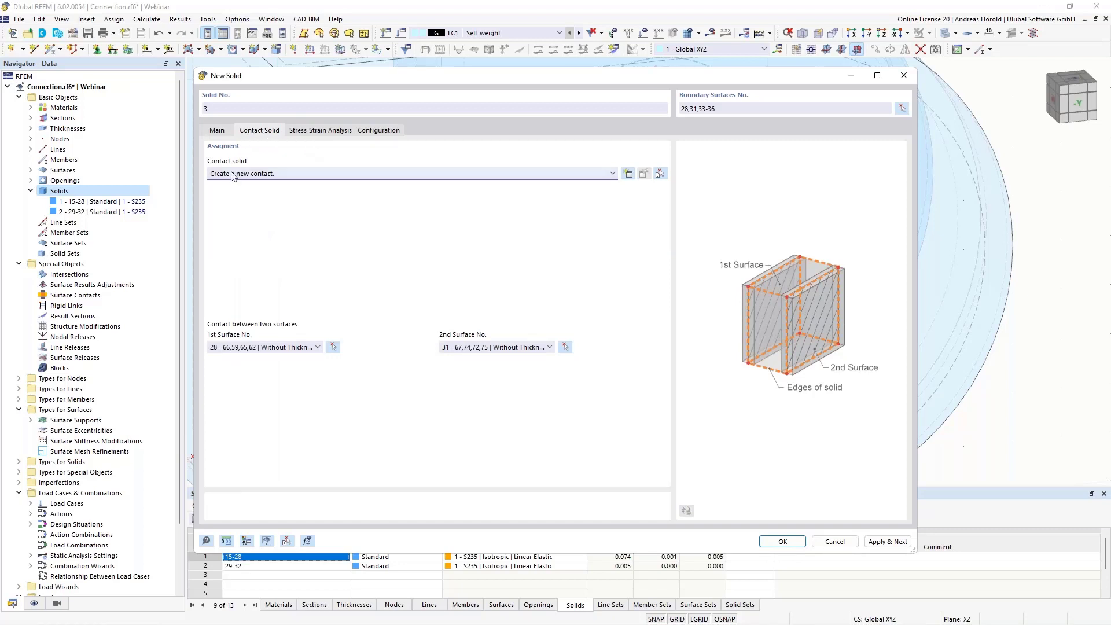
{"action": "left_click", "coordinate": [627, 174]}
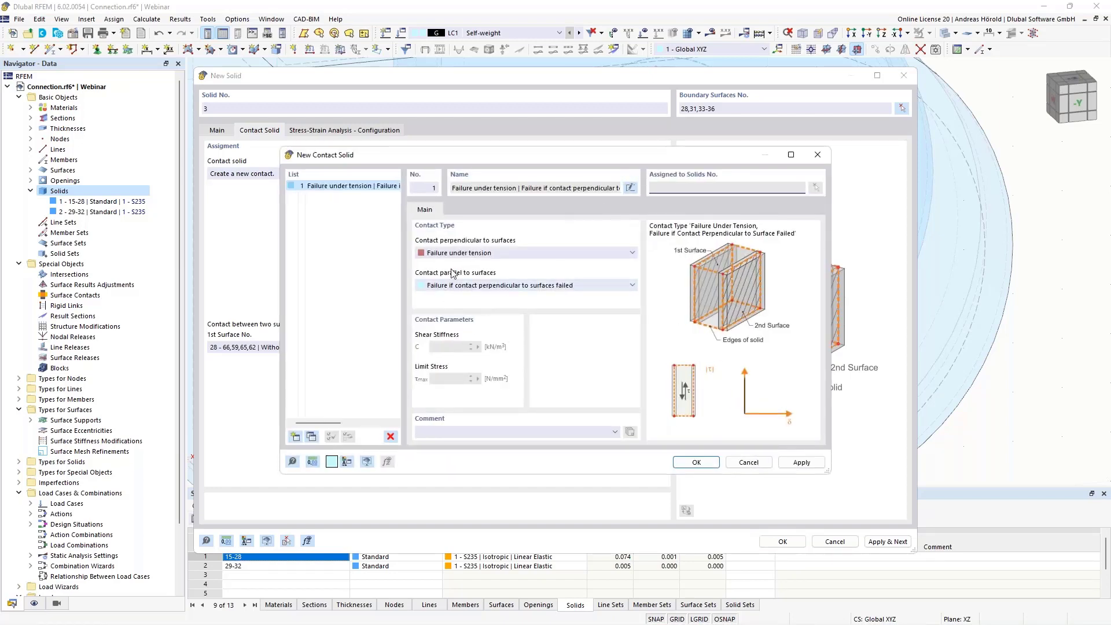
Step: Define the contact as Failure under tension perpendicular to the surfaces and Rigid friction parallel to them
{"action": "left_click", "coordinate": [483, 255]}
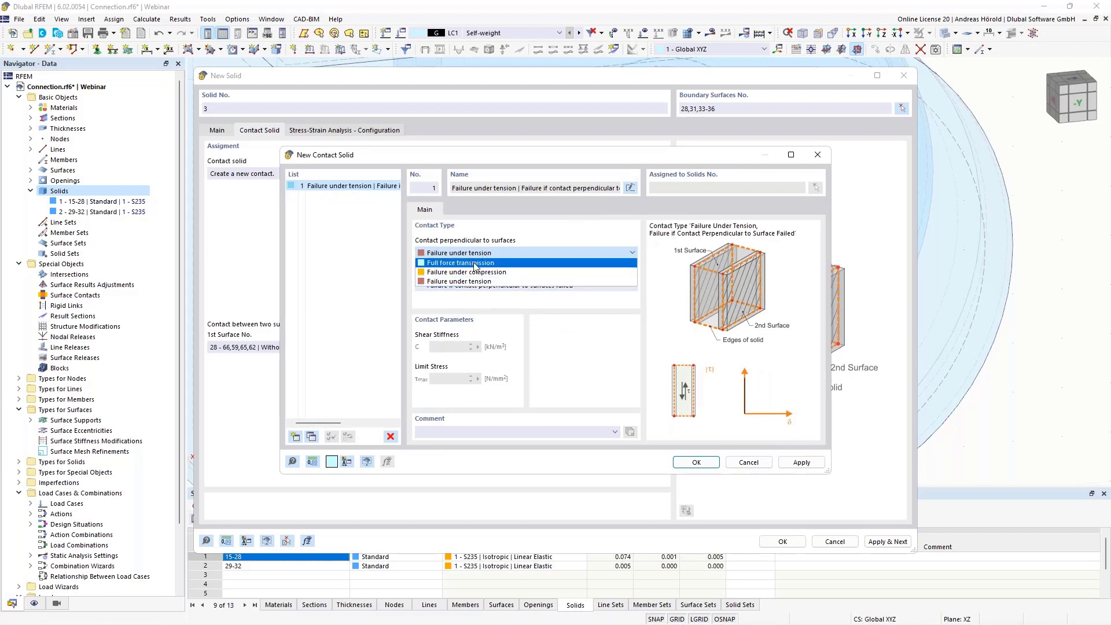
{"action": "left_click", "coordinate": [500, 282]}
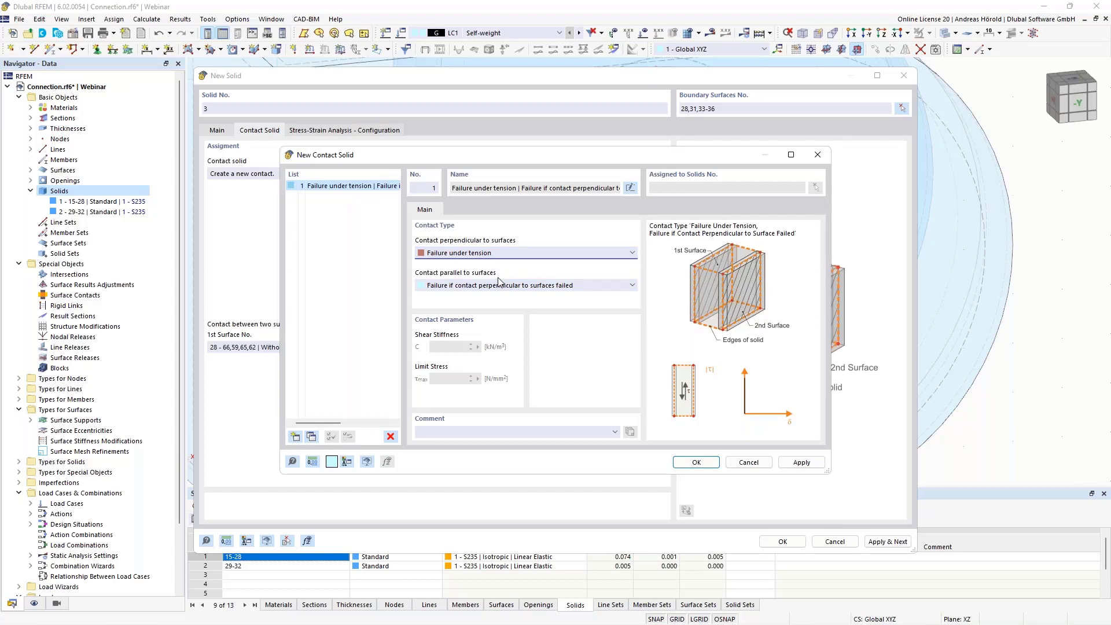
{"action": "left_click", "coordinate": [497, 285]}
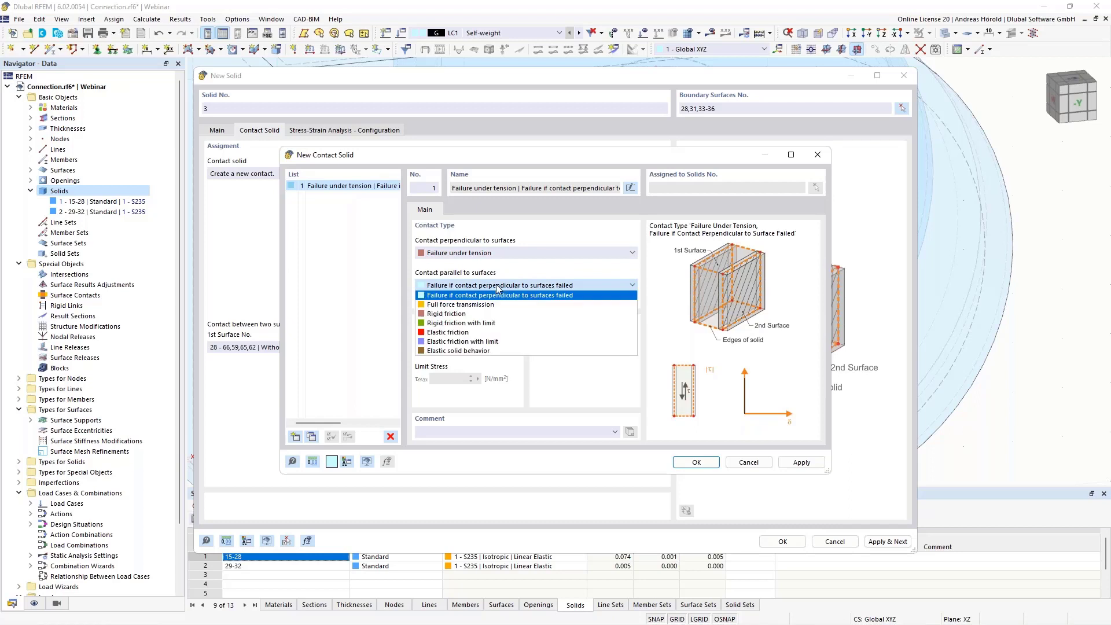
{"action": "left_click", "coordinate": [478, 315]}
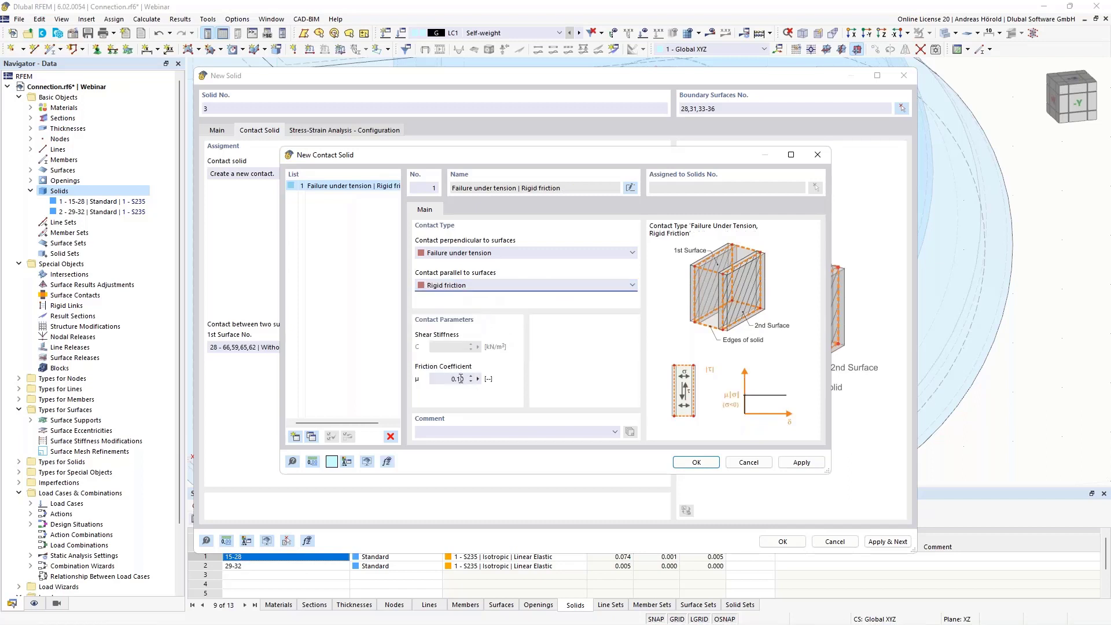
{"action": "double_click", "coordinate": [460, 379]}
{"action": "left_click", "coordinate": [697, 463]}
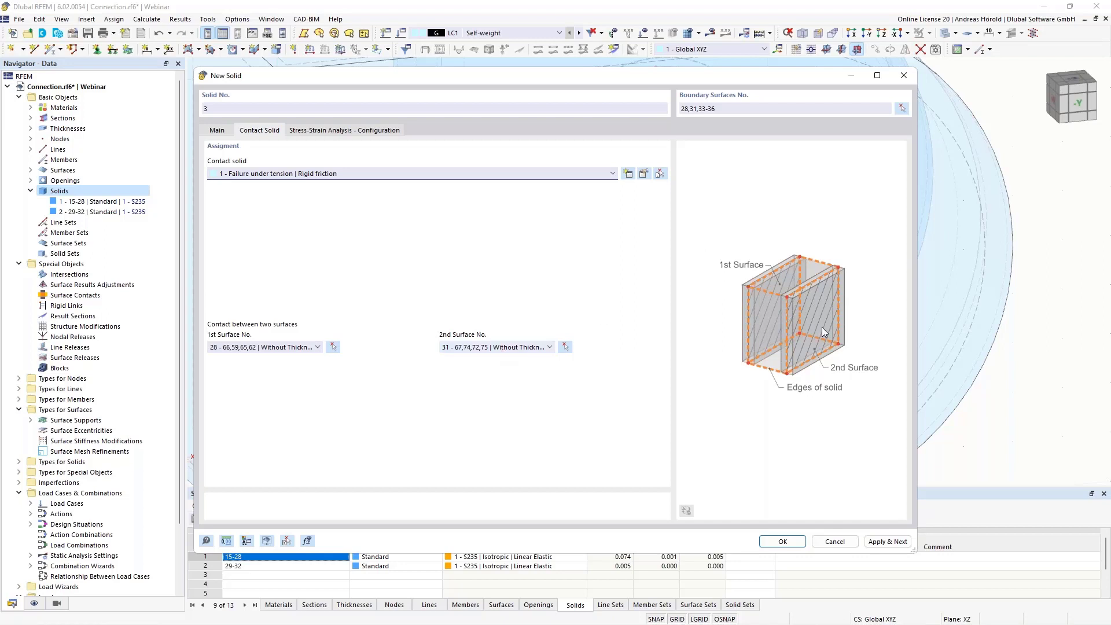
{"action": "left_click", "coordinate": [333, 347]}
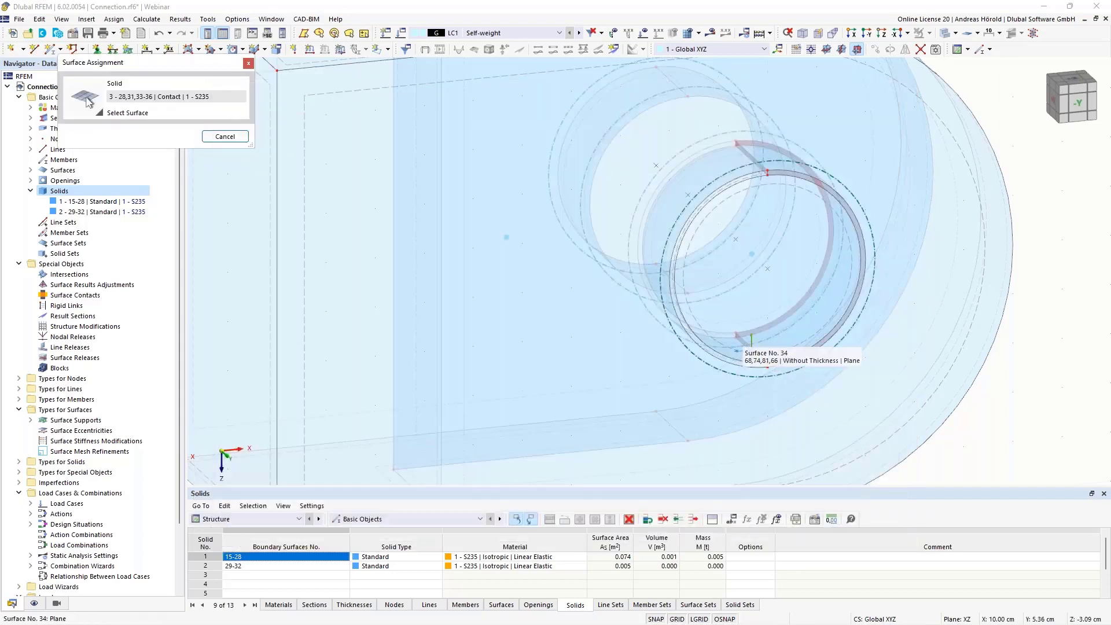
{"action": "scroll", "coordinate": [760, 342], "scroll_direction": "up", "scroll_amount": 3}
{"action": "scroll", "coordinate": [760, 342], "scroll_direction": "up", "scroll_amount": 5}
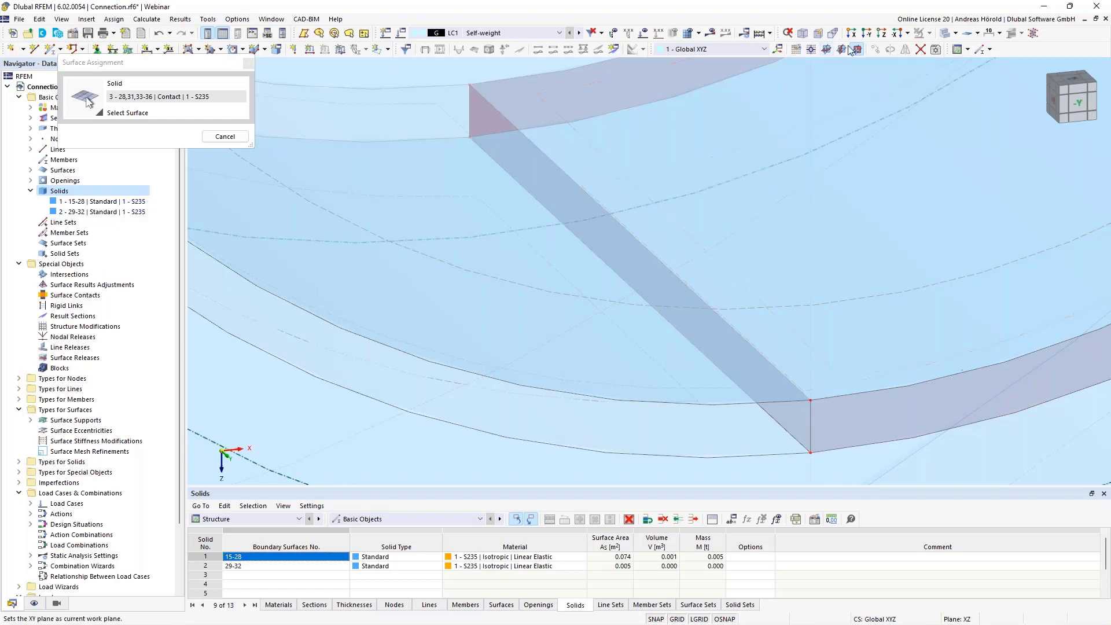
{"action": "left_click", "coordinate": [955, 33]}
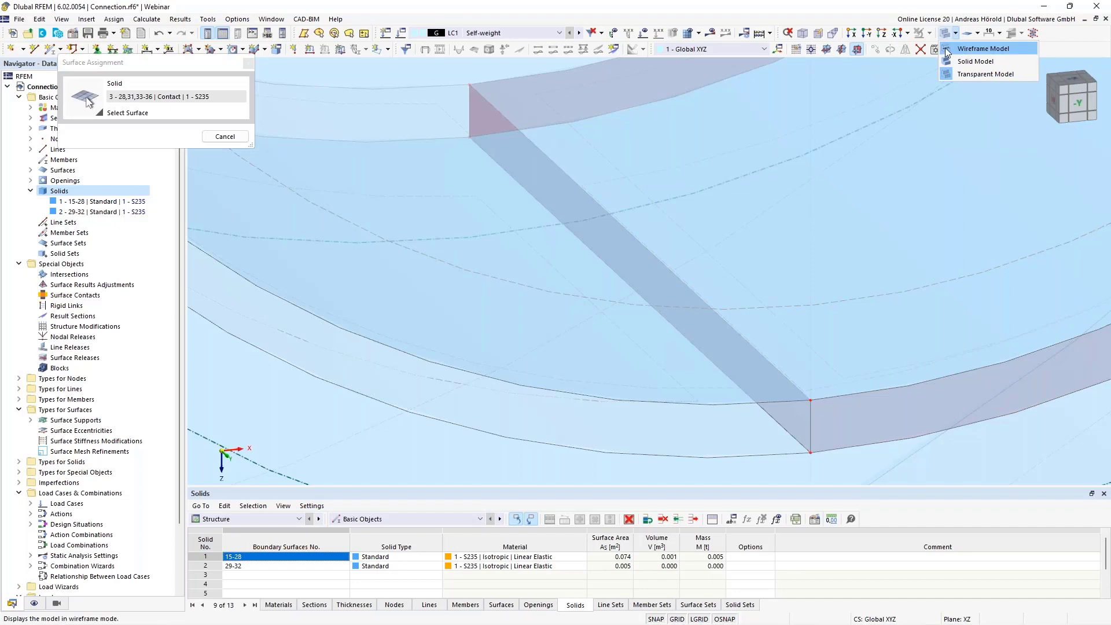
{"action": "left_click", "coordinate": [948, 50]}
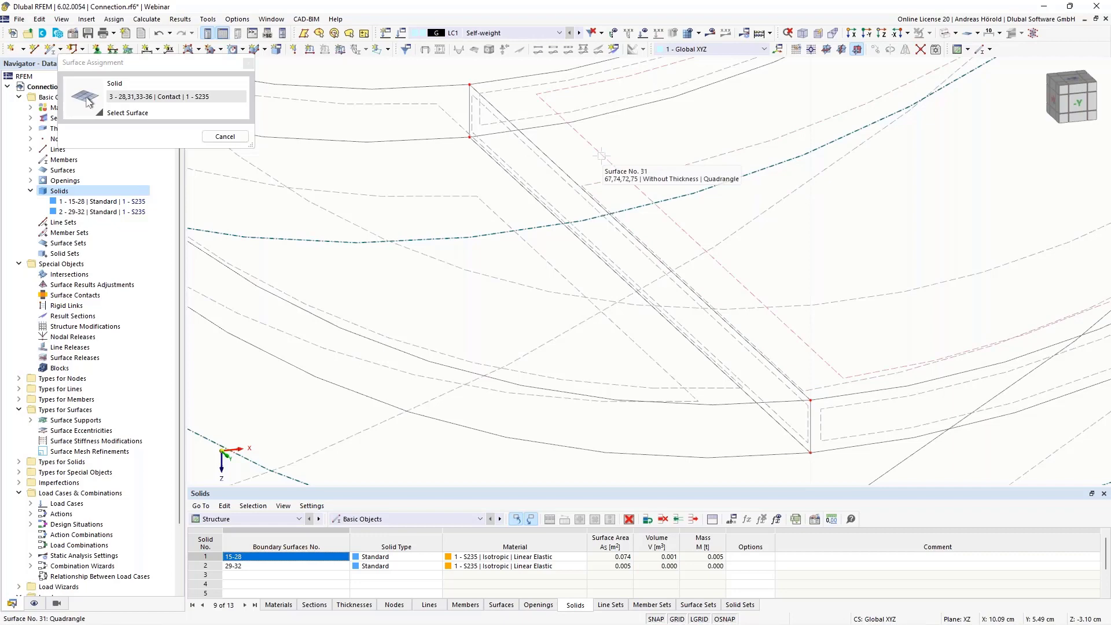
{"action": "left_click", "coordinate": [225, 136]}
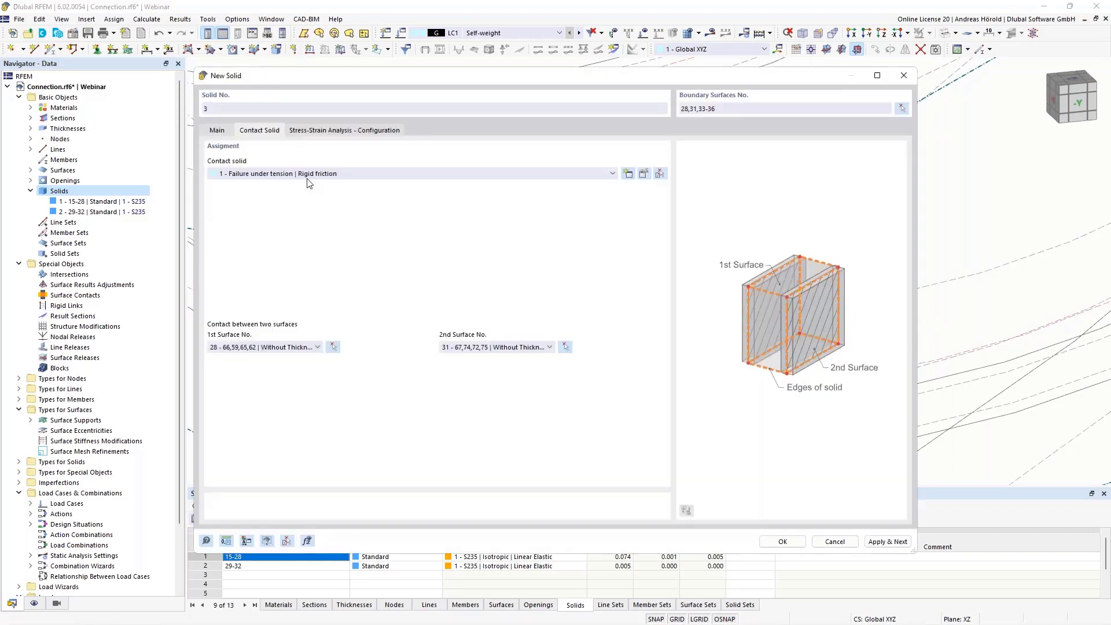
Step: Create the contact solid from the gap's boundary surfaces and display the model as transparent
{"action": "left_click", "coordinate": [218, 131]}
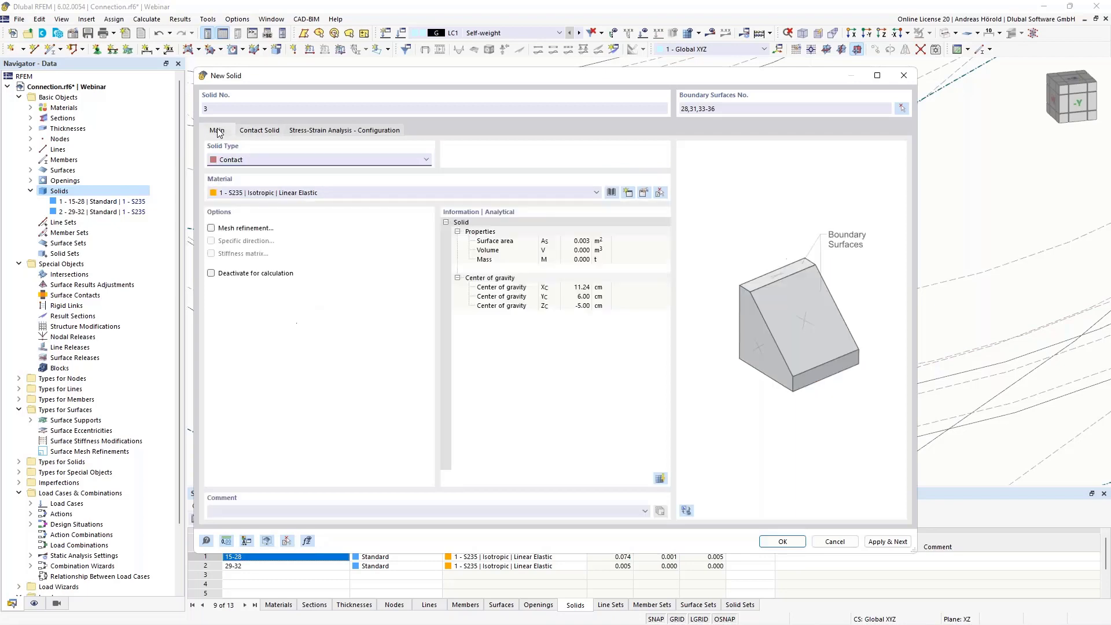
{"action": "left_click", "coordinate": [785, 541]}
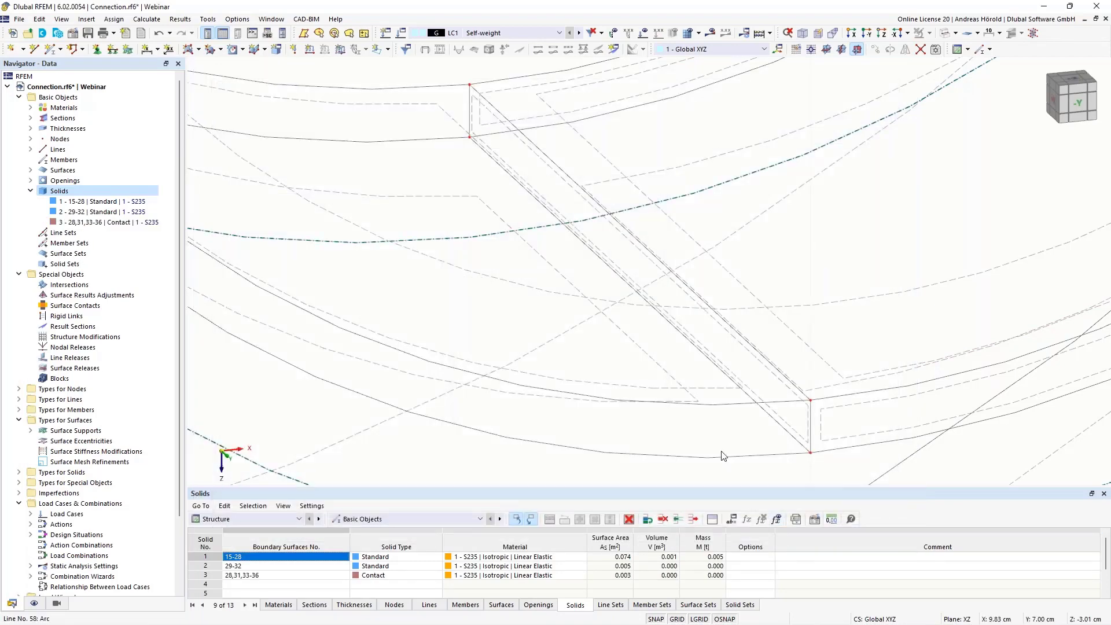
{"action": "scroll", "coordinate": [760, 400], "scroll_direction": "up", "scroll_amount": 5}
{"action": "scroll", "coordinate": [760, 399], "scroll_direction": "down", "scroll_amount": 3}
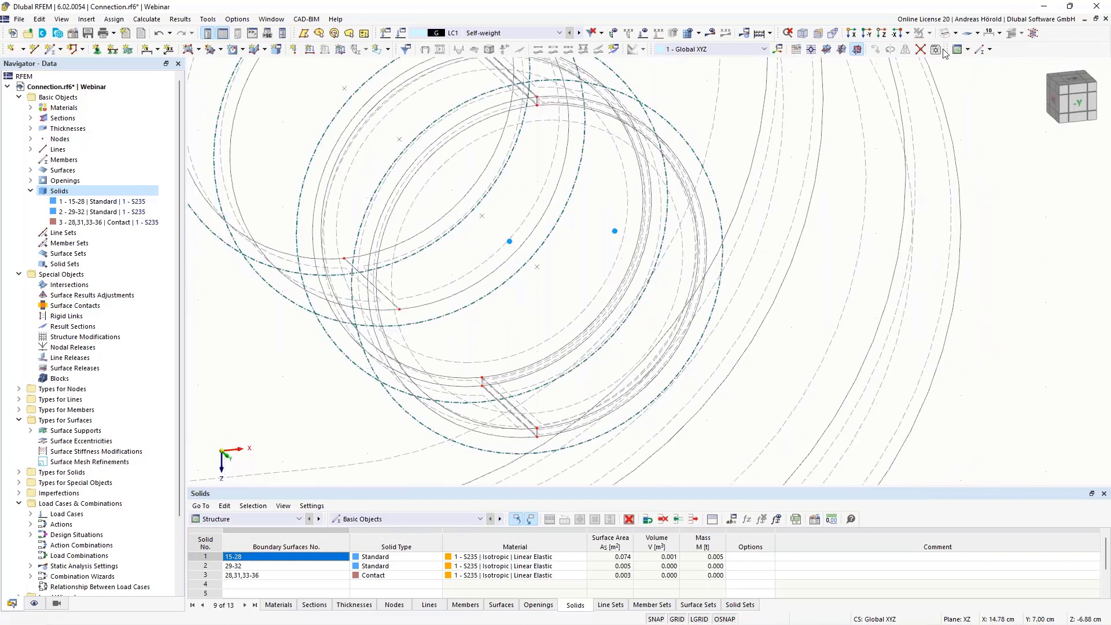
{"action": "left_click", "coordinate": [956, 33]}
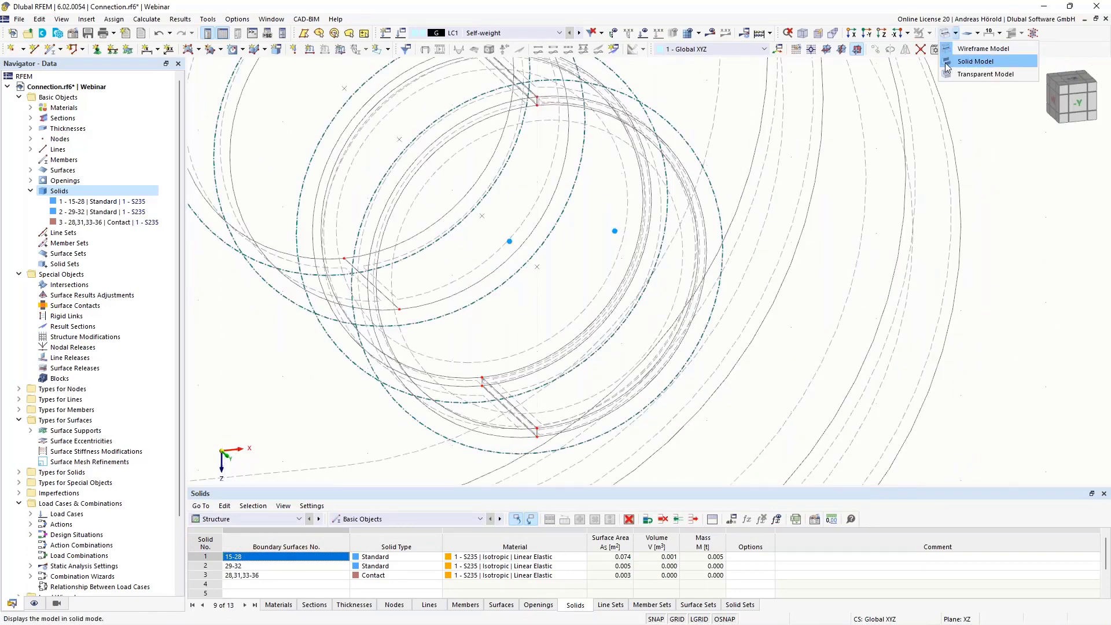
{"action": "left_click", "coordinate": [985, 74]}
{"action": "scroll", "coordinate": [784, 210], "scroll_direction": "down", "scroll_amount": 2}
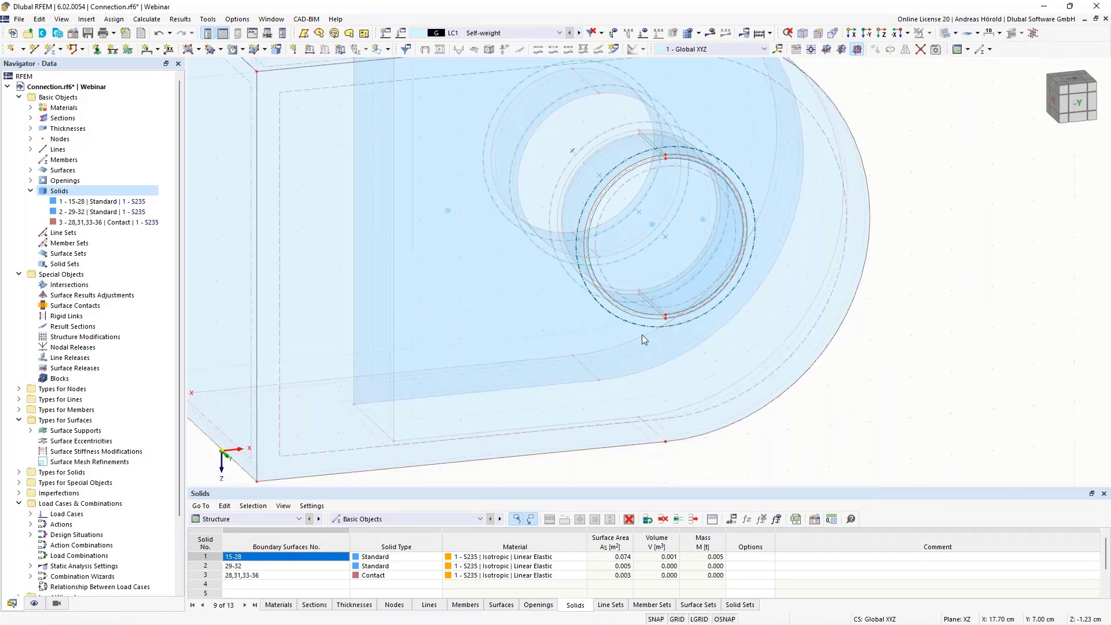
Step: Mirror a copy of contact solid 3 about the YZ-parallel plane through the bolt hole's centre point
{"action": "left_click", "coordinate": [105, 223]}
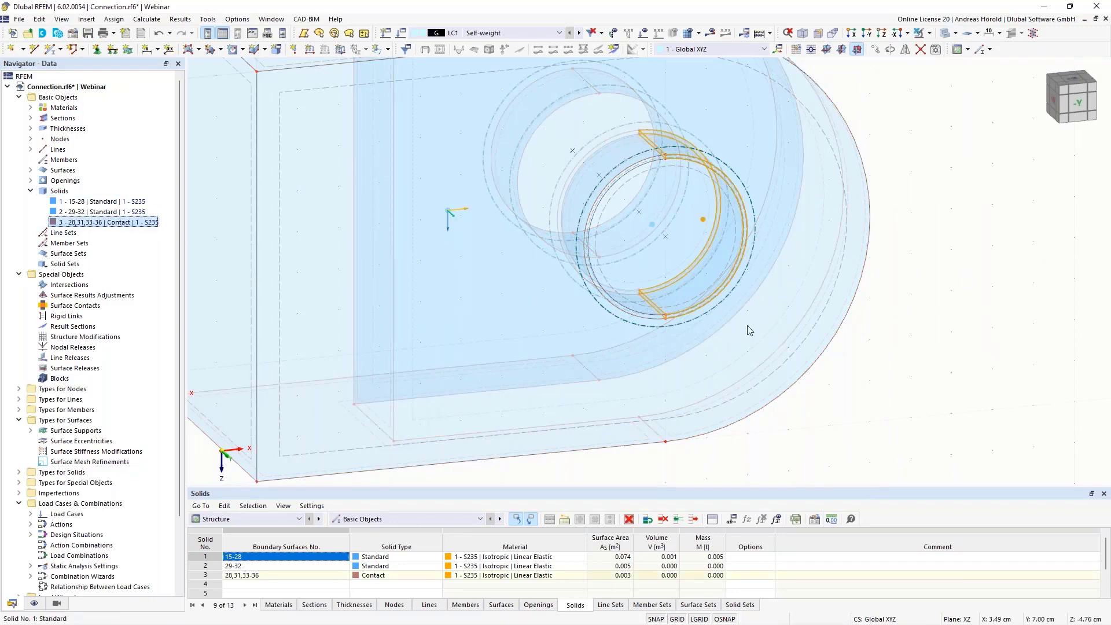
{"action": "middle_click_drag", "start_coordinate": [913, 411], "coordinate": [877, 374]}
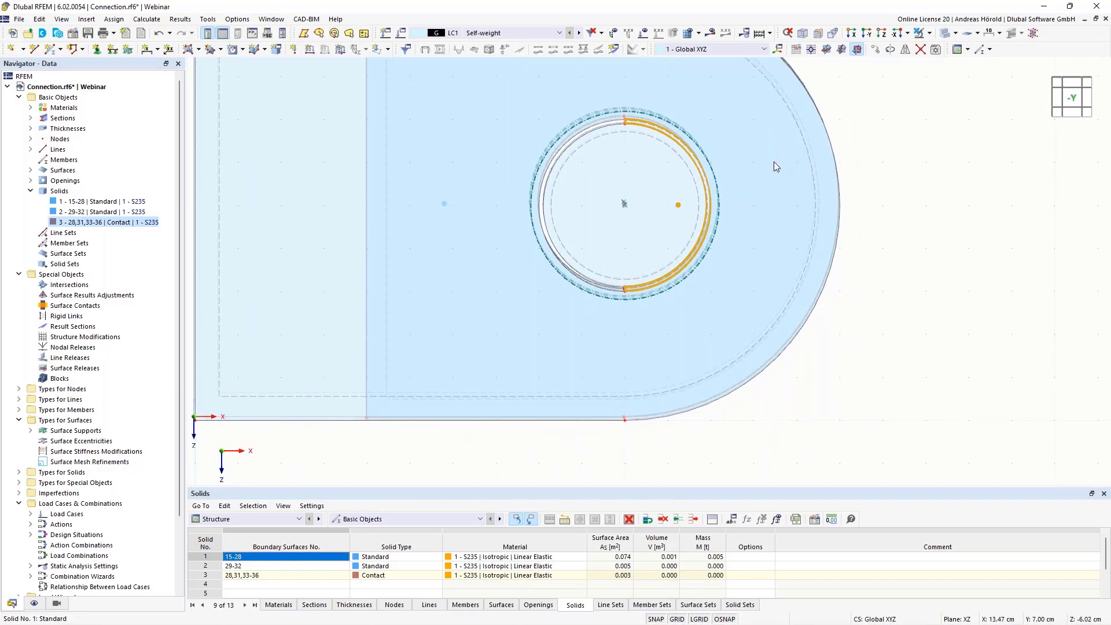
{"action": "left_click", "coordinate": [872, 48]}
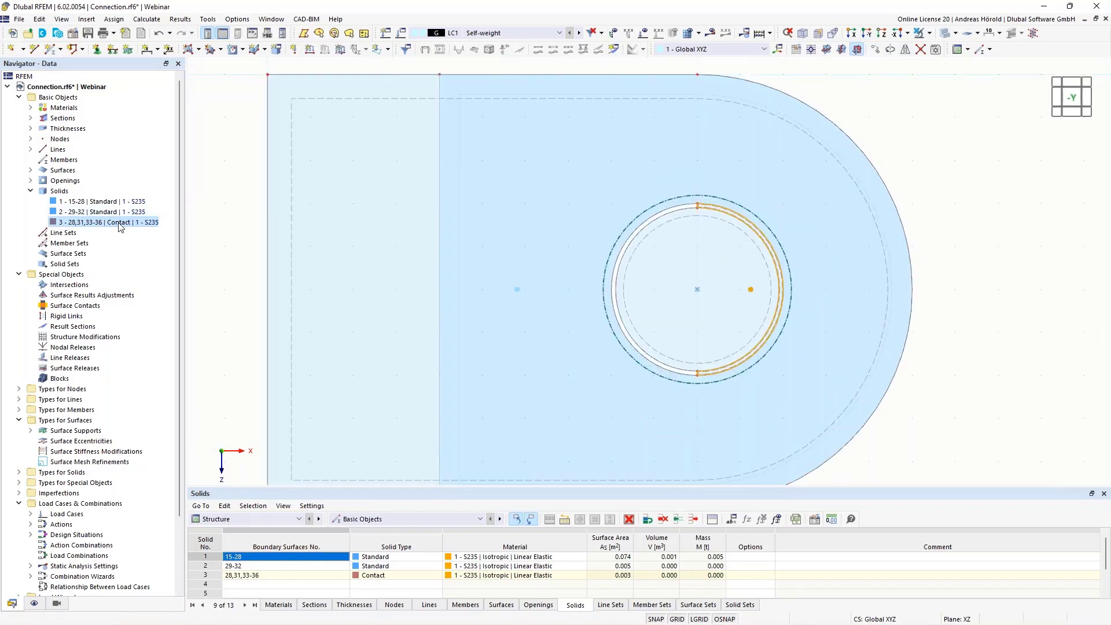
{"action": "left_click", "coordinate": [905, 50]}
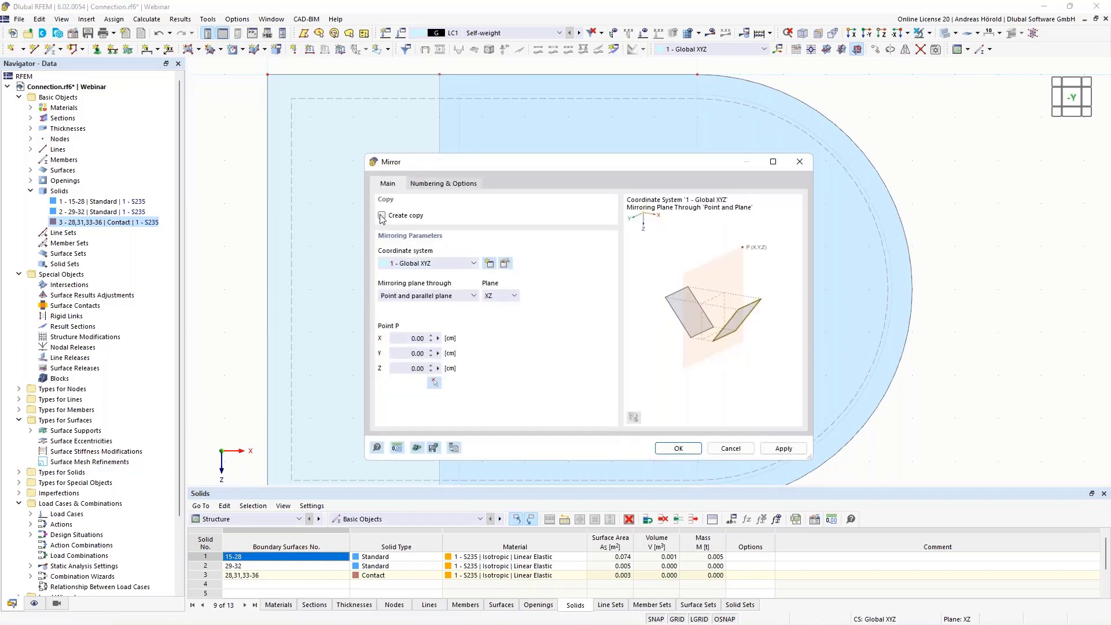
{"action": "left_click", "coordinate": [501, 300]}
{"action": "left_click", "coordinate": [499, 323]}
{"action": "left_click", "coordinate": [435, 383]}
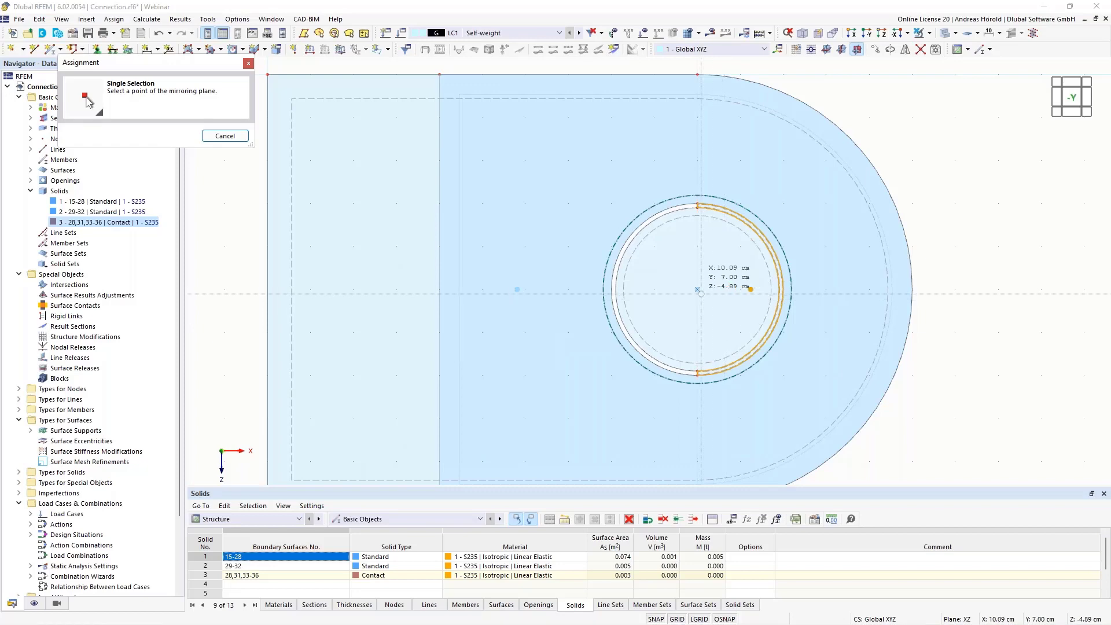
{"action": "left_click", "coordinate": [697, 290]}
{"action": "left_click", "coordinate": [645, 452]}
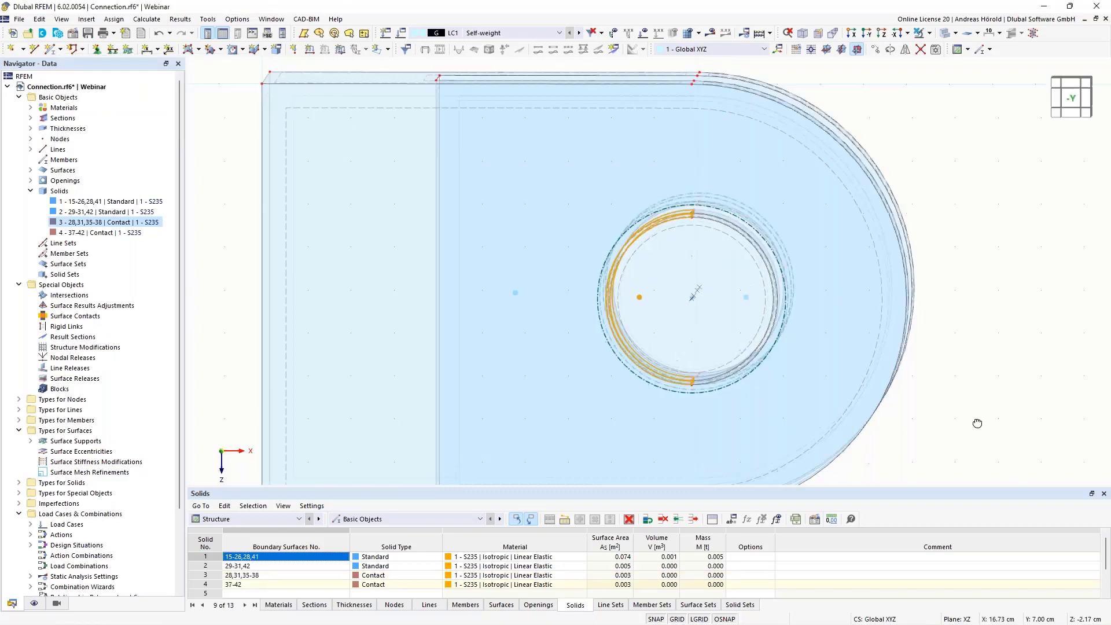
Step: Copy bolt solid 2 and contact solids 3 and 4 once to the second eye plate, picking the displacement between matching plate nodes
{"action": "middle_click_drag", "start_coordinate": [975, 422], "coordinate": [742, 410], "text": "ctrl"}
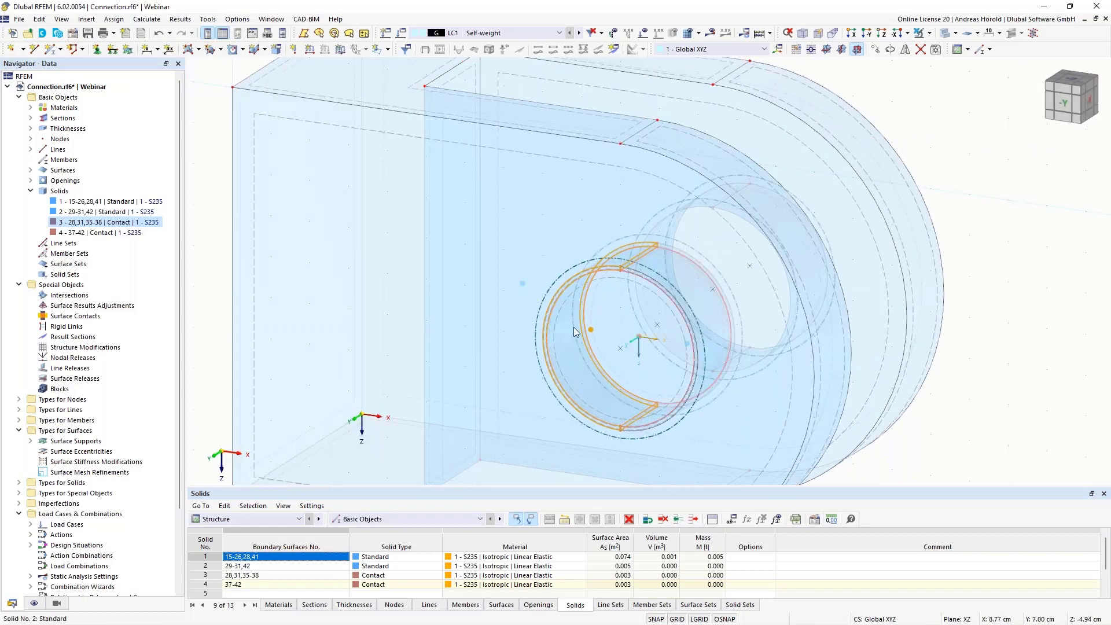
{"action": "scroll", "coordinate": [786, 303], "scroll_direction": "down", "scroll_amount": 2}
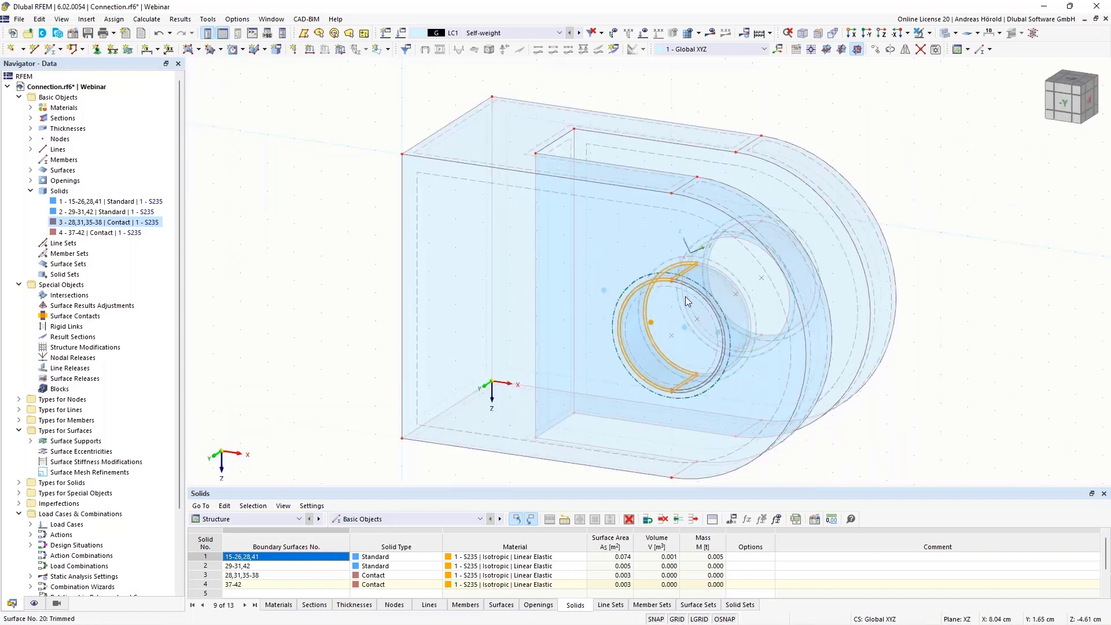
{"action": "middle_click_drag", "start_coordinate": [951, 377], "coordinate": [897, 362], "text": "ctrl"}
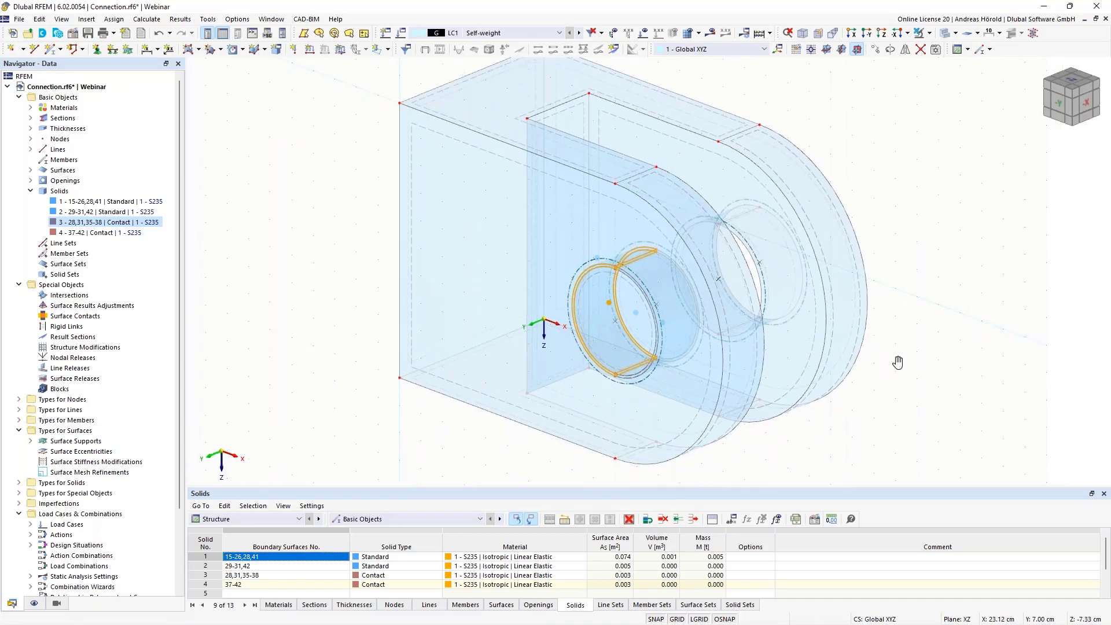
{"action": "left_click", "coordinate": [104, 212]}
{"action": "left_click", "coordinate": [105, 233], "text": "shift"}
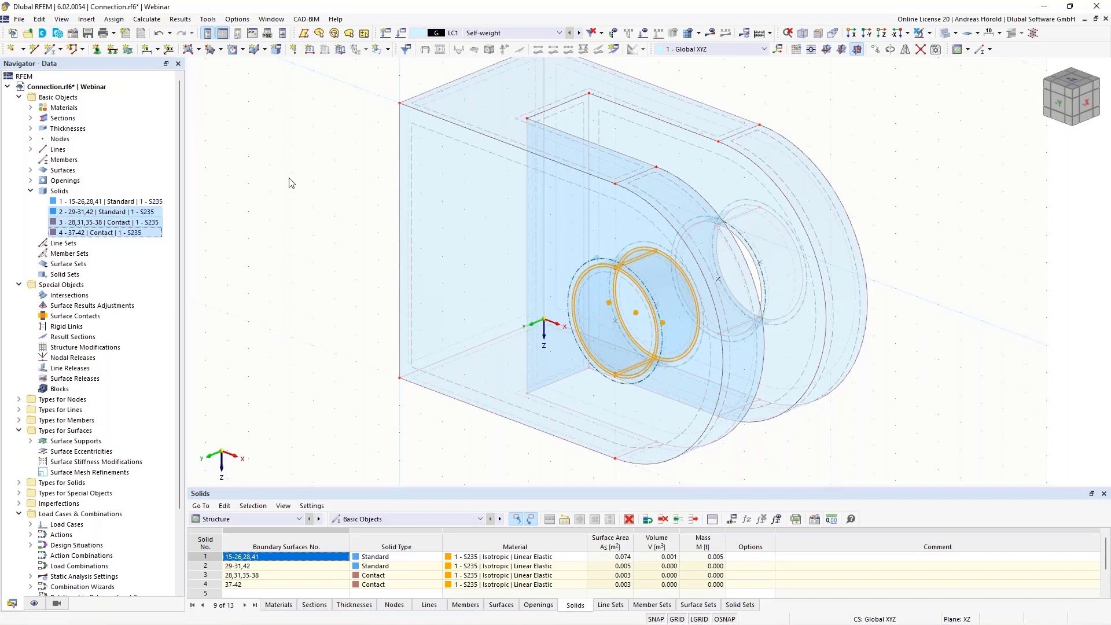
{"action": "left_click", "coordinate": [876, 50]}
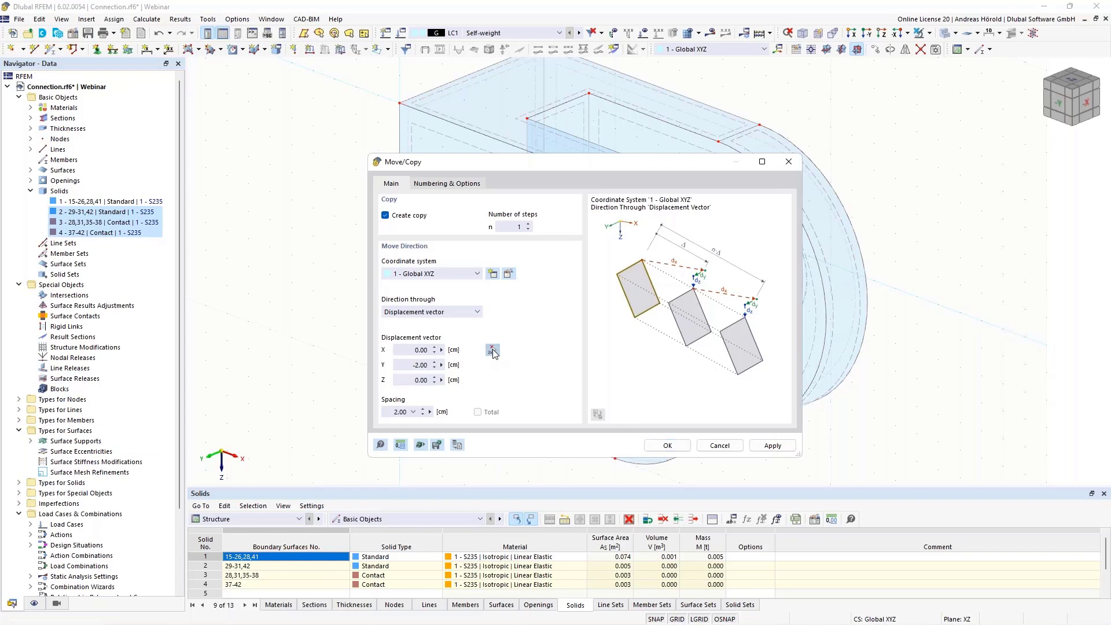
{"action": "left_click", "coordinate": [493, 351]}
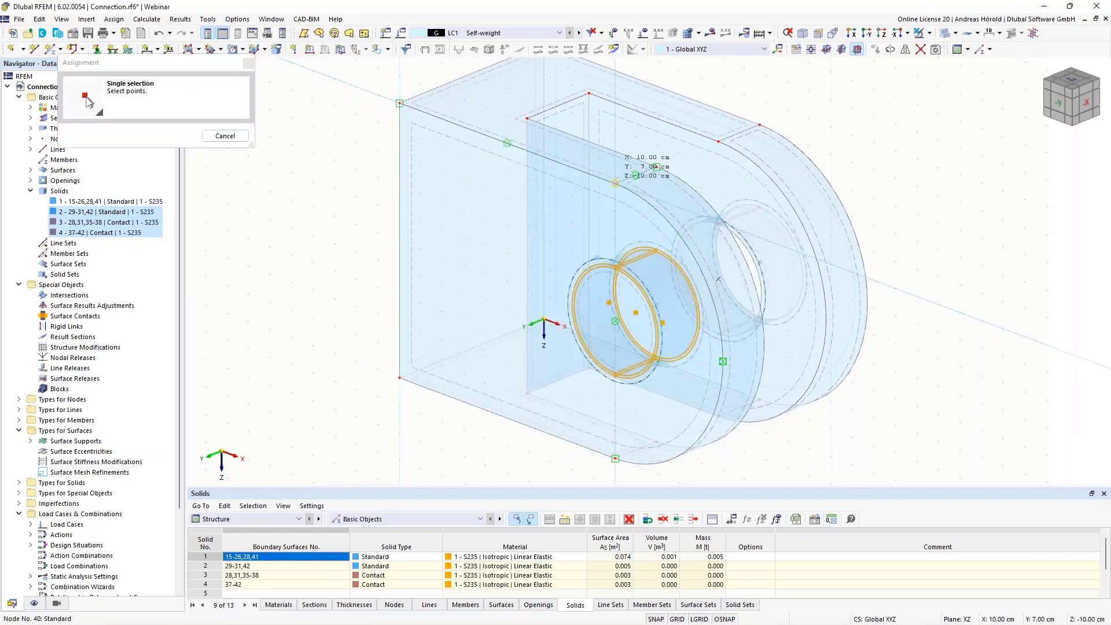
{"action": "left_click", "coordinate": [718, 141]}
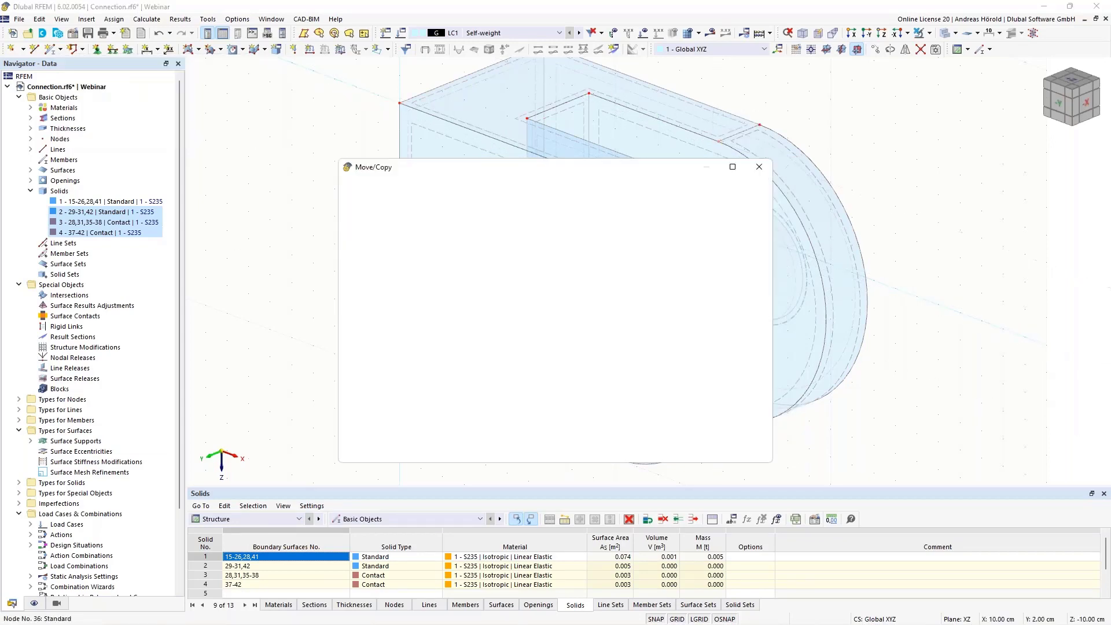
{"action": "left_click", "coordinate": [638, 450]}
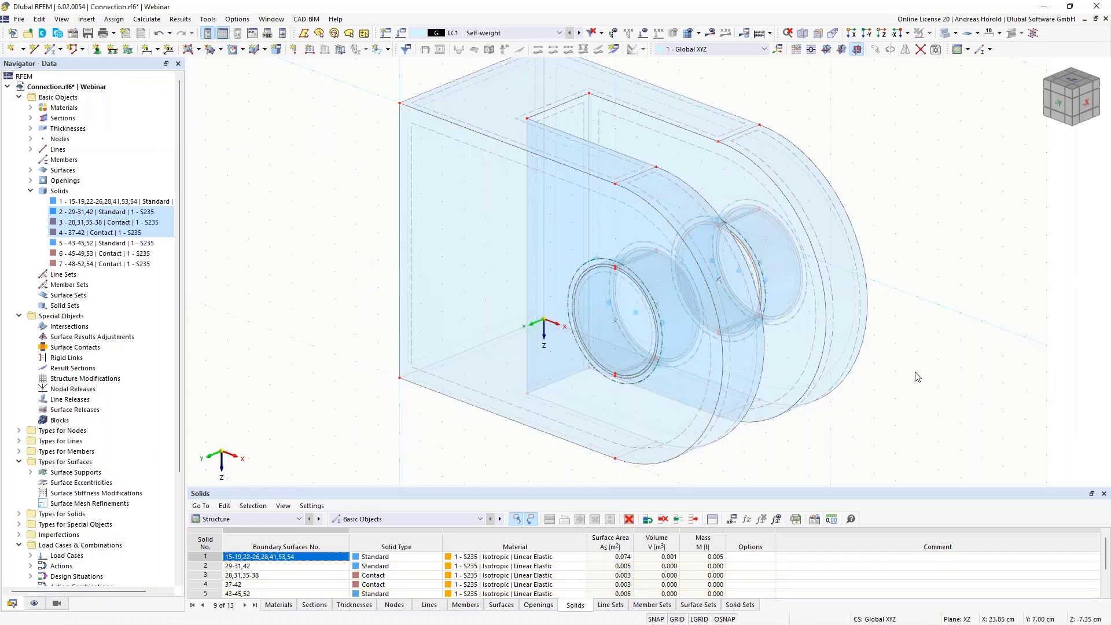
Step: Extrude the first bolt segment's outer end face, surface 29, into a solid with a height of 3 cm
{"action": "middle_click_drag", "start_coordinate": [917, 376], "coordinate": [893, 379], "text": "ctrl"}
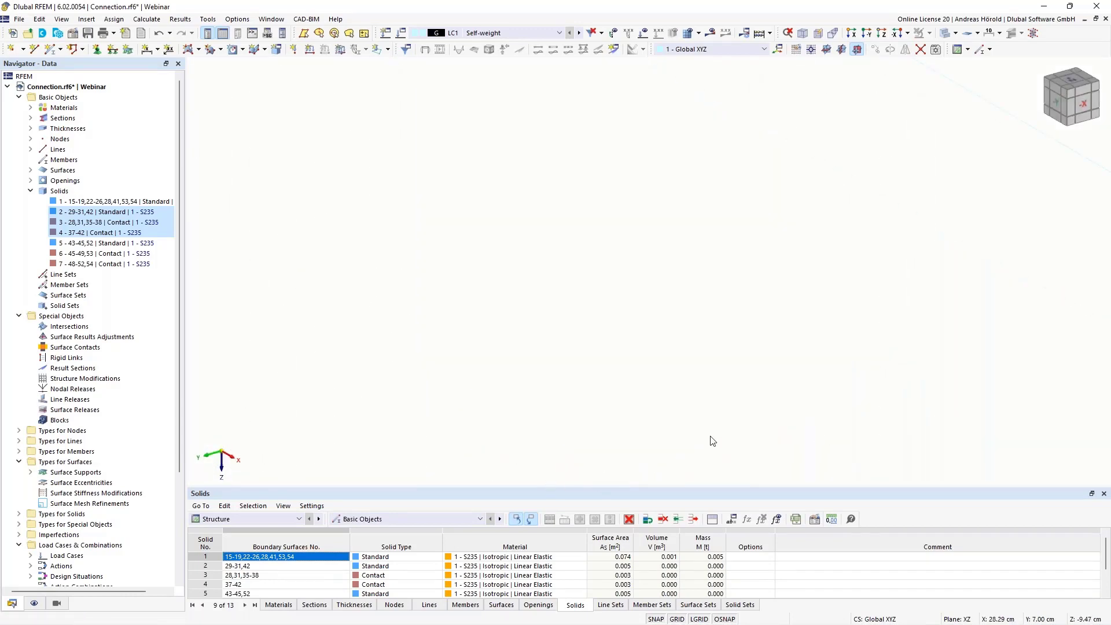
{"action": "scroll", "coordinate": [452, 316], "scroll_direction": "down", "scroll_amount": 6}
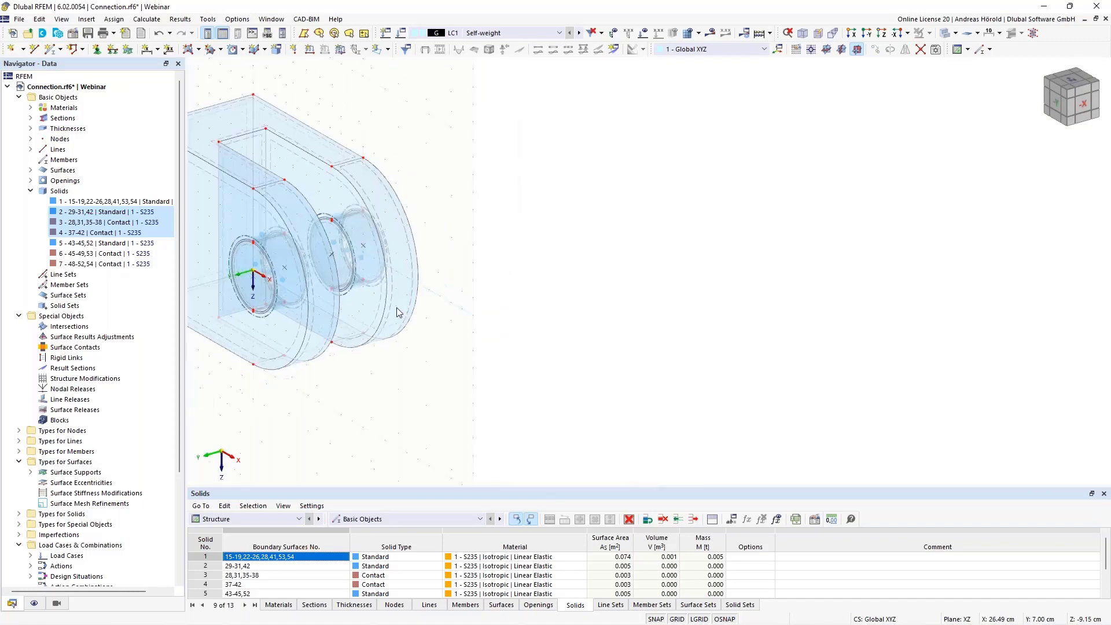
{"action": "scroll", "coordinate": [665, 342], "scroll_direction": "down", "scroll_amount": 2}
{"action": "scroll", "coordinate": [650, 324], "scroll_direction": "up", "scroll_amount": 5}
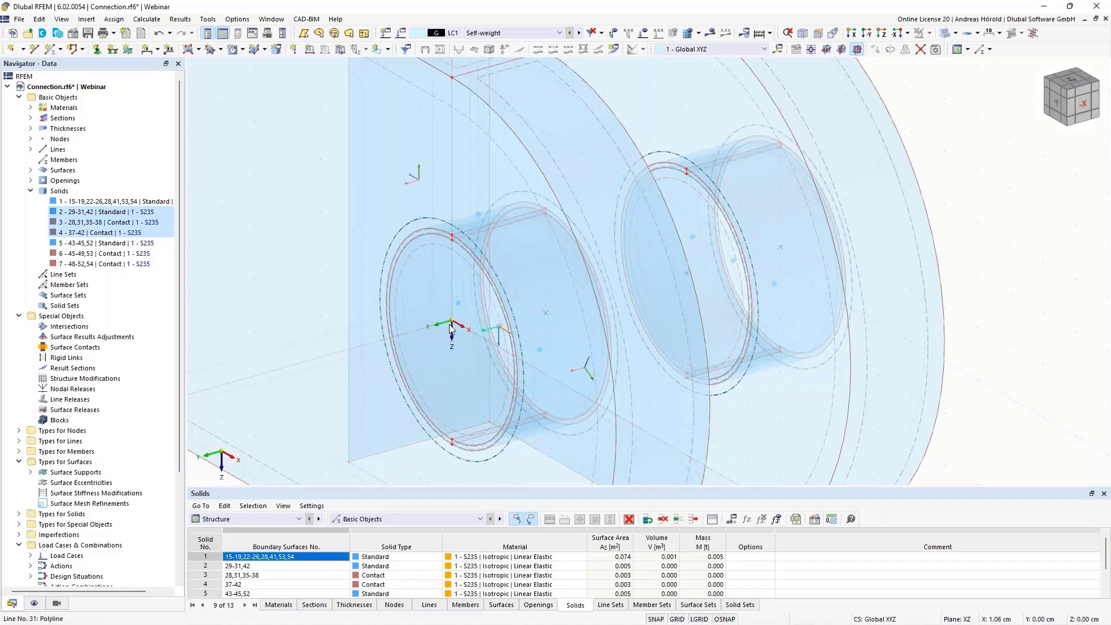
{"action": "scroll", "coordinate": [620, 345], "scroll_direction": "down", "scroll_amount": 3}
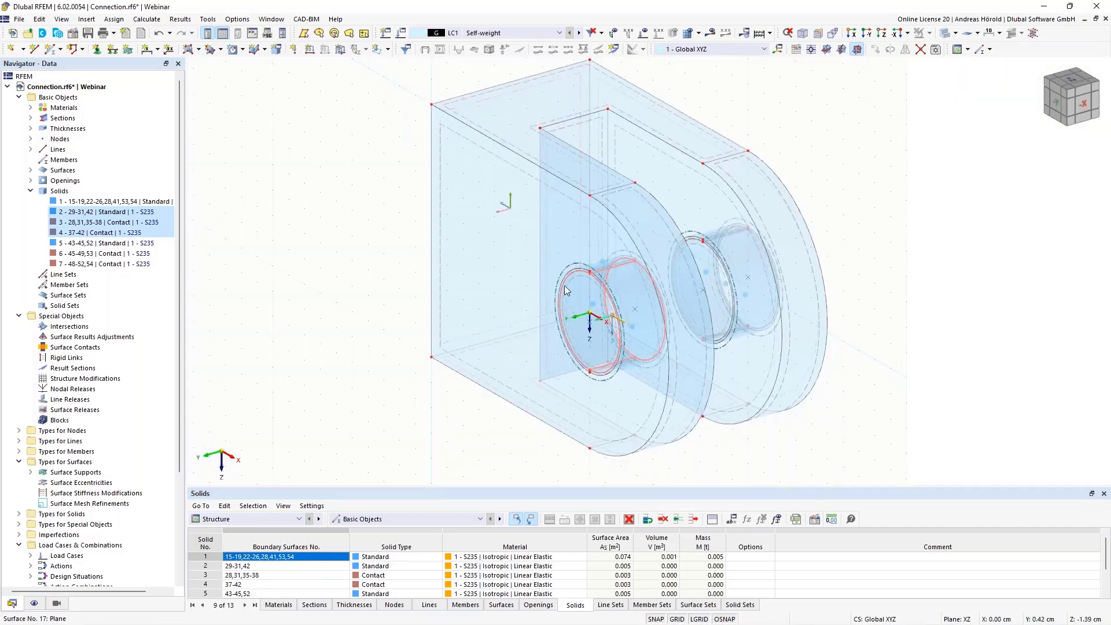
{"action": "scroll", "coordinate": [571, 308], "scroll_direction": "up", "scroll_amount": 3}
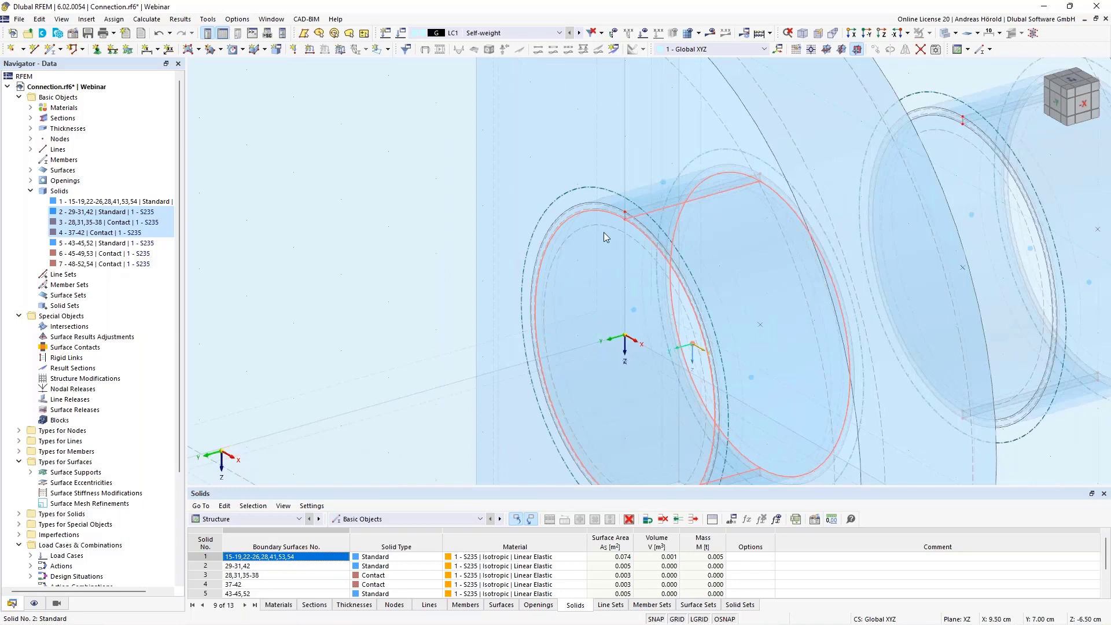
{"action": "right_click", "coordinate": [605, 231]}
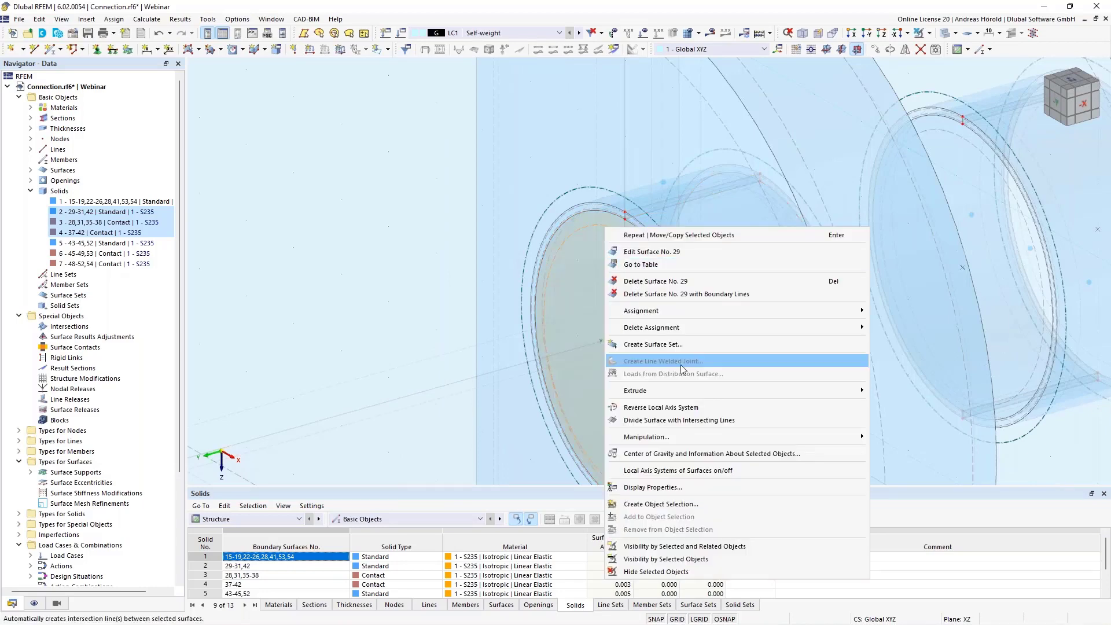
{"action": "mouse_move", "coordinate": [685, 392]}
{"action": "left_click", "coordinate": [913, 389]}
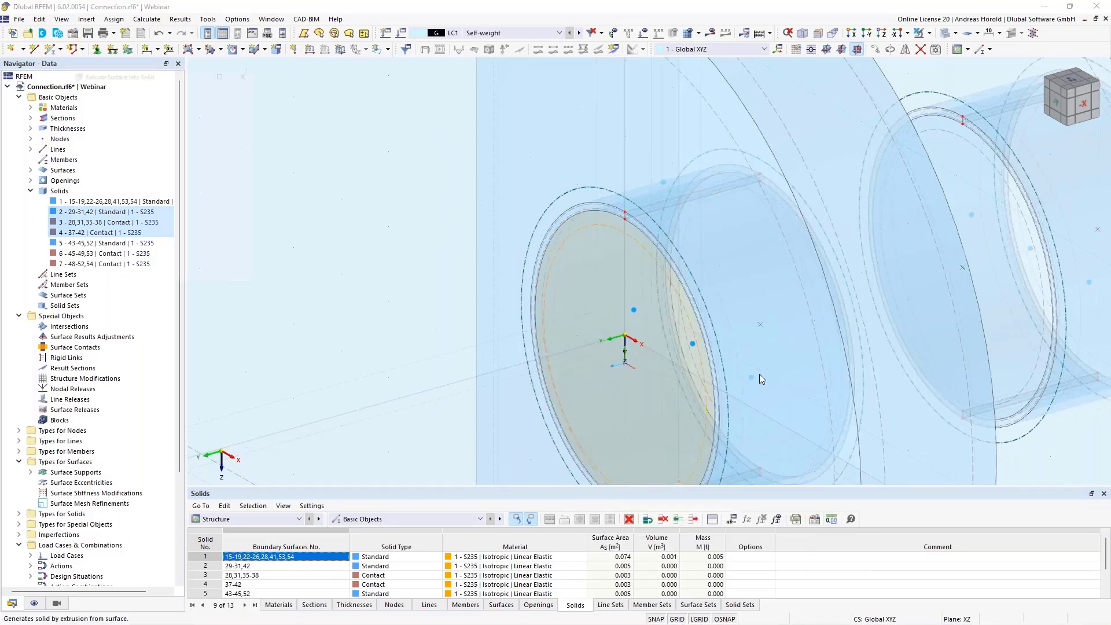
{"action": "scroll", "coordinate": [545, 373], "scroll_direction": "down", "scroll_amount": 4}
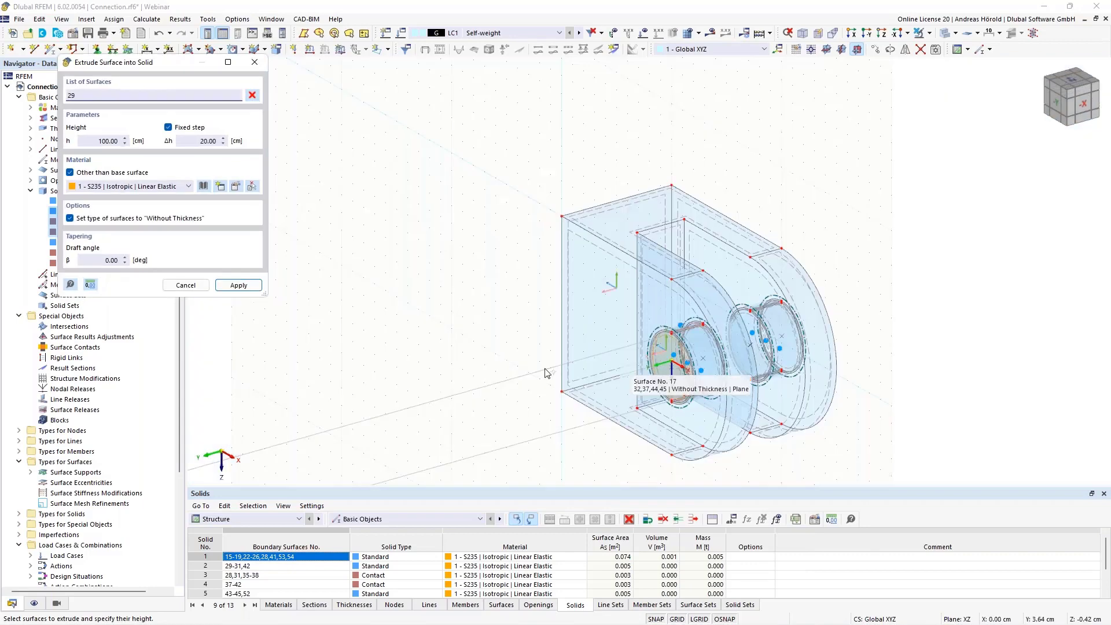
{"action": "left_click", "coordinate": [104, 142]}
{"action": "scroll", "coordinate": [104, 142], "scroll_direction": "down", "scroll_amount": 3}
{"action": "type", "text": "3"}
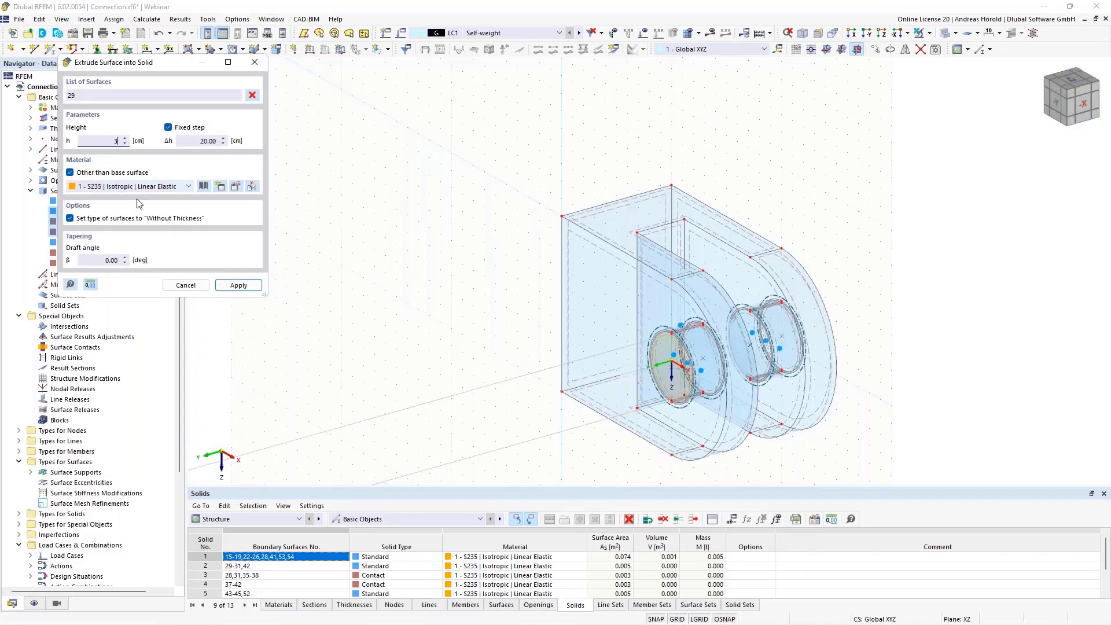
{"action": "left_click", "coordinate": [237, 285]}
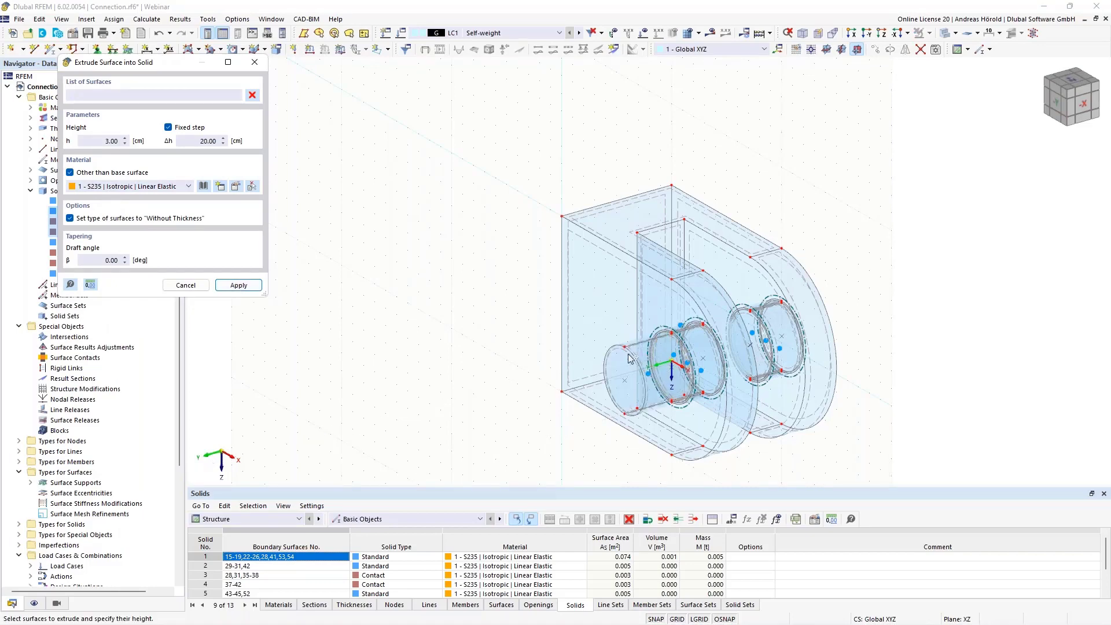
Step: Extrude the second bolt segment's outer end face, surface 44, into a solid with a height of -3 cm
{"action": "middle_click_drag", "start_coordinate": [1023, 398], "coordinate": [926, 355], "text": "ctrl"}
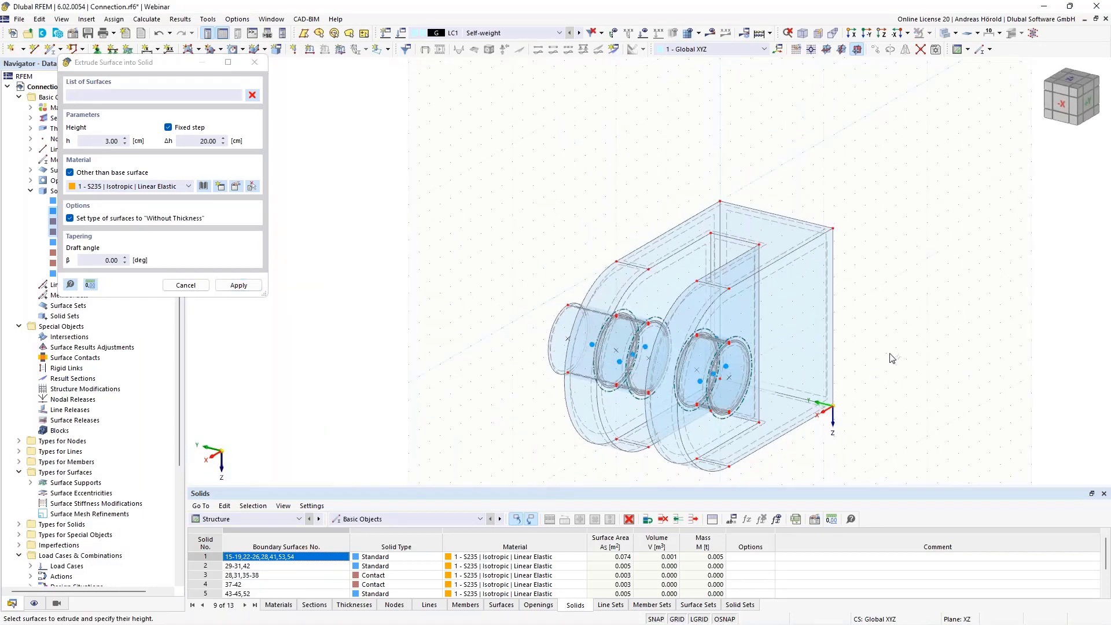
{"action": "scroll", "coordinate": [925, 355], "scroll_direction": "up", "scroll_amount": 5}
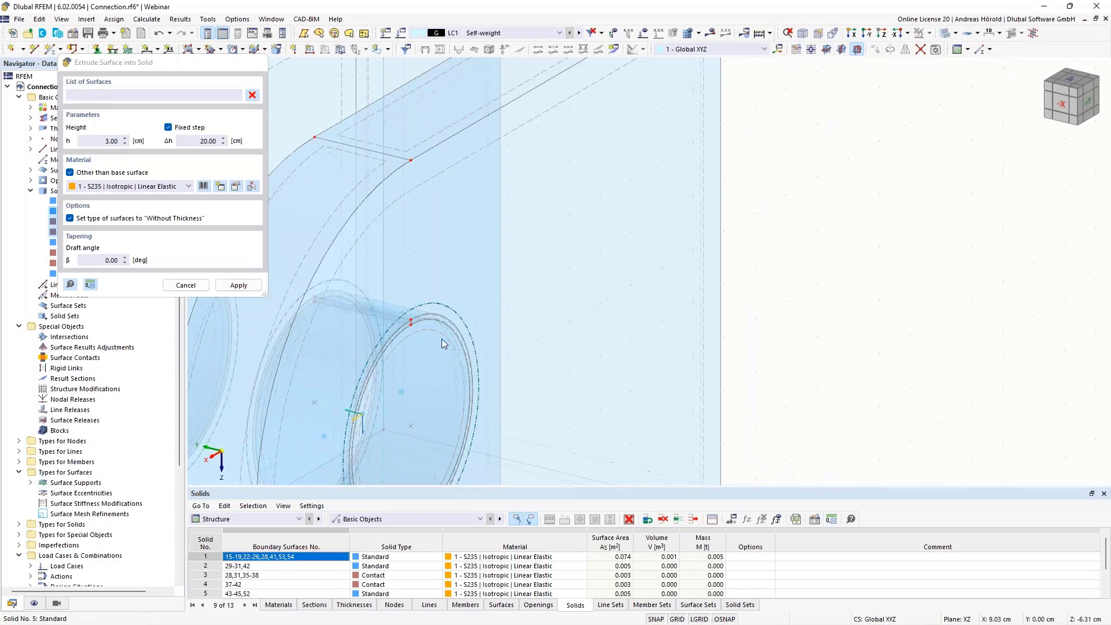
{"action": "key", "text": "Escape"}
{"action": "right_click", "coordinate": [439, 341]}
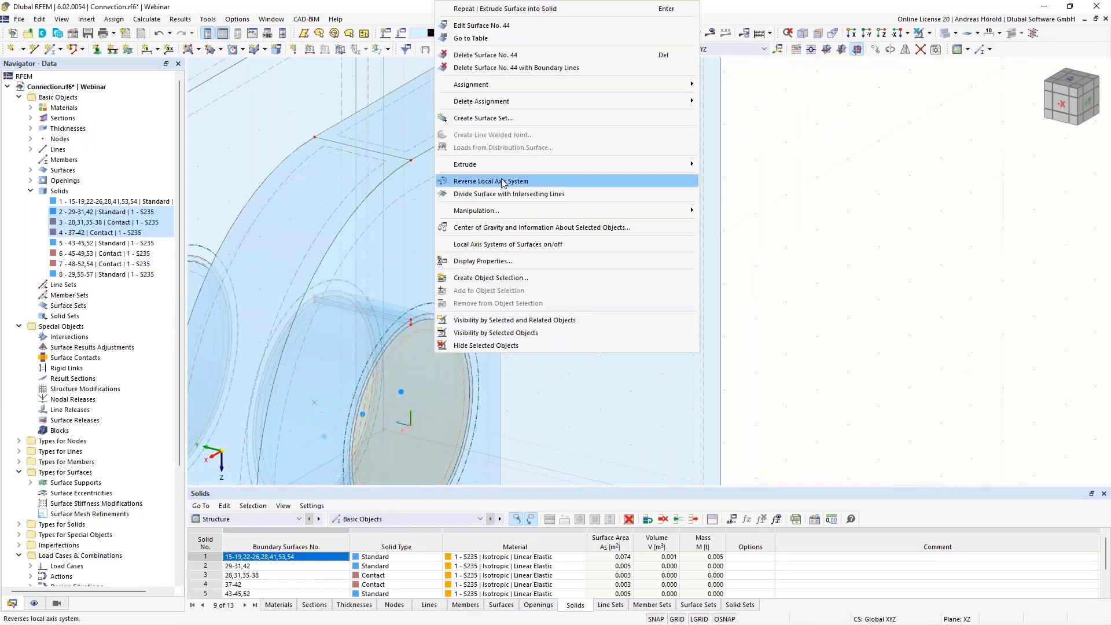
{"action": "mouse_move", "coordinate": [504, 168]}
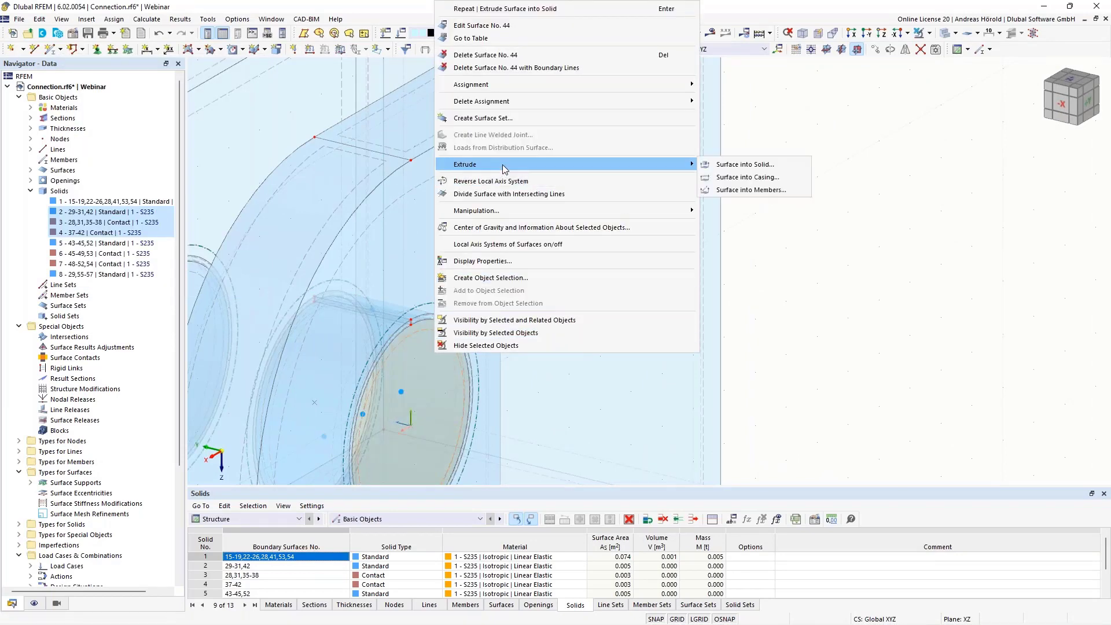
{"action": "left_click", "coordinate": [748, 165]}
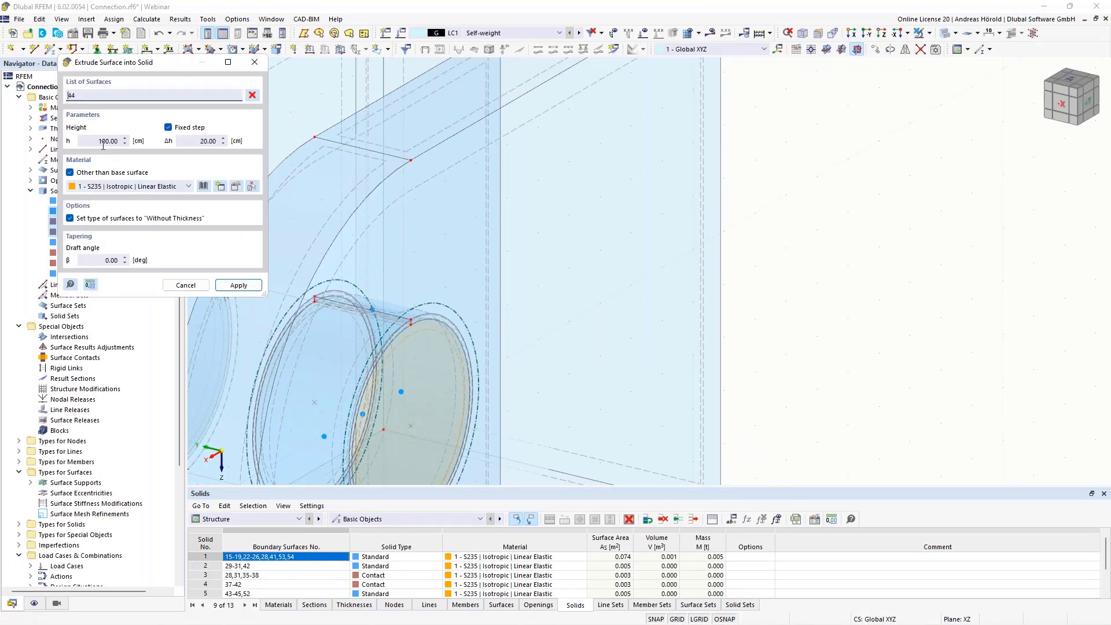
{"action": "scroll", "coordinate": [409, 266], "scroll_direction": "down", "scroll_amount": 3}
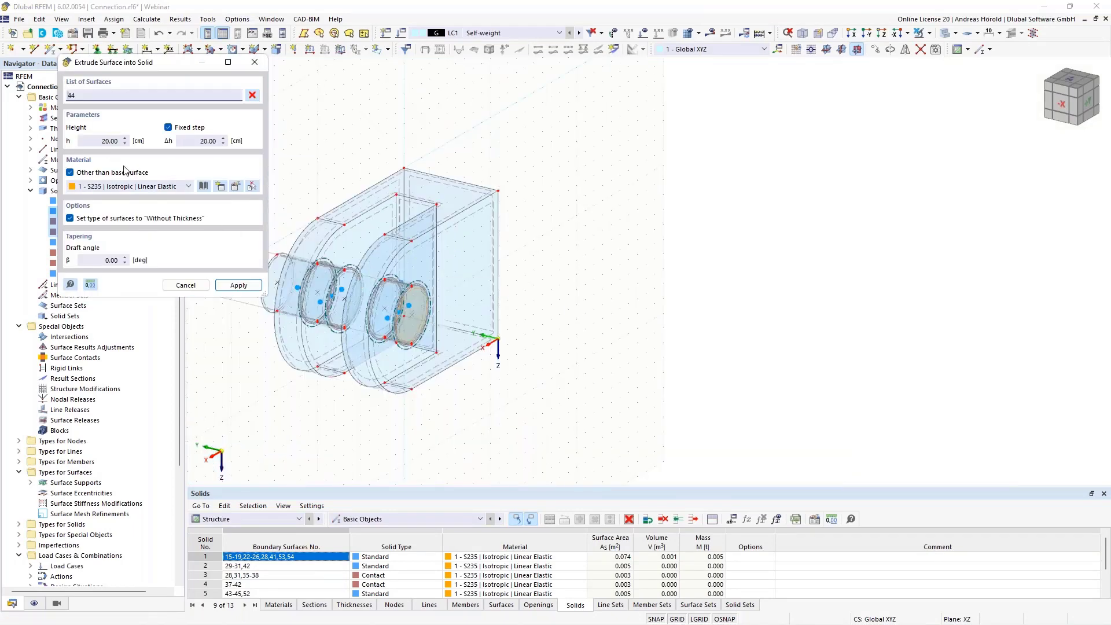
{"action": "left_click", "coordinate": [103, 142]}
{"action": "key", "text": "BackSpace"}
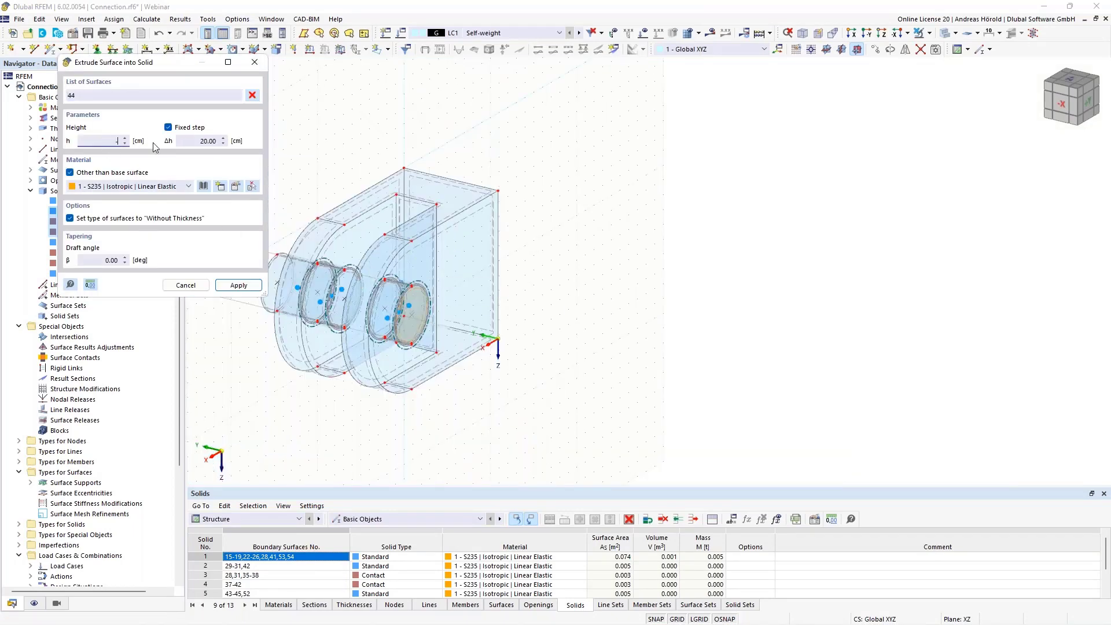
{"action": "key", "text": "Return"}
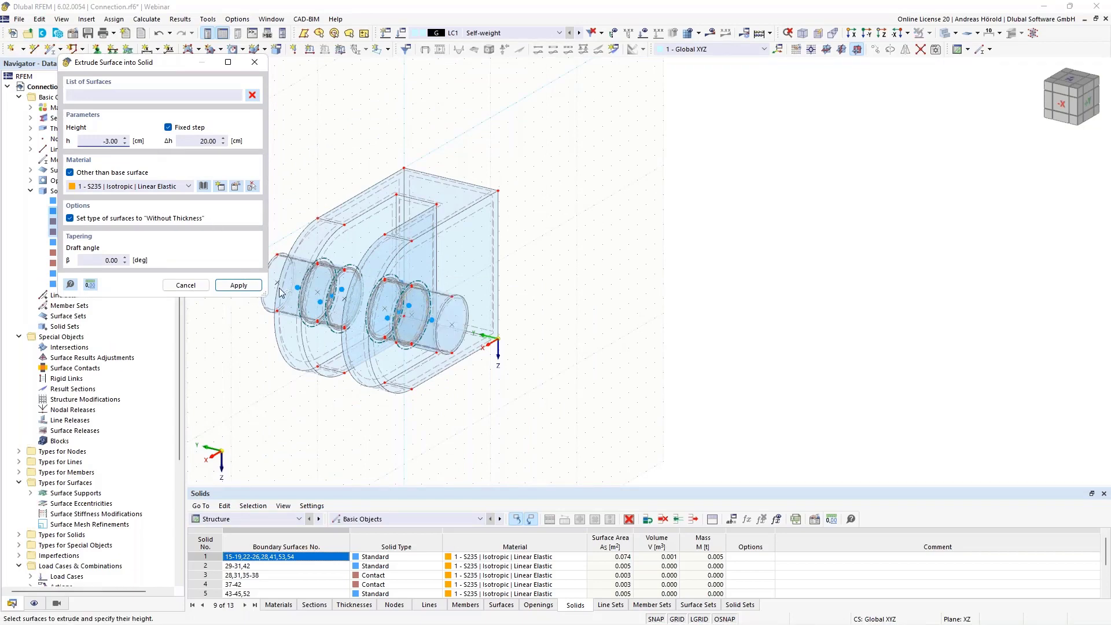
{"action": "scroll", "coordinate": [324, 261], "scroll_direction": "up", "scroll_amount": 4}
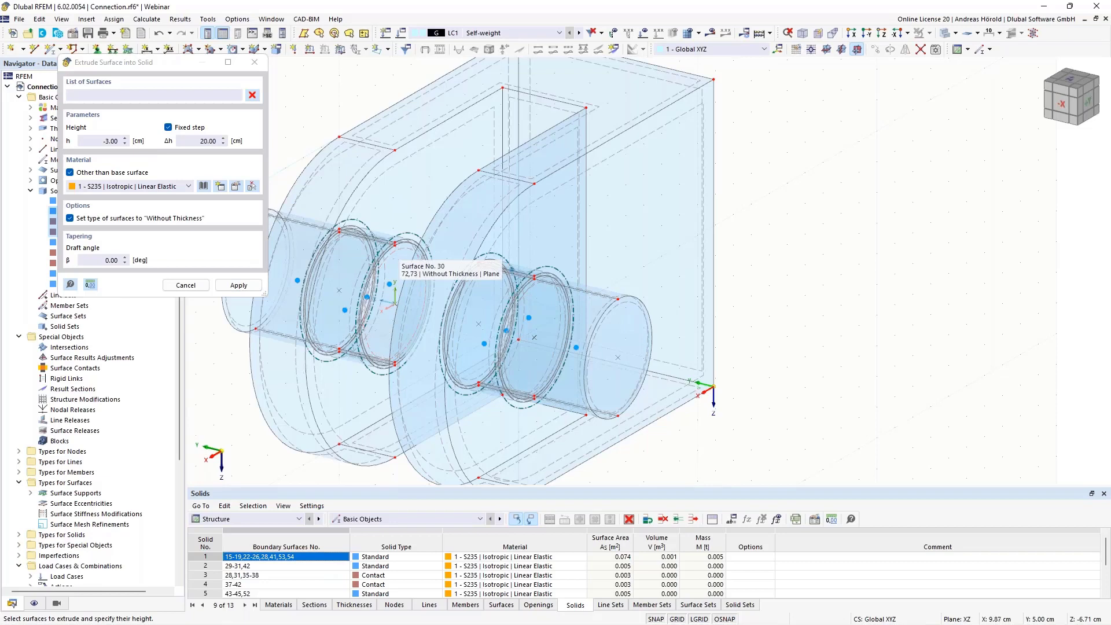
{"action": "key", "text": "Escape"}
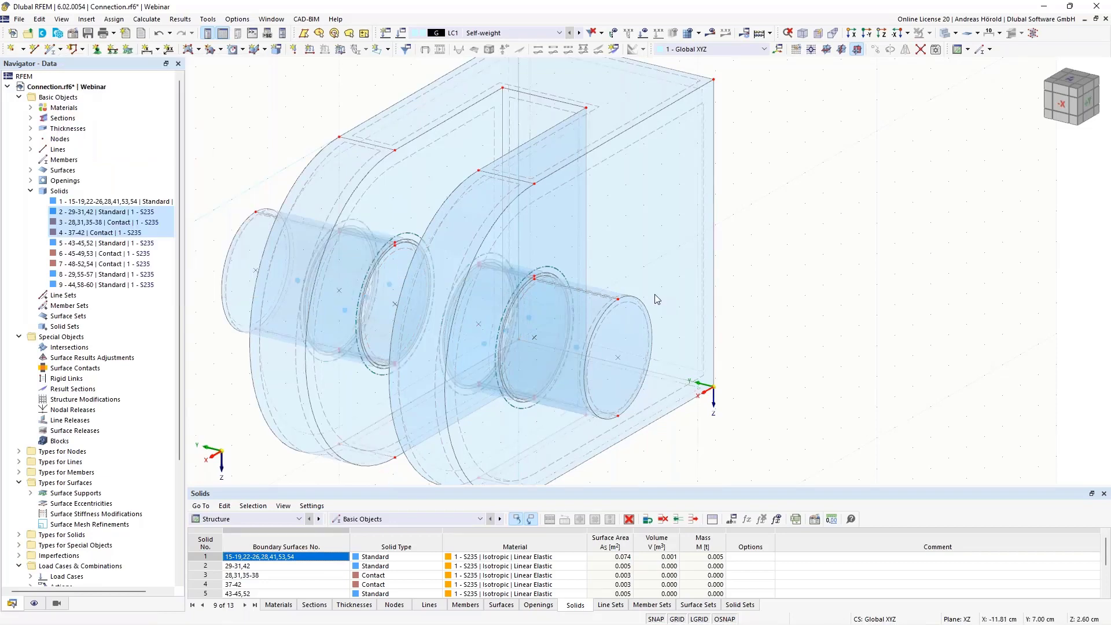
Step: Extrude surface 30, the first bolt segment's inner end face, into a solid with a height of -3 cm
{"action": "right_click", "coordinate": [406, 254]}
{"action": "mouse_move", "coordinate": [507, 422]}
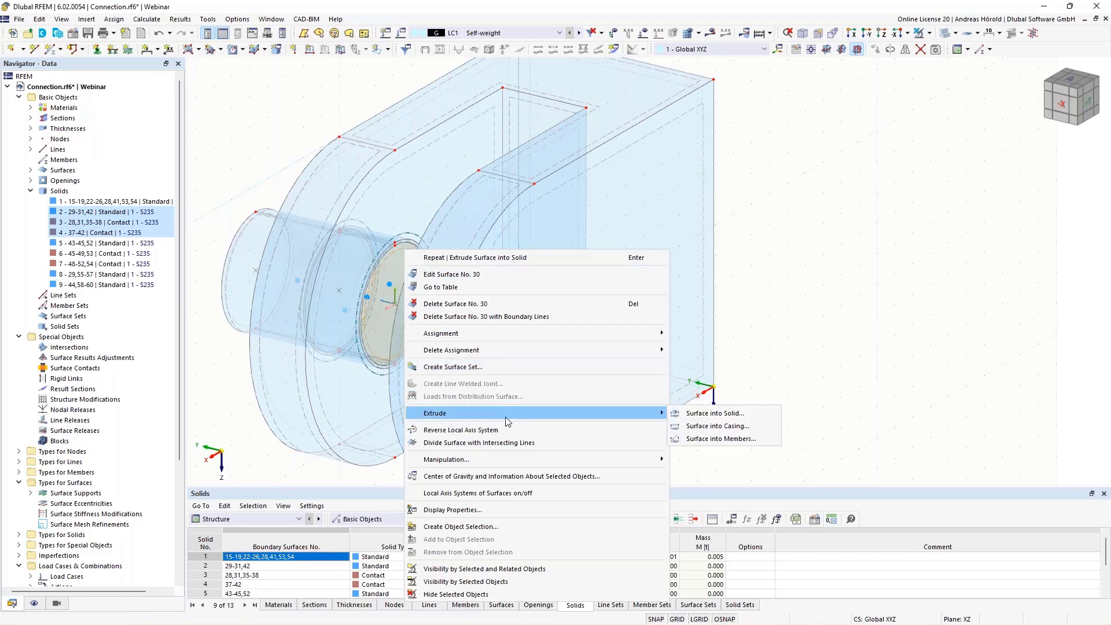
{"action": "left_click", "coordinate": [702, 418]}
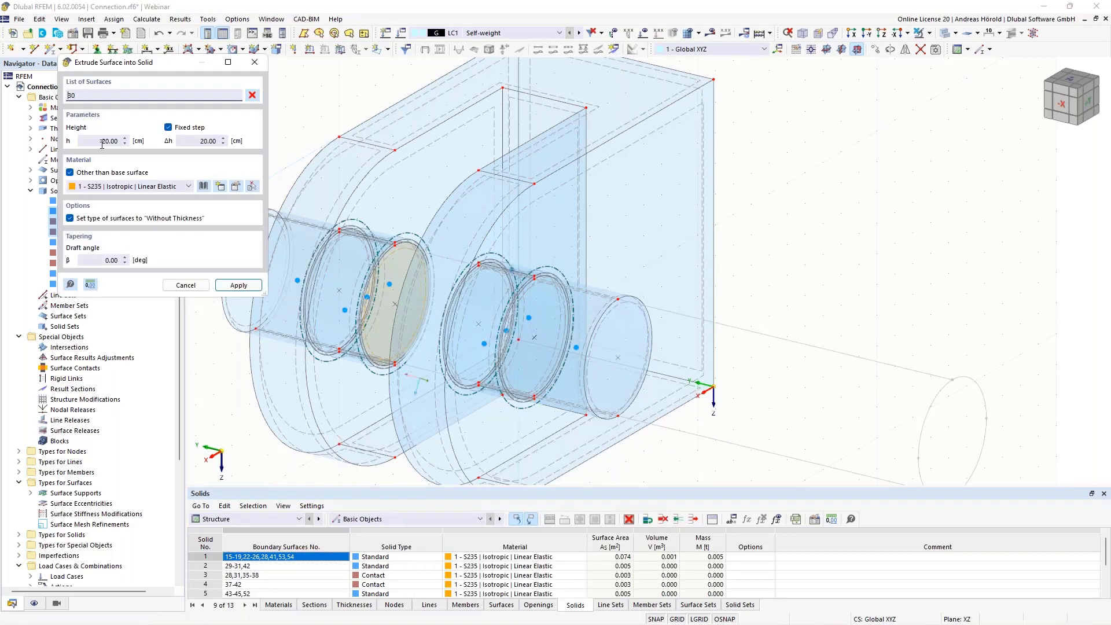
{"action": "left_click_drag", "start_coordinate": [105, 142], "coordinate": [151, 143]}
{"action": "key", "text": "BackSpace"}
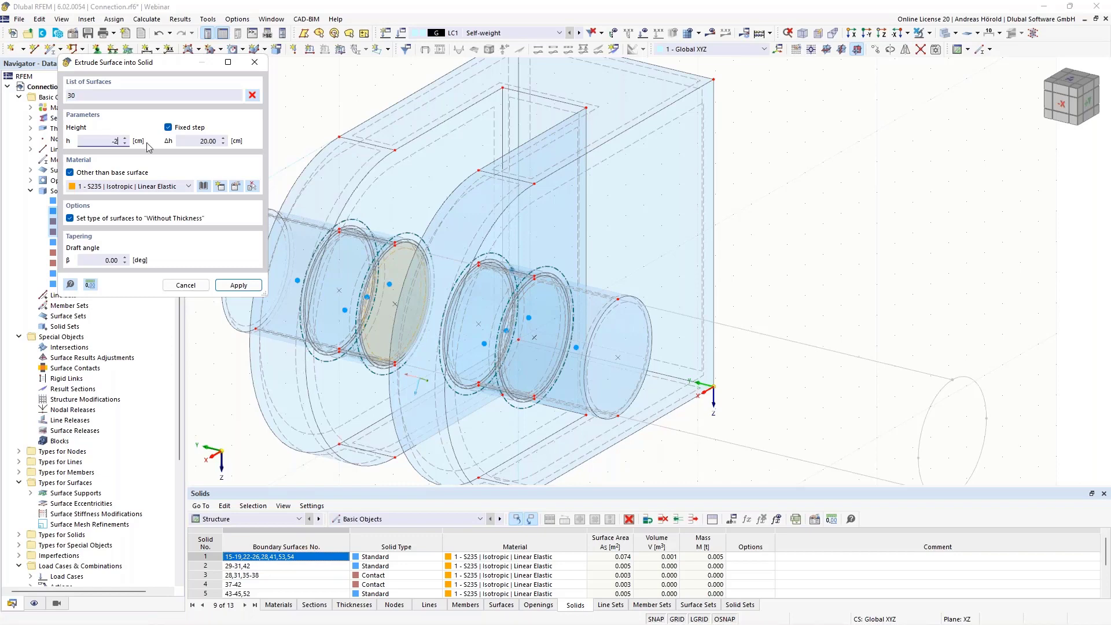
{"action": "left_click", "coordinate": [238, 286]}
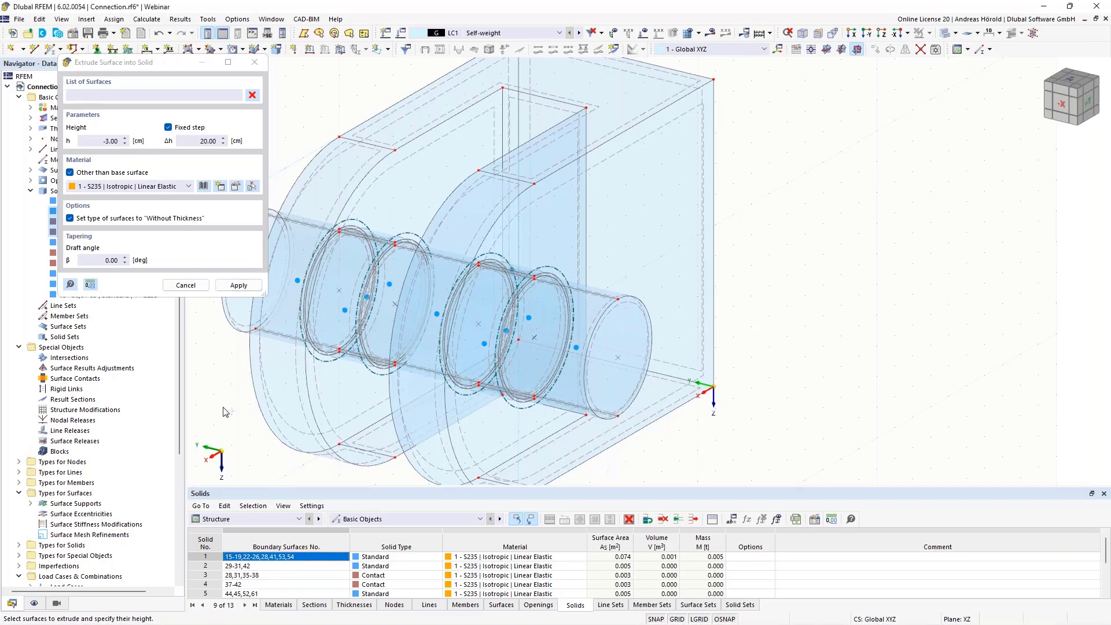
{"action": "key", "text": "Escape"}
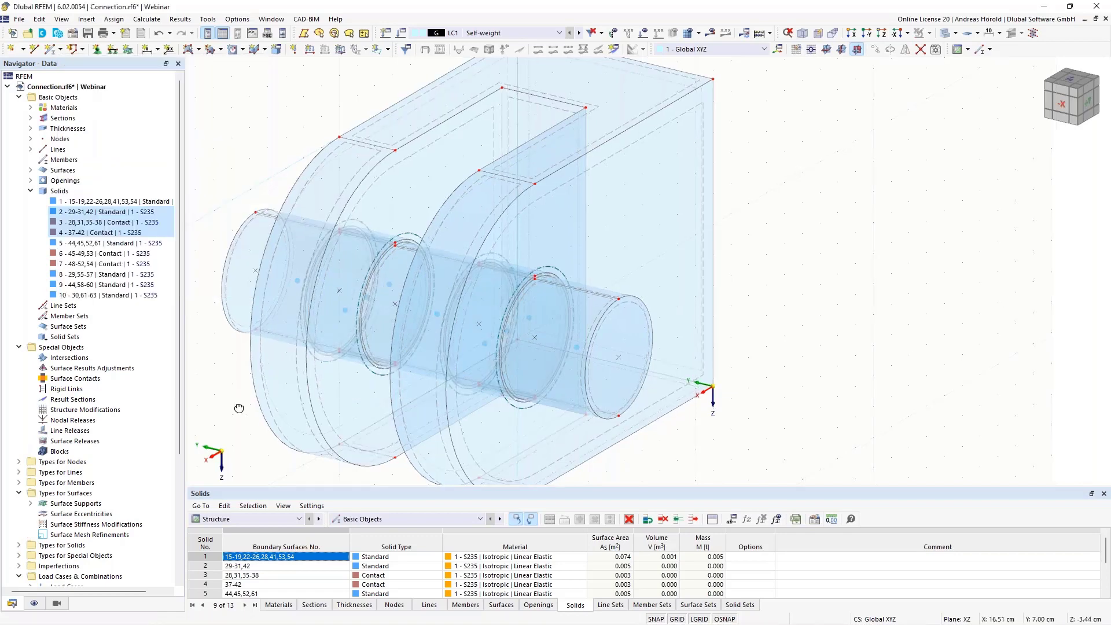
Step: Edit surface 17, the flat back face of the connection plate, and activate its support option
{"action": "middle_click_drag", "start_coordinate": [508, 386], "coordinate": [771, 370], "text": "ctrl"}
{"action": "scroll", "coordinate": [771, 371], "scroll_direction": "up", "scroll_amount": 2}
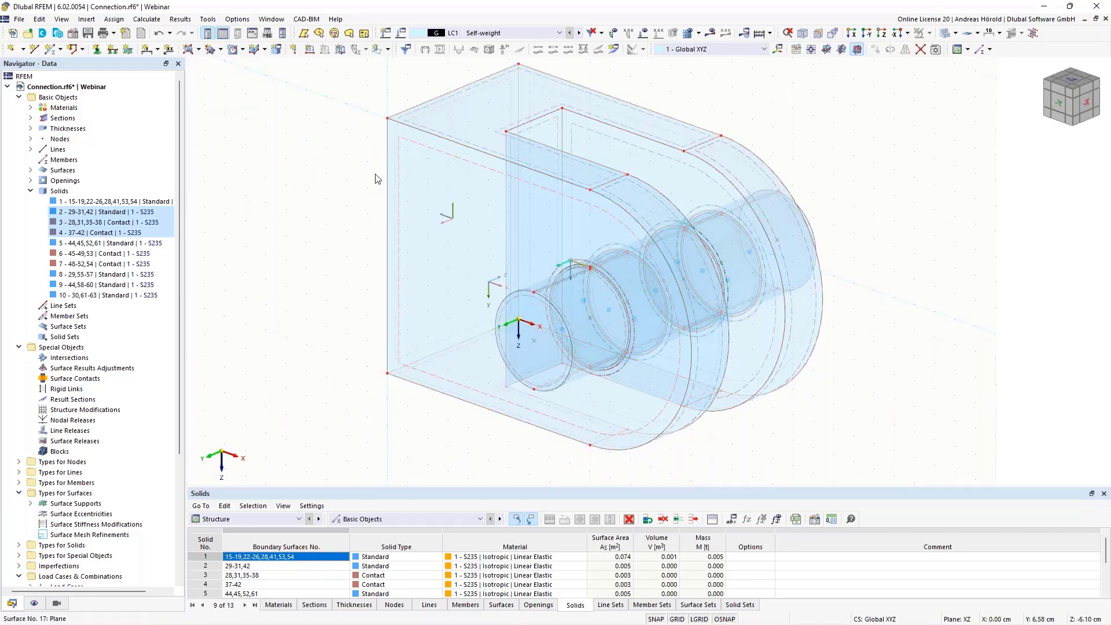
{"action": "scroll", "coordinate": [354, 351], "scroll_direction": "up", "scroll_amount": 5}
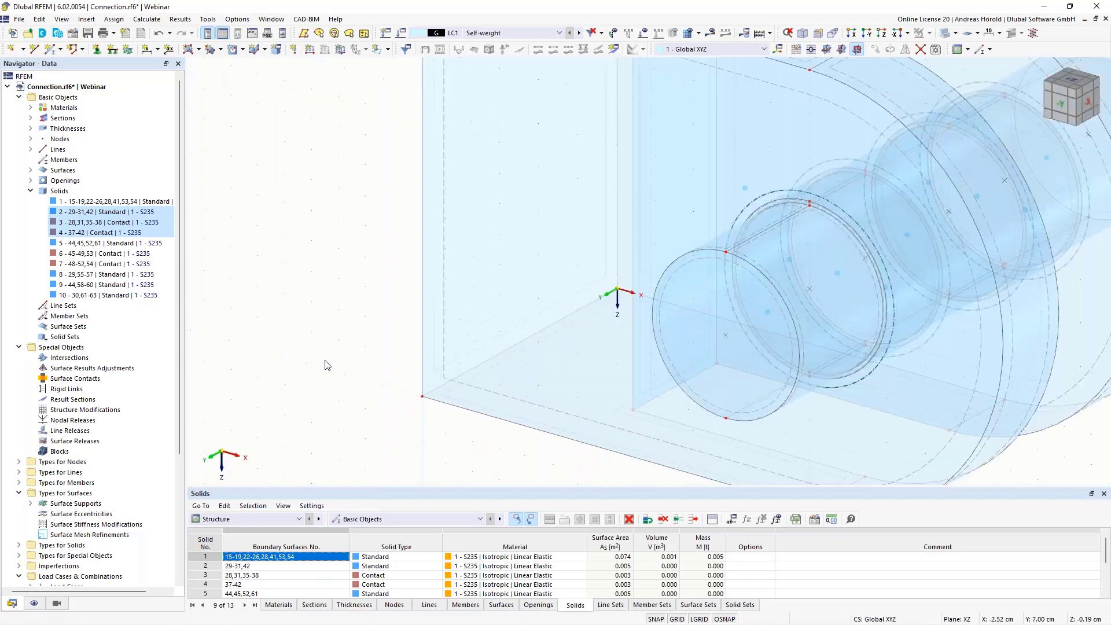
{"action": "right_click", "coordinate": [435, 329]}
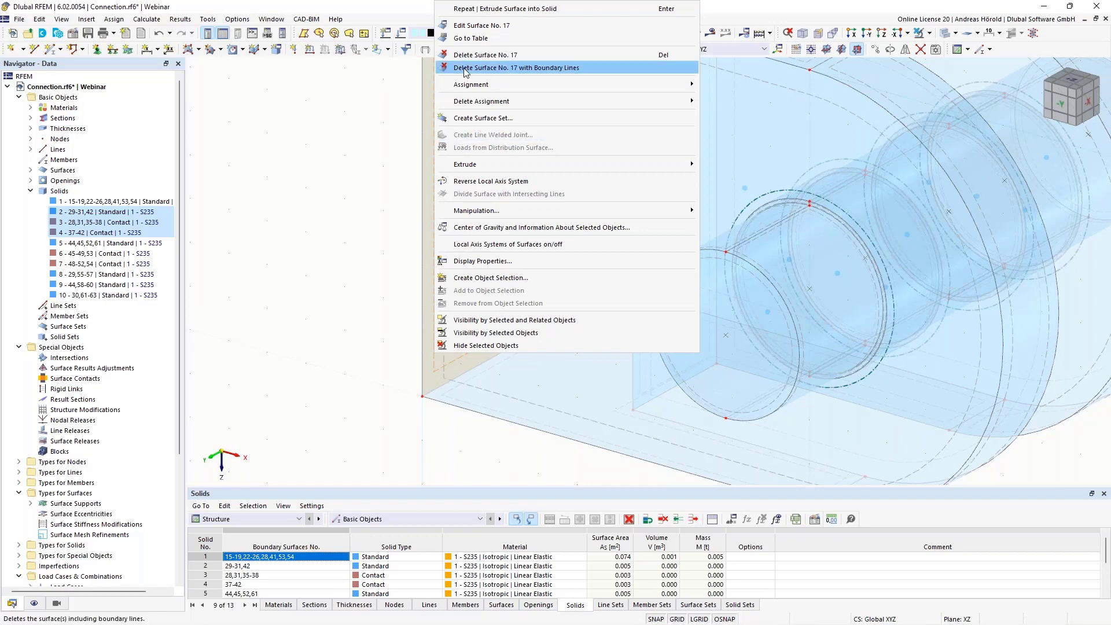
{"action": "left_click", "coordinate": [478, 26]}
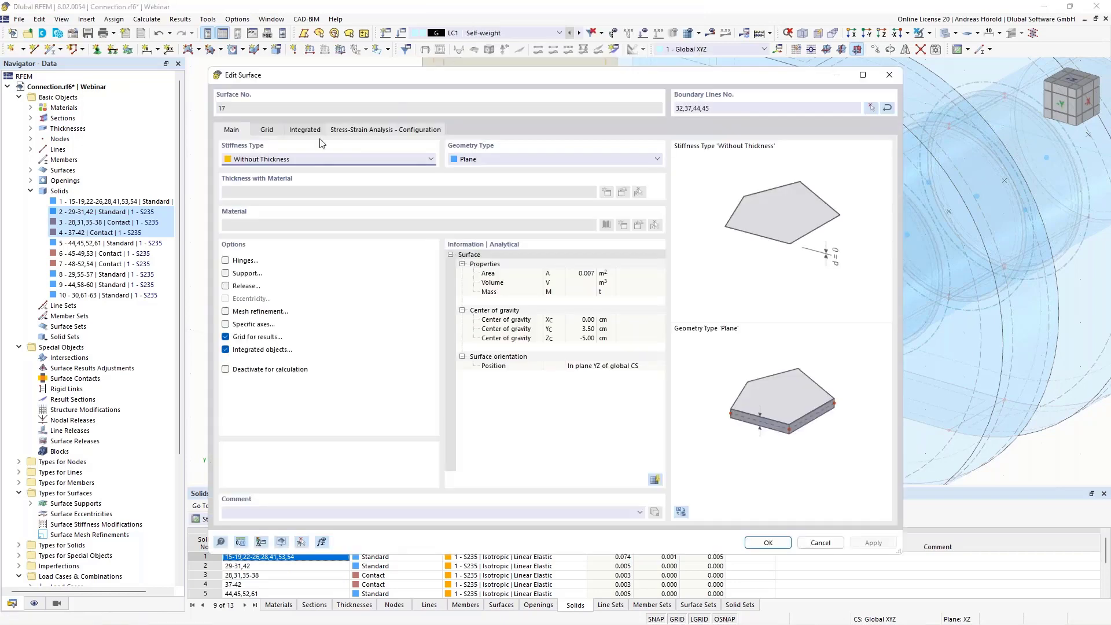
{"action": "left_click", "coordinate": [226, 273]}
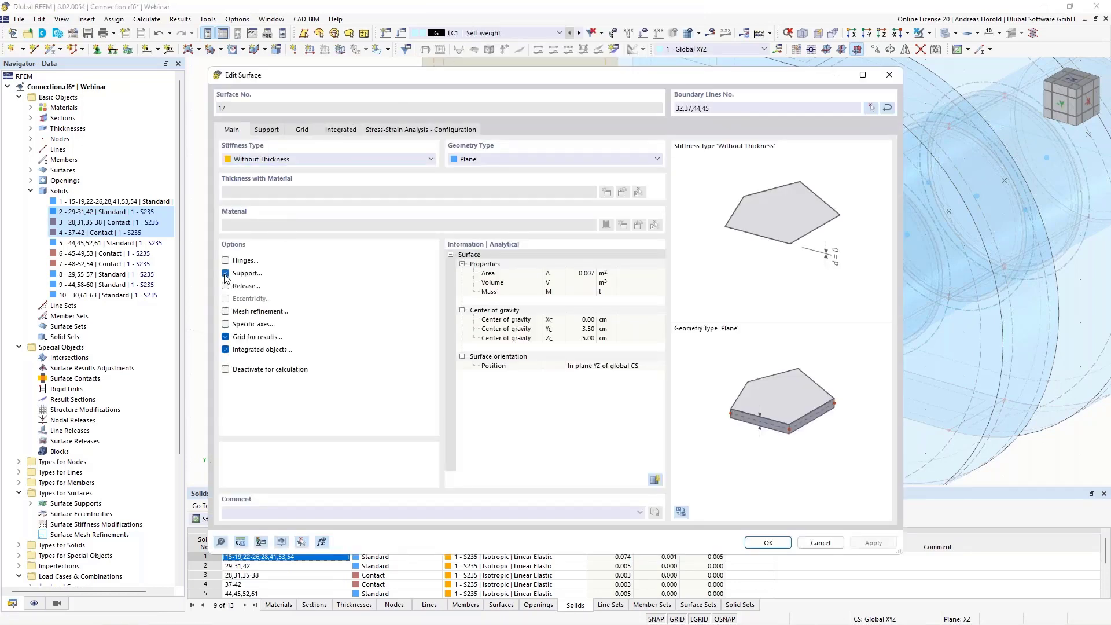
{"action": "left_click", "coordinate": [265, 131]}
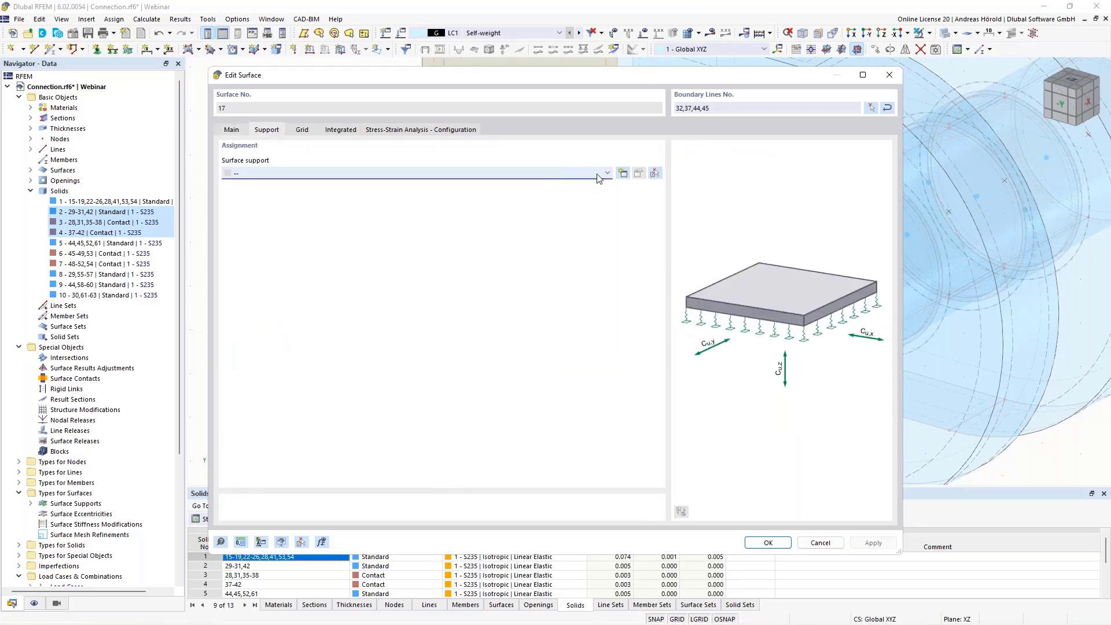
Step: Create a new surface support fixed in ux, uy and uz and assign it to surface 17
{"action": "left_click", "coordinate": [623, 173]}
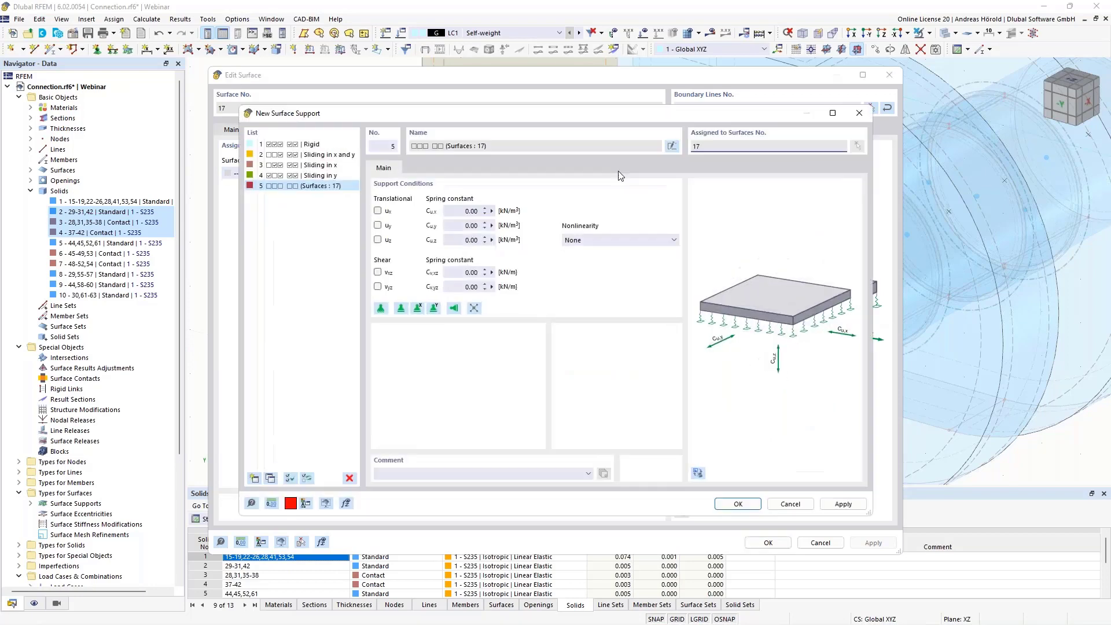
{"action": "left_click", "coordinate": [377, 241]}
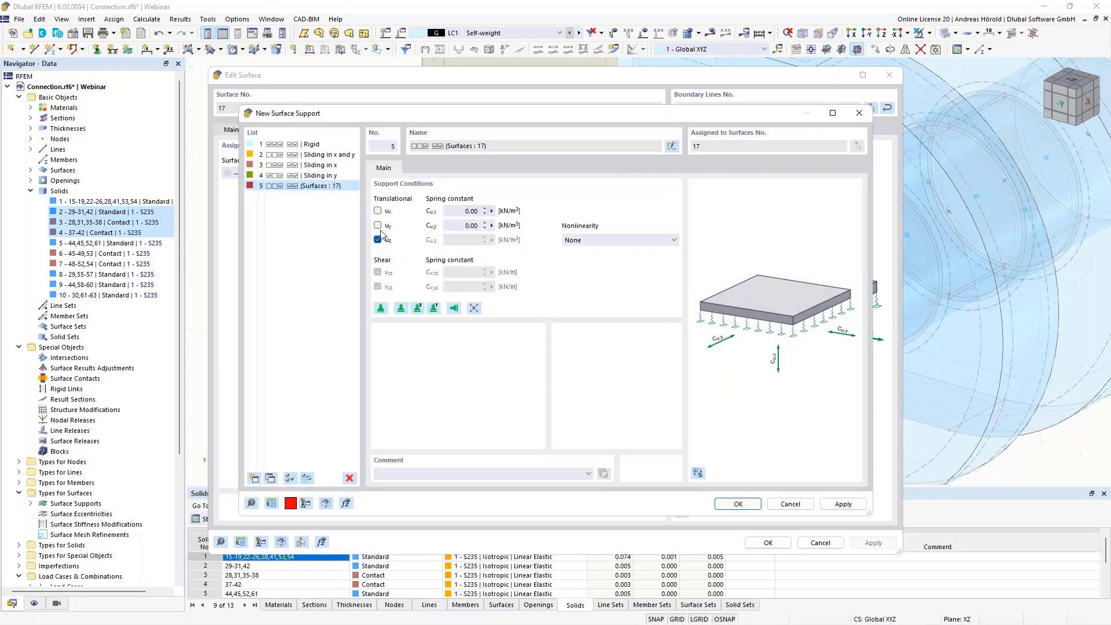
{"action": "left_click", "coordinate": [377, 225]}
{"action": "left_click", "coordinate": [379, 211]}
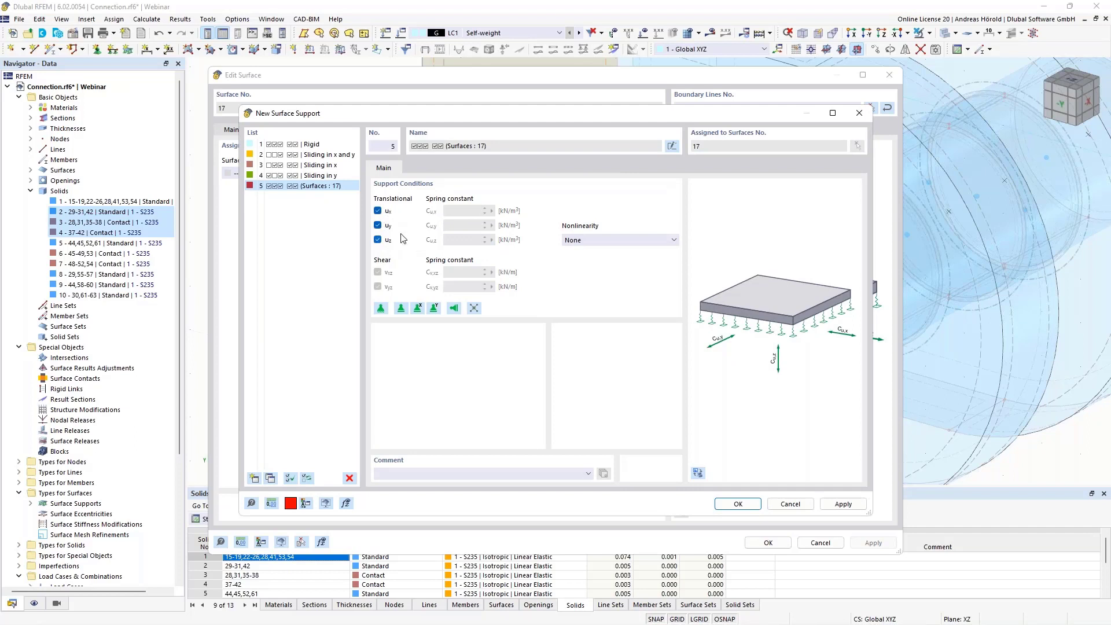
{"action": "left_click", "coordinate": [739, 504]}
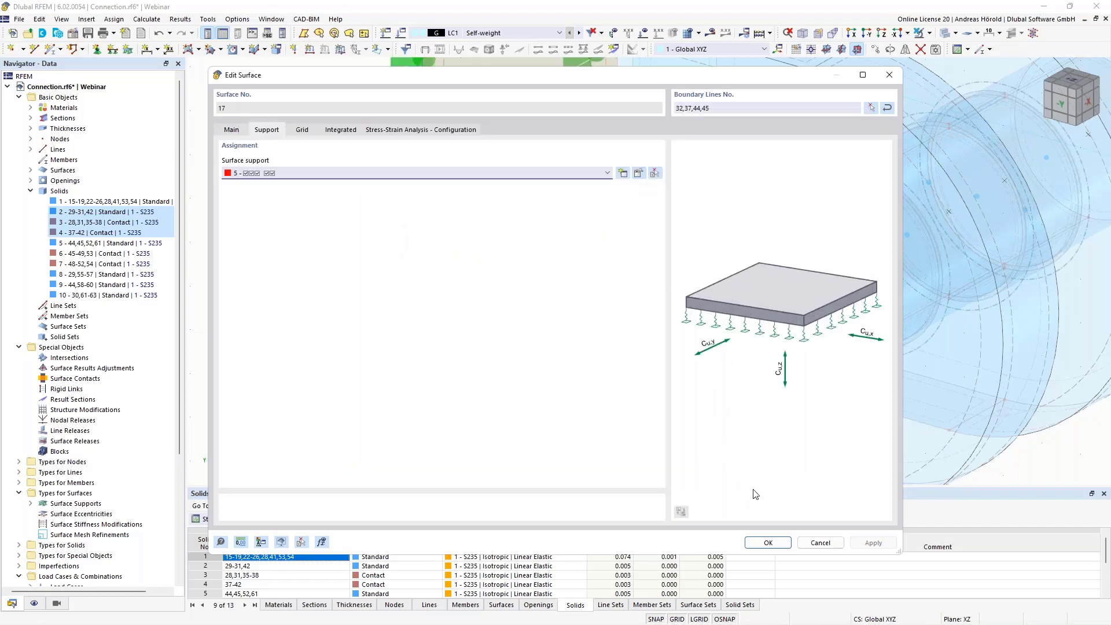
{"action": "left_click", "coordinate": [768, 542]}
{"action": "scroll", "coordinate": [485, 367], "scroll_direction": "down", "scroll_amount": 2}
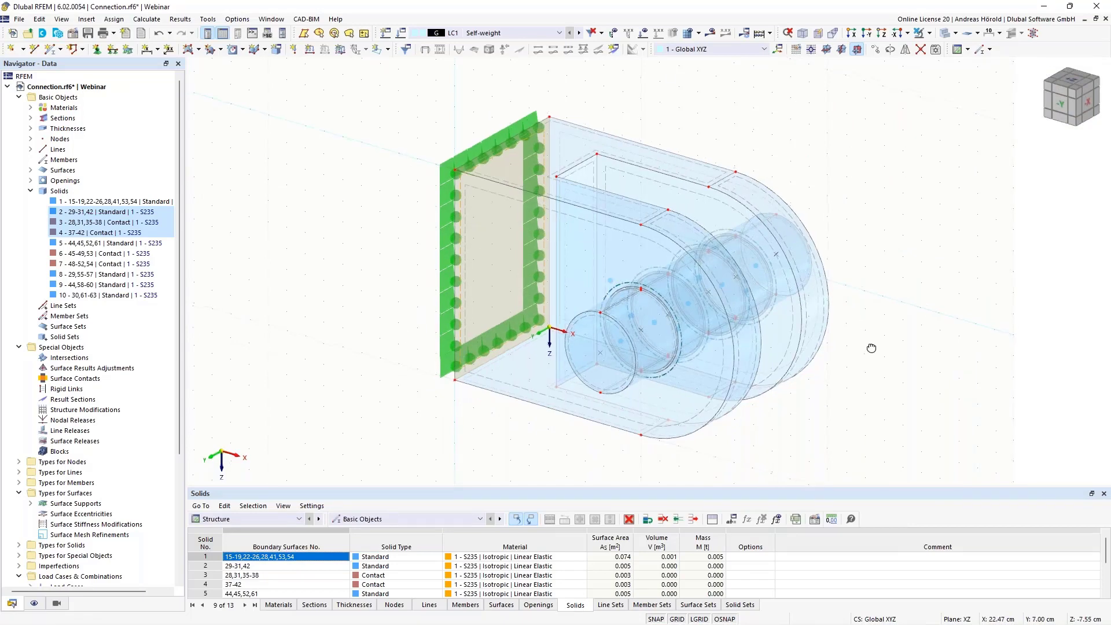
Step: Calculate load case LC1 - Self-weight and switch off the surface results display
{"action": "middle_click_drag", "start_coordinate": [755, 273], "coordinate": [891, 295], "text": "ctrl"}
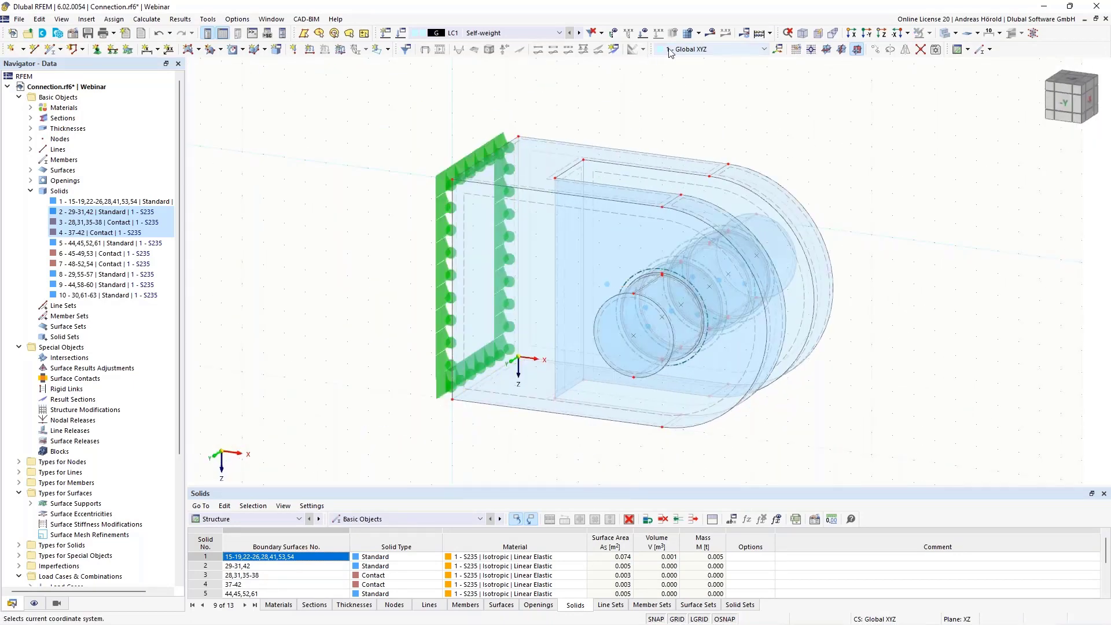
{"action": "left_click", "coordinate": [710, 32]}
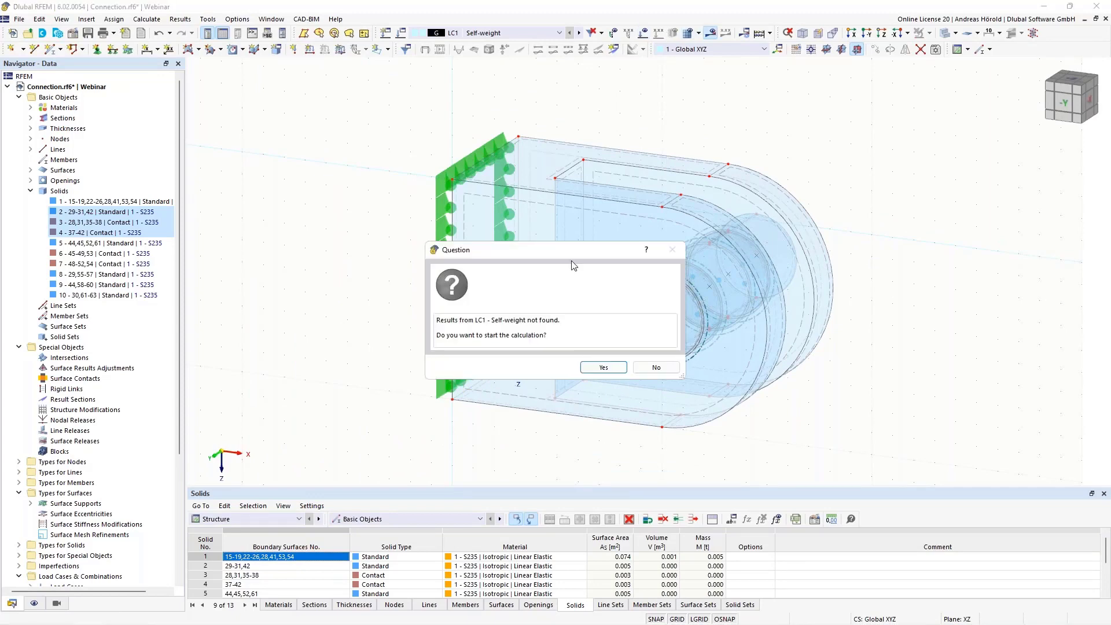
{"action": "left_click", "coordinate": [586, 366]}
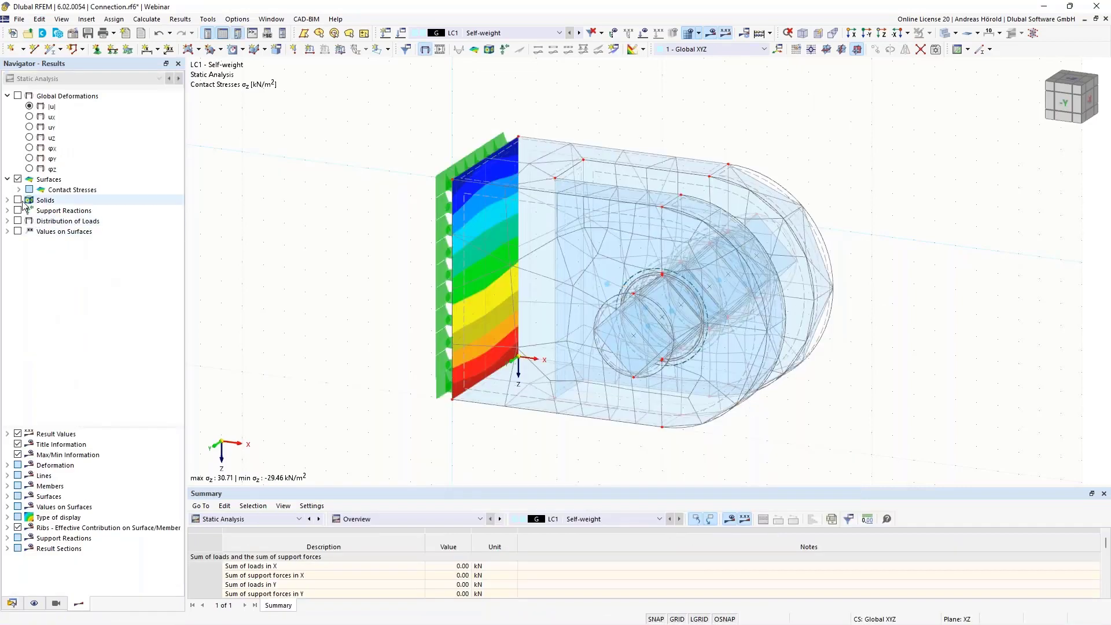
{"action": "left_click", "coordinate": [18, 180]}
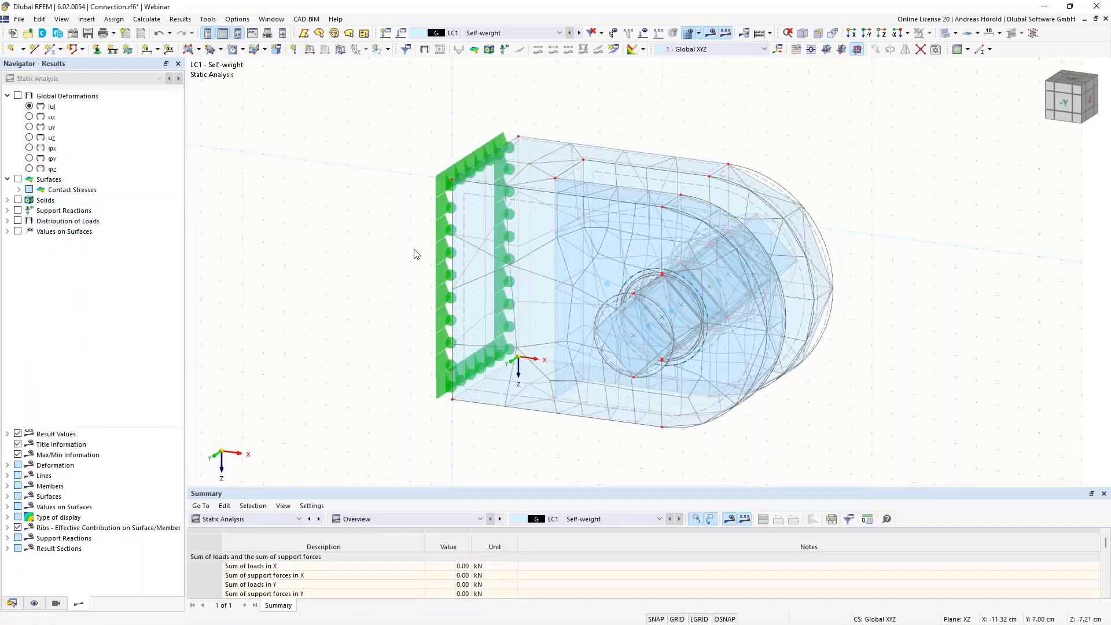
{"action": "scroll", "coordinate": [562, 270], "scroll_direction": "up", "scroll_amount": 1}
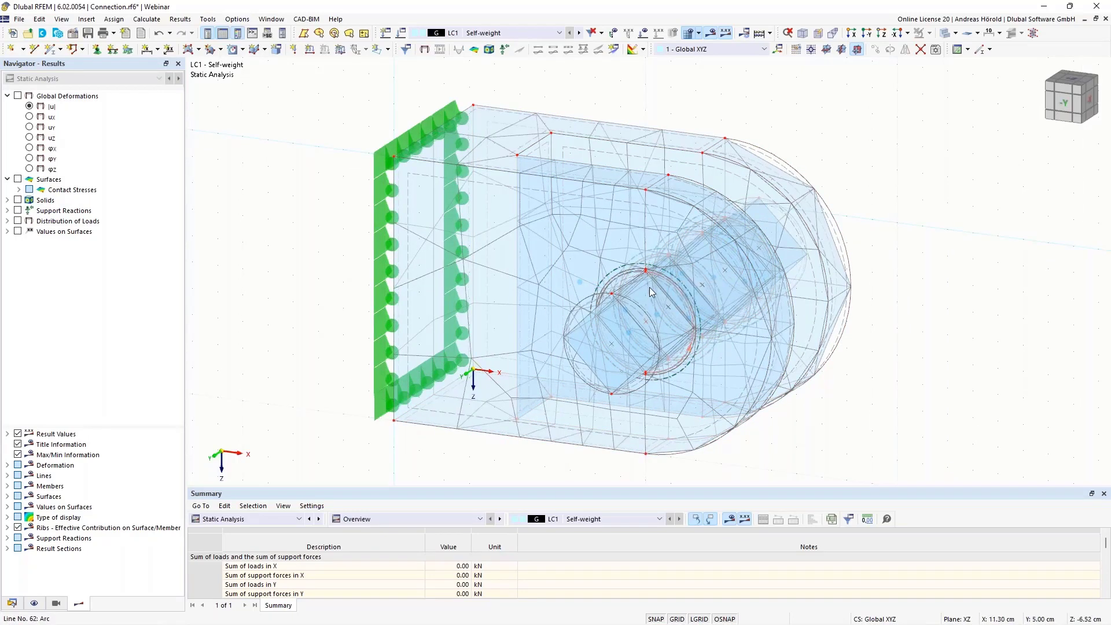
Step: Display the mesh quality on the model and show the Mesh Quality overview for surfaces and solids
{"action": "left_click", "coordinate": [34, 604]}
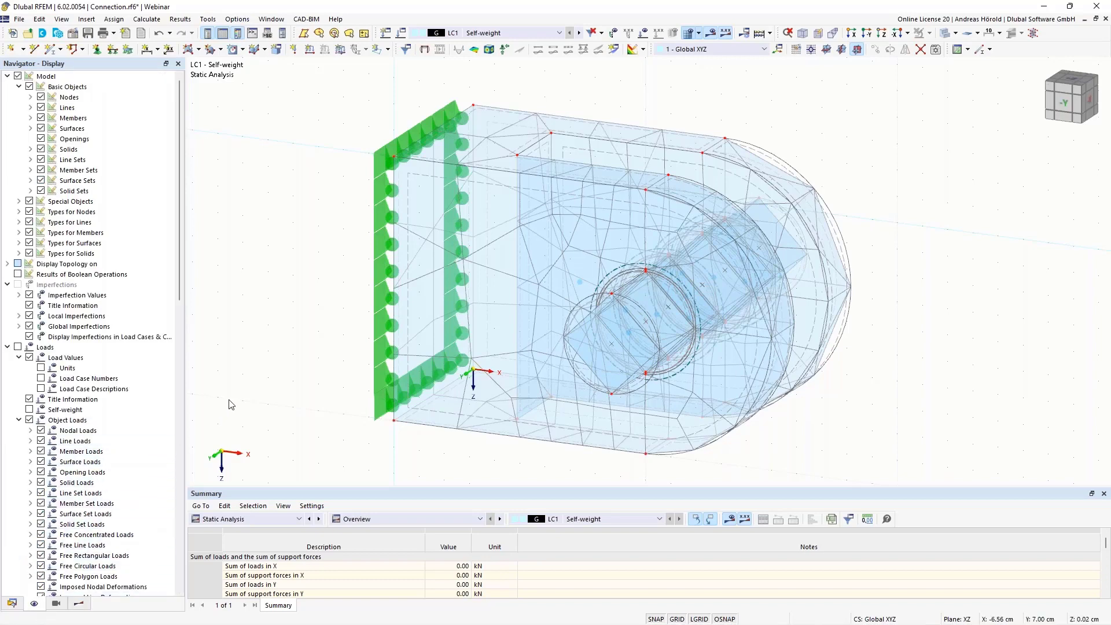
{"action": "scroll", "coordinate": [112, 445], "scroll_direction": "down", "scroll_amount": 8}
{"action": "scroll", "coordinate": [113, 447], "scroll_direction": "down", "scroll_amount": 6}
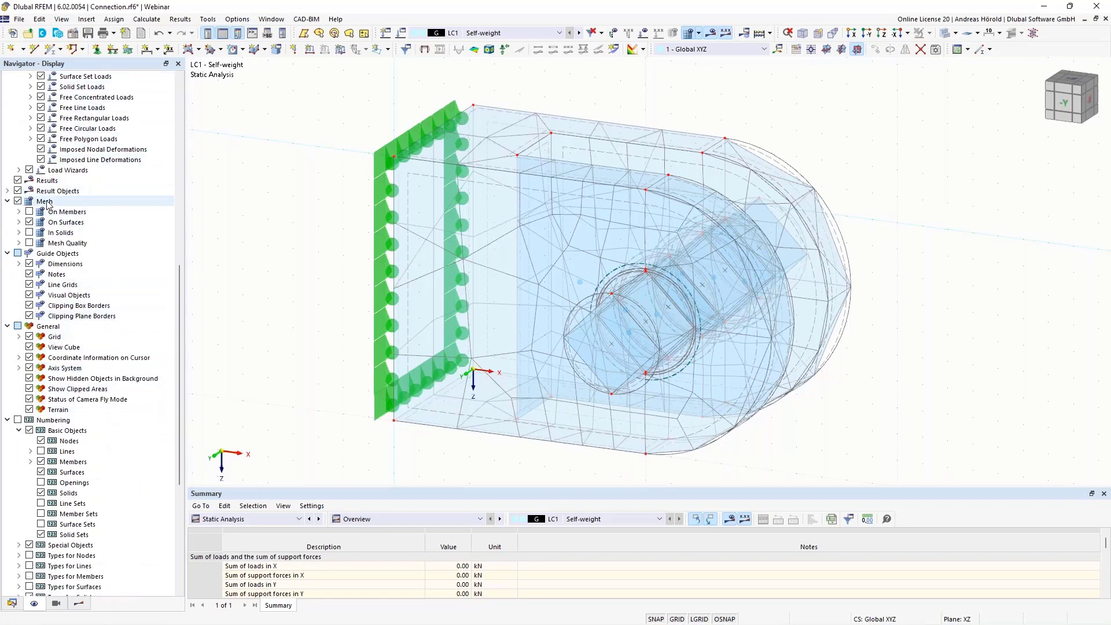
{"action": "left_click", "coordinate": [18, 201]}
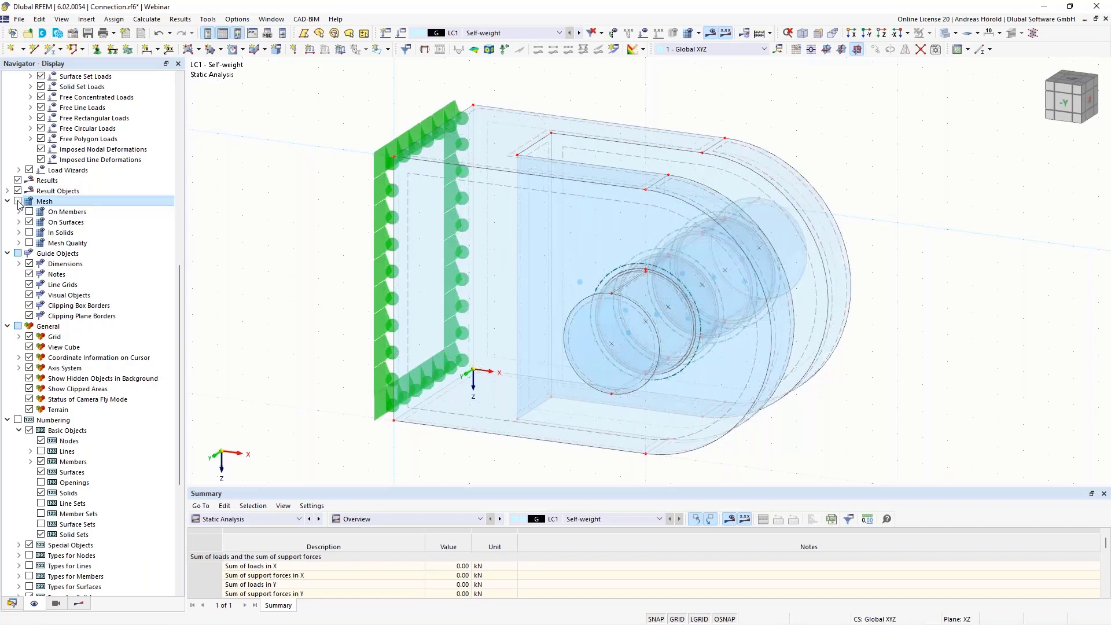
{"action": "left_click", "coordinate": [18, 201]}
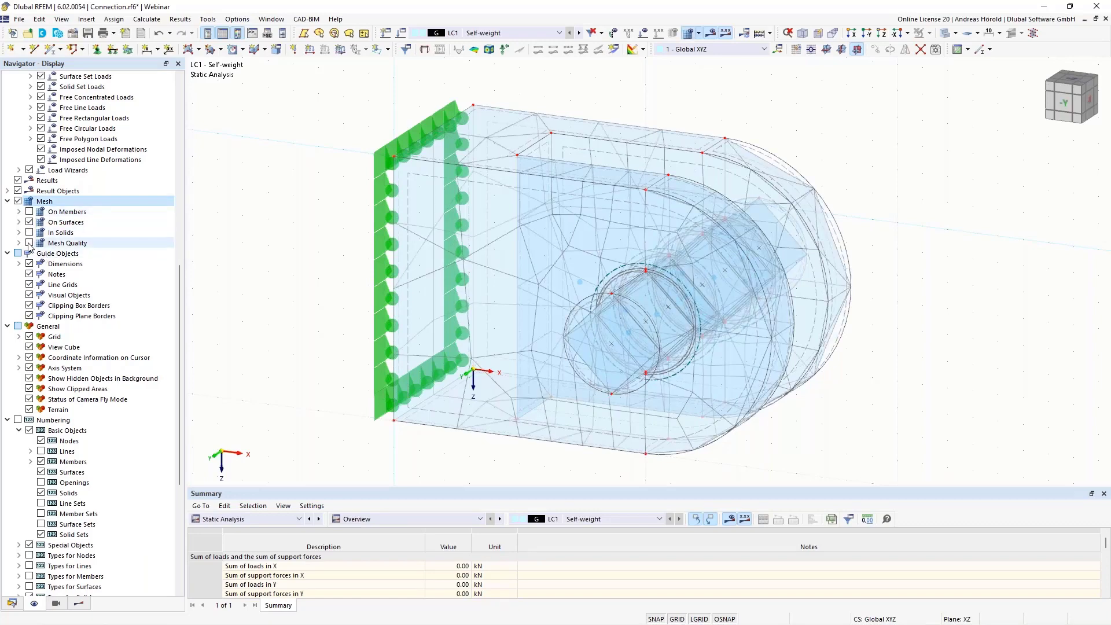
{"action": "left_click", "coordinate": [28, 243]}
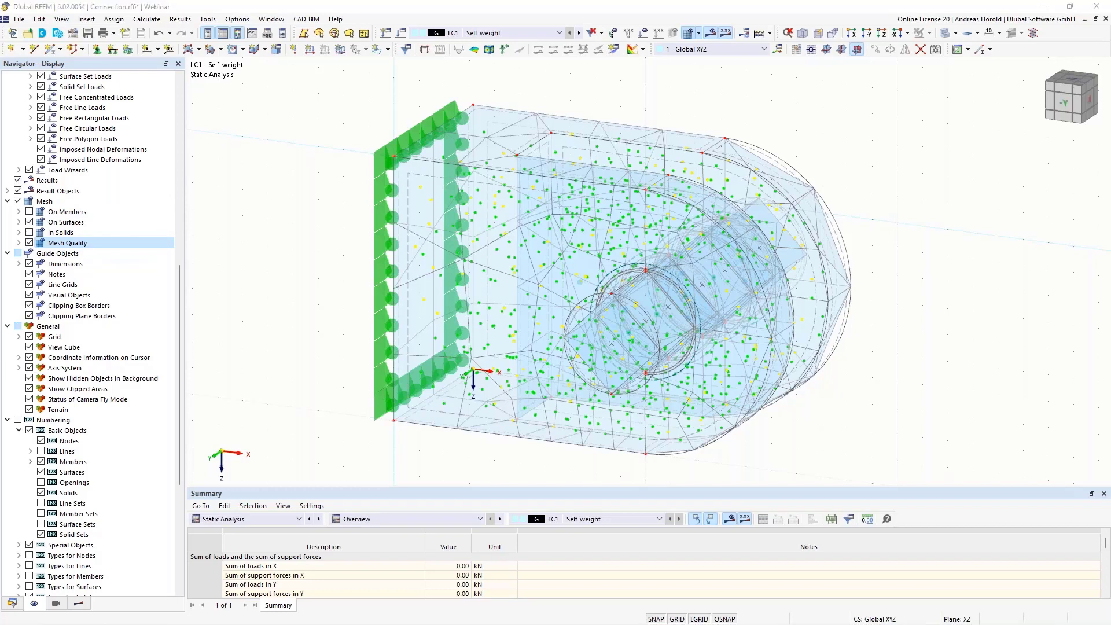
{"action": "left_click_drag", "start_coordinate": [351, 36], "coordinate": [971, 162]}
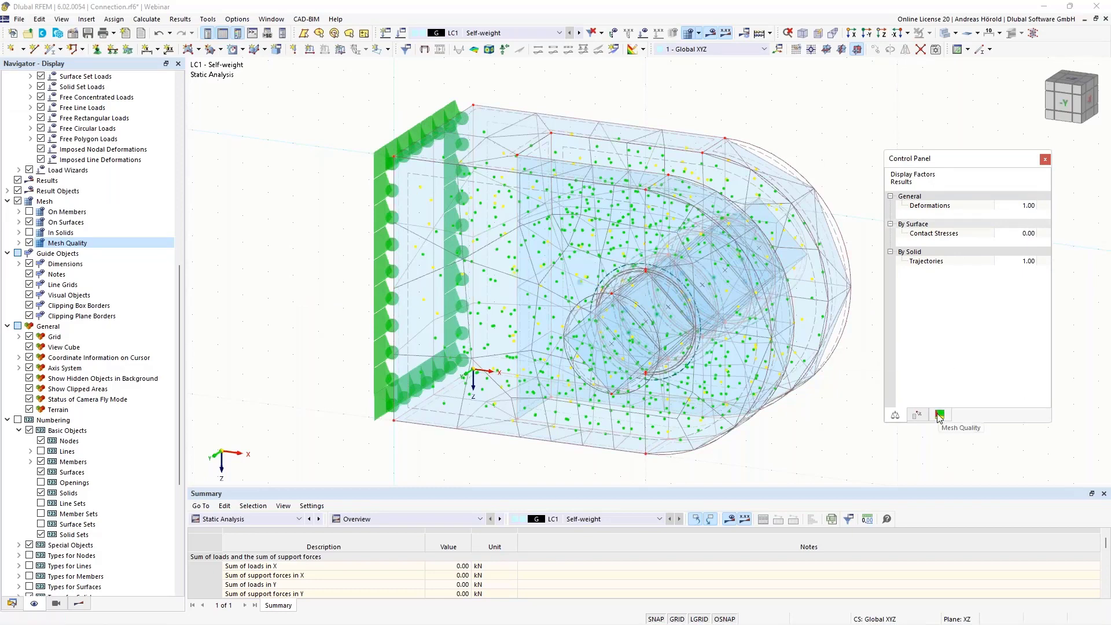
{"action": "left_click", "coordinate": [940, 416]}
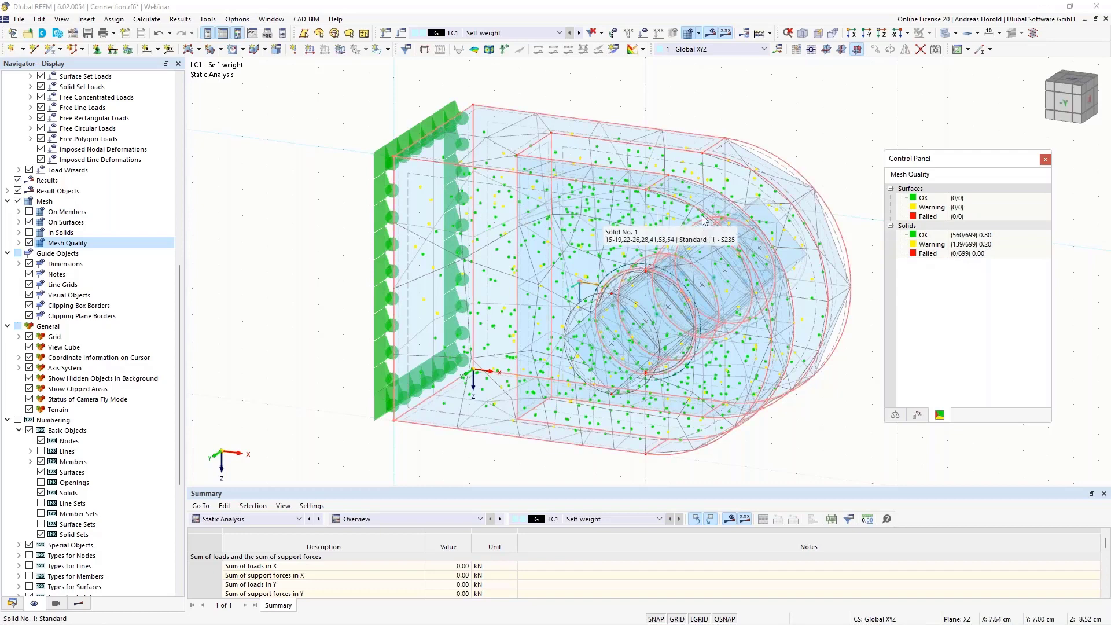
Step: Set the target length of finite elements to 1 cm, check the quality criteria for solids and regenerate the mesh
{"action": "left_click", "coordinate": [699, 34]}
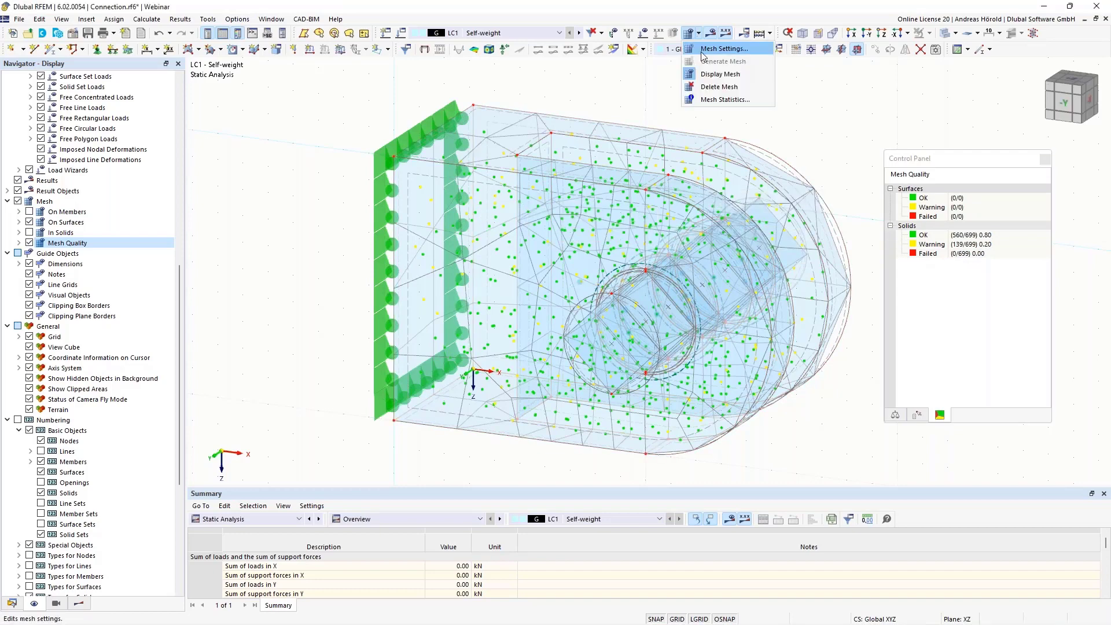
{"action": "left_click", "coordinate": [723, 48]}
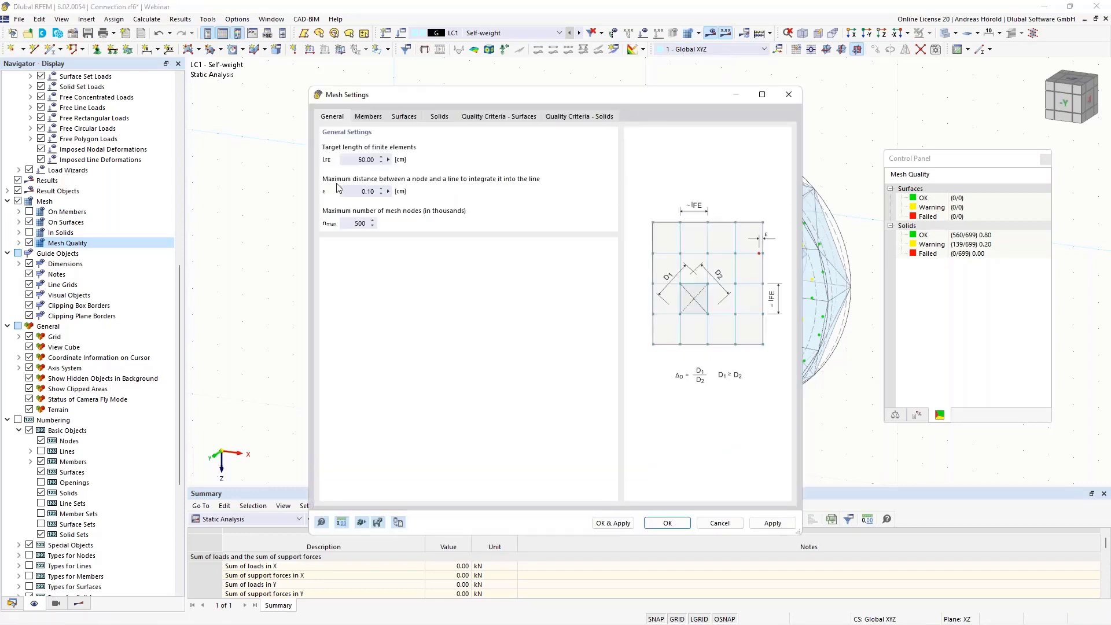
{"action": "double_click", "coordinate": [361, 159]}
{"action": "type", "text": "1"}
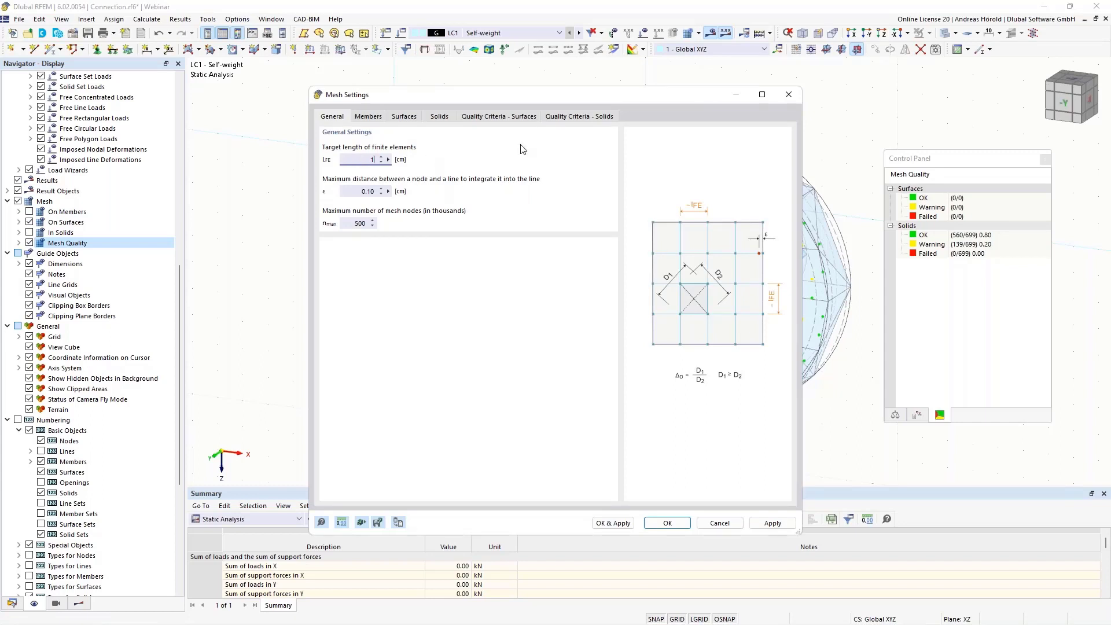
{"action": "left_click", "coordinate": [567, 118]}
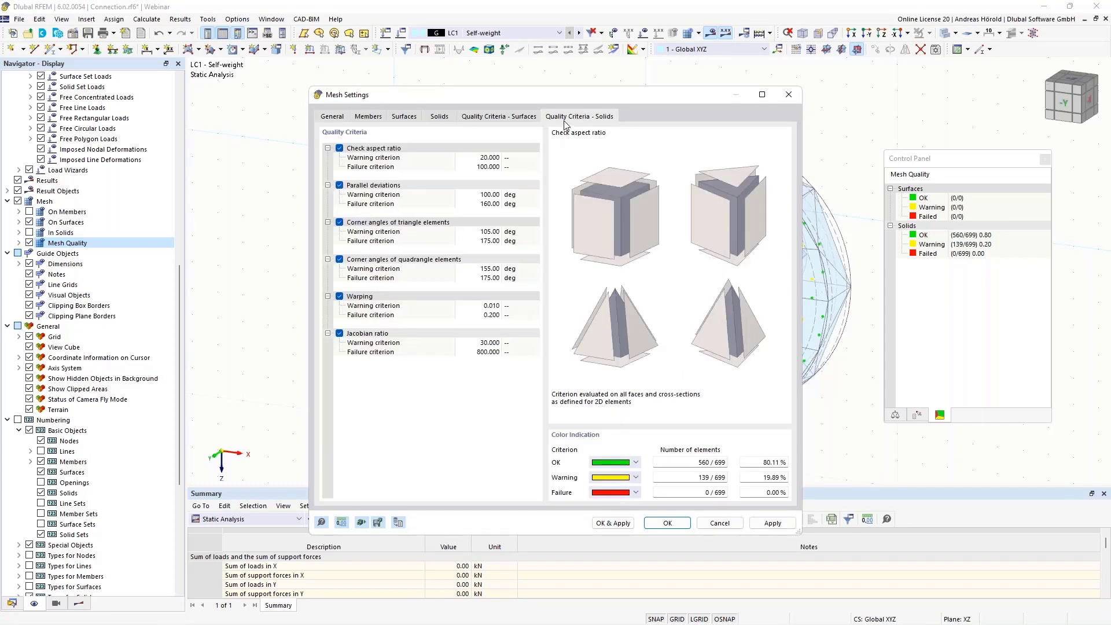
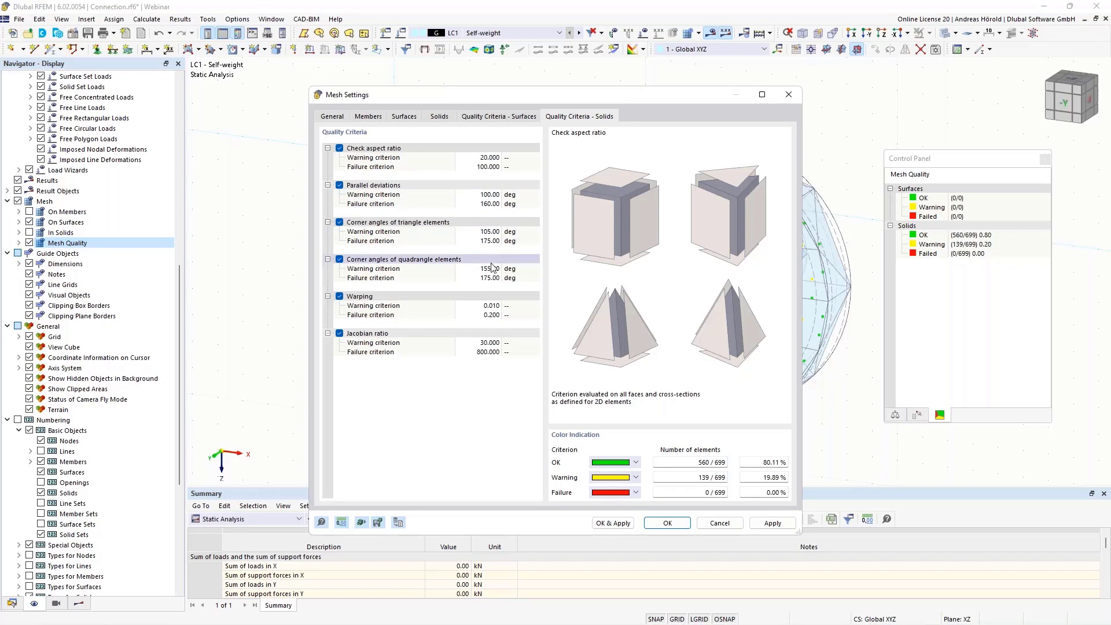
{"action": "left_click", "coordinate": [611, 523]}
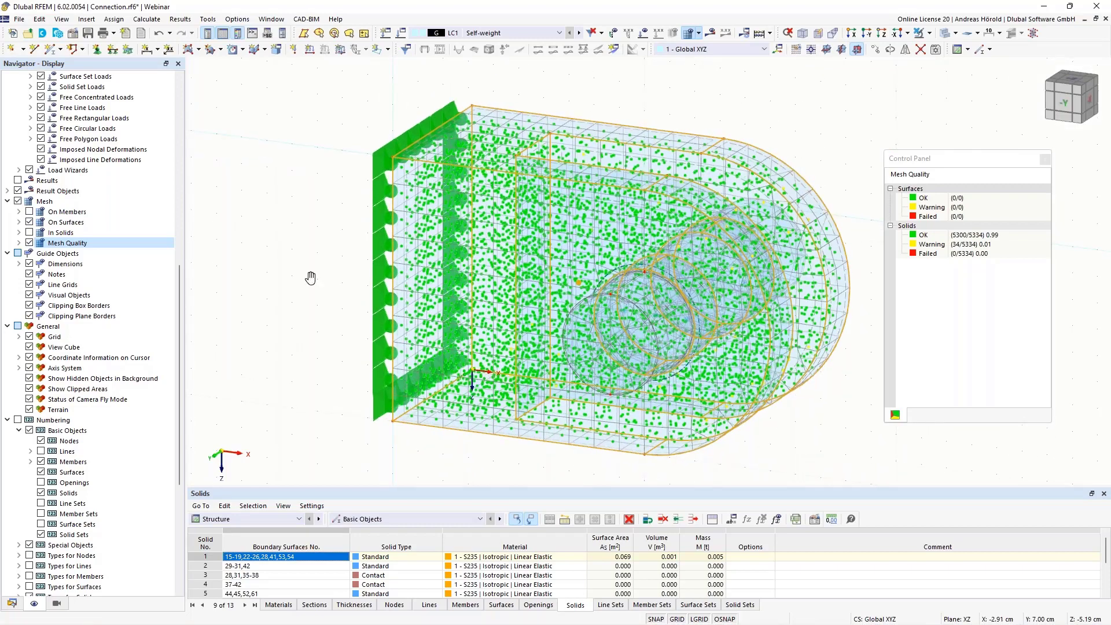
{"action": "middle_click_drag", "start_coordinate": [322, 279], "coordinate": [258, 280]}
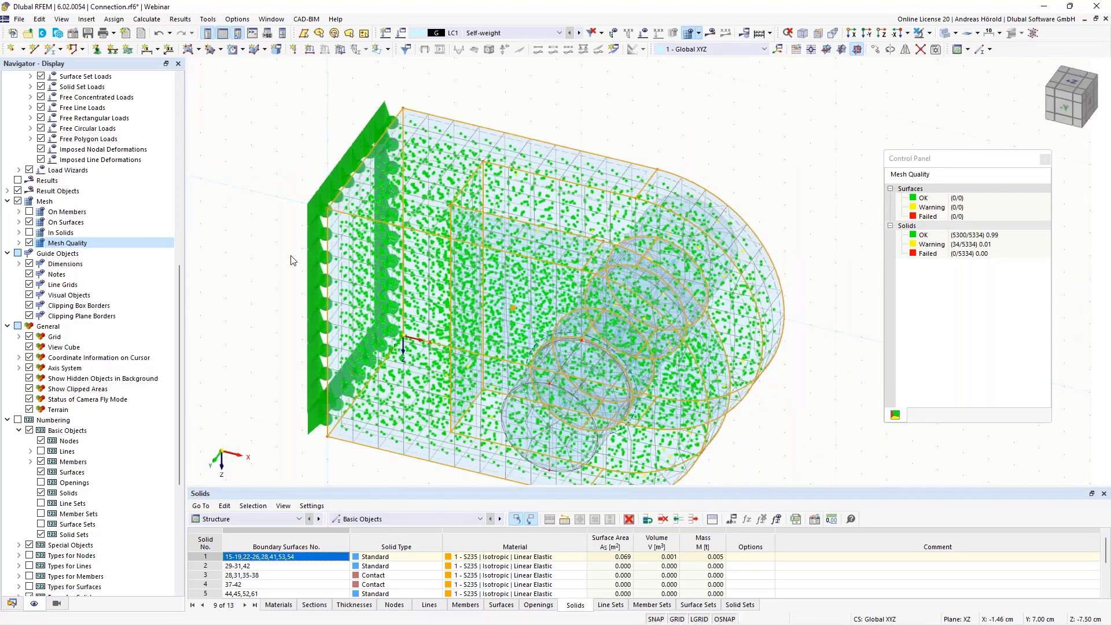
Step: Inspect the mesh quality around the connection, switch off its display and hide the finite element mesh
{"action": "scroll", "coordinate": [339, 254], "scroll_direction": "up", "scroll_amount": 5}
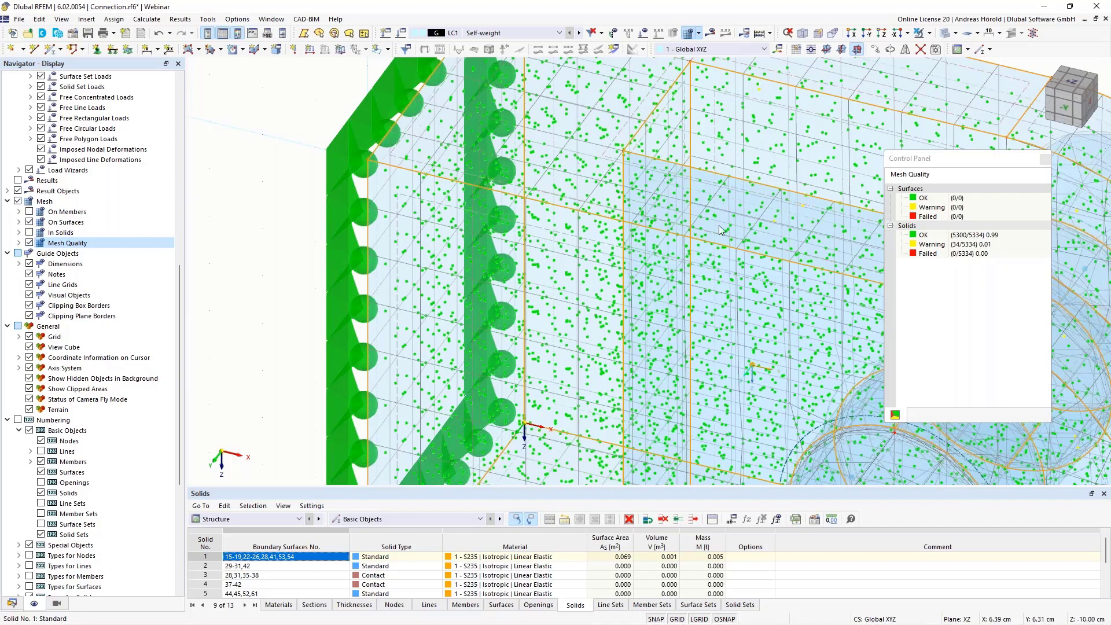
{"action": "scroll", "coordinate": [720, 229], "scroll_direction": "down", "scroll_amount": 5}
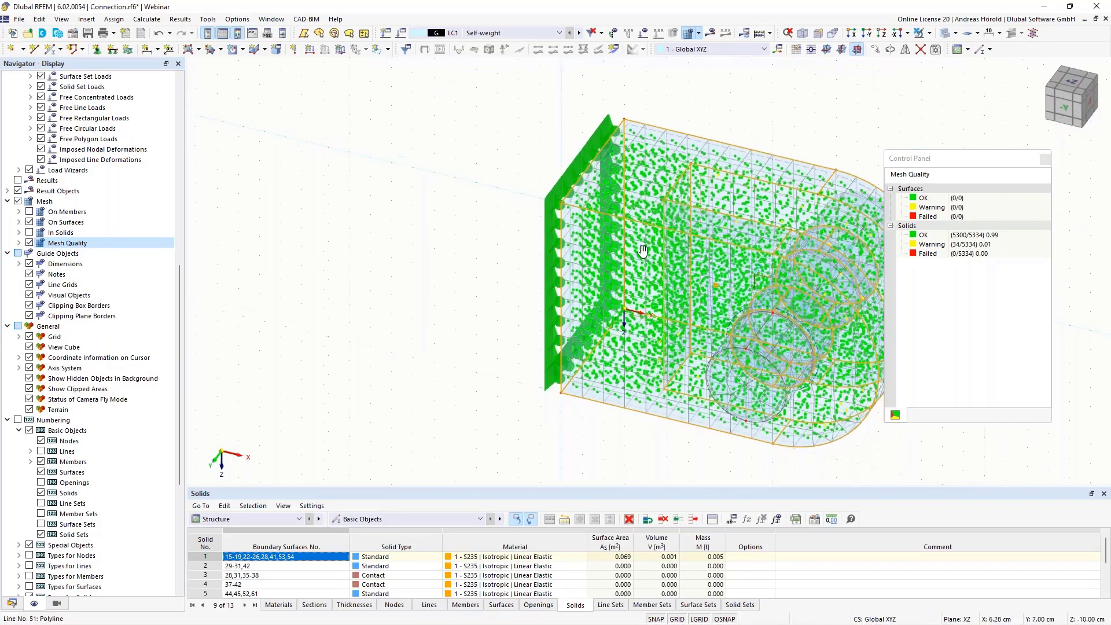
{"action": "middle_click_drag", "start_coordinate": [642, 250], "coordinate": [497, 247]}
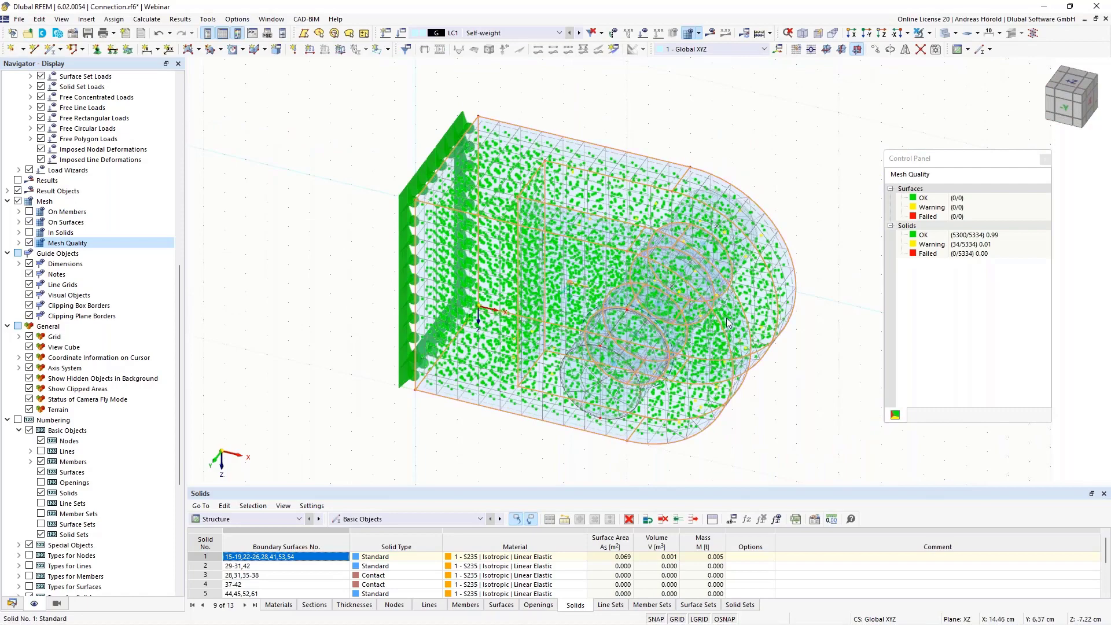
{"action": "middle_click_drag", "start_coordinate": [783, 379], "coordinate": [793, 318], "text": "ctrl"}
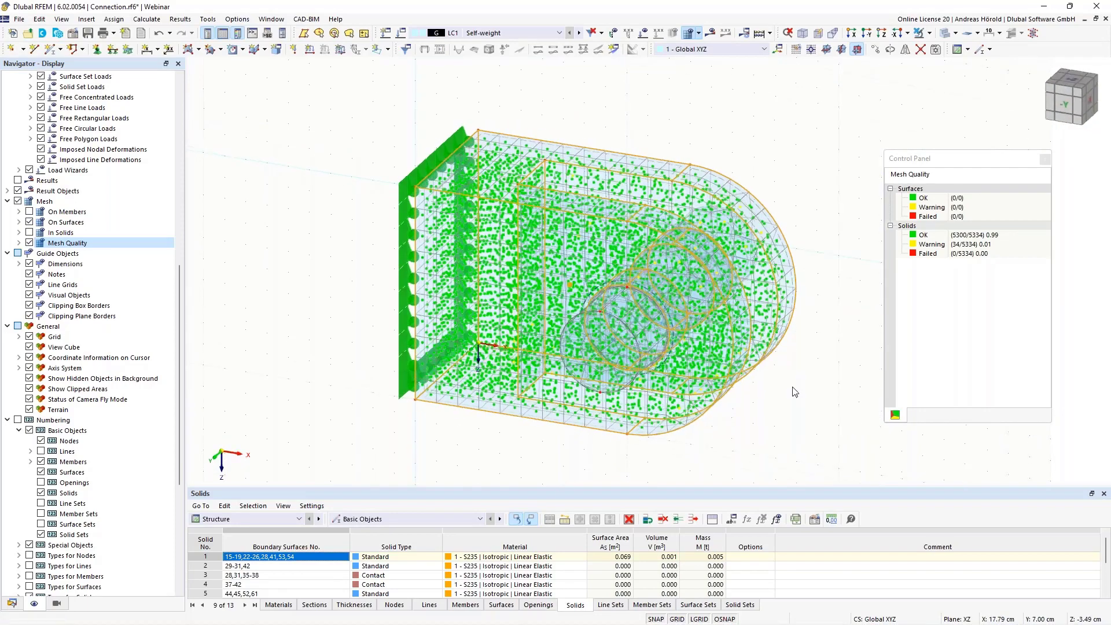
{"action": "scroll", "coordinate": [793, 318], "scroll_direction": "up", "scroll_amount": 2}
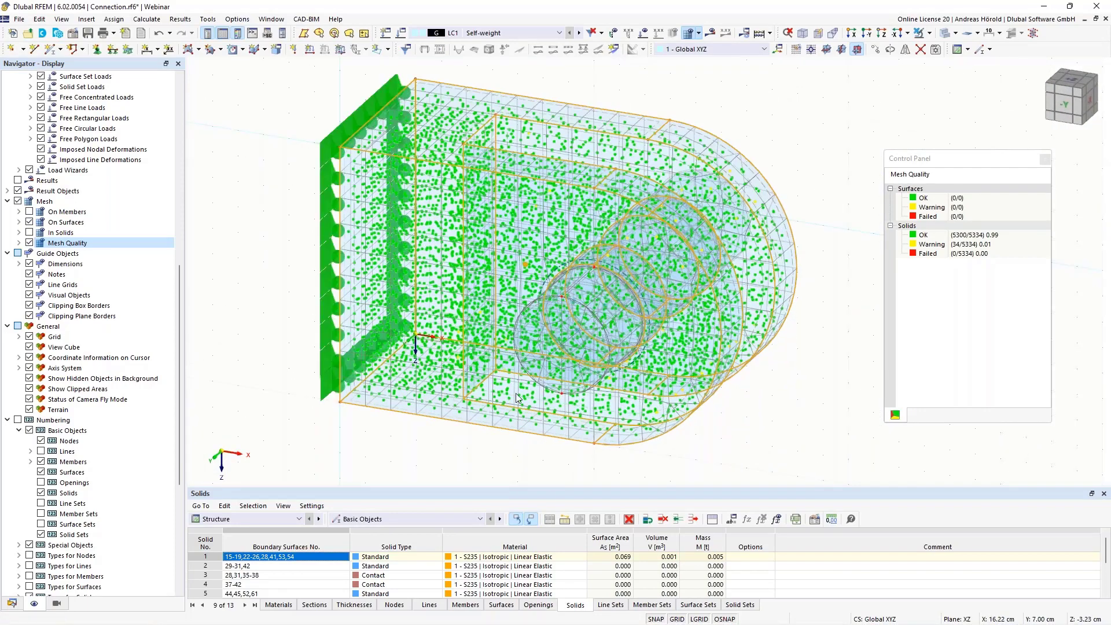
{"action": "left_click", "coordinate": [30, 243]}
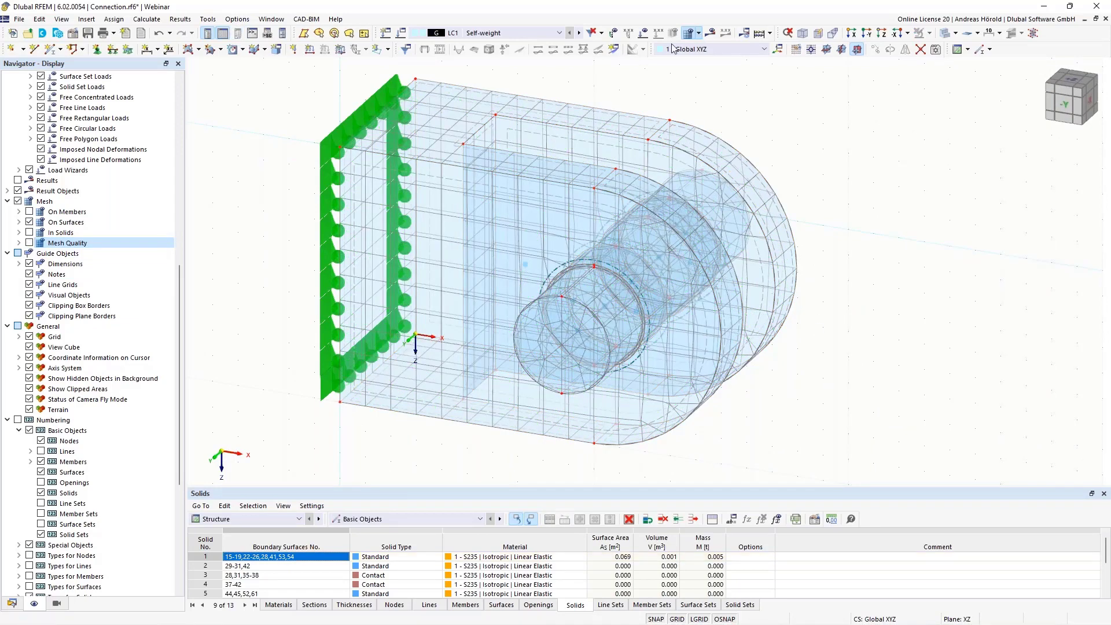
{"action": "left_click", "coordinate": [699, 33]}
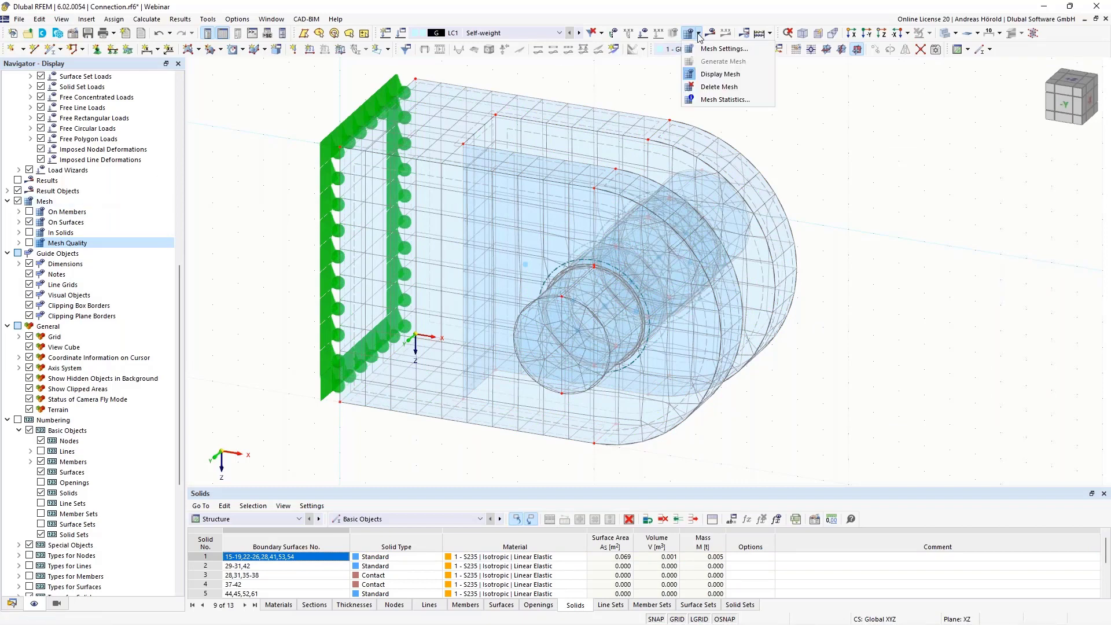
{"action": "left_click", "coordinate": [690, 75]}
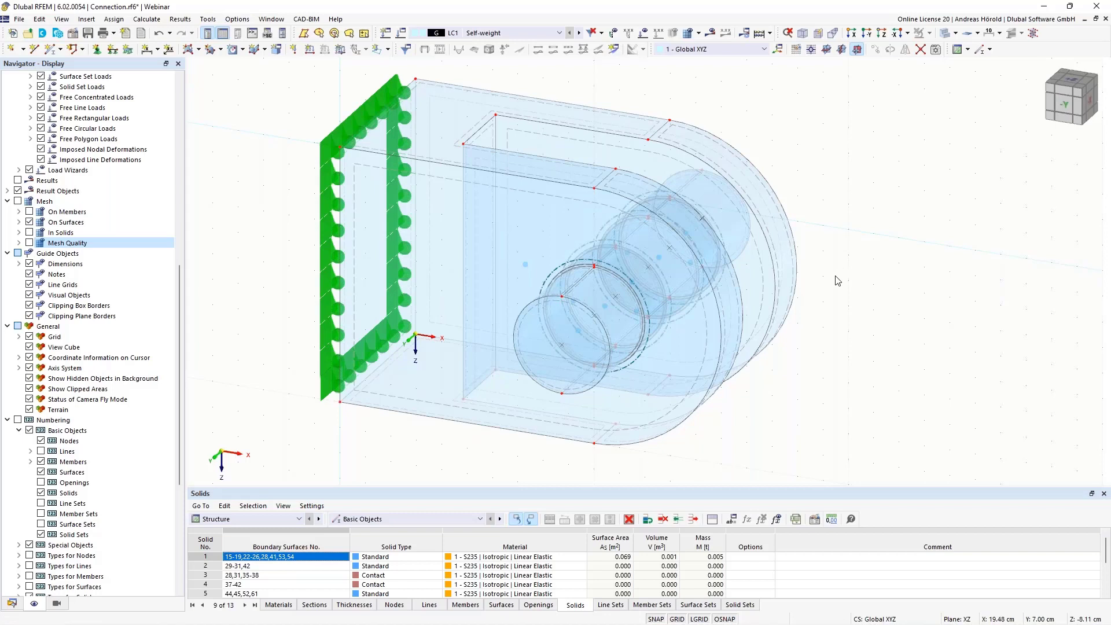
Step: Examine the bolt's outer segments and the middle segment between the plates, including their separate half-cylinder surfaces
{"action": "middle_click_drag", "start_coordinate": [836, 280], "coordinate": [920, 282]}
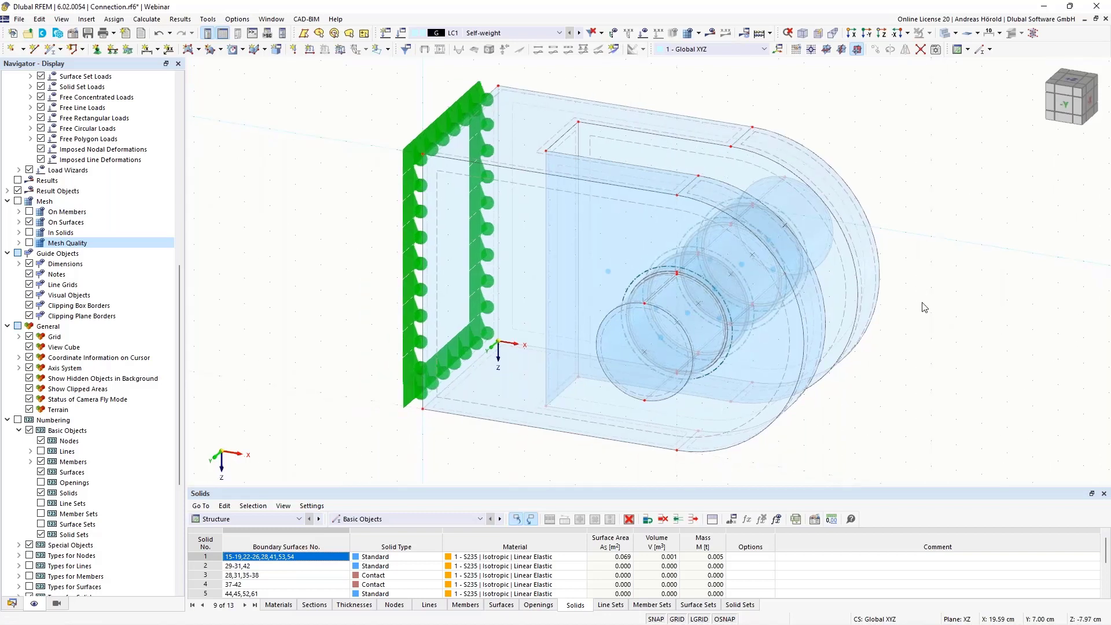
{"action": "middle_click_drag", "start_coordinate": [921, 298], "coordinate": [923, 322], "text": "ctrl"}
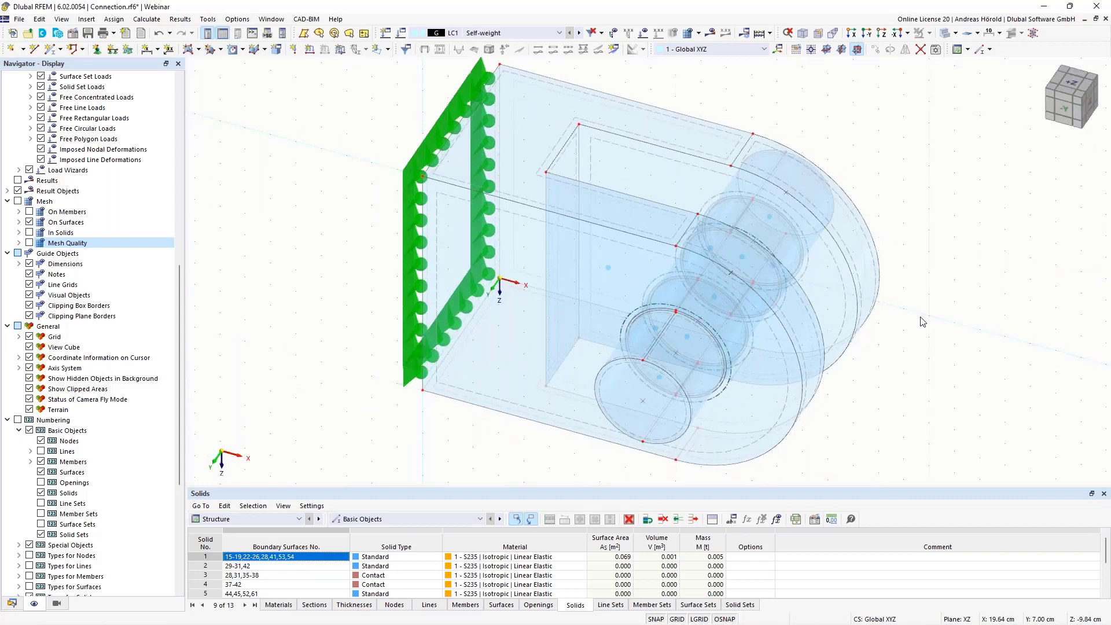
{"action": "scroll", "coordinate": [922, 322], "scroll_direction": "up", "scroll_amount": 1}
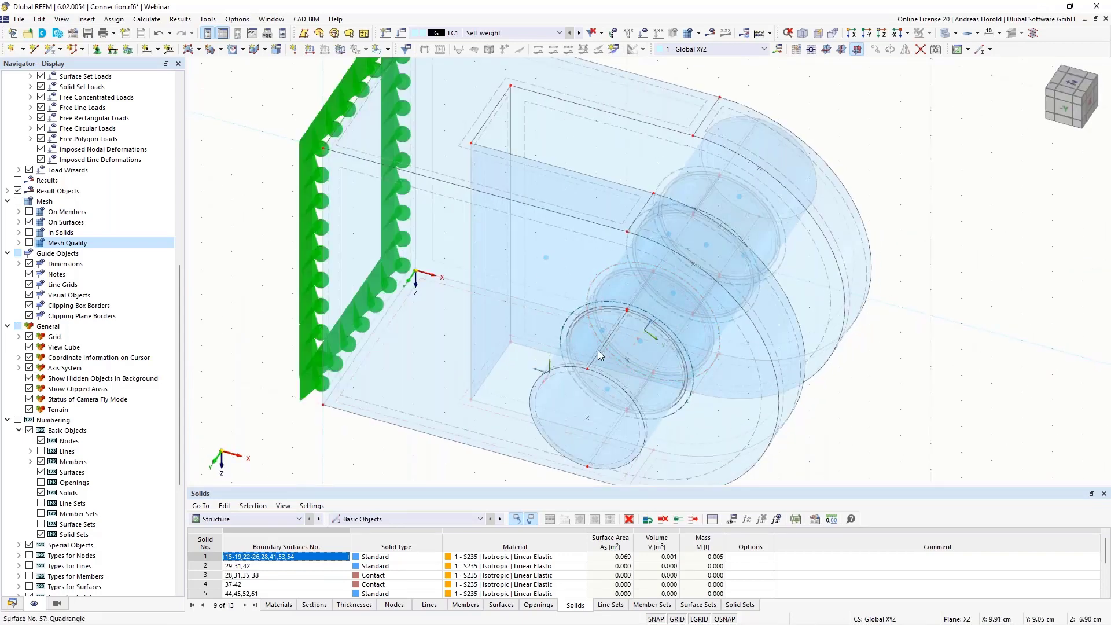
{"action": "scroll", "coordinate": [599, 354], "scroll_direction": "up", "scroll_amount": 4}
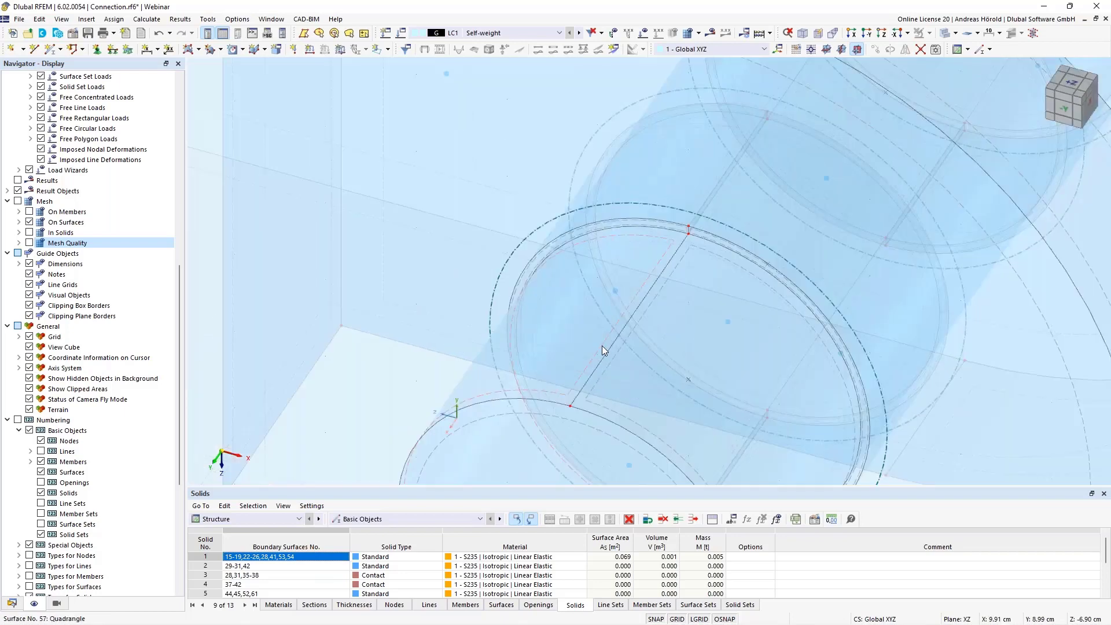
{"action": "scroll", "coordinate": [602, 345], "scroll_direction": "down", "scroll_amount": 4}
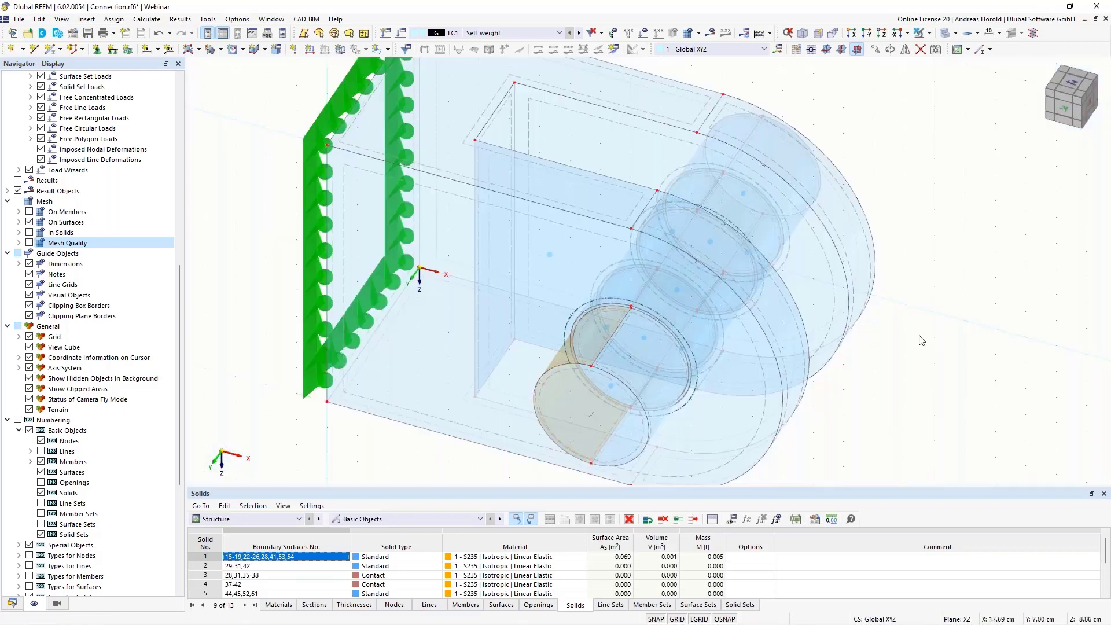
{"action": "middle_click_drag", "start_coordinate": [602, 345], "coordinate": [634, 290], "text": "ctrl"}
{"action": "left_click", "coordinate": [640, 290]}
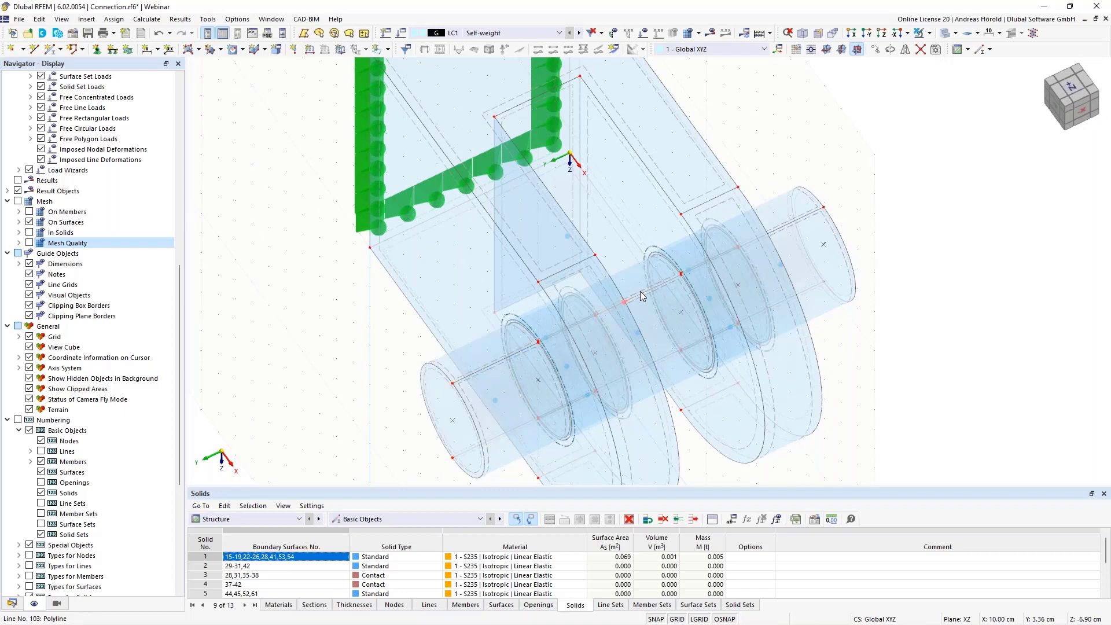
{"action": "scroll", "coordinate": [634, 277], "scroll_direction": "up", "scroll_amount": 4}
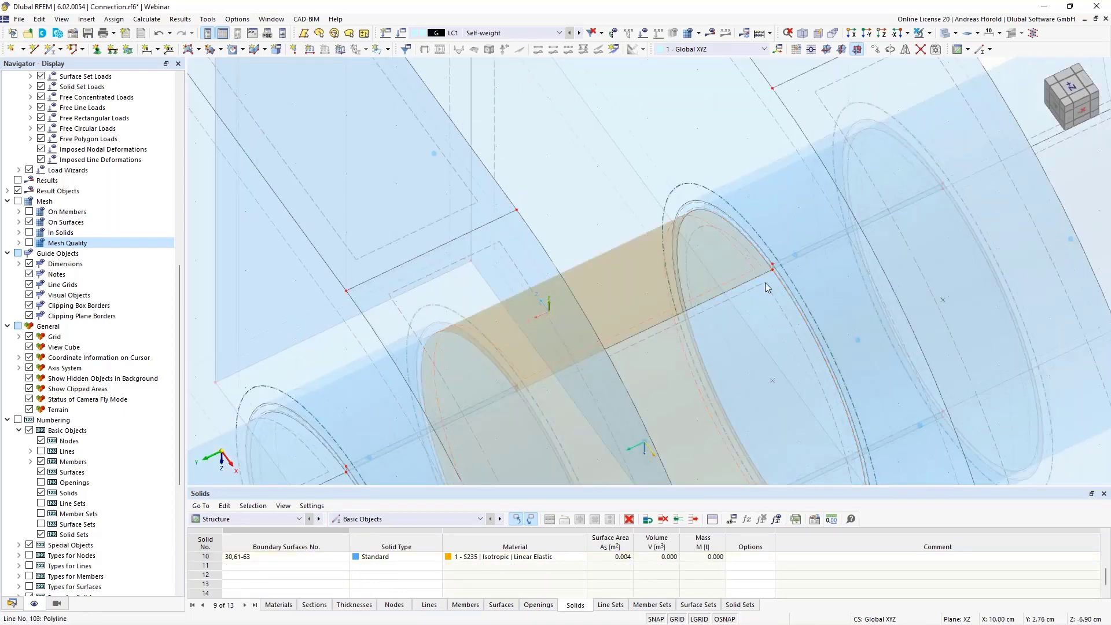
{"action": "scroll", "coordinate": [764, 283], "scroll_direction": "down", "scroll_amount": 4}
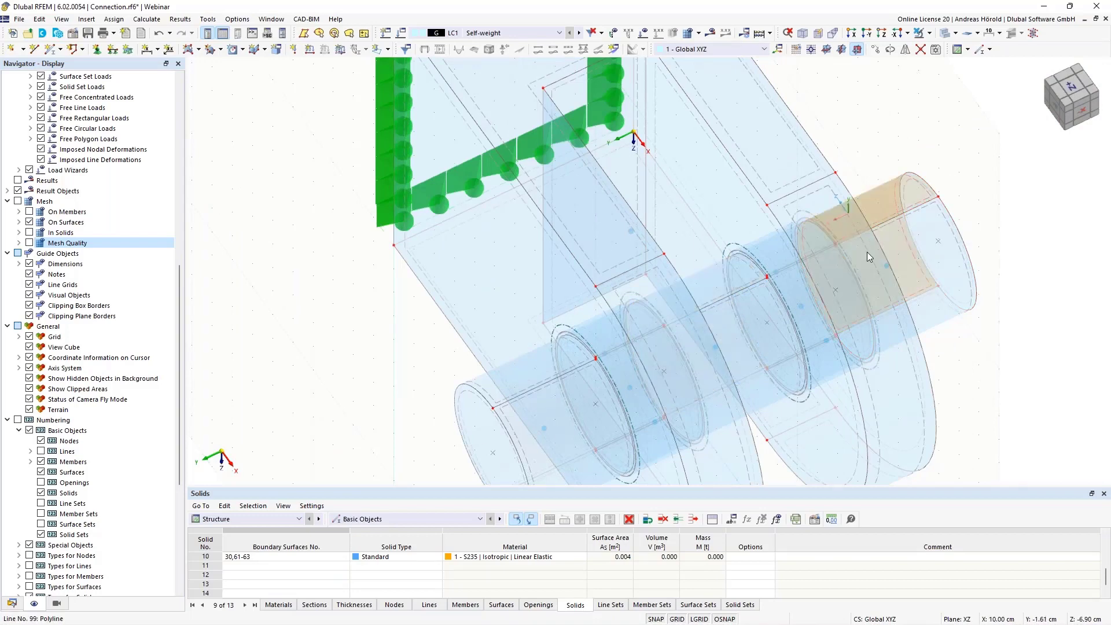
{"action": "middle_click_drag", "start_coordinate": [867, 251], "coordinate": [554, 373], "text": "ctrl"}
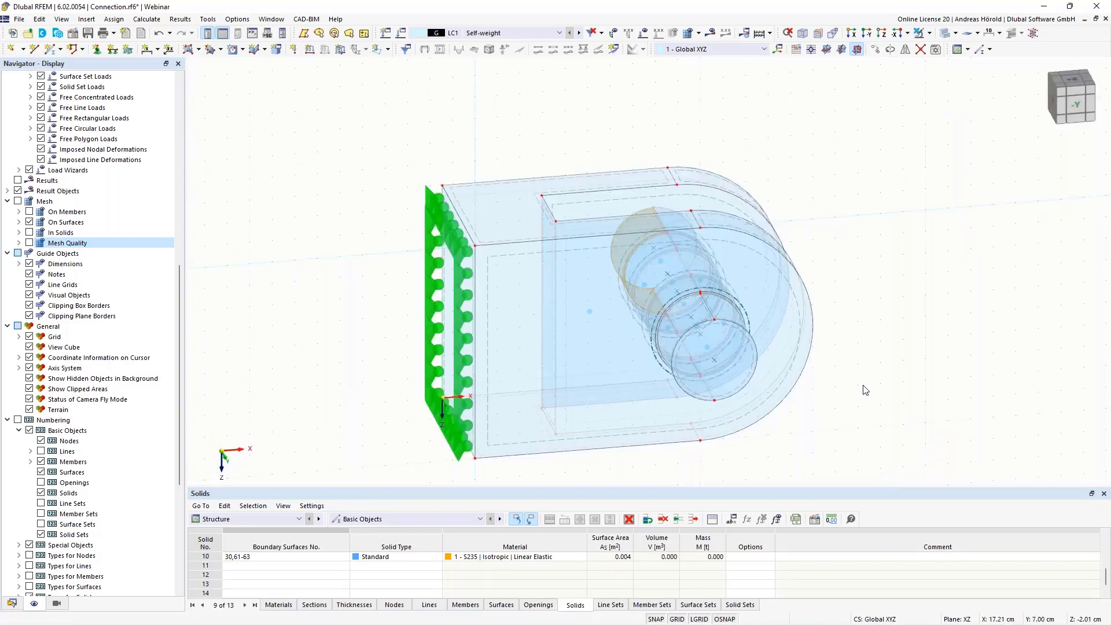
Step: Open surface 57 on the bolt's front segment and set the model's area display to 6 decimal places
{"action": "scroll", "coordinate": [933, 390], "scroll_direction": "up", "scroll_amount": 4}
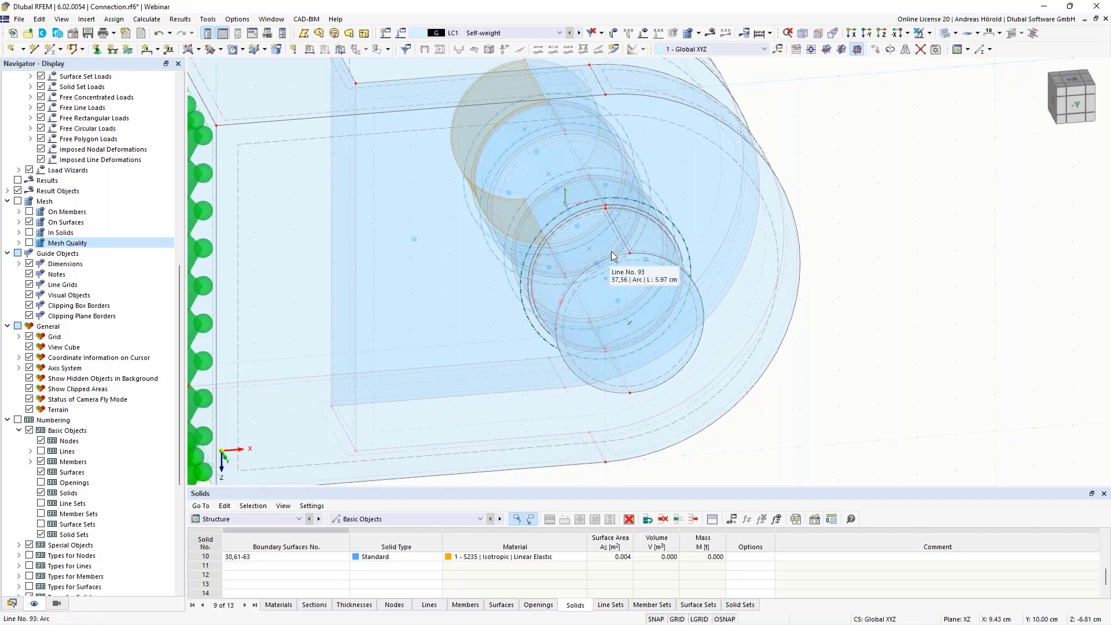
{"action": "scroll", "coordinate": [613, 248], "scroll_direction": "up", "scroll_amount": 4}
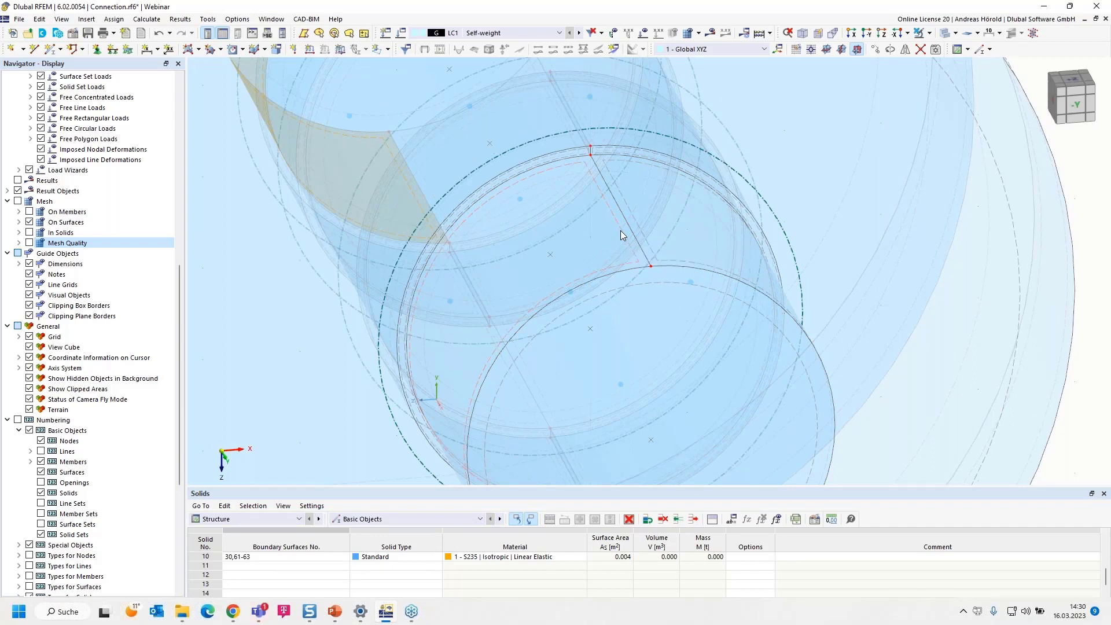
{"action": "double_click", "coordinate": [621, 231]}
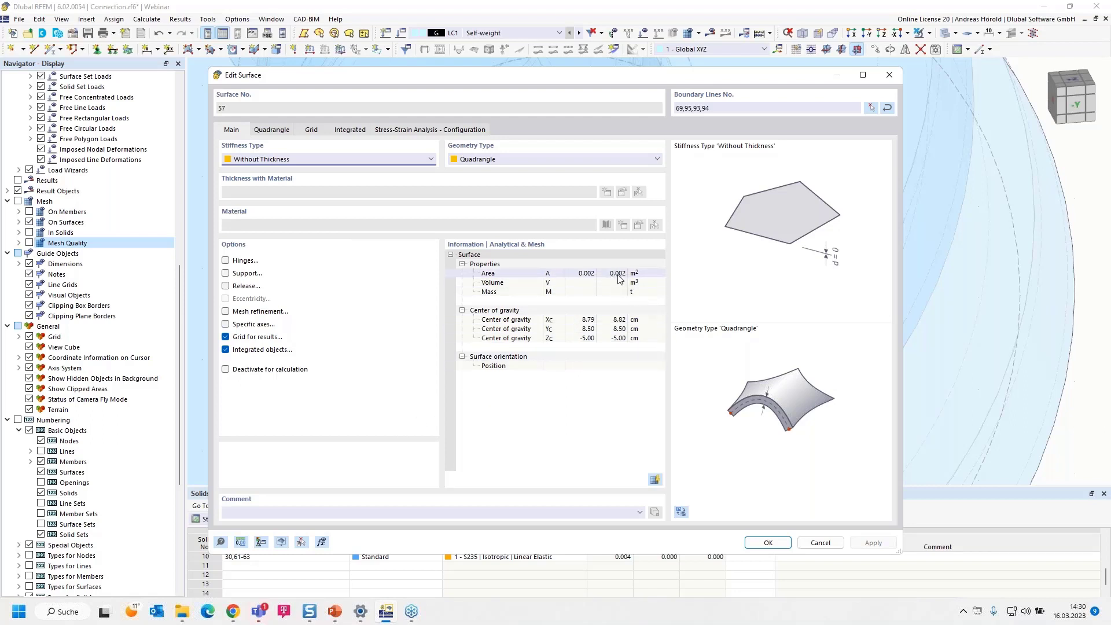
{"action": "left_click", "coordinate": [240, 543]}
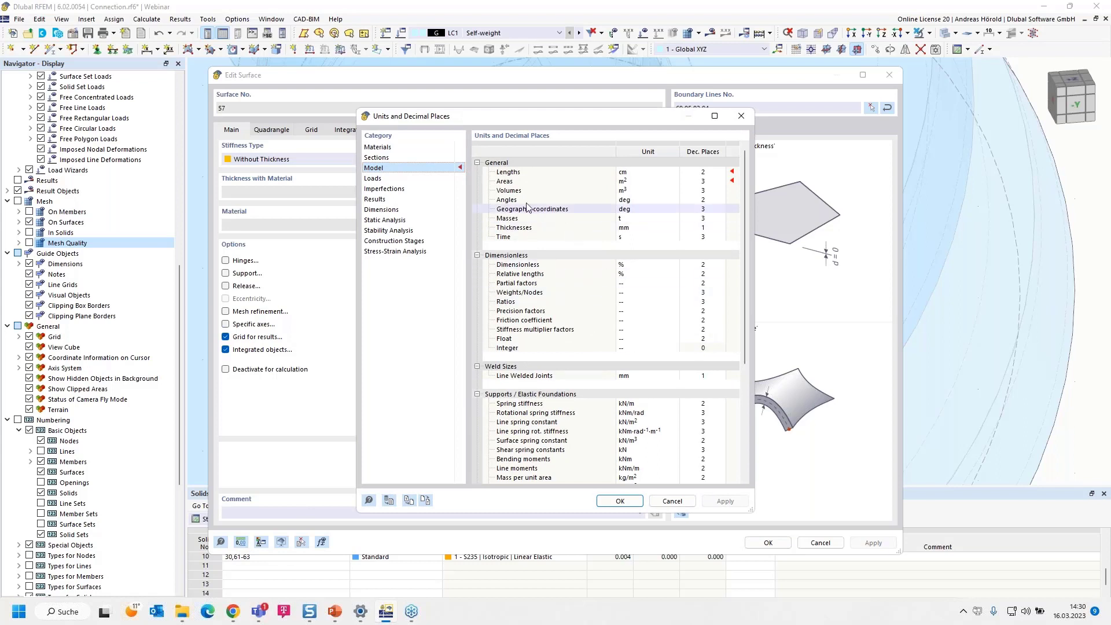
{"action": "left_click", "coordinate": [701, 182]}
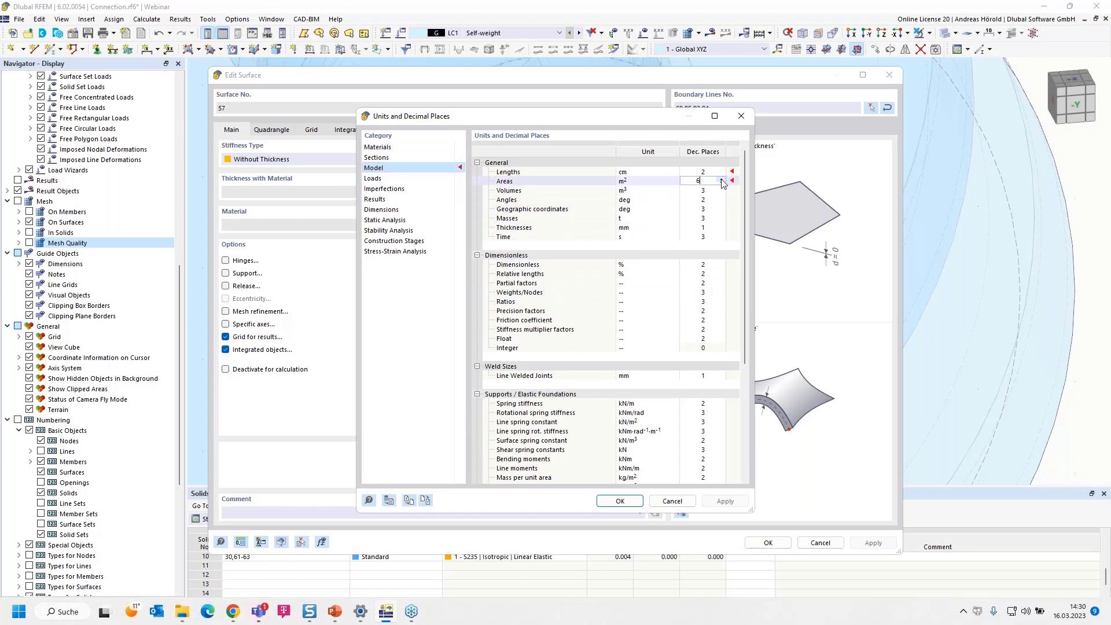
{"action": "left_click", "coordinate": [619, 501]}
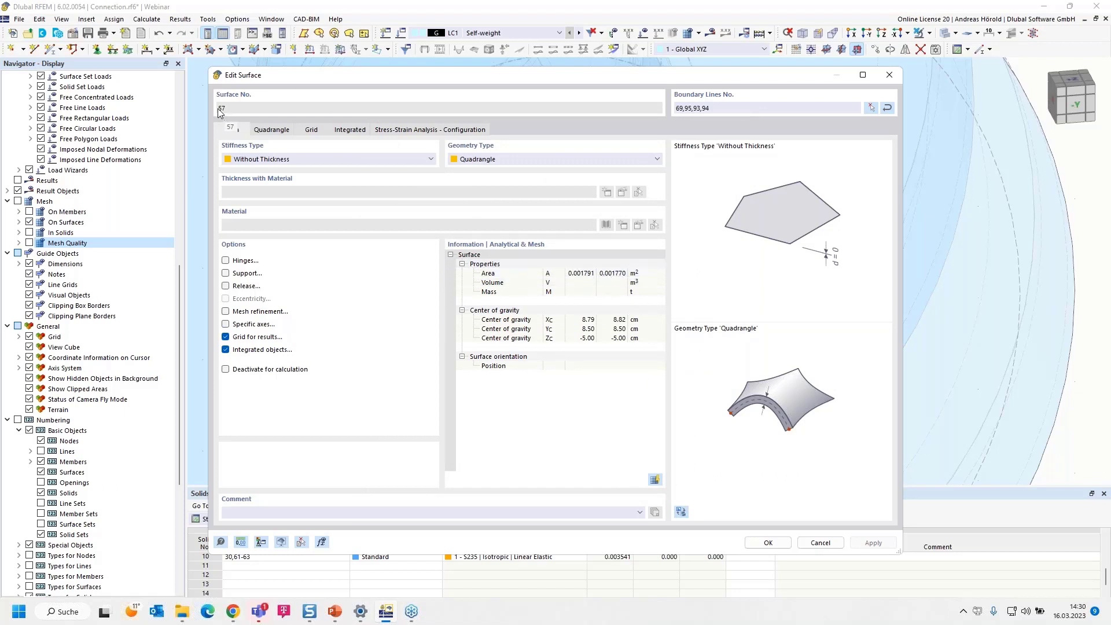
{"action": "left_click", "coordinate": [771, 543]}
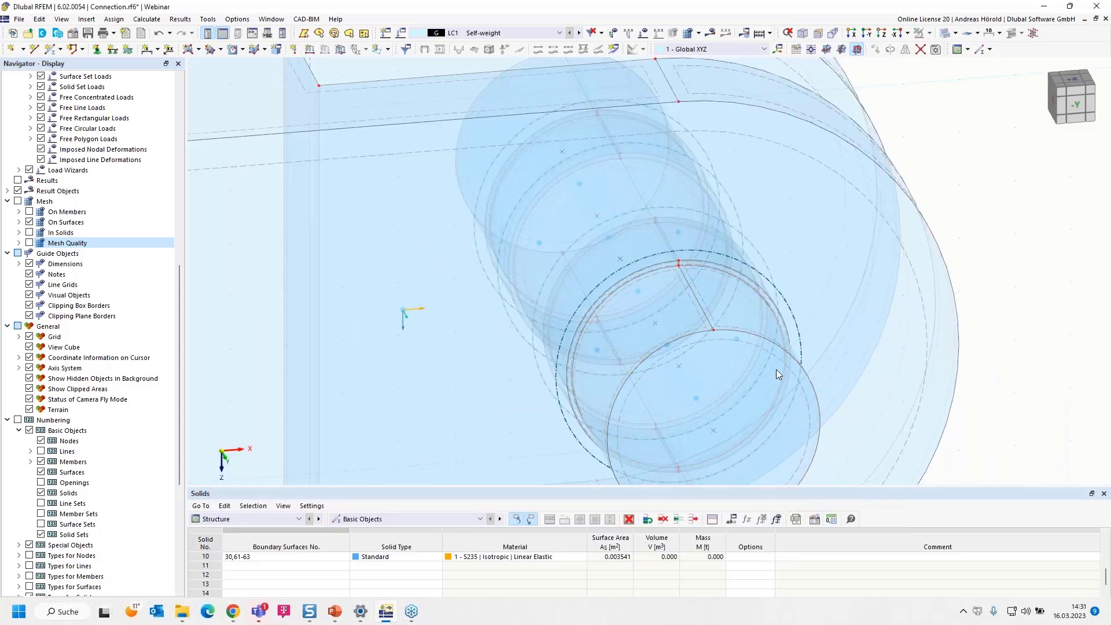
Step: Define a new uniform surface force load in LC1 with direction XA and magnitude 45/0.00177 kN/m²
{"action": "scroll", "coordinate": [336, 115], "scroll_direction": "down", "scroll_amount": 2}
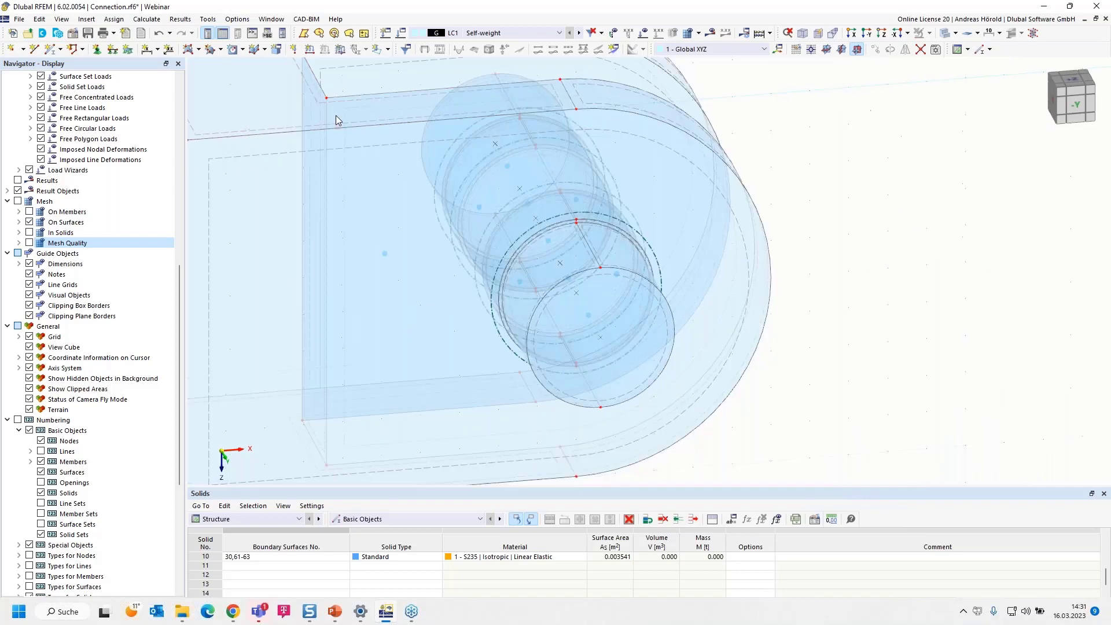
{"action": "left_click", "coordinate": [341, 50]}
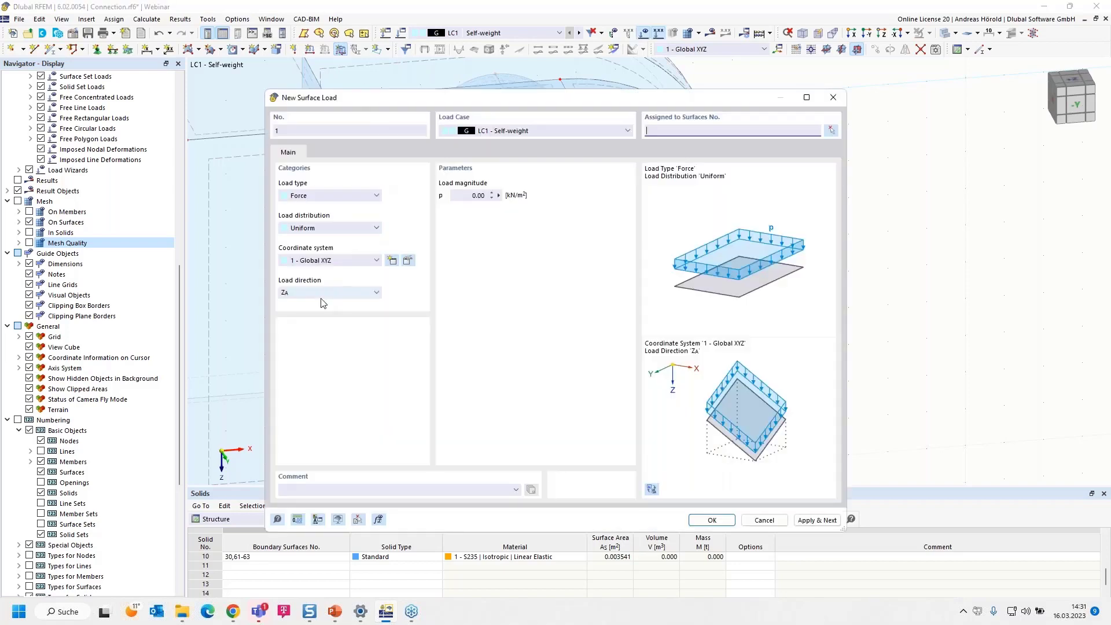
{"action": "left_click", "coordinate": [325, 293]}
{"action": "left_click", "coordinate": [327, 302]}
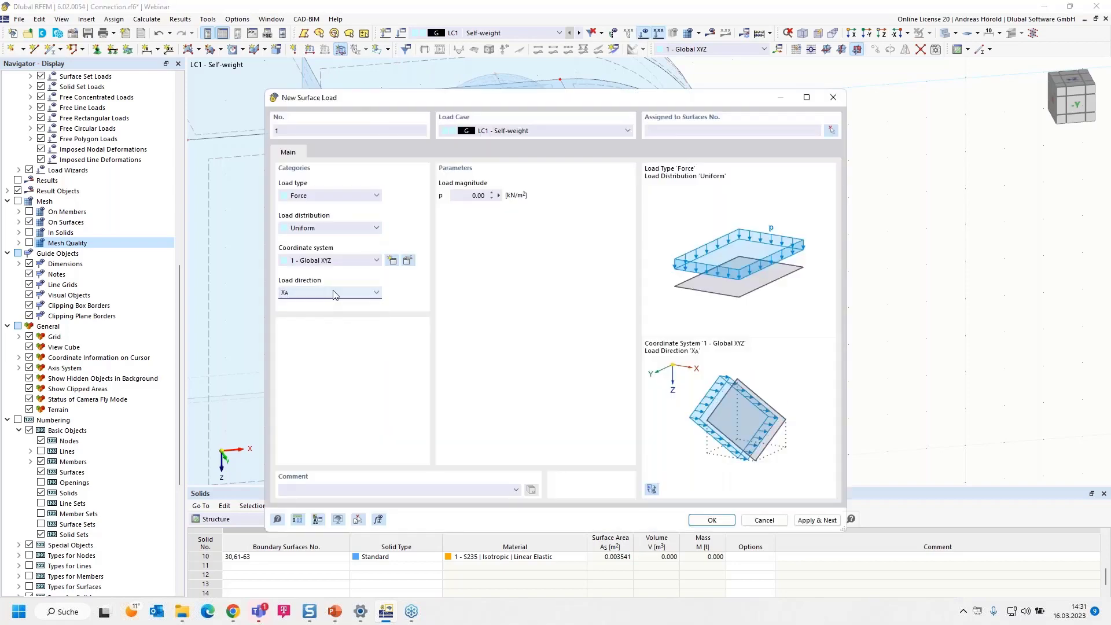
{"action": "left_click", "coordinate": [467, 195]}
{"action": "type", "text": "4"}
{"action": "type", "text": "5/0,00177"}
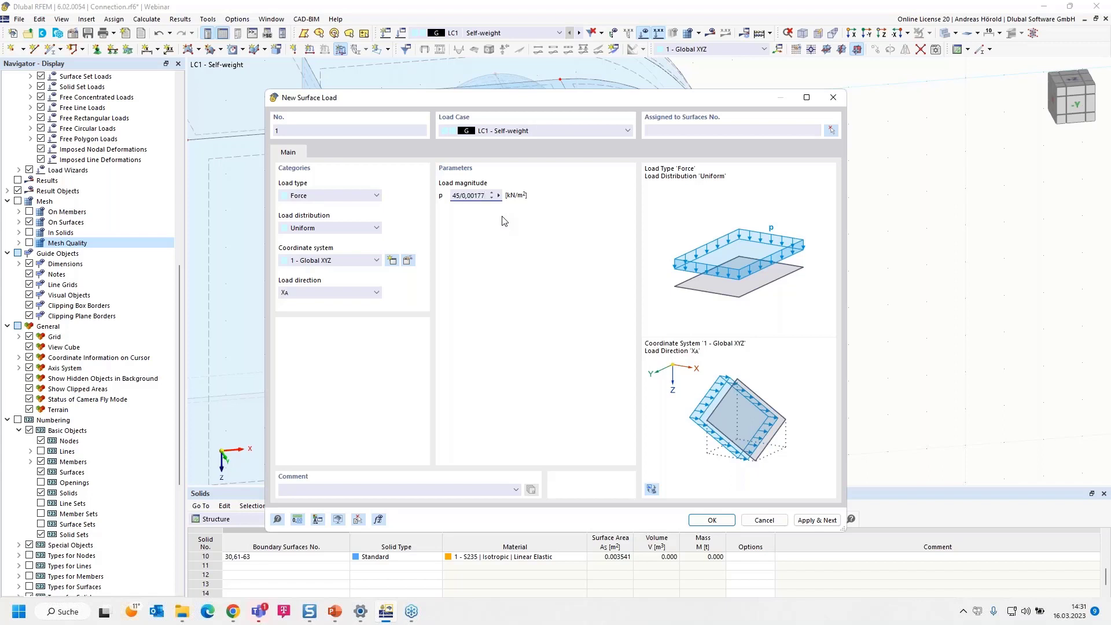
{"action": "key", "text": "Tab"}
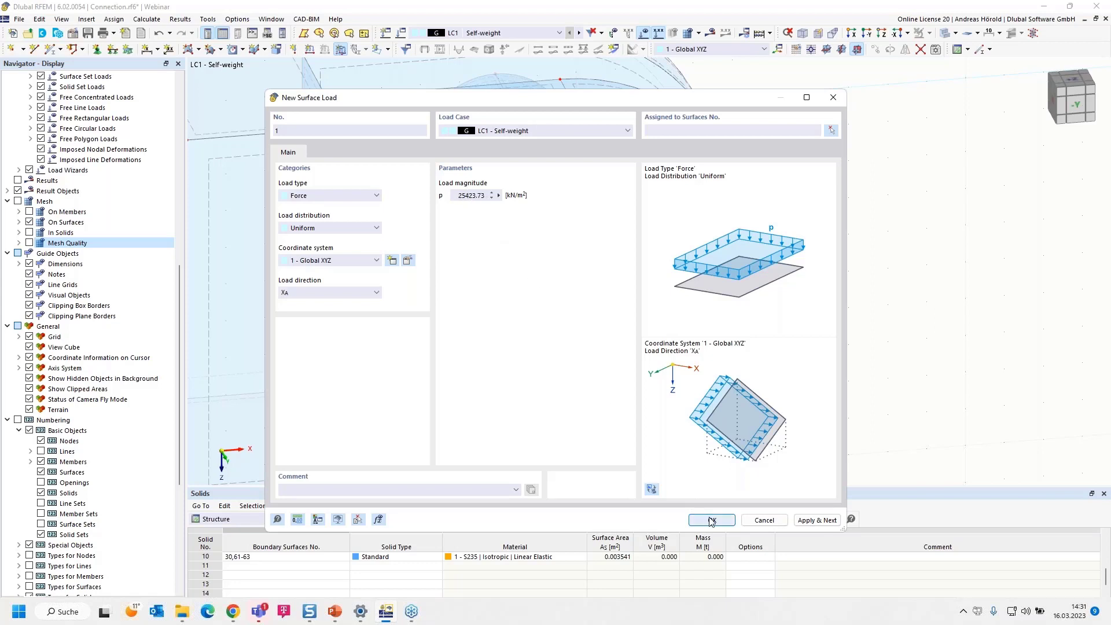
Step: Assign the new surface load to the bolt's half-cylinder surfaces 57, 60 and 63 and create the load
{"action": "left_click", "coordinate": [831, 129]}
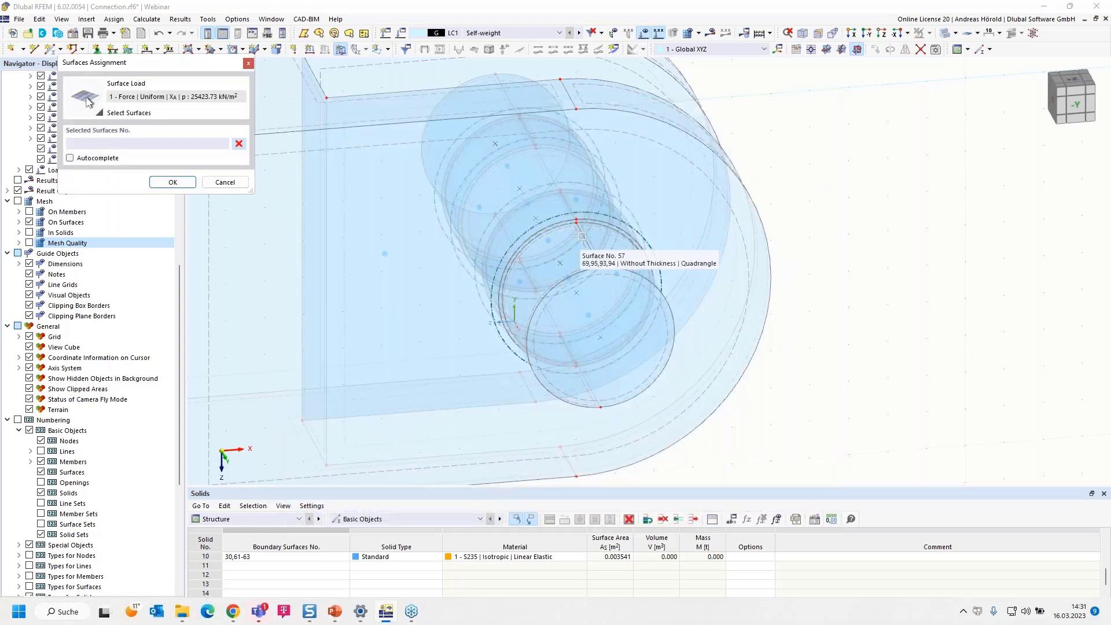
{"action": "left_click", "coordinate": [583, 236]}
{"action": "middle_click_drag", "start_coordinate": [947, 324], "coordinate": [755, 378], "text": "ctrl"}
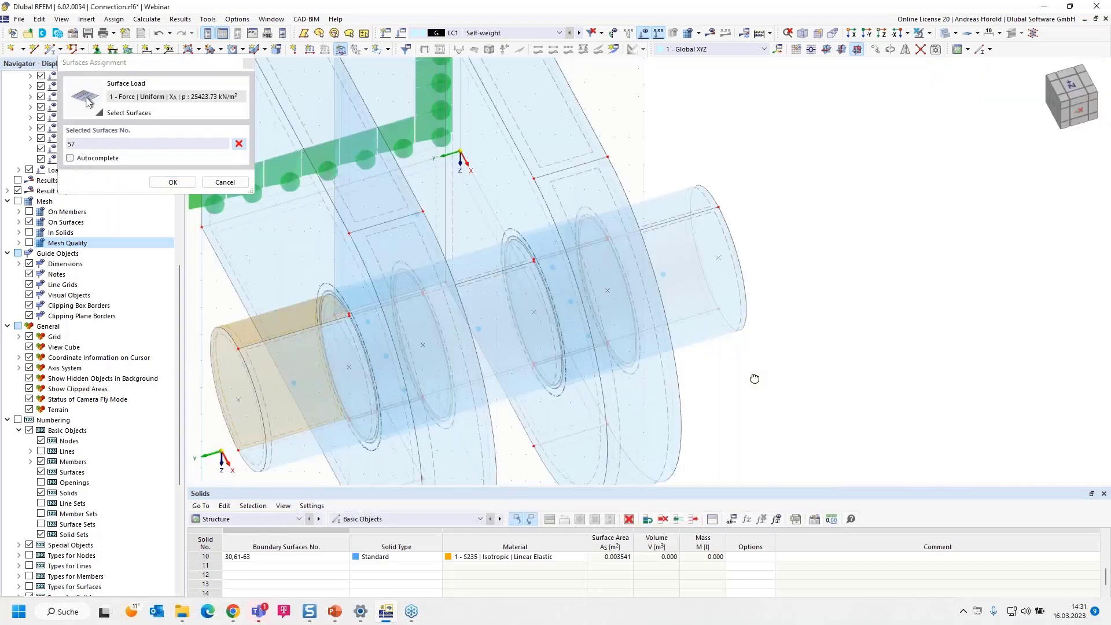
{"action": "scroll", "coordinate": [568, 304], "scroll_direction": "up", "scroll_amount": 5}
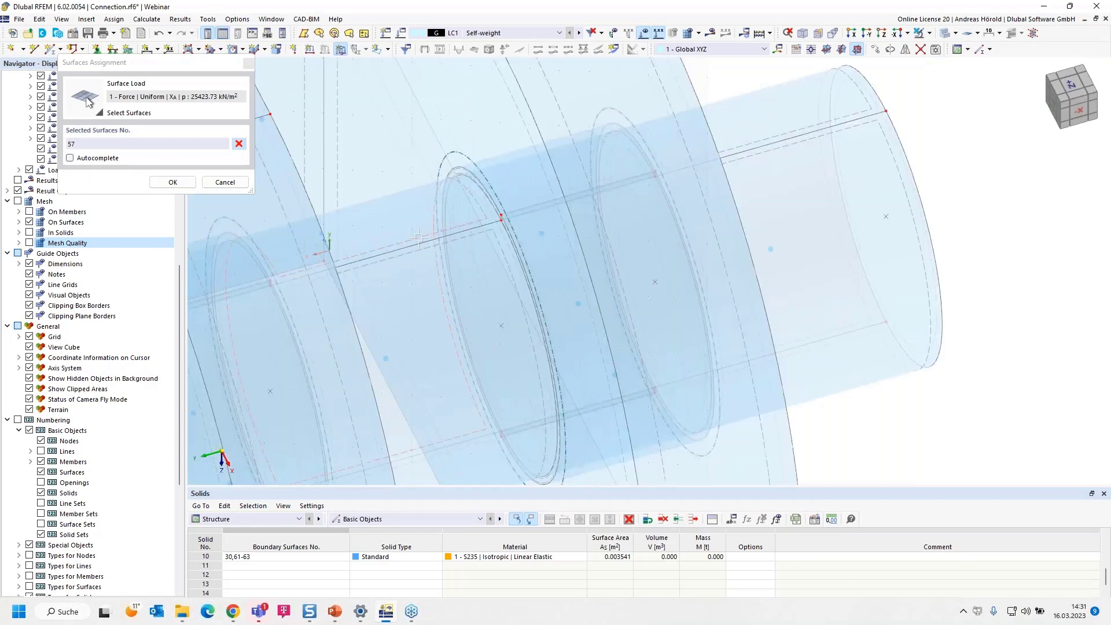
{"action": "left_click", "coordinate": [327, 246]}
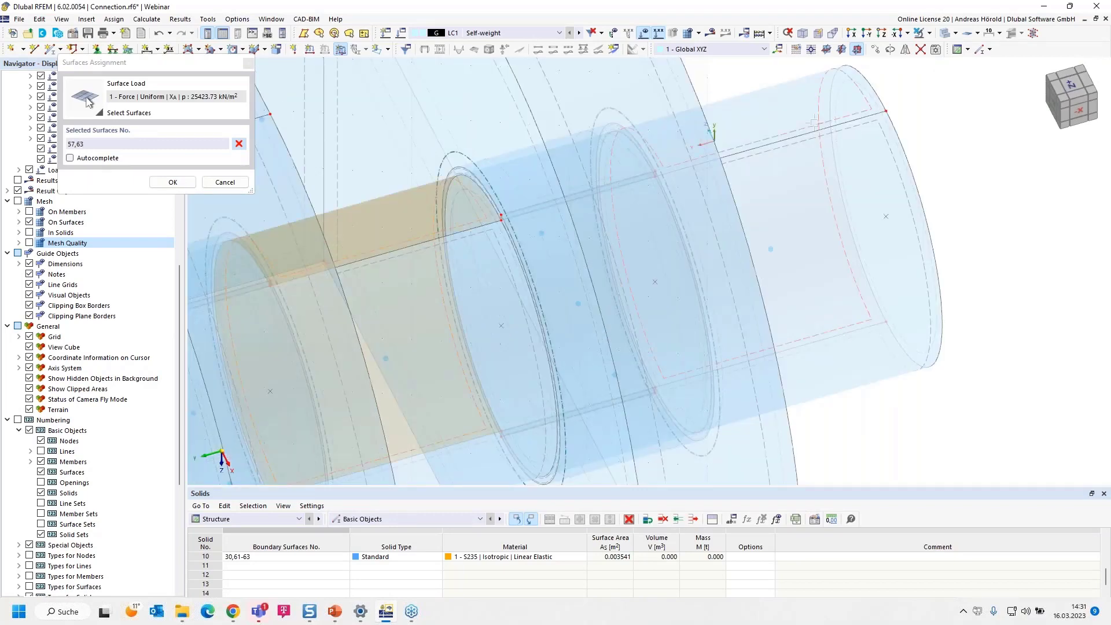
{"action": "left_click", "coordinate": [711, 136]}
{"action": "scroll", "coordinate": [765, 262], "scroll_direction": "down", "scroll_amount": 5}
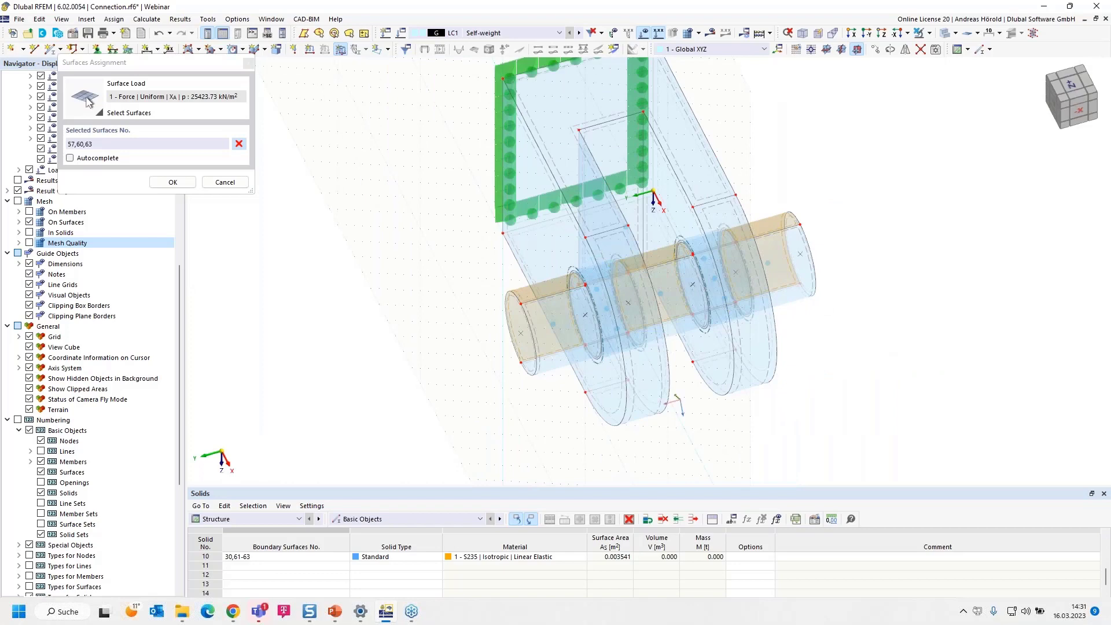
{"action": "middle_click_drag", "start_coordinate": [470, 396], "coordinate": [579, 370], "text": "ctrl"}
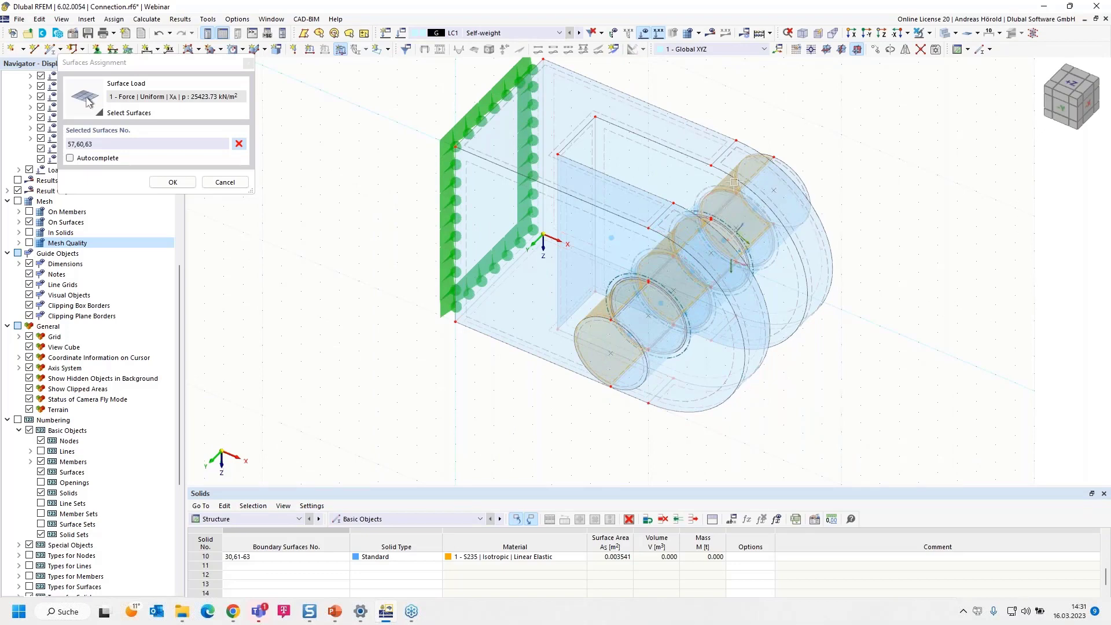
{"action": "scroll", "coordinate": [773, 169], "scroll_direction": "up", "scroll_amount": 1}
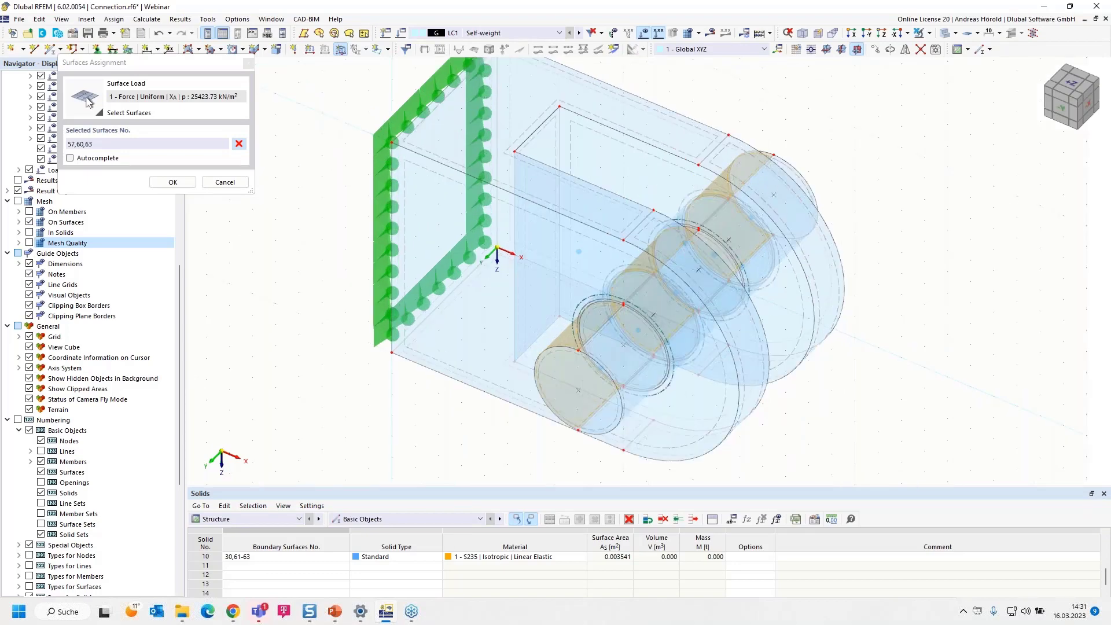
{"action": "left_click", "coordinate": [172, 183]}
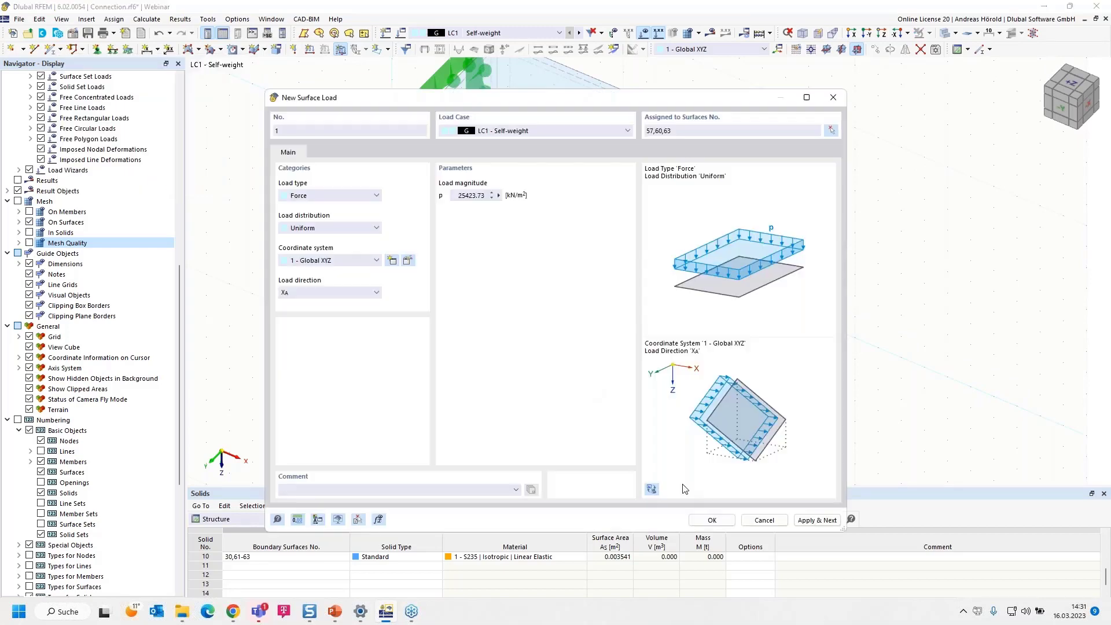
{"action": "left_click", "coordinate": [710, 520]}
Step: Scale down the graphical display of the surface load so its arrows are drawn close to the bolt
{"action": "scroll", "coordinate": [516, 426], "scroll_direction": "down", "scroll_amount": 3}
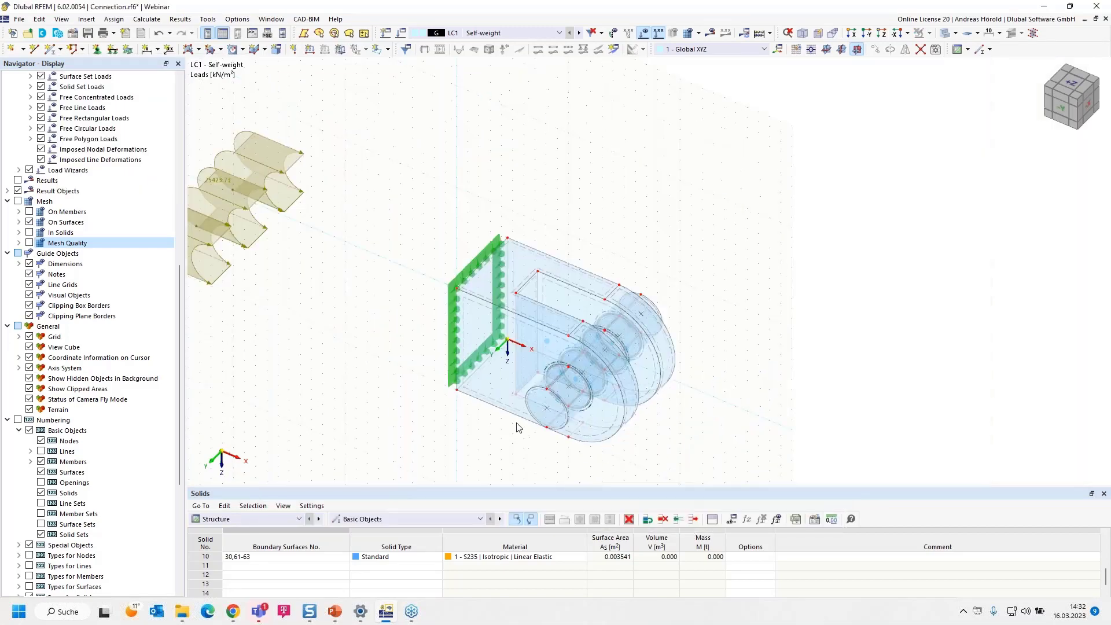
{"action": "middle_click_drag", "start_coordinate": [515, 427], "coordinate": [578, 399]}
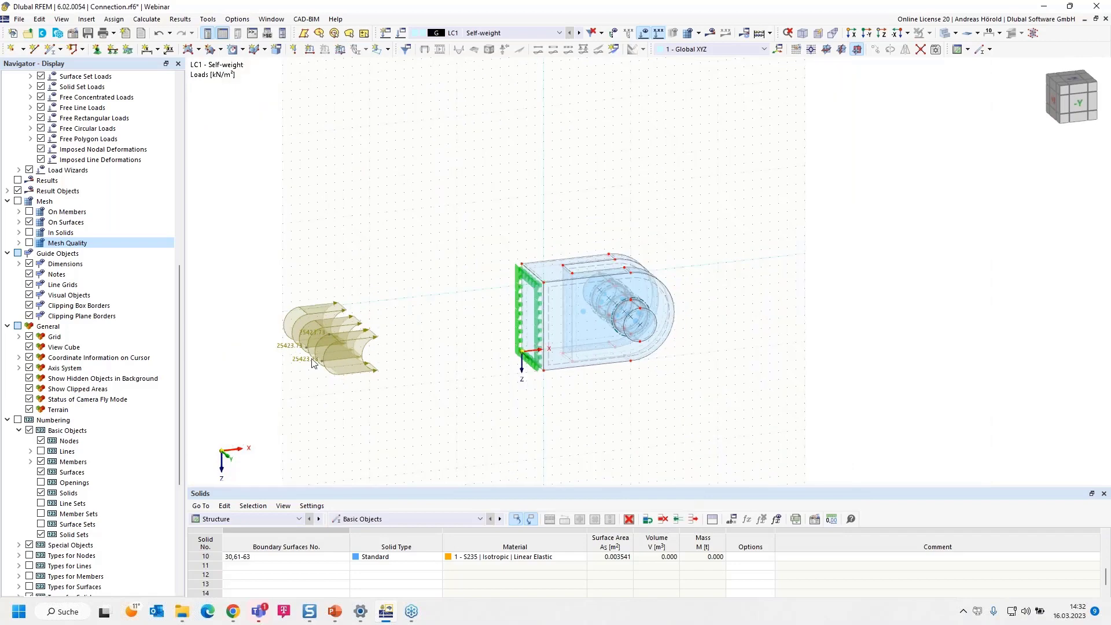
{"action": "right_click", "coordinate": [325, 336]}
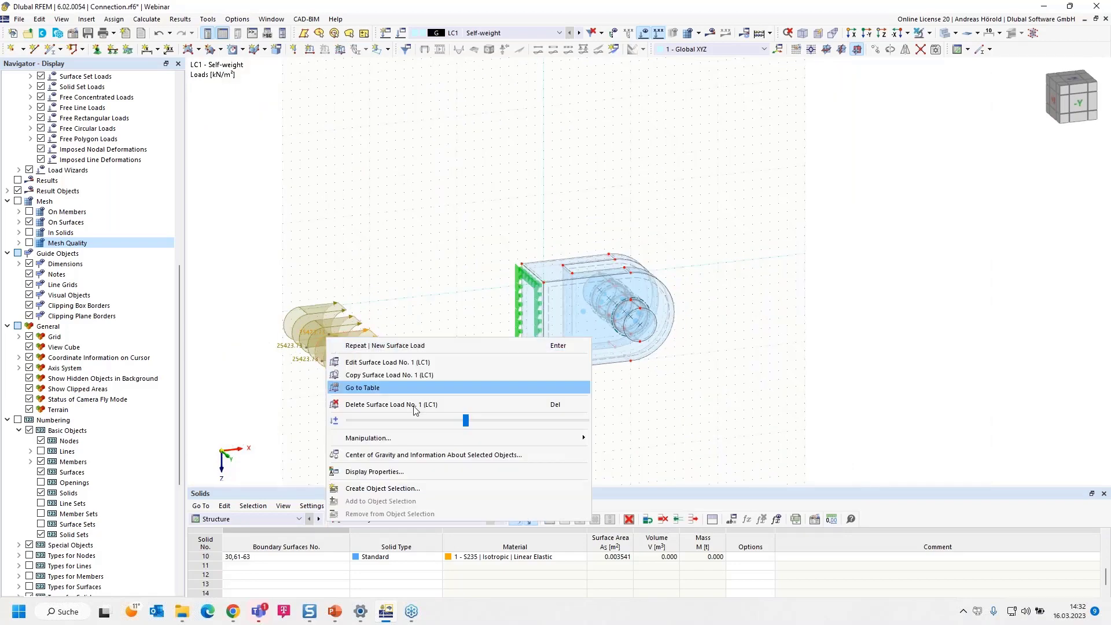
{"action": "left_click_drag", "start_coordinate": [468, 424], "coordinate": [421, 420]}
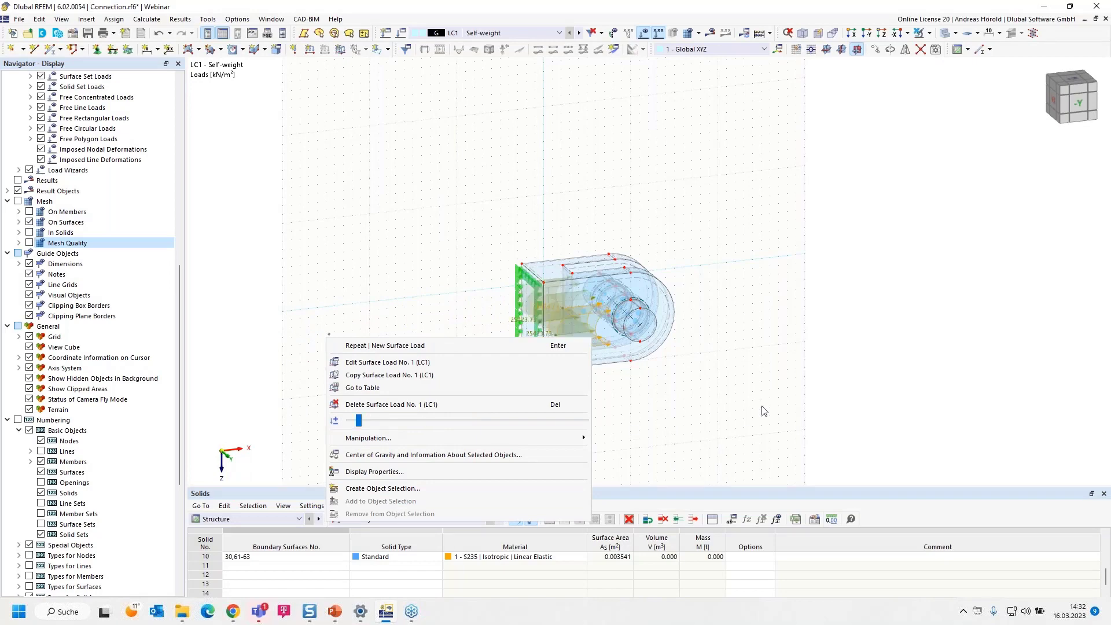
{"action": "left_click", "coordinate": [695, 406]}
{"action": "scroll", "coordinate": [677, 399], "scroll_direction": "up", "scroll_amount": 5}
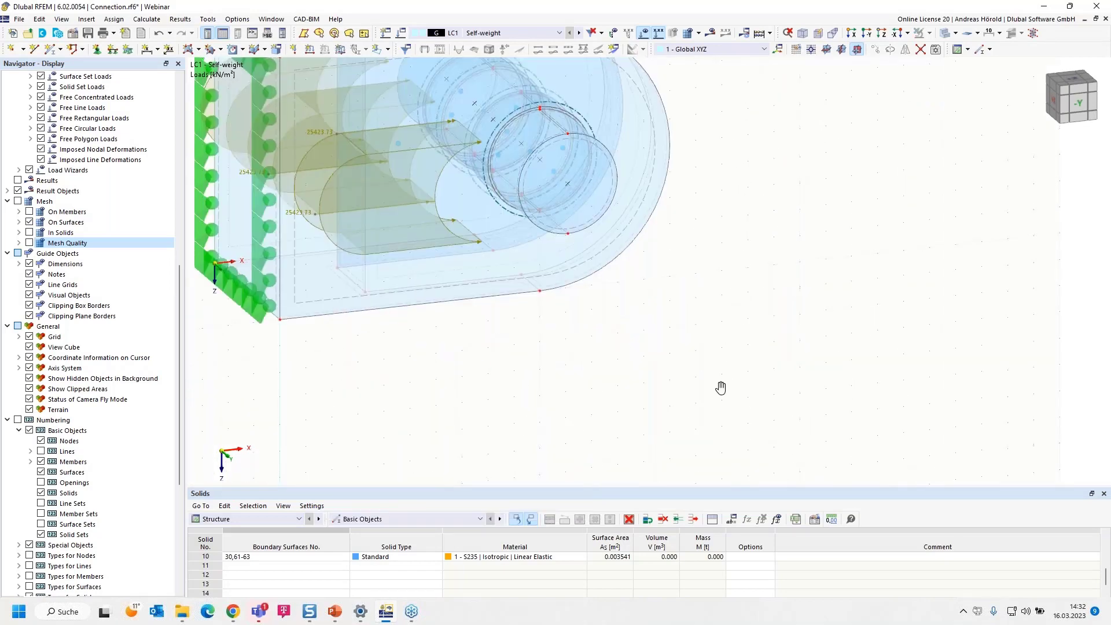
{"action": "middle_click_drag", "start_coordinate": [677, 400], "coordinate": [813, 457], "text": "ctrl"}
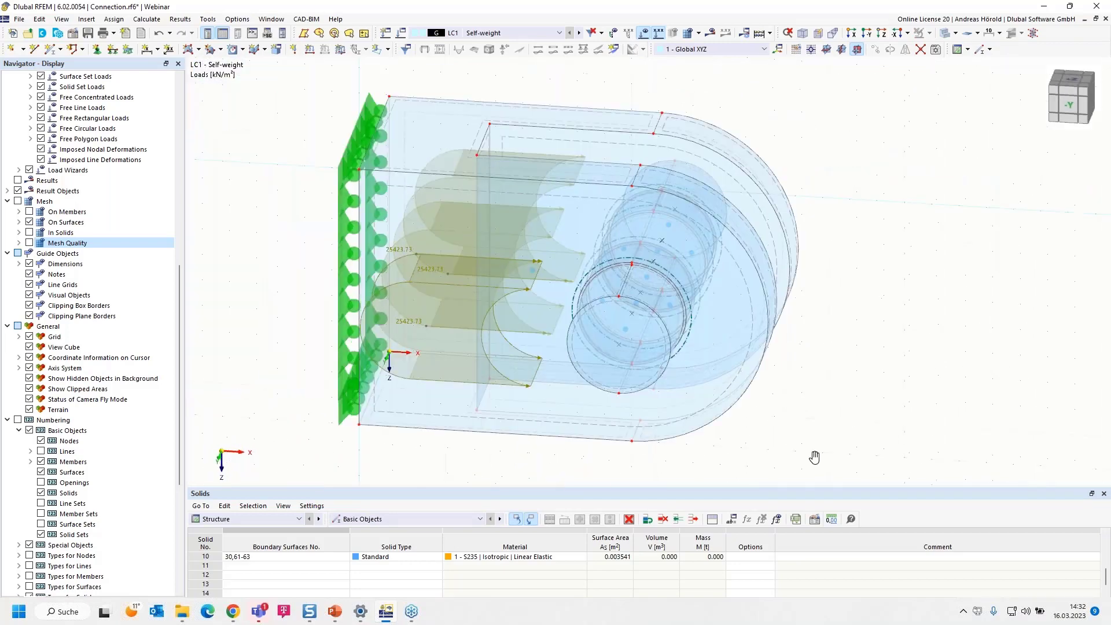
Step: Open surface load 1 of LC1 from the model data for editing and show the input options for its load magnitude
{"action": "scroll", "coordinate": [32, 566], "scroll_direction": "down", "scroll_amount": 4}
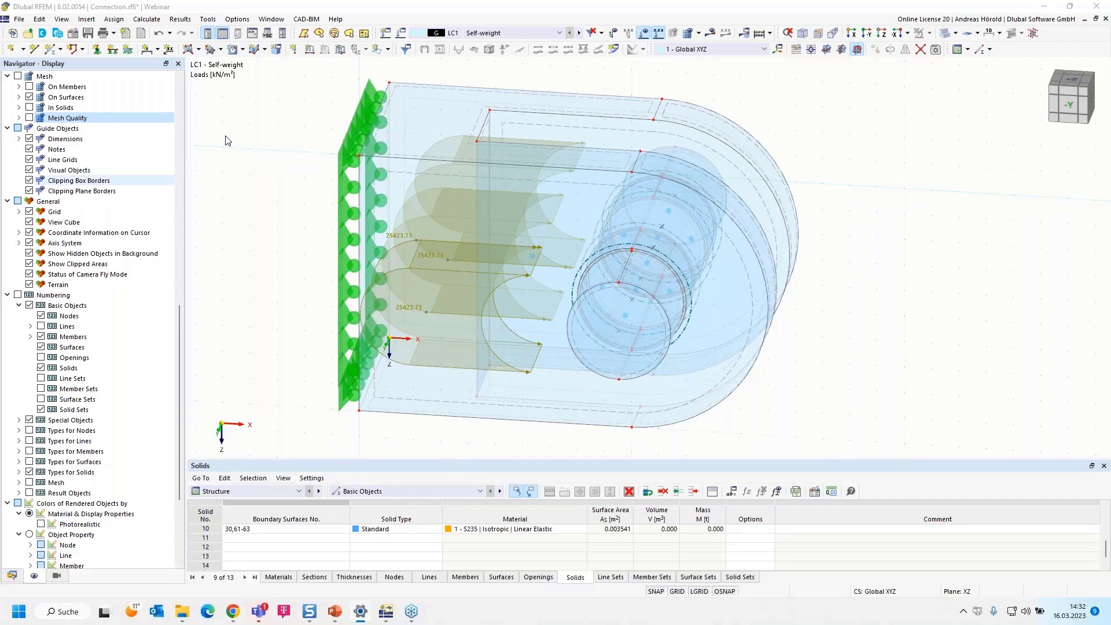
{"action": "left_click", "coordinate": [13, 575]}
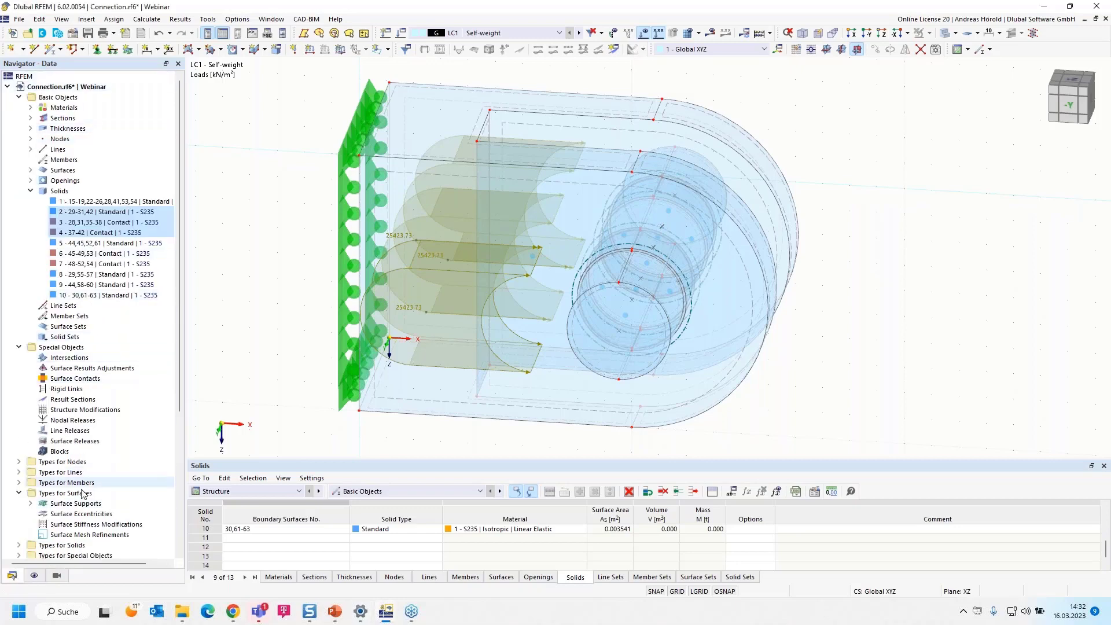
{"action": "scroll", "coordinate": [69, 469], "scroll_direction": "down", "scroll_amount": 6}
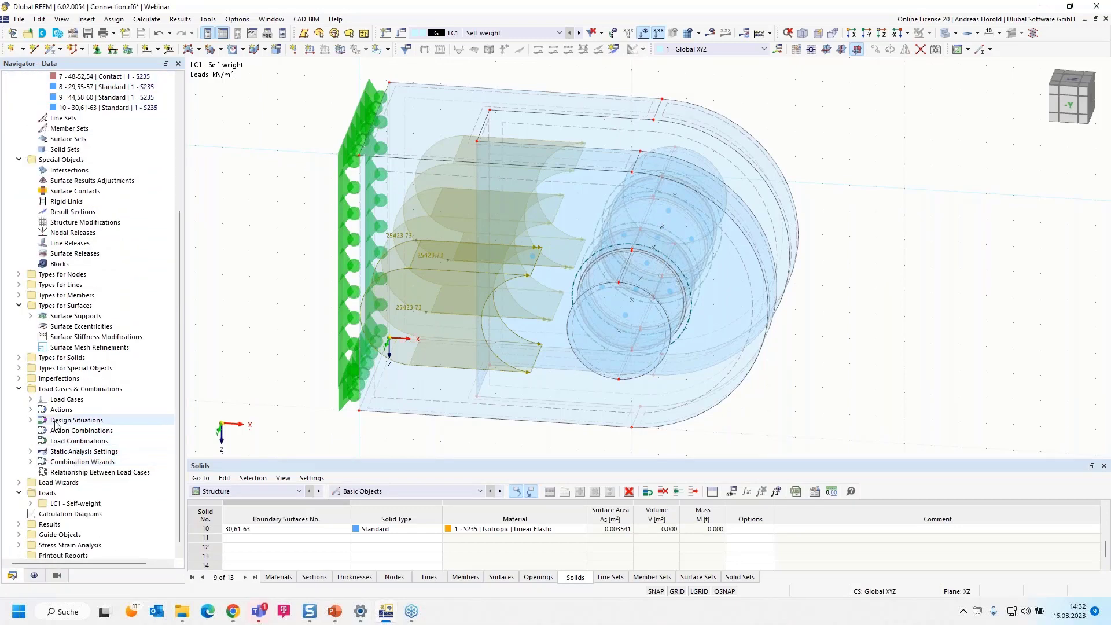
{"action": "left_click", "coordinate": [31, 493]}
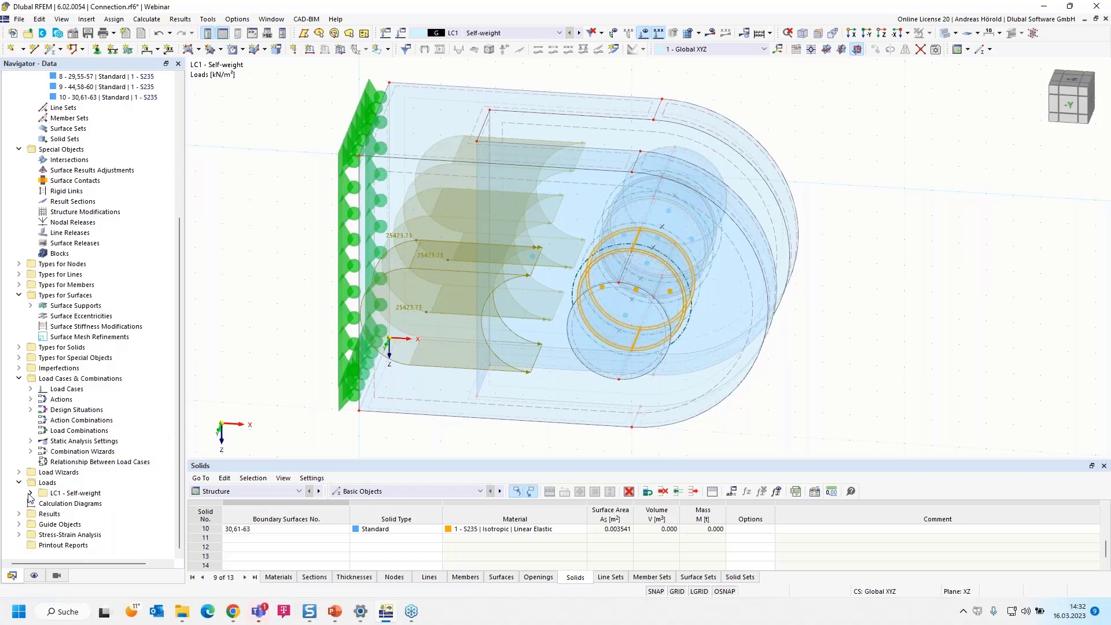
{"action": "scroll", "coordinate": [32, 497], "scroll_direction": "down", "scroll_amount": 2}
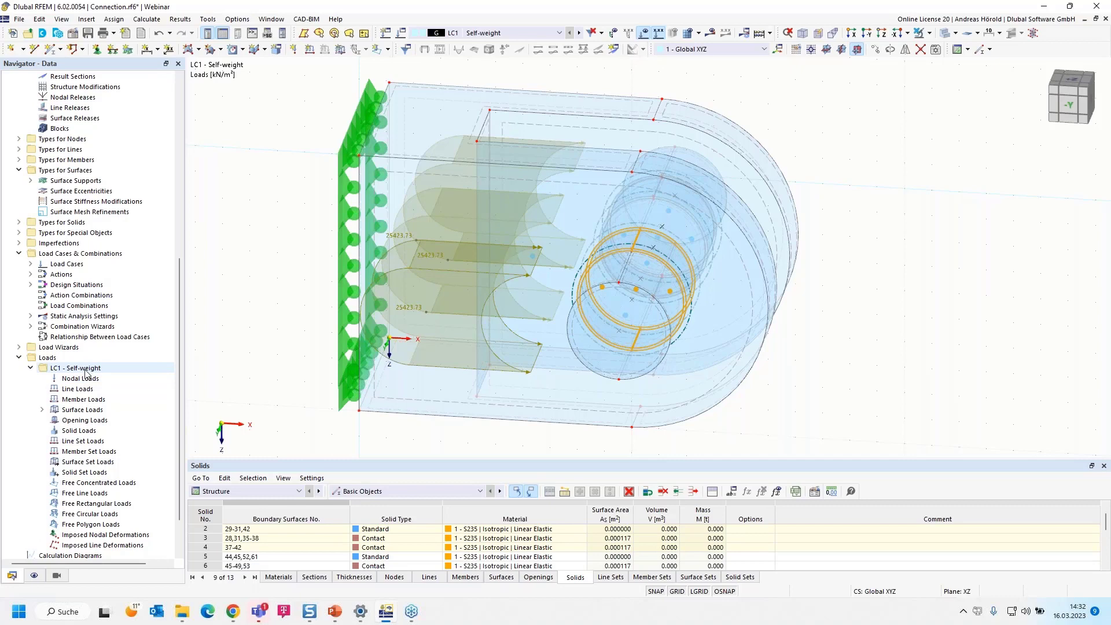
{"action": "left_click", "coordinate": [42, 409]}
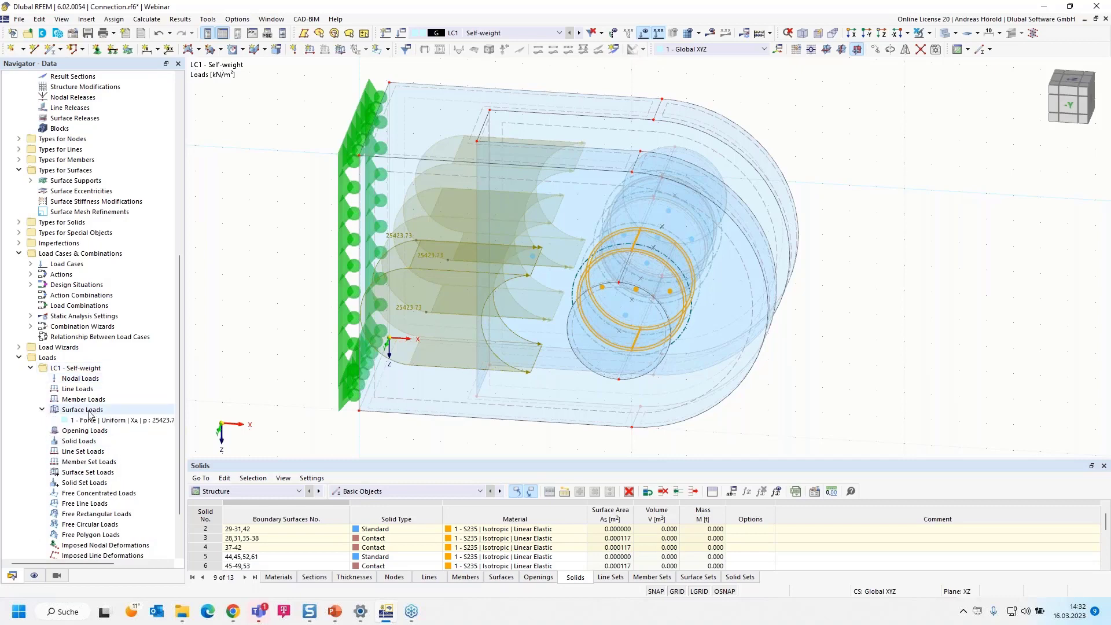
{"action": "double_click", "coordinate": [126, 421]}
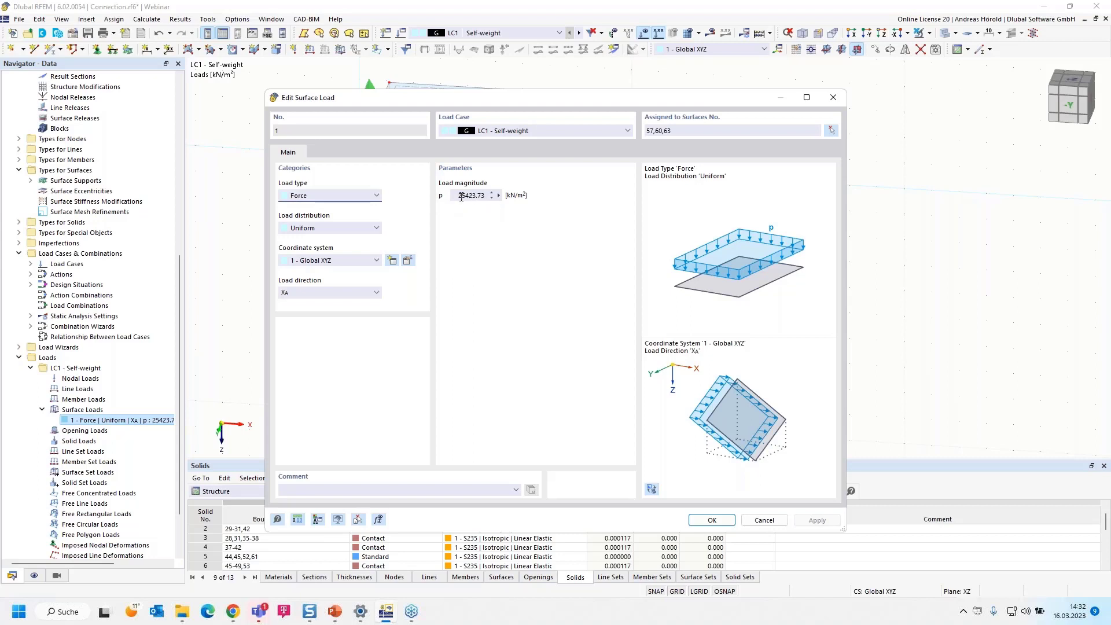
{"action": "left_click", "coordinate": [498, 197]}
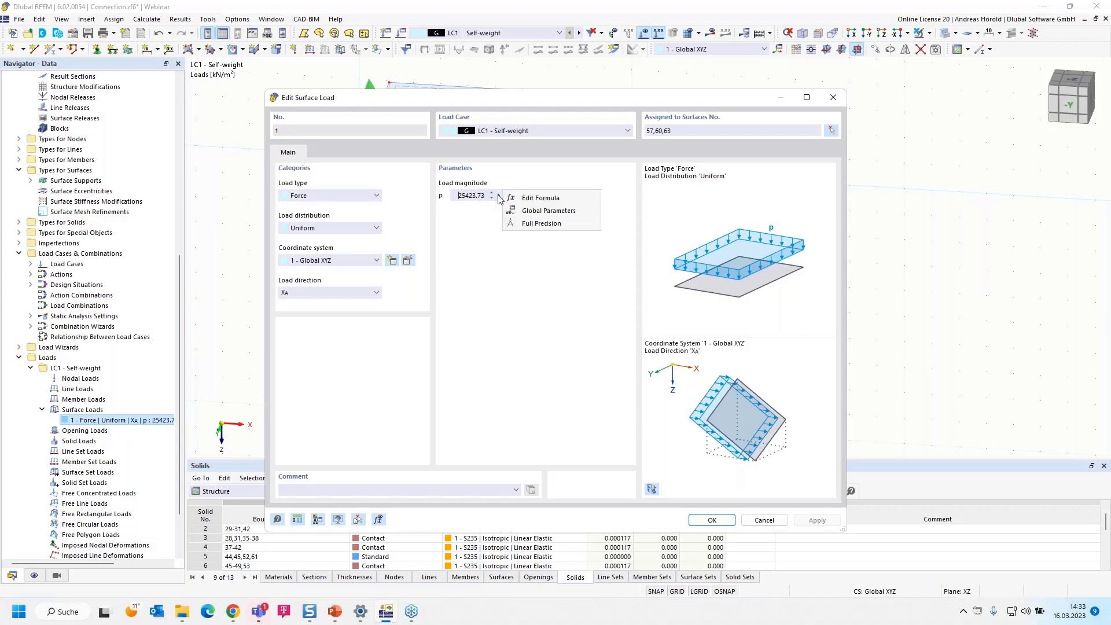
Step: Start a formula for the surface load magnitude that divides 45000 by the area property of surfaces
{"action": "left_click", "coordinate": [548, 199]}
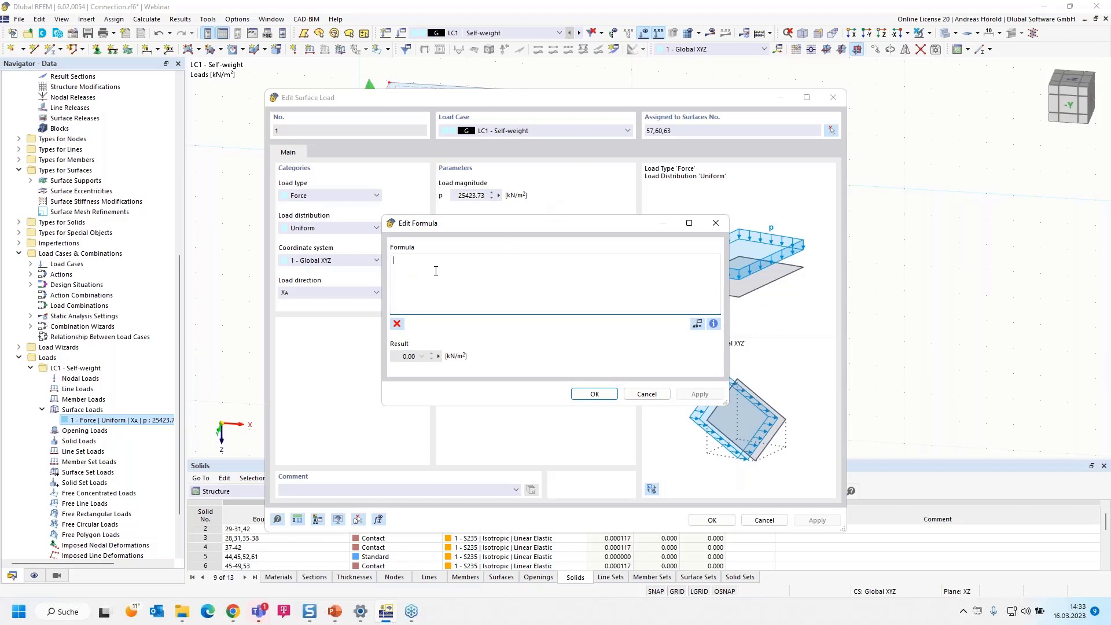
{"action": "type", "text": "45000"}
{"action": "type", "text": "/"}
{"action": "left_click", "coordinate": [713, 324]}
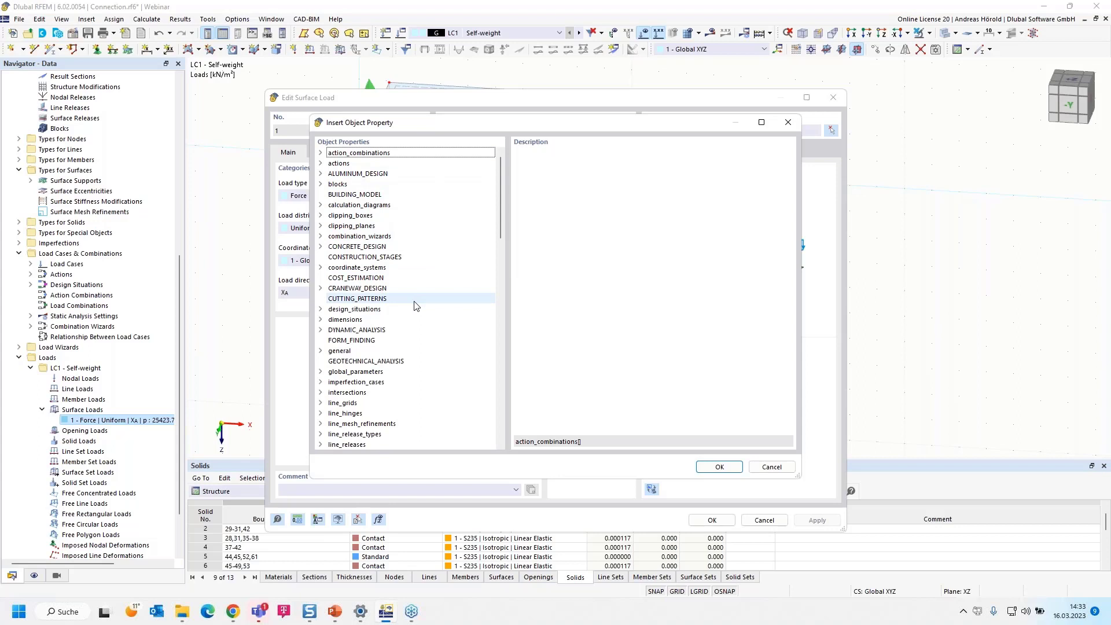
{"action": "key", "text": "s"}
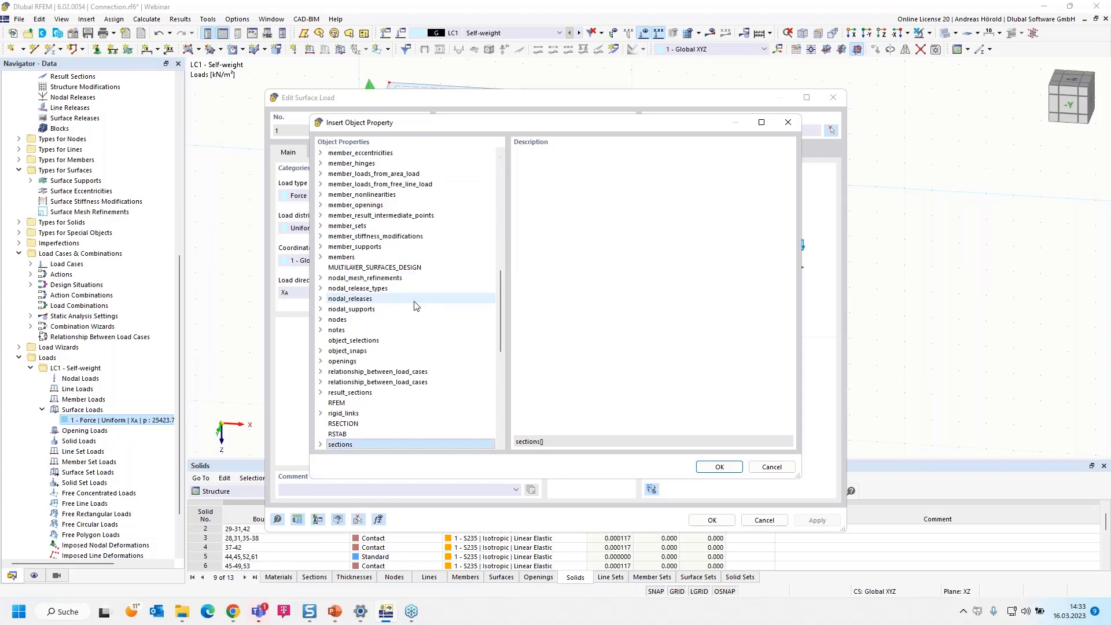
{"action": "scroll", "coordinate": [413, 310], "scroll_direction": "down", "scroll_amount": 5}
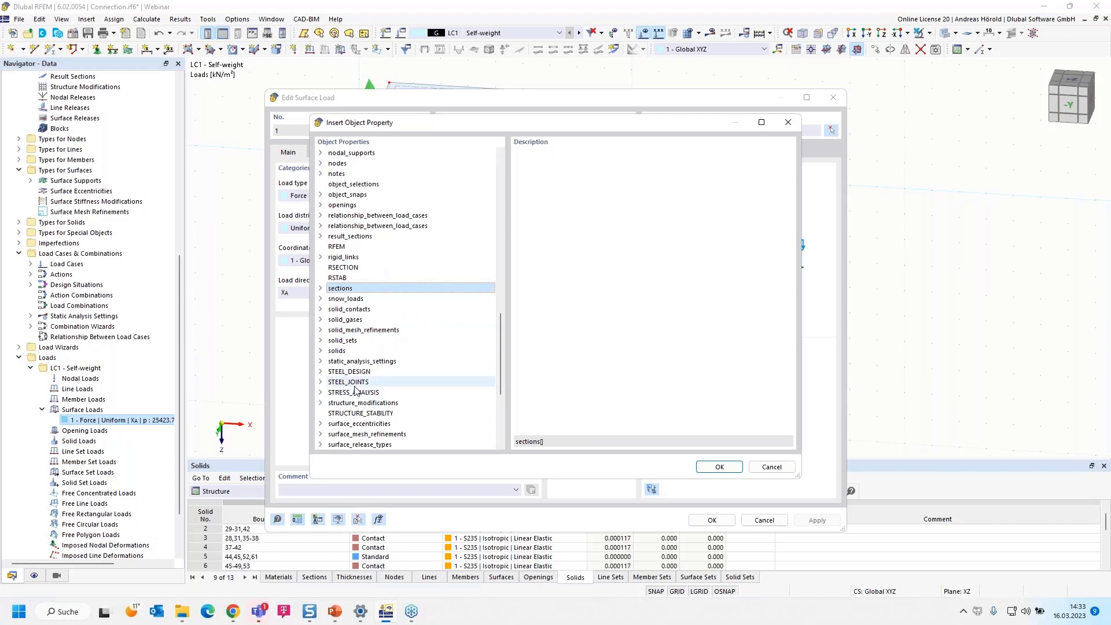
{"action": "scroll", "coordinate": [356, 386], "scroll_direction": "down", "scroll_amount": 5}
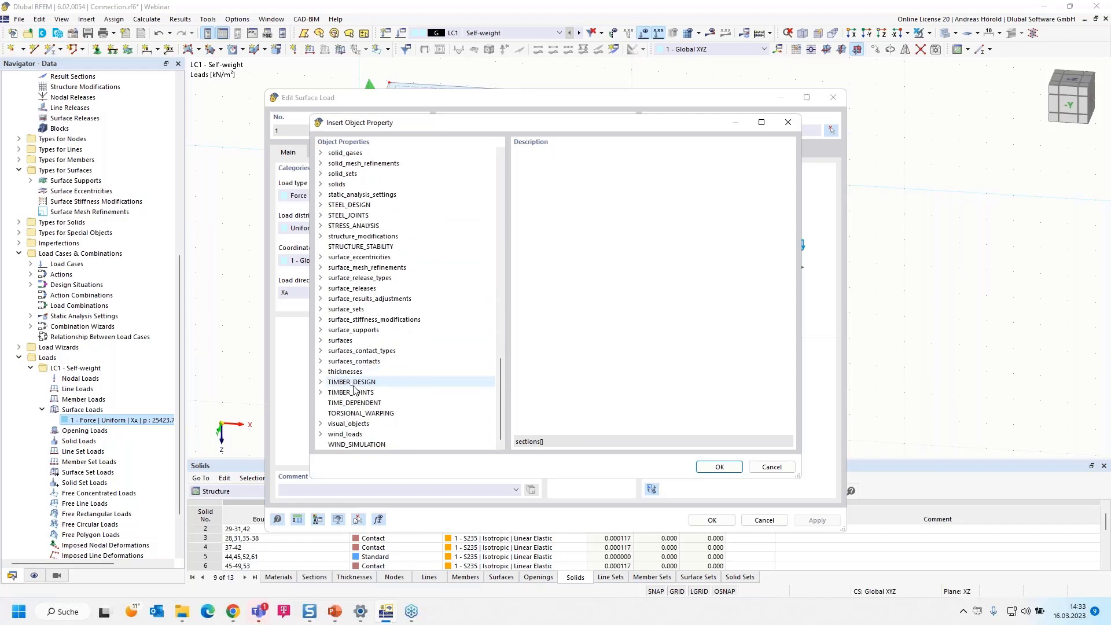
{"action": "left_click", "coordinate": [321, 341]}
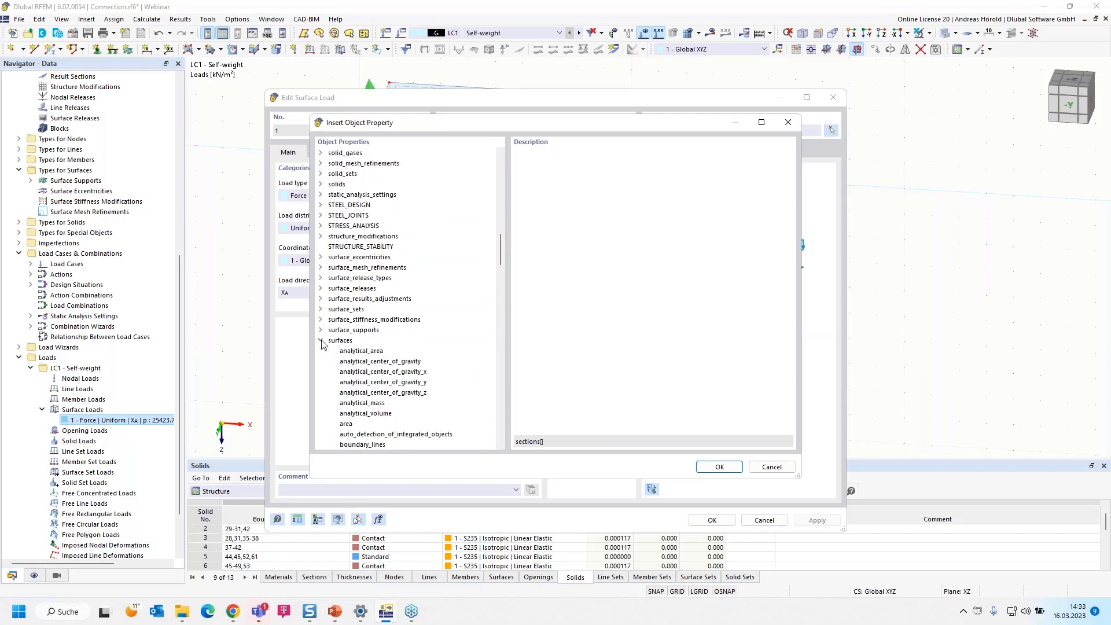
{"action": "left_click", "coordinate": [350, 424]}
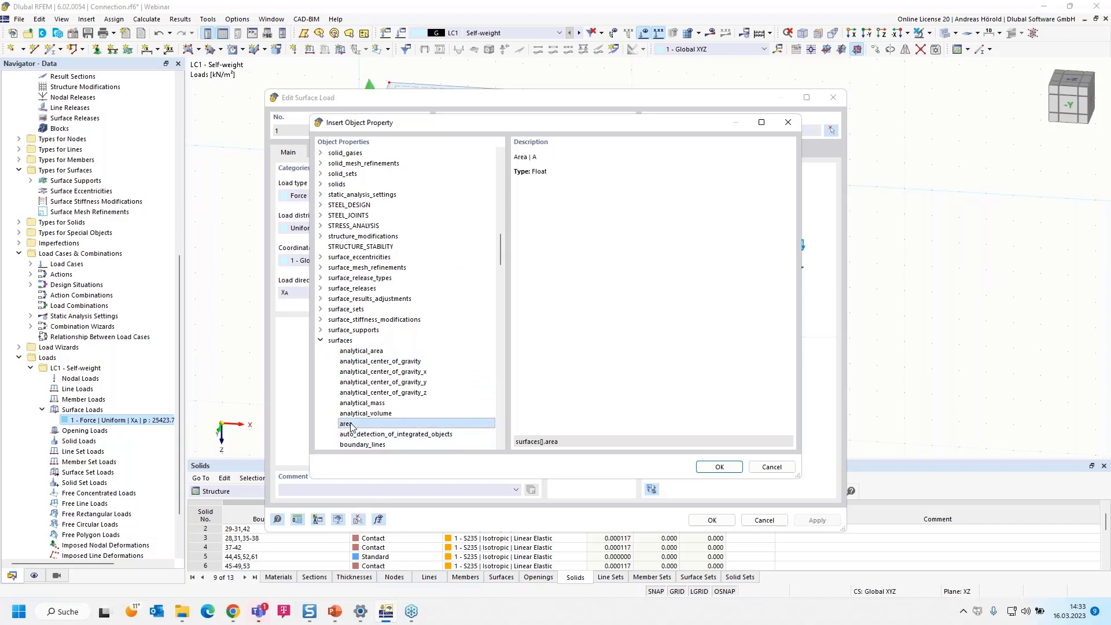
{"action": "left_click", "coordinate": [720, 467]}
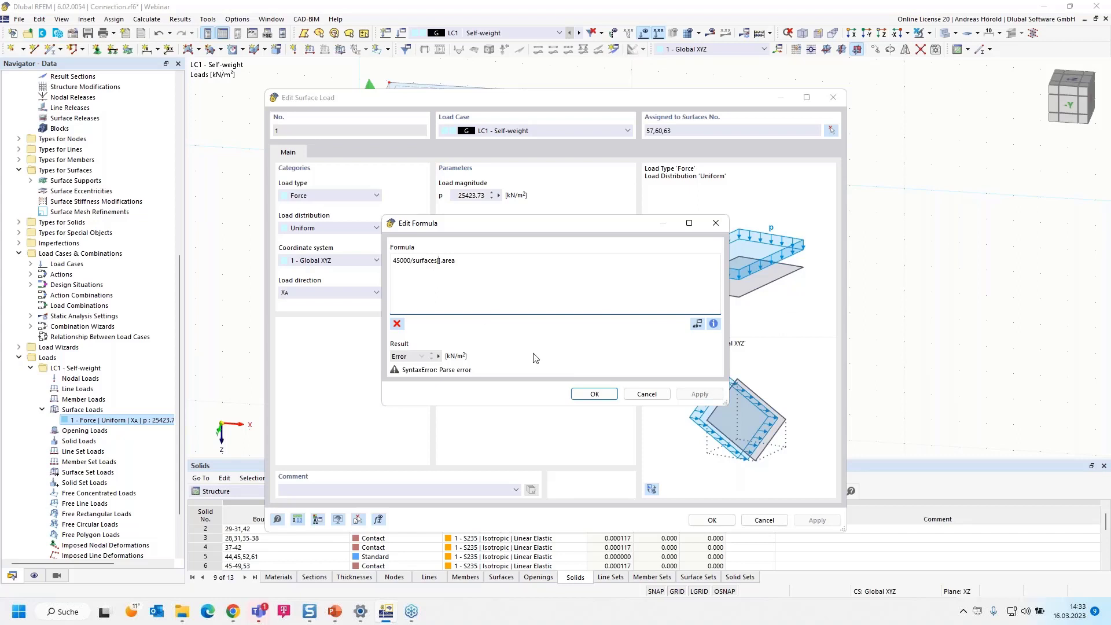
Step: Reference surface 57 in the formula so it reads 45000/surfaces[57].area, and accept it
{"action": "type", "text": "57"}
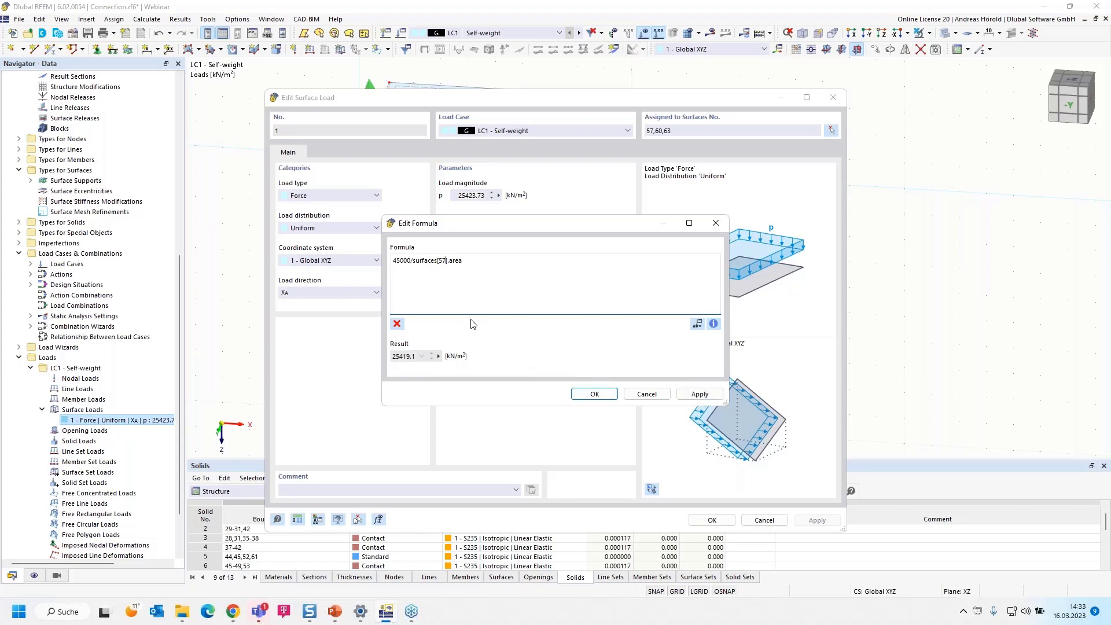
{"action": "left_click_drag", "start_coordinate": [511, 225], "coordinate": [551, 220]}
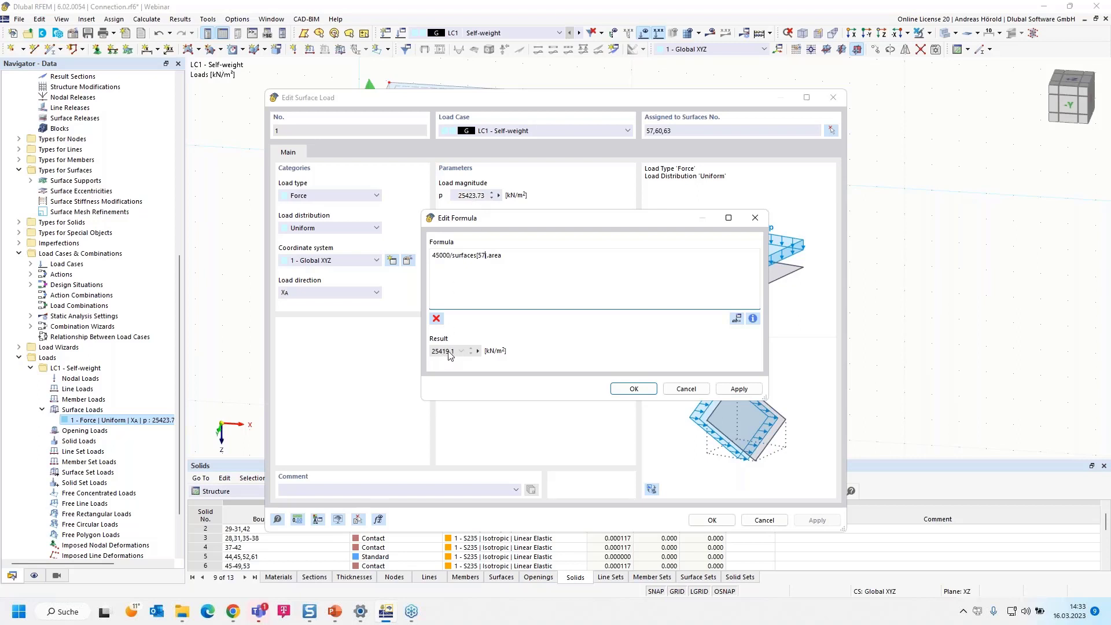
{"action": "left_click", "coordinate": [631, 391]}
{"action": "left_click", "coordinate": [632, 390]}
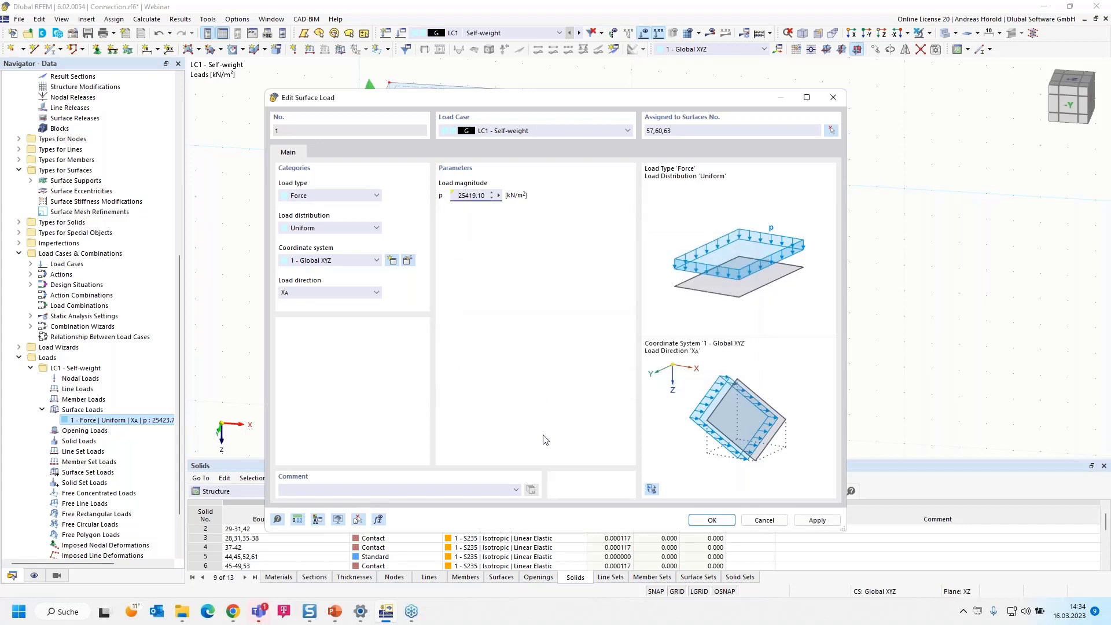
Step: Review the load magnitude's formula without changing it, and save the edited surface load
{"action": "left_click", "coordinate": [499, 196]}
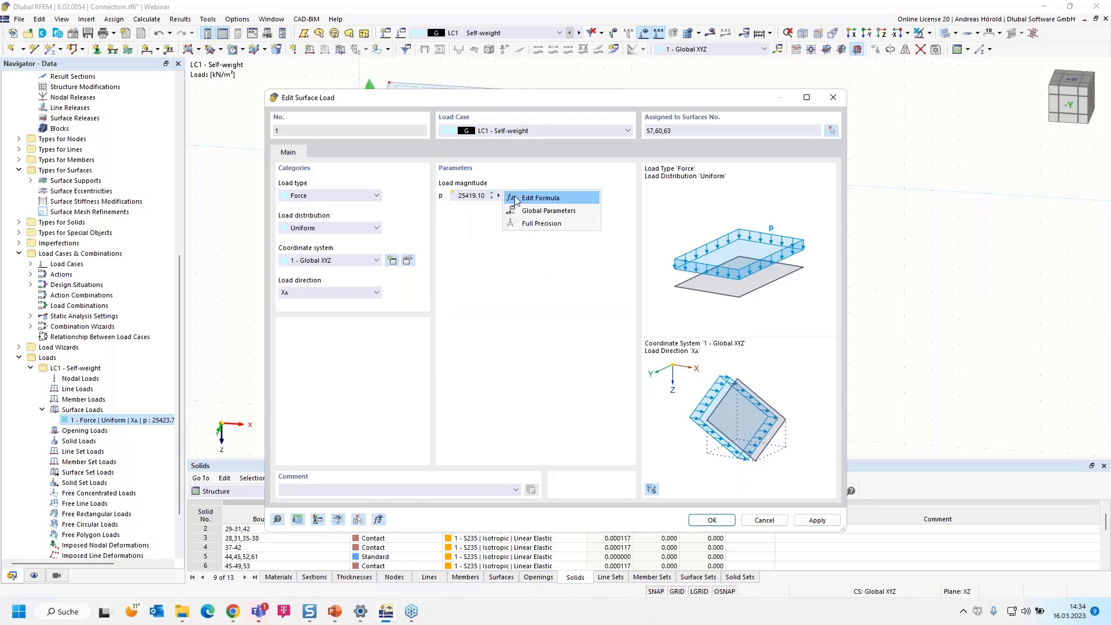
{"action": "left_click", "coordinate": [529, 199]}
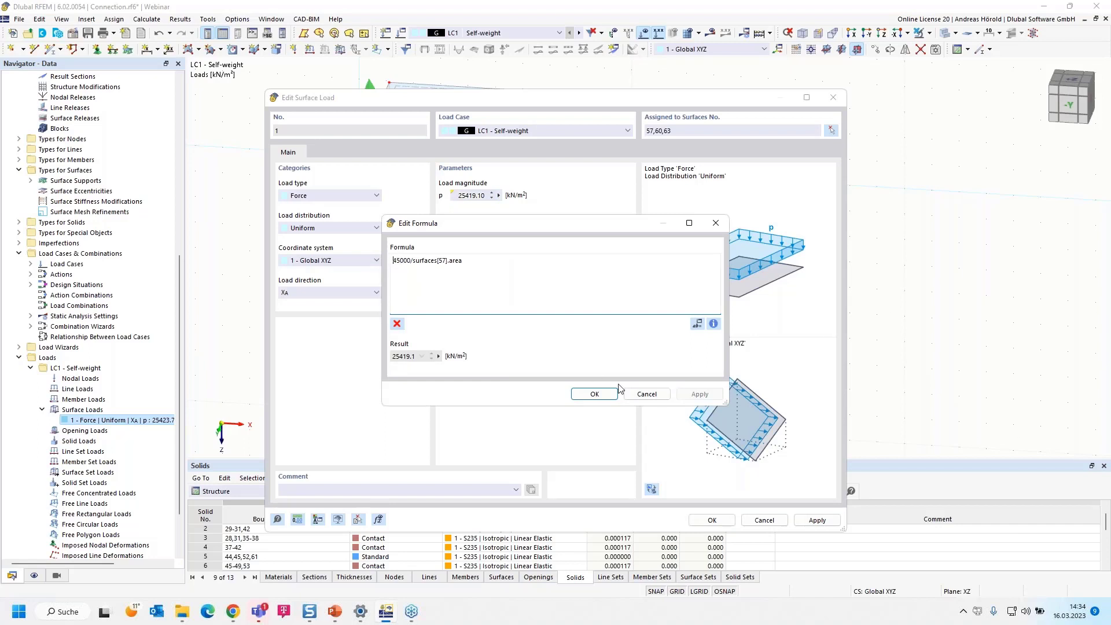
{"action": "left_click", "coordinate": [646, 394]}
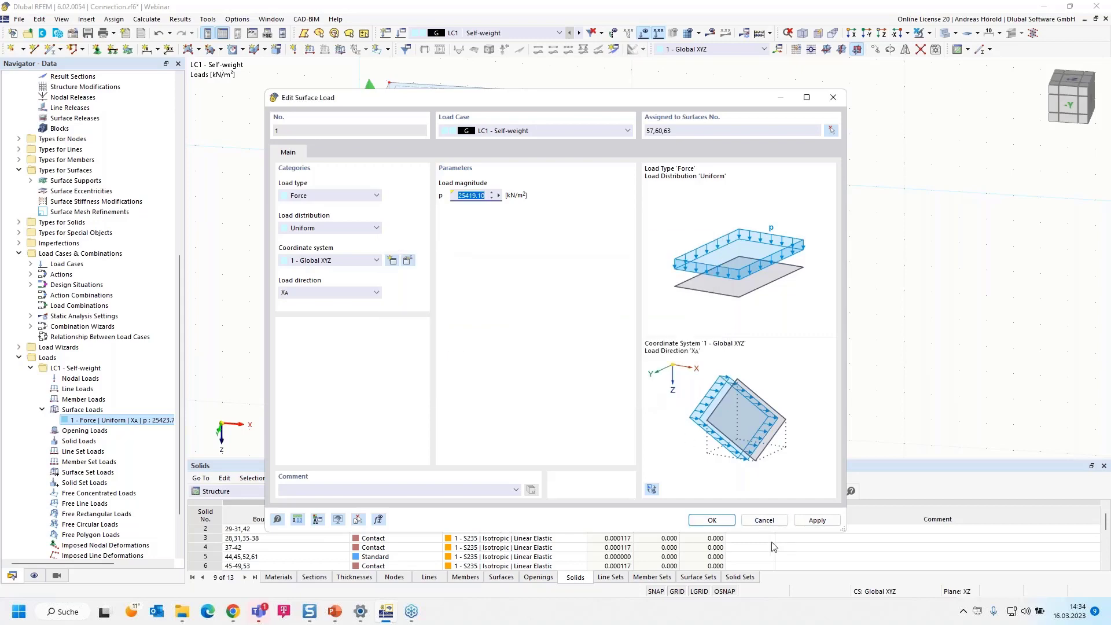
{"action": "left_click", "coordinate": [710, 520]}
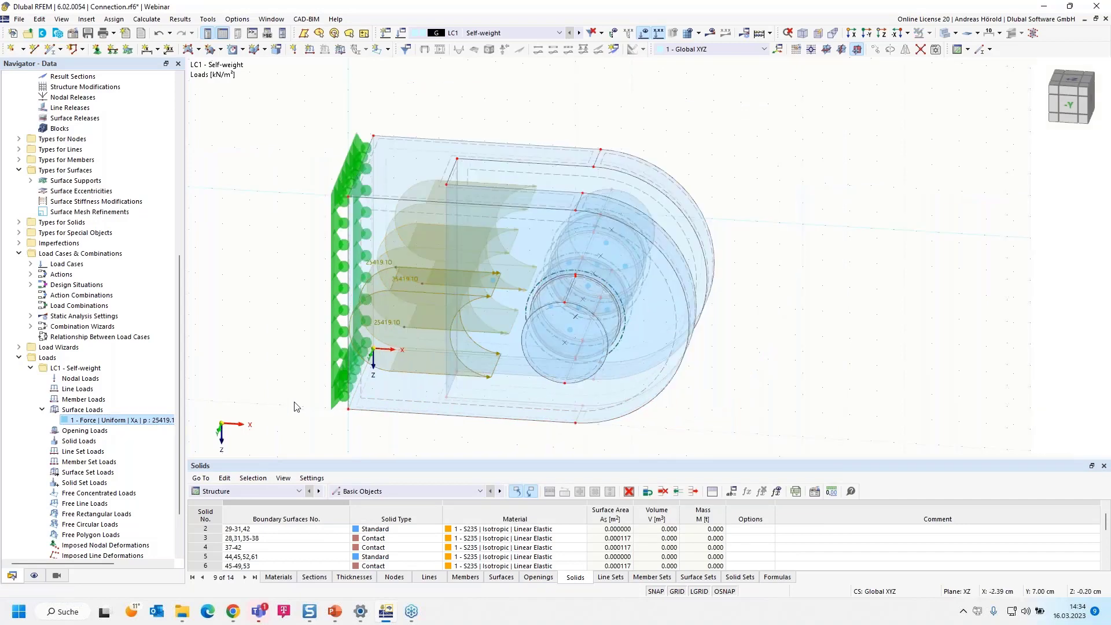
Step: Rename load case LC1 to Fd in the load cases and combinations settings
{"action": "scroll", "coordinate": [301, 393], "scroll_direction": "down", "scroll_amount": 2}
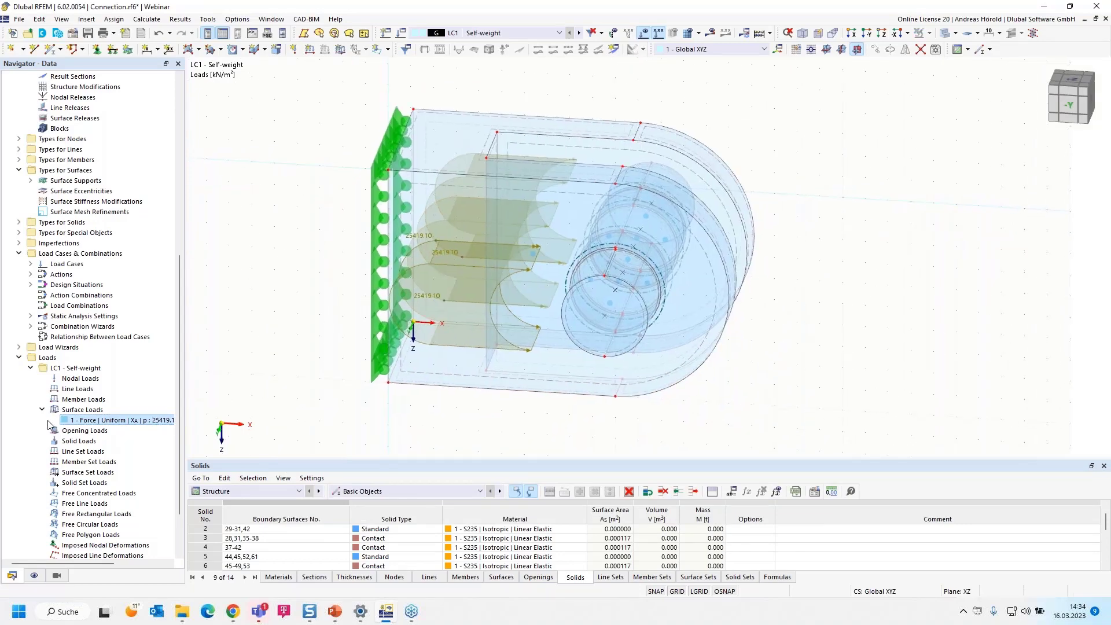
{"action": "scroll", "coordinate": [44, 415], "scroll_direction": "down", "scroll_amount": 2}
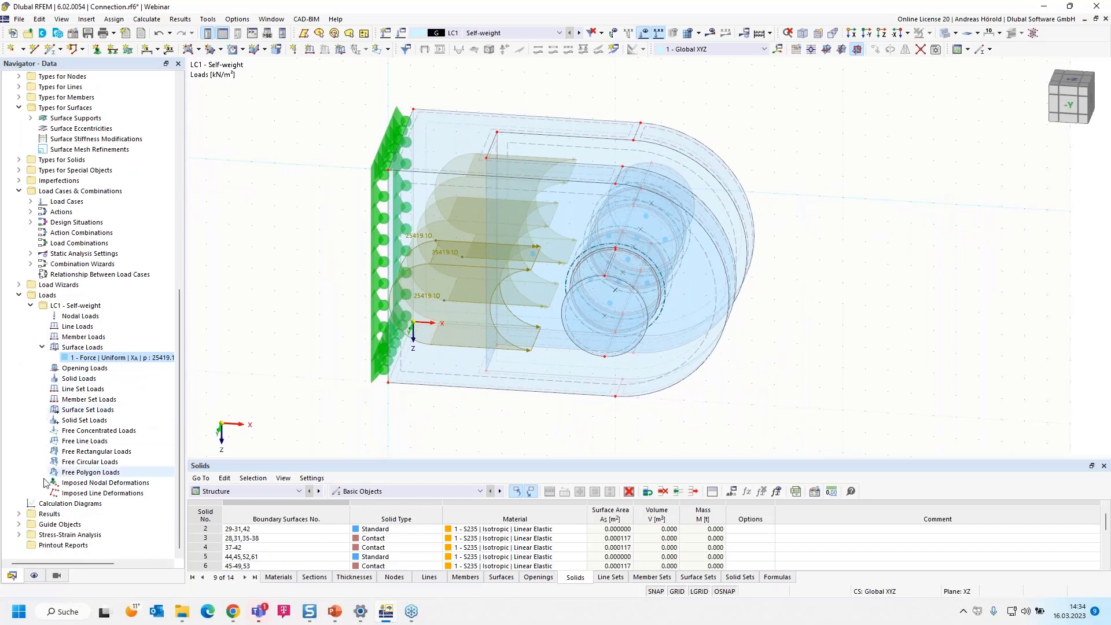
{"action": "right_click", "coordinate": [93, 193]}
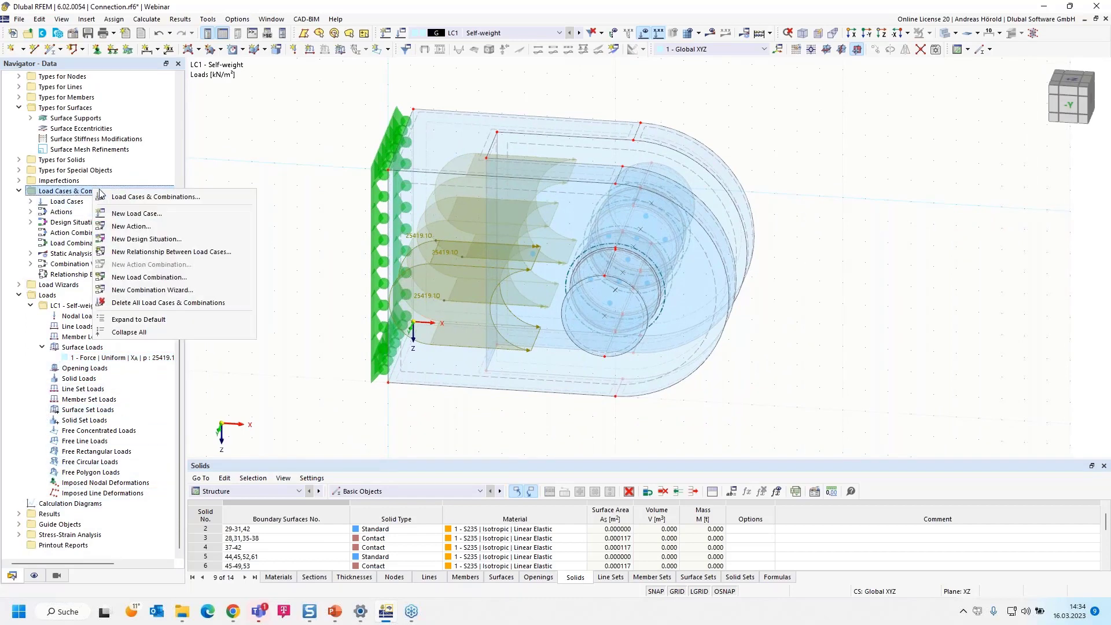
{"action": "left_click", "coordinate": [164, 199]}
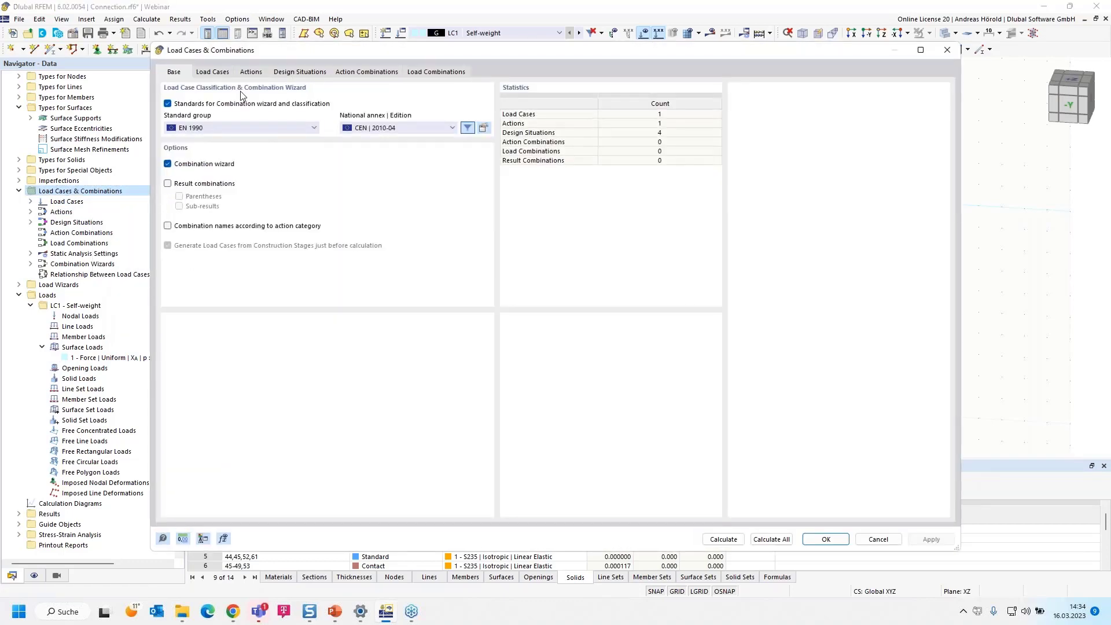
{"action": "left_click", "coordinate": [213, 72]}
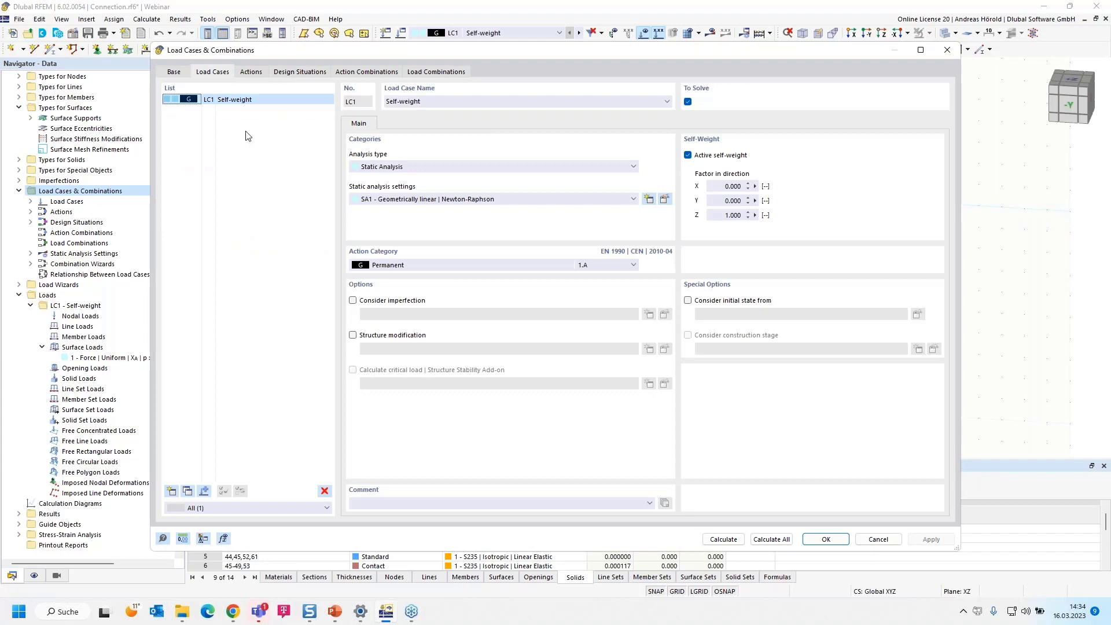
{"action": "left_click", "coordinate": [431, 101]}
{"action": "type", "text": "Fd"}
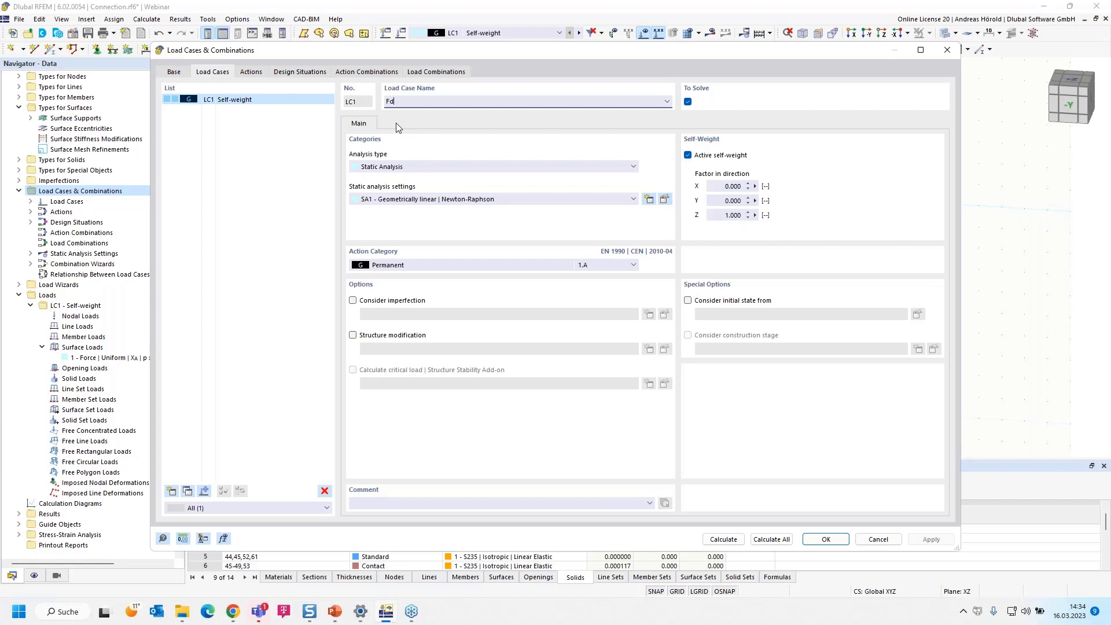
Step: Check the load combinations and delete the SLS design situations DS2 to DS4, keeping only the ULS one
{"action": "left_click", "coordinate": [435, 71]}
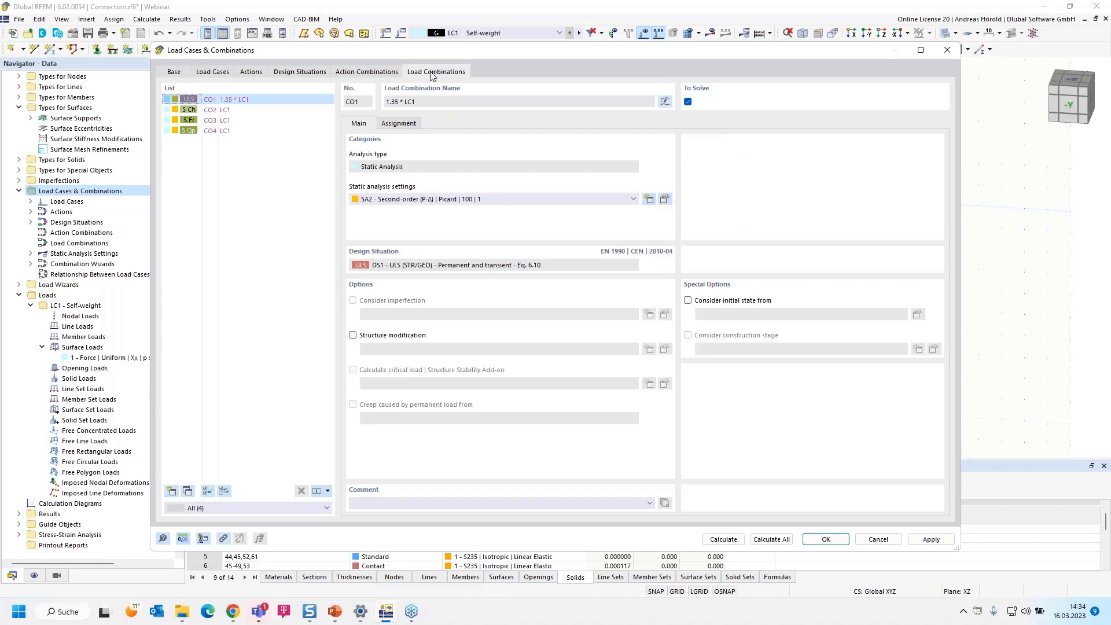
{"action": "left_click", "coordinate": [301, 71]}
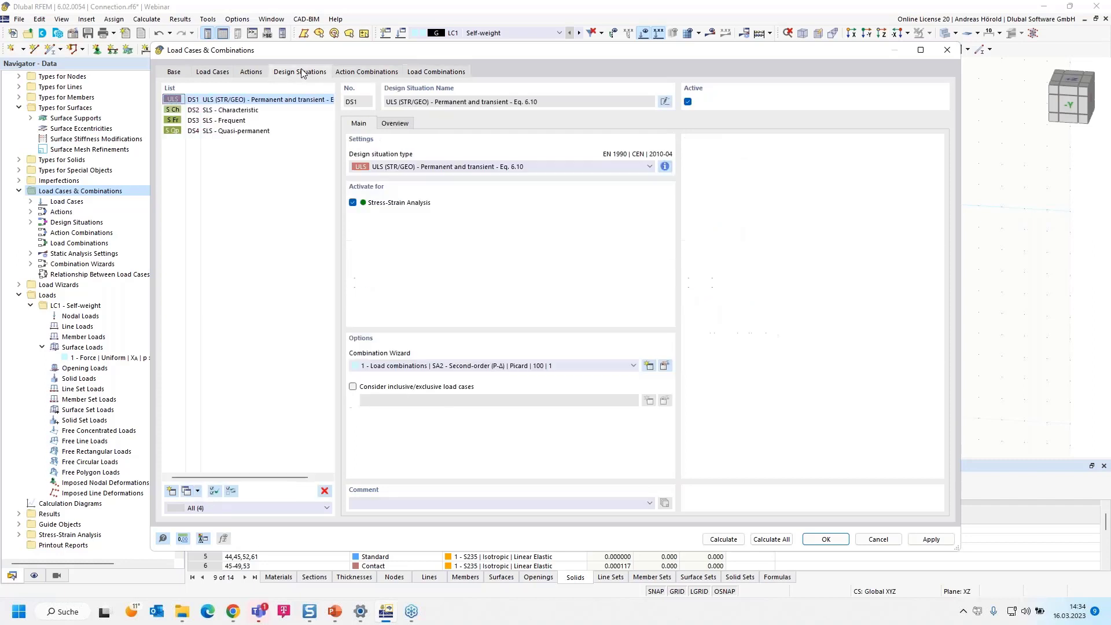
{"action": "left_click", "coordinate": [228, 112]}
{"action": "left_click_drag", "start_coordinate": [228, 114], "coordinate": [221, 134]}
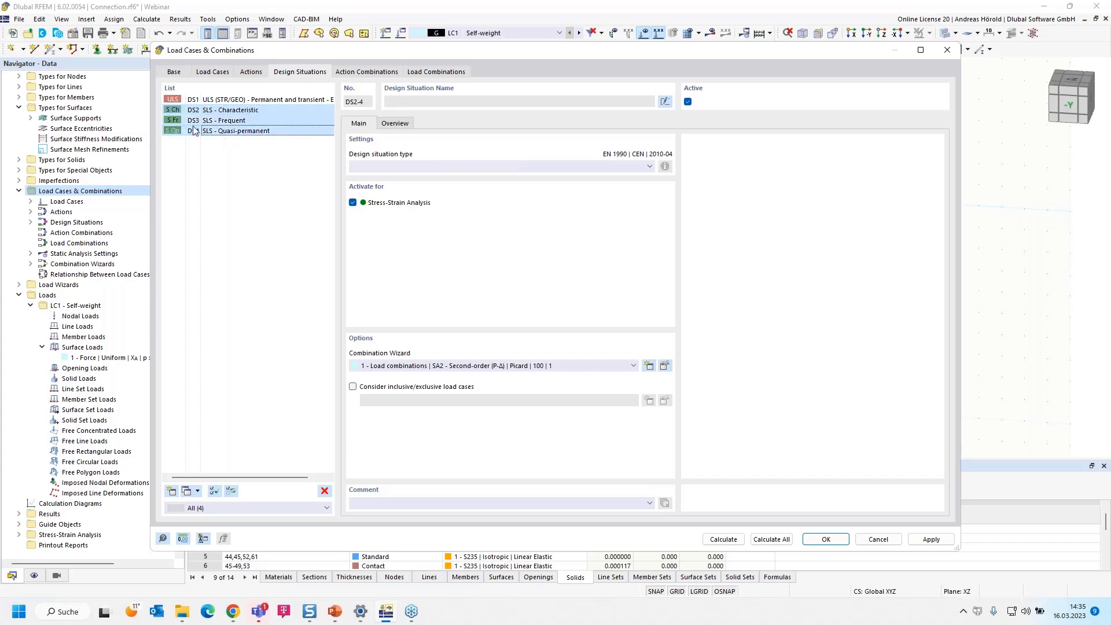
{"action": "left_click", "coordinate": [325, 491]}
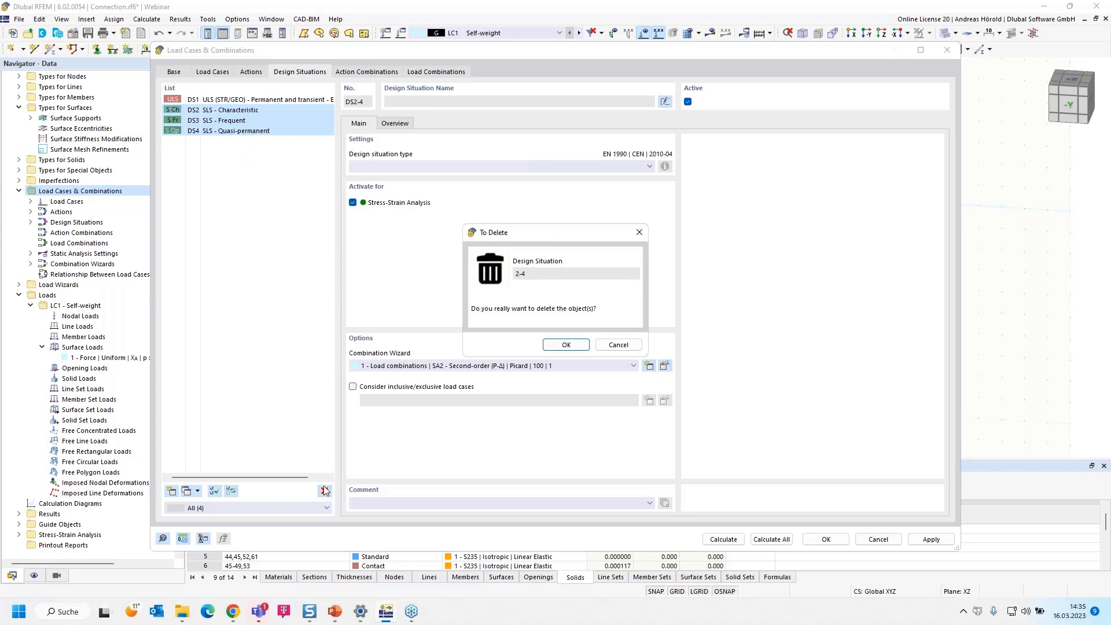
{"action": "left_click", "coordinate": [565, 345]}
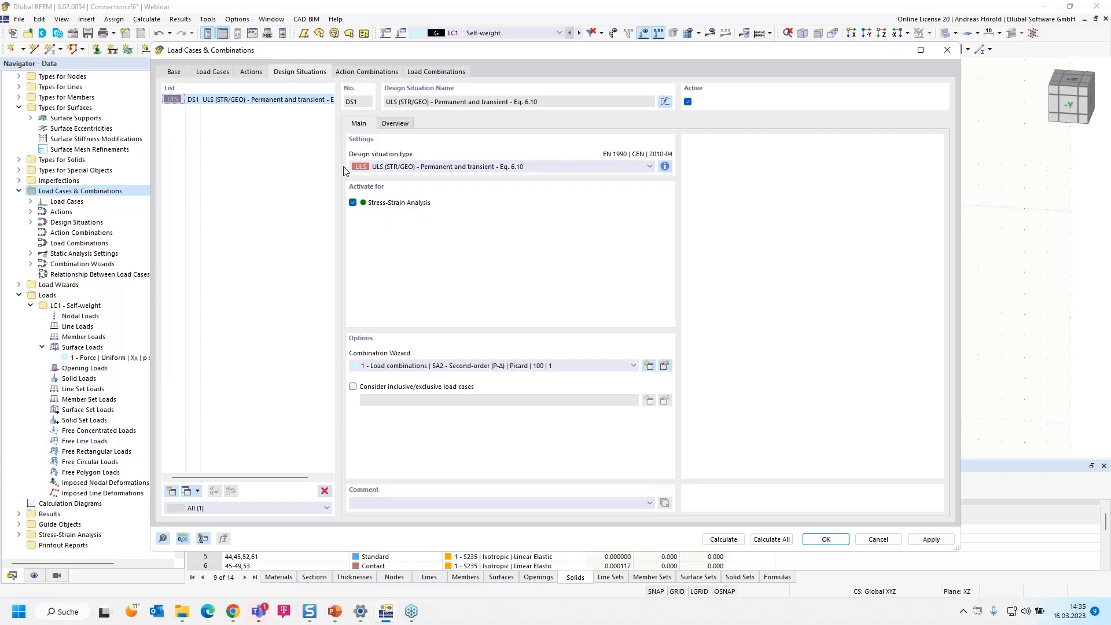
Step: Review the remaining load combination and design situation, and disable the combination wizard, saving the changes made so far
{"action": "left_click", "coordinate": [422, 71]}
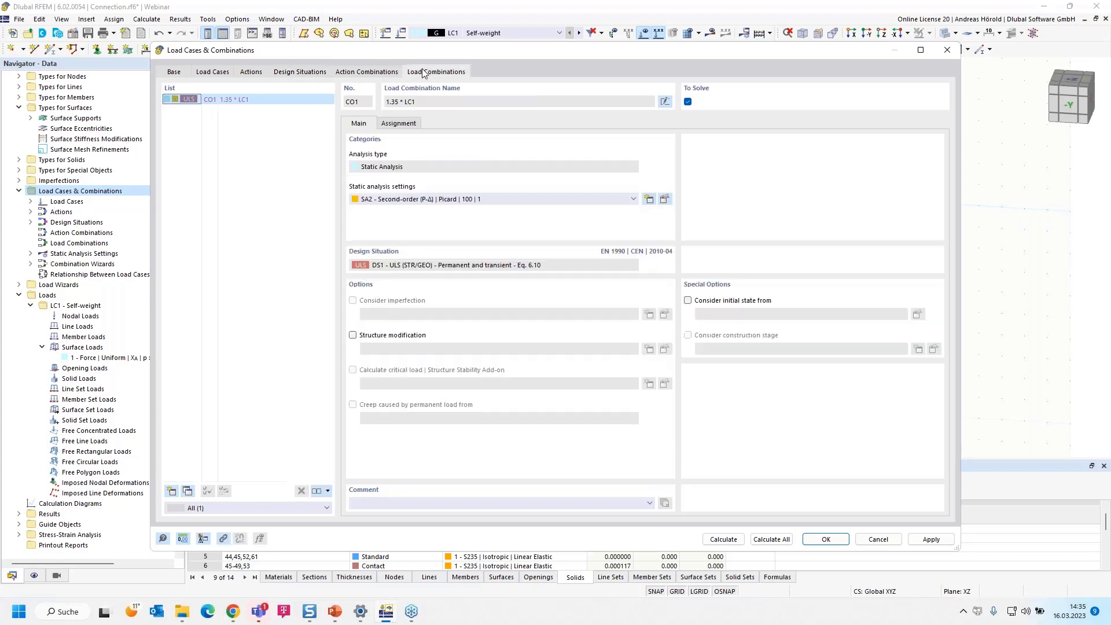
{"action": "left_click", "coordinate": [294, 72]}
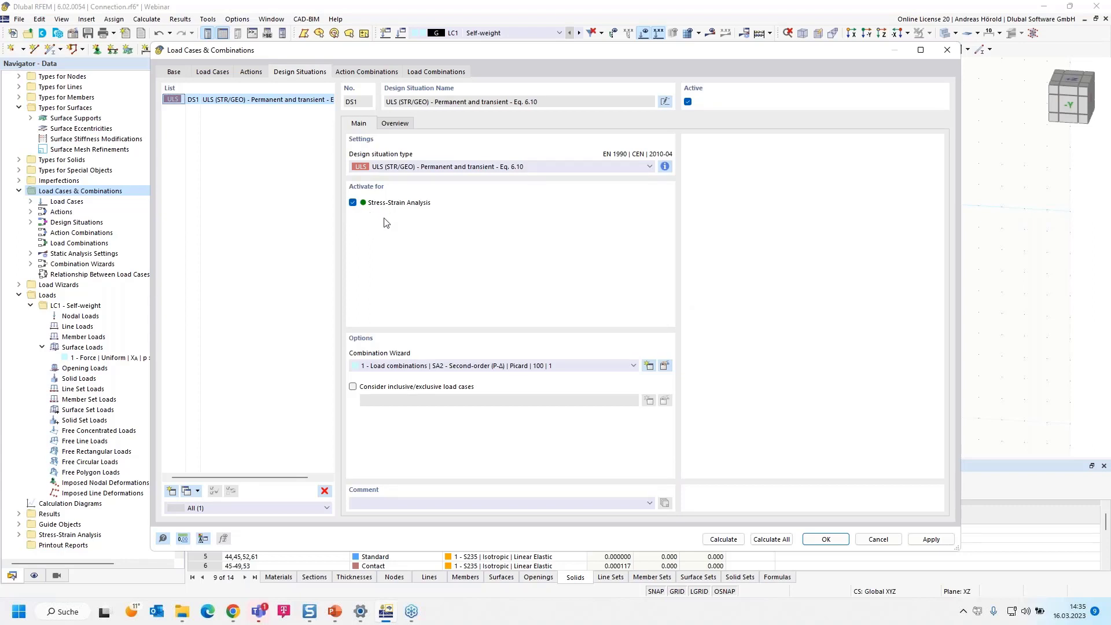
{"action": "left_click", "coordinate": [174, 72]}
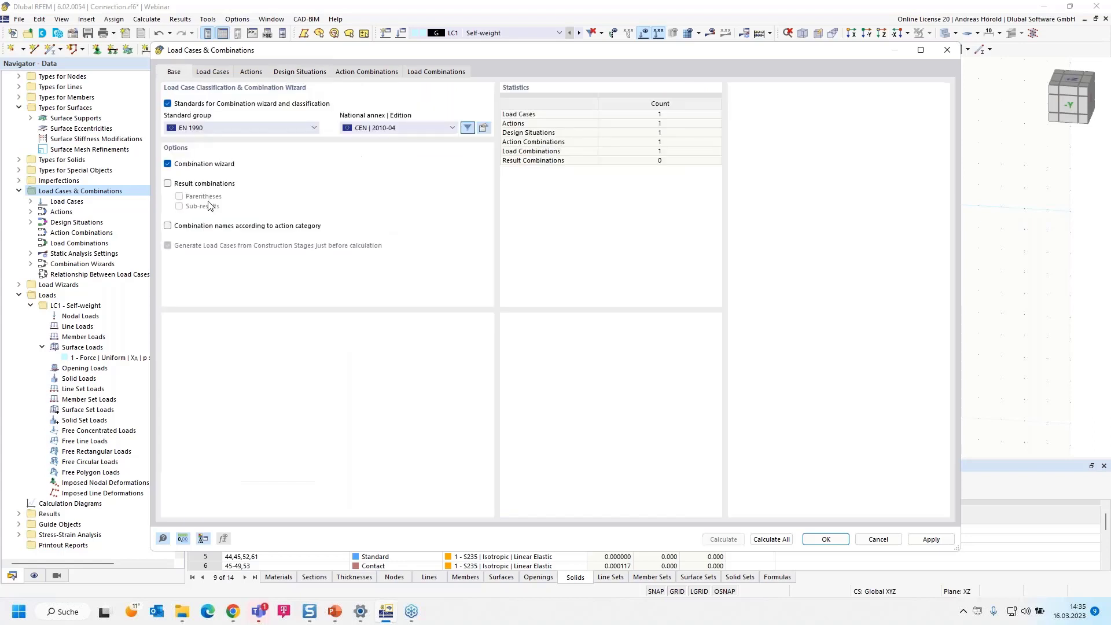
{"action": "left_click", "coordinate": [167, 164]}
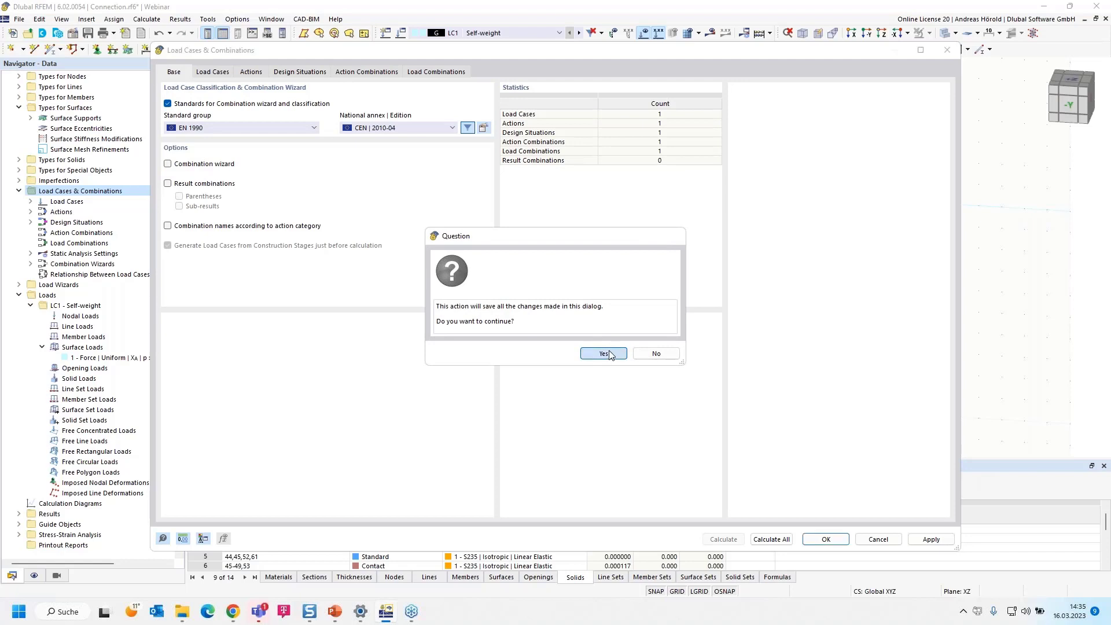
{"action": "left_click", "coordinate": [609, 355]}
{"action": "left_click", "coordinate": [551, 354]}
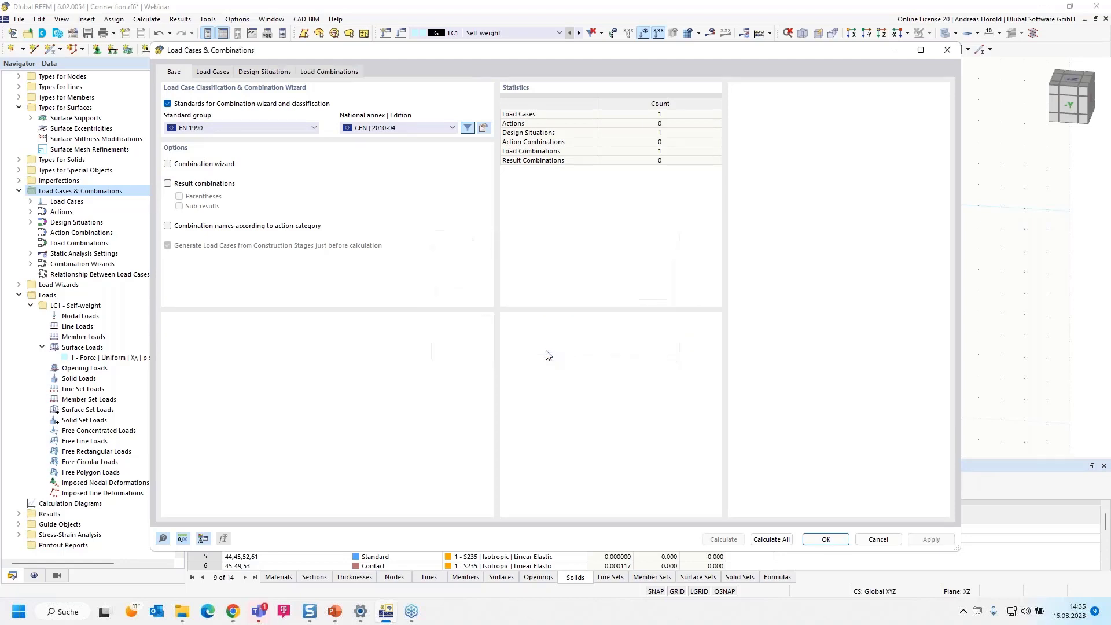
Step: Set the factor of LC1 in load combination CO1 to 1.00 and return to the design situations
{"action": "left_click", "coordinate": [328, 72]}
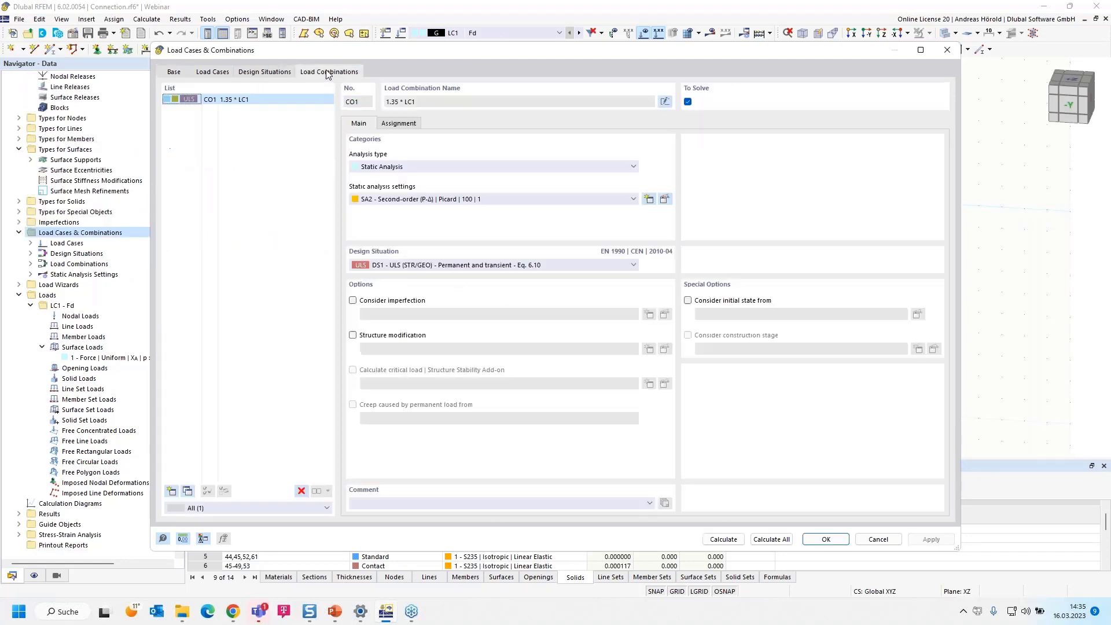
{"action": "left_click", "coordinate": [398, 124]}
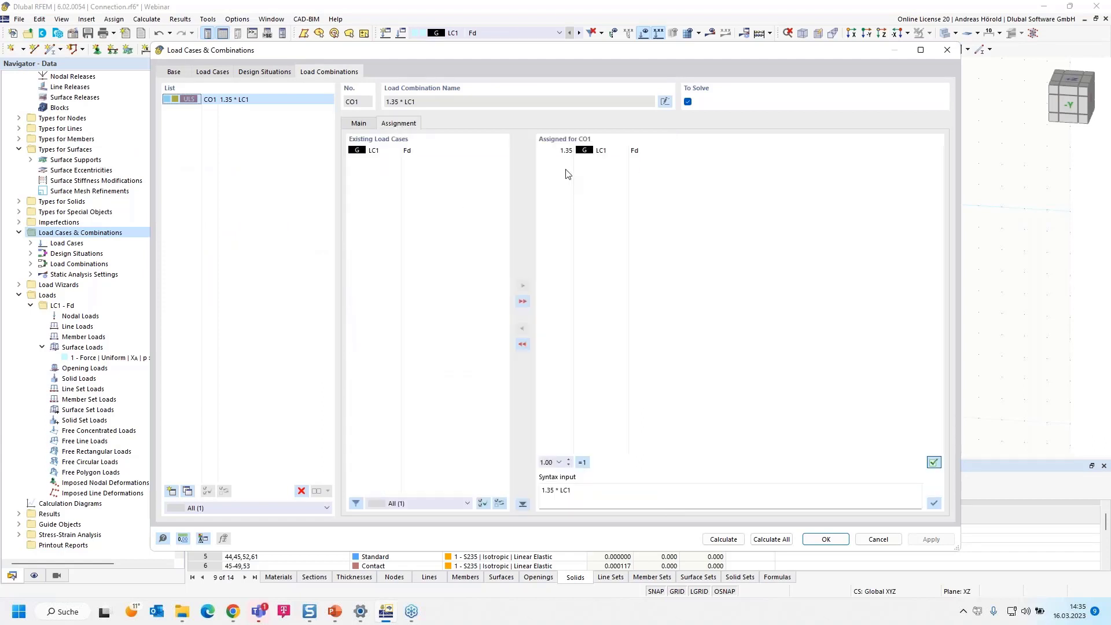
{"action": "left_click", "coordinate": [565, 151]}
{"action": "left_click", "coordinate": [565, 150]}
{"action": "left_click", "coordinate": [559, 151]}
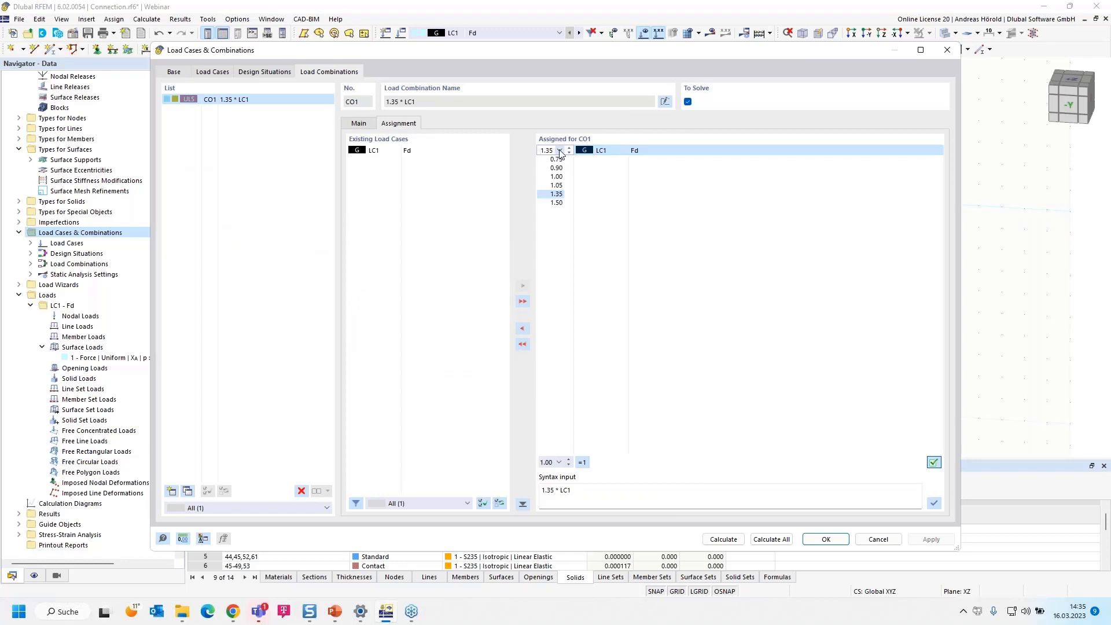
{"action": "left_click", "coordinate": [556, 177]}
{"action": "left_click", "coordinate": [265, 72]}
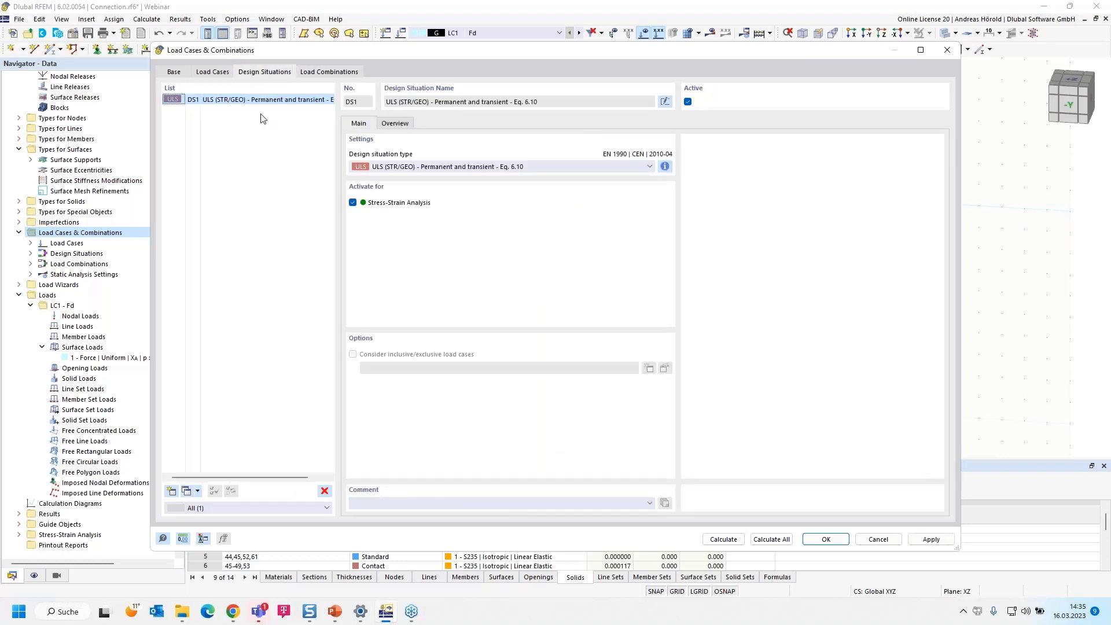
Step: Check the combinations assigned to design situation DS1 and run the calculation of everything
{"action": "left_click", "coordinate": [396, 124]}
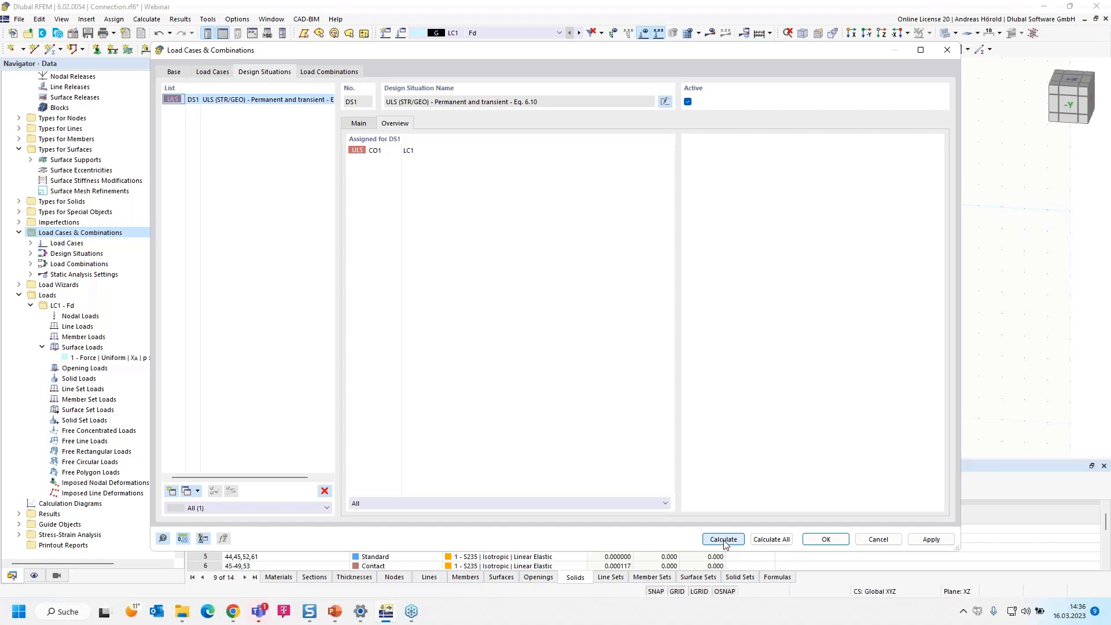
{"action": "left_click", "coordinate": [779, 540]}
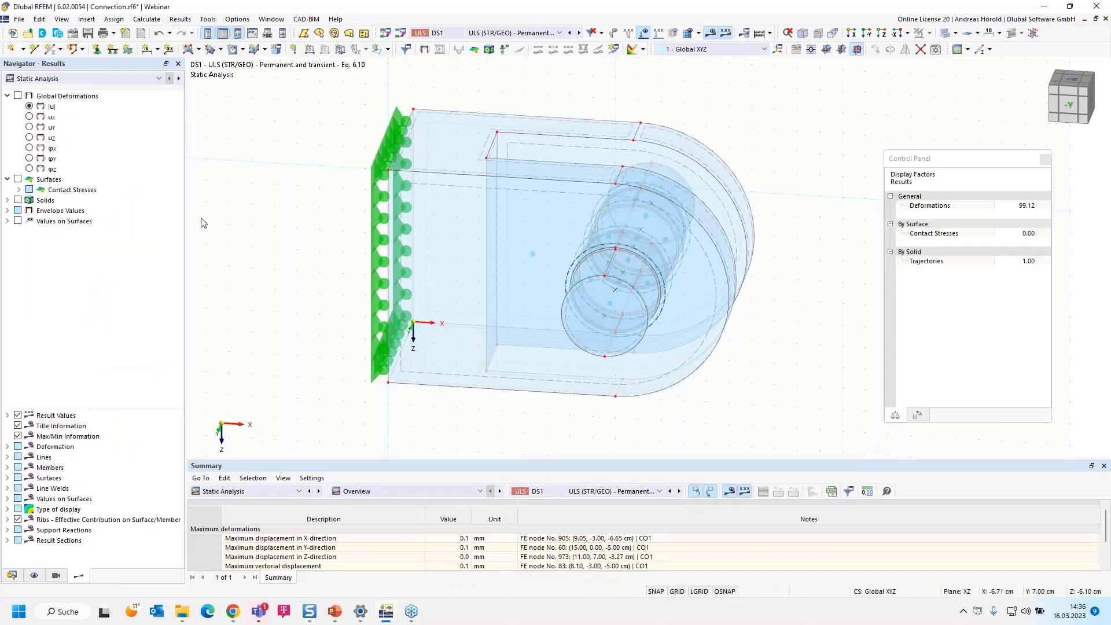
Step: Display the basic stress σx on the solids with its colour scale and examine the distribution around the pin
{"action": "left_click", "coordinate": [7, 200]}
{"action": "left_click", "coordinate": [18, 201]}
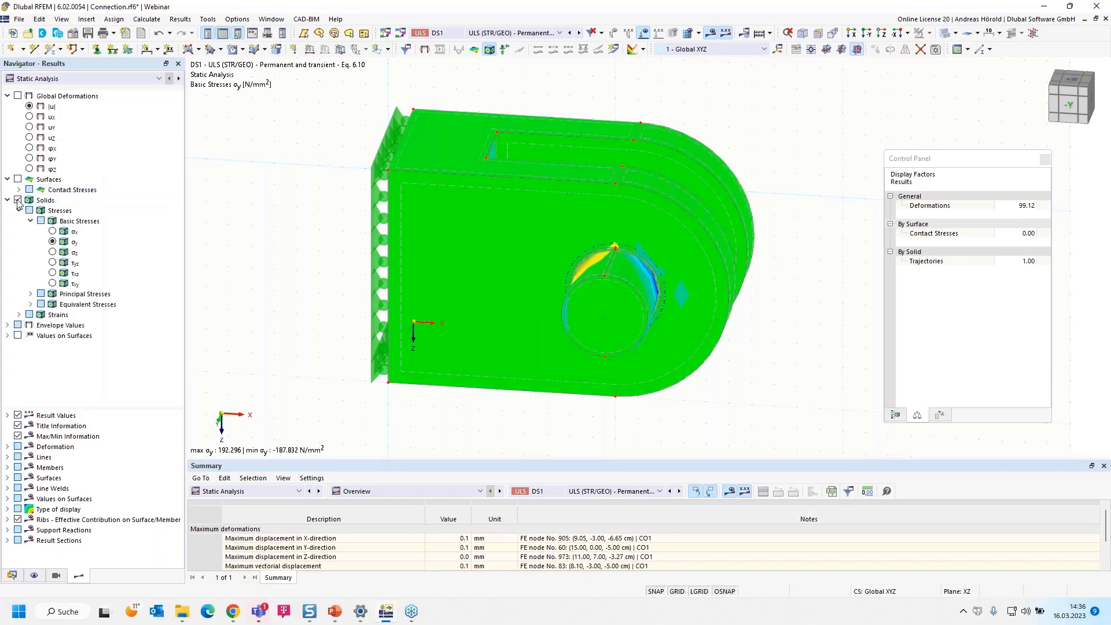
{"action": "left_click", "coordinate": [52, 232]}
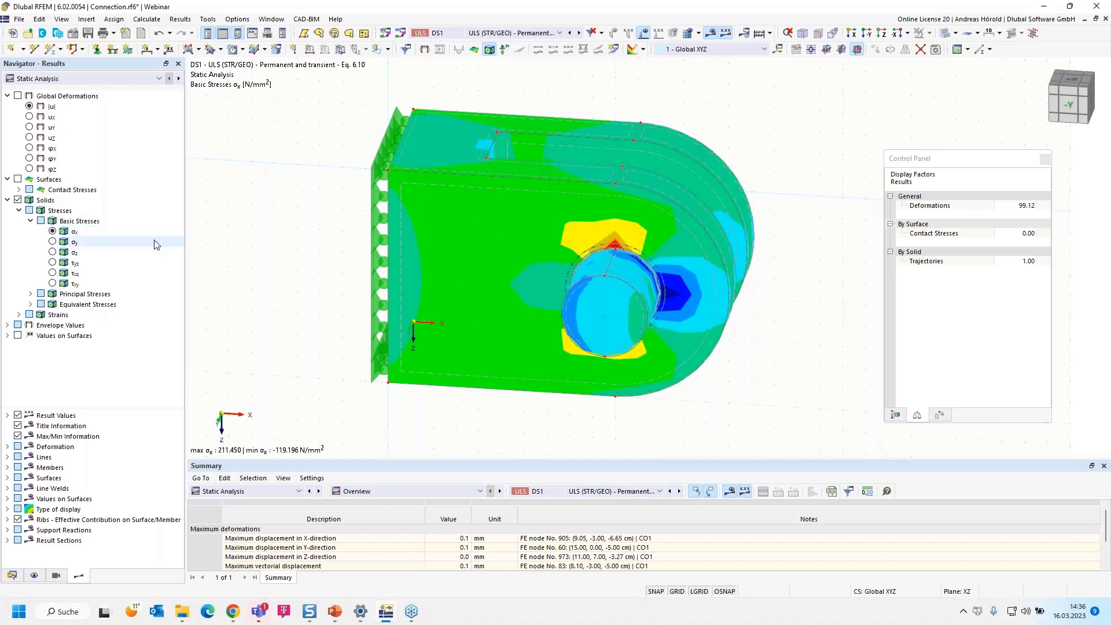
{"action": "left_click", "coordinate": [895, 415]}
{"action": "scroll", "coordinate": [798, 280], "scroll_direction": "up", "scroll_amount": 5}
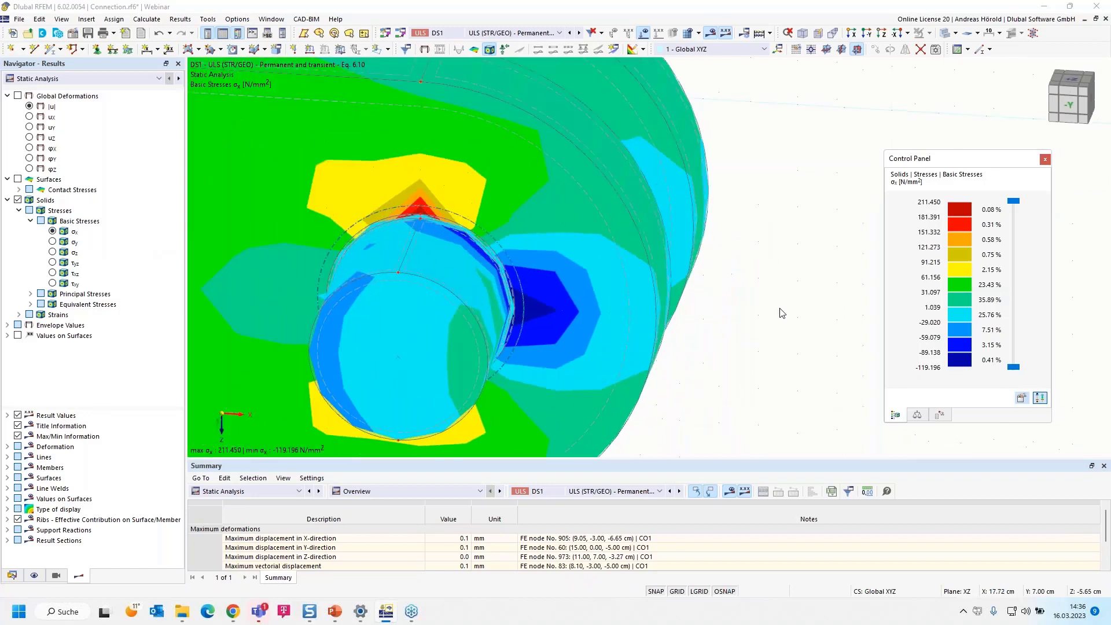
{"action": "scroll", "coordinate": [697, 298], "scroll_direction": "down", "scroll_amount": 2}
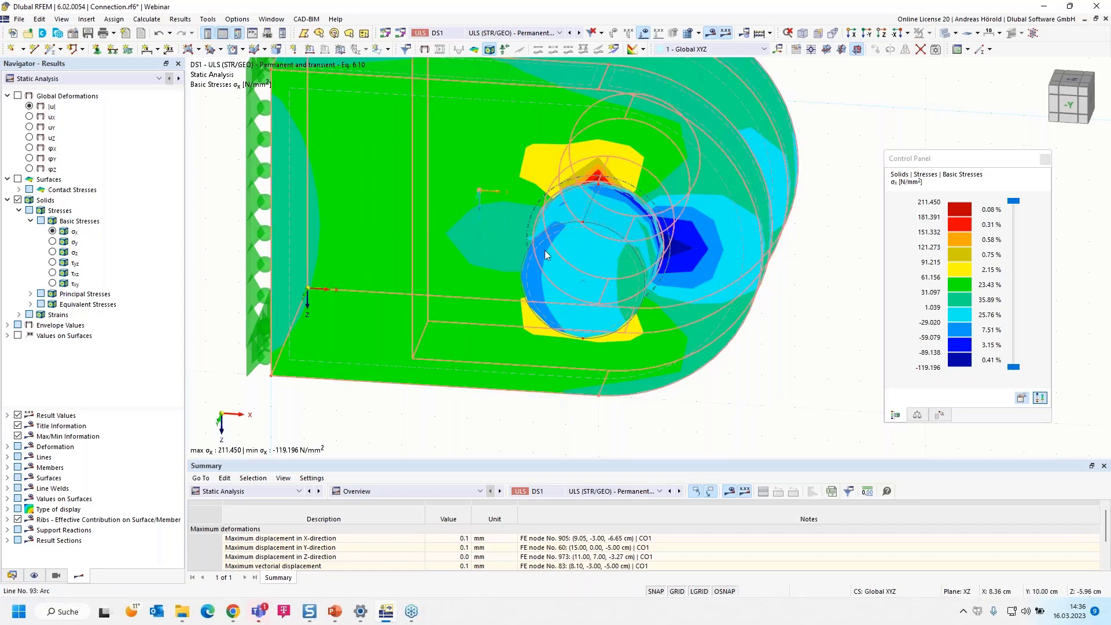
Step: Display the global deformations |u| and restrict the visible objects to solids of type Standard
{"action": "left_click", "coordinate": [29, 107]}
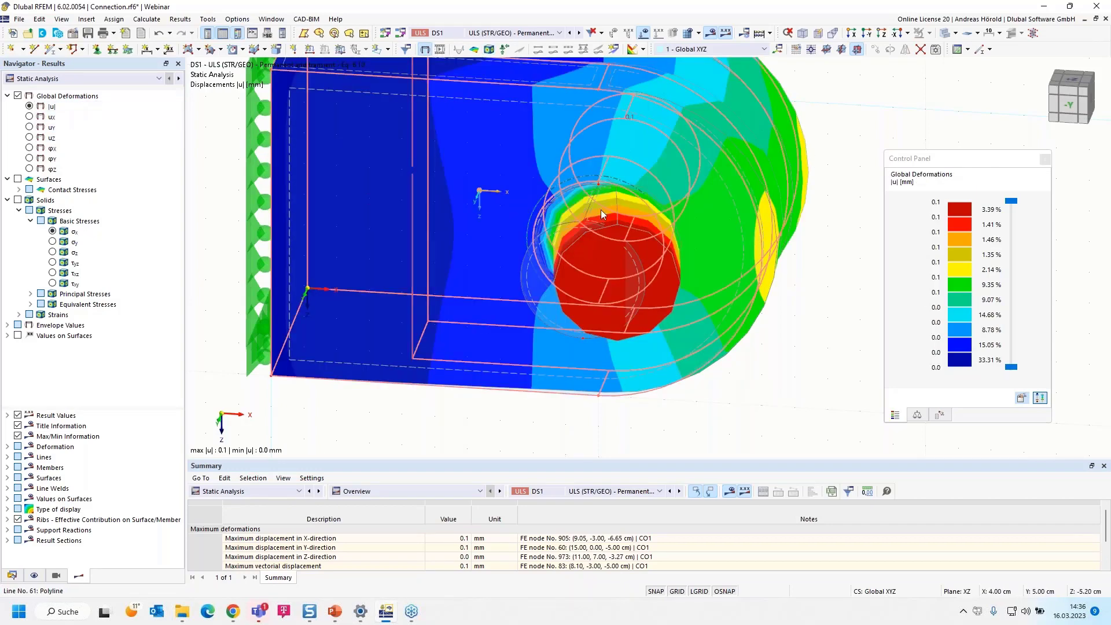
{"action": "left_click", "coordinate": [440, 49]}
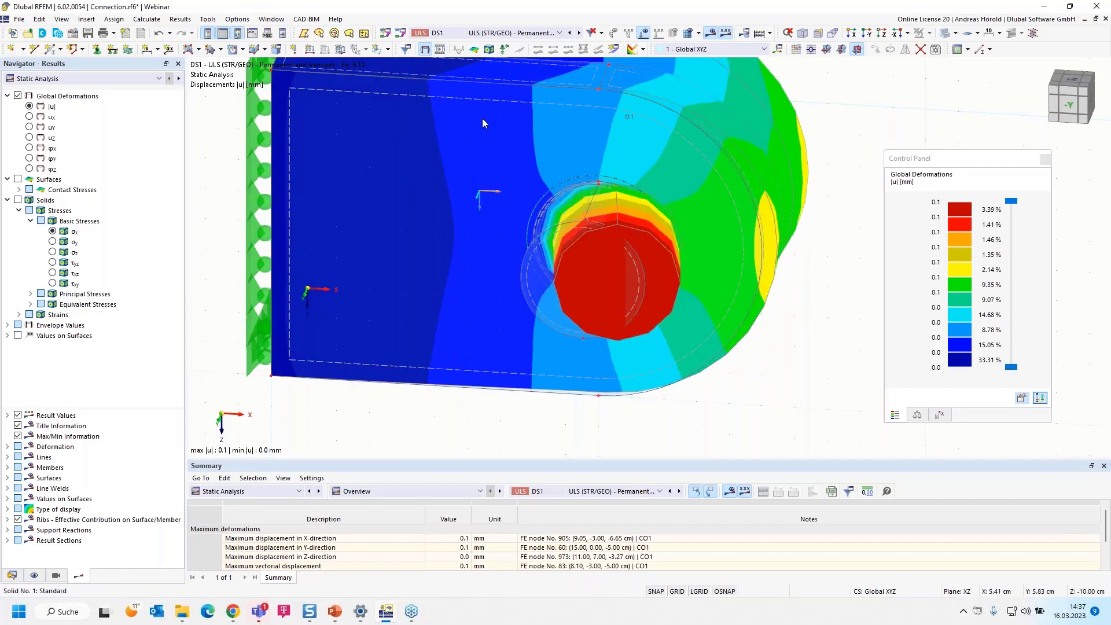
{"action": "left_click", "coordinate": [57, 576]}
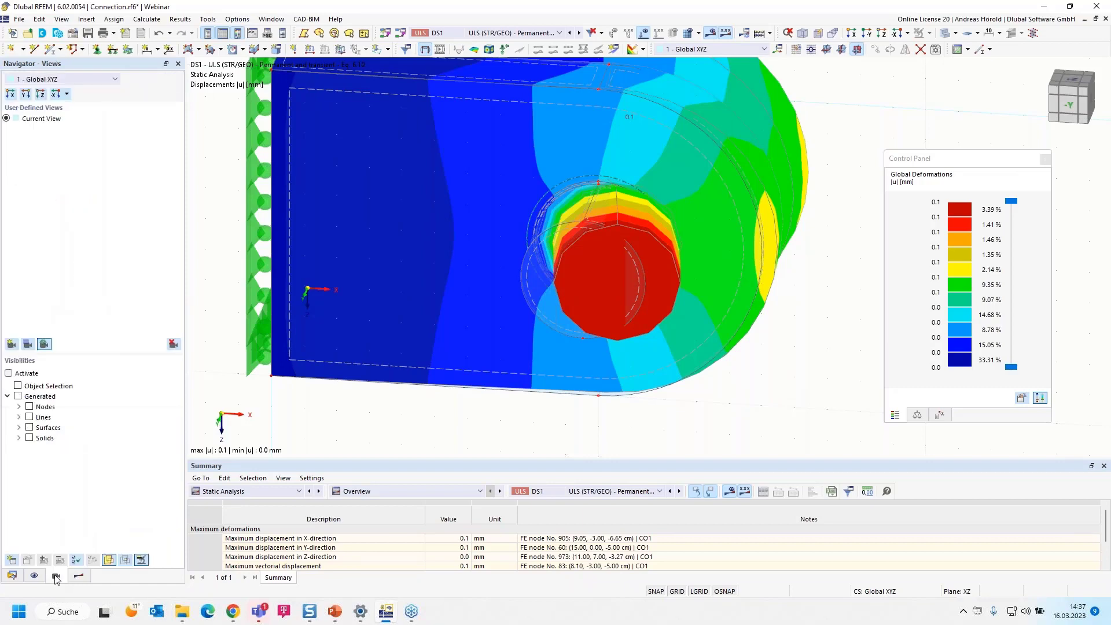
{"action": "left_click", "coordinate": [20, 428]}
{"action": "left_click", "coordinate": [20, 428]}
{"action": "left_click", "coordinate": [19, 438]}
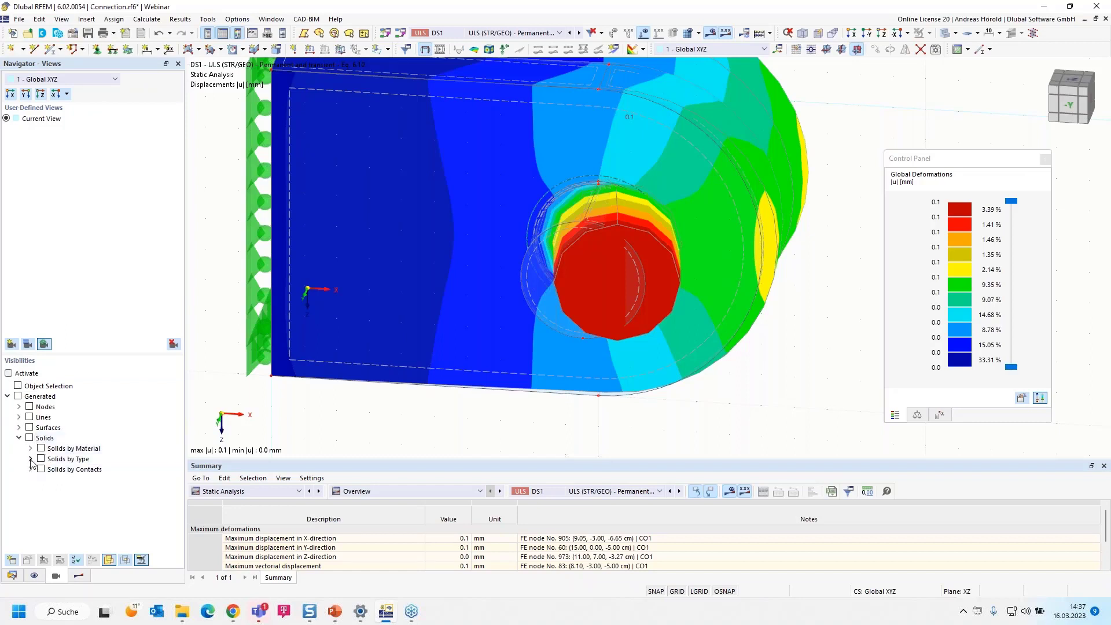
{"action": "left_click", "coordinate": [30, 459]}
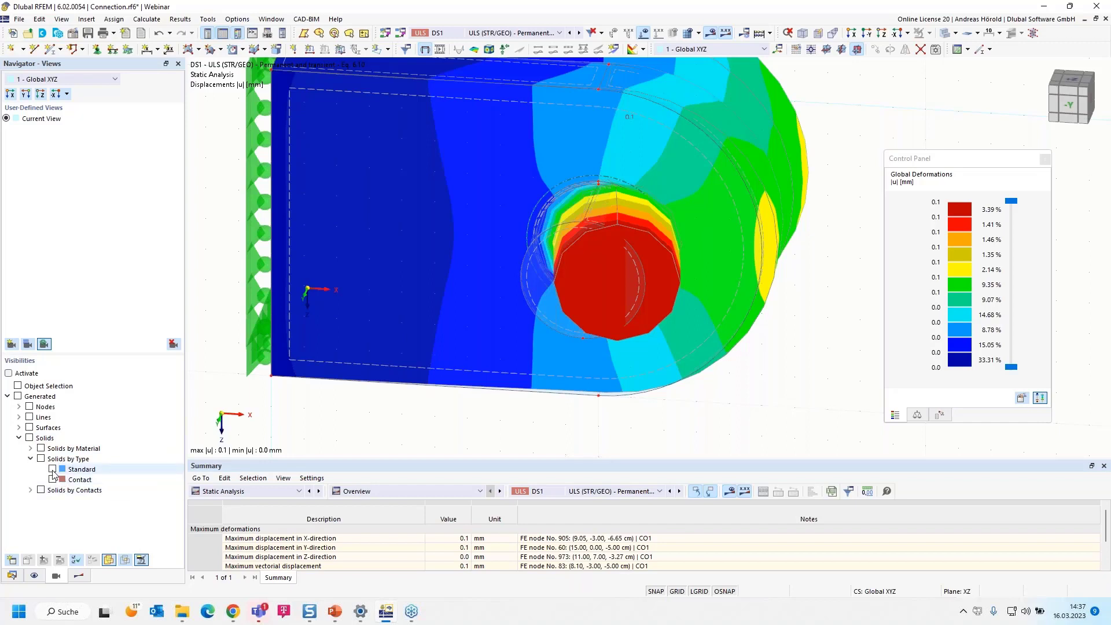
{"action": "left_click", "coordinate": [53, 471]}
{"action": "left_click", "coordinate": [53, 470]}
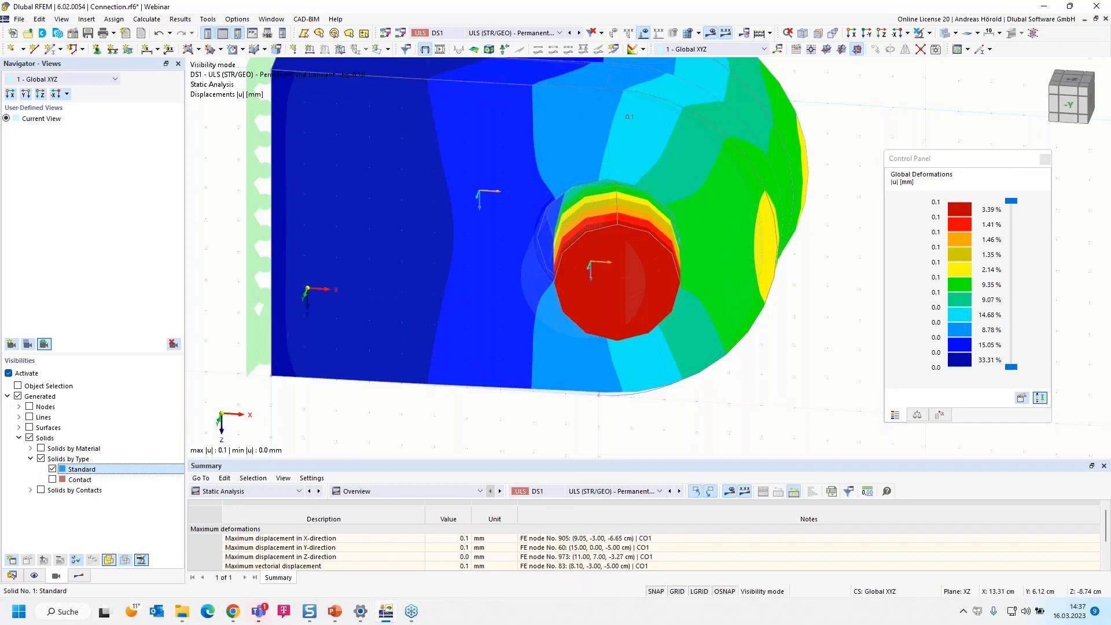
Step: Examine the deformed pin and connection plate in the -Y side view and from an oblique angle
{"action": "left_click", "coordinate": [868, 33]}
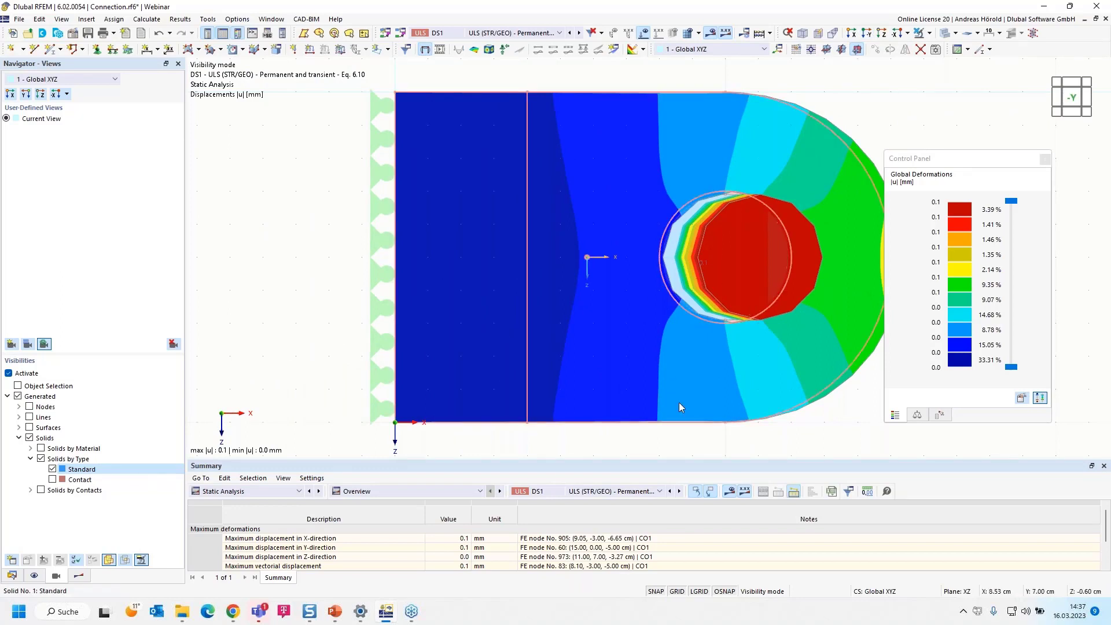
{"action": "left_click", "coordinate": [440, 50]}
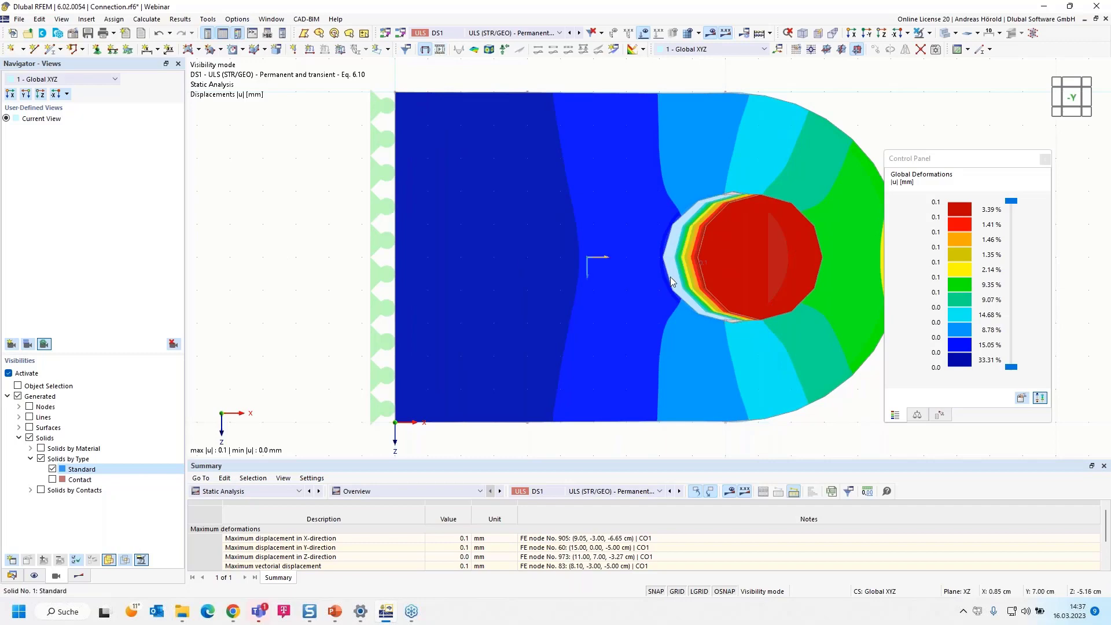
{"action": "middle_click_drag", "start_coordinate": [587, 255], "coordinate": [805, 191], "text": "ctrl"}
{"action": "scroll", "coordinate": [805, 191], "scroll_direction": "down", "scroll_amount": 5}
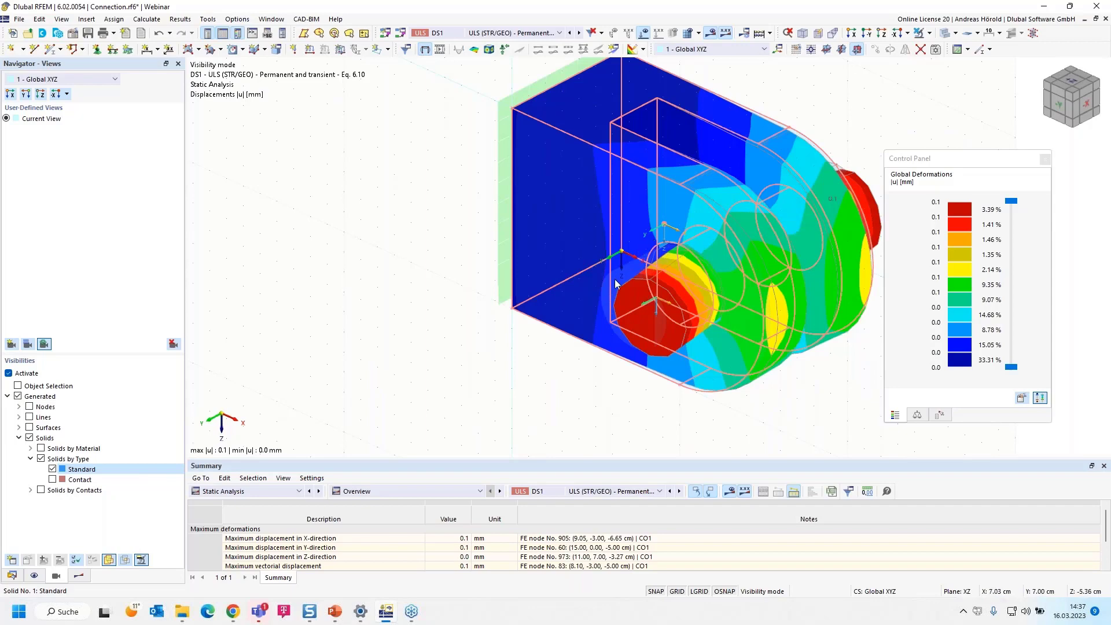
{"action": "middle_click_drag", "start_coordinate": [594, 311], "coordinate": [405, 362], "text": "ctrl"}
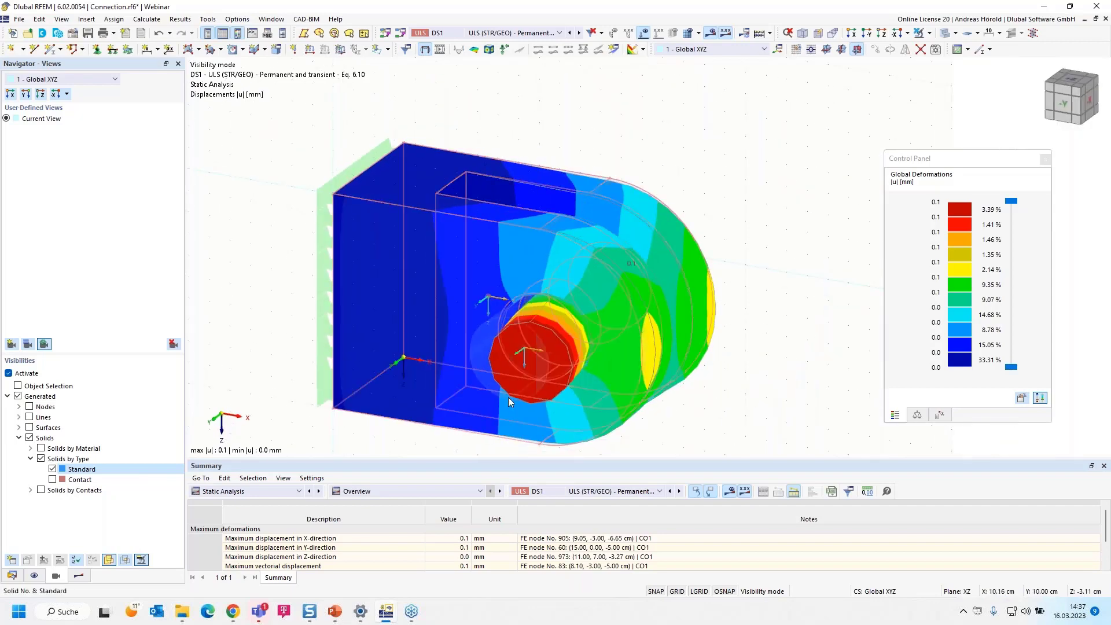
{"action": "middle_click_drag", "start_coordinate": [714, 405], "coordinate": [736, 341]}
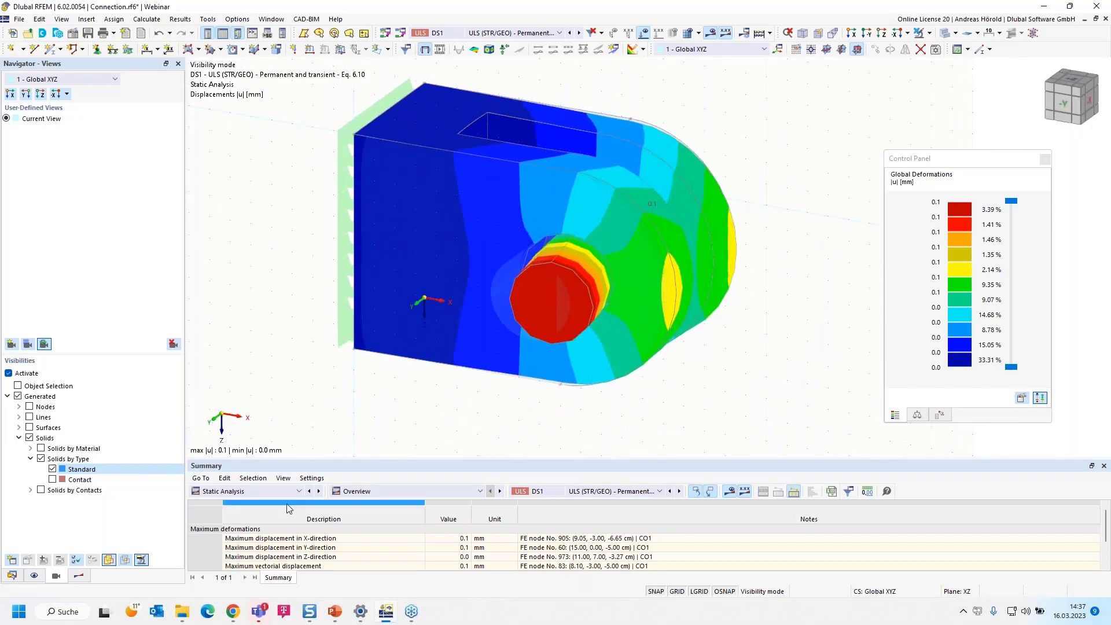
Step: Open the Stress-Strain Analysis overview table and check the objects listed as not valid or deactivated
{"action": "left_click", "coordinate": [256, 490]}
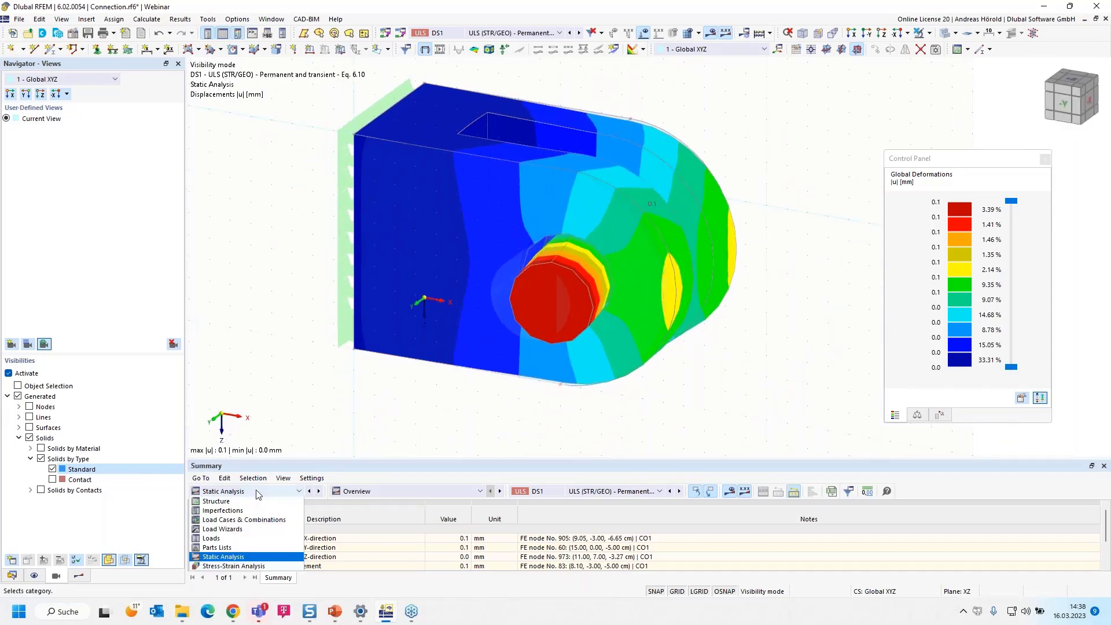
{"action": "left_click", "coordinate": [255, 567]}
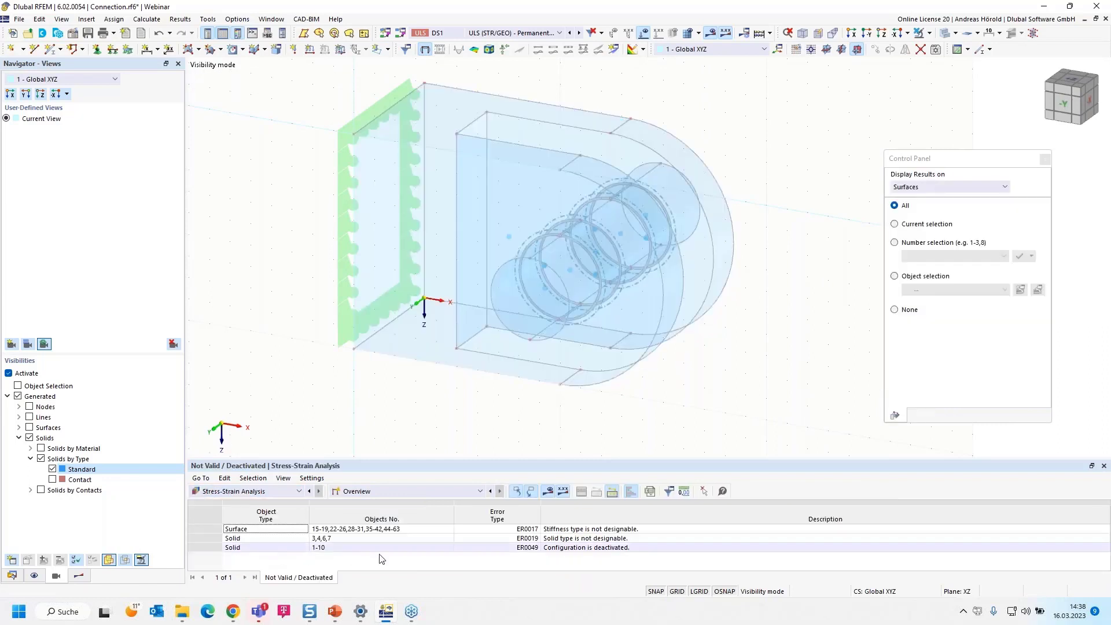
{"action": "left_click", "coordinate": [433, 492]}
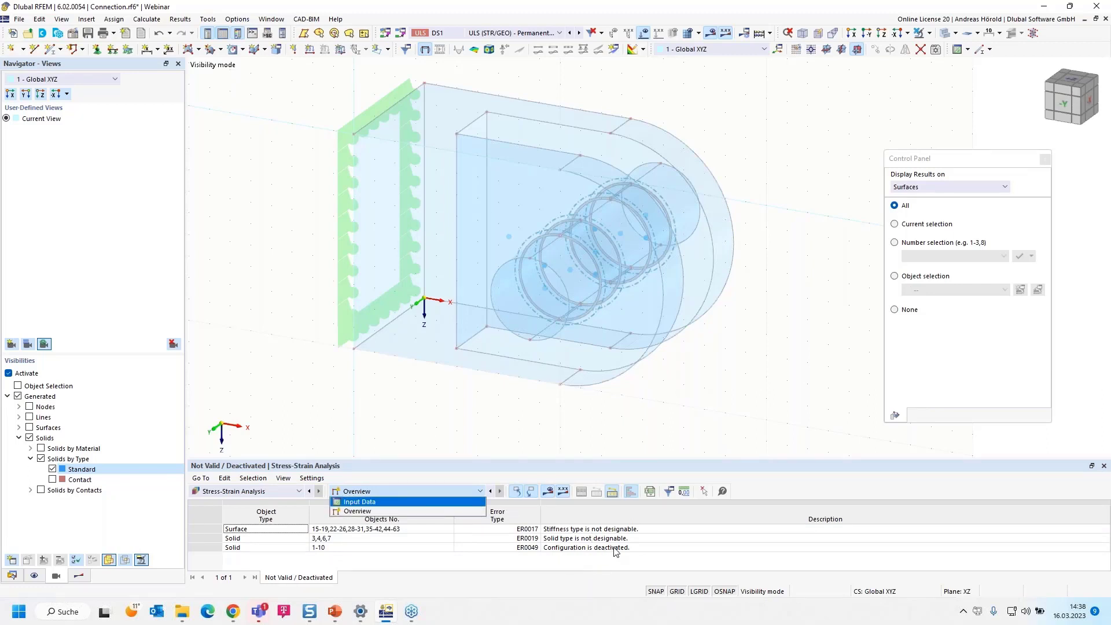
{"action": "left_click", "coordinate": [519, 469]}
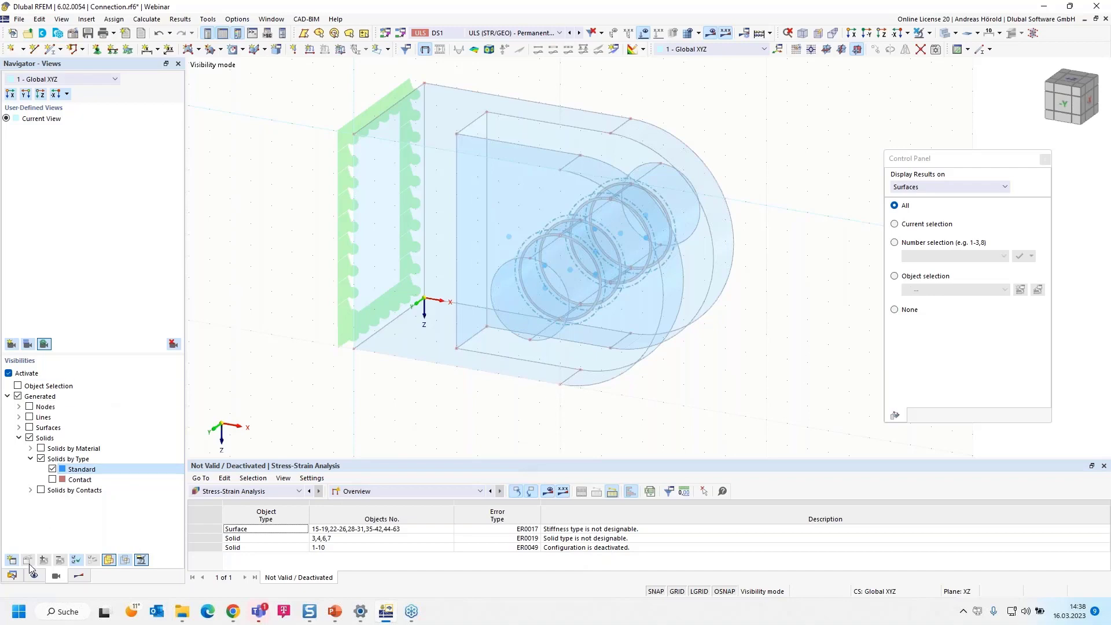
Step: Assign the stress-strain analysis configuration 1 - Default to the Standard solids 1, 2, 5 and 8-10
{"action": "left_click", "coordinate": [11, 575]}
{"action": "scroll", "coordinate": [81, 214], "scroll_direction": "up", "scroll_amount": 11}
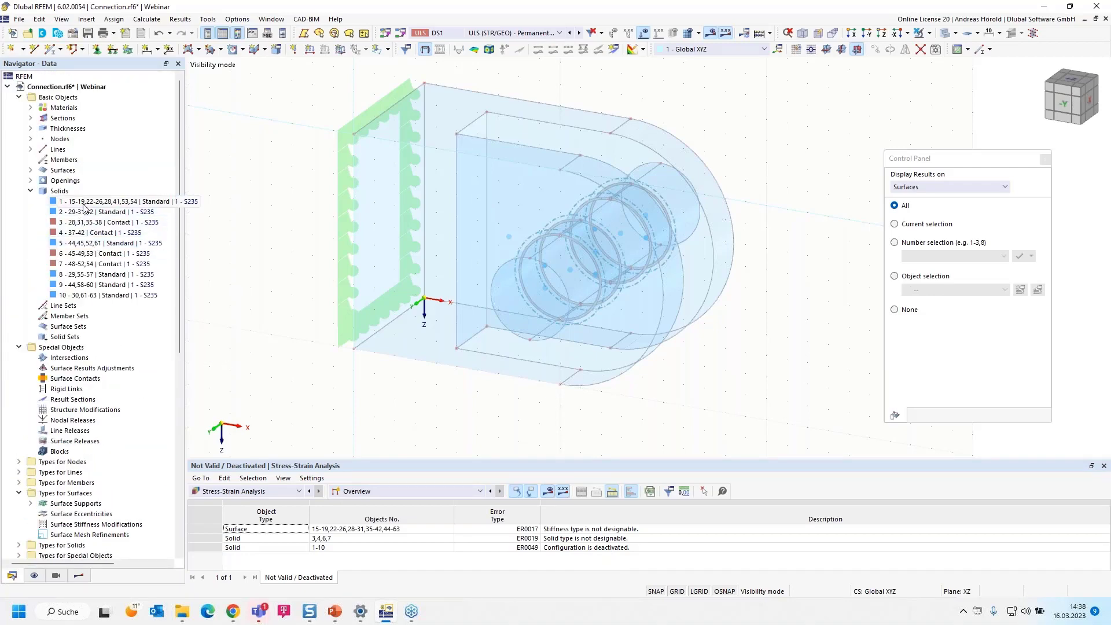
{"action": "left_click", "coordinate": [84, 204]}
{"action": "left_click", "coordinate": [86, 213], "text": "ctrl"}
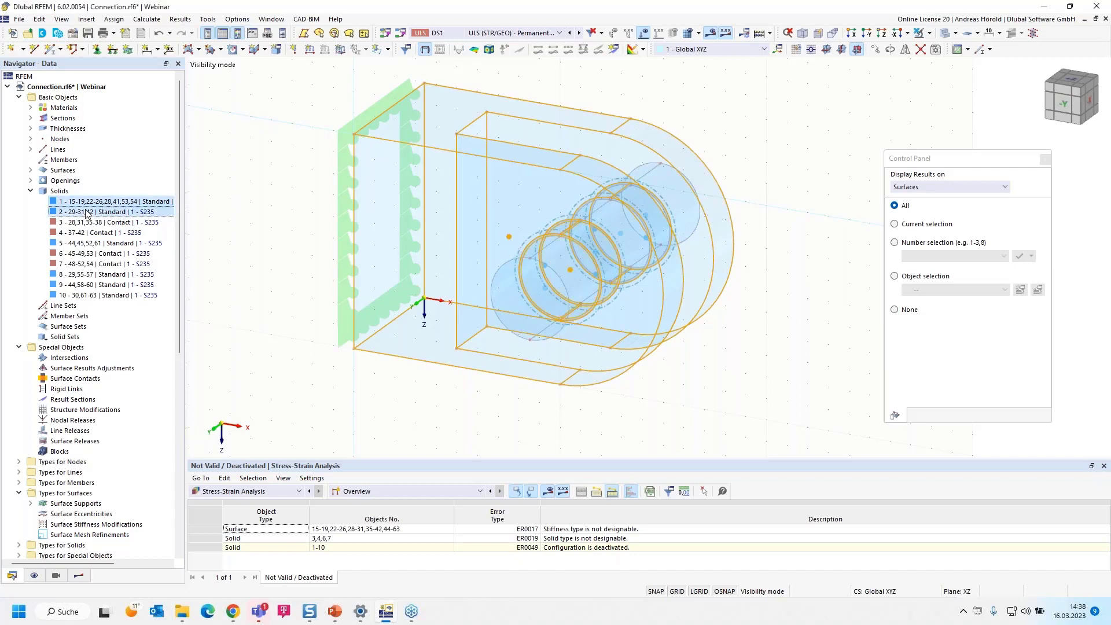
{"action": "left_click", "coordinate": [88, 243], "text": "ctrl"}
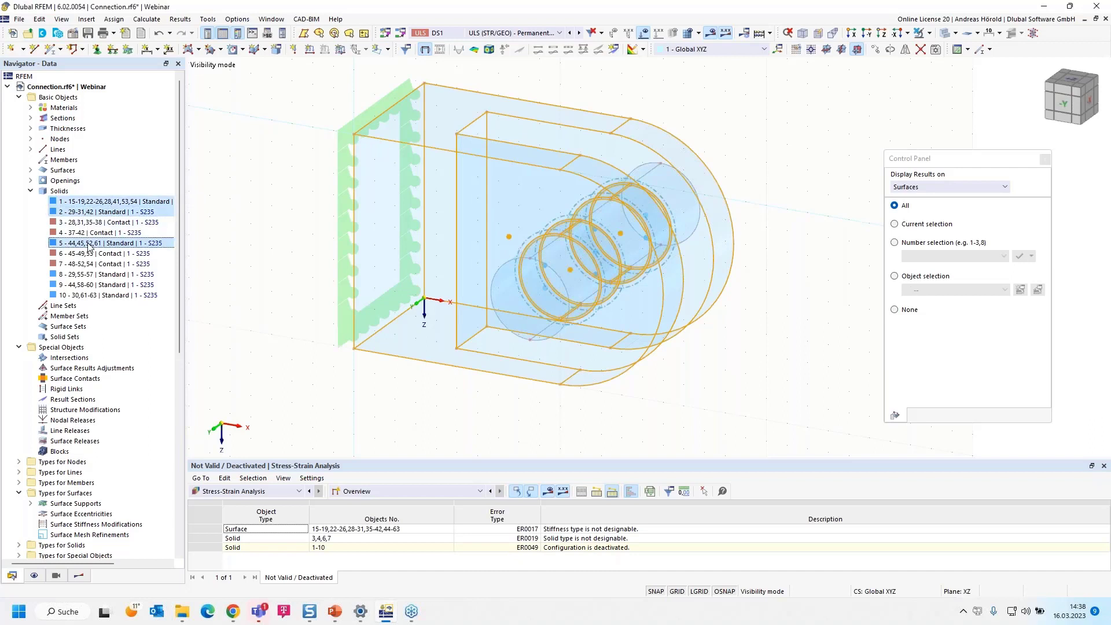
{"action": "left_click", "coordinate": [93, 275], "text": "ctrl"}
{"action": "left_click", "coordinate": [101, 285], "text": "ctrl"}
{"action": "left_click", "coordinate": [106, 295], "text": "ctrl"}
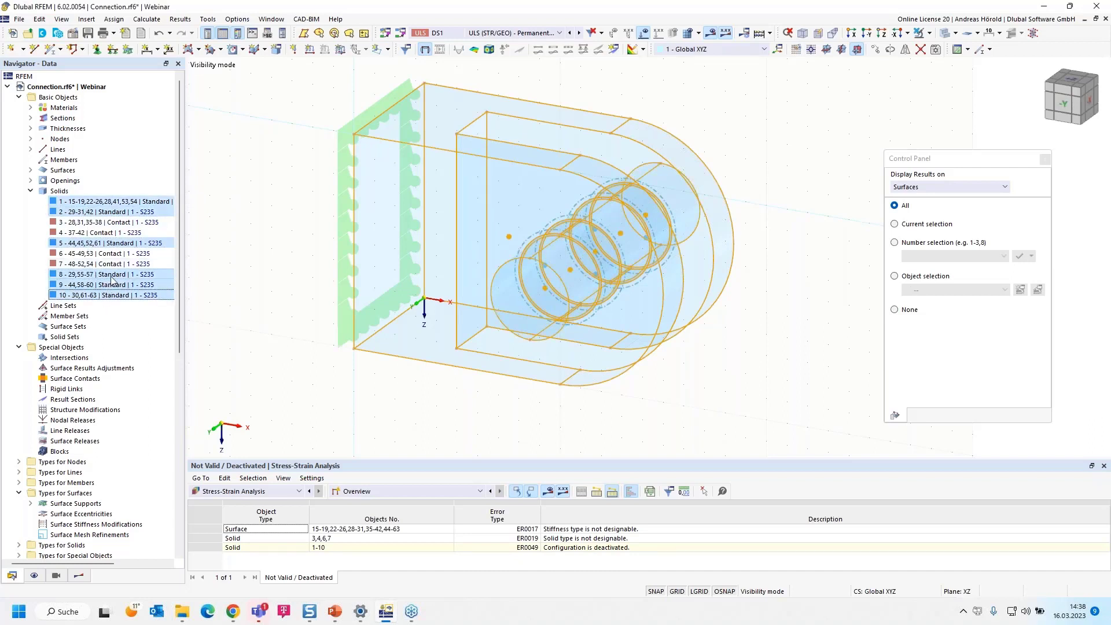
{"action": "right_click", "coordinate": [121, 278]}
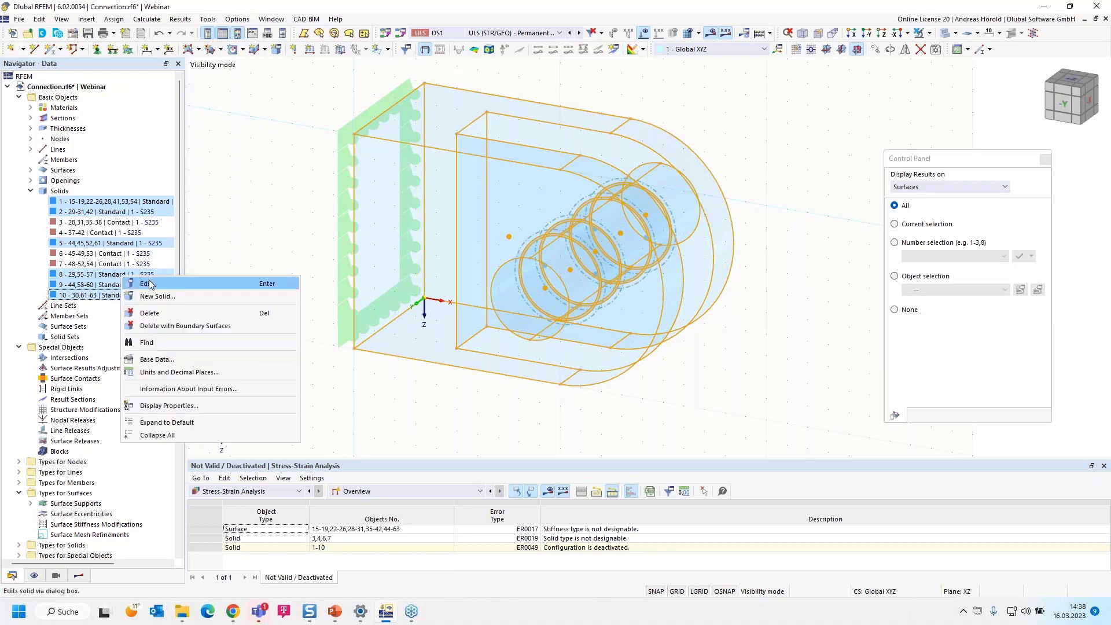
{"action": "left_click", "coordinate": [145, 285]}
{"action": "left_click", "coordinate": [292, 132]}
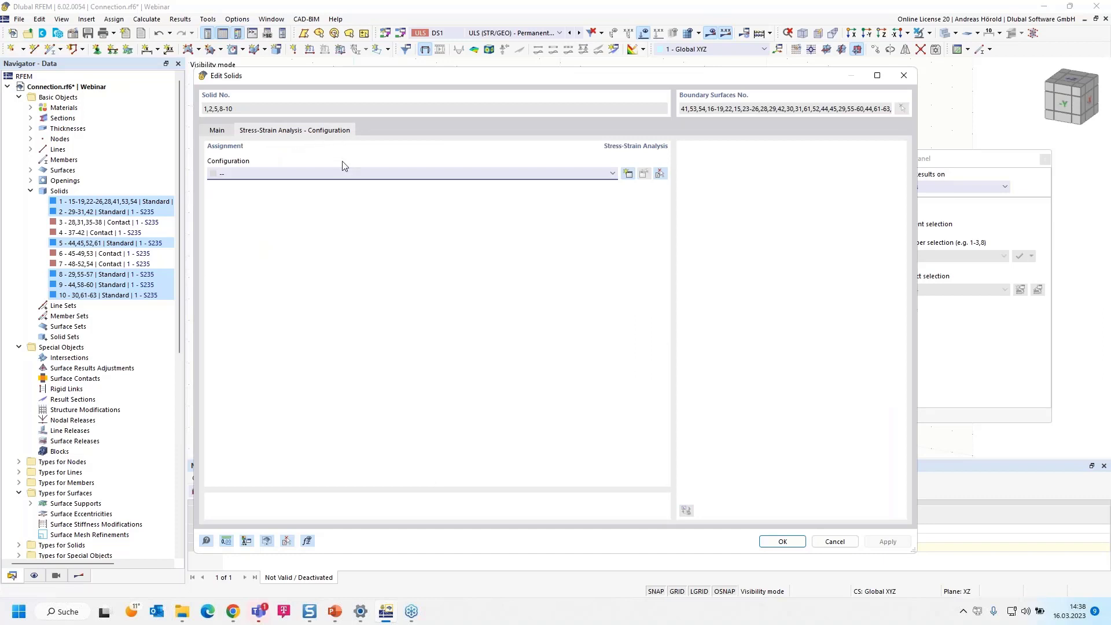
{"action": "left_click", "coordinate": [412, 177]}
{"action": "left_click", "coordinate": [316, 191]}
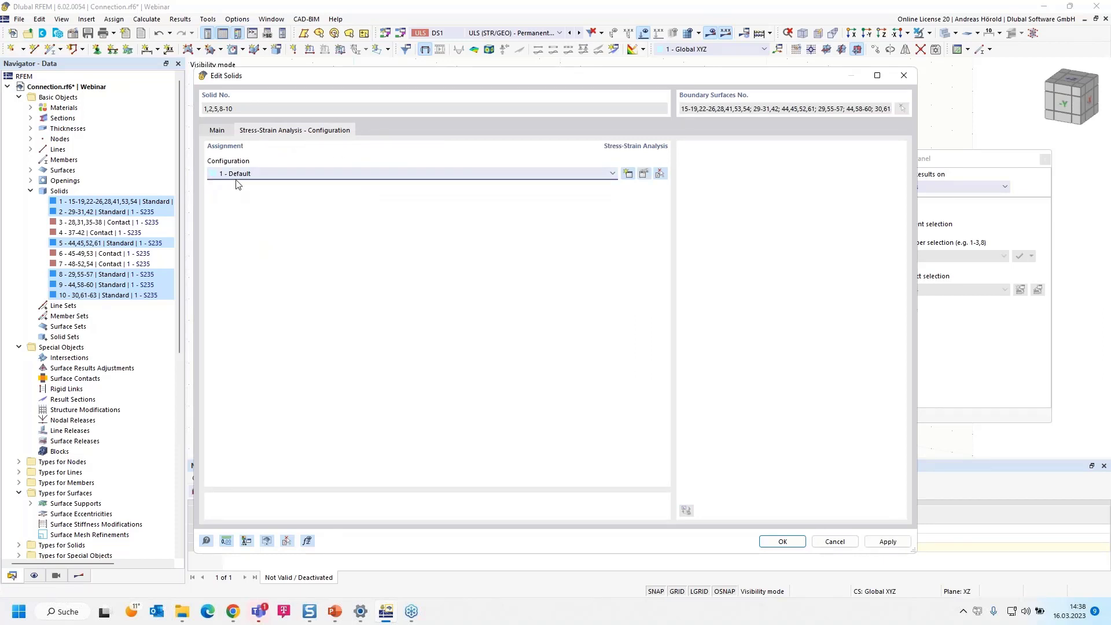
{"action": "left_click", "coordinate": [782, 540]}
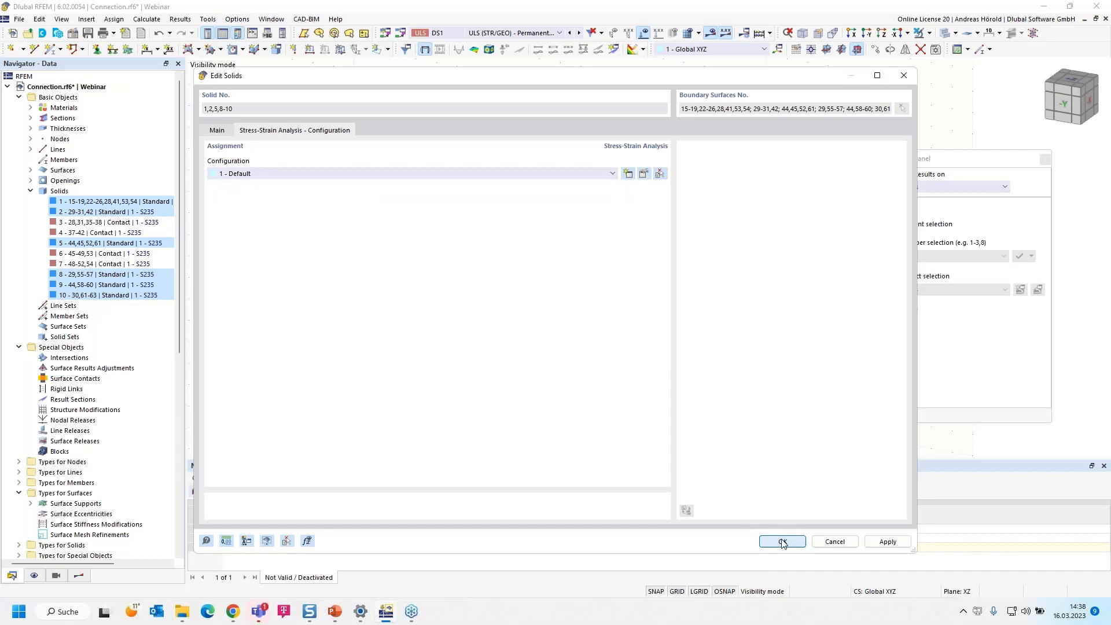
{"action": "left_click", "coordinate": [602, 355]}
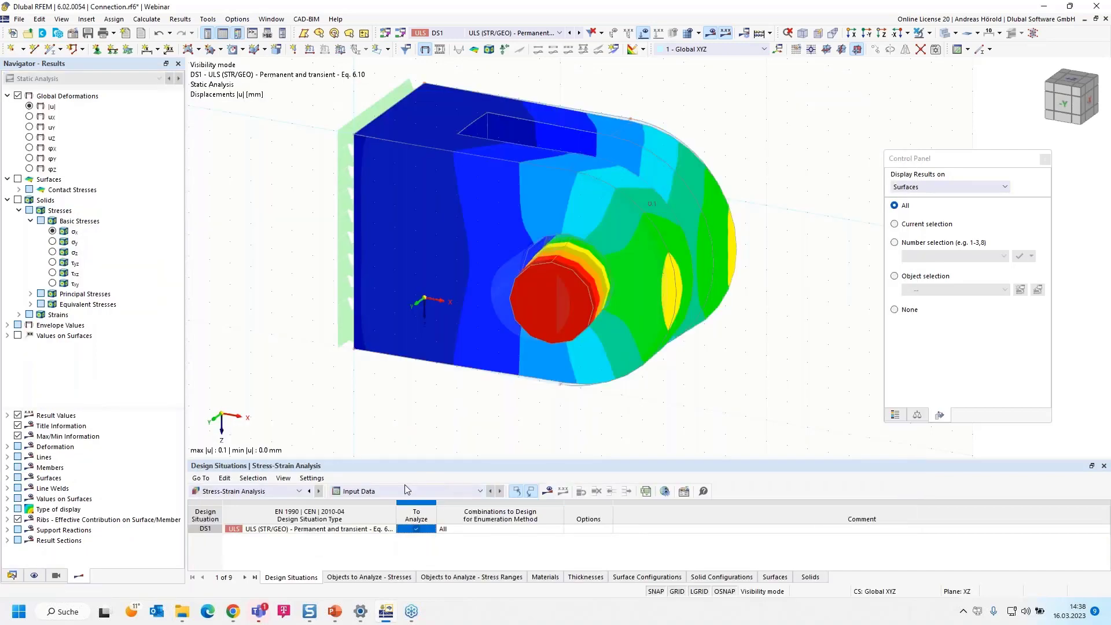
Step: Run the stress-strain analysis and show the stresses on solids by design situation in an enlarged result table
{"action": "left_click", "coordinate": [549, 490]}
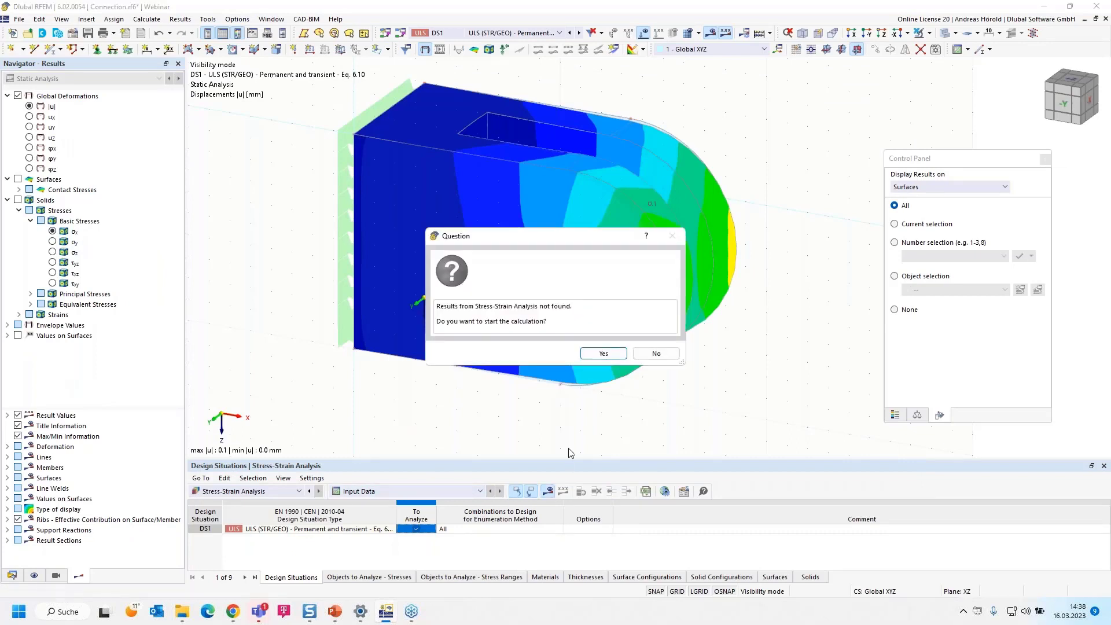
{"action": "left_click", "coordinate": [601, 354]}
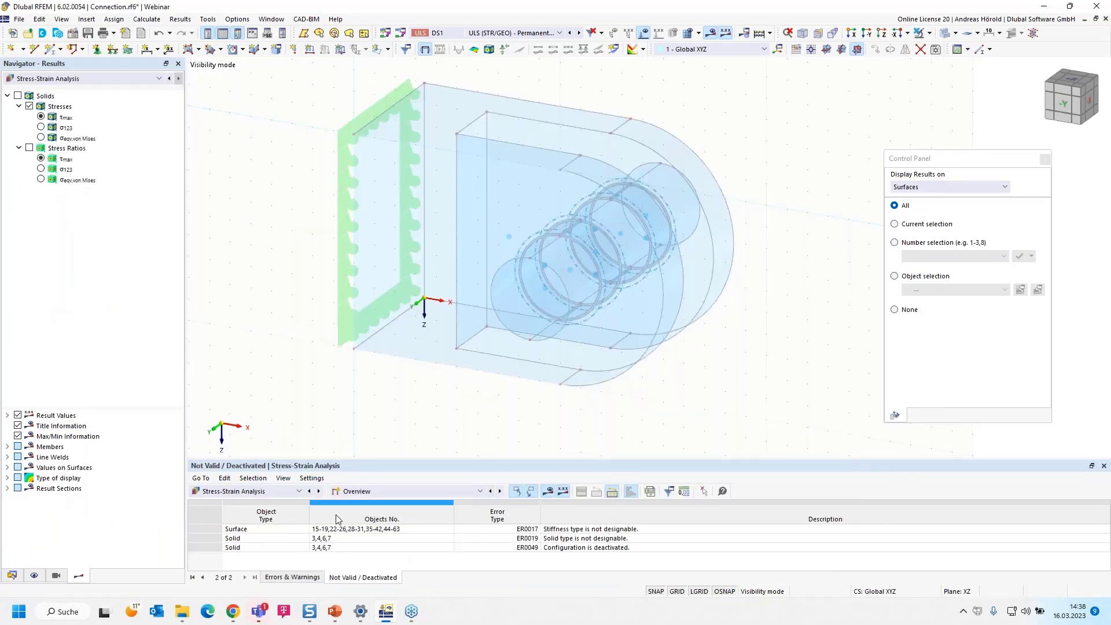
{"action": "left_click", "coordinate": [390, 490]}
{"action": "left_click", "coordinate": [393, 519]}
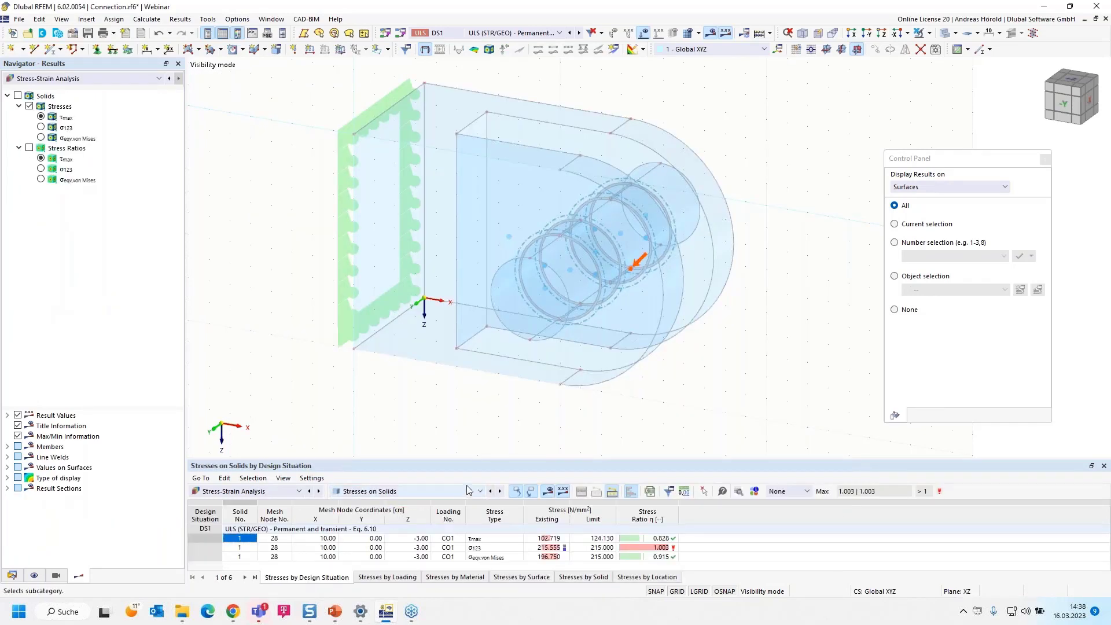
{"action": "left_click_drag", "start_coordinate": [479, 441], "coordinate": [478, 435]}
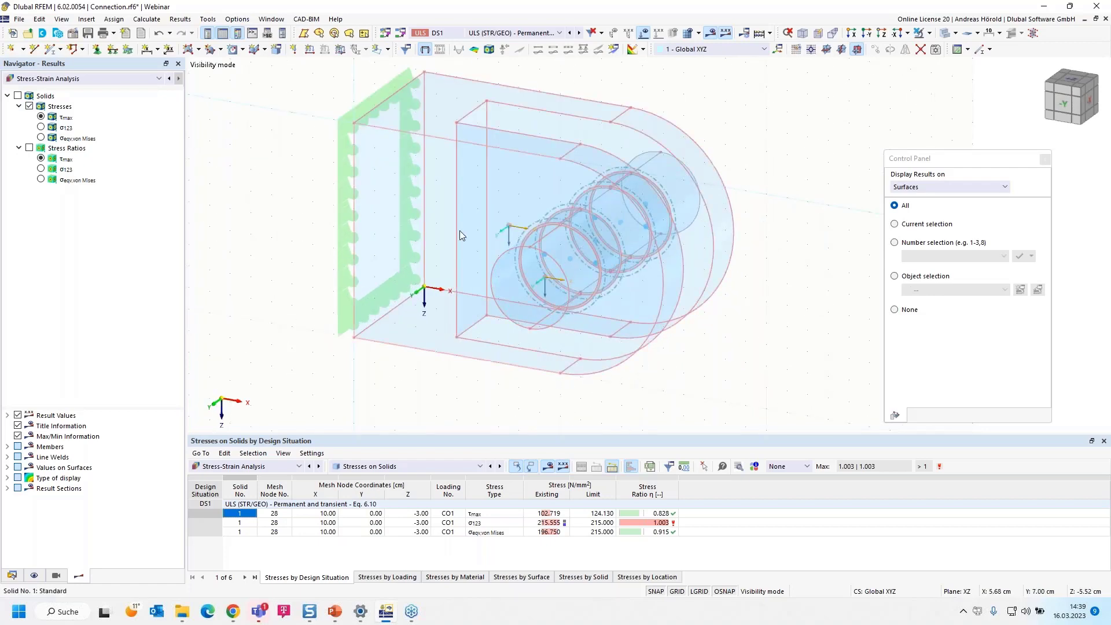
{"action": "key", "text": "ctrl+a"}
{"action": "left_click", "coordinate": [771, 307]}
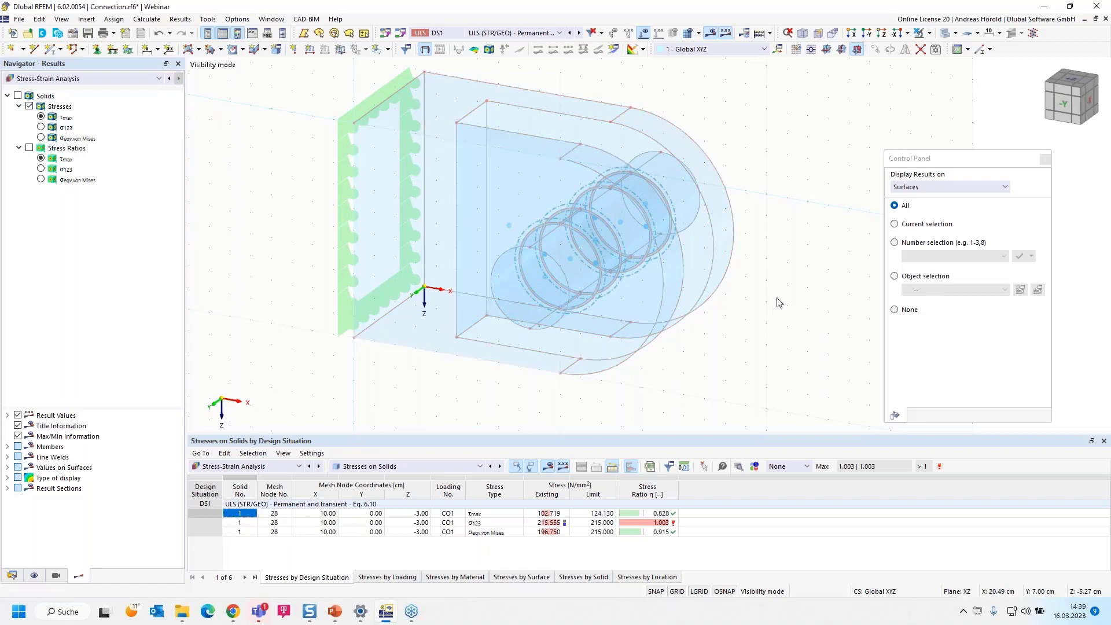
Step: Switch to the static analysis results and show the von Mises equivalent total strains on the solids with their color scale
{"action": "middle_click_drag", "start_coordinate": [777, 307], "coordinate": [773, 318], "text": "ctrl"}
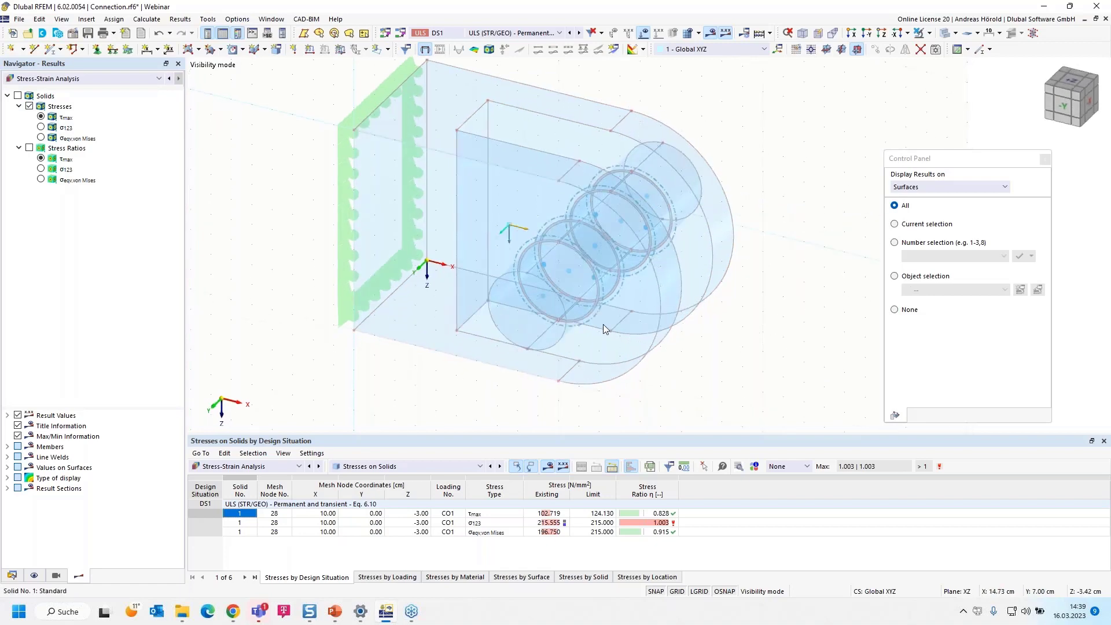
{"action": "left_click", "coordinate": [90, 77]}
{"action": "key", "text": "Escape"}
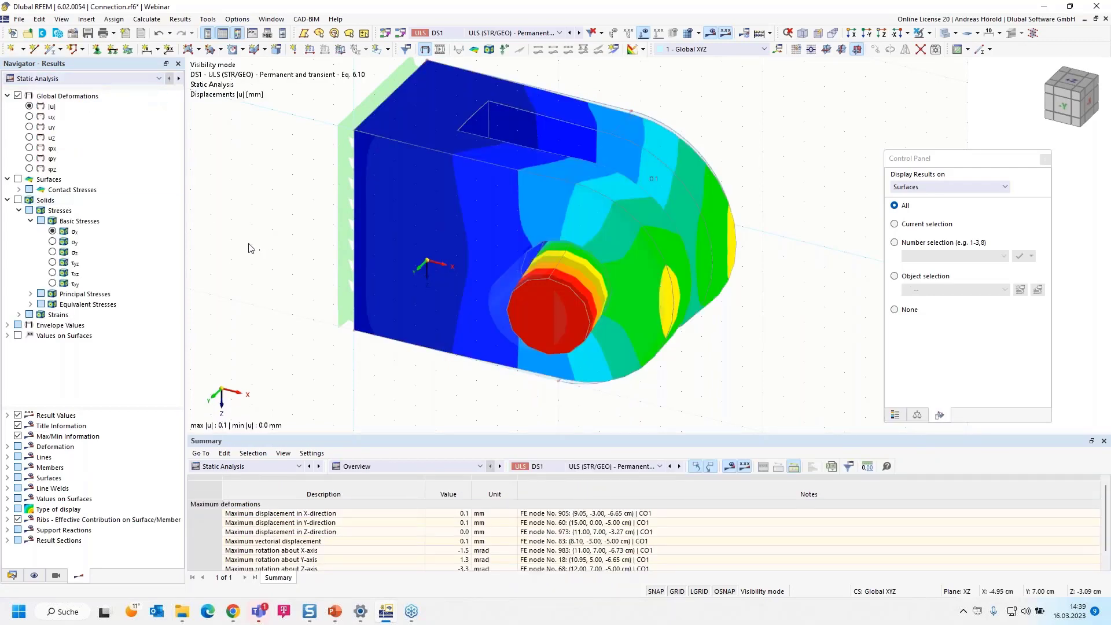
{"action": "left_click", "coordinate": [19, 314]}
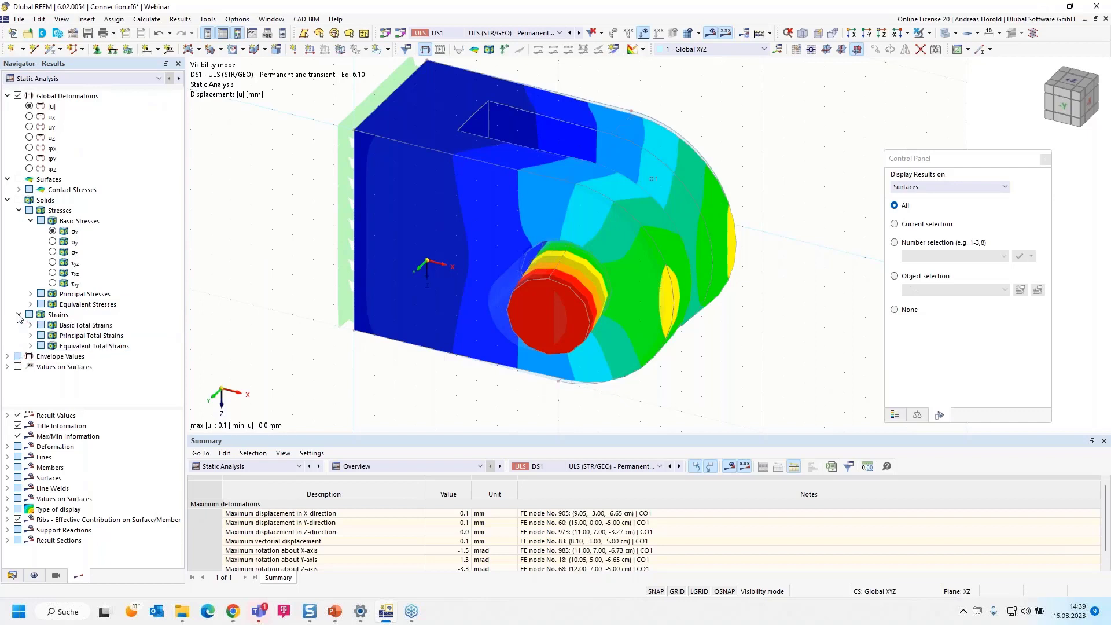
{"action": "left_click", "coordinate": [31, 346]}
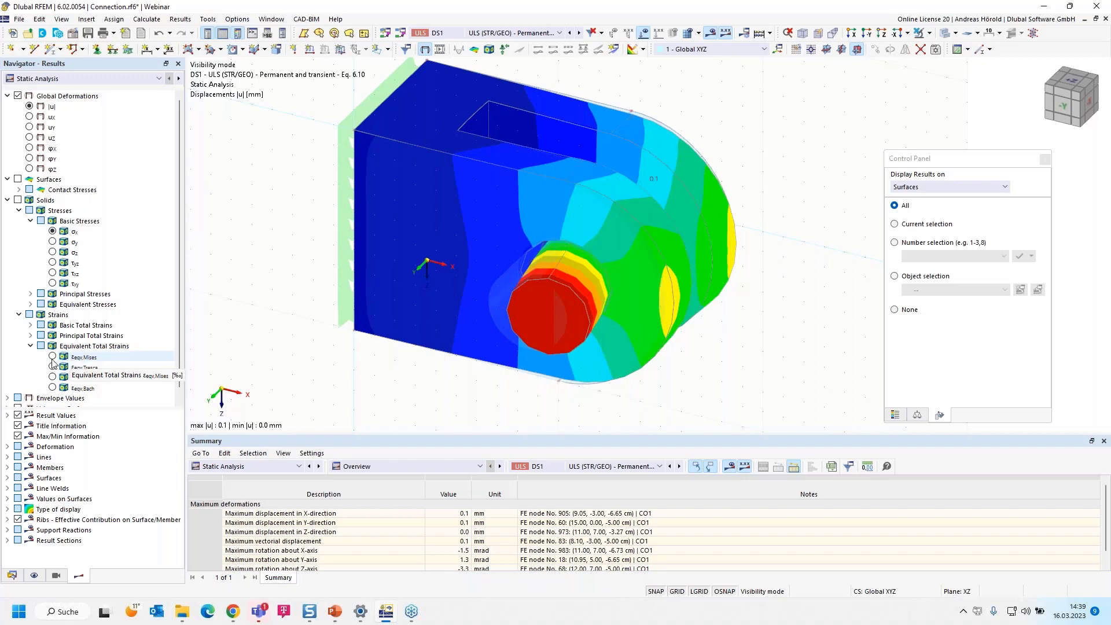
{"action": "left_click", "coordinate": [53, 356]}
{"action": "left_click", "coordinate": [53, 357]}
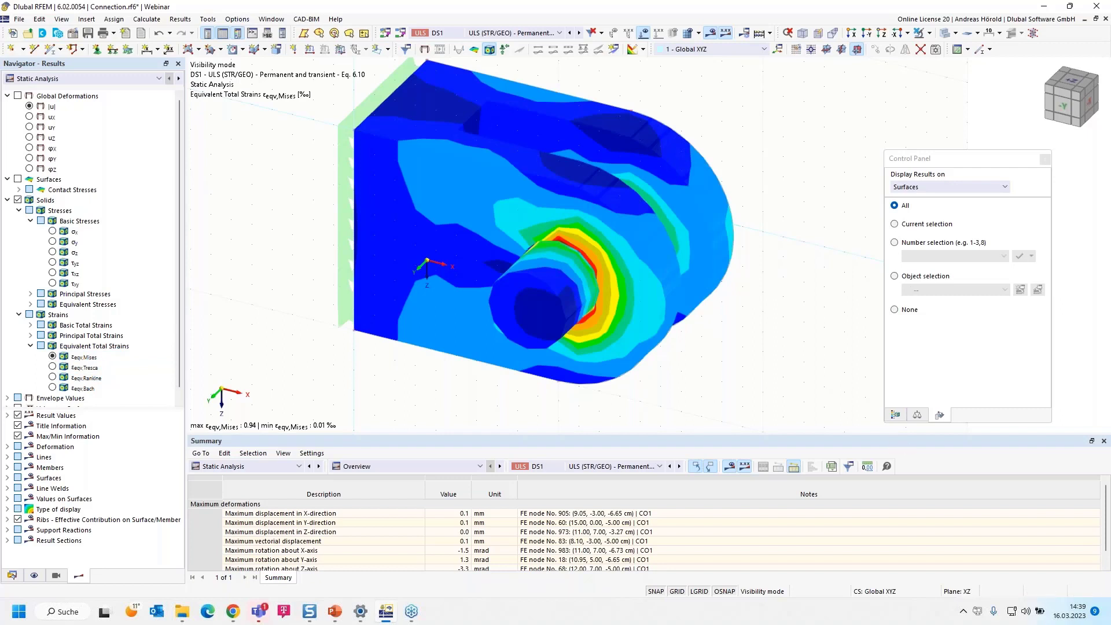
{"action": "left_click", "coordinate": [894, 415]}
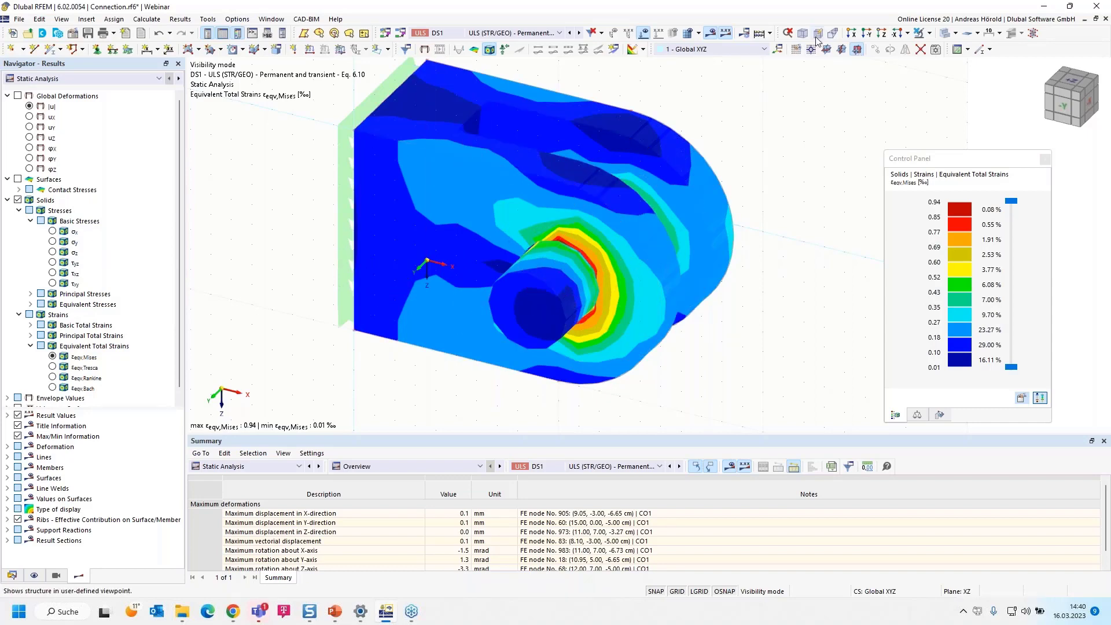
Step: Cancel the visibility mode and delete the surface support at the connection's flat rear face, accepting the deletion of all results
{"action": "left_click", "coordinate": [929, 34]}
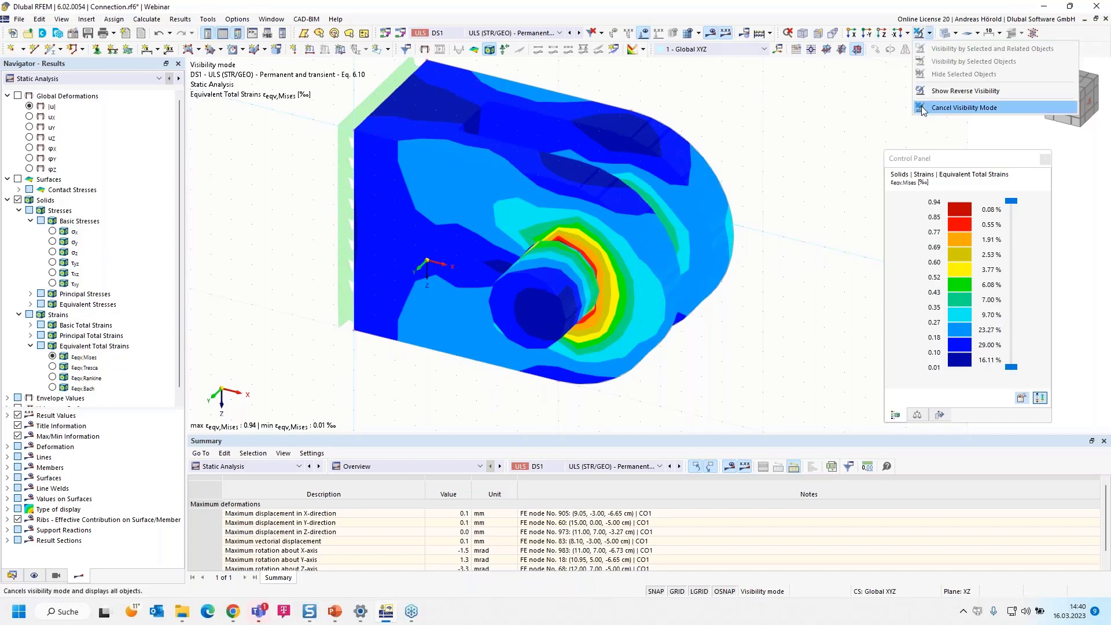
{"action": "left_click", "coordinate": [963, 107]}
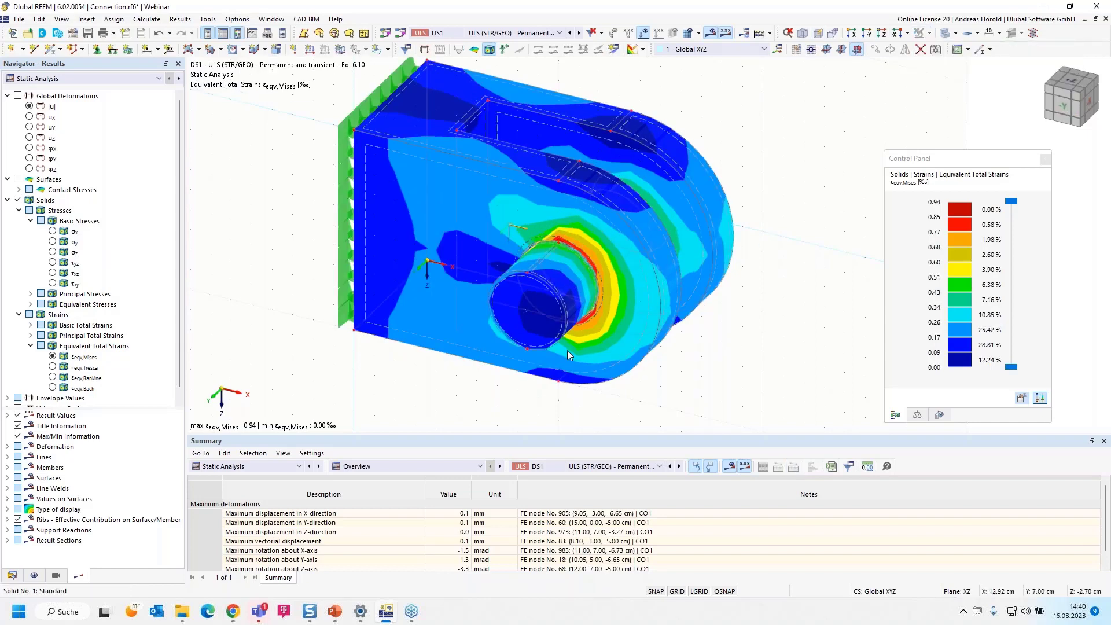
{"action": "middle_click_drag", "start_coordinate": [521, 327], "coordinate": [378, 261], "text": "ctrl"}
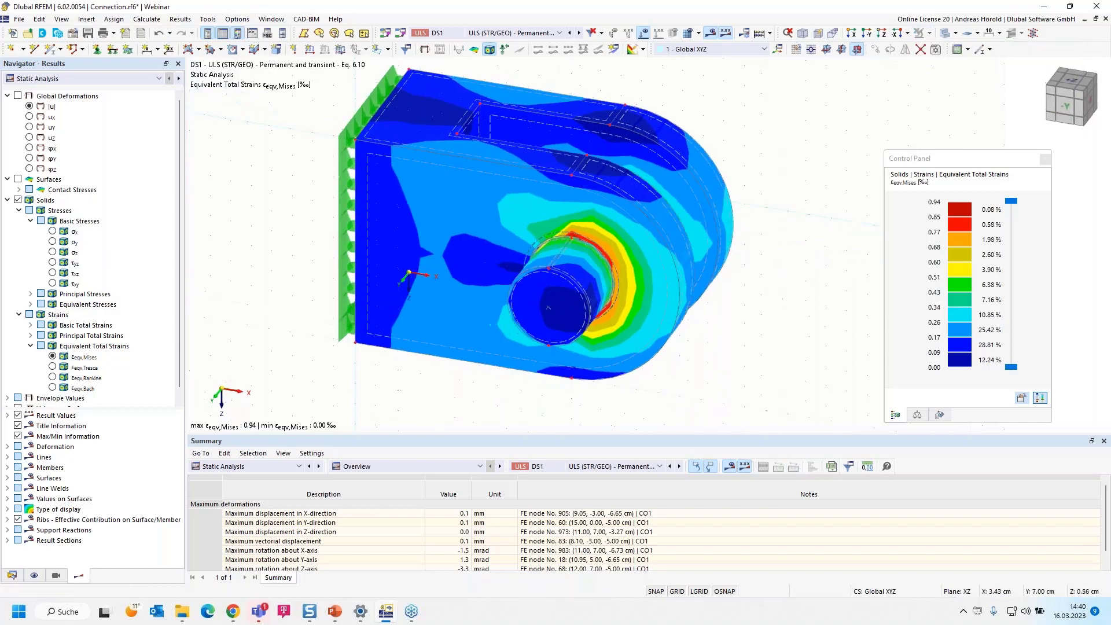
{"action": "left_click", "coordinate": [346, 228]}
{"action": "key", "text": "Delete"}
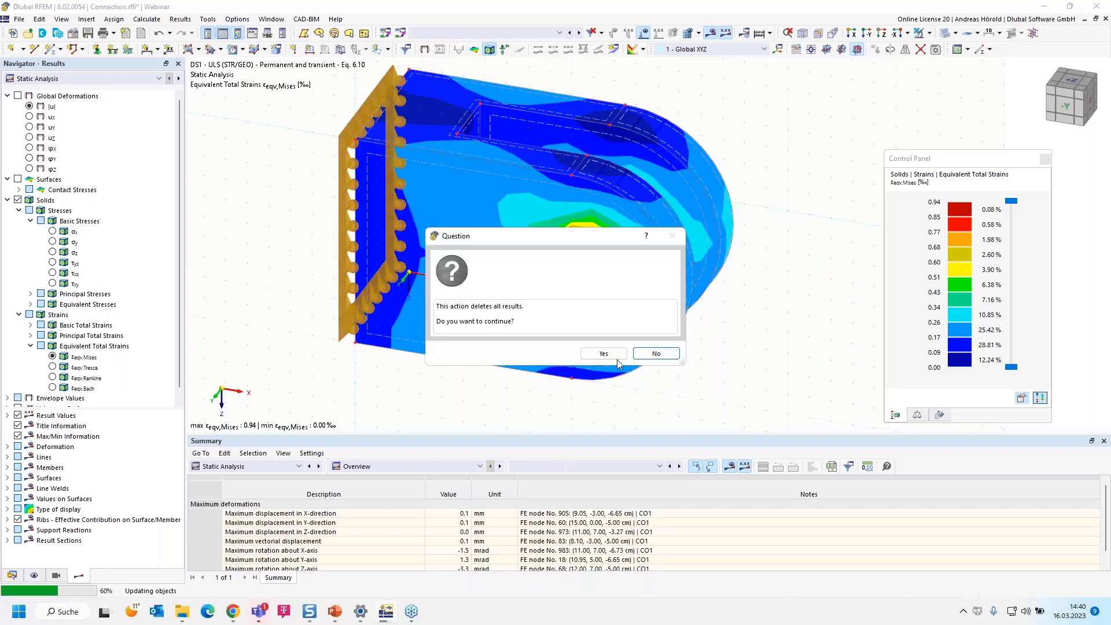
{"action": "left_click", "coordinate": [601, 354]}
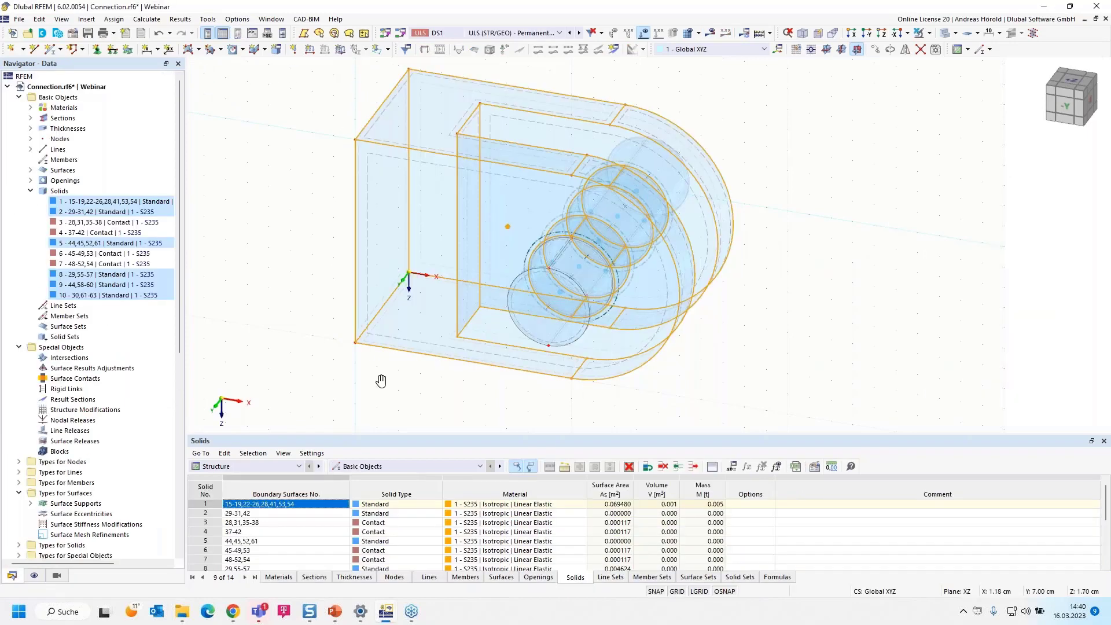
Step: Copy the flat rear end surface of the connection once with a displacement vector of X -2 cm, Y 0 cm and Z 0 cm
{"action": "scroll", "coordinate": [863, 342], "scroll_direction": "up", "scroll_amount": 2}
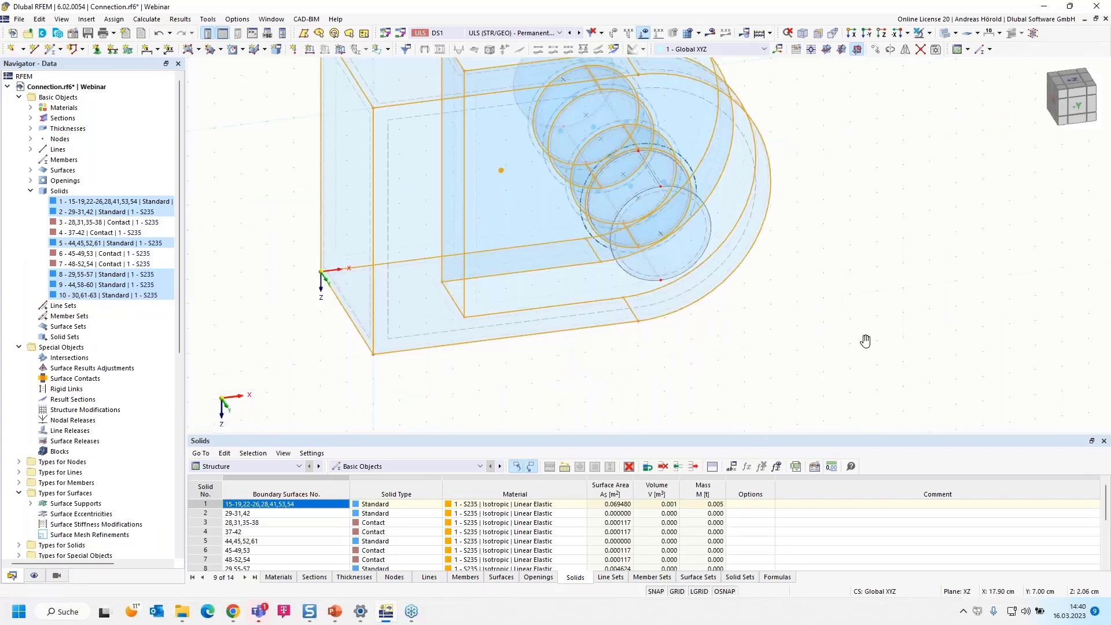
{"action": "middle_click_drag", "start_coordinate": [860, 325], "coordinate": [896, 363]}
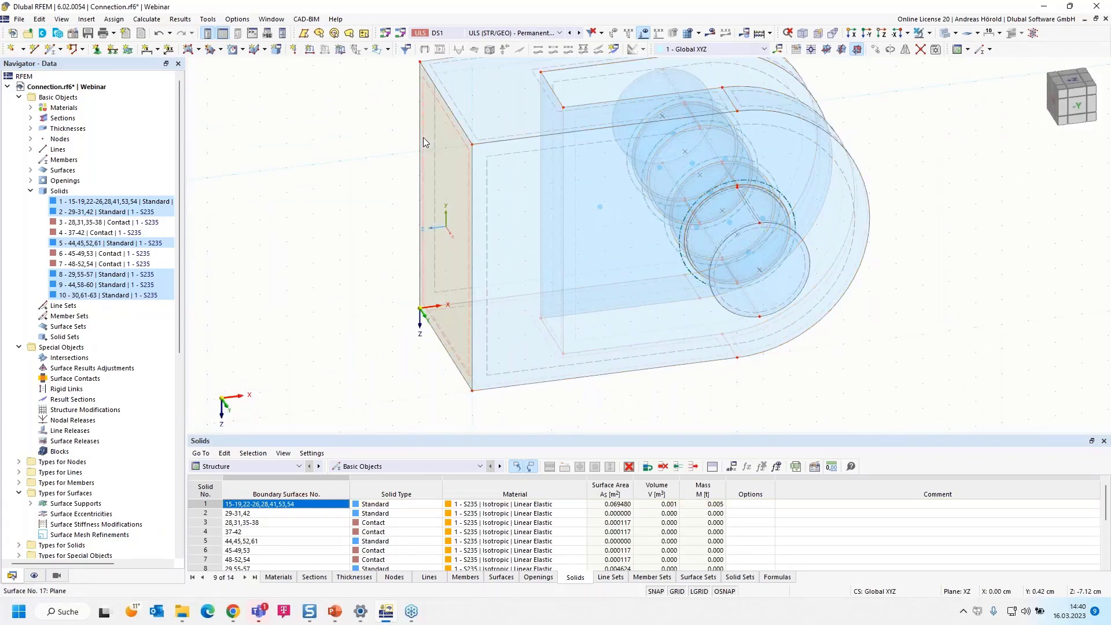
{"action": "left_click", "coordinate": [875, 51]}
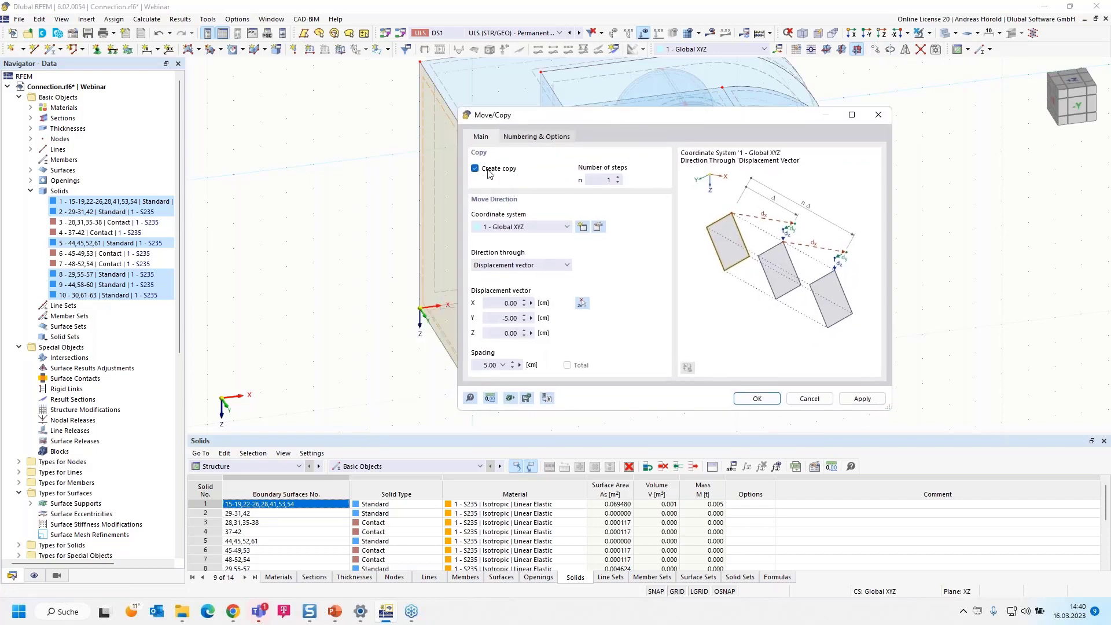
{"action": "left_click", "coordinate": [498, 304]}
{"action": "type", "text": "-2"}
{"action": "left_click", "coordinate": [498, 318]}
{"action": "type", "text": "0"}
{"action": "left_click", "coordinate": [761, 403]}
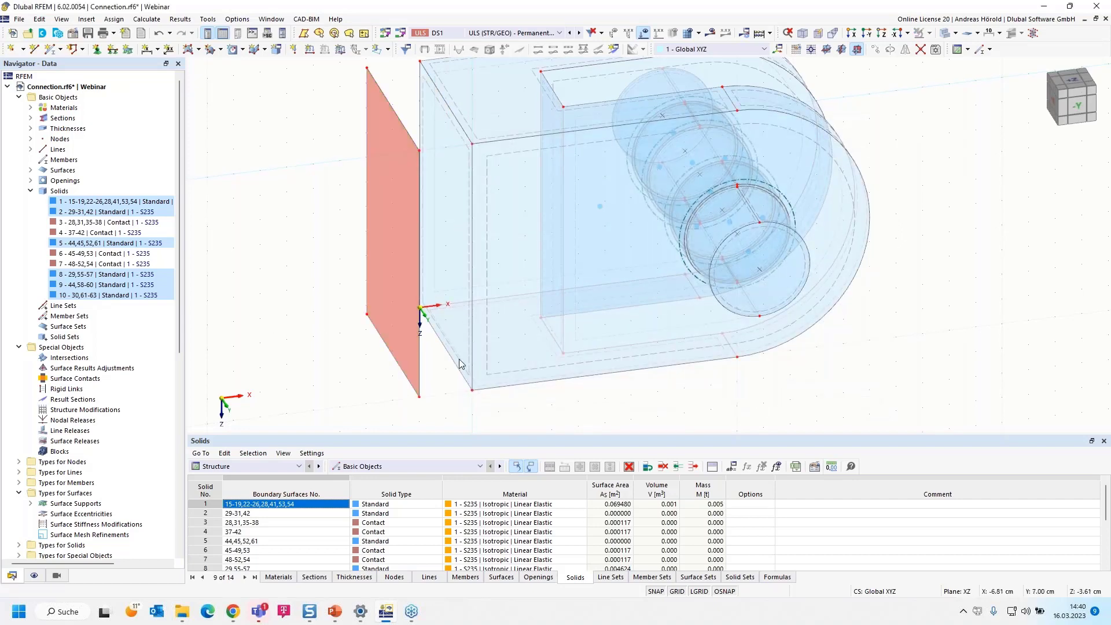
Step: Hide all connection solids and related objects, leaving out the copied rear surface
{"action": "middle_click_drag", "start_coordinate": [663, 389], "coordinate": [457, 400], "text": "ctrl"}
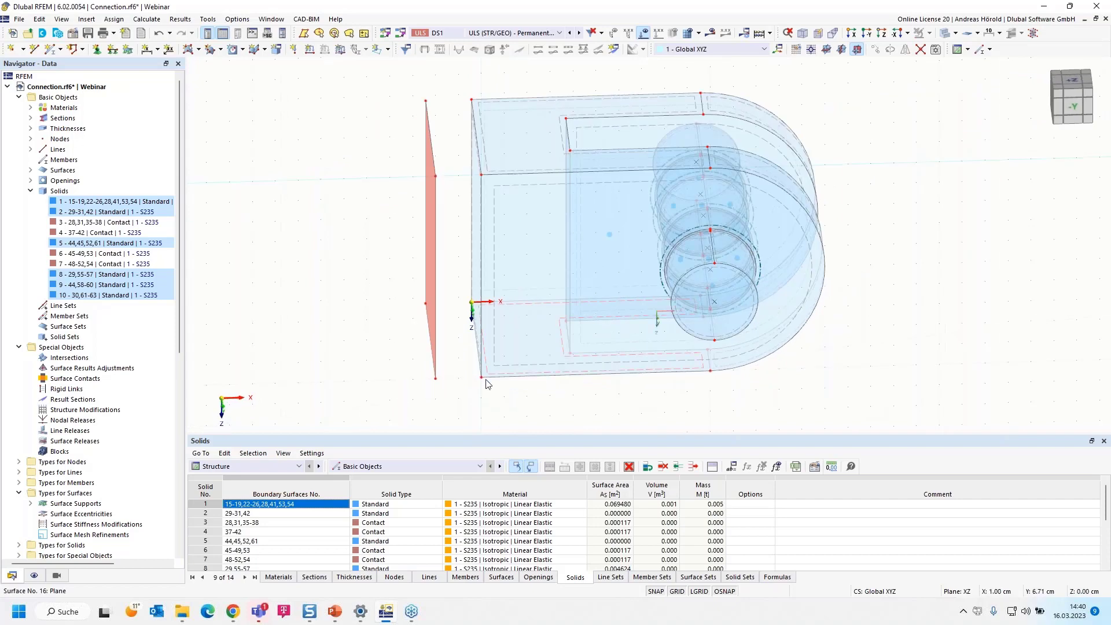
{"action": "left_click_drag", "start_coordinate": [453, 401], "coordinate": [891, 88]}
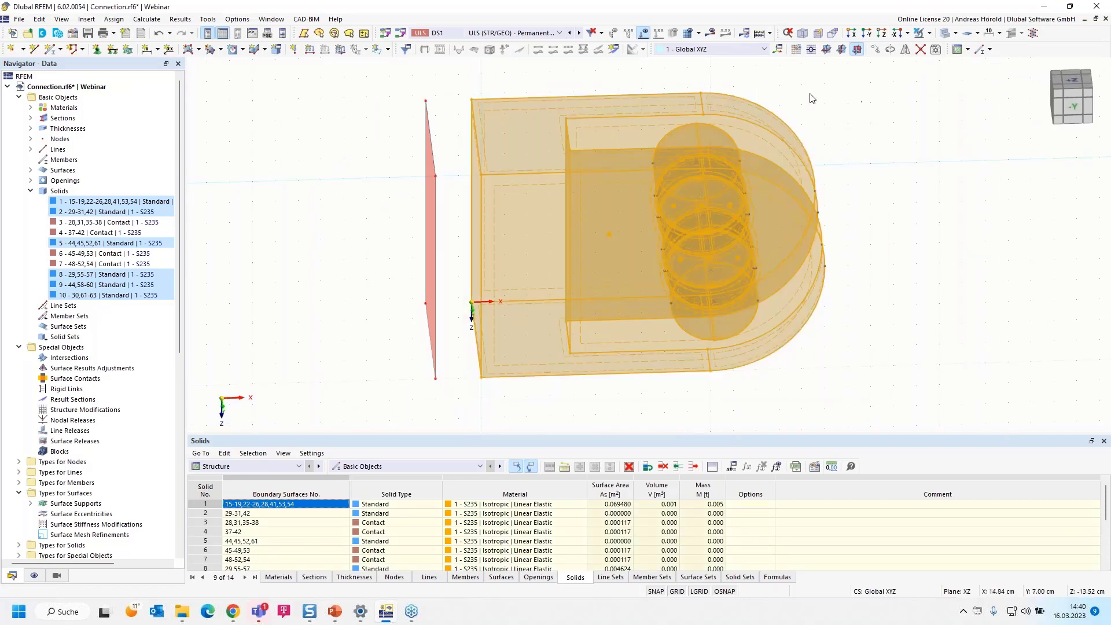
{"action": "left_click", "coordinate": [929, 34]}
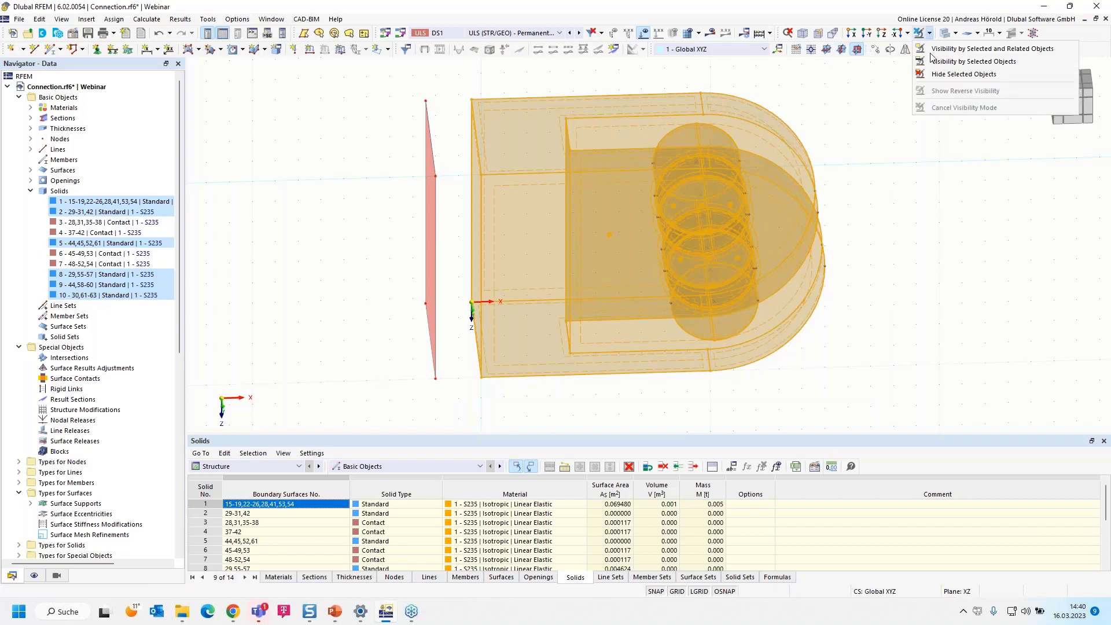
{"action": "left_click", "coordinate": [963, 74]}
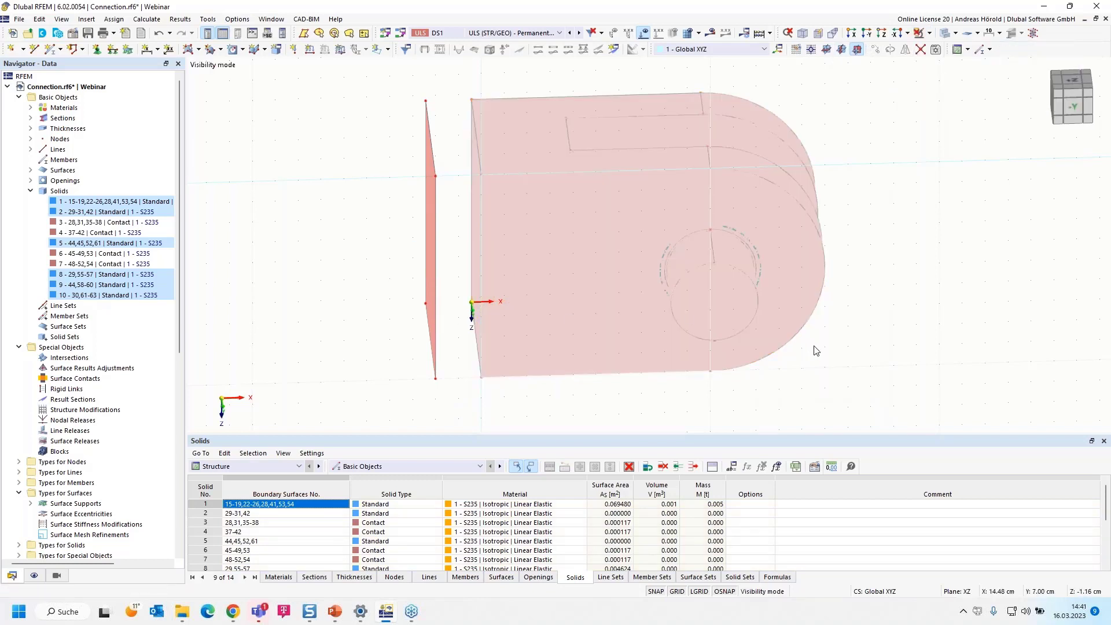
Step: Switch the work plane to YZ and place its origin at an upper corner of the copied surface
{"action": "left_click", "coordinate": [842, 50]}
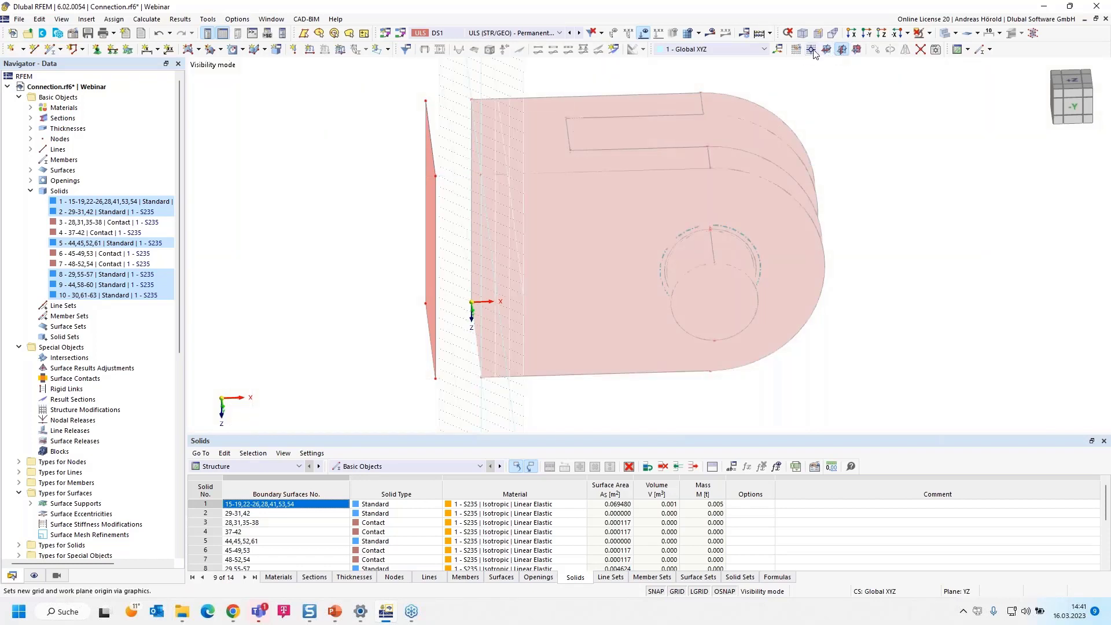
{"action": "left_click", "coordinate": [811, 50]}
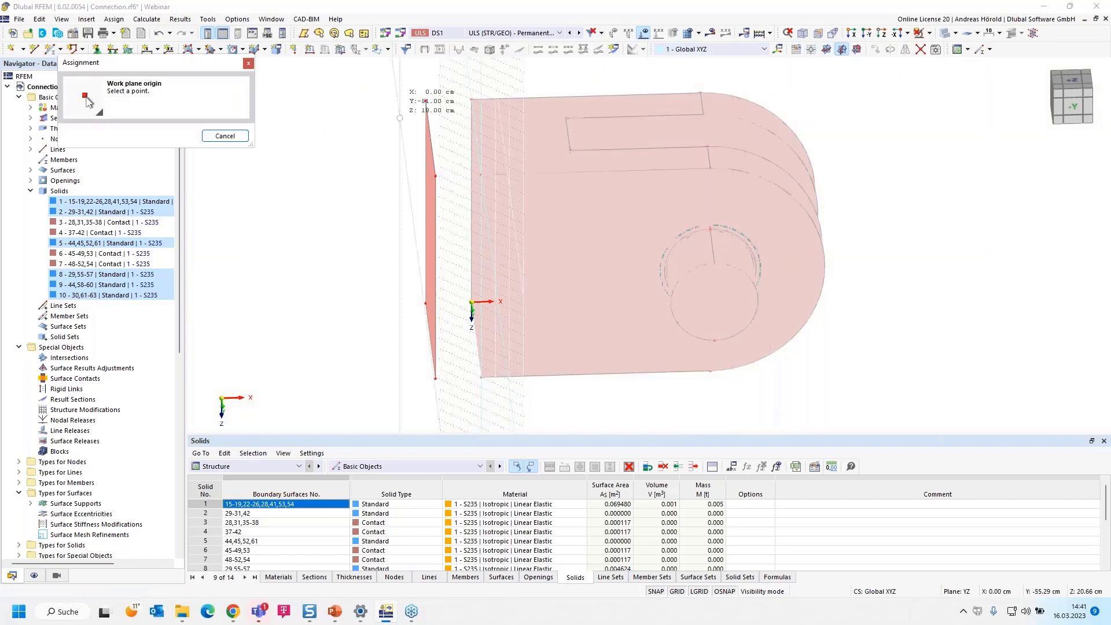
{"action": "left_click", "coordinate": [425, 102]}
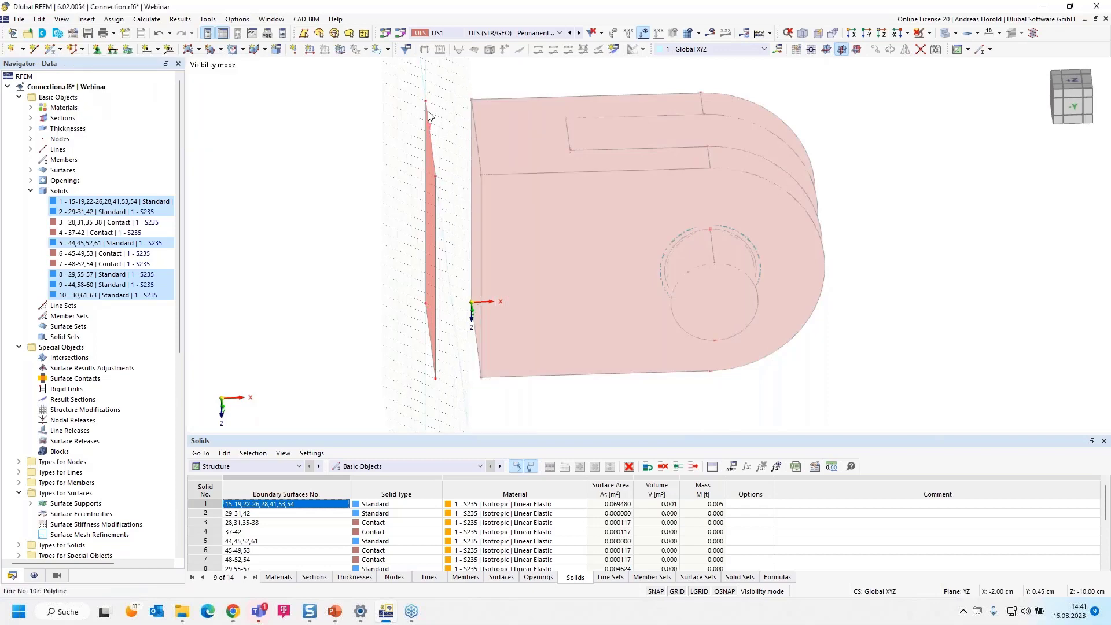
Step: Enlarge the copied surface in the +X view by moving each of its four corners outward about 2 cm in Y and Z
{"action": "right_click_drag", "start_coordinate": [792, 392], "coordinate": [851, 383]}
{"action": "left_click", "coordinate": [882, 105]}
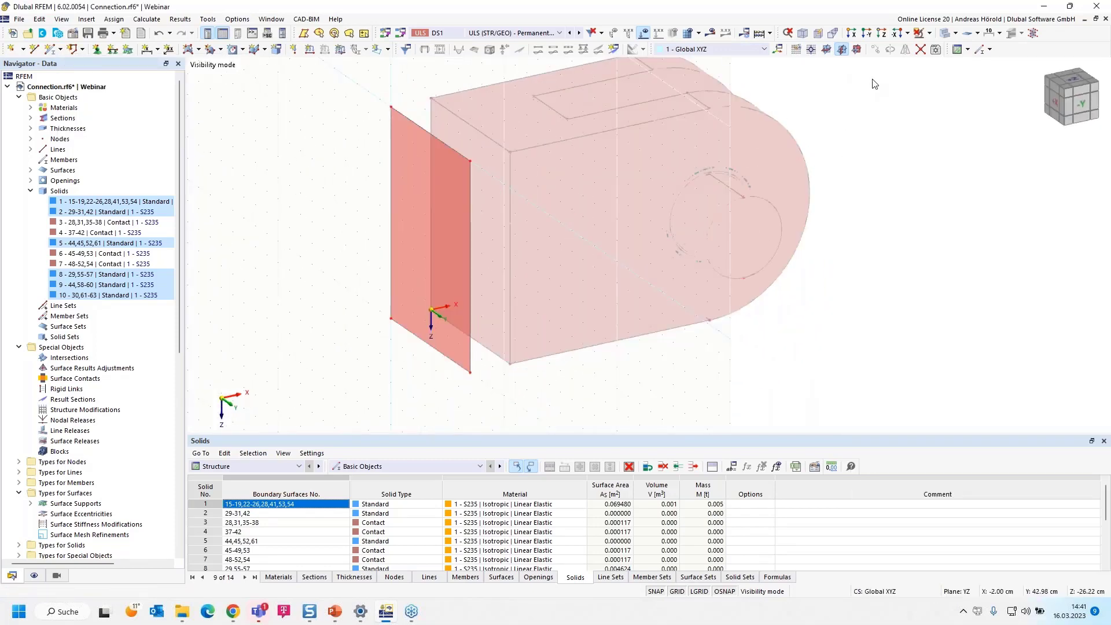
{"action": "left_click", "coordinate": [851, 33]}
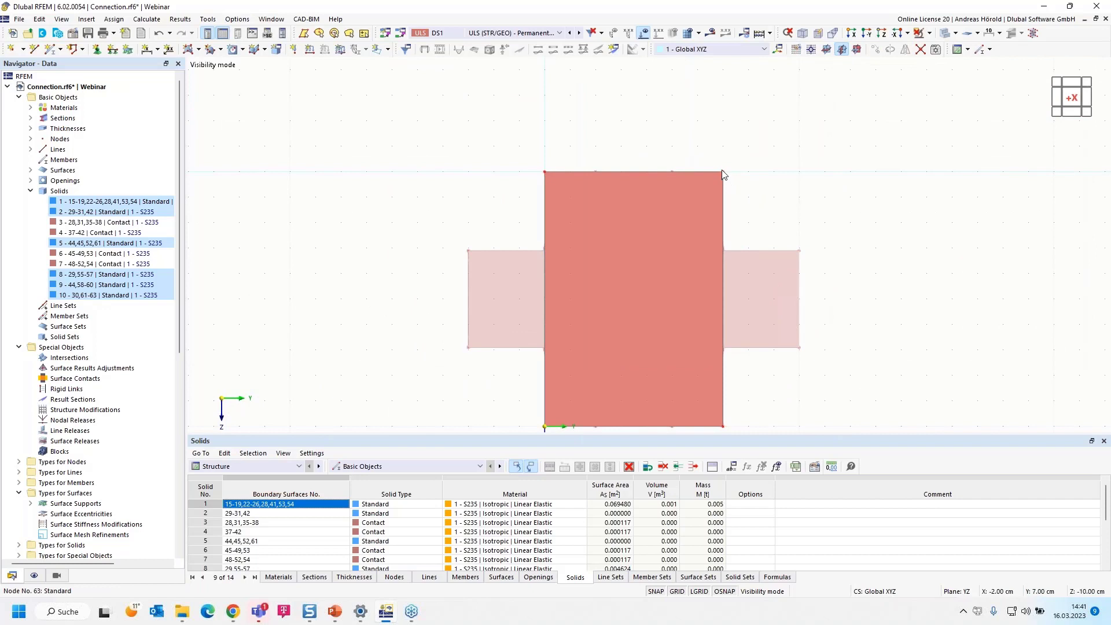
{"action": "left_click_drag", "start_coordinate": [725, 176], "coordinate": [774, 121]}
{"action": "left_click_drag", "start_coordinate": [544, 172], "coordinate": [495, 122]}
{"action": "scroll", "coordinate": [530, 173], "scroll_direction": "down", "scroll_amount": 3}
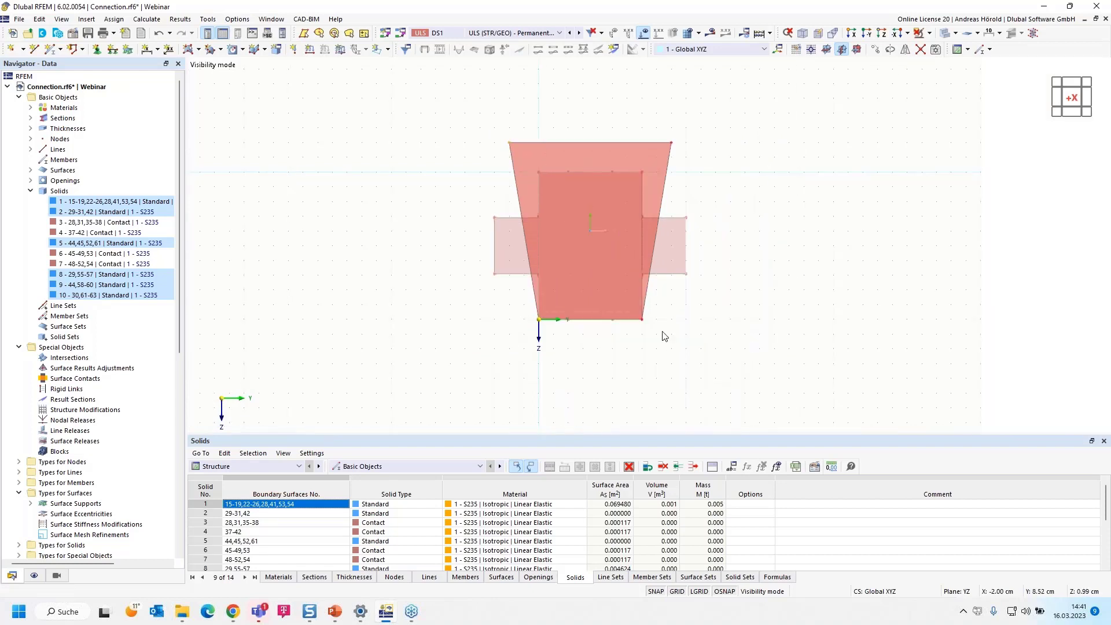
{"action": "left_click_drag", "start_coordinate": [643, 323], "coordinate": [674, 354]}
{"action": "scroll", "coordinate": [538, 318], "scroll_direction": "up", "scroll_amount": 3}
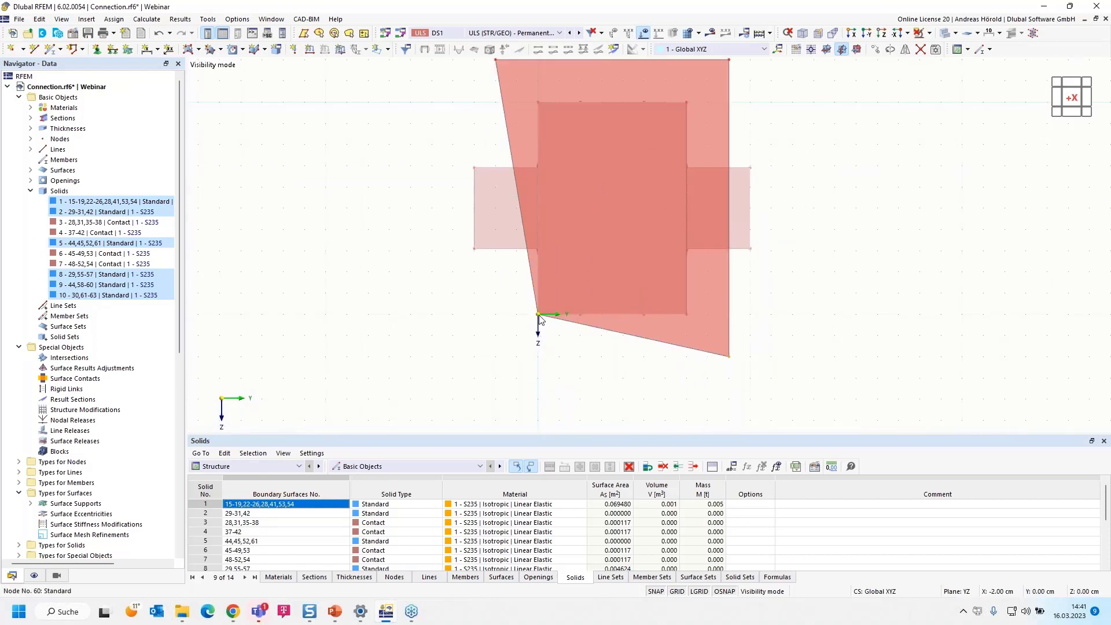
{"action": "left_click_drag", "start_coordinate": [538, 316], "coordinate": [495, 357]}
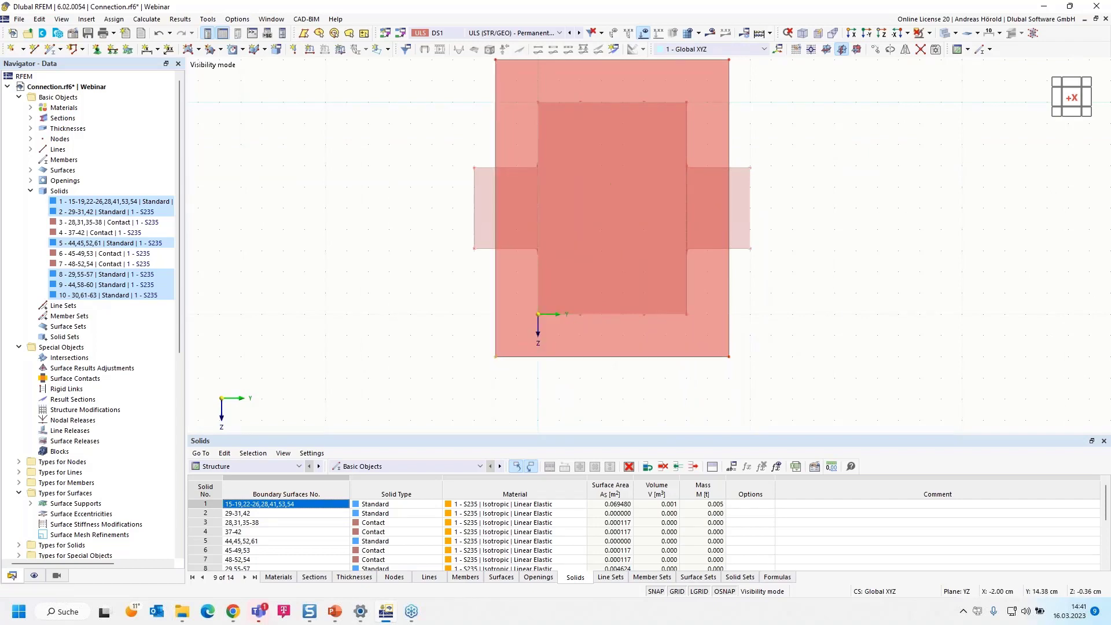
Step: Give the enlarged rear surface Standard stiffness with a new uniform 20 mm thickness in S235, accepting deletion of the mesh
{"action": "middle_click_drag", "start_coordinate": [495, 357], "coordinate": [573, 376], "text": "ctrl"}
{"action": "scroll", "coordinate": [570, 377], "scroll_direction": "up", "scroll_amount": 2}
{"action": "middle_click_drag", "start_coordinate": [775, 383], "coordinate": [652, 378]}
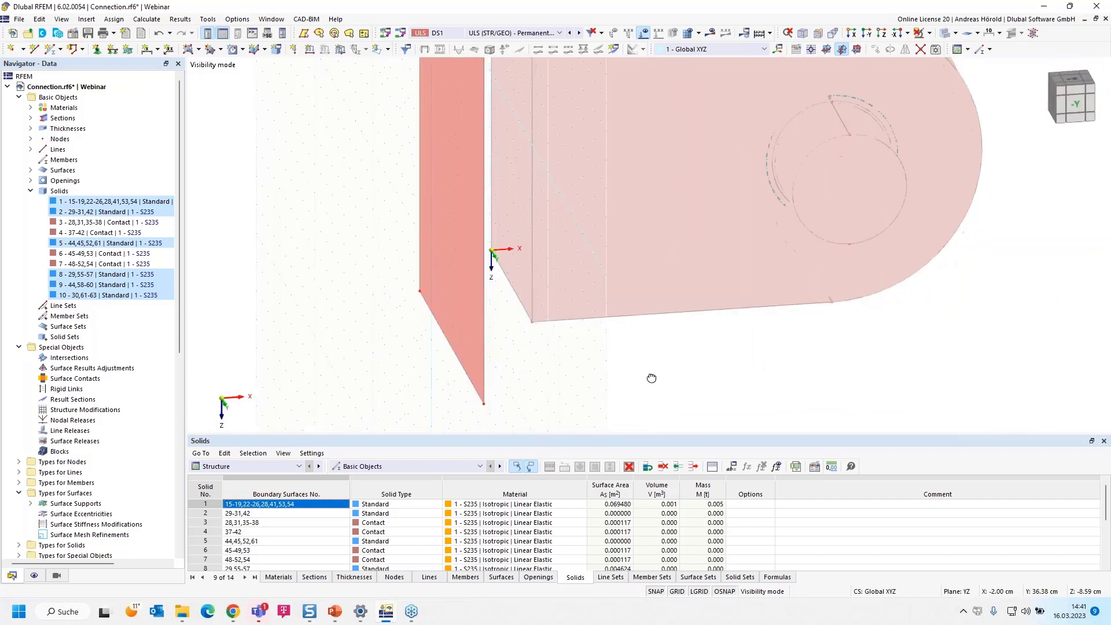
{"action": "double_click", "coordinate": [484, 377]}
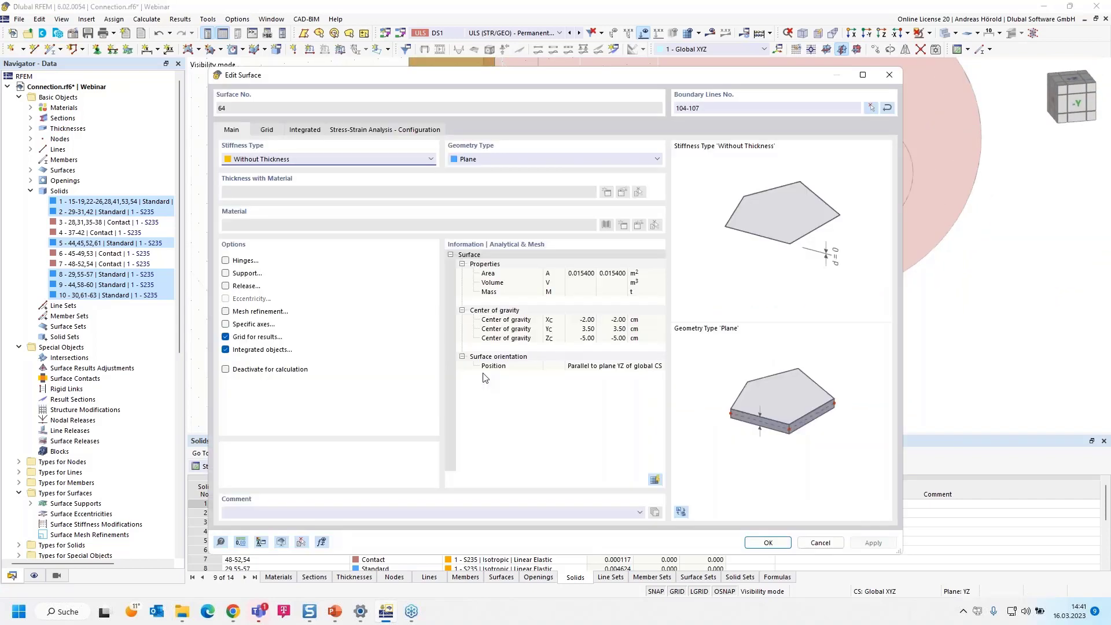
{"action": "left_click", "coordinate": [277, 163]}
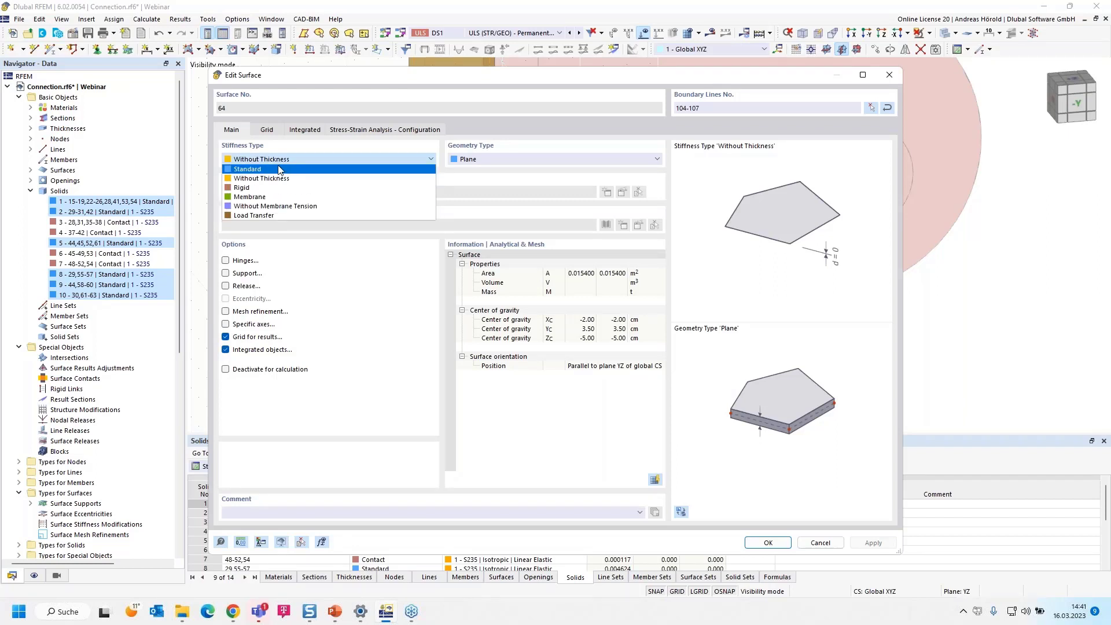
{"action": "left_click", "coordinate": [277, 168]}
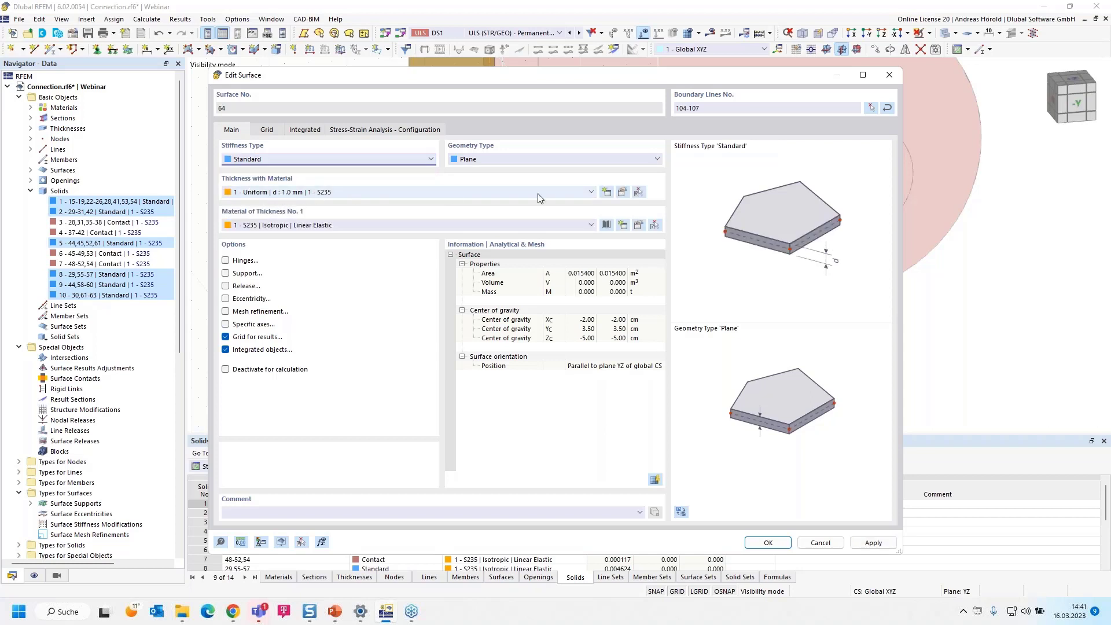
{"action": "left_click", "coordinate": [607, 193]}
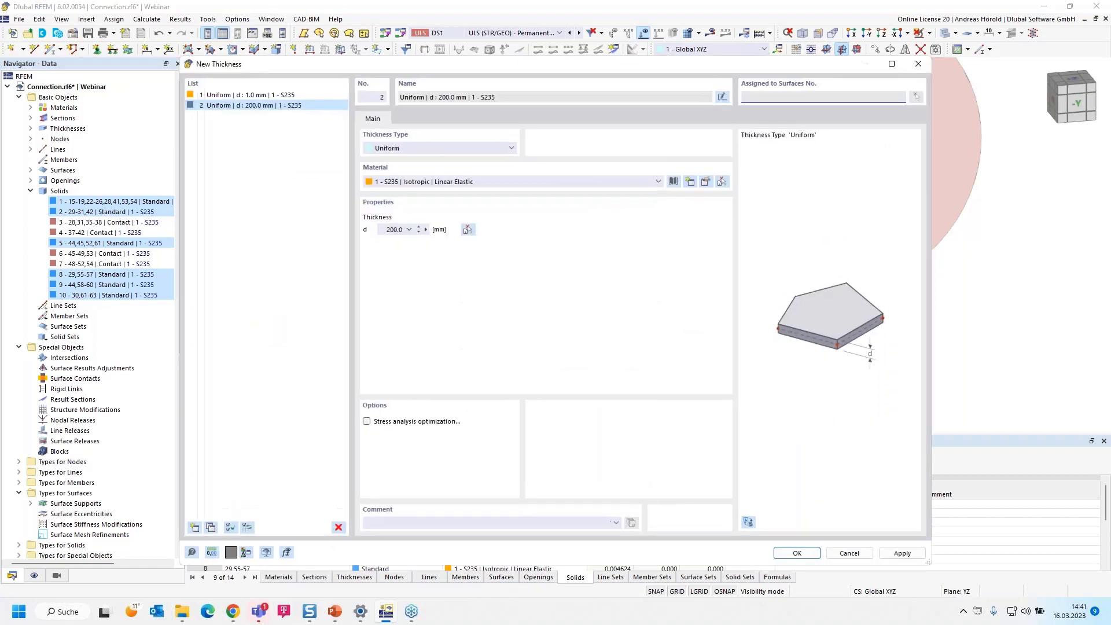
{"action": "left_click", "coordinate": [389, 229]}
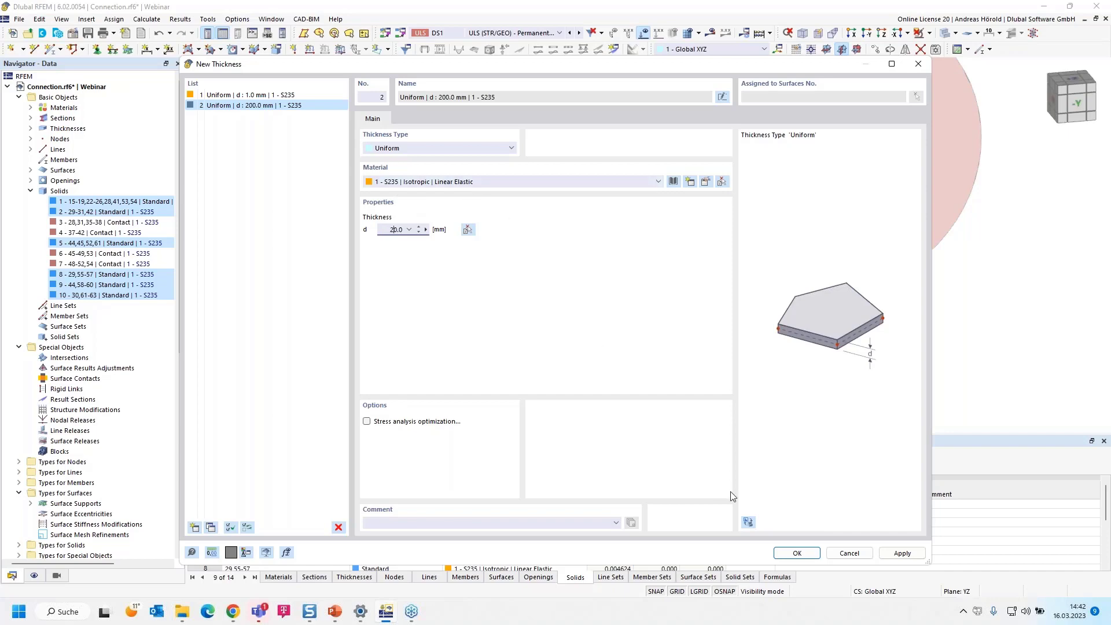
{"action": "left_click", "coordinate": [796, 553]}
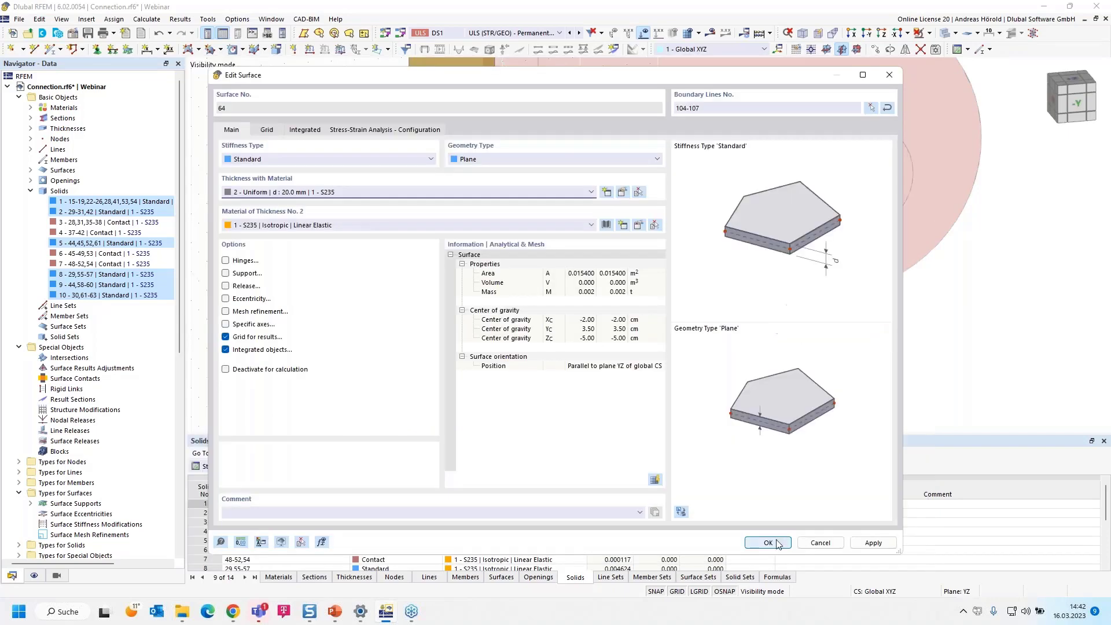
{"action": "left_click", "coordinate": [768, 542]}
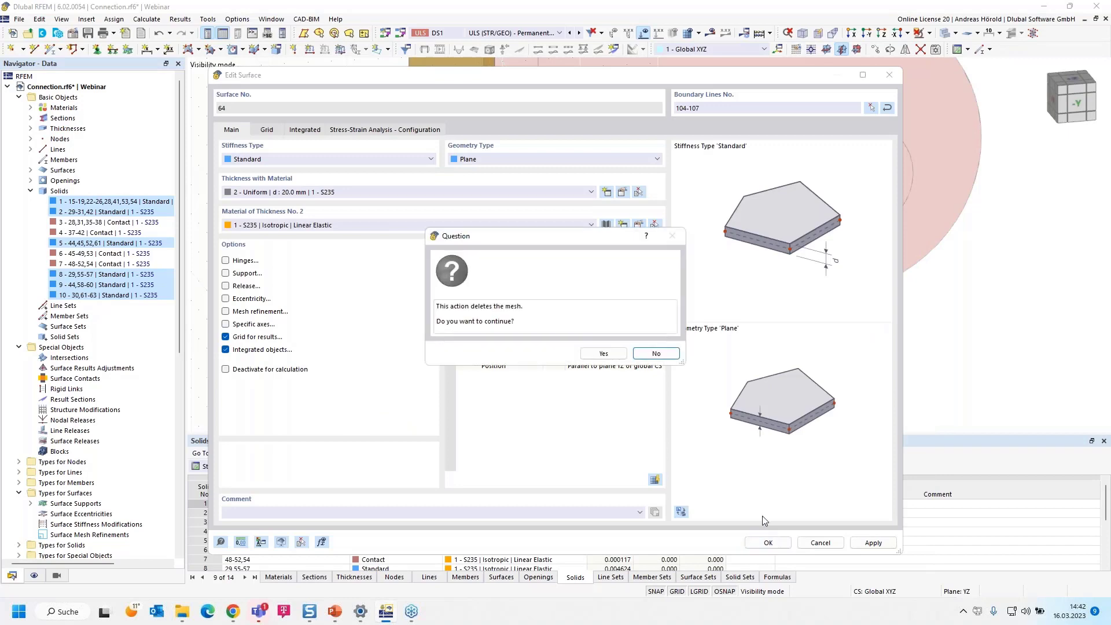
{"action": "left_click", "coordinate": [603, 353]}
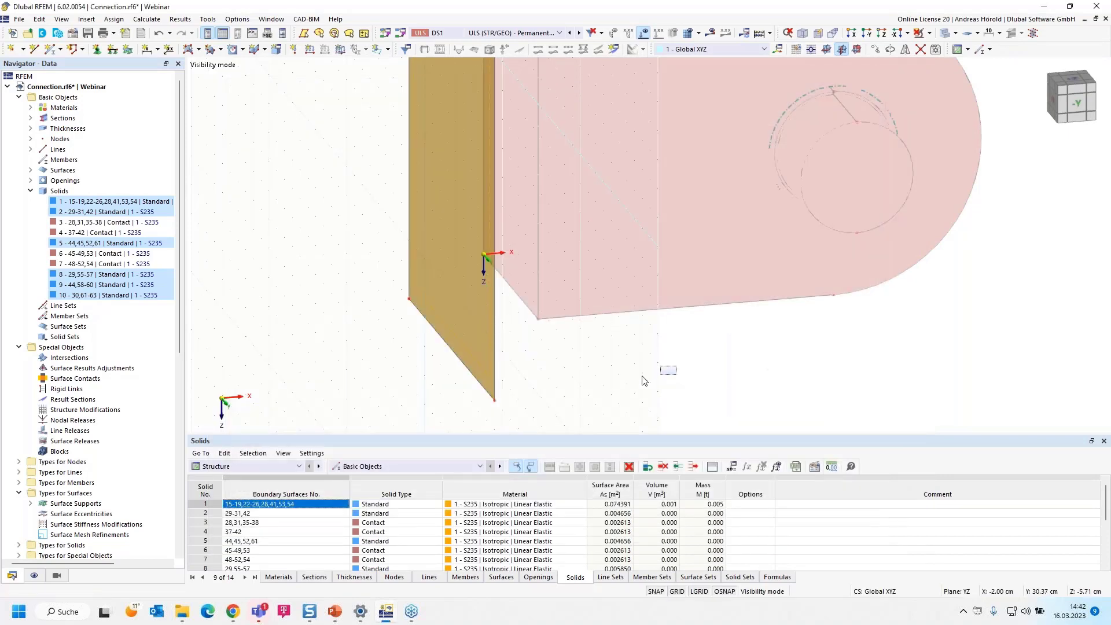
Step: Cancel the visibility mode so the whole connection is displayed together with the end plate surface
{"action": "middle_click_drag", "start_coordinate": [660, 372], "coordinate": [504, 301]}
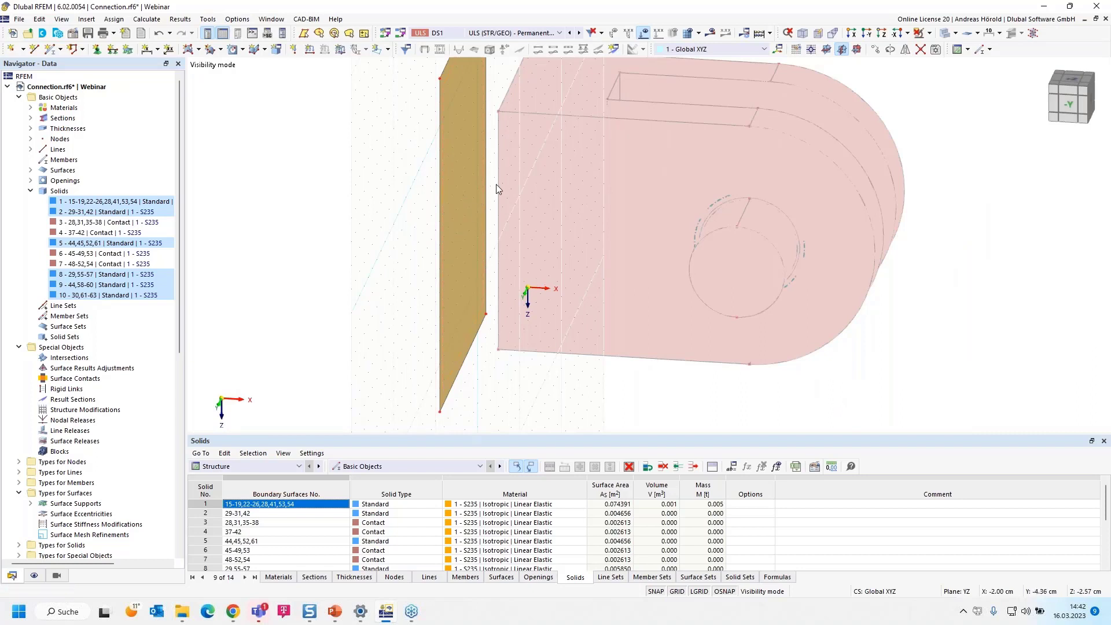
{"action": "scroll", "coordinate": [504, 180], "scroll_direction": "up", "scroll_amount": 2}
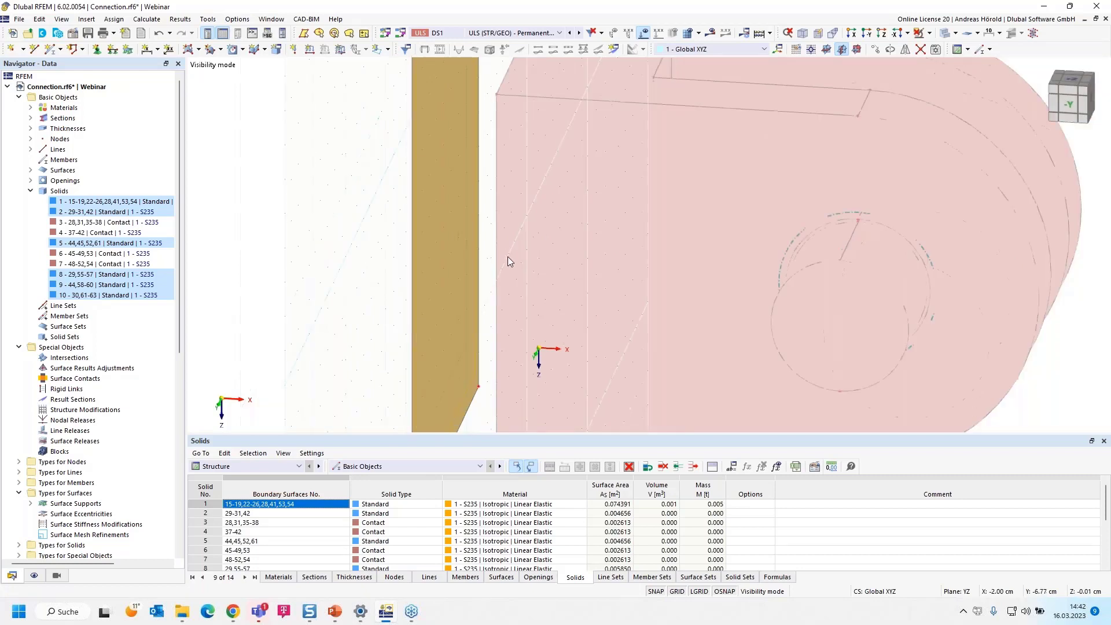
{"action": "scroll", "coordinate": [508, 255], "scroll_direction": "down", "scroll_amount": 3}
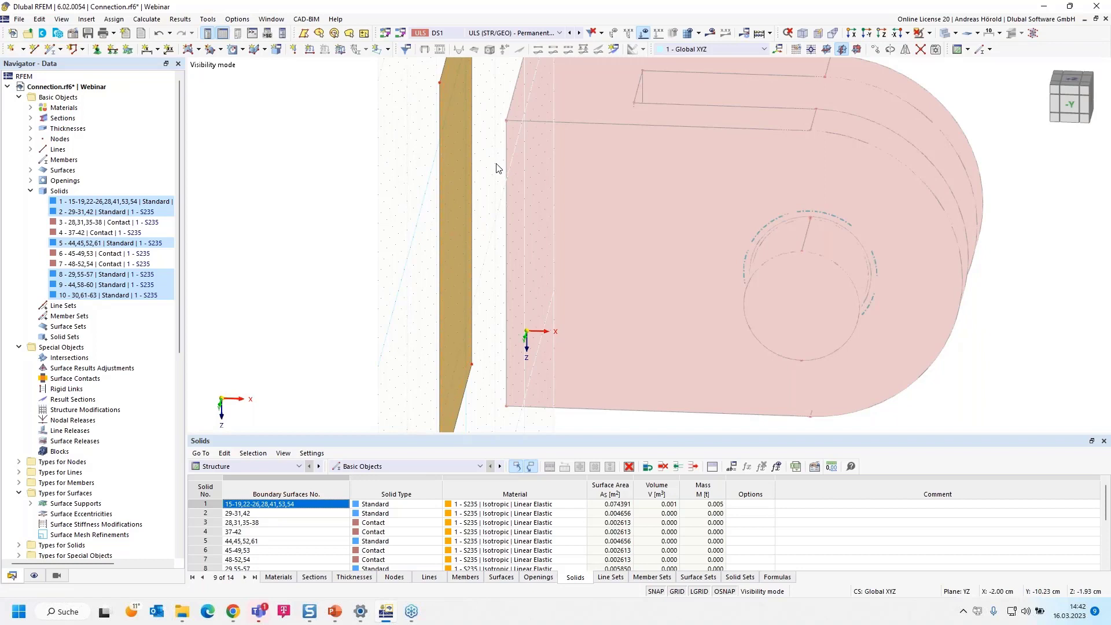
{"action": "left_click", "coordinate": [462, 142]}
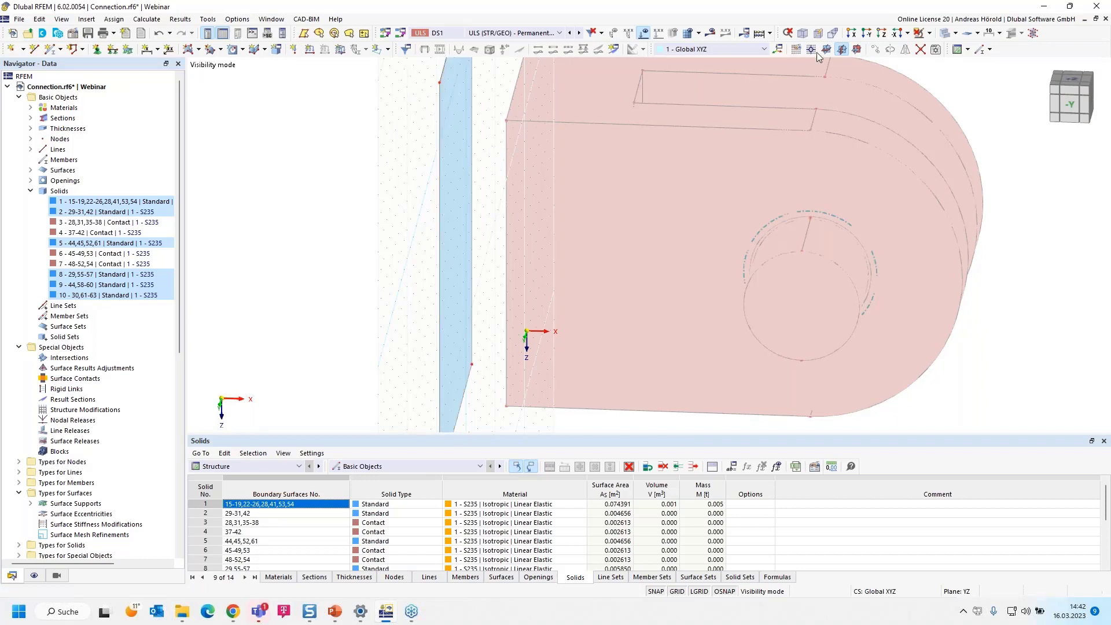
{"action": "left_click", "coordinate": [929, 33]}
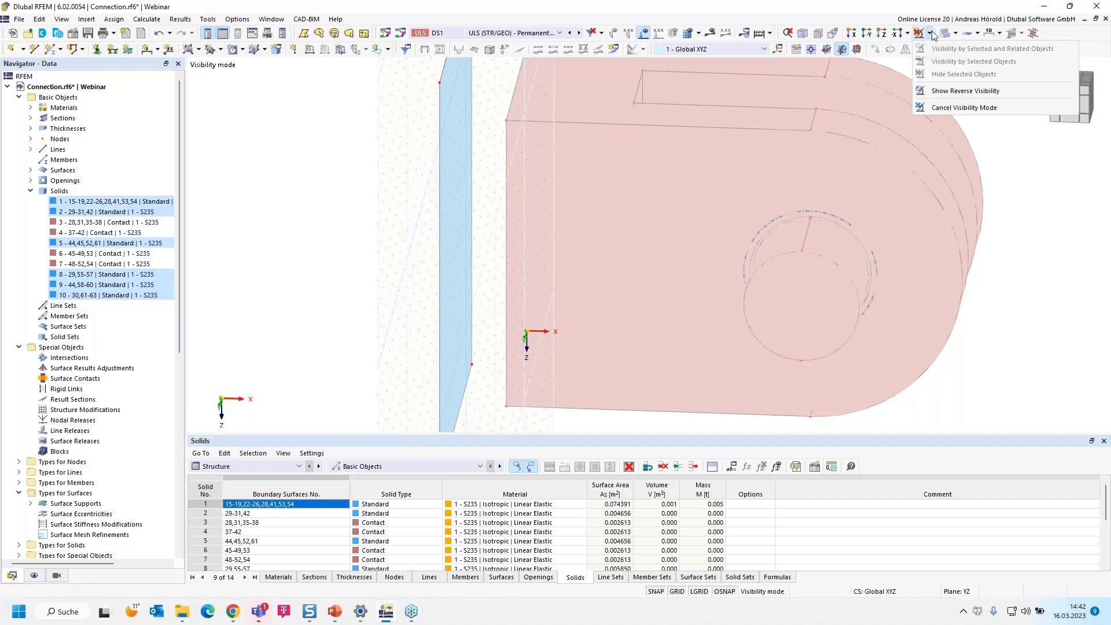
{"action": "left_click", "coordinate": [949, 109]}
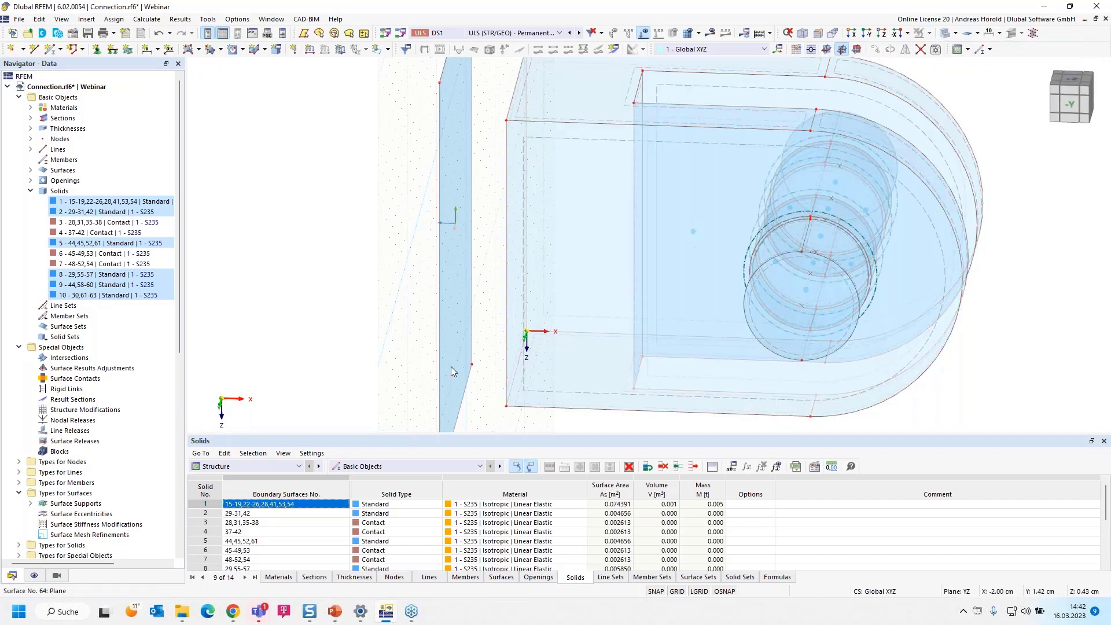
Step: Copy the connection's rear edge lines once by X -2 cm, linking lines with surfaces using the 20 mm end plate surface as template
{"action": "scroll", "coordinate": [367, 310], "scroll_direction": "up", "scroll_amount": 2}
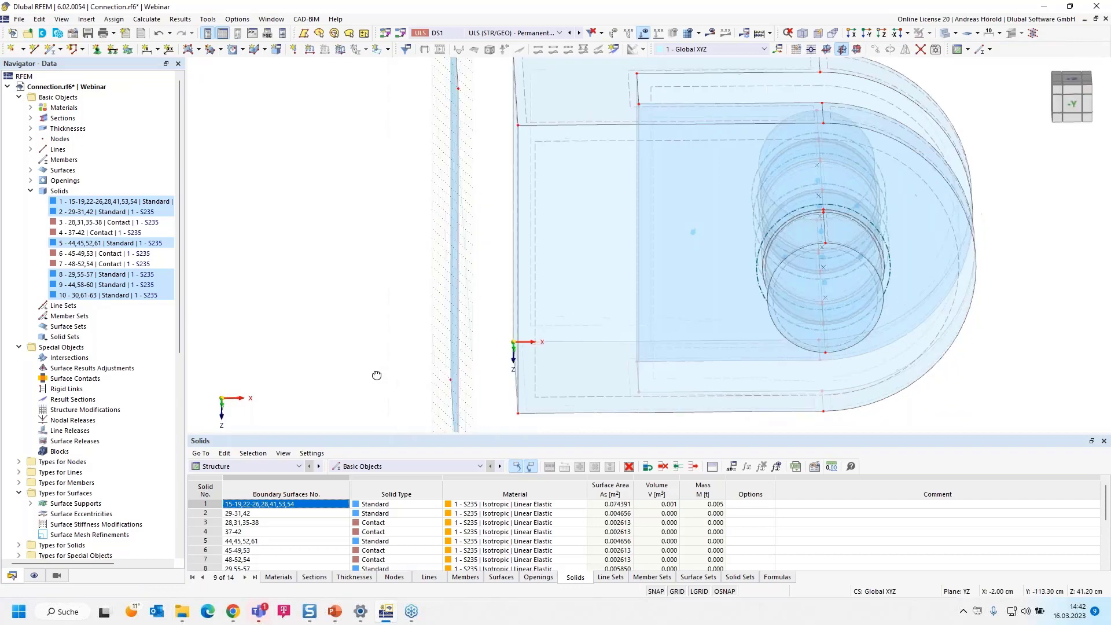
{"action": "scroll", "coordinate": [425, 174], "scroll_direction": "up", "scroll_amount": 2}
{"action": "scroll", "coordinate": [426, 173], "scroll_direction": "down", "scroll_amount": 2}
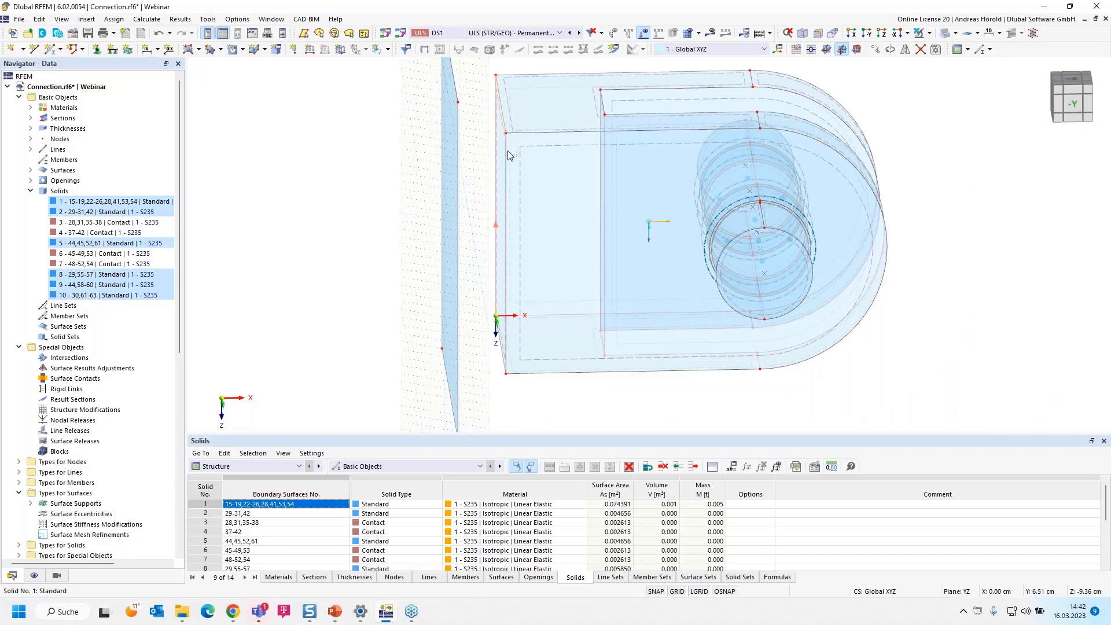
{"action": "scroll", "coordinate": [491, 361], "scroll_direction": "up", "scroll_amount": 3}
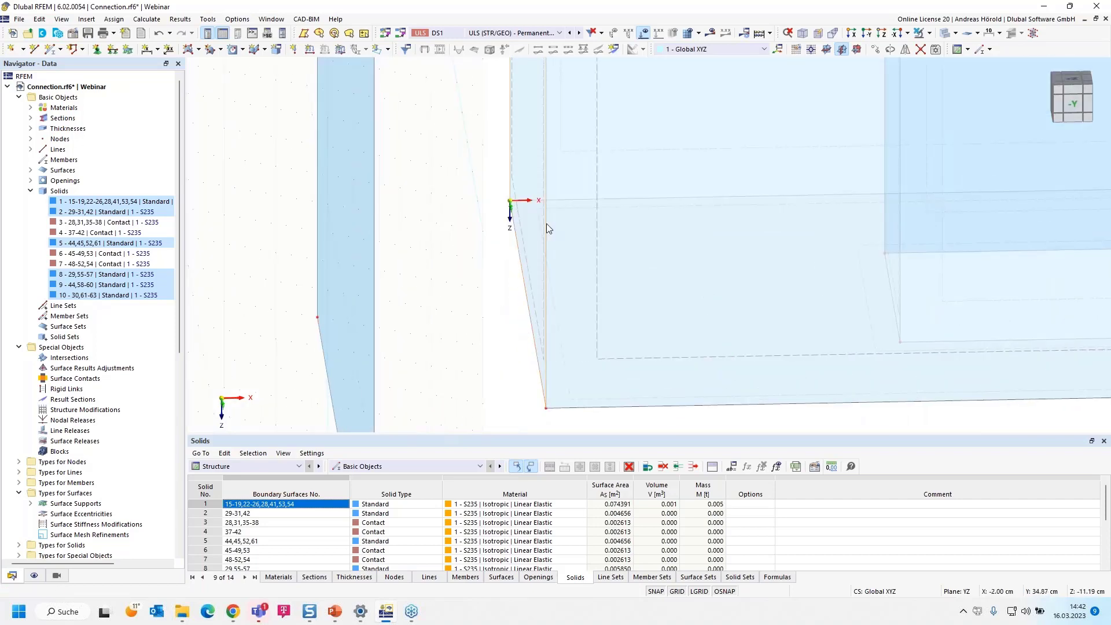
{"action": "left_click", "coordinate": [875, 50]}
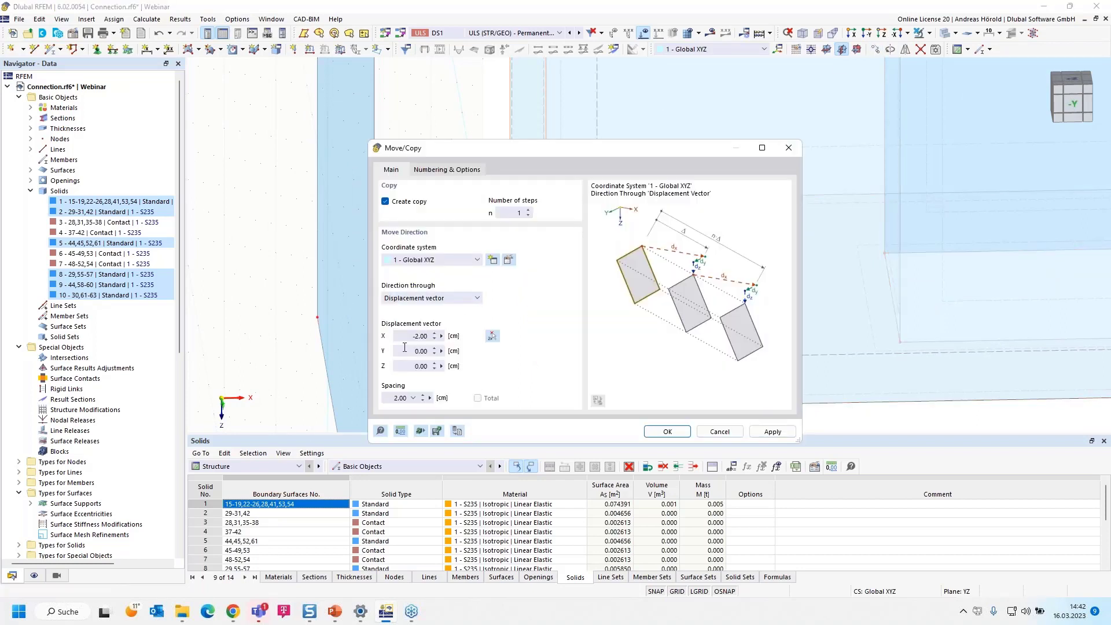
{"action": "left_click", "coordinate": [431, 172]}
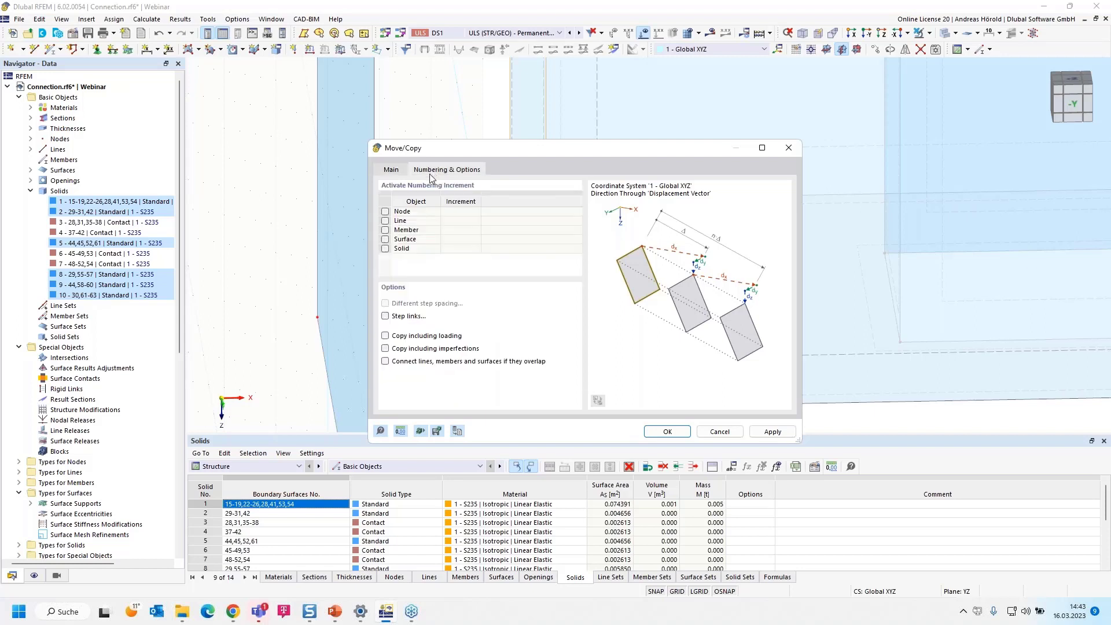
{"action": "left_click", "coordinate": [386, 316]}
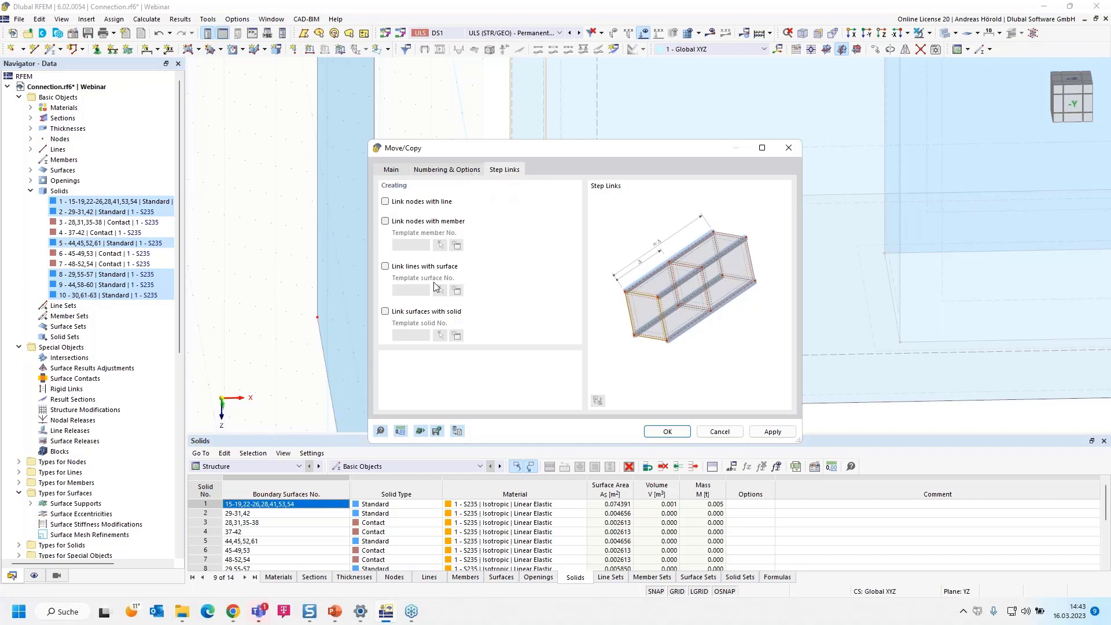
{"action": "left_click", "coordinate": [385, 266]}
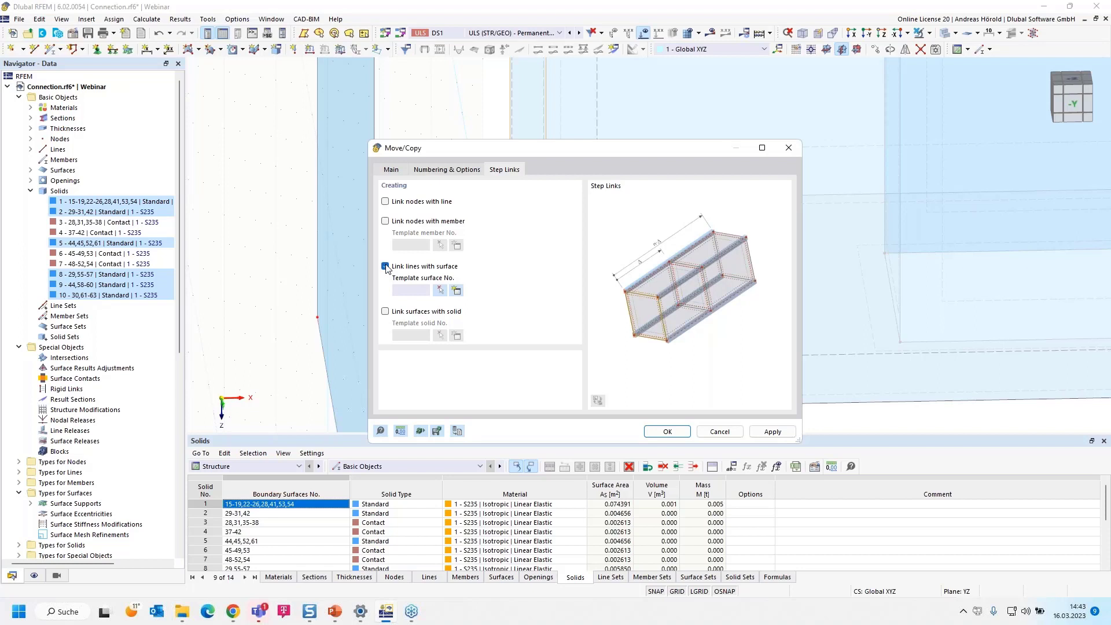
{"action": "left_click", "coordinate": [440, 294]}
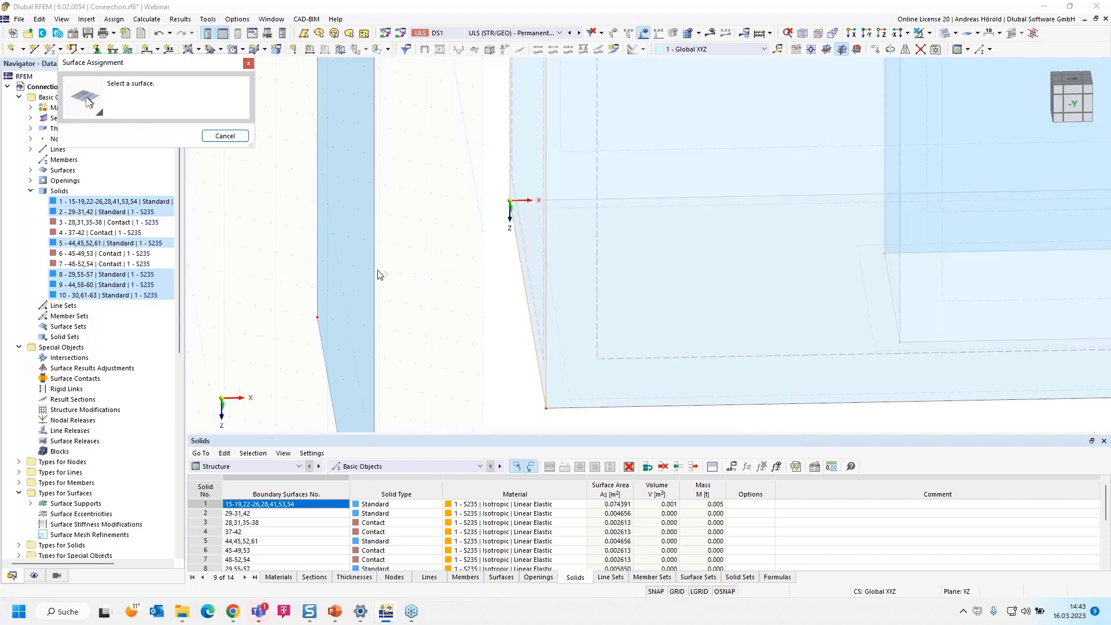
{"action": "left_click", "coordinate": [377, 268]}
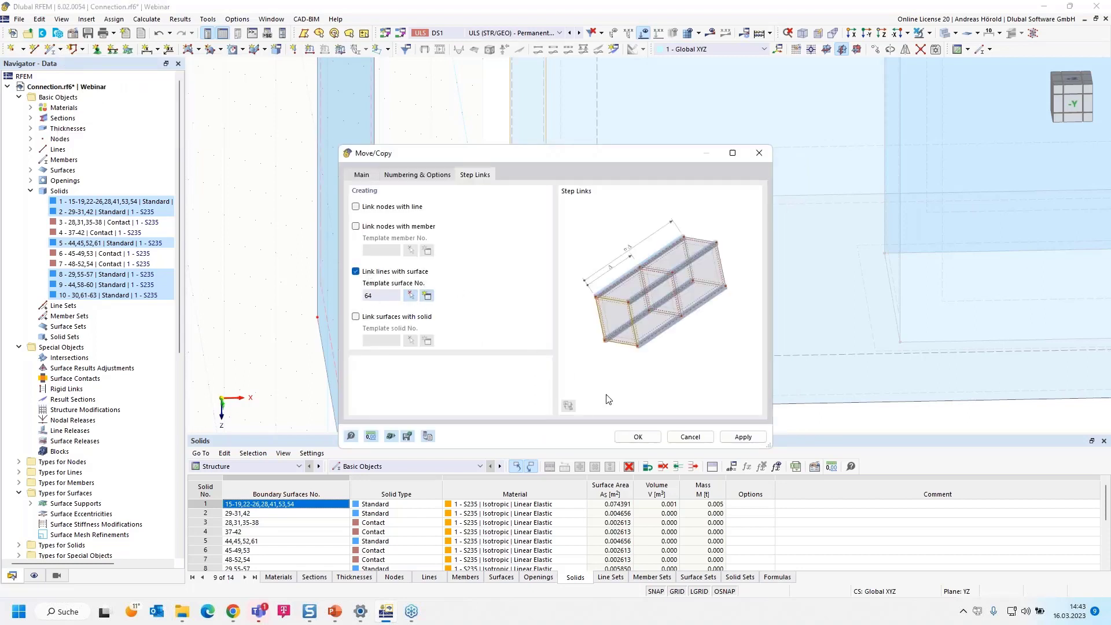
{"action": "left_click", "coordinate": [638, 436]}
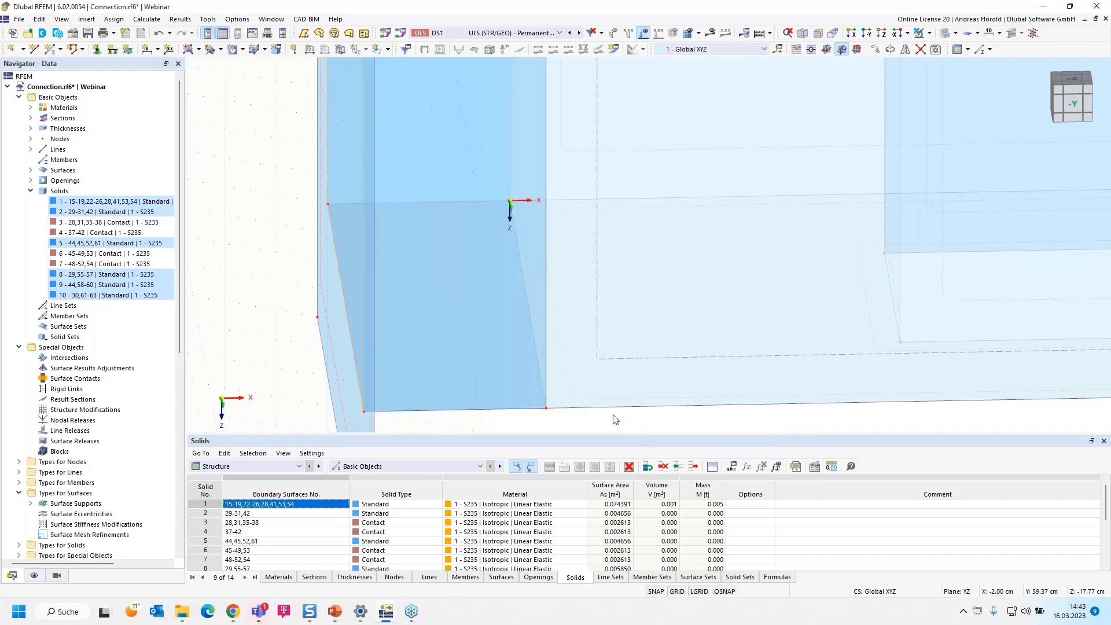
Step: Open the definition of a new line welded joint from the types for lines
{"action": "scroll", "coordinate": [560, 377], "scroll_direction": "up", "scroll_amount": 3}
{"action": "scroll", "coordinate": [560, 377], "scroll_direction": "down", "scroll_amount": 3}
{"action": "middle_click_drag", "start_coordinate": [560, 377], "coordinate": [613, 410]}
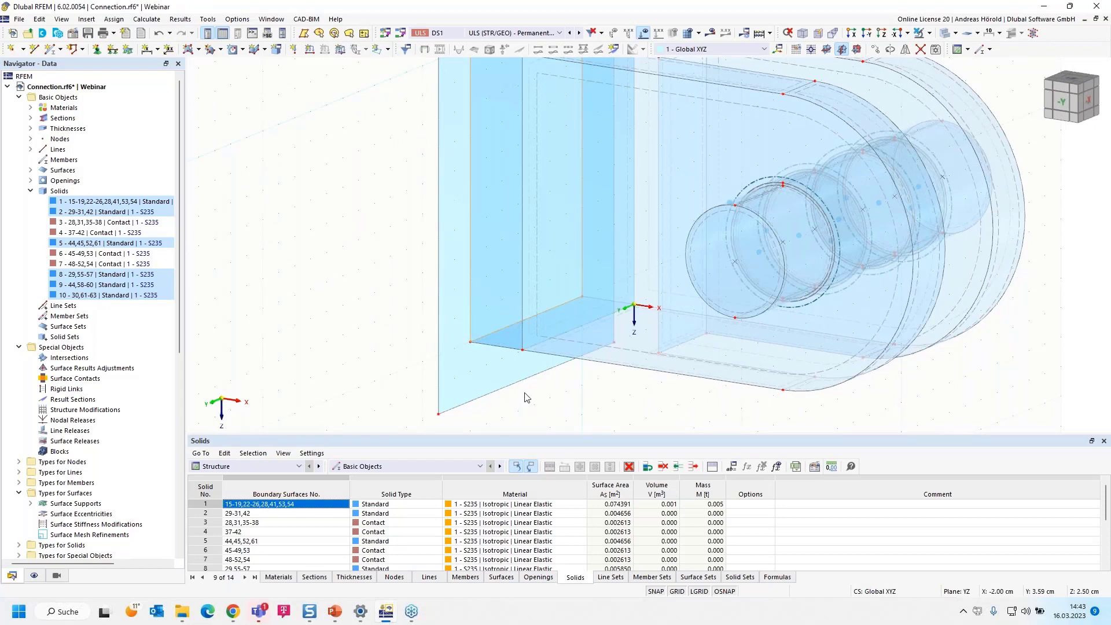
{"action": "scroll", "coordinate": [463, 348], "scroll_direction": "down", "scroll_amount": 3}
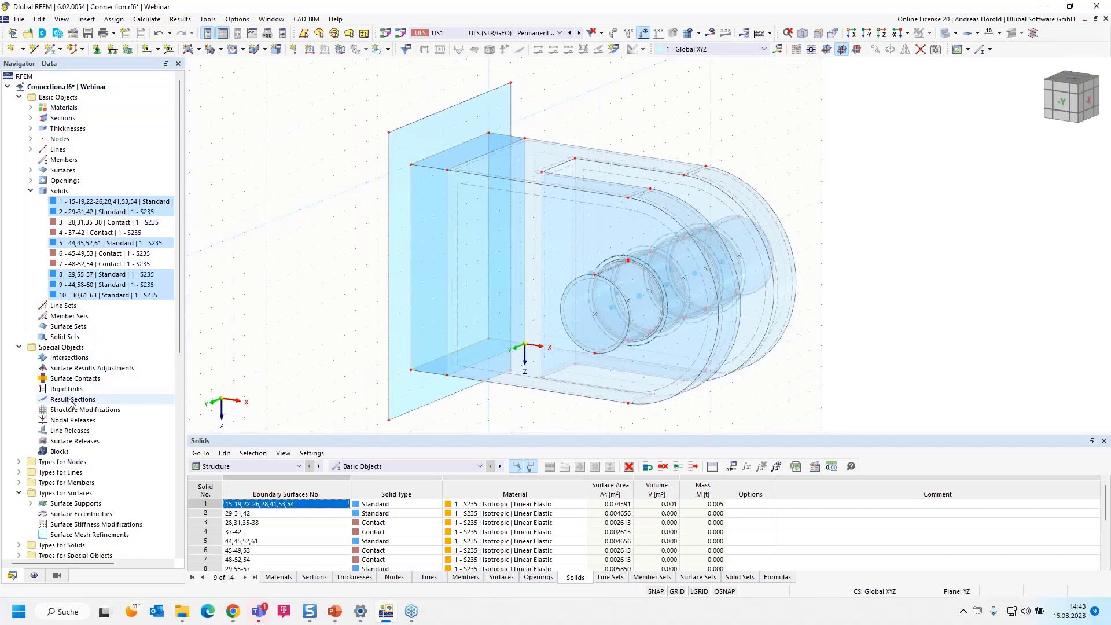
{"action": "scroll", "coordinate": [70, 403], "scroll_direction": "down", "scroll_amount": 2}
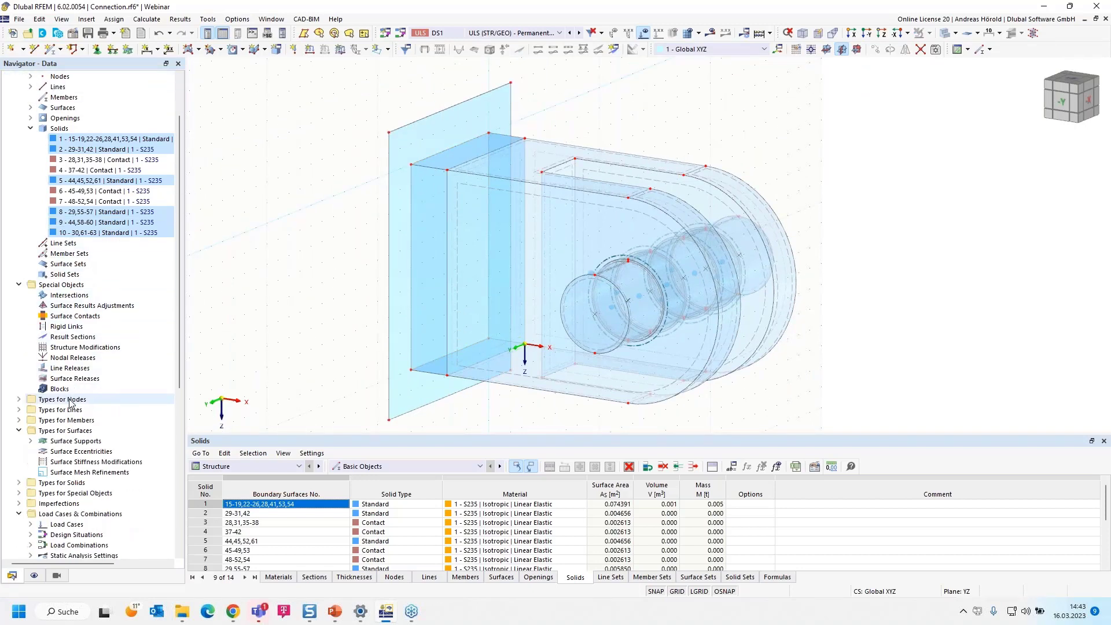
{"action": "left_click", "coordinate": [19, 410]}
{"action": "scroll", "coordinate": [88, 424], "scroll_direction": "down", "scroll_amount": 3}
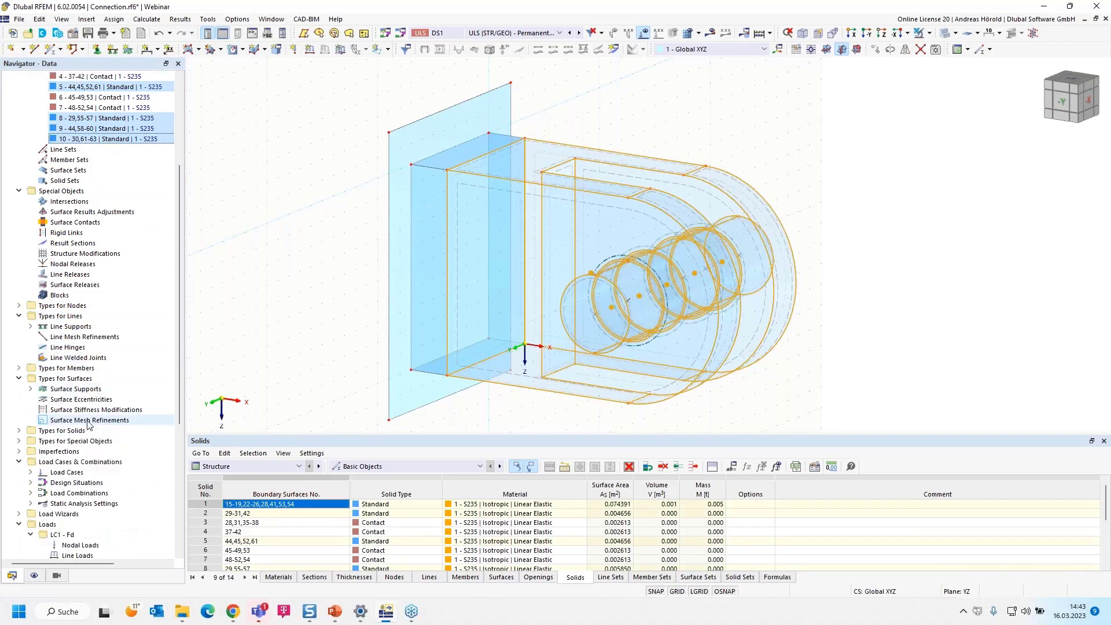
{"action": "left_click", "coordinate": [73, 358]}
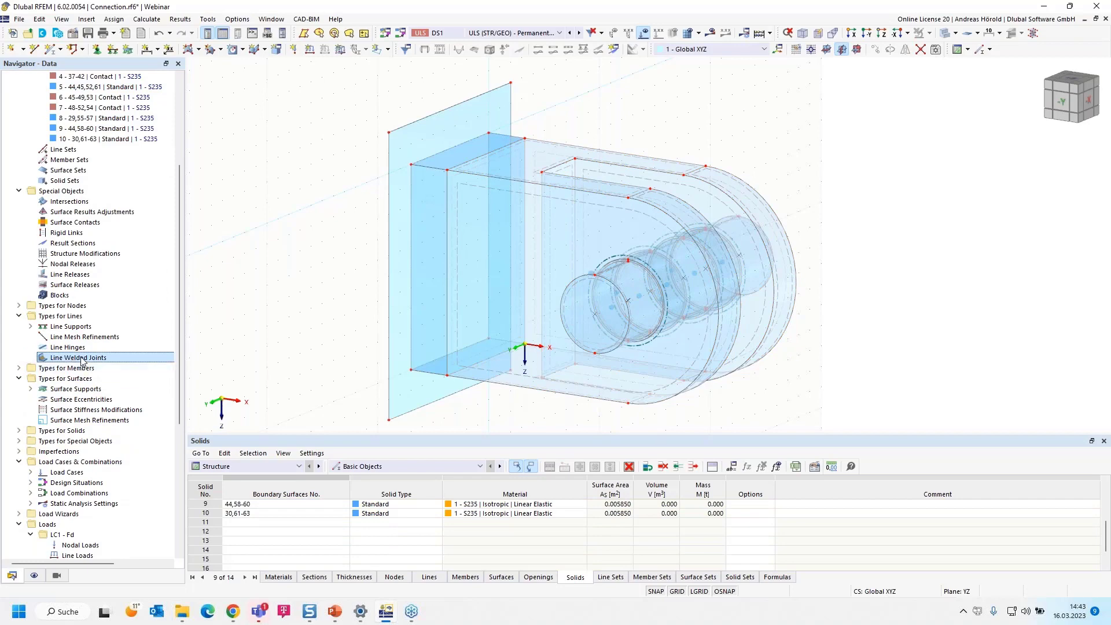
{"action": "right_click", "coordinate": [82, 360]}
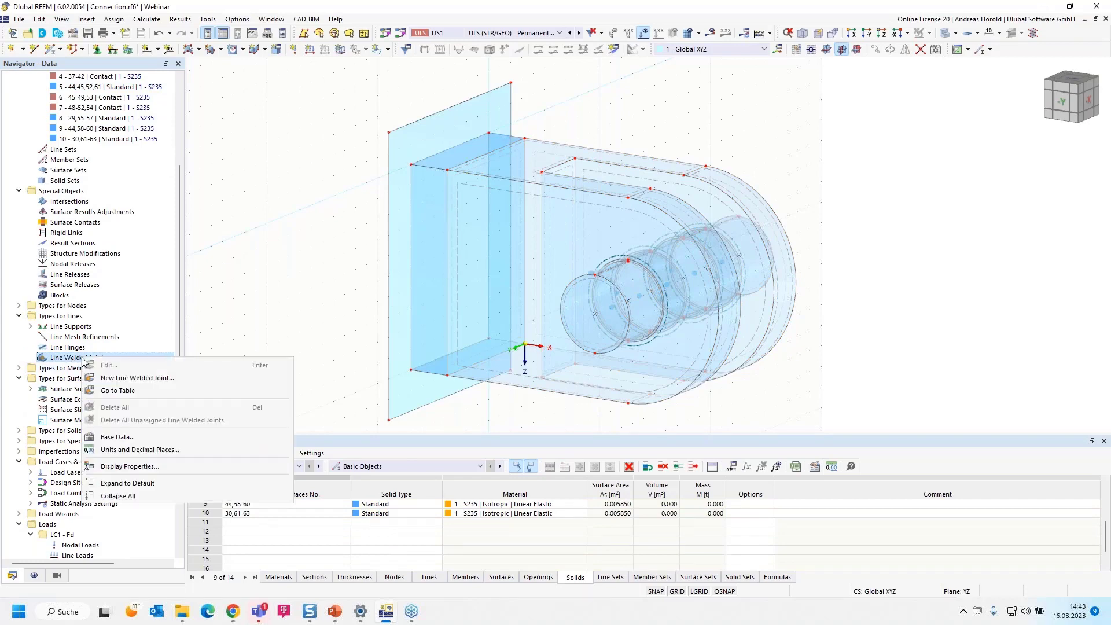
{"action": "left_click", "coordinate": [154, 377]}
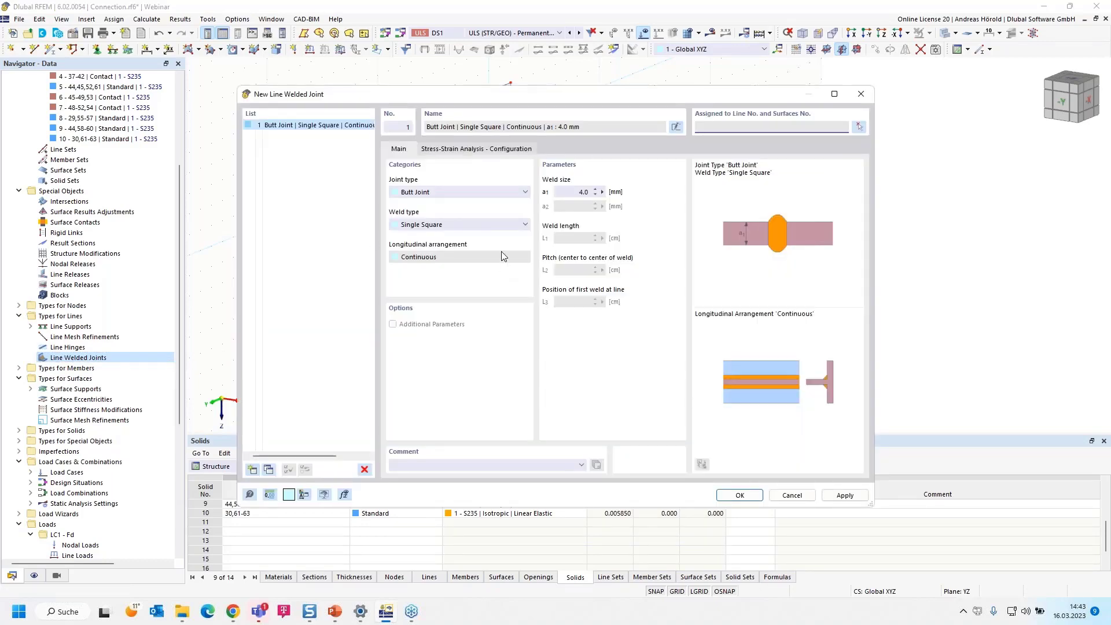
{"action": "left_click", "coordinate": [457, 192]}
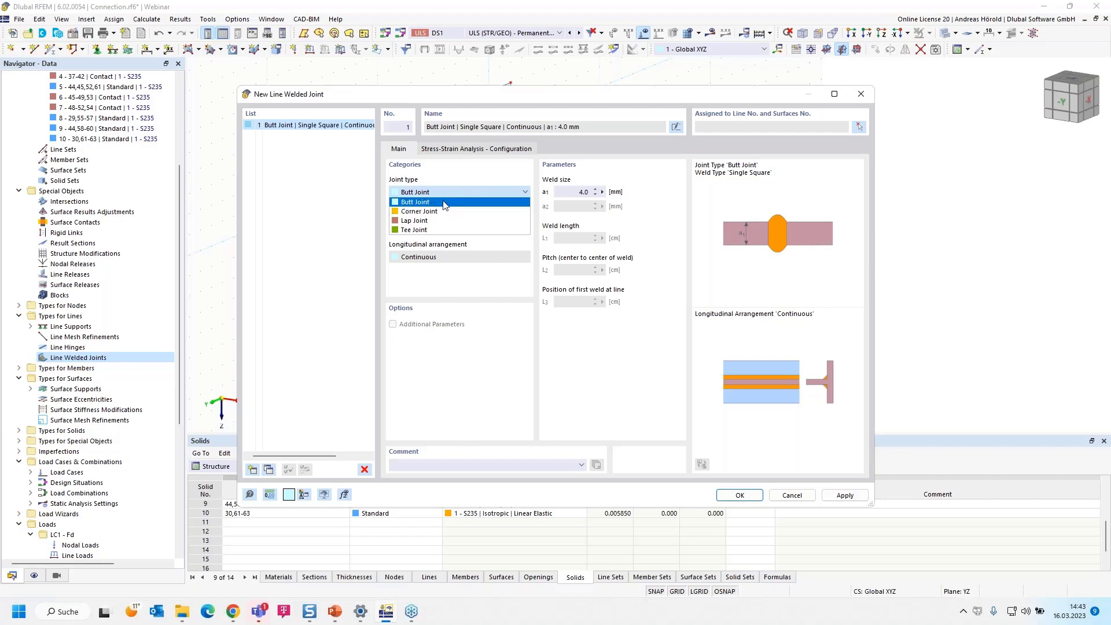
{"action": "left_click", "coordinate": [446, 211]}
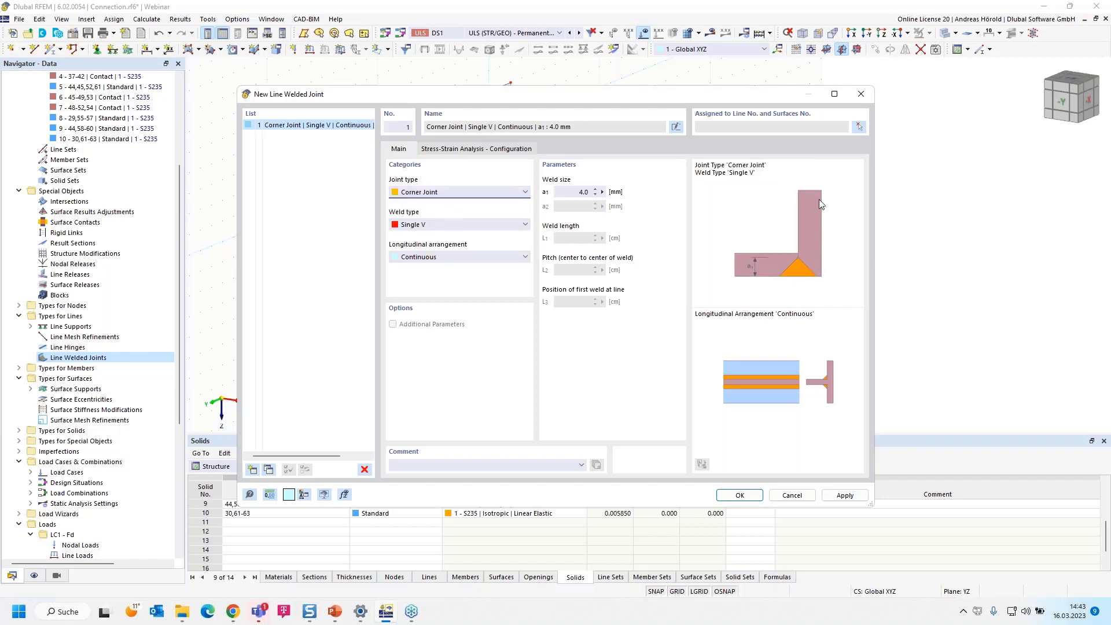
{"action": "left_click", "coordinate": [442, 193]}
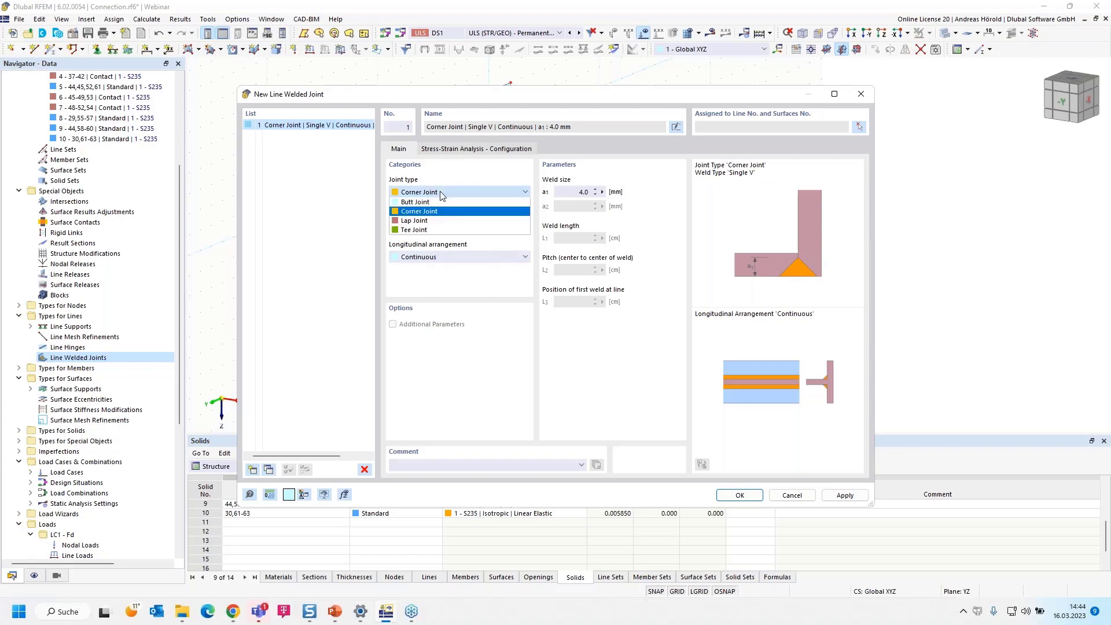
{"action": "left_click", "coordinate": [439, 223]}
Step: Define the weld as a Tee Joint with a continuous Single Fillet weld and a weld size of 10 mm
{"action": "left_click", "coordinate": [445, 193]}
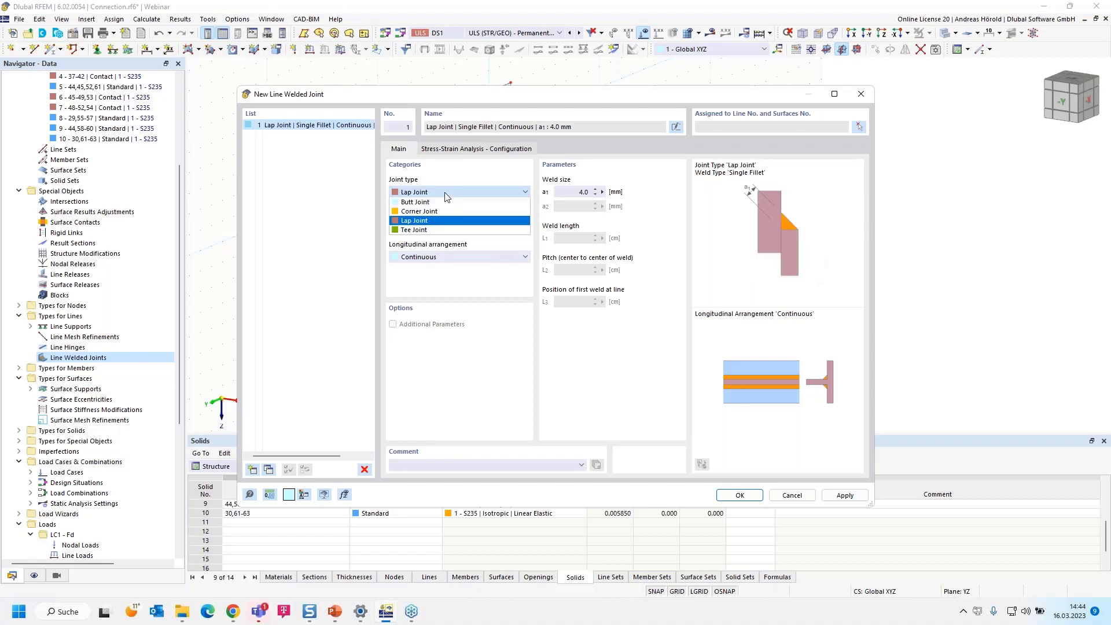
{"action": "left_click", "coordinate": [446, 229]}
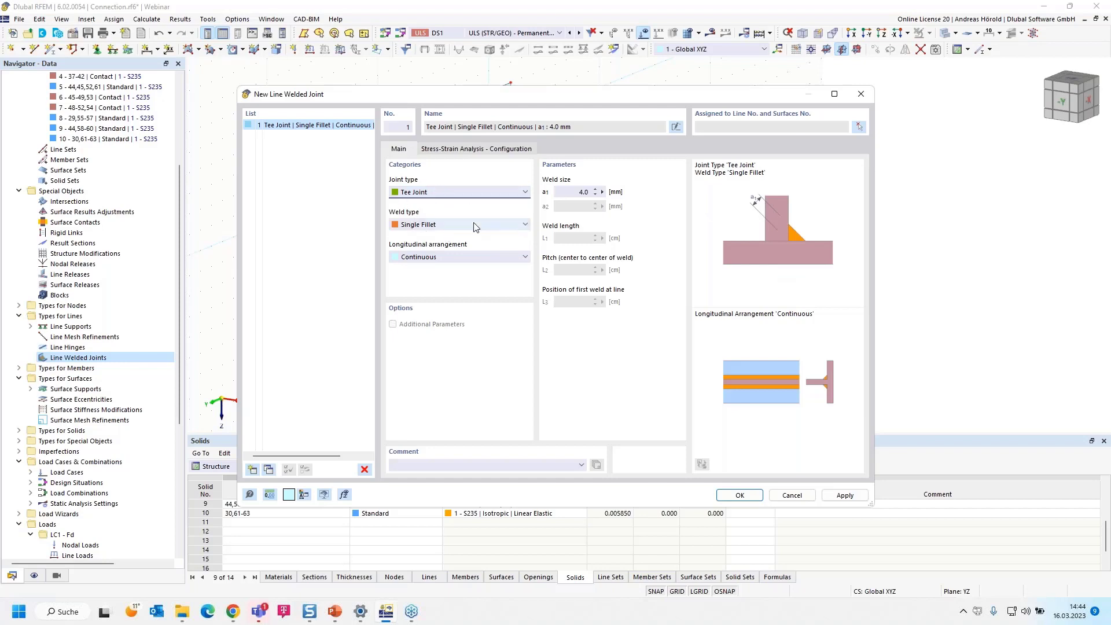
{"action": "left_click", "coordinate": [472, 228]}
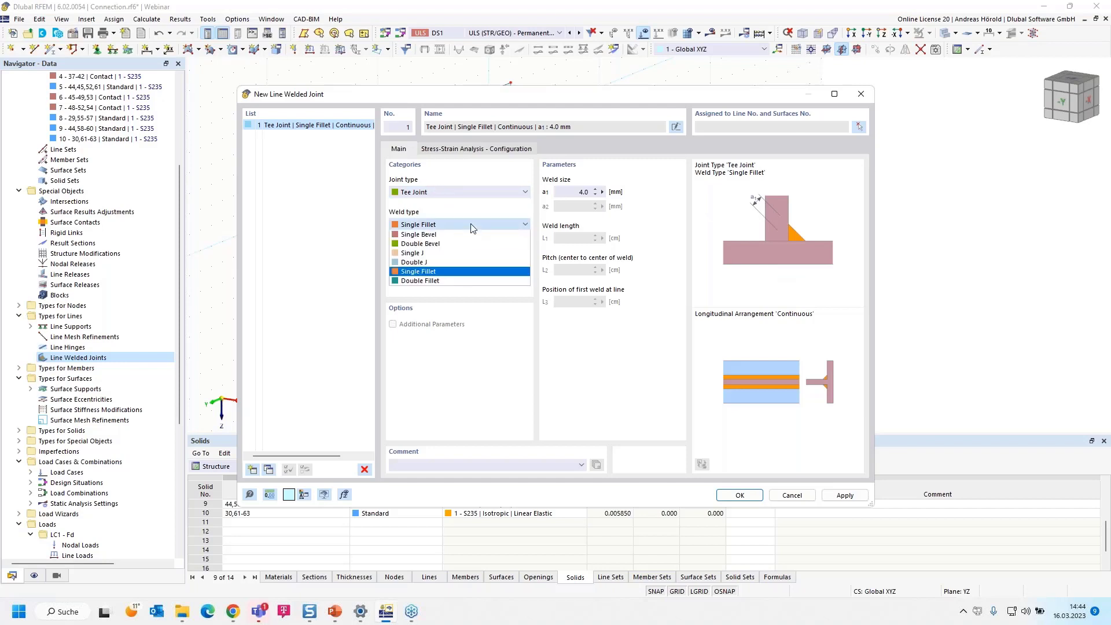
{"action": "left_click", "coordinate": [466, 272]}
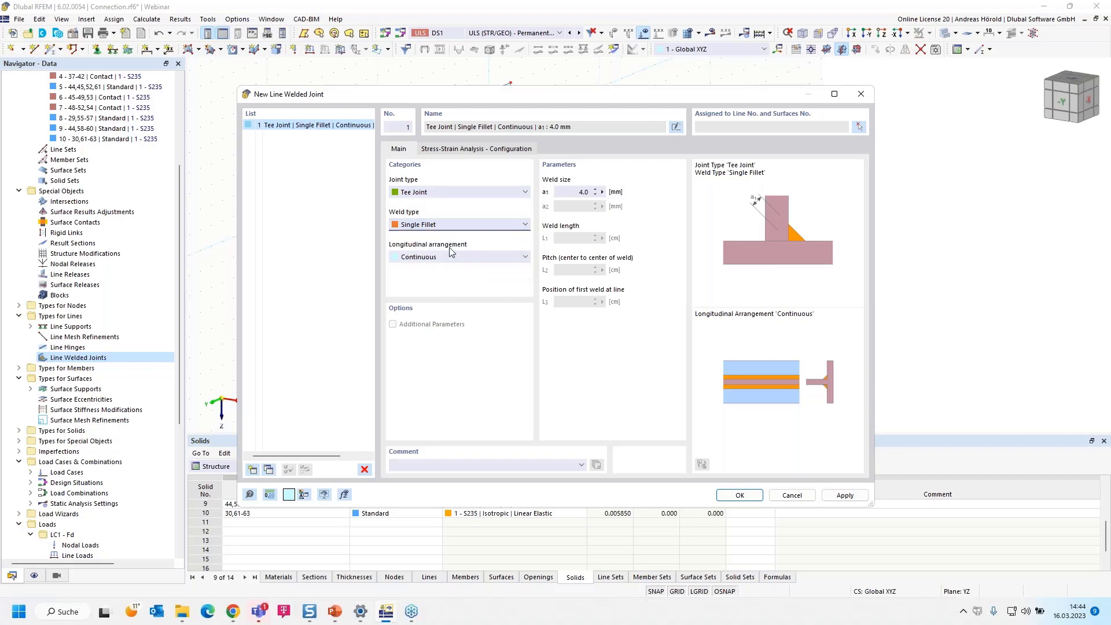
{"action": "double_click", "coordinate": [581, 192]}
Step: Begin assigning the weld to lines and surfaces graphically, and display the model as wireframe
{"action": "left_click", "coordinate": [860, 129]}
{"action": "scroll", "coordinate": [417, 179], "scroll_direction": "up", "scroll_amount": 3}
{"action": "scroll", "coordinate": [417, 183], "scroll_direction": "up", "scroll_amount": 2}
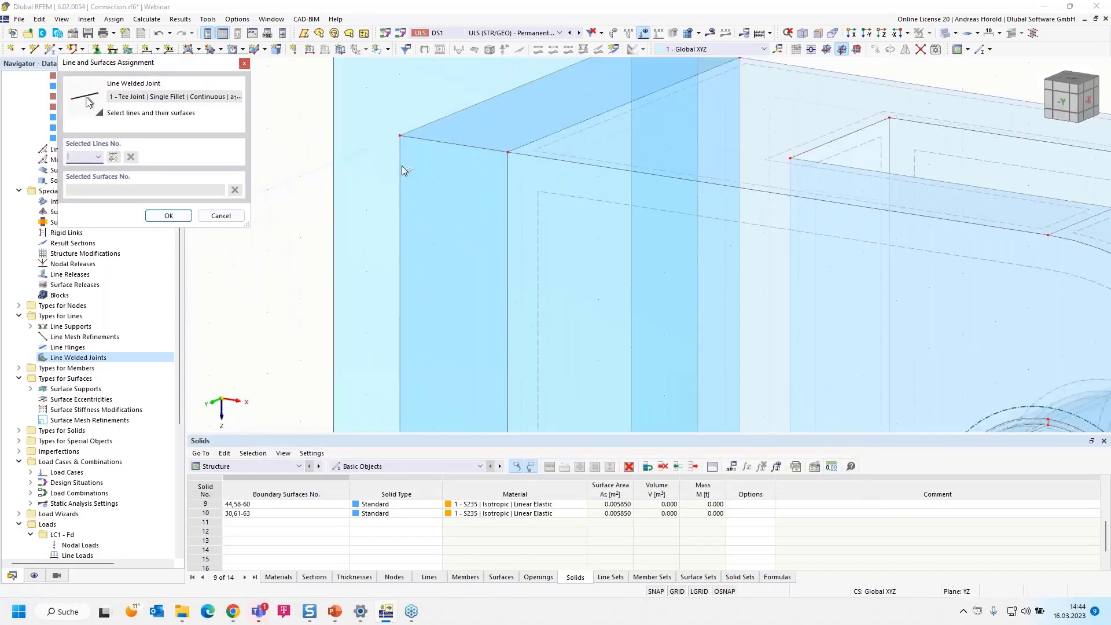
{"action": "left_click", "coordinate": [954, 33]}
{"action": "left_click", "coordinate": [949, 51]}
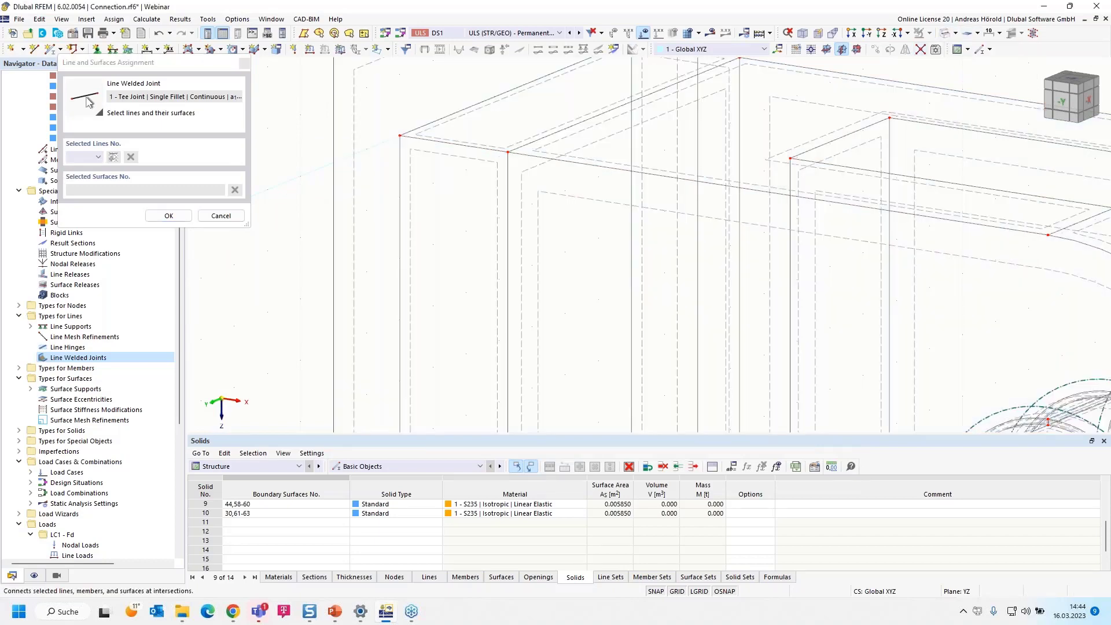
Step: Assign the weld to the upper rear edge (line 111) between linking surface 68 and end plate surface 64
{"action": "left_click", "coordinate": [426, 122]}
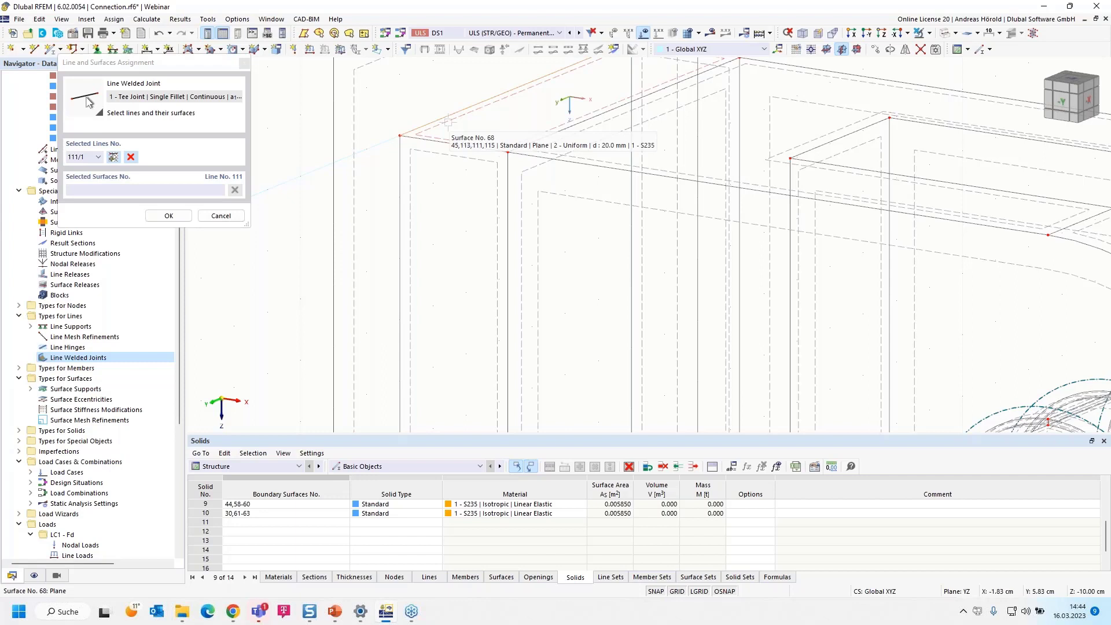
{"action": "left_click", "coordinate": [448, 122]}
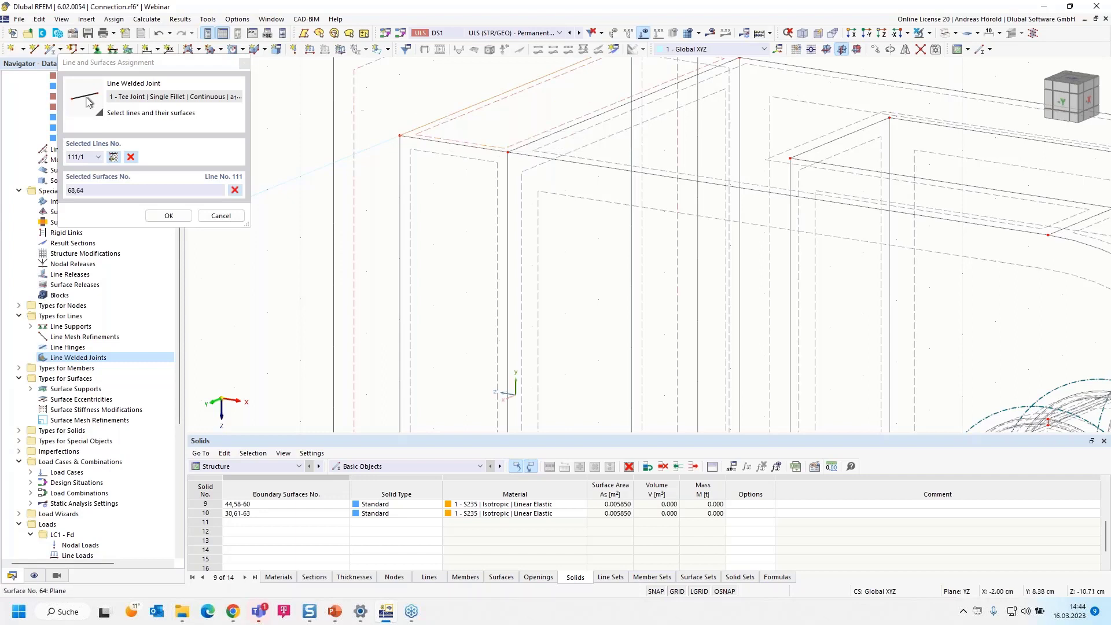
{"action": "left_click", "coordinate": [114, 159]}
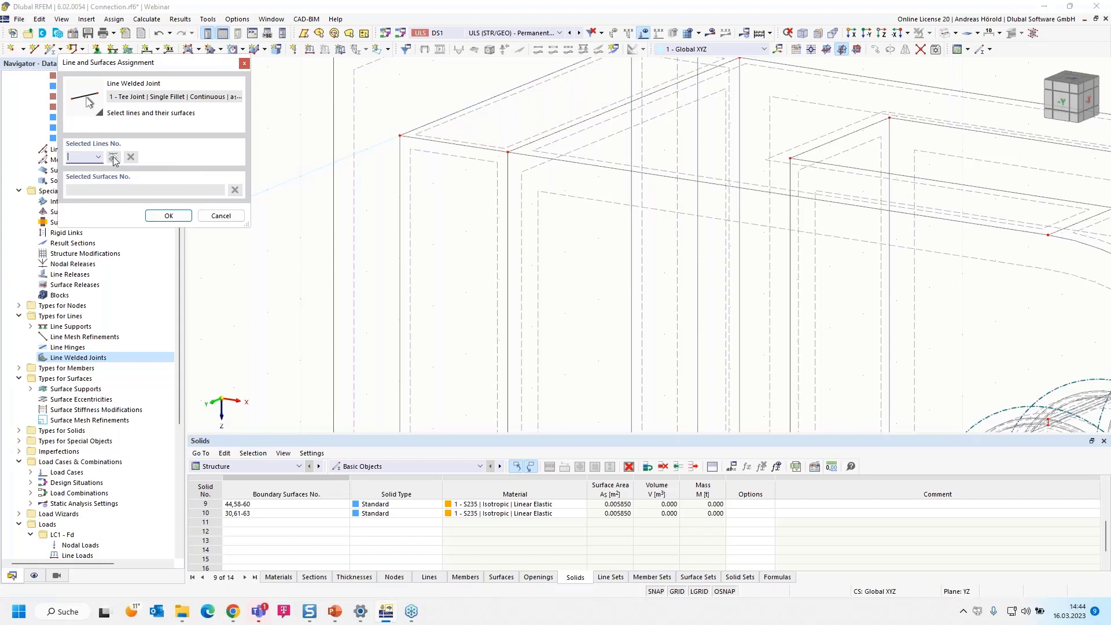
Step: Assign the weld to the front vertical edge (line 110) between linking surface 67 and end plate surface 64
{"action": "left_click", "coordinate": [400, 189]}
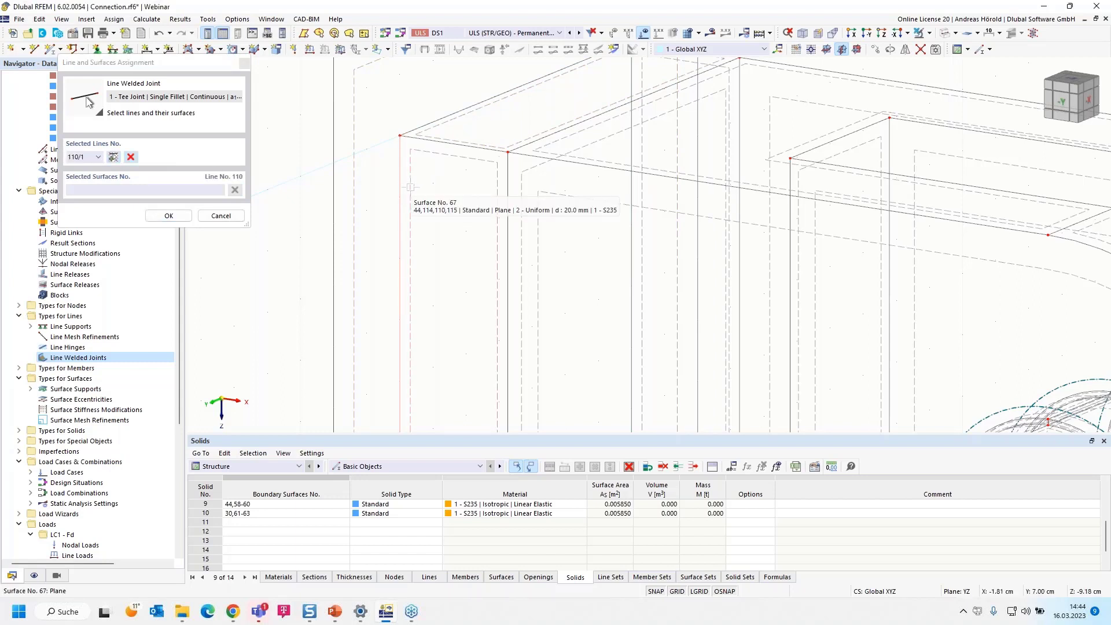
{"action": "left_click", "coordinate": [410, 187]}
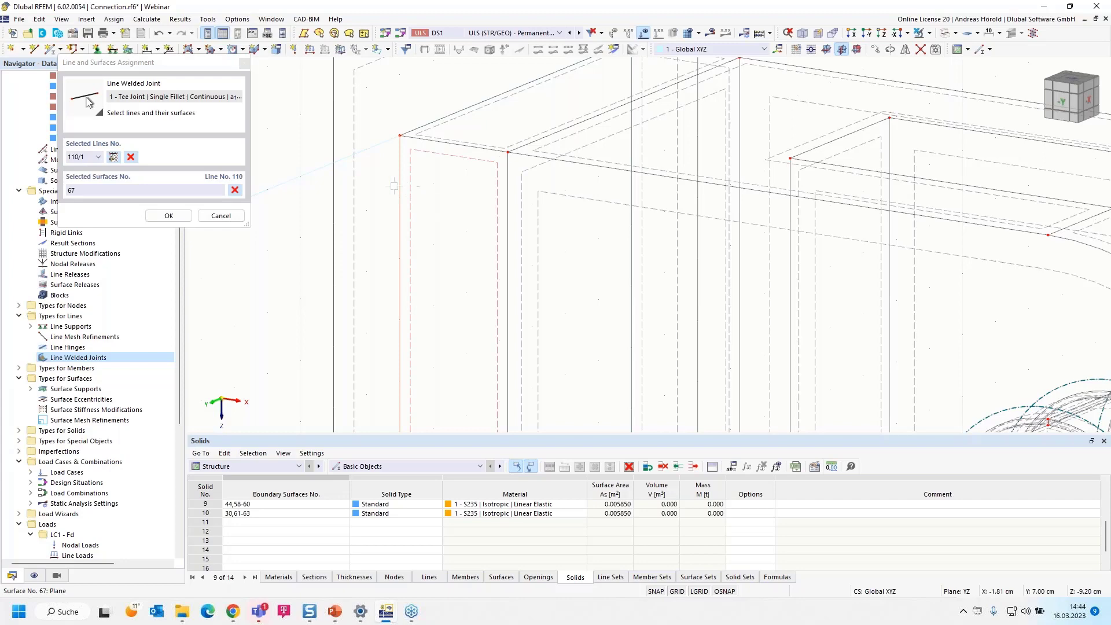
{"action": "left_click", "coordinate": [357, 191]}
{"action": "scroll", "coordinate": [372, 199], "scroll_direction": "down", "scroll_amount": 5}
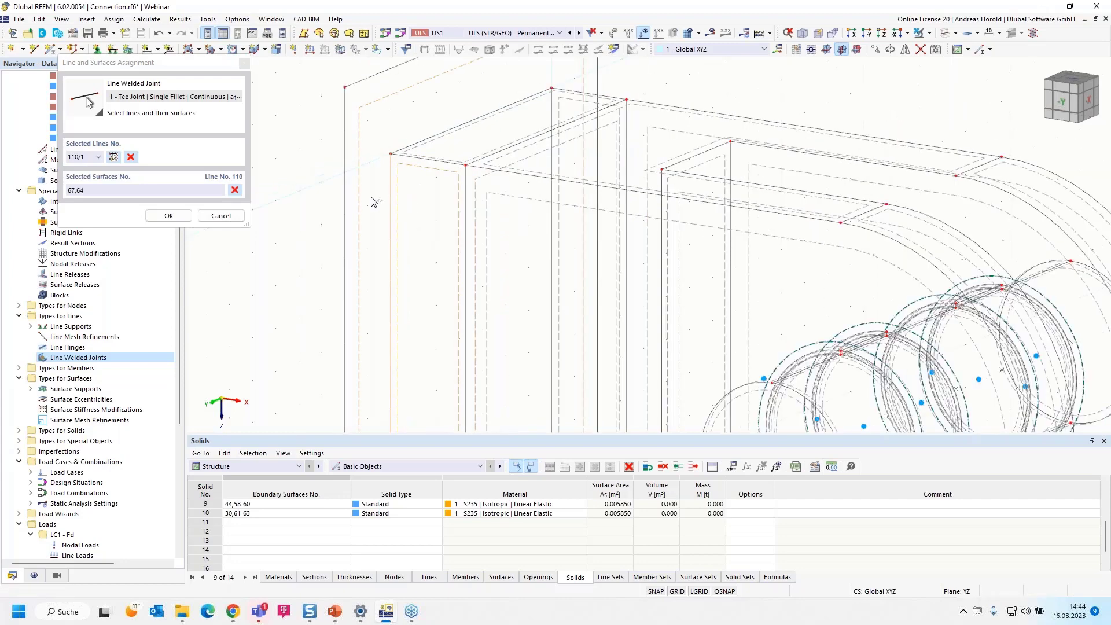
{"action": "scroll", "coordinate": [403, 342], "scroll_direction": "up", "scroll_amount": 5}
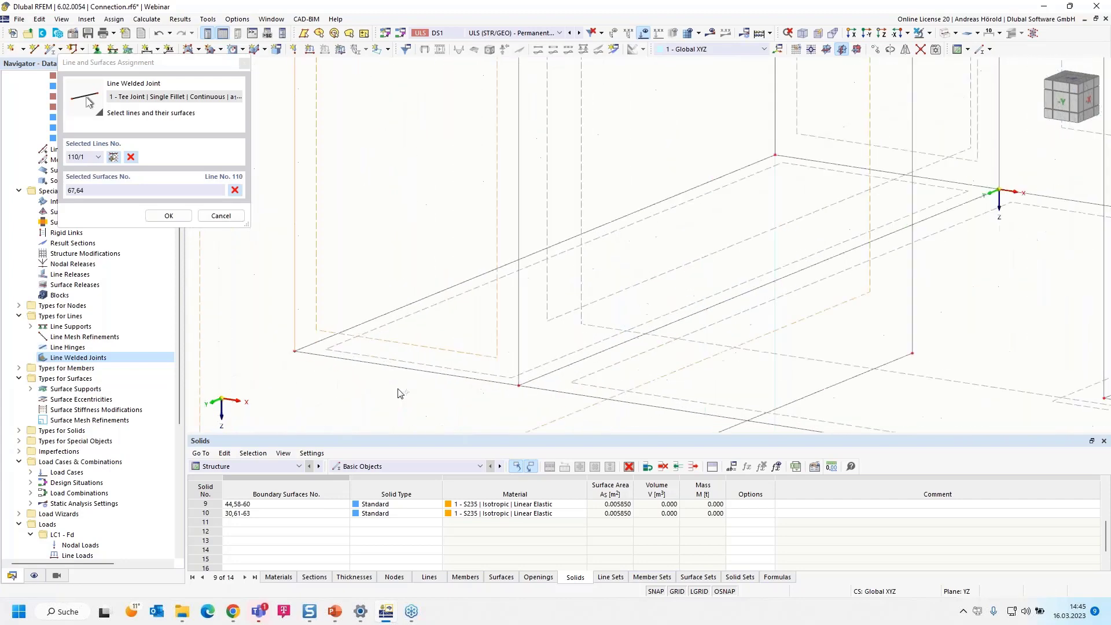
{"action": "left_click", "coordinate": [112, 157]}
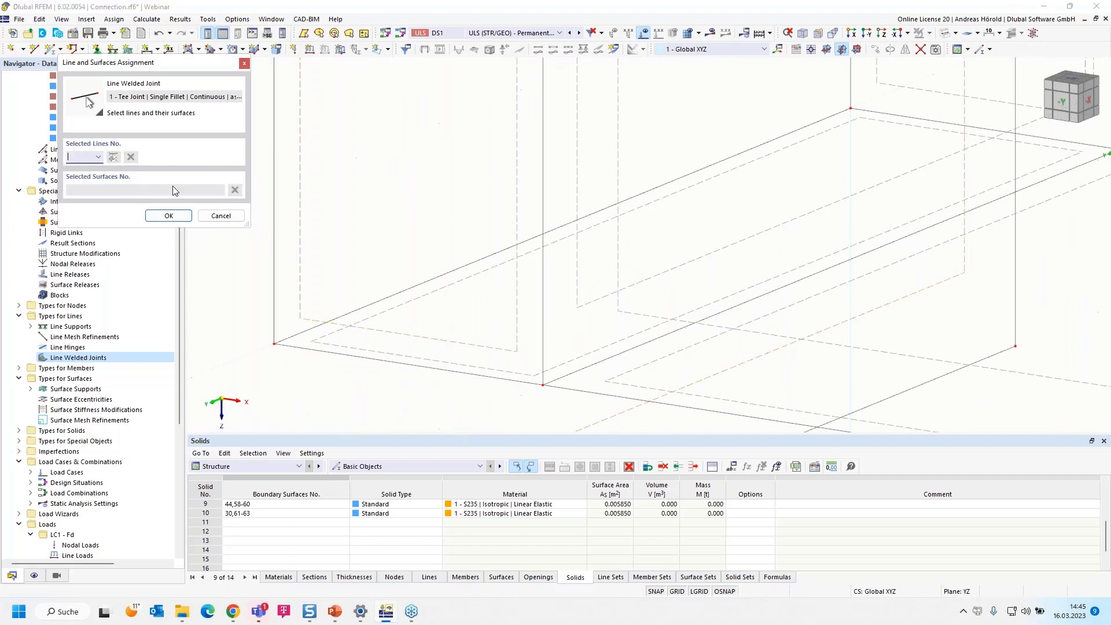
Step: Assign the weld to the lower rear edge (line 109) between linking surface 66 and end plate surface 64
{"action": "left_click", "coordinate": [370, 305]}
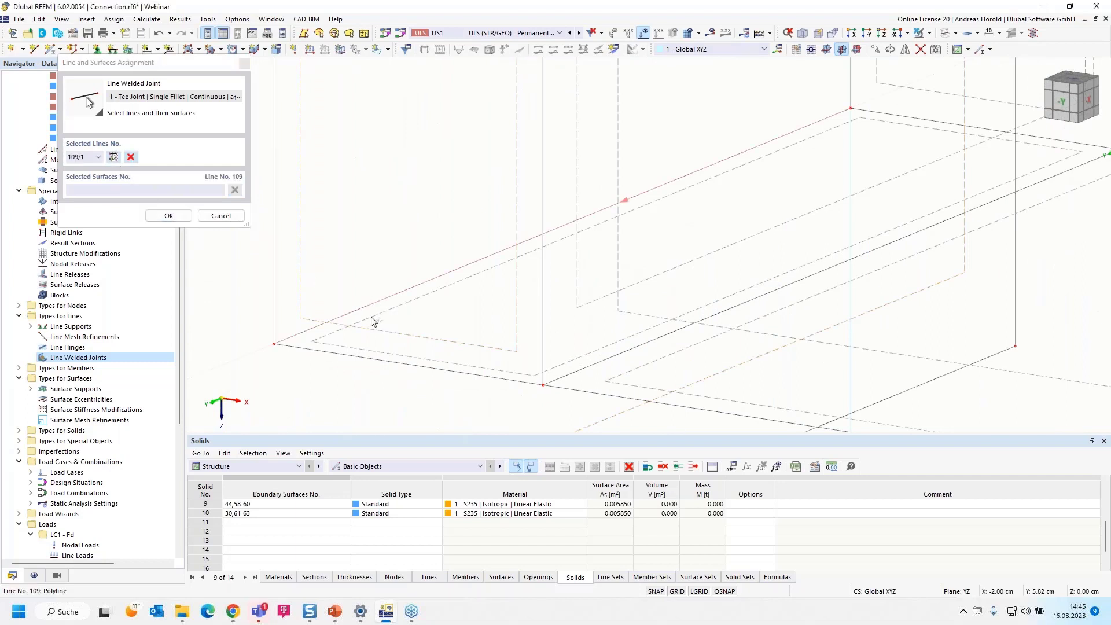
{"action": "scroll", "coordinate": [358, 349], "scroll_direction": "down", "scroll_amount": 5}
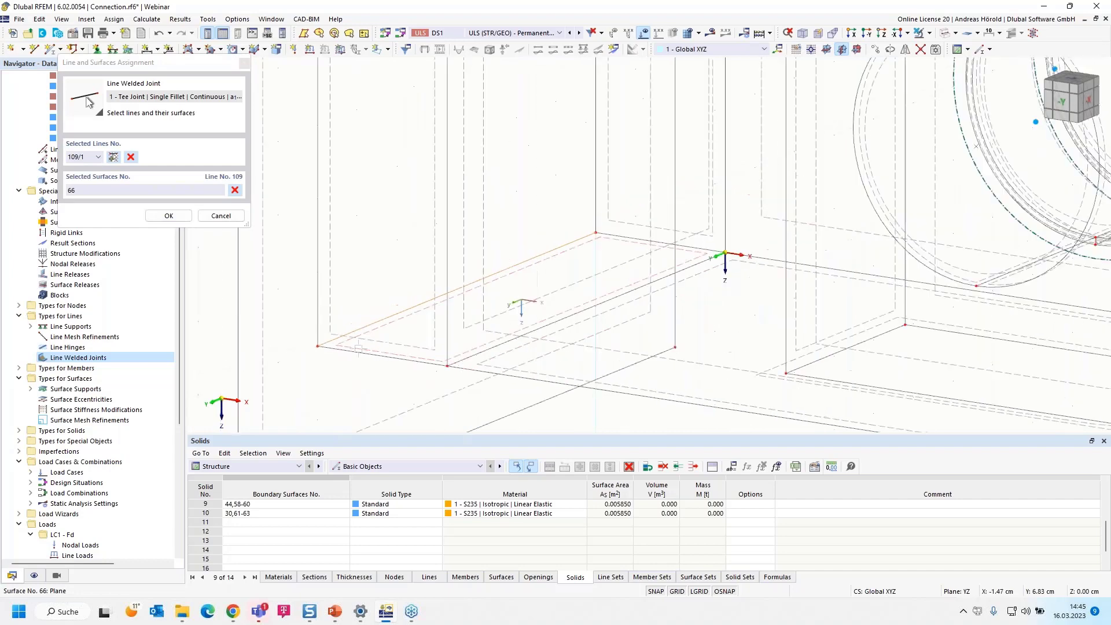
{"action": "left_click", "coordinate": [276, 307]}
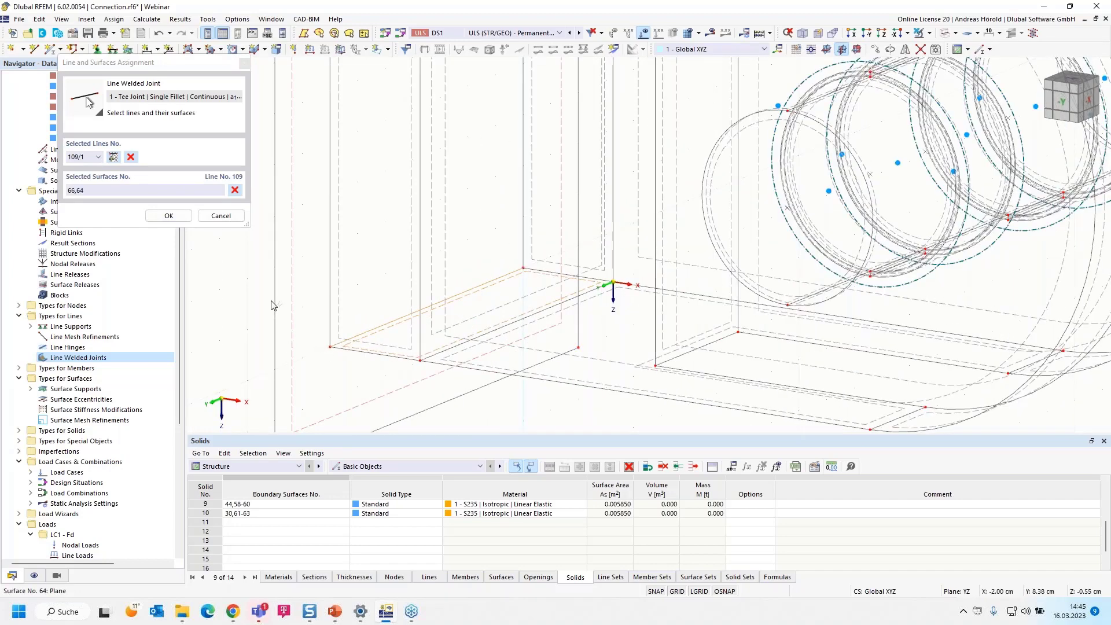
{"action": "left_click", "coordinate": [113, 160]}
{"action": "left_click", "coordinate": [113, 161]}
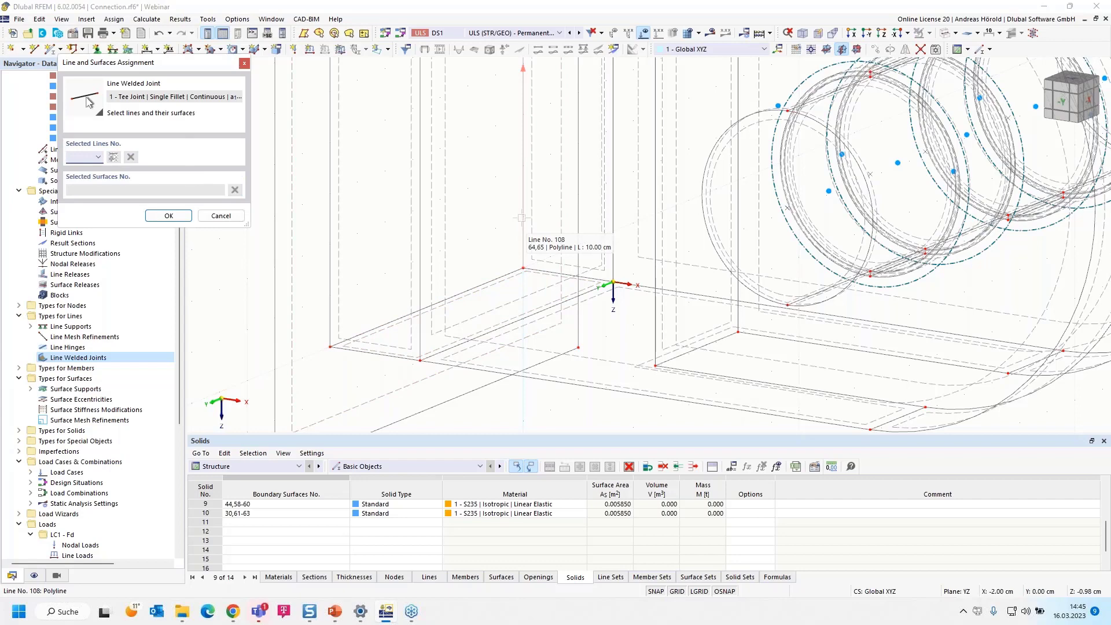
Step: Assign the weld to the far vertical edge (line 108) between surfaces 65 and 64, and accept the line welded joint
{"action": "left_click", "coordinate": [521, 218]}
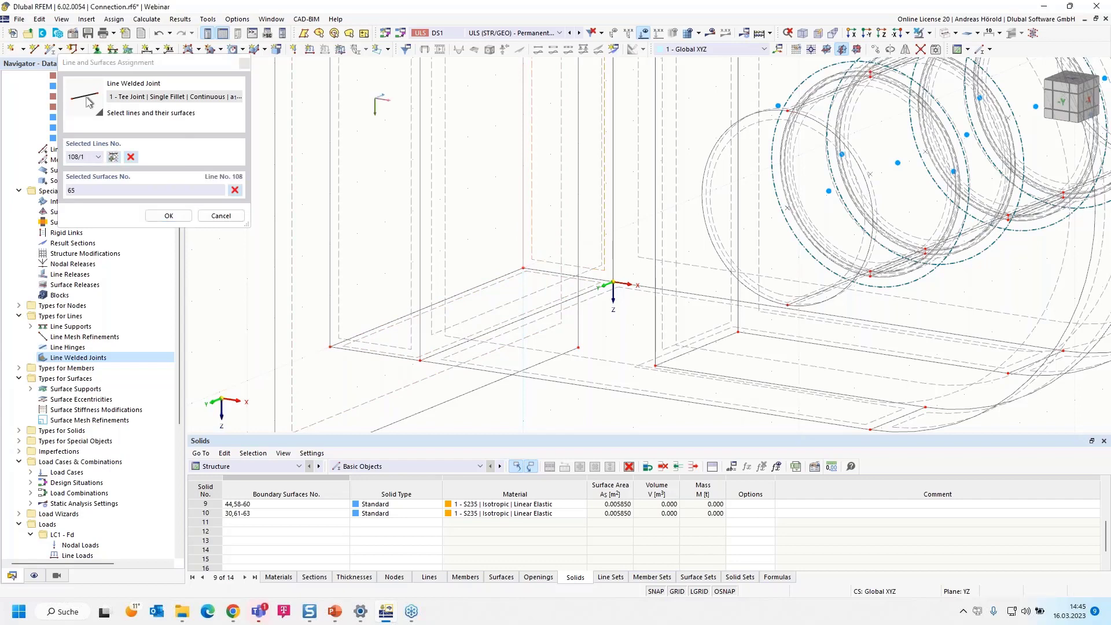
{"action": "left_click", "coordinate": [315, 284]}
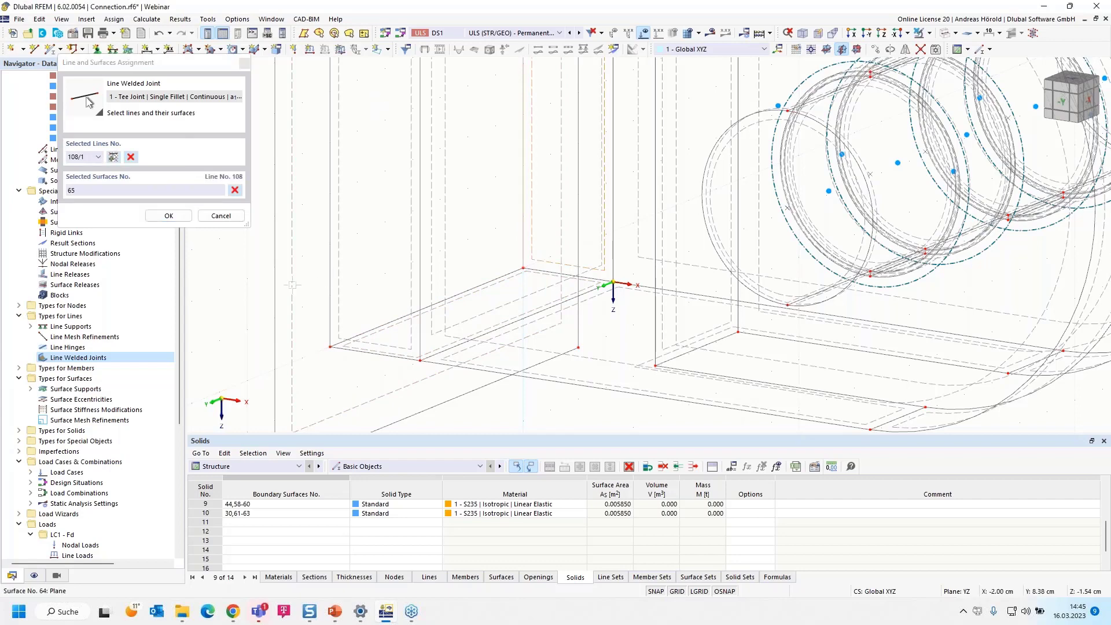
{"action": "left_click", "coordinate": [167, 215]}
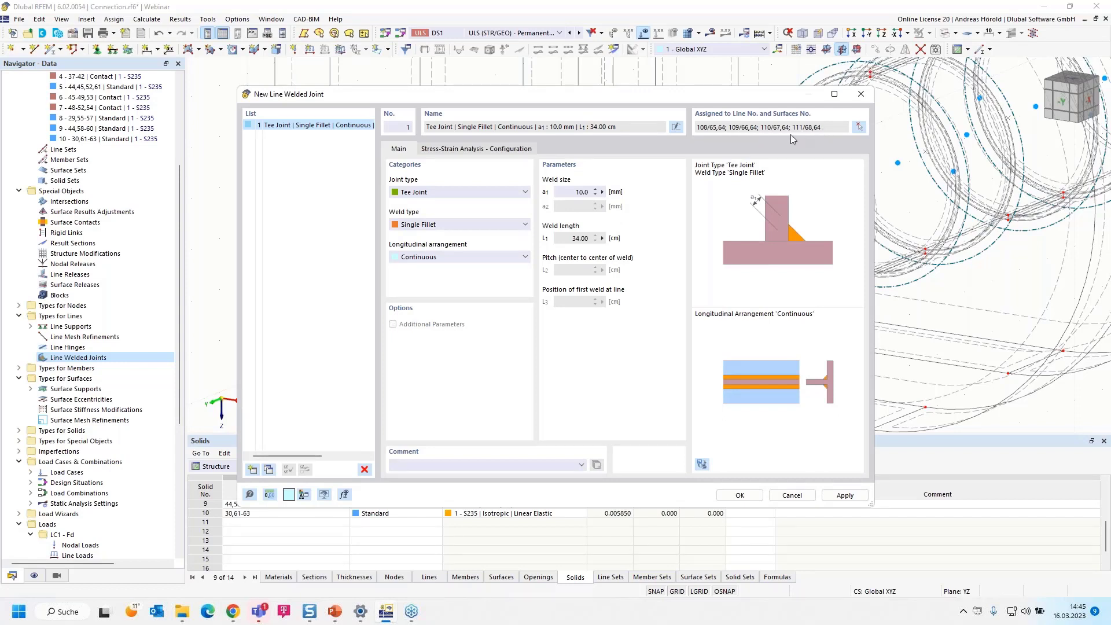
{"action": "left_click", "coordinate": [738, 496]}
{"action": "scroll", "coordinate": [453, 228], "scroll_direction": "up", "scroll_amount": 3}
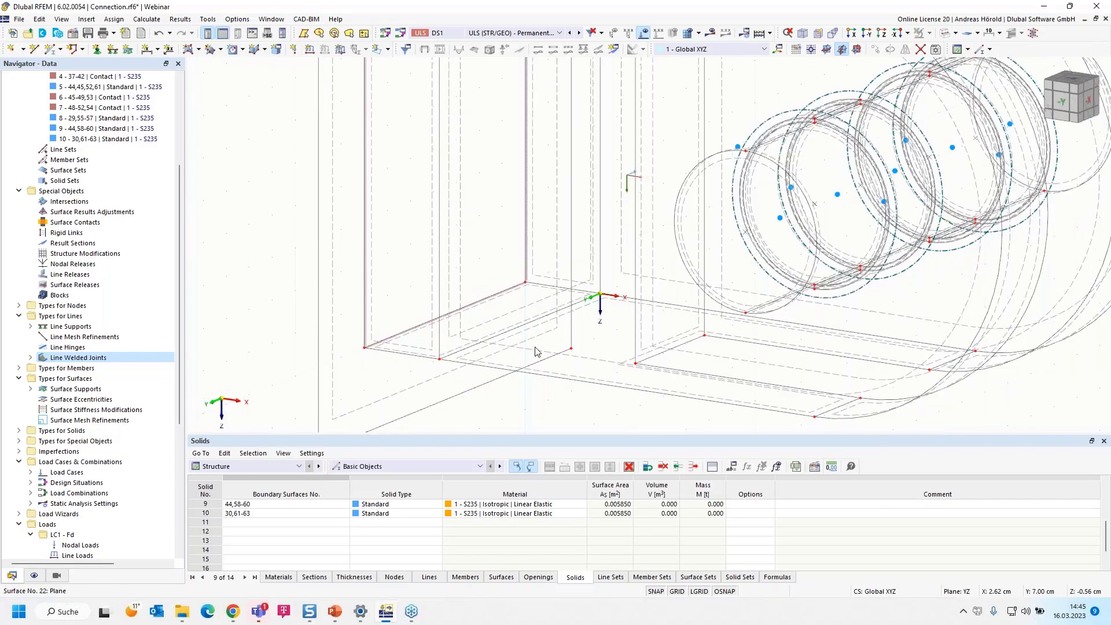
{"action": "scroll", "coordinate": [453, 228], "scroll_direction": "up", "scroll_amount": 5}
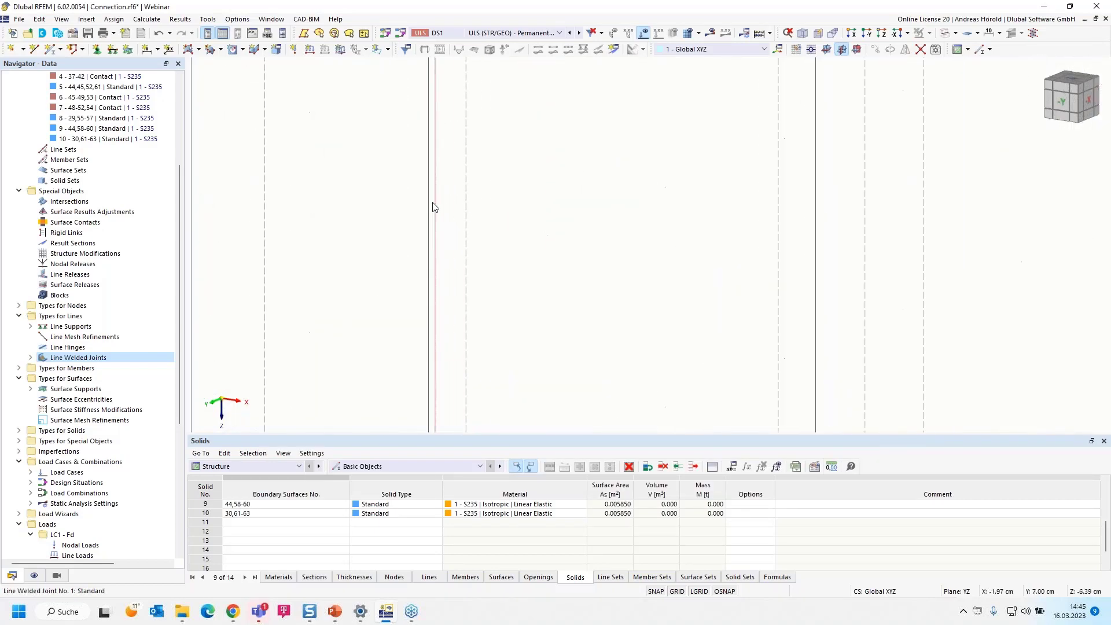
{"action": "scroll", "coordinate": [436, 195], "scroll_direction": "down", "scroll_amount": 5}
{"action": "scroll", "coordinate": [452, 165], "scroll_direction": "up", "scroll_amount": 3}
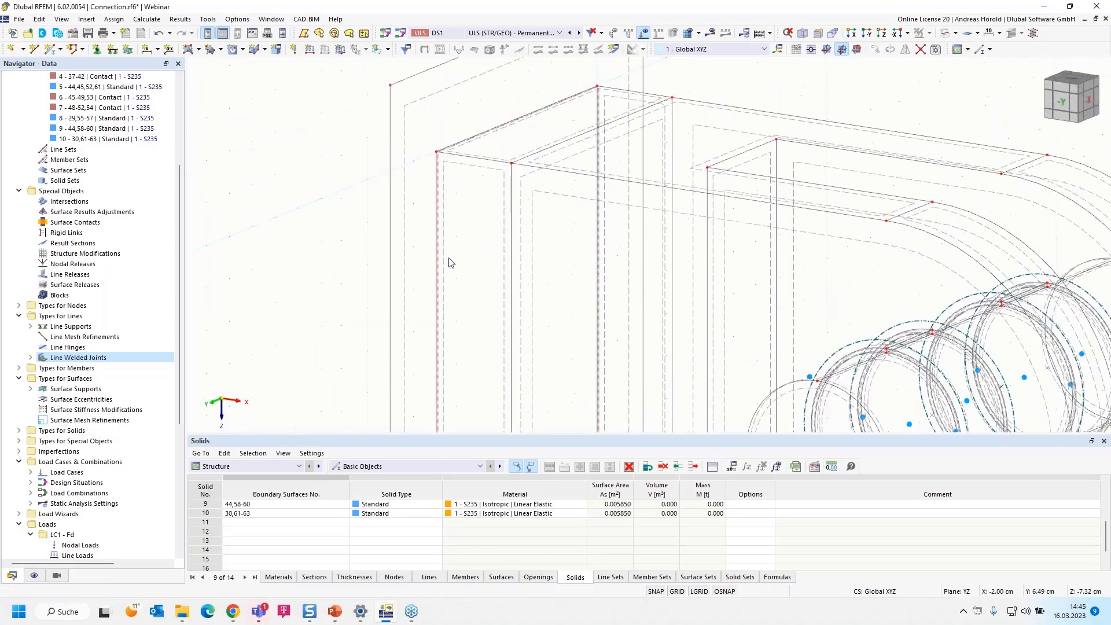
{"action": "scroll", "coordinate": [455, 162], "scroll_direction": "up", "scroll_amount": 2}
{"action": "scroll", "coordinate": [451, 231], "scroll_direction": "down", "scroll_amount": 4}
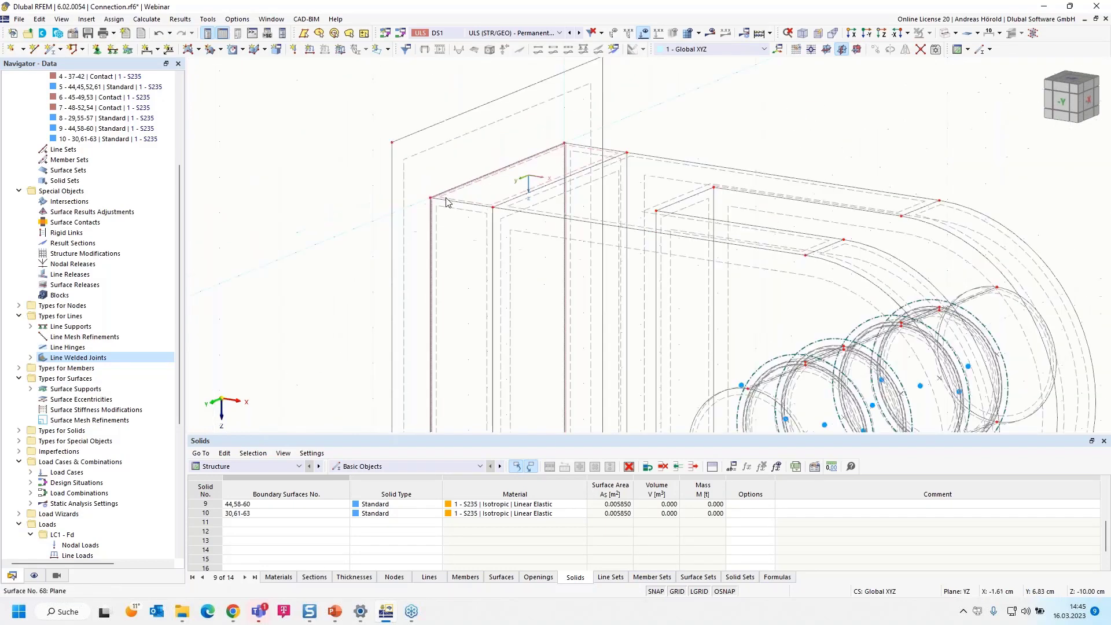
Step: Examine the Default stress-strain analysis configuration of the tee-joint line weld and the stress types it calculates
{"action": "middle_click_drag", "start_coordinate": [467, 274], "coordinate": [441, 208]}
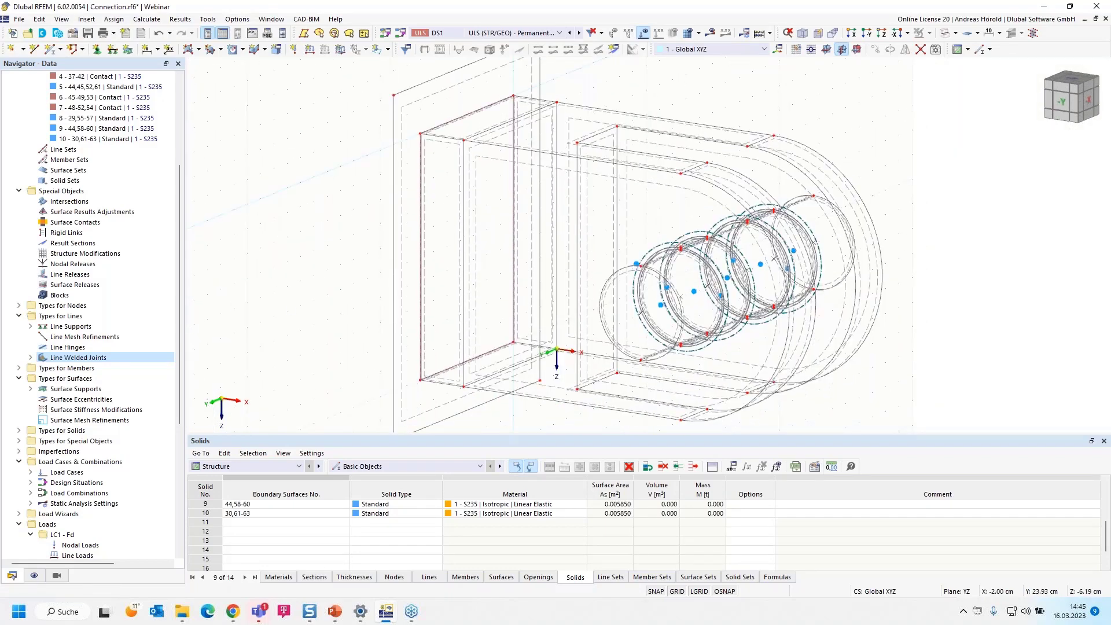
{"action": "left_click", "coordinate": [31, 357]}
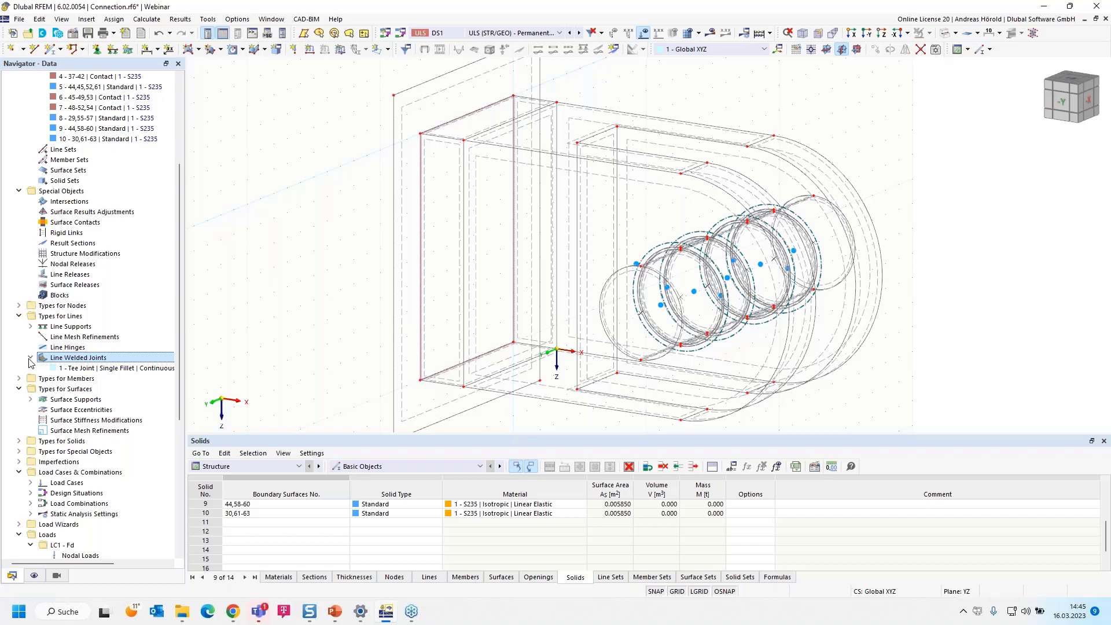
{"action": "double_click", "coordinate": [106, 369]}
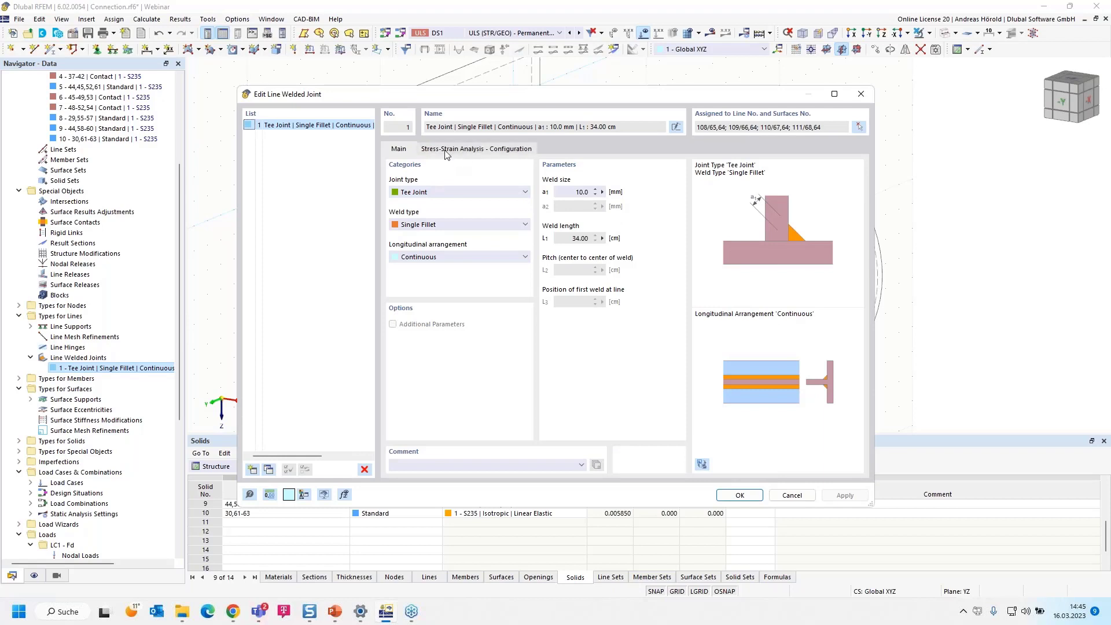
{"action": "left_click", "coordinate": [479, 150]}
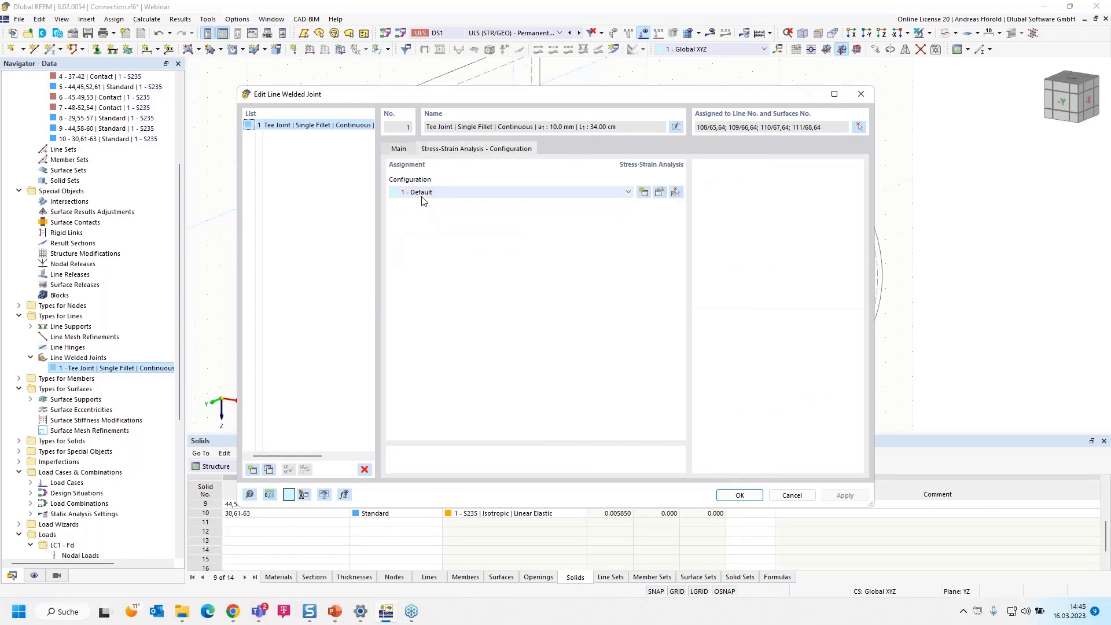
{"action": "left_click", "coordinate": [659, 194]}
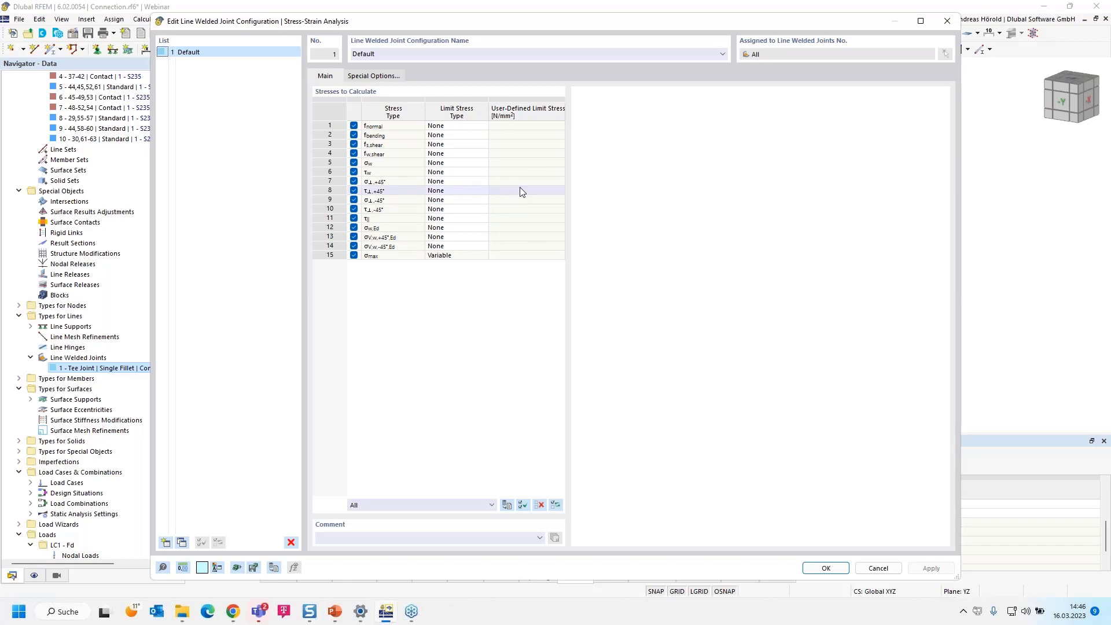
{"action": "left_click", "coordinate": [823, 568]}
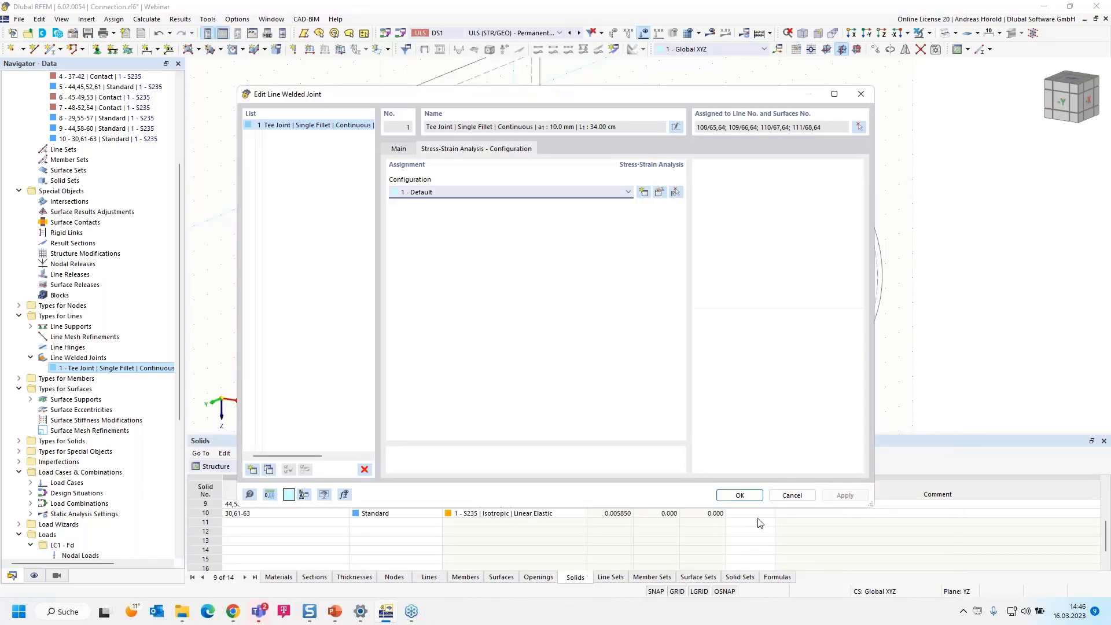
{"action": "left_click", "coordinate": [739, 495]}
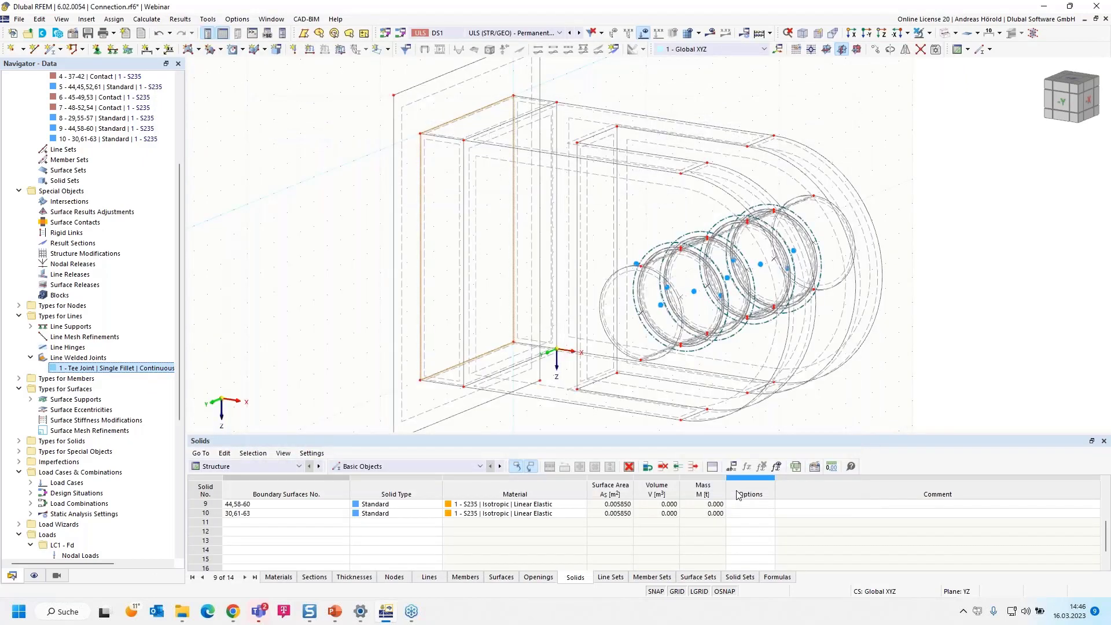
Step: Switch the table to the Stress-Strain Analysis input data and try to calculate its results
{"action": "scroll", "coordinate": [535, 363], "scroll_direction": "down", "scroll_amount": 1}
{"action": "scroll", "coordinate": [535, 364], "scroll_direction": "down", "scroll_amount": 1}
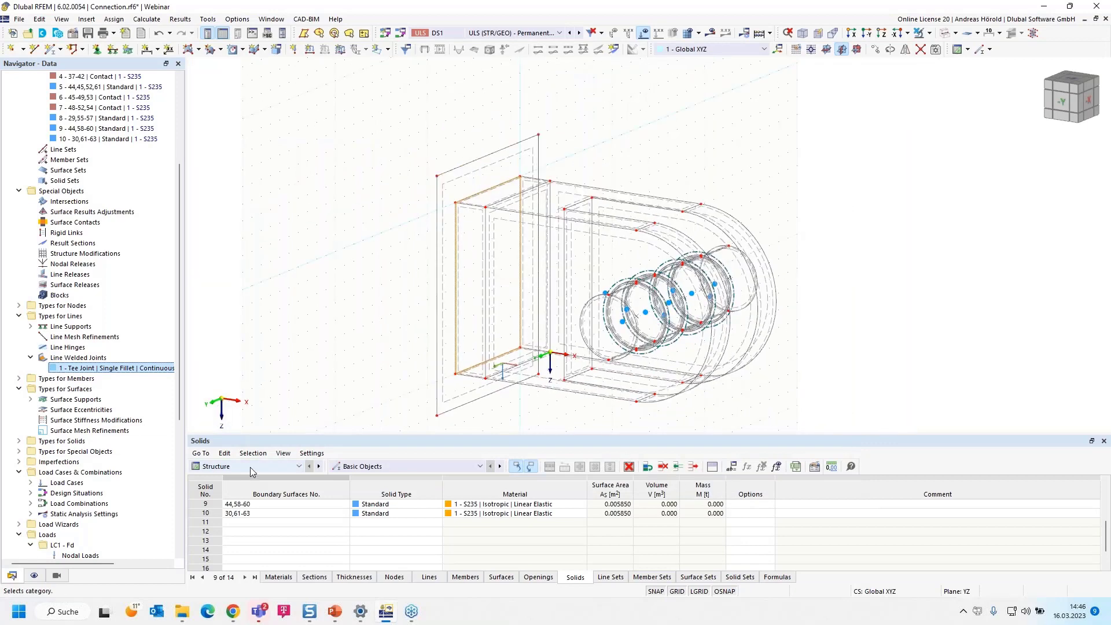
{"action": "left_click", "coordinate": [250, 467]}
{"action": "left_click", "coordinate": [263, 523]}
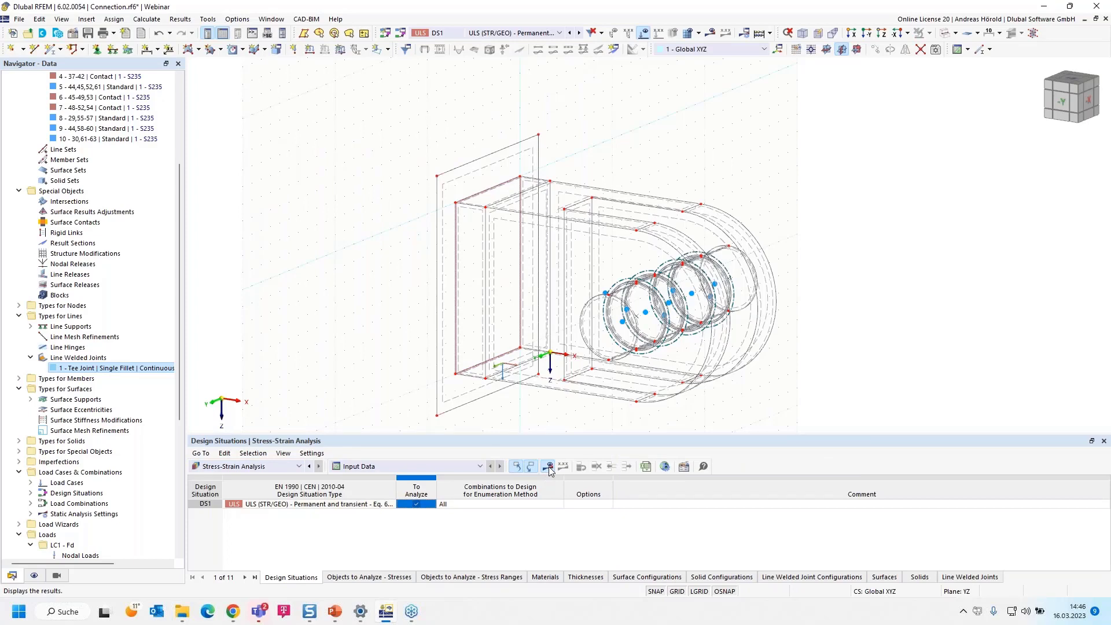
{"action": "left_click", "coordinate": [548, 467]}
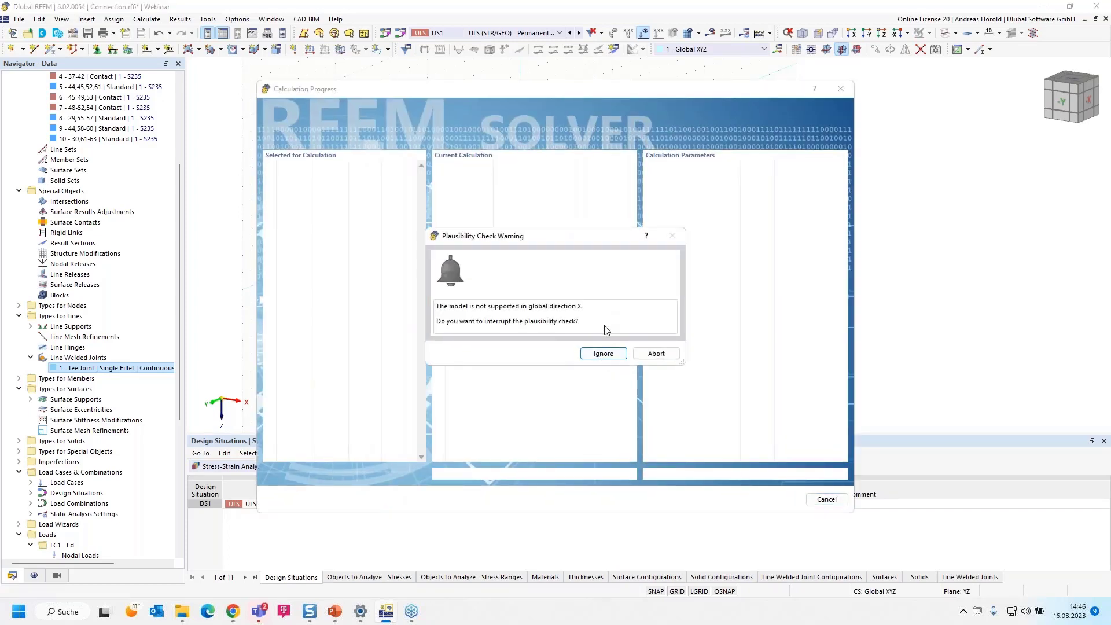
{"action": "left_click", "coordinate": [656, 354]}
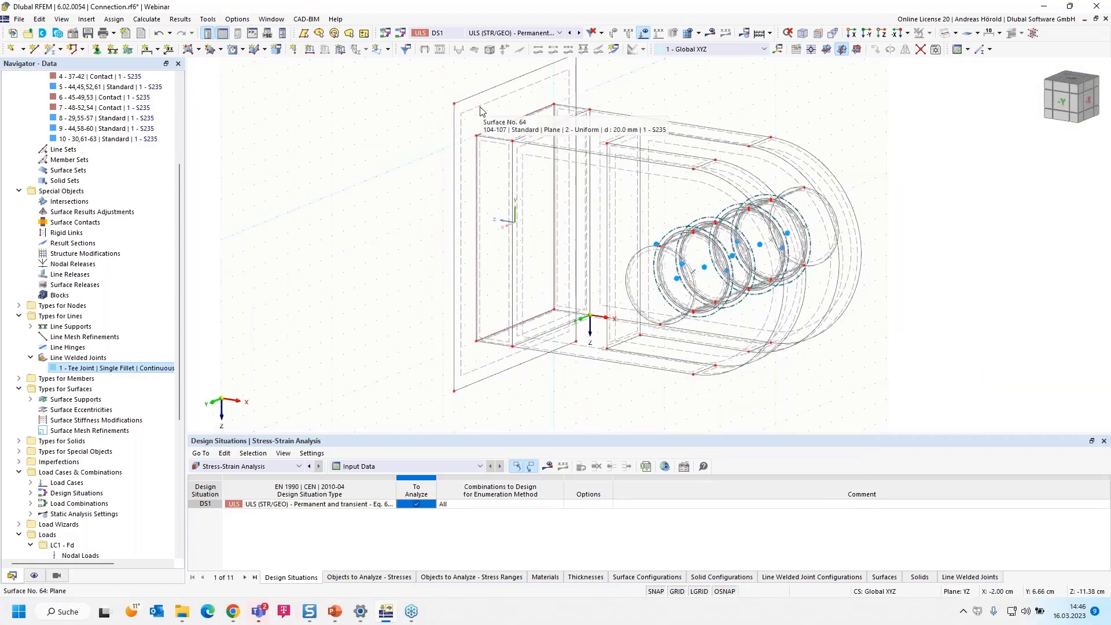
Step: Assign the Rigid surface support to end plate surface 64
{"action": "double_click", "coordinate": [481, 111]}
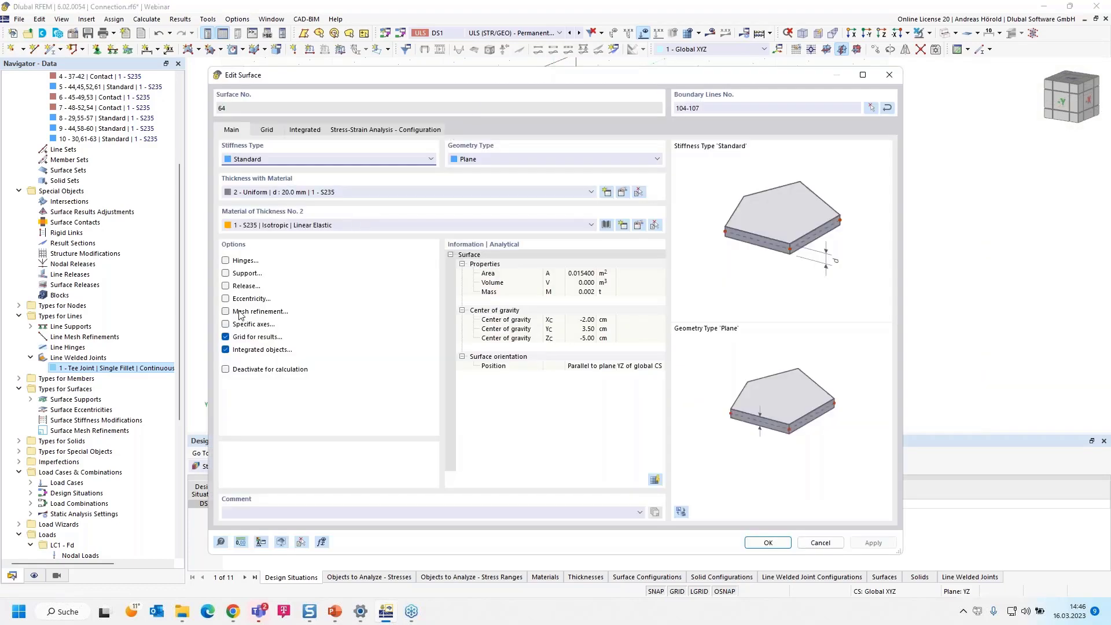
{"action": "left_click", "coordinate": [226, 274]}
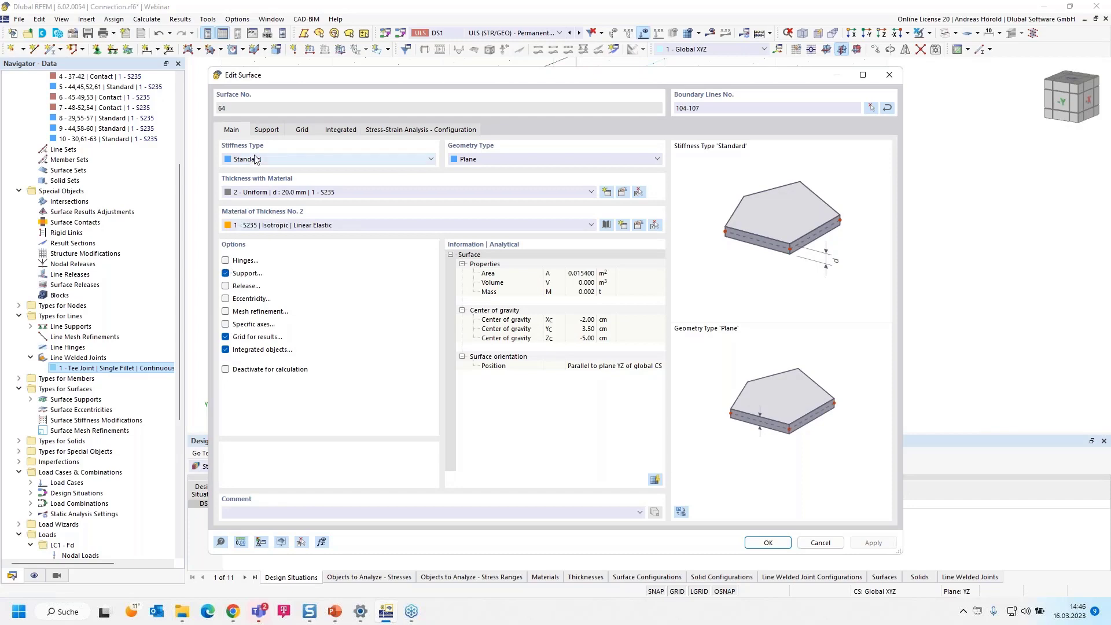
{"action": "left_click", "coordinate": [266, 134]}
{"action": "left_click", "coordinate": [272, 173]}
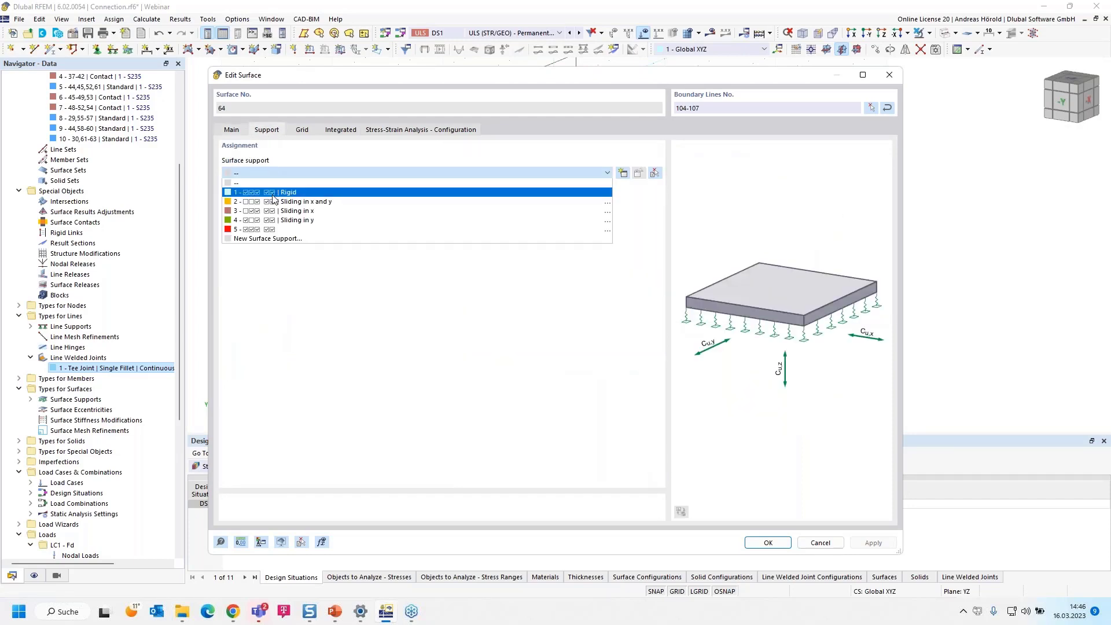
{"action": "left_click", "coordinate": [274, 192]}
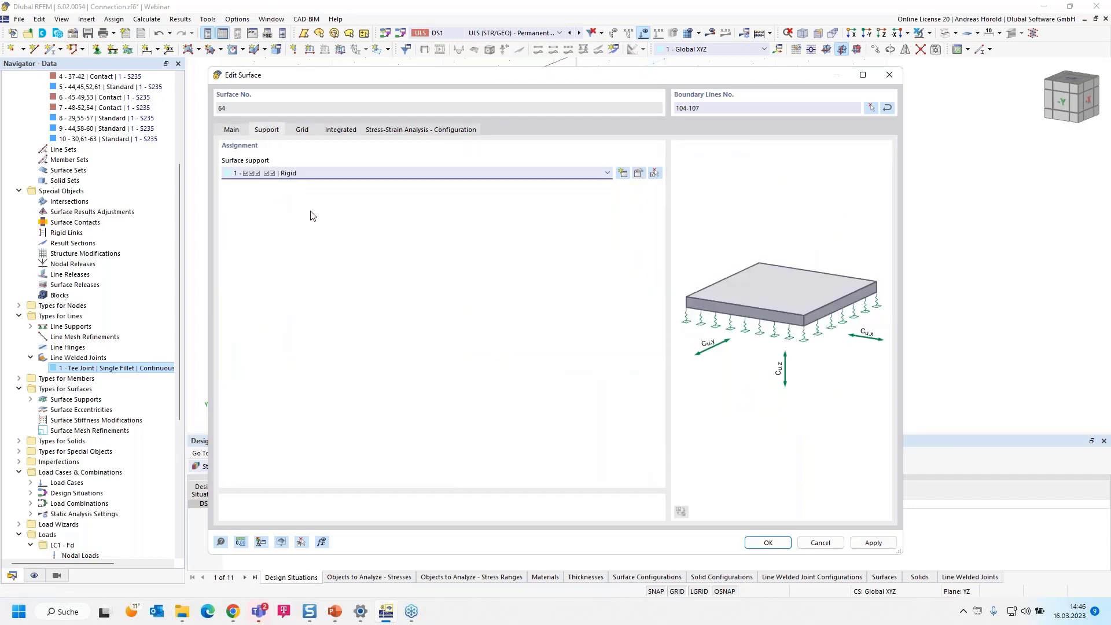
{"action": "left_click", "coordinate": [768, 542]}
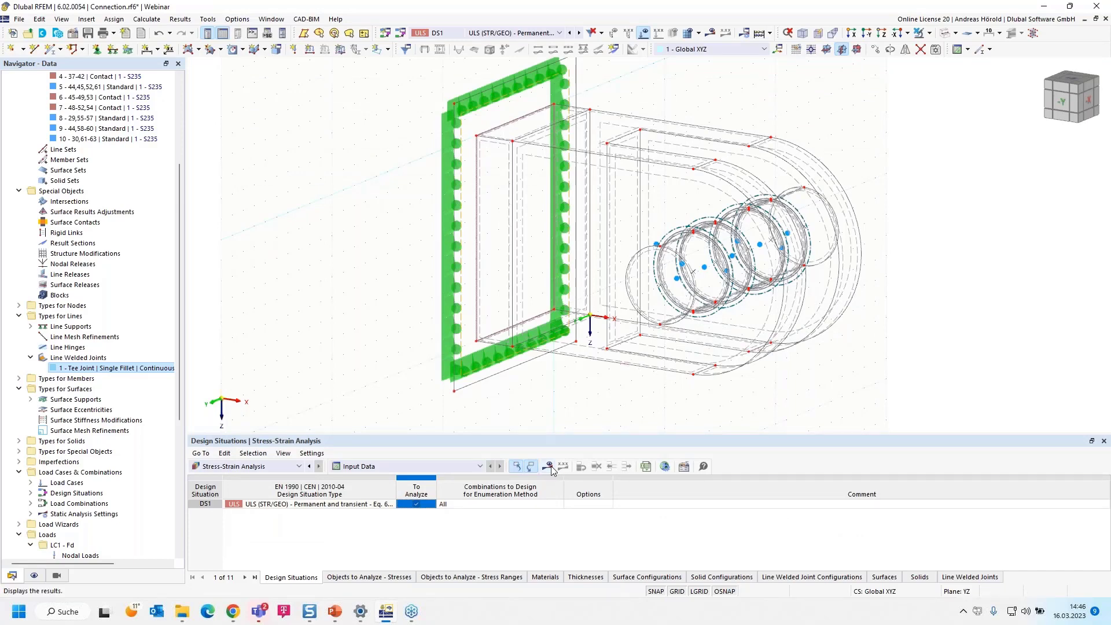
Step: Calculate the stress-strain analysis and display the maximum shear stress τmax on the solids
{"action": "left_click", "coordinate": [550, 469]}
{"action": "left_click", "coordinate": [587, 357]}
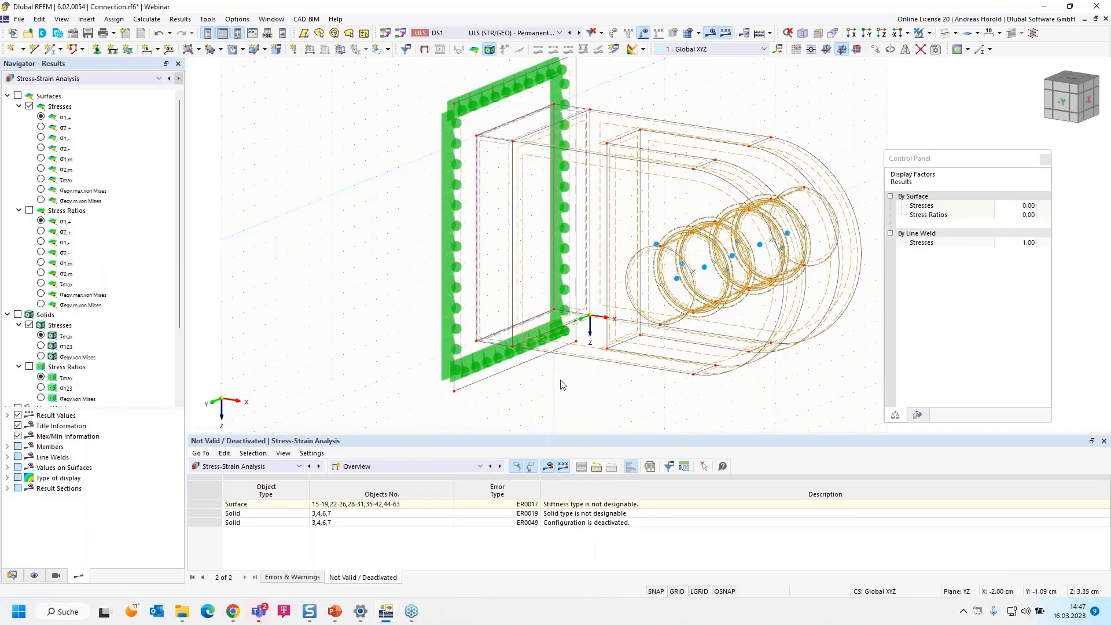
{"action": "left_click", "coordinate": [43, 338]}
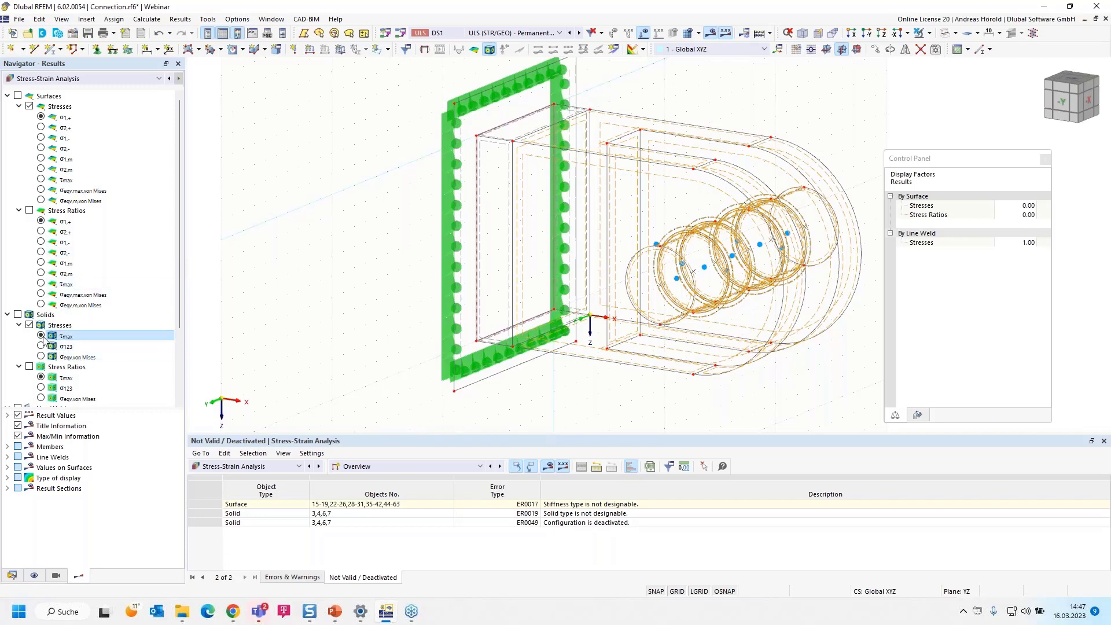
{"action": "left_click", "coordinate": [18, 314]}
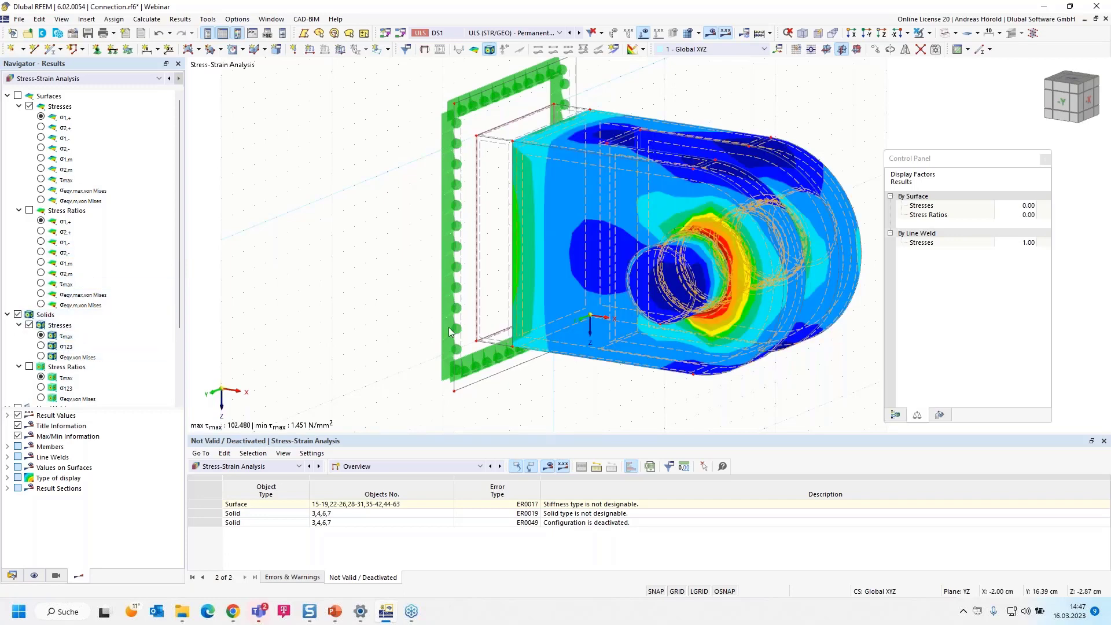
Step: Review the stresses on the solids and in the line welds by design situation, enlarging the results table
{"action": "left_click", "coordinate": [420, 469]}
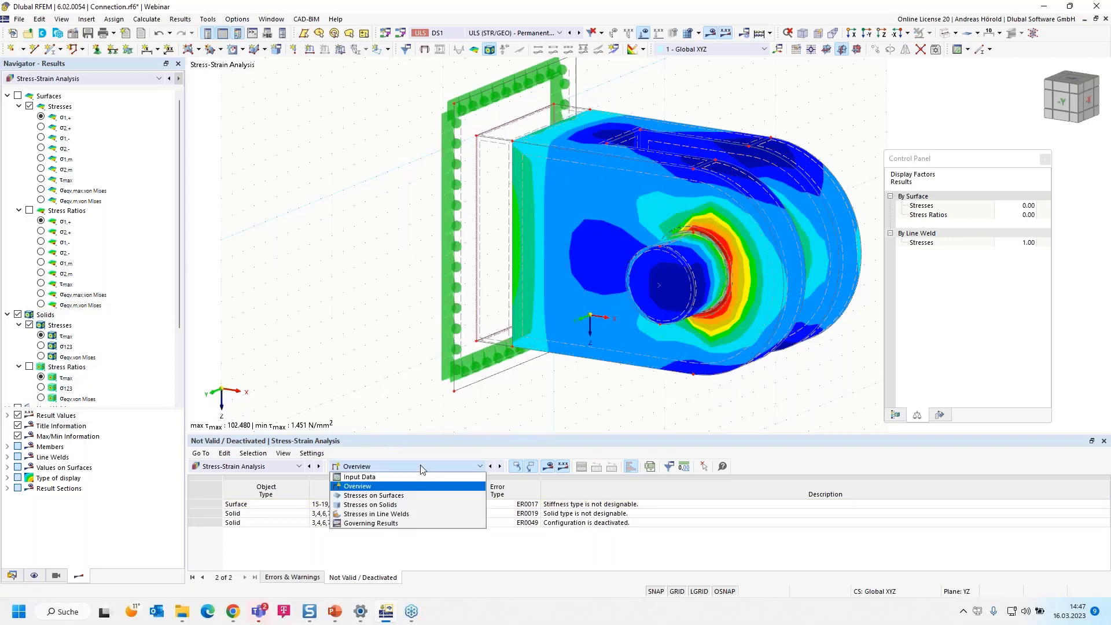
{"action": "left_click", "coordinate": [412, 505]}
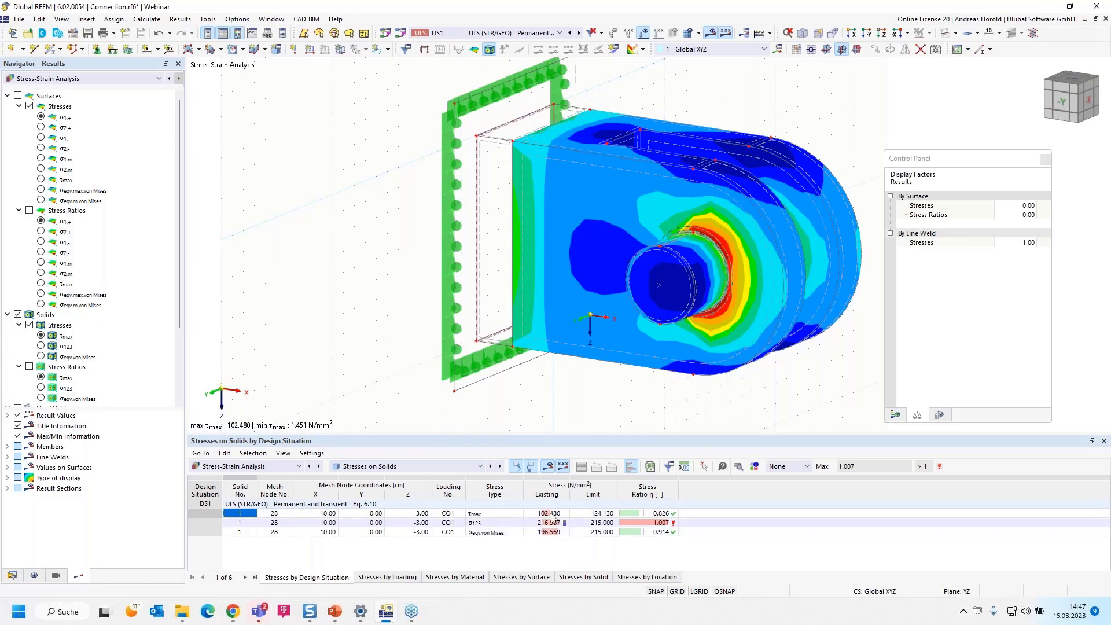
{"action": "left_click", "coordinate": [429, 467]}
{"action": "left_click", "coordinate": [431, 513]}
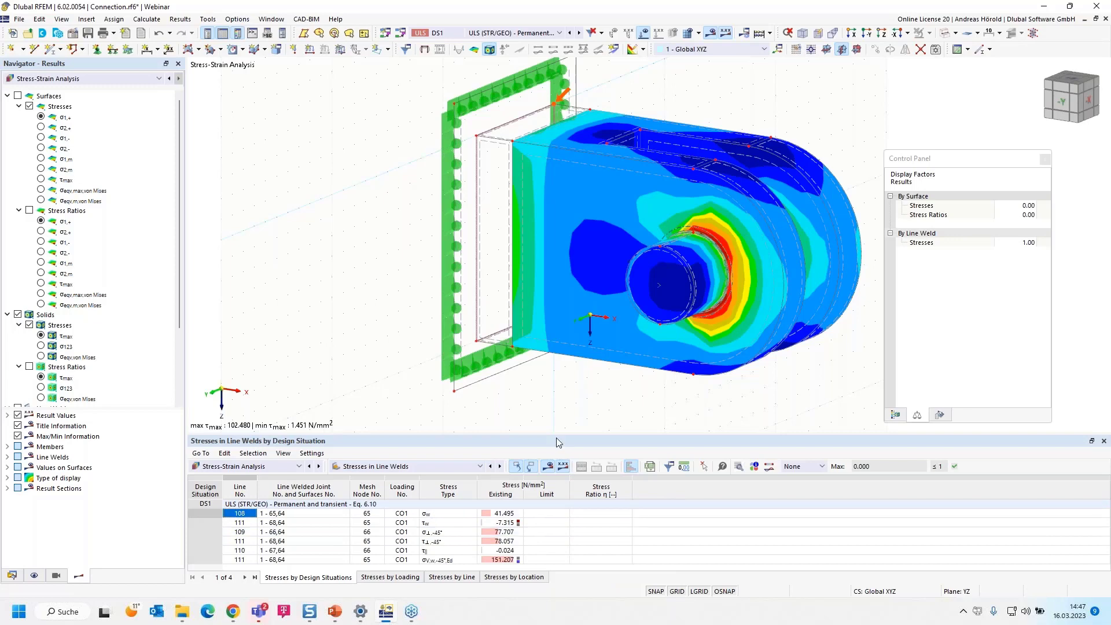
{"action": "left_click_drag", "start_coordinate": [557, 433], "coordinate": [557, 400]}
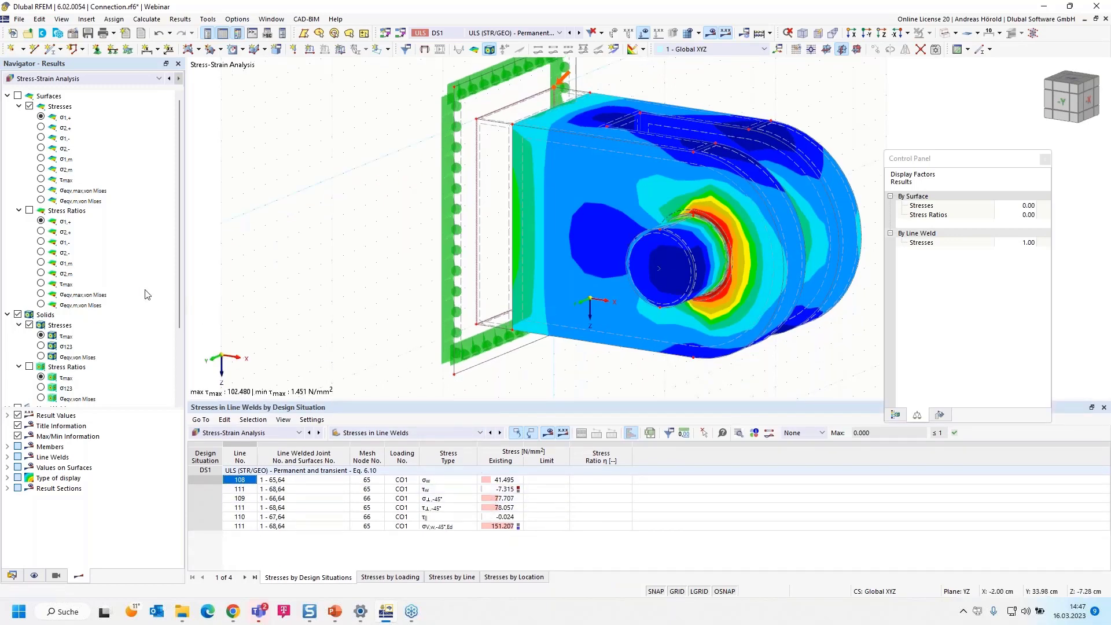
Step: Return the results table to the stresses on solids and reduce its height to enlarge the model view
{"action": "left_click", "coordinate": [399, 434]}
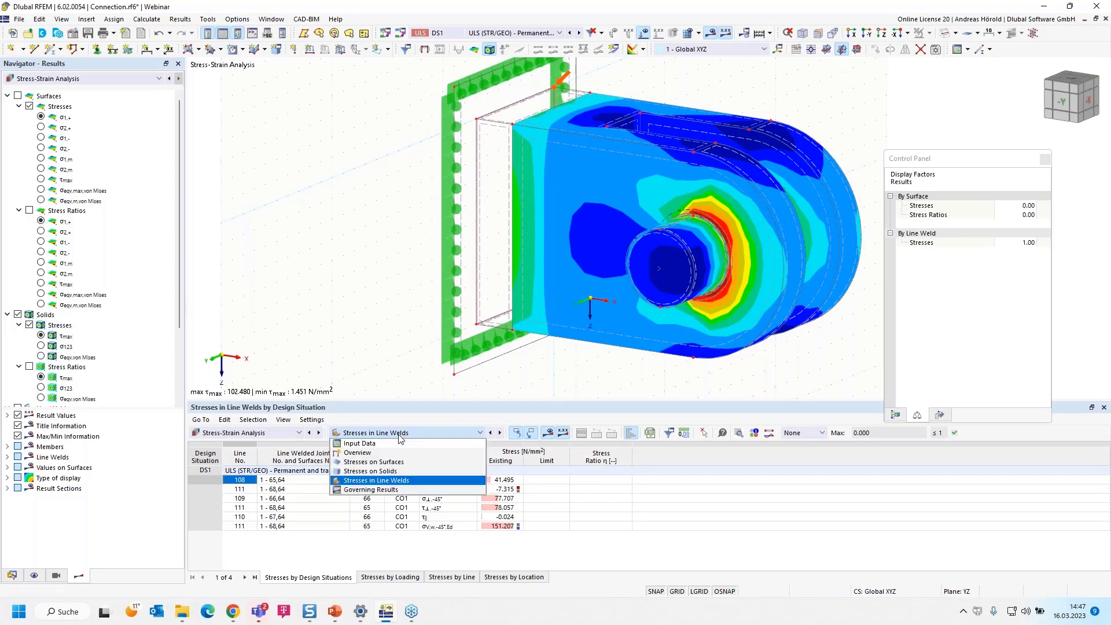
{"action": "left_click", "coordinate": [401, 471]}
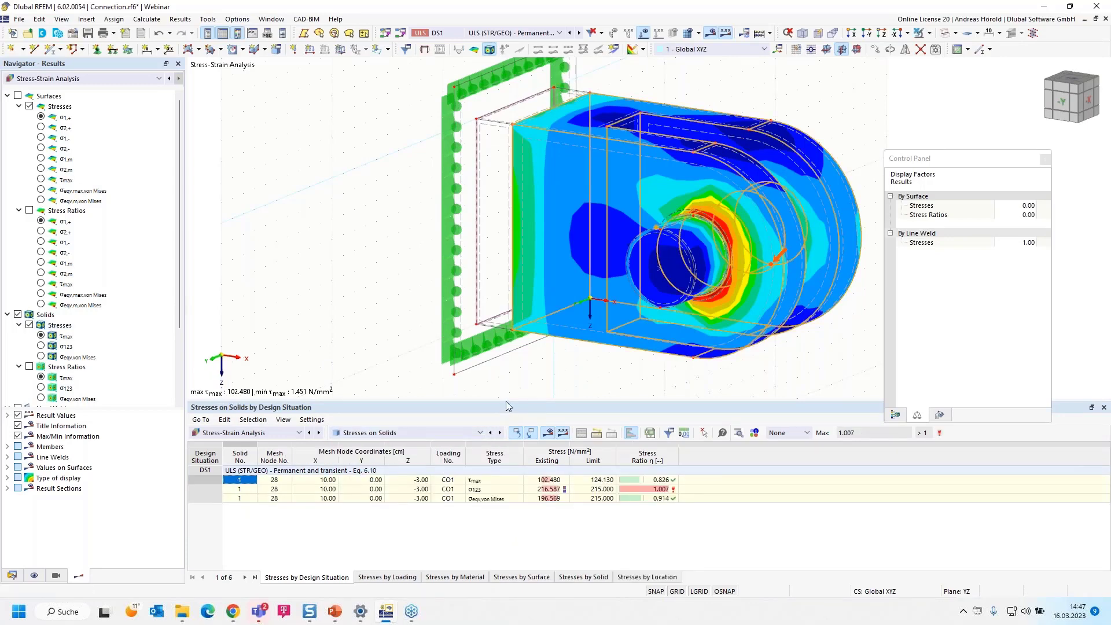
{"action": "left_click_drag", "start_coordinate": [506, 401], "coordinate": [499, 458]}
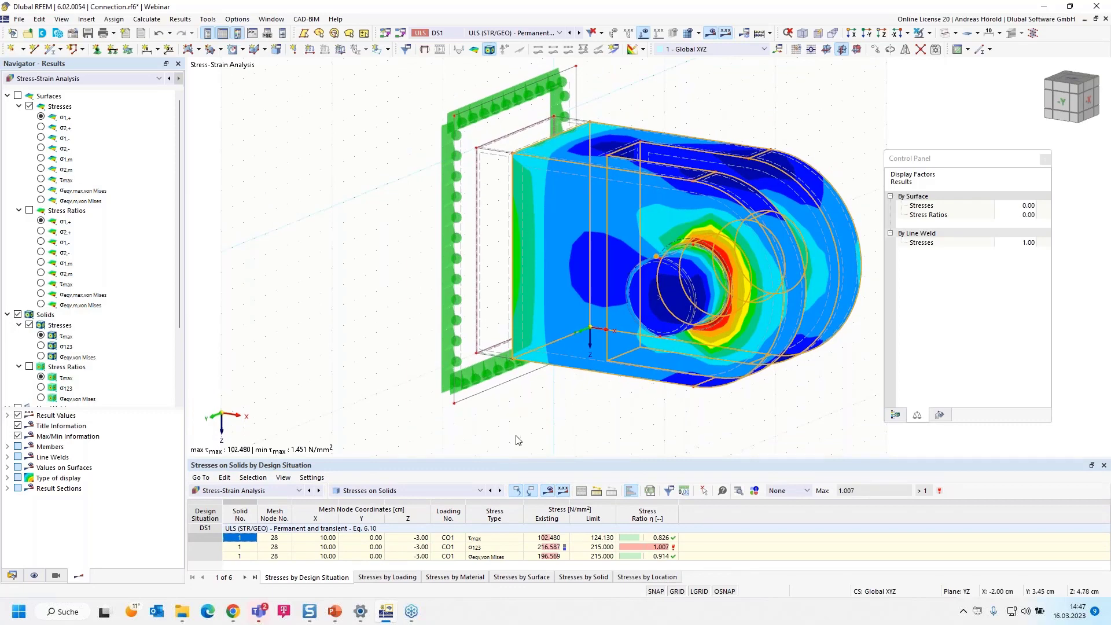
{"action": "left_click", "coordinate": [518, 440]}
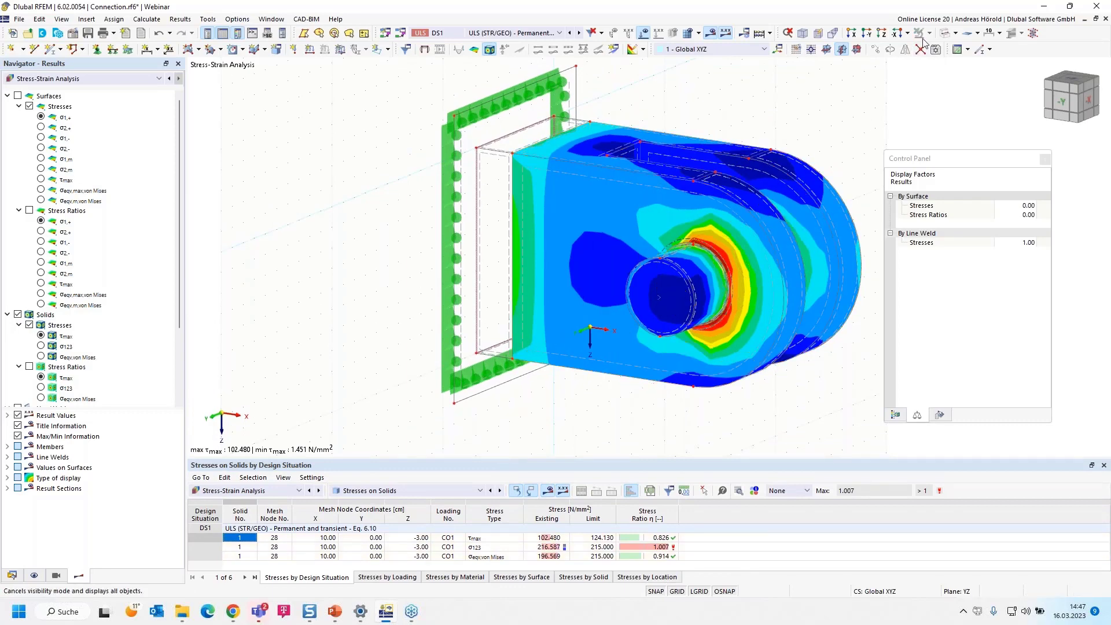
Step: Render the model as a Transparent Model so the linking surfaces and end plate show beside the solid stresses
{"action": "left_click", "coordinate": [954, 33]}
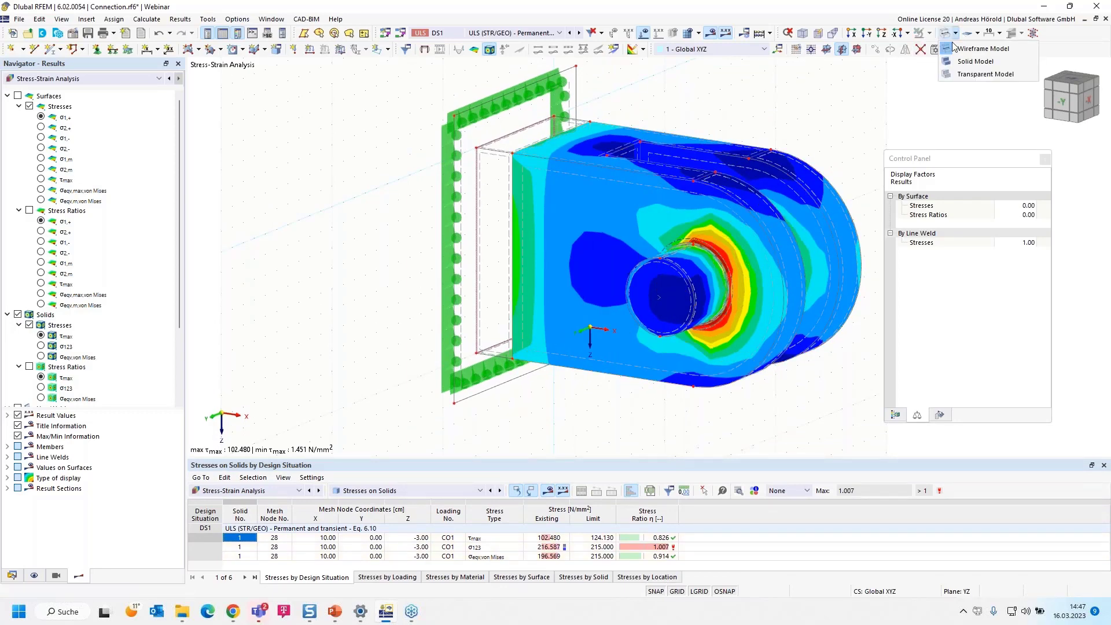
{"action": "left_click", "coordinate": [961, 74]}
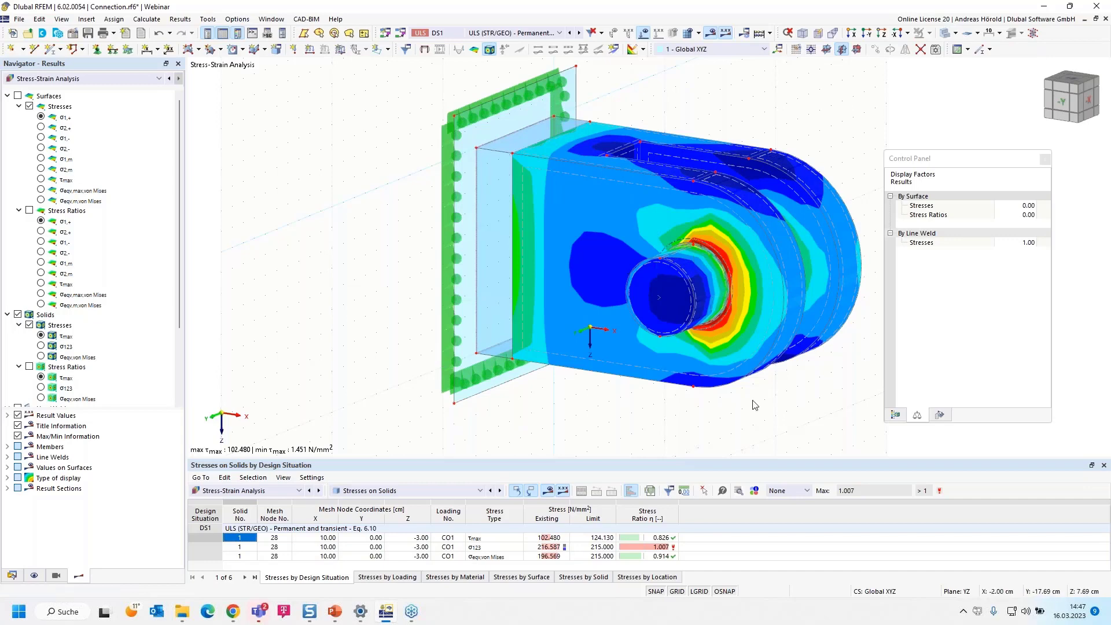
{"action": "middle_click_drag", "start_coordinate": [754, 405], "coordinate": [683, 420]}
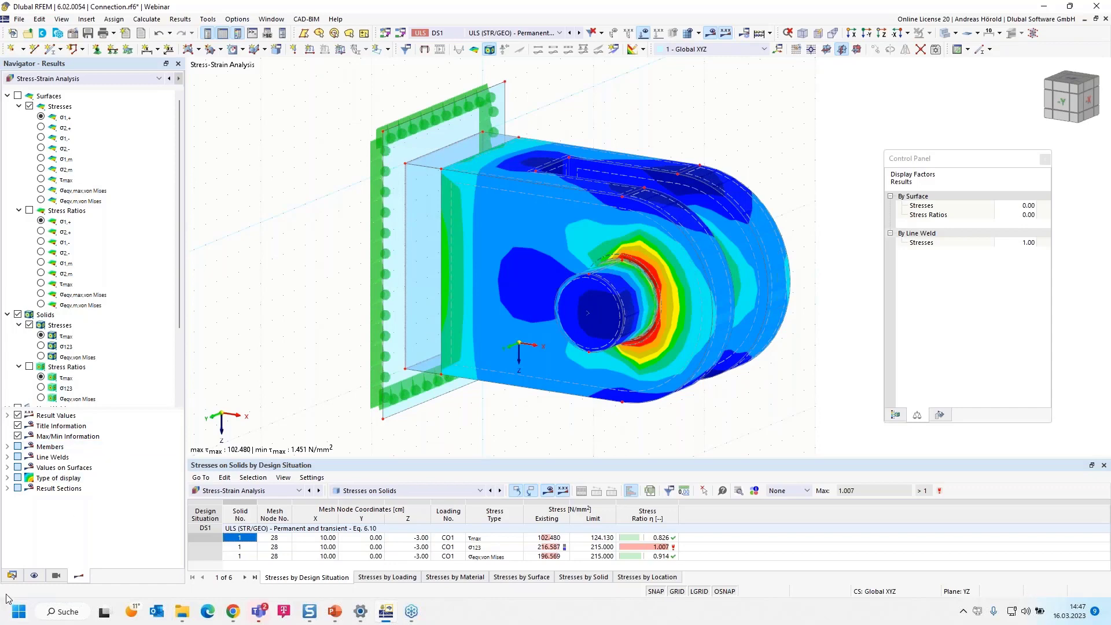
Step: Start a 2 points and vector result section and pick its points along the solid's upper edge at Y 7 cm, Z -10 cm
{"action": "left_click", "coordinate": [12, 576]}
{"action": "scroll", "coordinate": [84, 459], "scroll_direction": "down", "scroll_amount": 8}
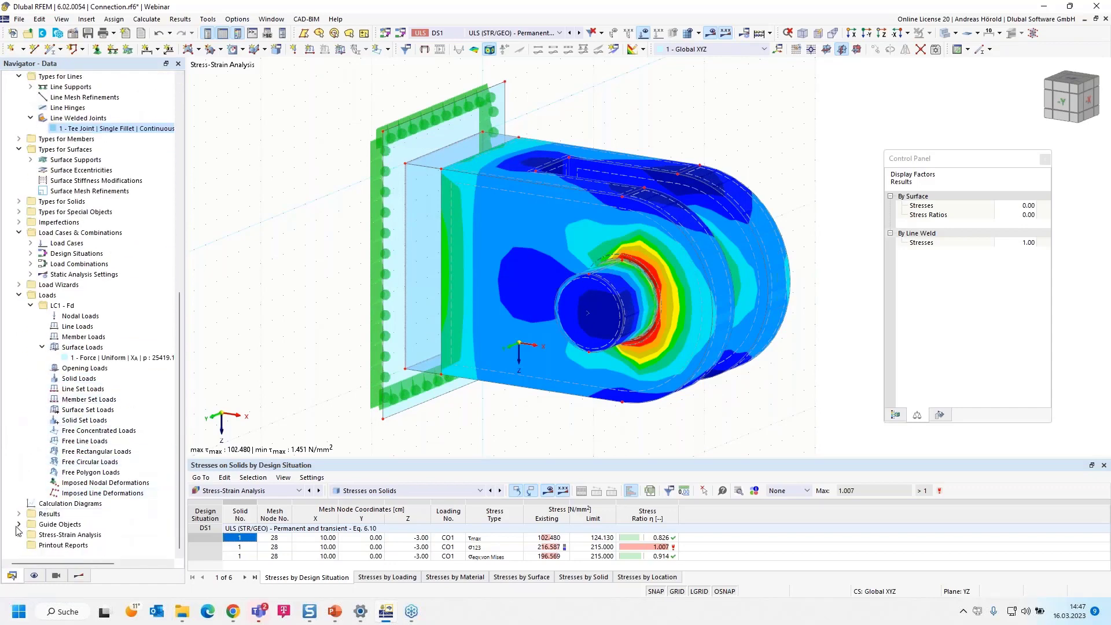
{"action": "left_click", "coordinate": [20, 525]}
{"action": "scroll", "coordinate": [35, 509], "scroll_direction": "down", "scroll_amount": 4}
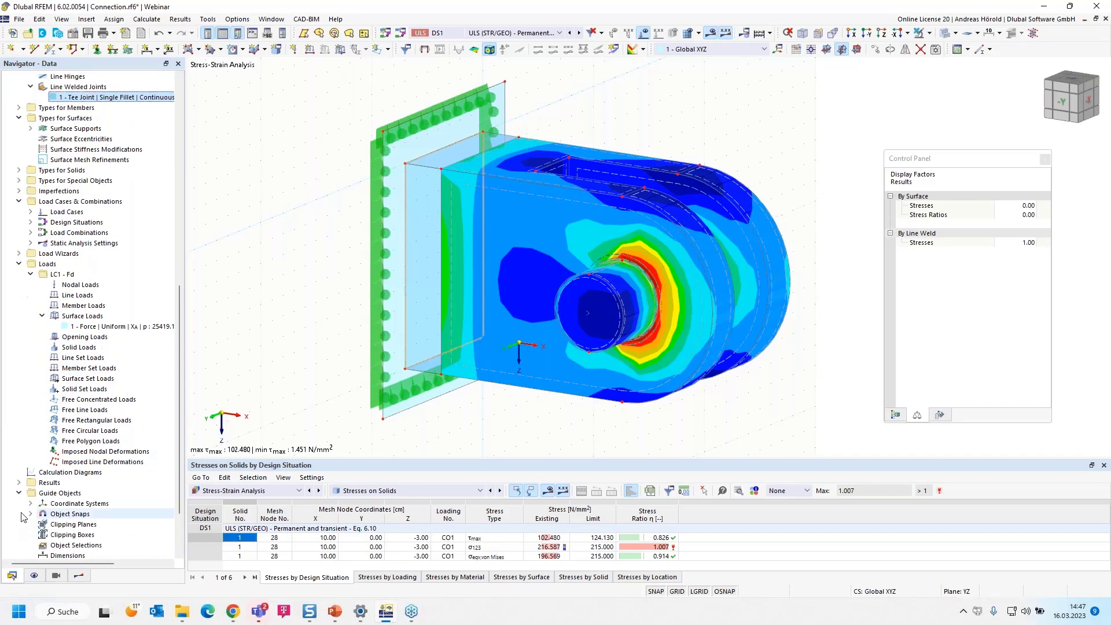
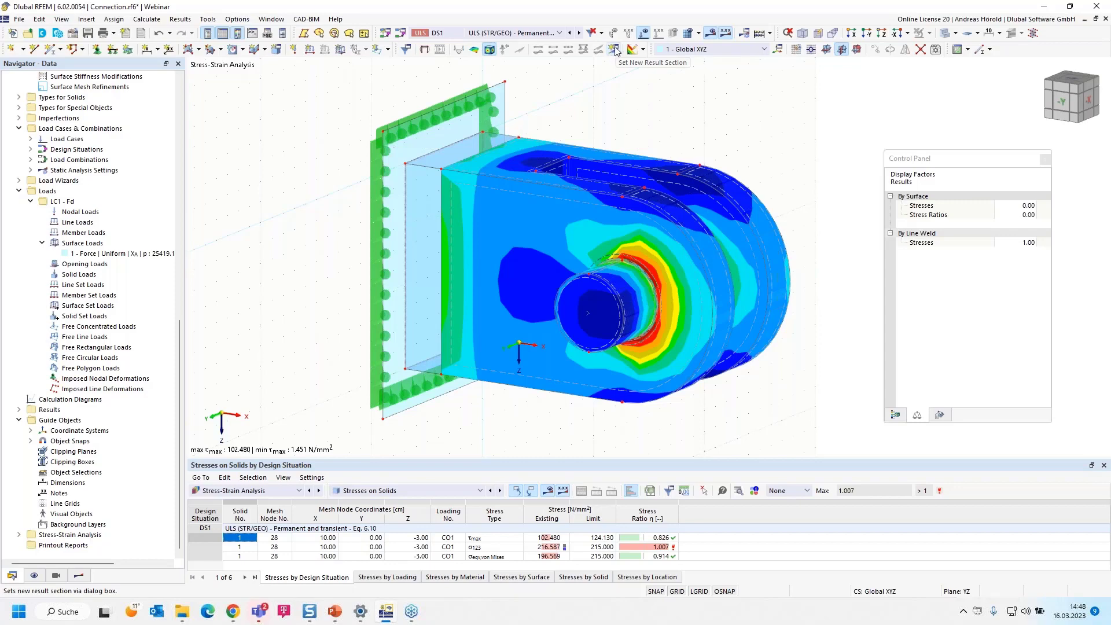
{"action": "left_click", "coordinate": [615, 49]}
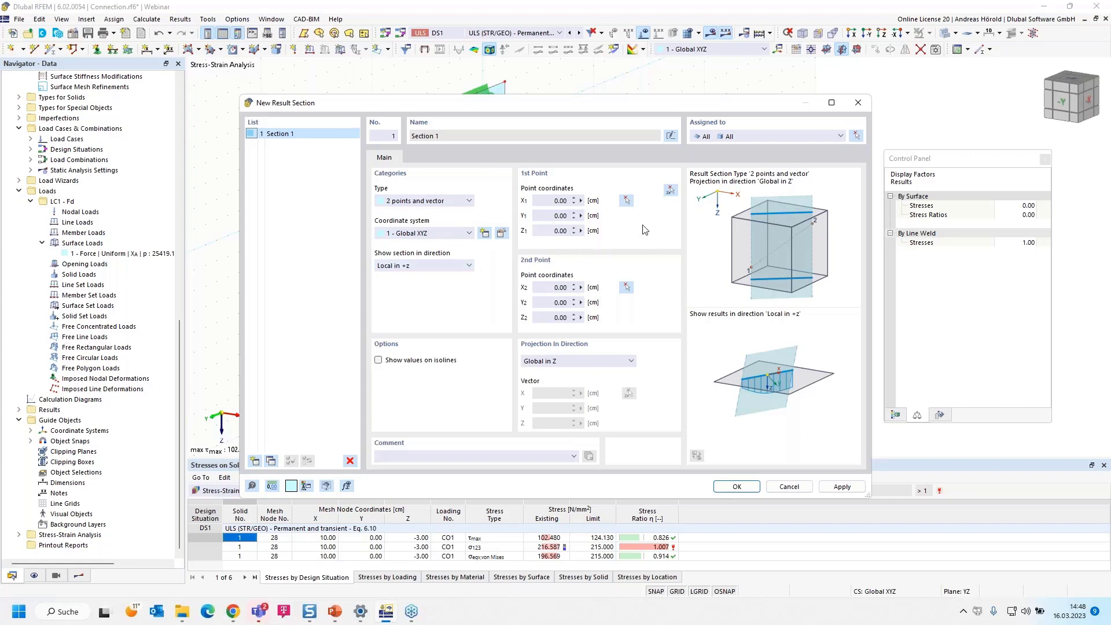
{"action": "left_click", "coordinate": [671, 192]}
{"action": "scroll", "coordinate": [498, 191], "scroll_direction": "up", "scroll_amount": 3}
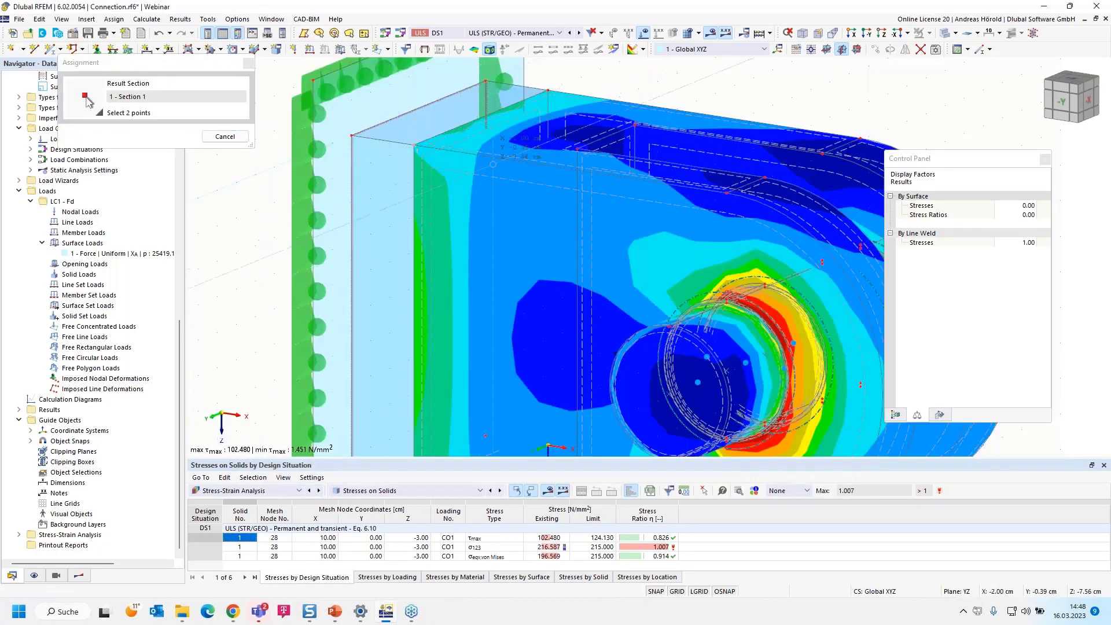
{"action": "scroll", "coordinate": [559, 169], "scroll_direction": "down", "scroll_amount": 1}
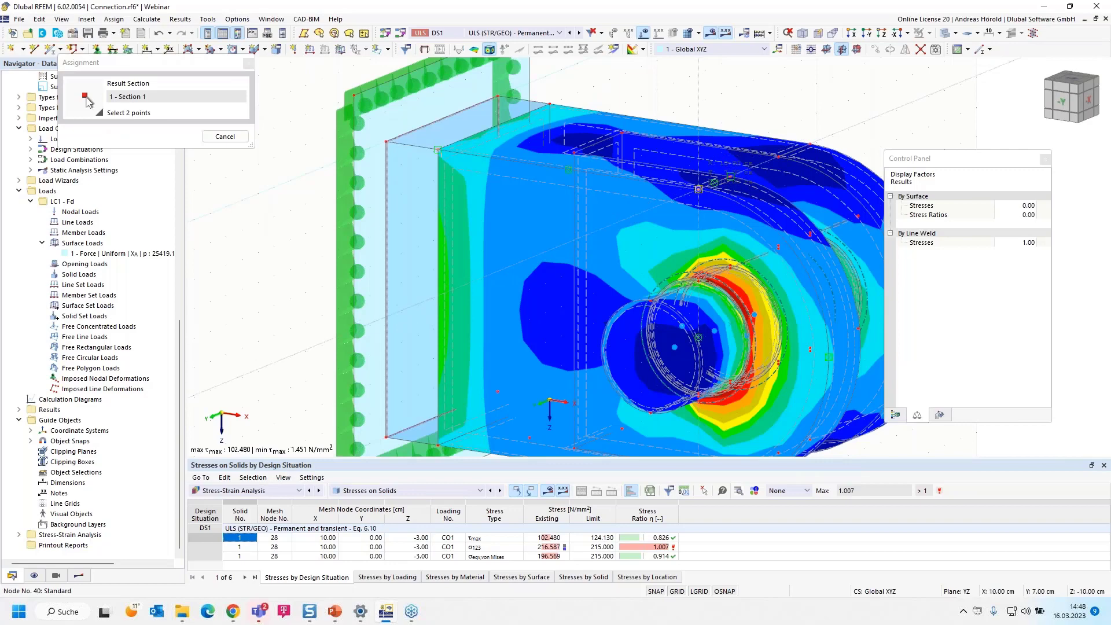
{"action": "left_click", "coordinate": [698, 189]}
{"action": "left_click_drag", "start_coordinate": [736, 108], "coordinate": [431, 147]}
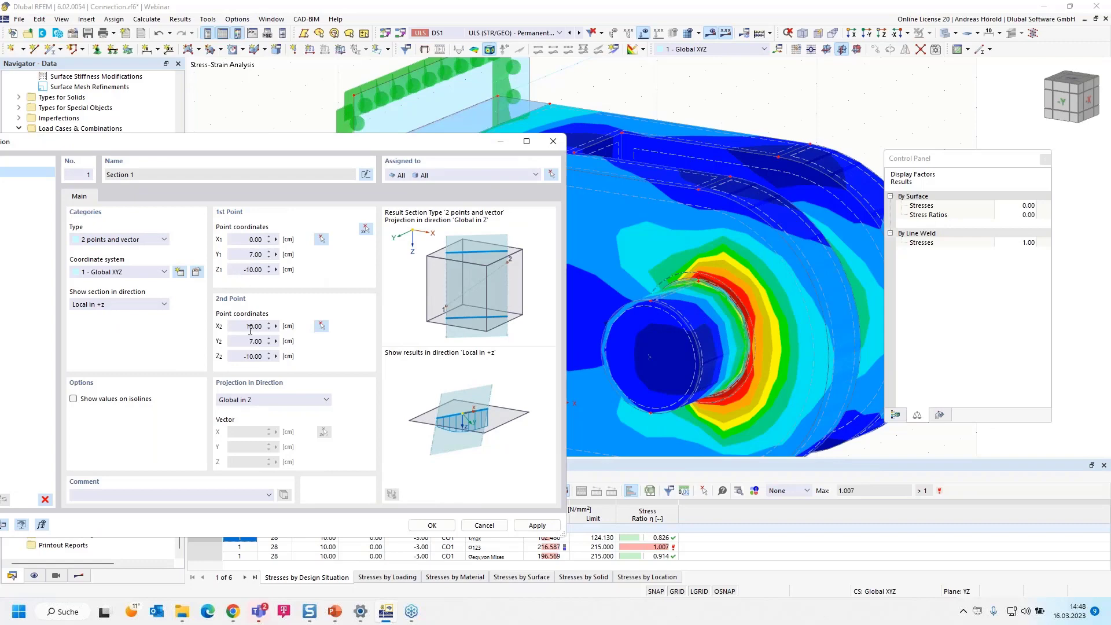
Step: Set the result section's second point to X 15 cm and both points to Y 6 cm, and create the section
{"action": "left_click_drag", "start_coordinate": [251, 325], "coordinate": [276, 325]}
{"action": "type", "text": "5"}
{"action": "key", "text": "Tab"}
{"action": "type", "text": "6"}
{"action": "left_click", "coordinate": [250, 255]}
{"action": "type", "text": "6"}
{"action": "left_click", "coordinate": [432, 525]}
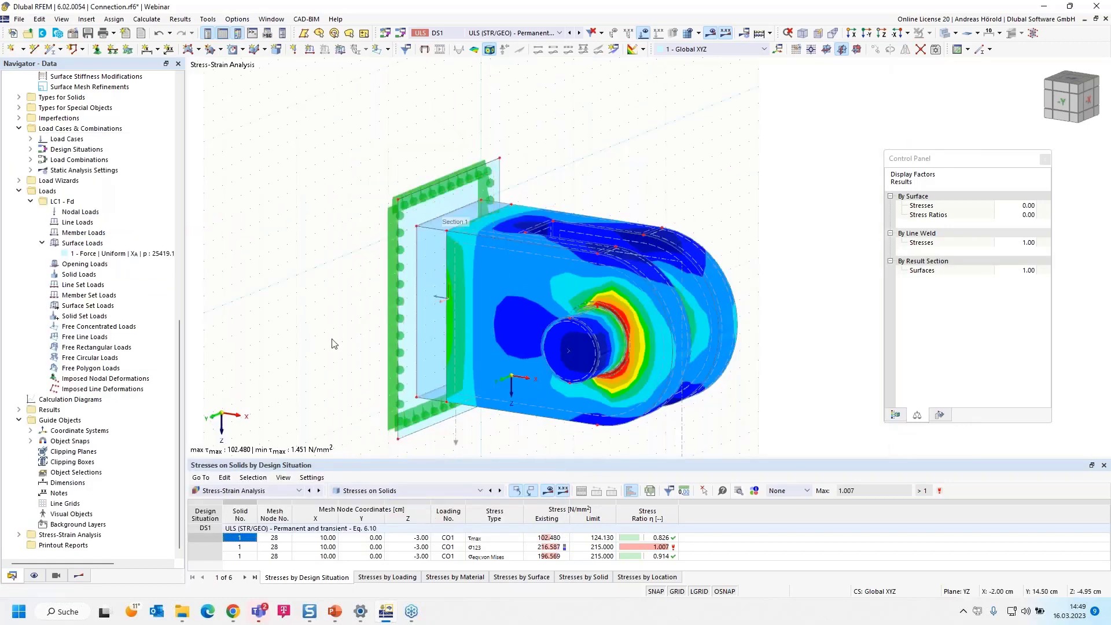
Step: Show the stress results on Section 1 by enabling the display of result sections
{"action": "left_click", "coordinate": [79, 577]}
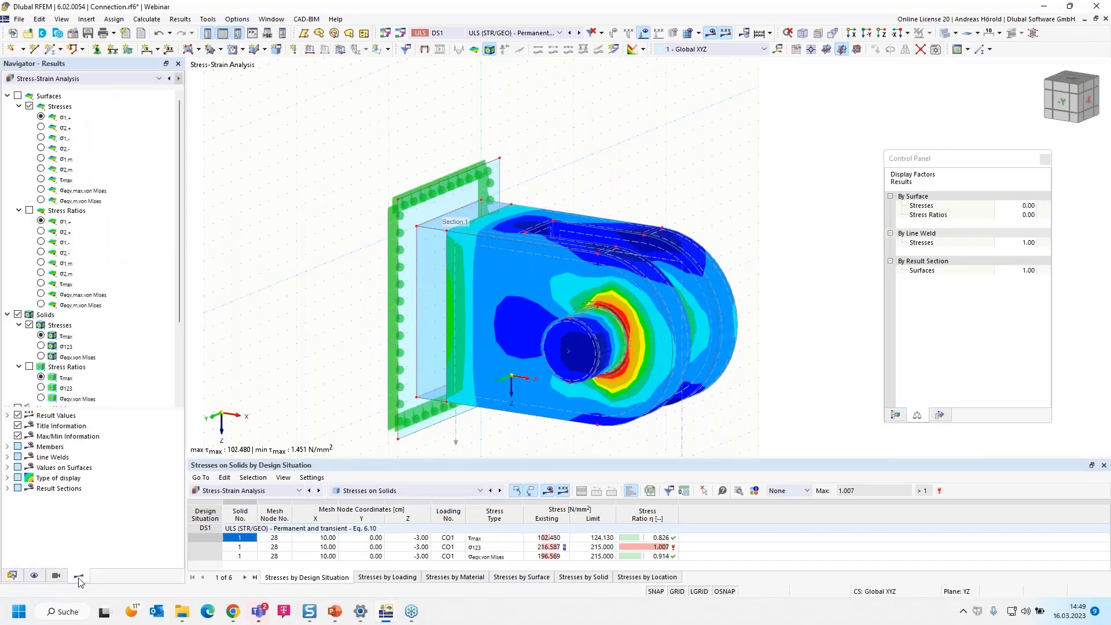
{"action": "scroll", "coordinate": [64, 370], "scroll_direction": "down", "scroll_amount": 3}
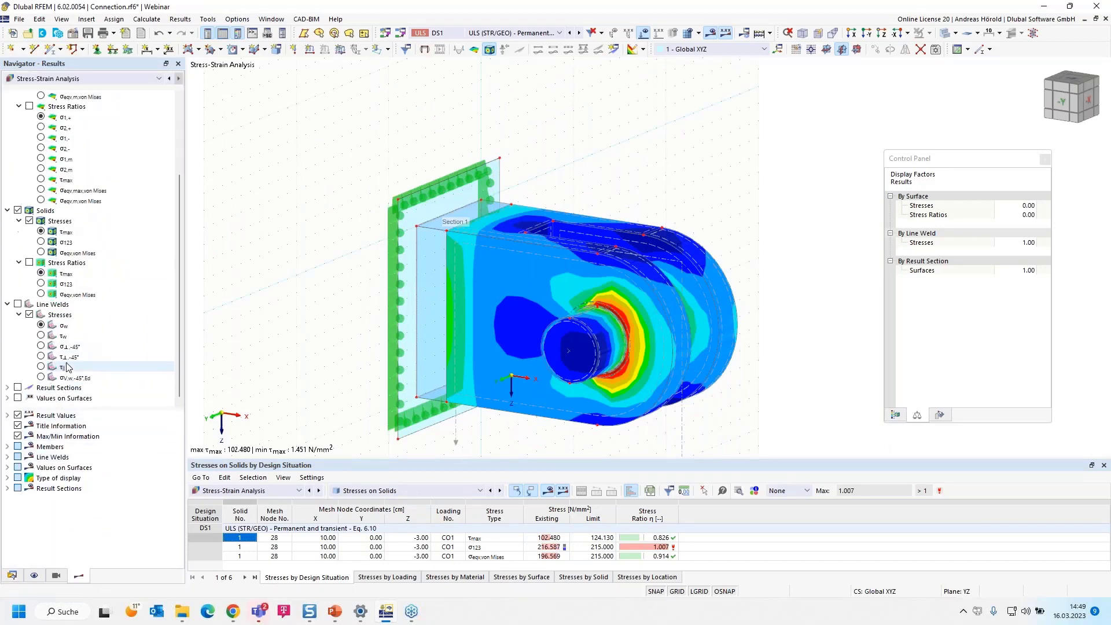
{"action": "left_click", "coordinate": [8, 388]}
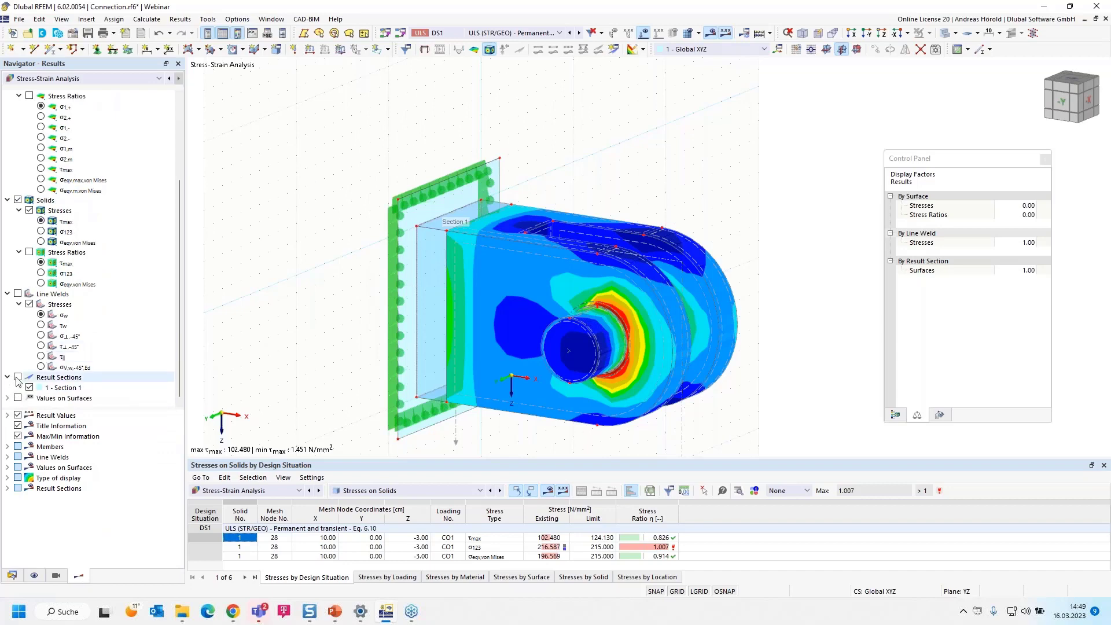
{"action": "left_click", "coordinate": [18, 377]}
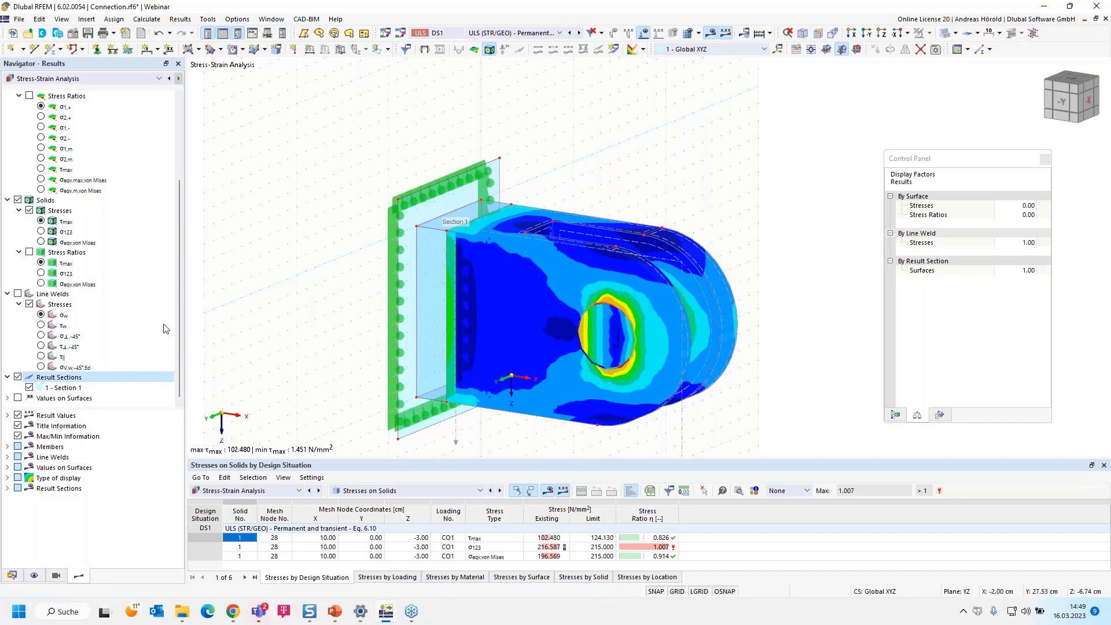
Step: Display the von Mises equivalent stress ratio on the solids, followed by the σ123 stress ratio
{"action": "left_click", "coordinate": [41, 274]}
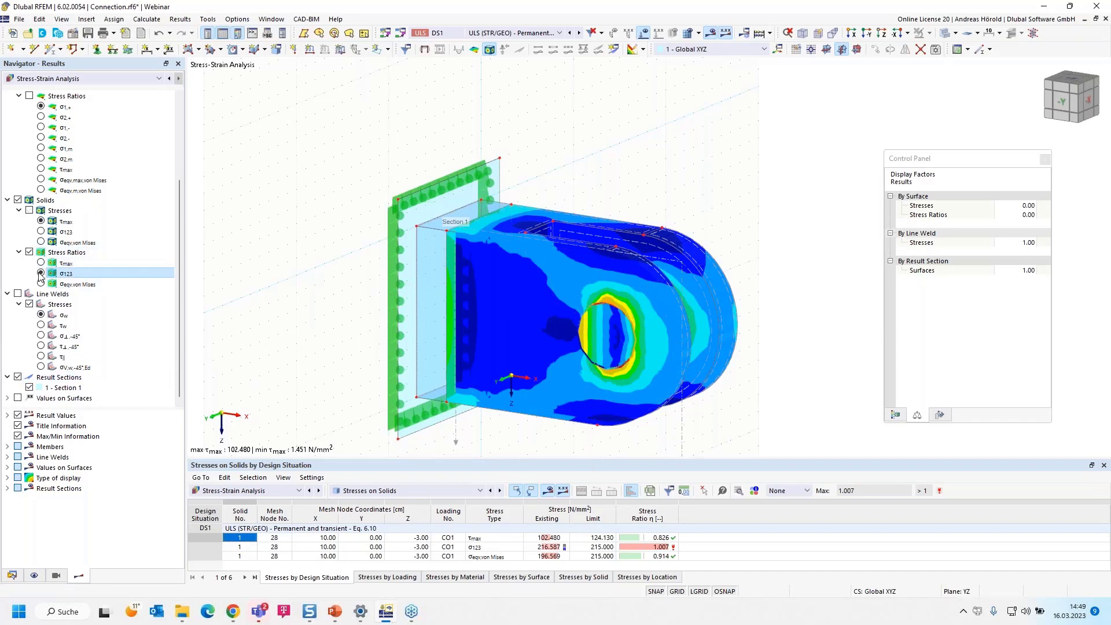
{"action": "left_click", "coordinate": [41, 283]}
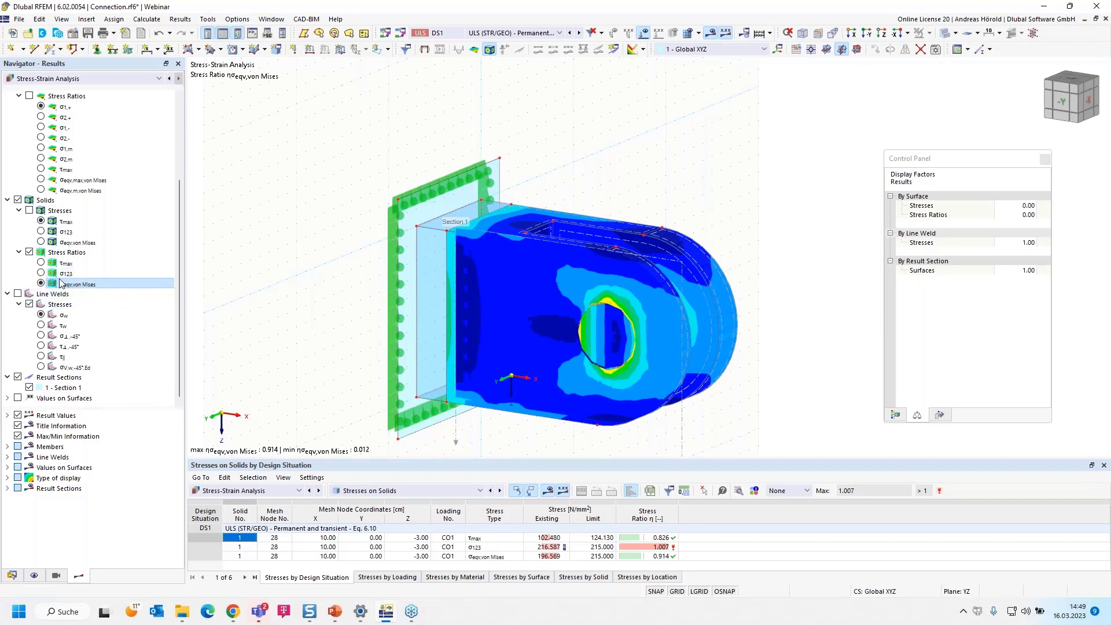
{"action": "left_click", "coordinate": [41, 274]}
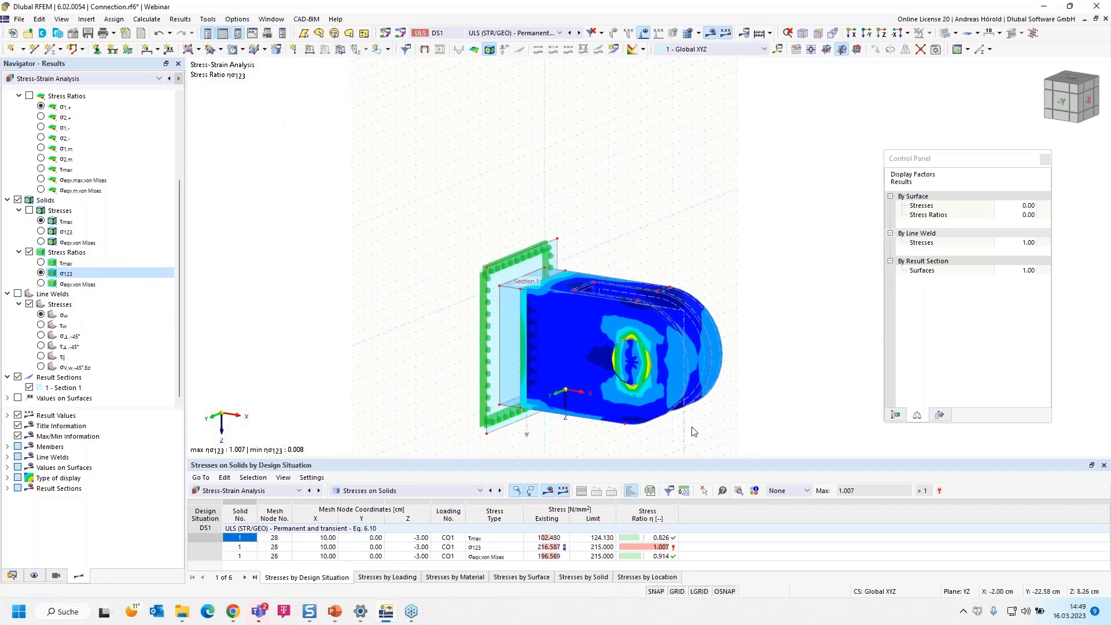
{"action": "middle_click_drag", "start_coordinate": [698, 428], "coordinate": [641, 317]}
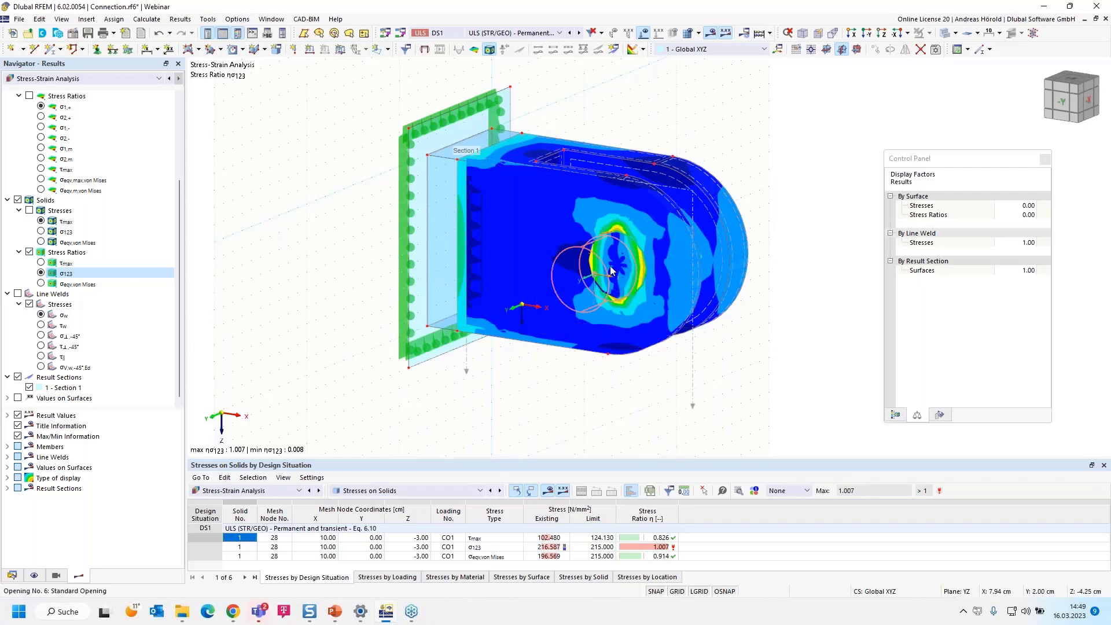
{"action": "scroll", "coordinate": [622, 265], "scroll_direction": "up", "scroll_amount": 3}
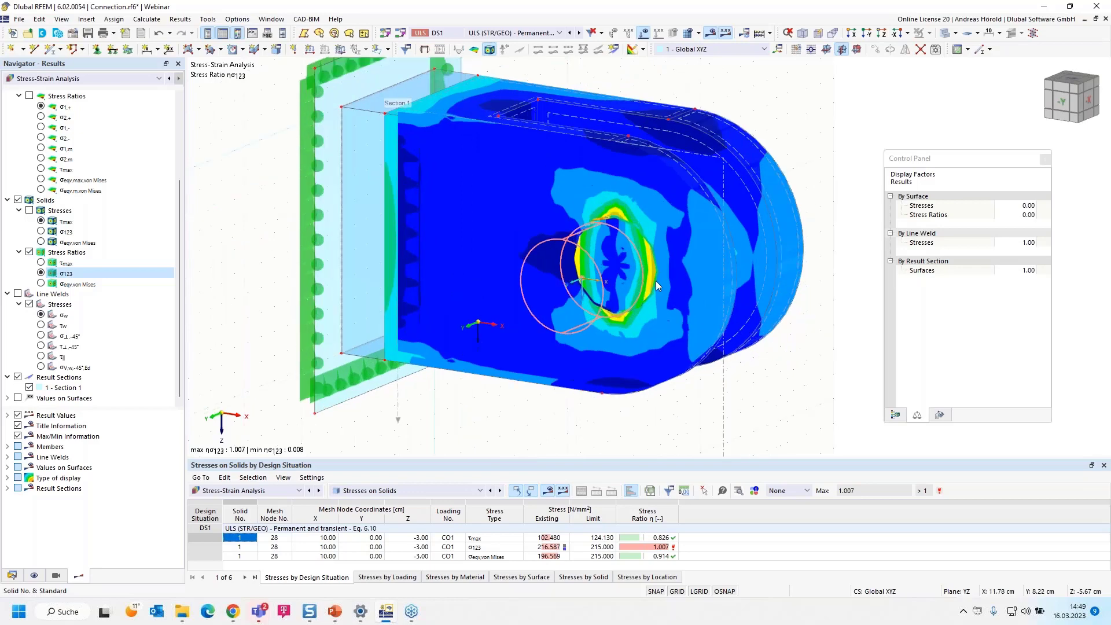
Step: Copy result section 1 as Section 2 and set its projection direction to Global in Y
{"action": "double_click", "coordinate": [723, 385]}
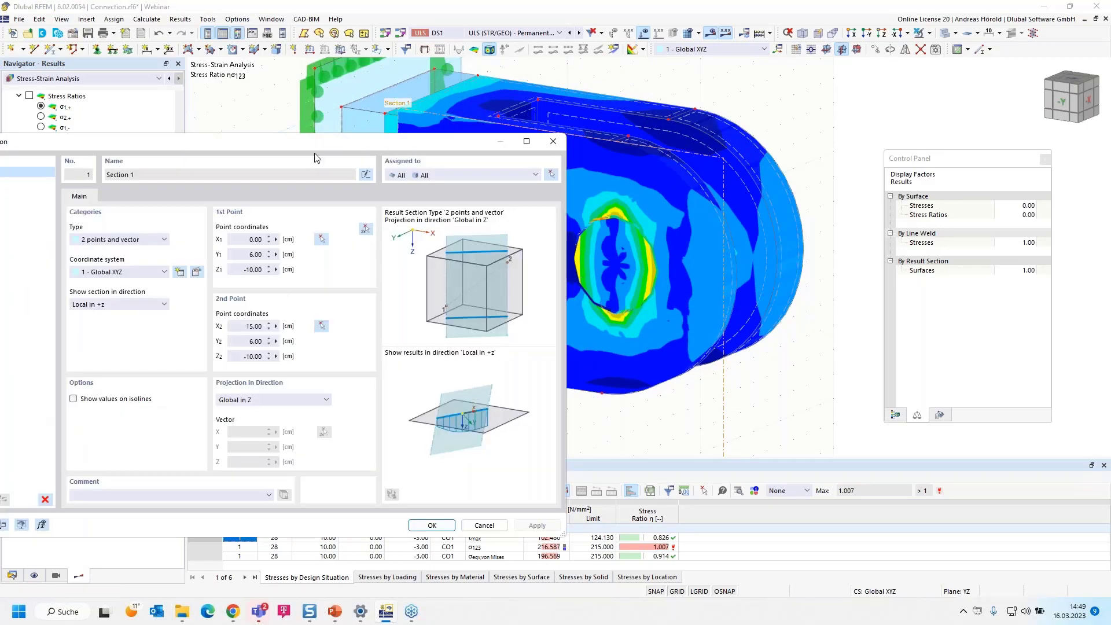
{"action": "left_click_drag", "start_coordinate": [323, 143], "coordinate": [477, 124]}
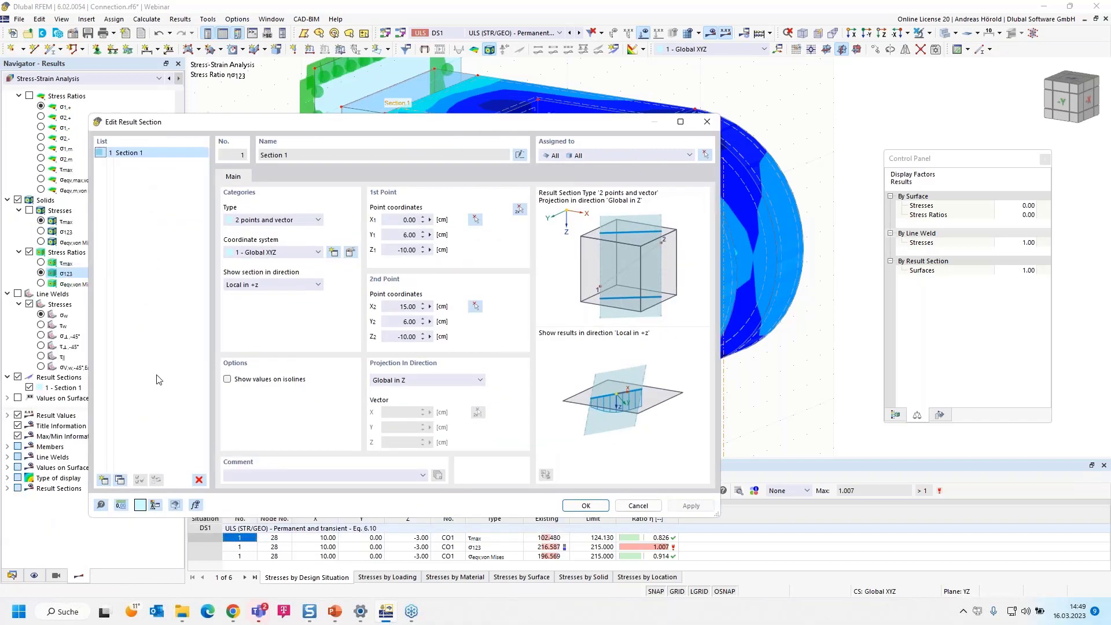
{"action": "left_click", "coordinate": [121, 481]}
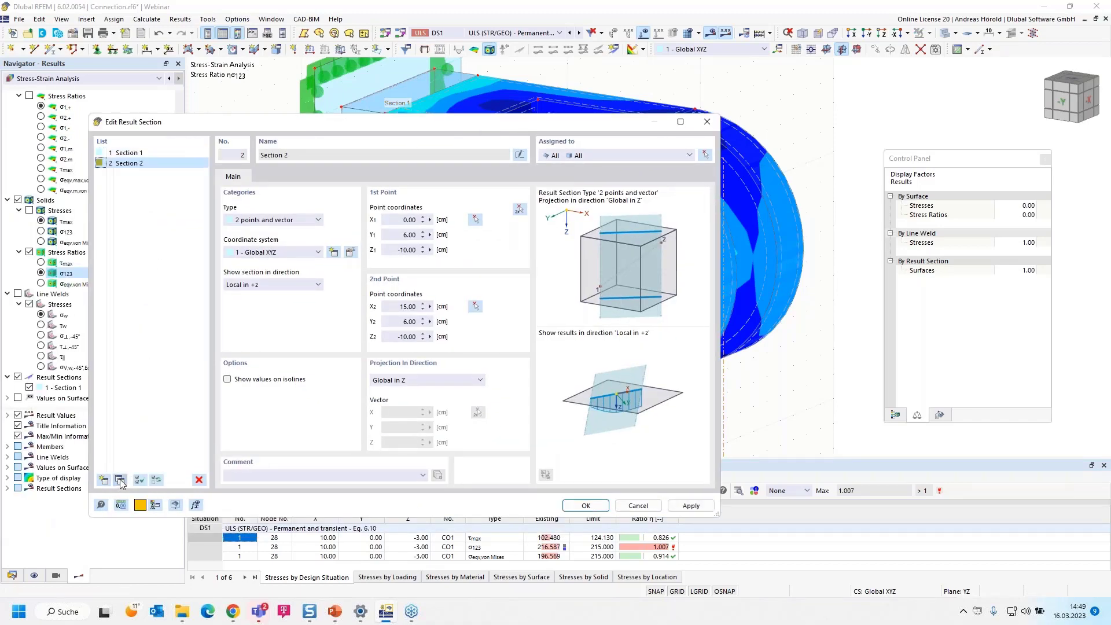
{"action": "left_click", "coordinate": [417, 382]}
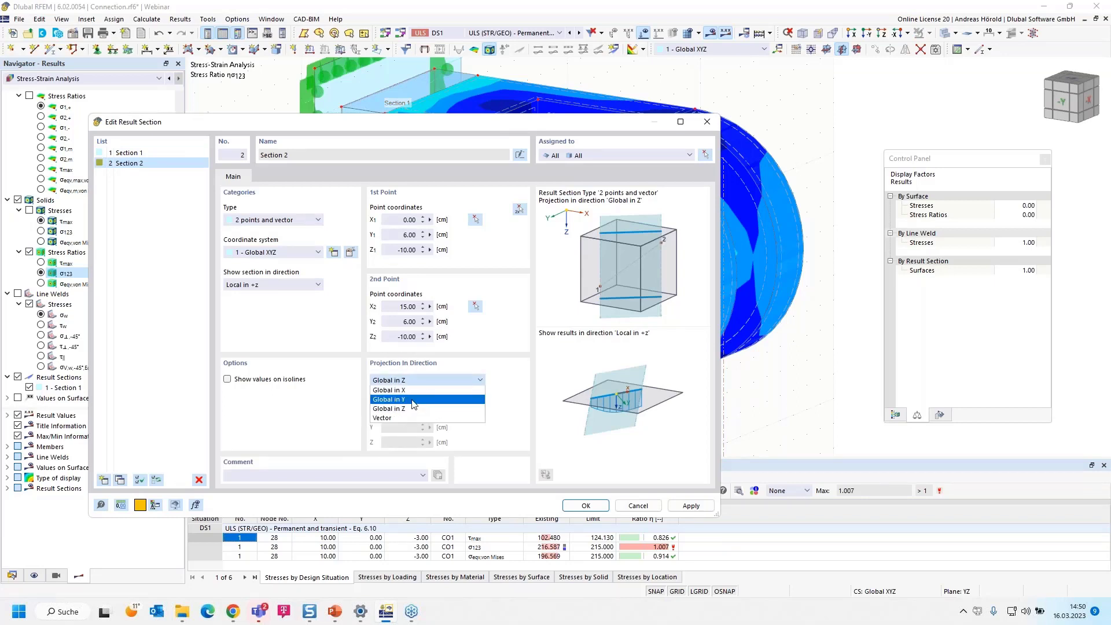
{"action": "left_click", "coordinate": [413, 399]}
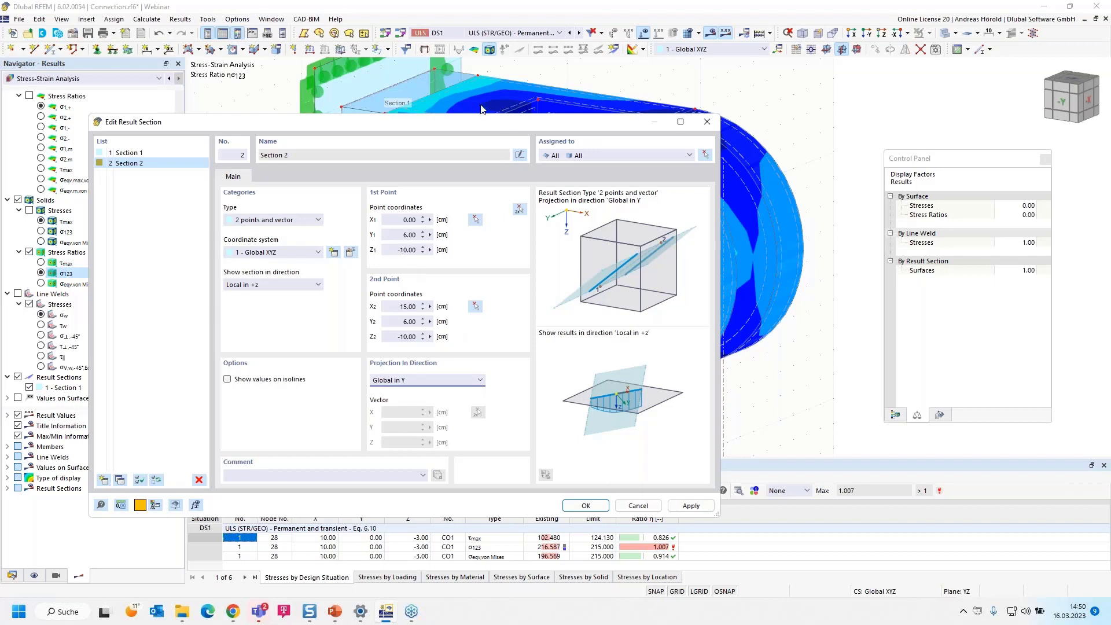
Step: Set the Z coordinate of both Section 2 points to -5 cm and apply the result section
{"action": "left_click_drag", "start_coordinate": [398, 250], "coordinate": [430, 249]}
{"action": "type", "text": "-5"}
{"action": "left_click_drag", "start_coordinate": [399, 336], "coordinate": [431, 336]}
{"action": "type", "text": "-5"}
{"action": "left_click", "coordinate": [585, 505]}
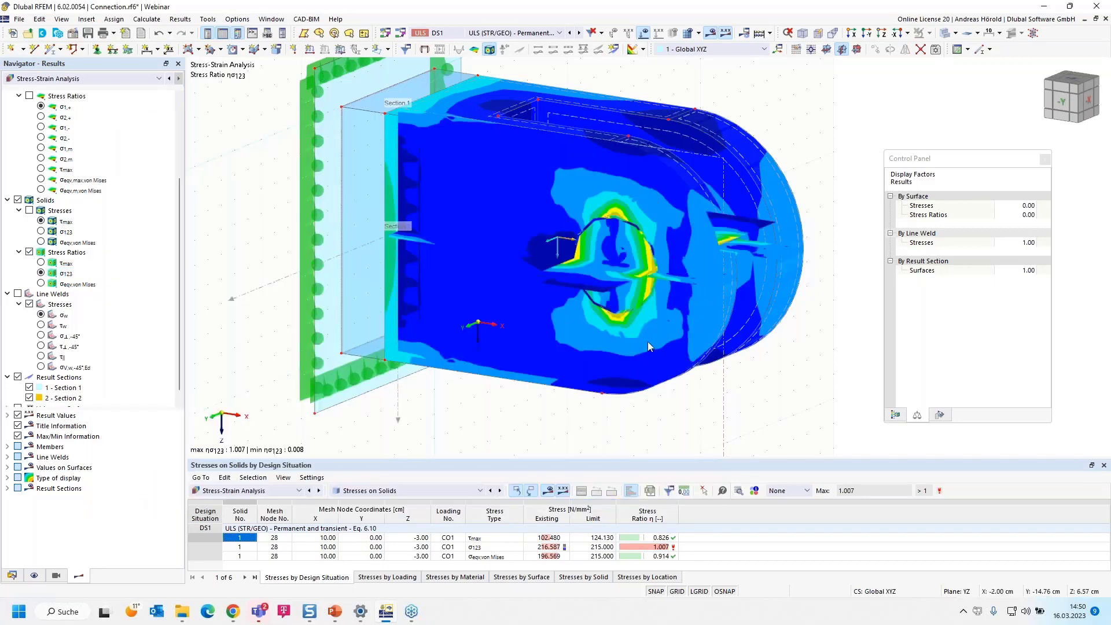
Step: Hide Section 1 and examine the σ123 stress ratio on the horizontal Section 2 around the bolt
{"action": "left_click", "coordinate": [29, 387]}
{"action": "scroll", "coordinate": [30, 388], "scroll_direction": "down", "scroll_amount": 1}
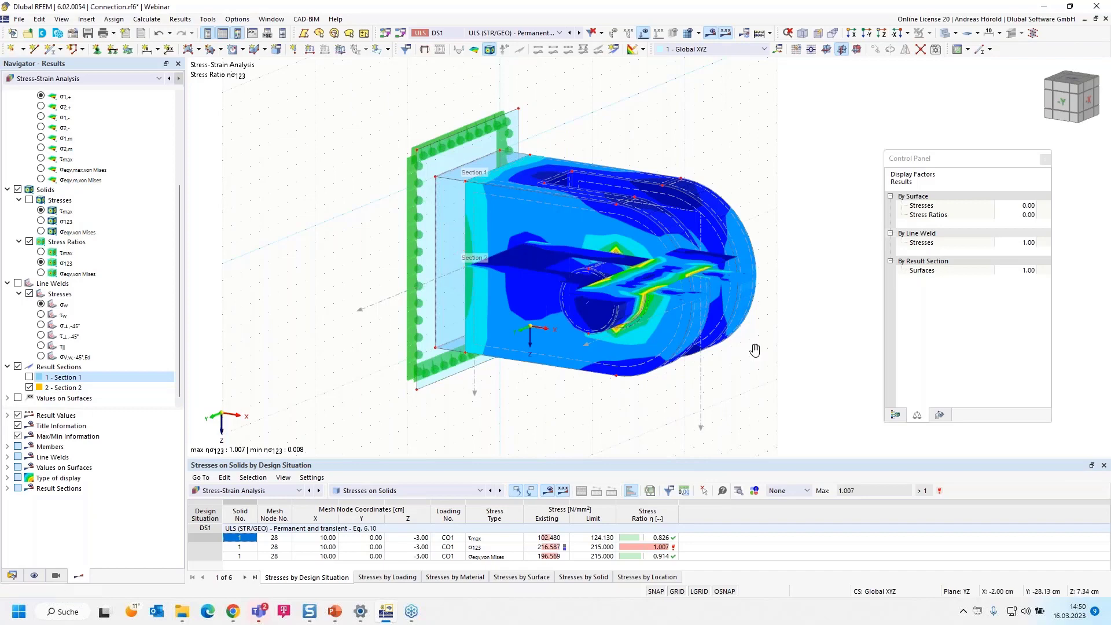
{"action": "middle_click_drag", "start_coordinate": [567, 299], "coordinate": [754, 369], "text": "ctrl"}
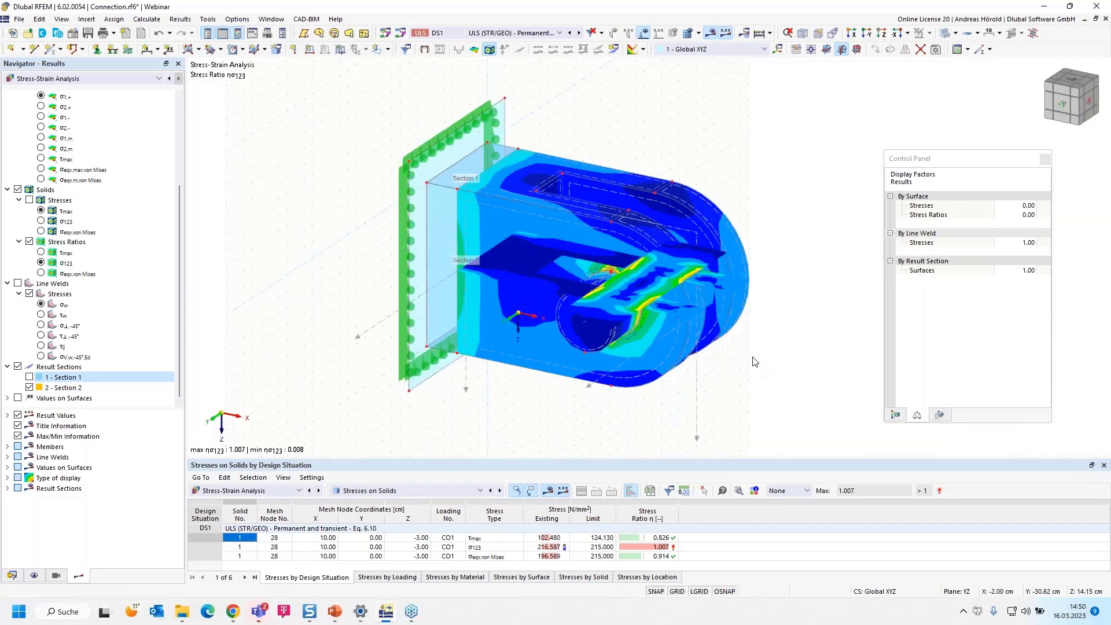
{"action": "scroll", "coordinate": [757, 355], "scroll_direction": "up", "scroll_amount": 3}
{"action": "scroll", "coordinate": [757, 355], "scroll_direction": "down", "scroll_amount": 2}
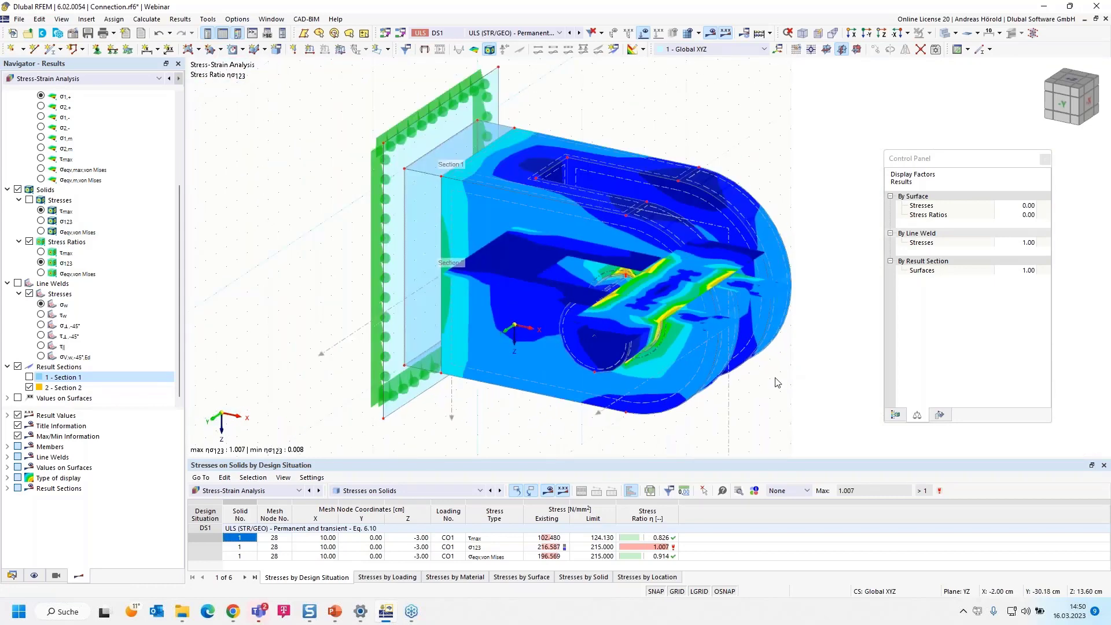
Step: Enable Section 1 instead of Section 2 and switch off the display of all result sections
{"action": "left_click", "coordinate": [28, 377]}
{"action": "left_click", "coordinate": [29, 387]}
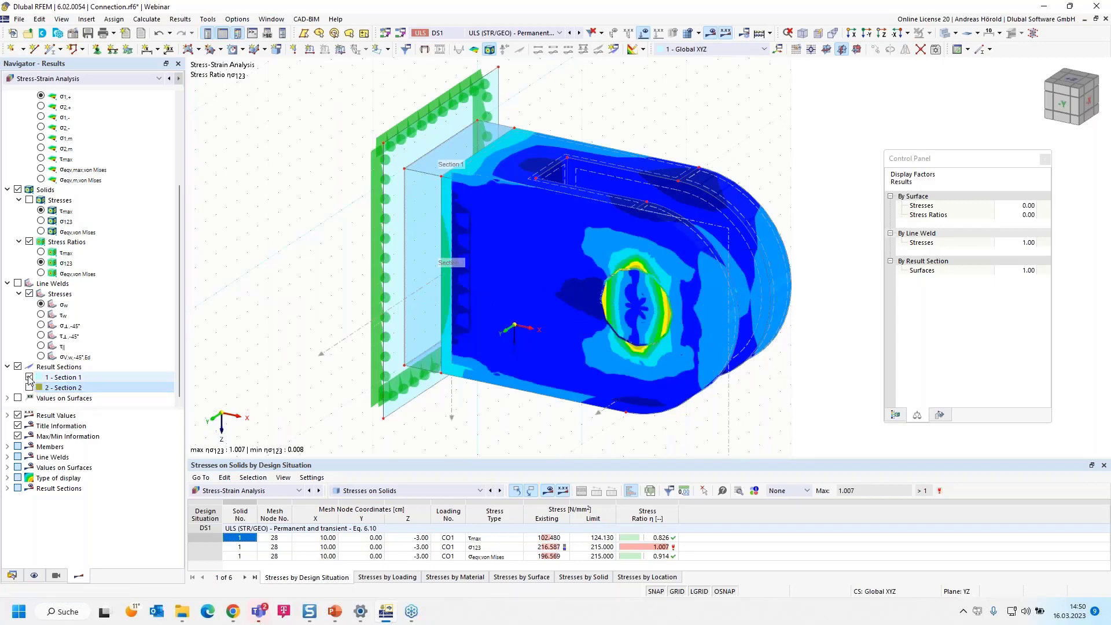
{"action": "left_click", "coordinate": [18, 366]}
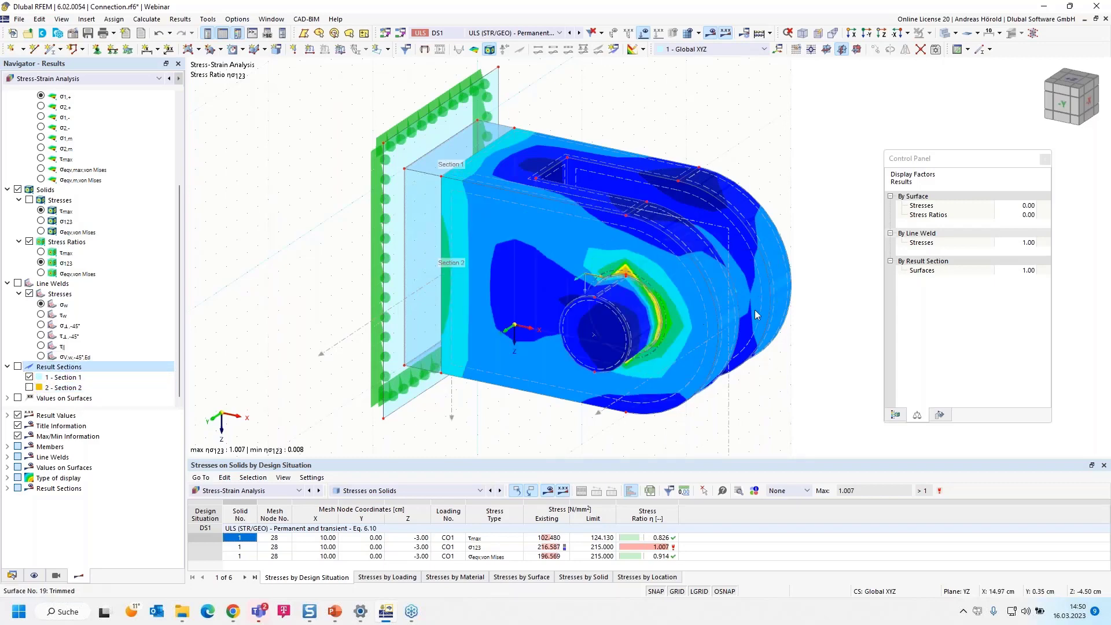
Step: Inspect the σ123 stress ratio peak at the bolt hole and display the von Mises equivalent stress ratio on the solids
{"action": "scroll", "coordinate": [629, 284], "scroll_direction": "up", "scroll_amount": 5}
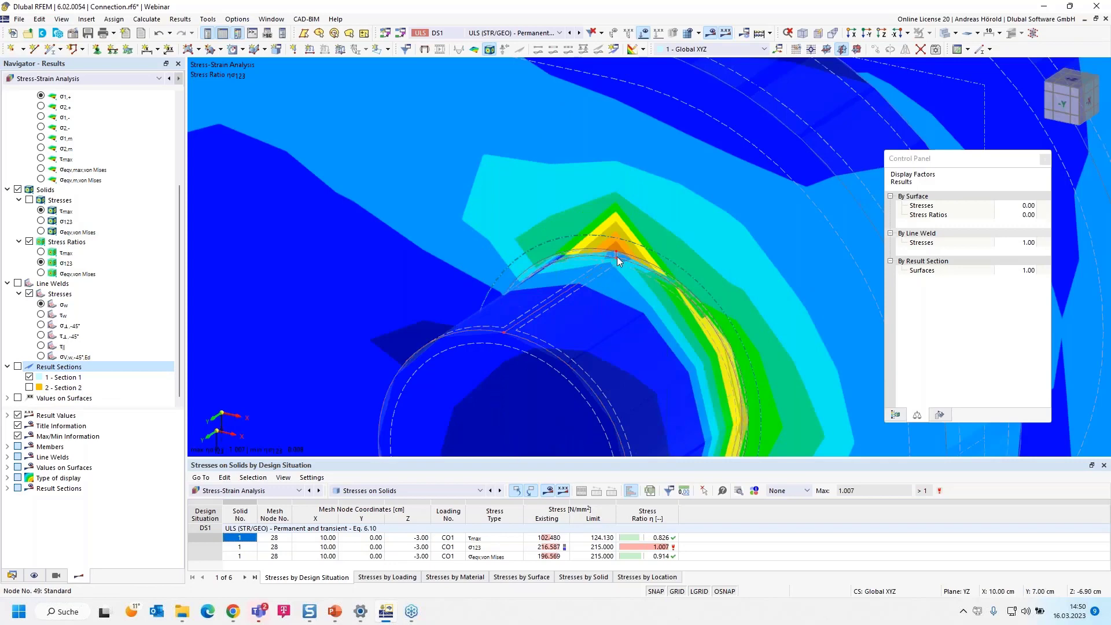
{"action": "middle_click_drag", "start_coordinate": [614, 253], "coordinate": [612, 249], "text": "ctrl"}
{"action": "scroll", "coordinate": [613, 244], "scroll_direction": "down", "scroll_amount": 5}
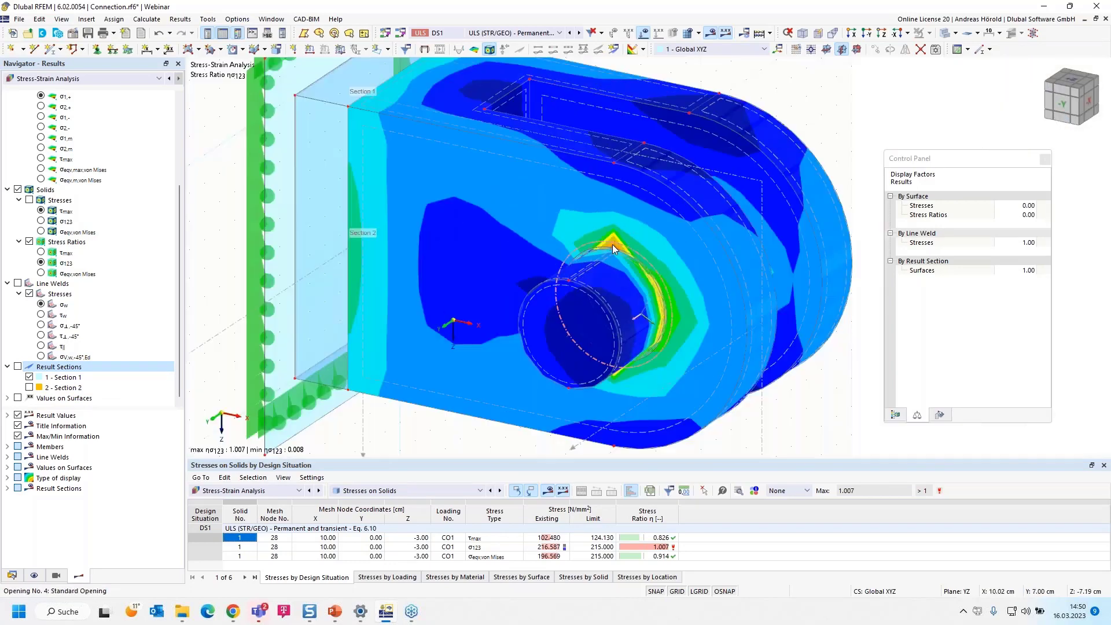
{"action": "scroll", "coordinate": [619, 254], "scroll_direction": "down", "scroll_amount": 2}
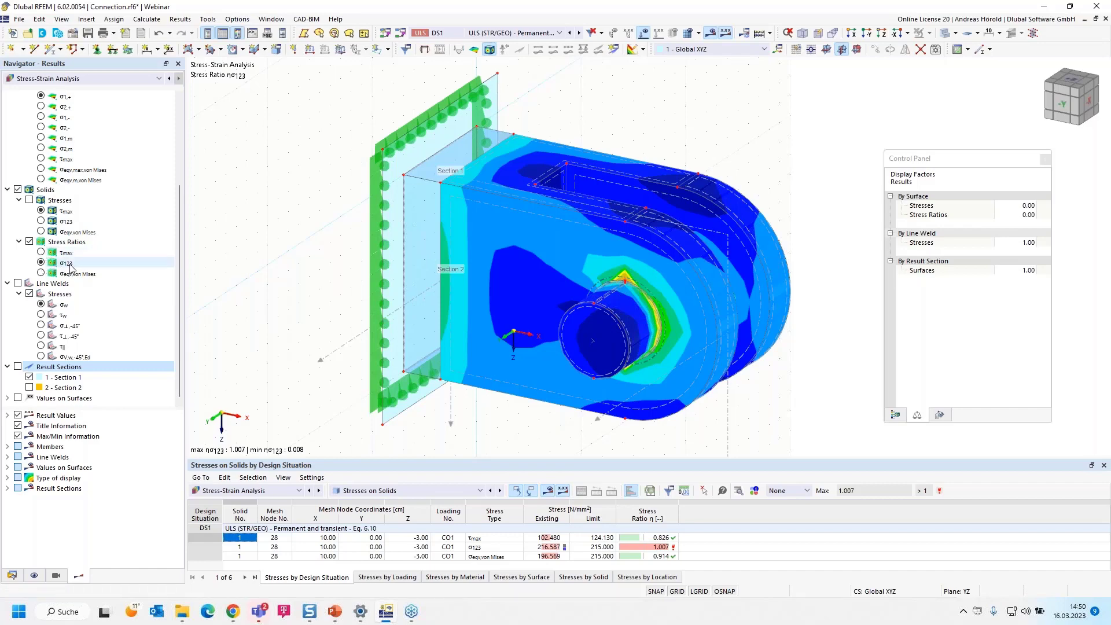
{"action": "left_click", "coordinate": [42, 253]}
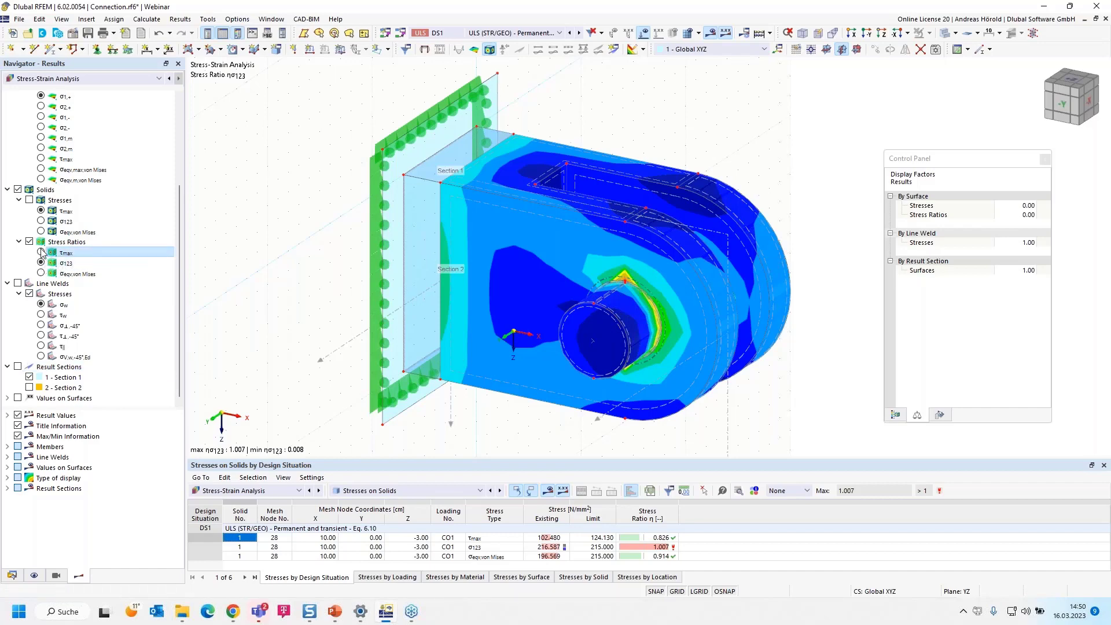
{"action": "left_click", "coordinate": [41, 274]}
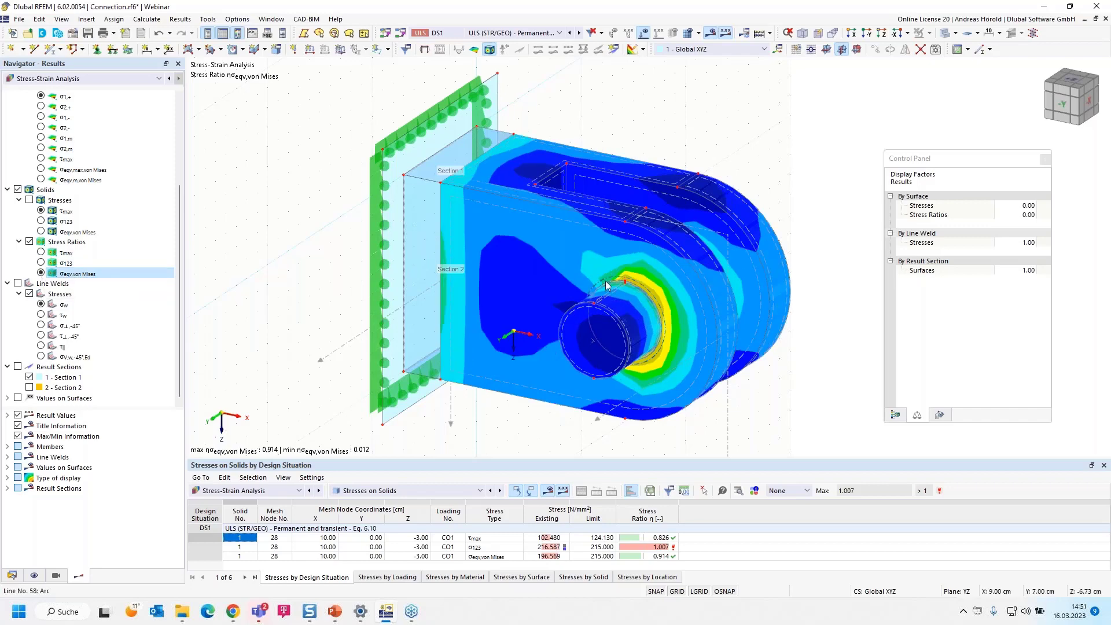
Step: Start sending the graphics to a printout report with window-filling pictures and multi print
{"action": "left_click", "coordinate": [113, 34]}
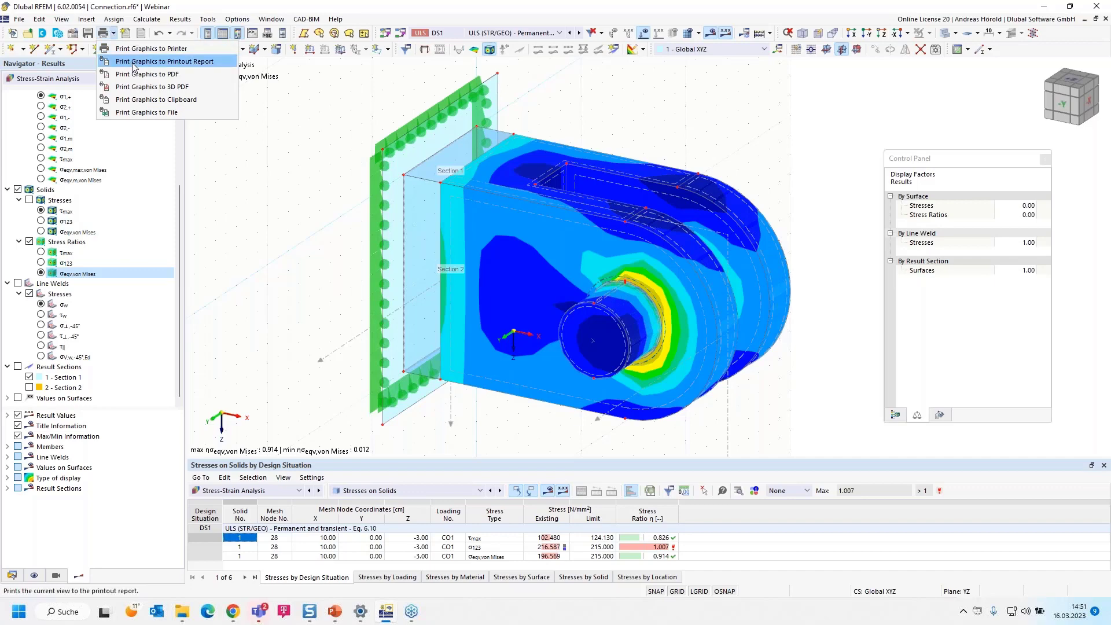
{"action": "left_click", "coordinate": [157, 61]}
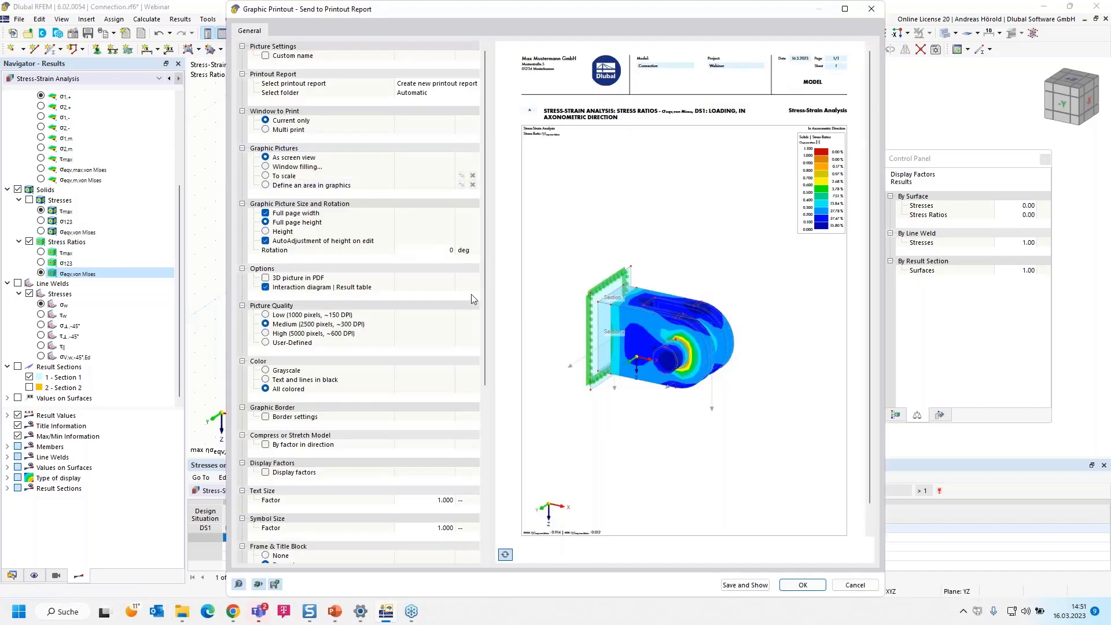
{"action": "left_click", "coordinate": [266, 167]}
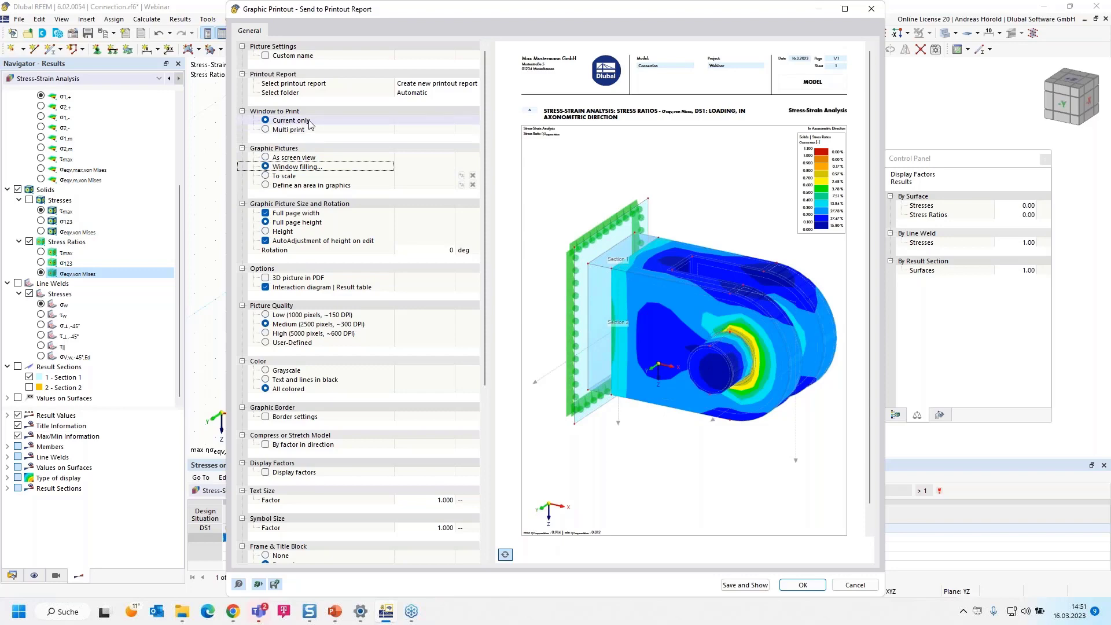
{"action": "left_click", "coordinate": [267, 131]}
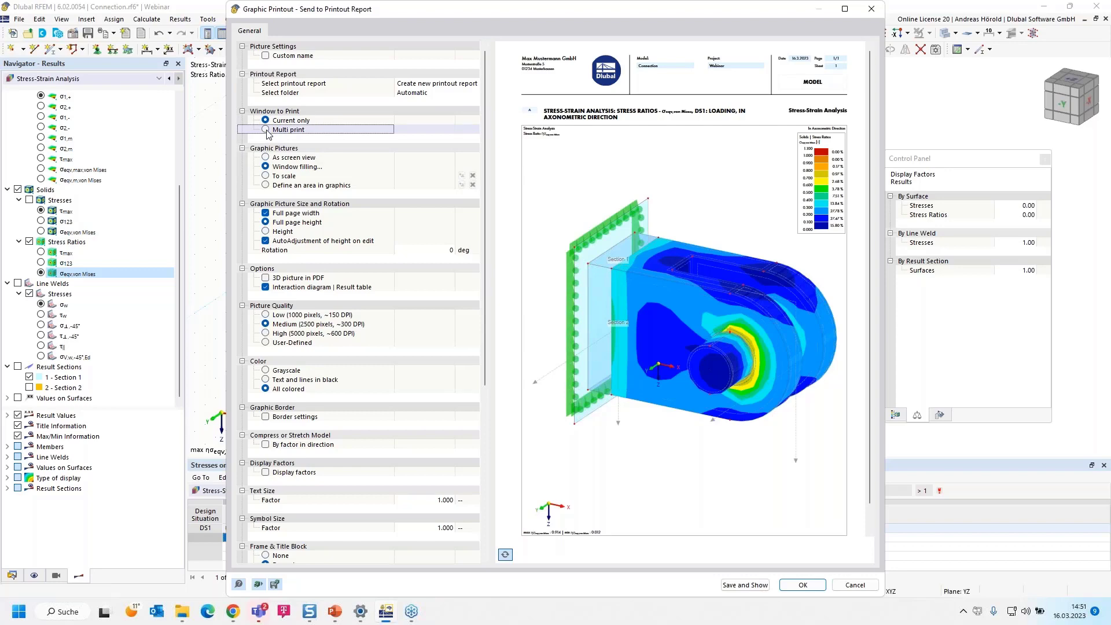
{"action": "left_click", "coordinate": [267, 130]}
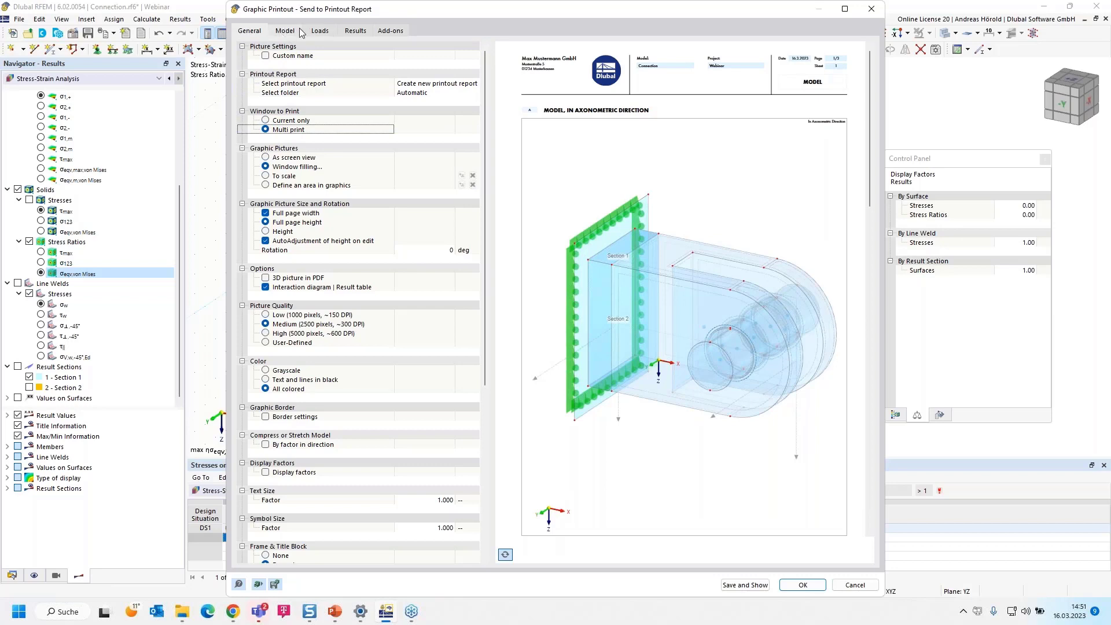
Step: Add model views in directions +Z, -X and -Y to the report pictures, alongside the current view
{"action": "left_click", "coordinate": [281, 32]}
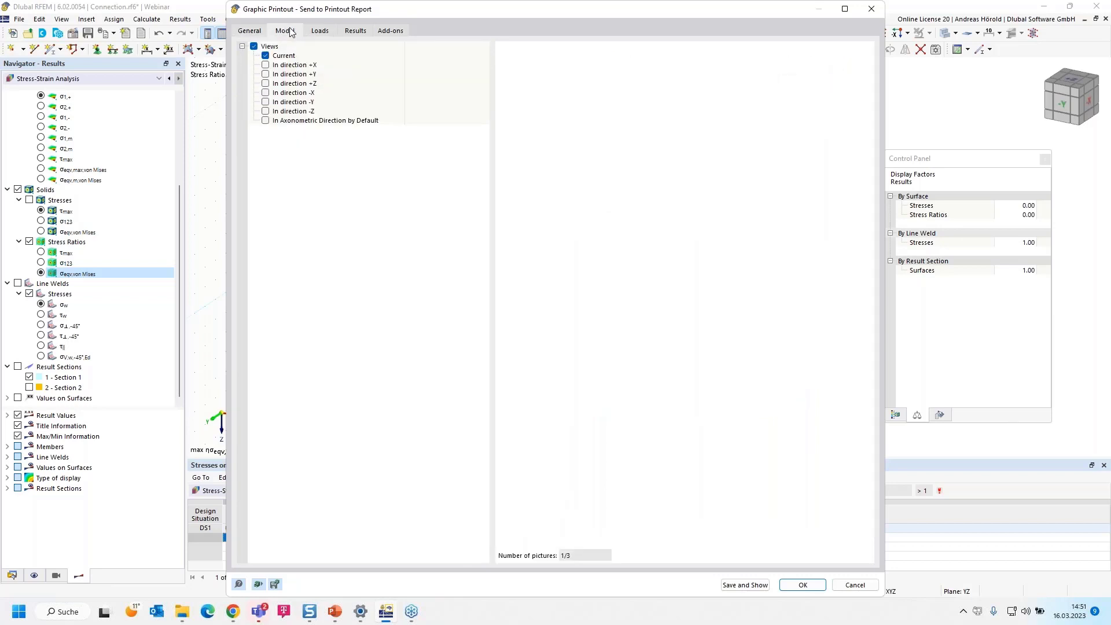
{"action": "left_click", "coordinate": [266, 85]}
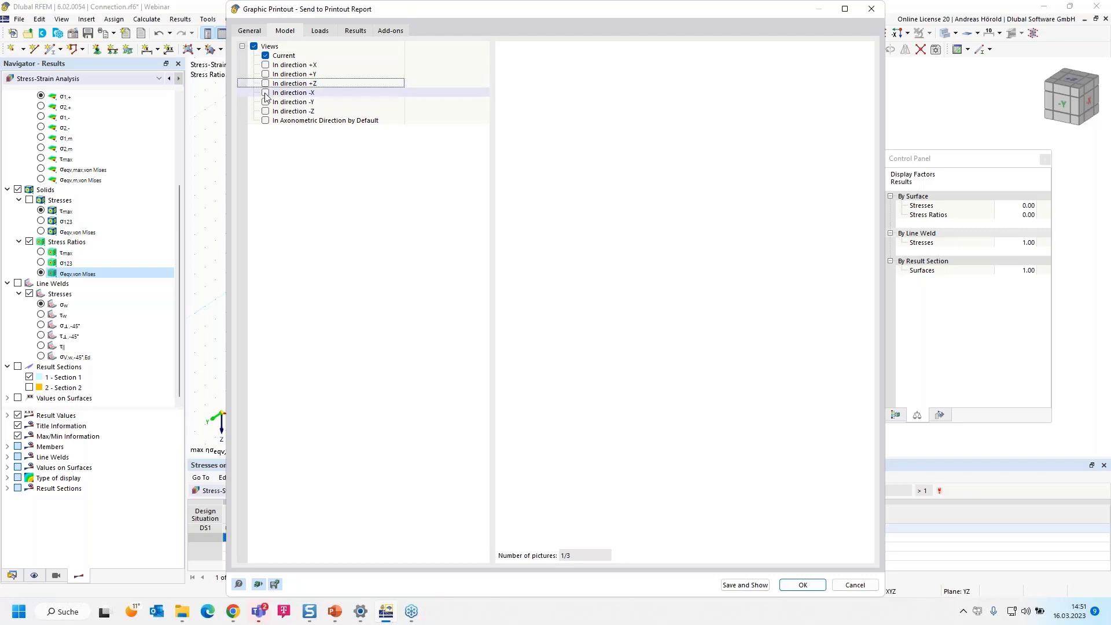
{"action": "left_click", "coordinate": [266, 93]}
{"action": "left_click", "coordinate": [265, 85]}
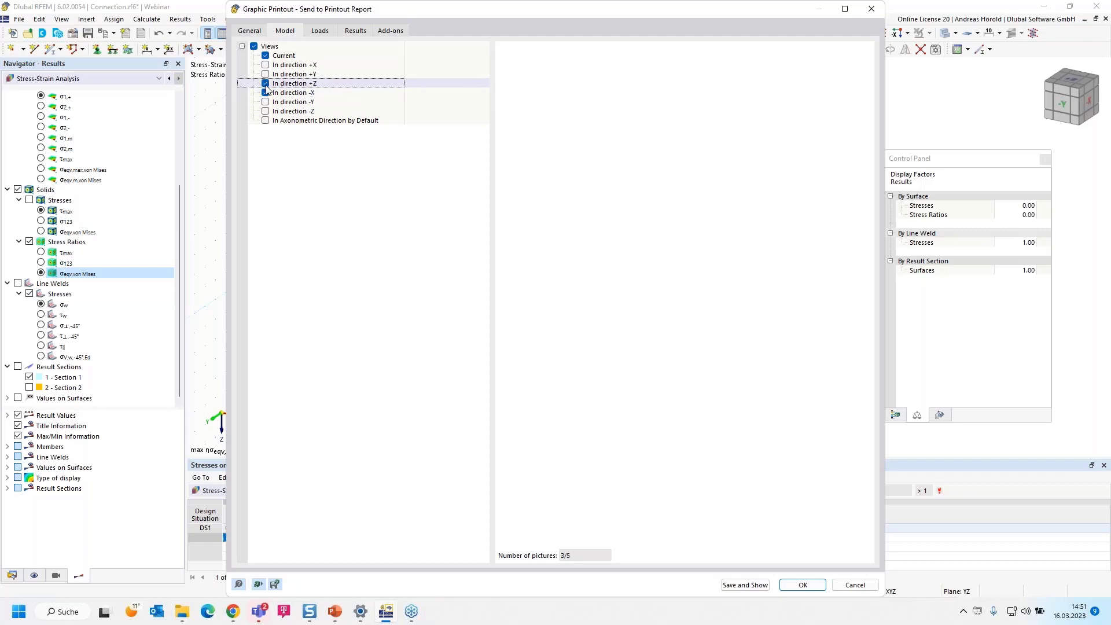
{"action": "left_click", "coordinate": [266, 104]}
{"action": "left_click", "coordinate": [266, 103]}
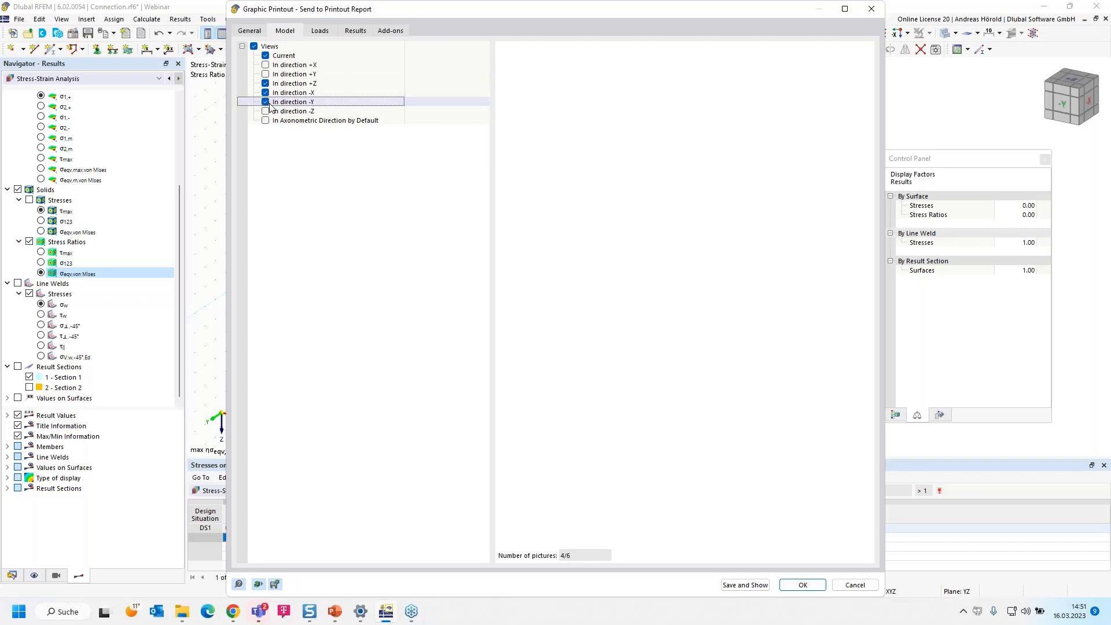
Step: Limit the load pictures to load case LC1 and exclude imperfections
{"action": "left_click", "coordinate": [319, 32]}
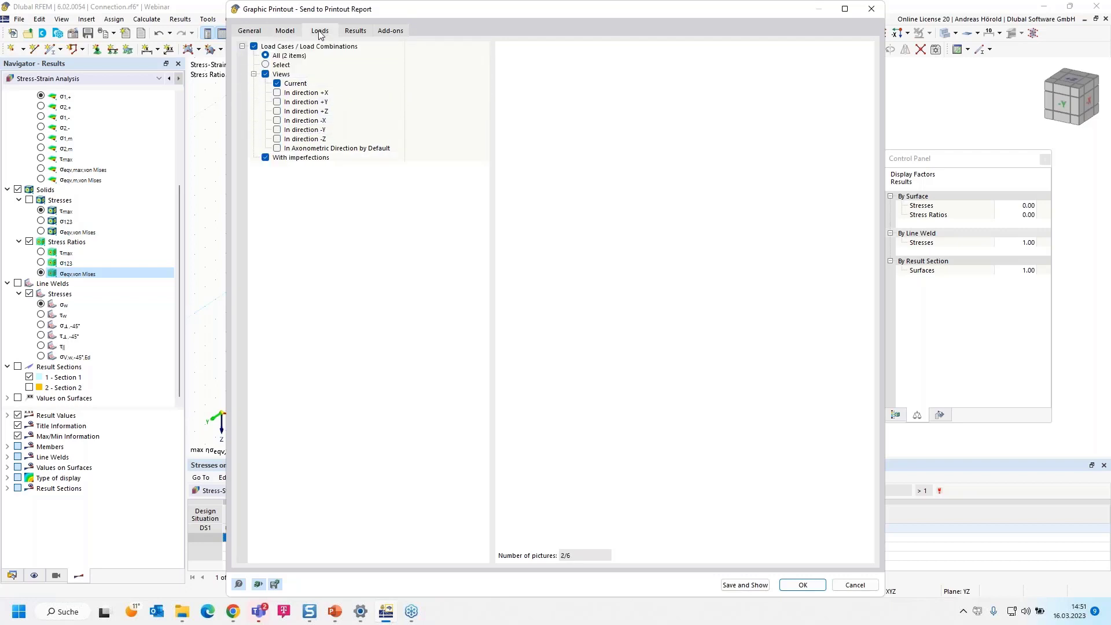
{"action": "left_click", "coordinate": [271, 65]}
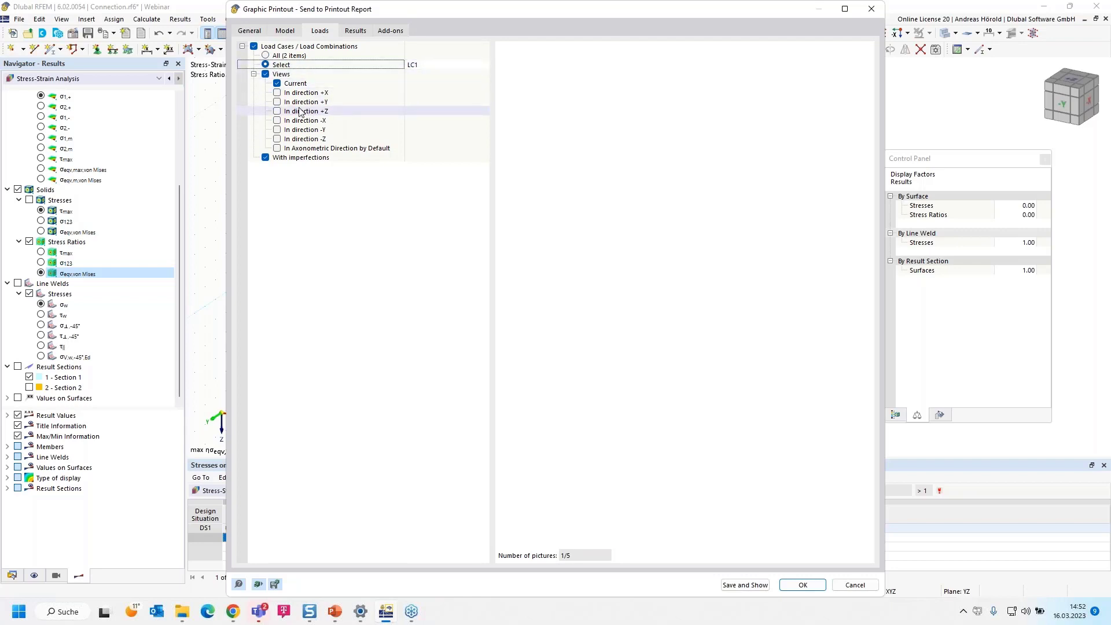
{"action": "left_click", "coordinate": [265, 158]}
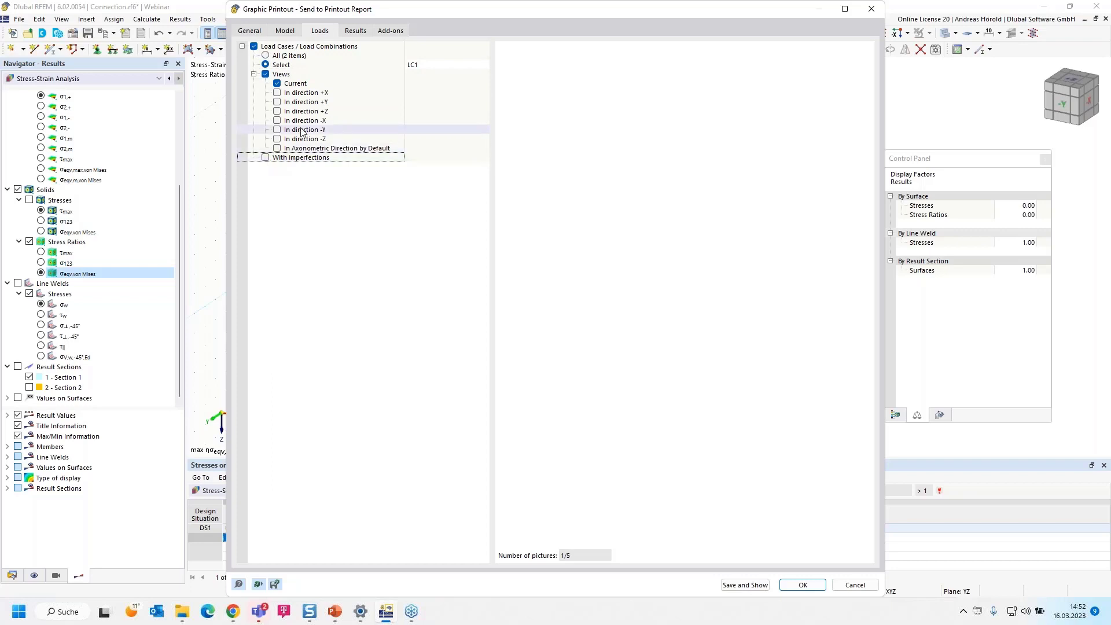
Step: Include Stress-Strain Analysis pictures and add the σ123 and von Mises equivalent stresses on solids
{"action": "left_click", "coordinate": [387, 30]}
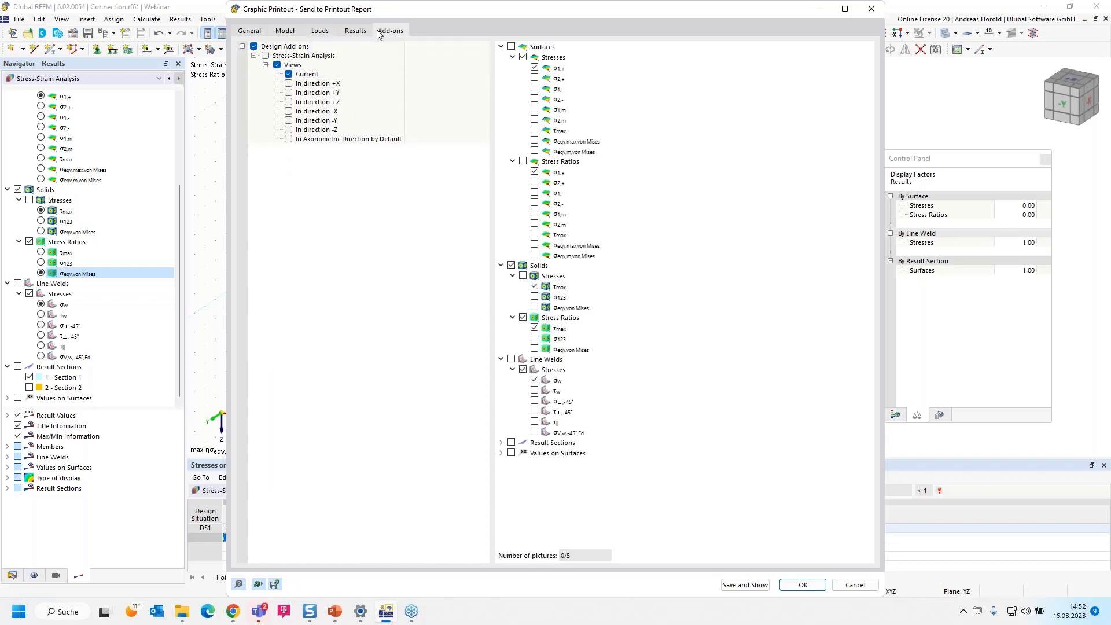
{"action": "left_click", "coordinate": [355, 32]}
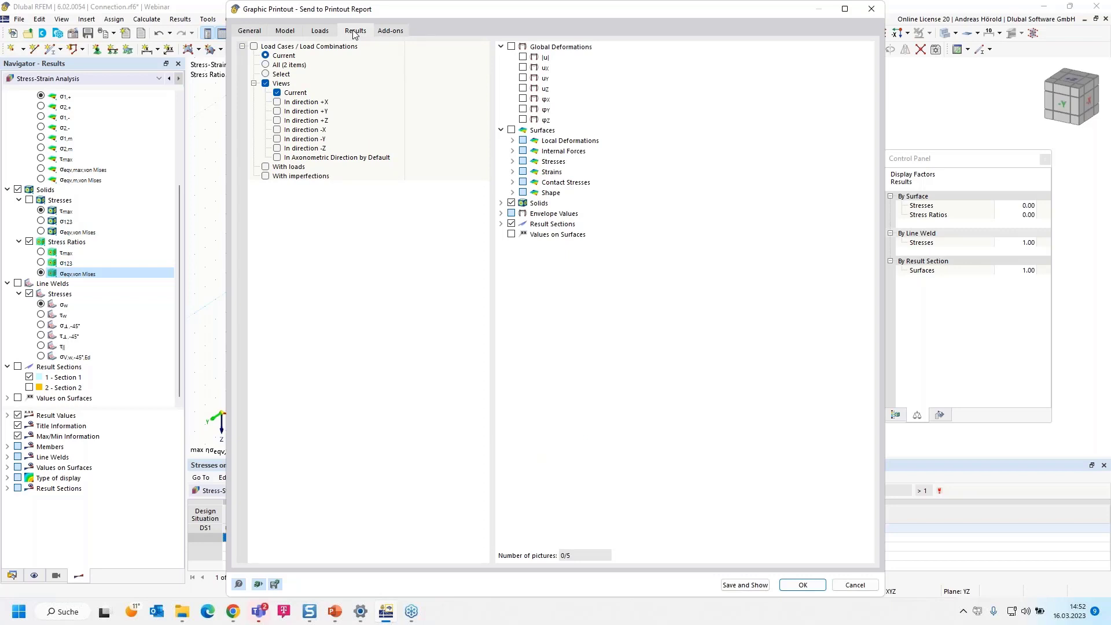
{"action": "left_click", "coordinate": [265, 84]}
{"action": "left_click", "coordinate": [391, 31]}
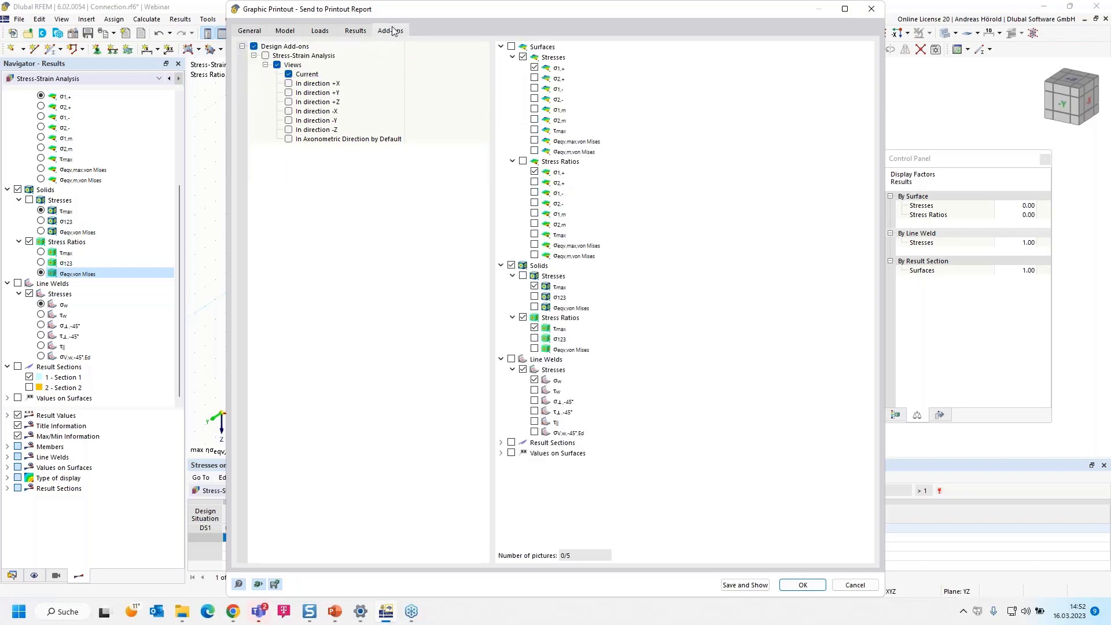
{"action": "left_click", "coordinate": [535, 297]}
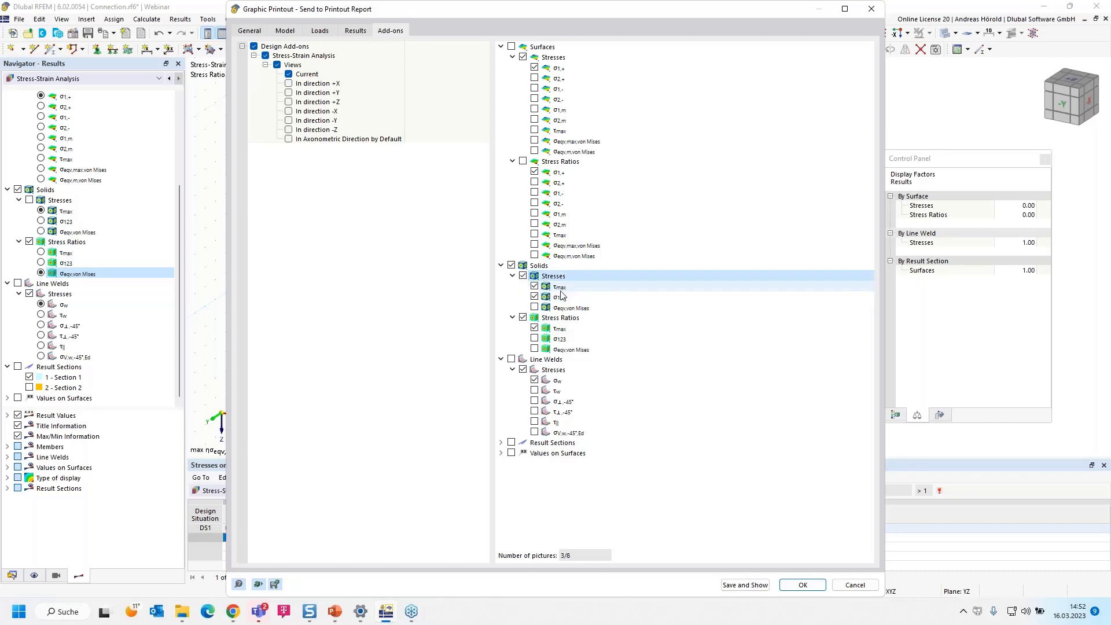
{"action": "left_click", "coordinate": [535, 308]}
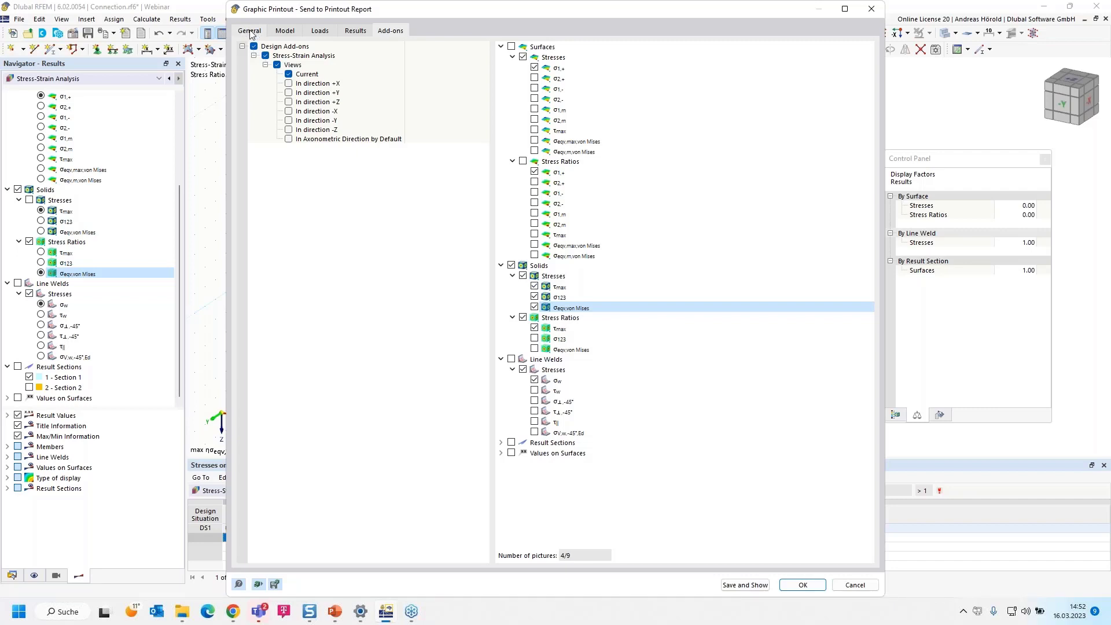
Step: Review the preview pages of the model, load, solid stress and stress ratio pictures
{"action": "scroll", "coordinate": [682, 277], "scroll_direction": "down", "scroll_amount": 5}
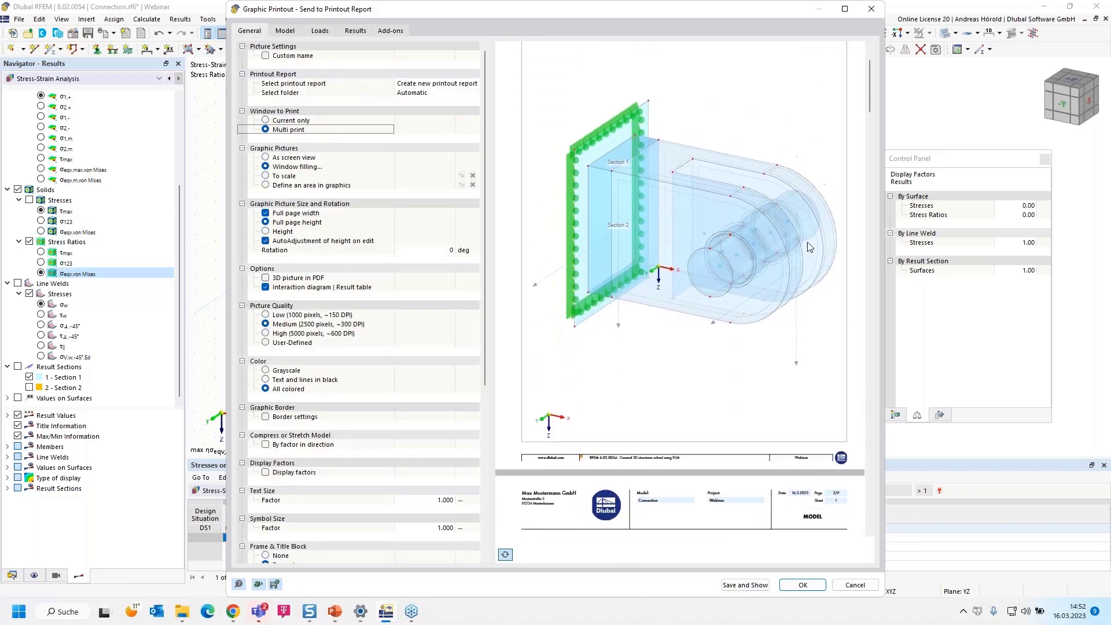
{"action": "scroll", "coordinate": [672, 202], "scroll_direction": "down", "scroll_amount": 4}
{"action": "scroll", "coordinate": [671, 201], "scroll_direction": "down", "scroll_amount": 10}
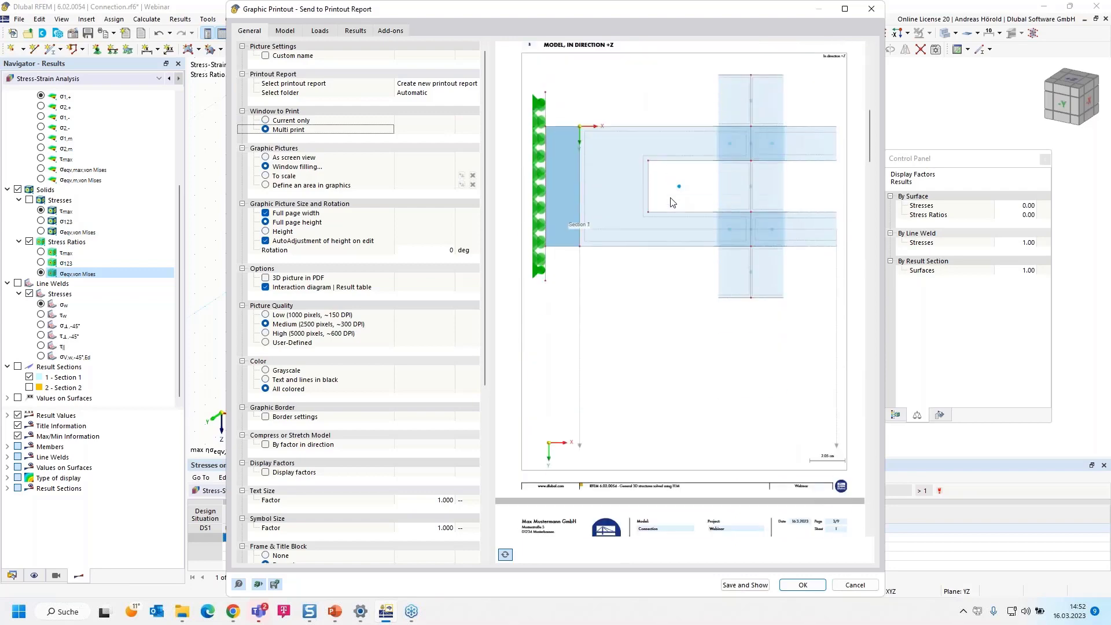
{"action": "scroll", "coordinate": [671, 205], "scroll_direction": "down", "scroll_amount": 20}
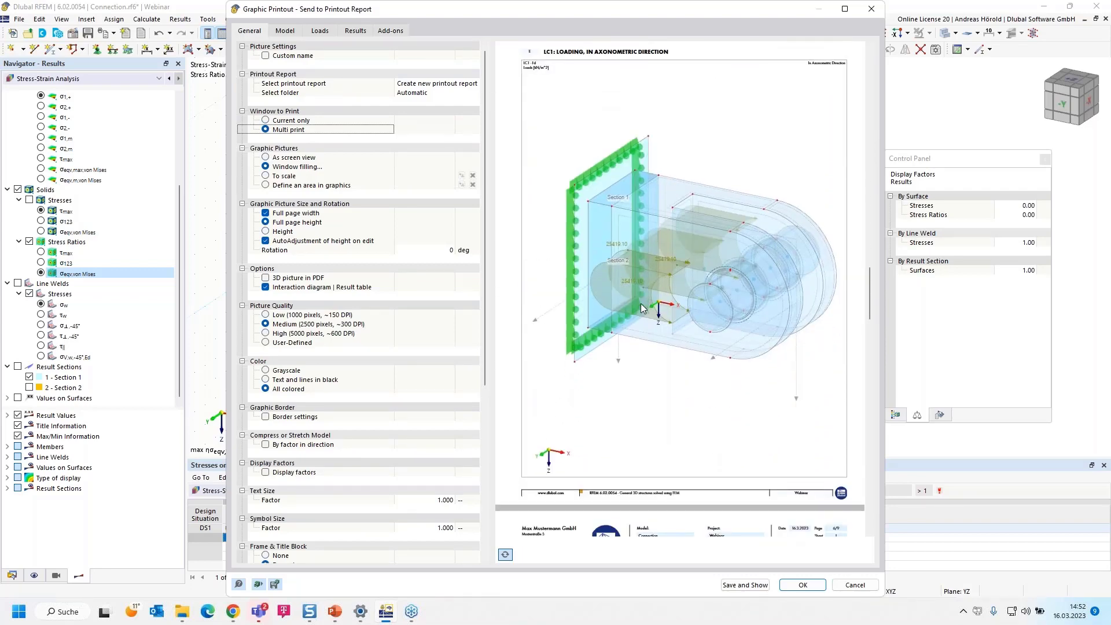
{"action": "scroll", "coordinate": [640, 307], "scroll_direction": "down", "scroll_amount": 12}
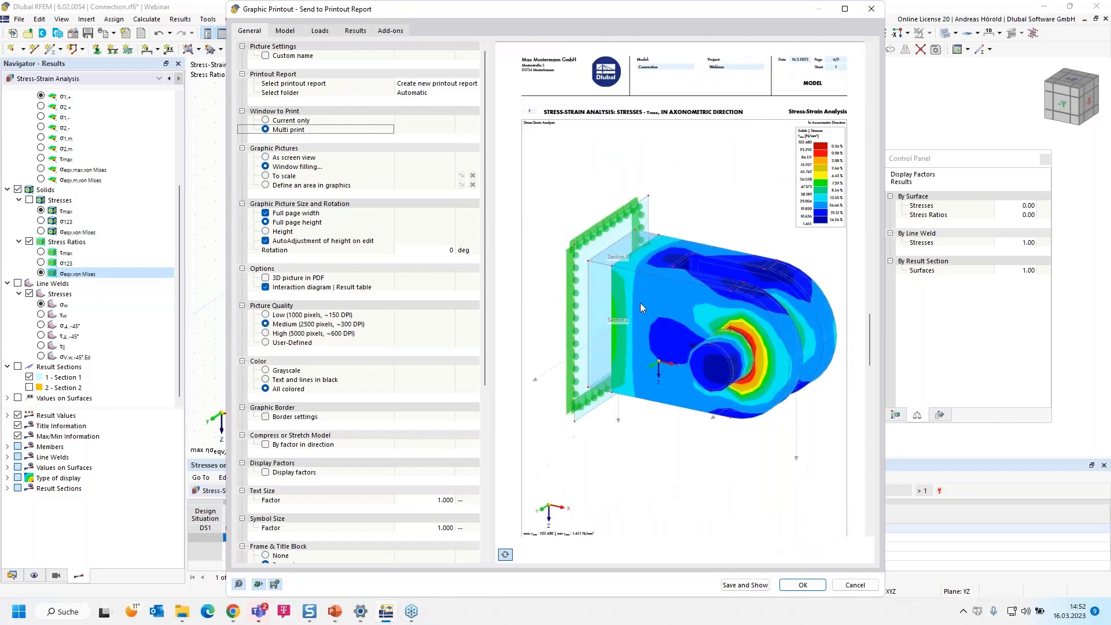
{"action": "scroll", "coordinate": [713, 243], "scroll_direction": "down", "scroll_amount": 8}
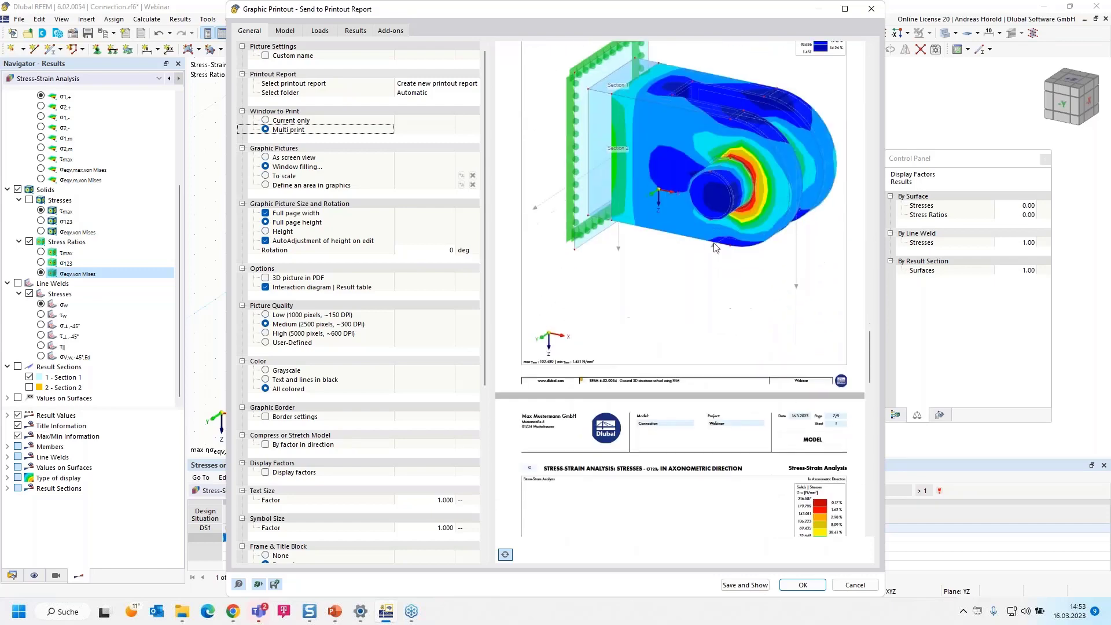
{"action": "scroll", "coordinate": [689, 316], "scroll_direction": "down", "scroll_amount": 10}
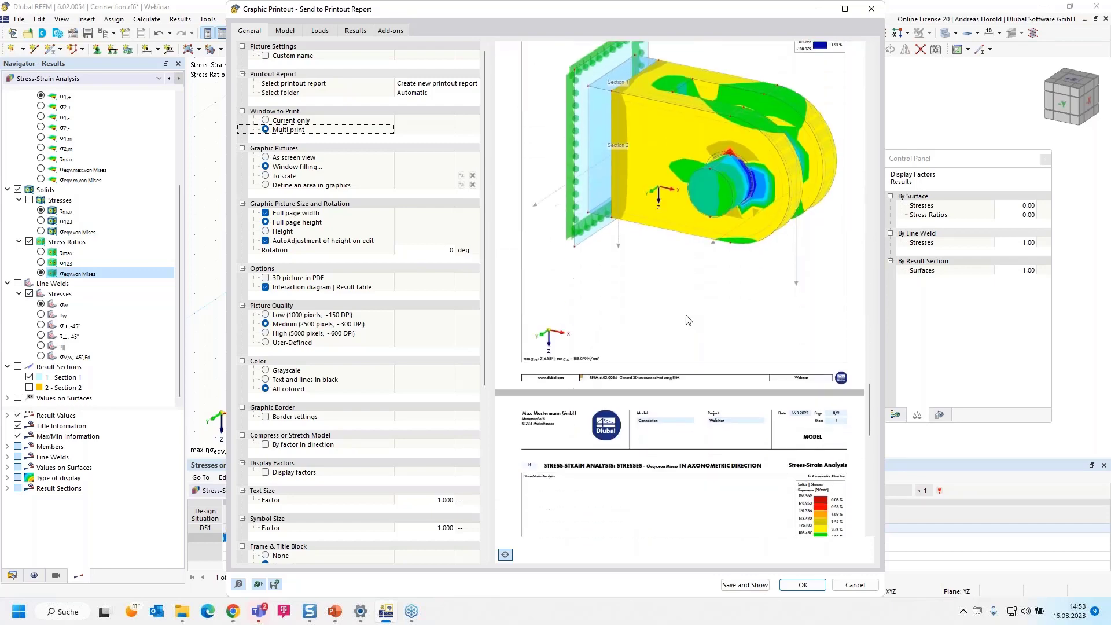
{"action": "scroll", "coordinate": [688, 320], "scroll_direction": "down", "scroll_amount": 10}
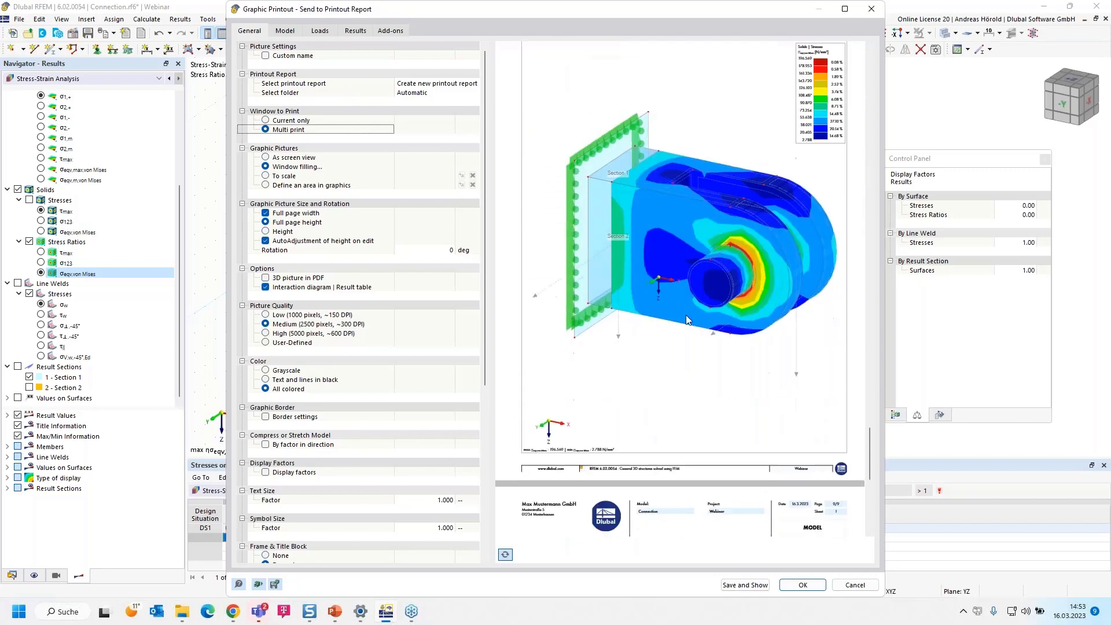
{"action": "scroll", "coordinate": [688, 320], "scroll_direction": "down", "scroll_amount": 5}
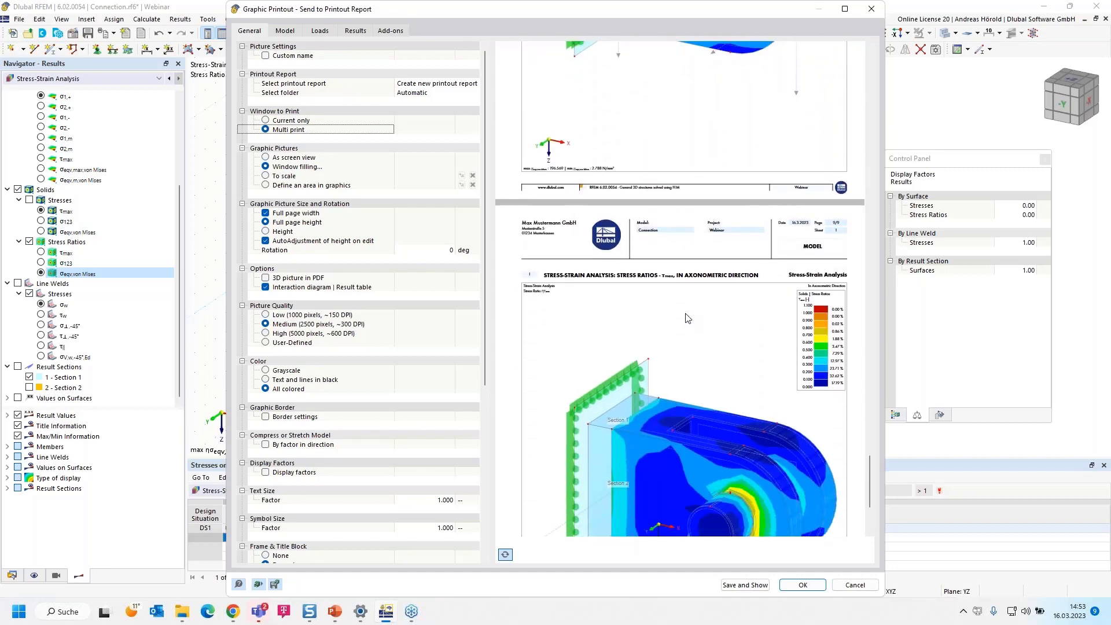
Step: Save the pictures, show the new printout report's settings, and include Line Welded Joints among its report items
{"action": "left_click", "coordinate": [734, 585]}
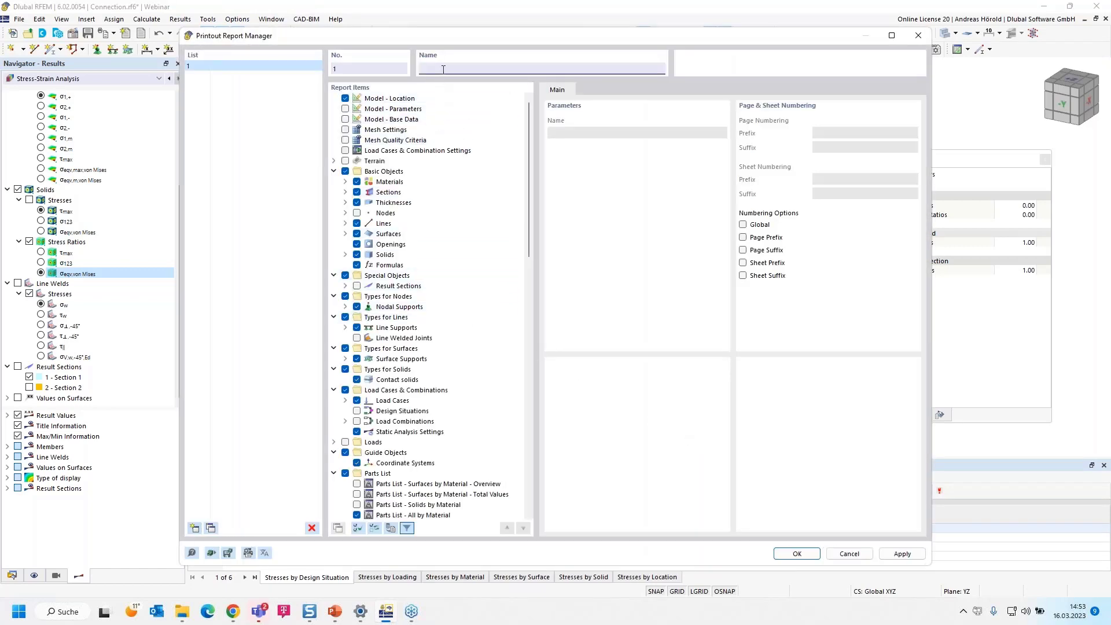
{"action": "scroll", "coordinate": [412, 246], "scroll_direction": "down", "scroll_amount": 7}
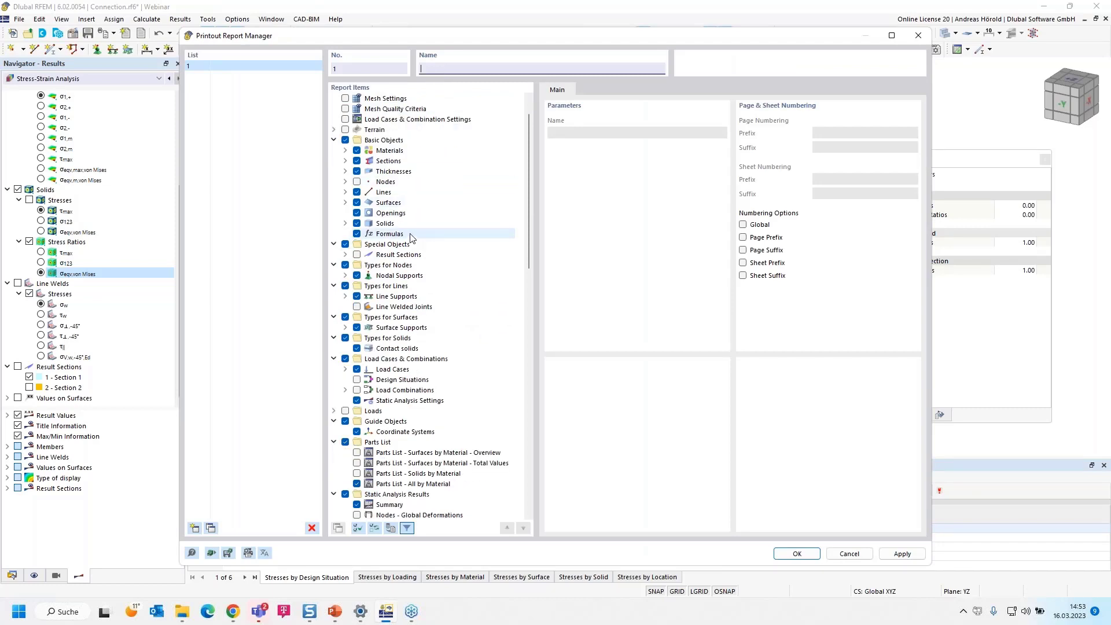
{"action": "scroll", "coordinate": [411, 246], "scroll_direction": "down", "scroll_amount": 3}
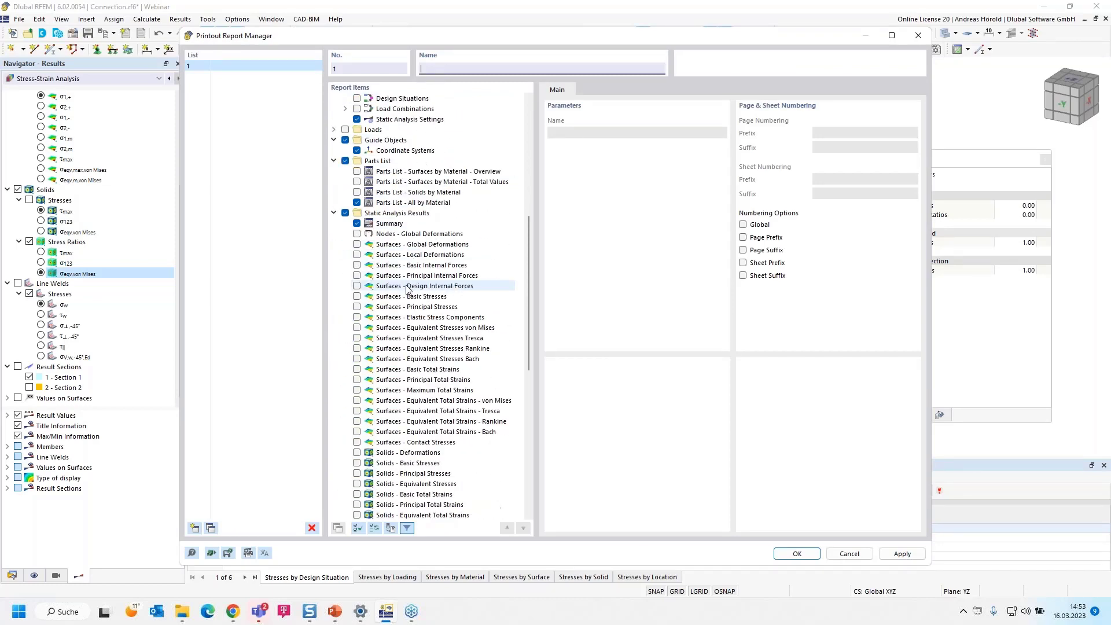
{"action": "scroll", "coordinate": [408, 278], "scroll_direction": "up", "scroll_amount": 10}
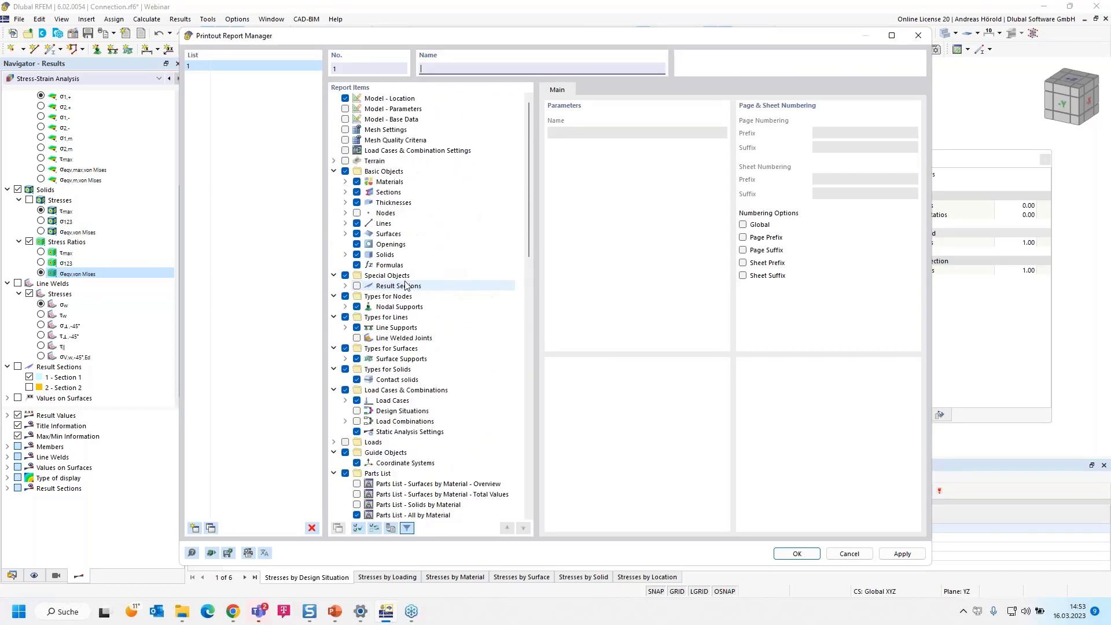
{"action": "left_click", "coordinate": [357, 339]}
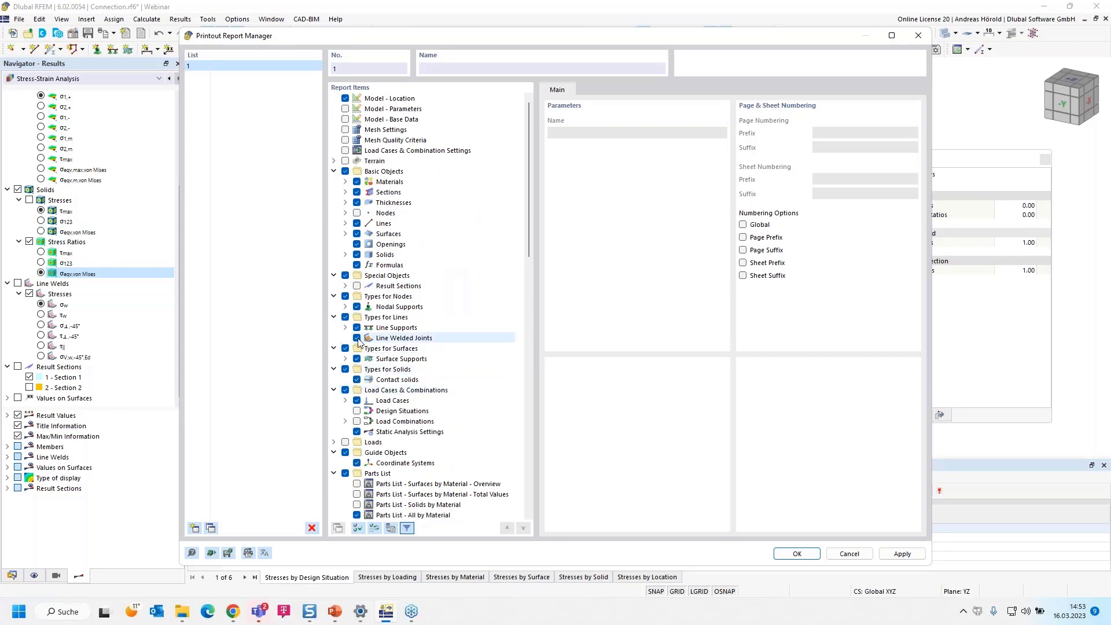
Step: Exclude the surface stress tables from the stress analysis results and list the solid stresses by solid instead of by material
{"action": "scroll", "coordinate": [384, 350], "scroll_direction": "down", "scroll_amount": 7}
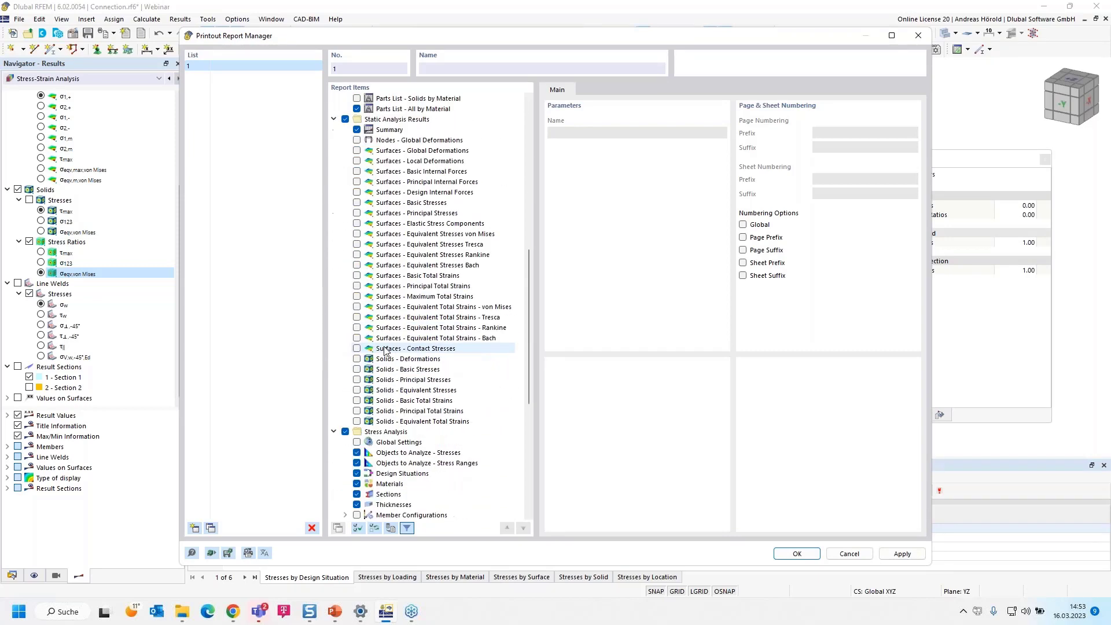
{"action": "scroll", "coordinate": [385, 350], "scroll_direction": "down", "scroll_amount": 8}
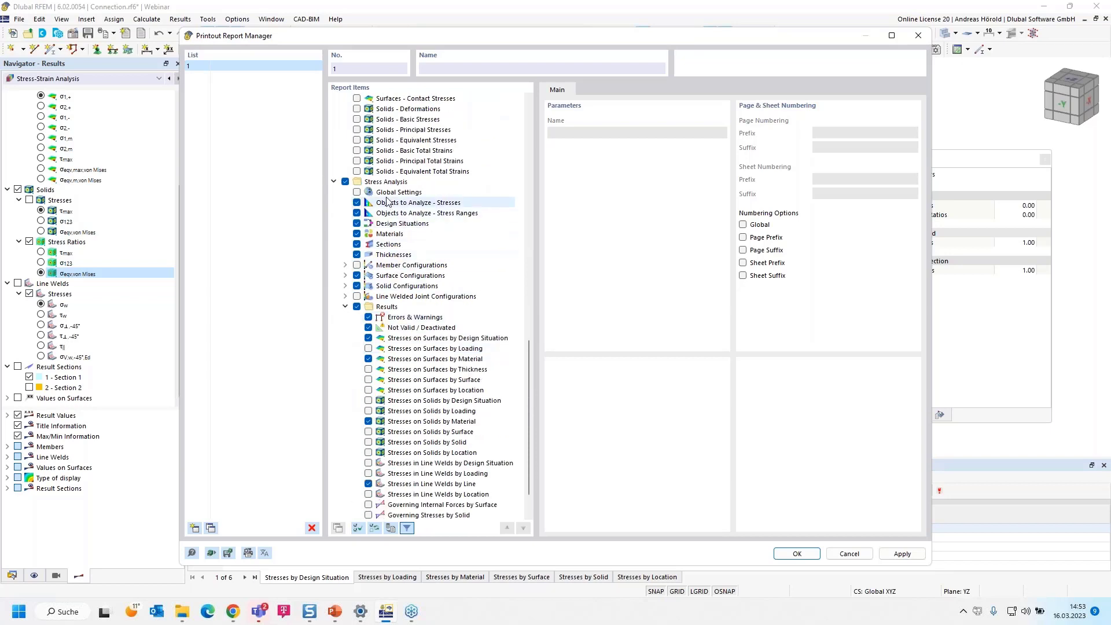
{"action": "scroll", "coordinate": [382, 324], "scroll_direction": "down", "scroll_amount": 2}
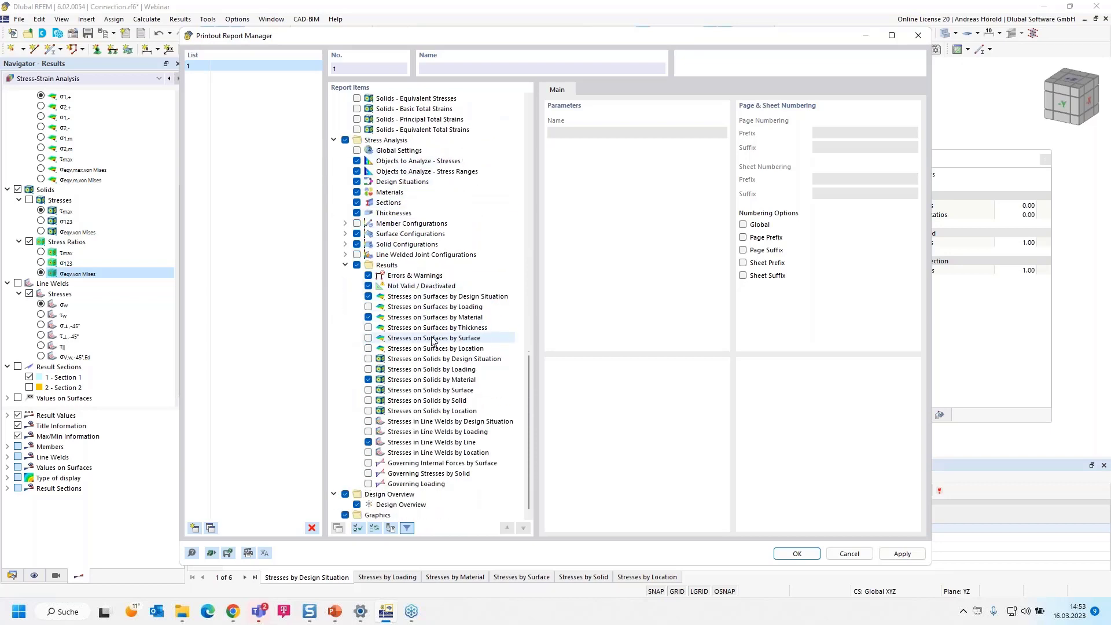
{"action": "left_click", "coordinate": [368, 296]}
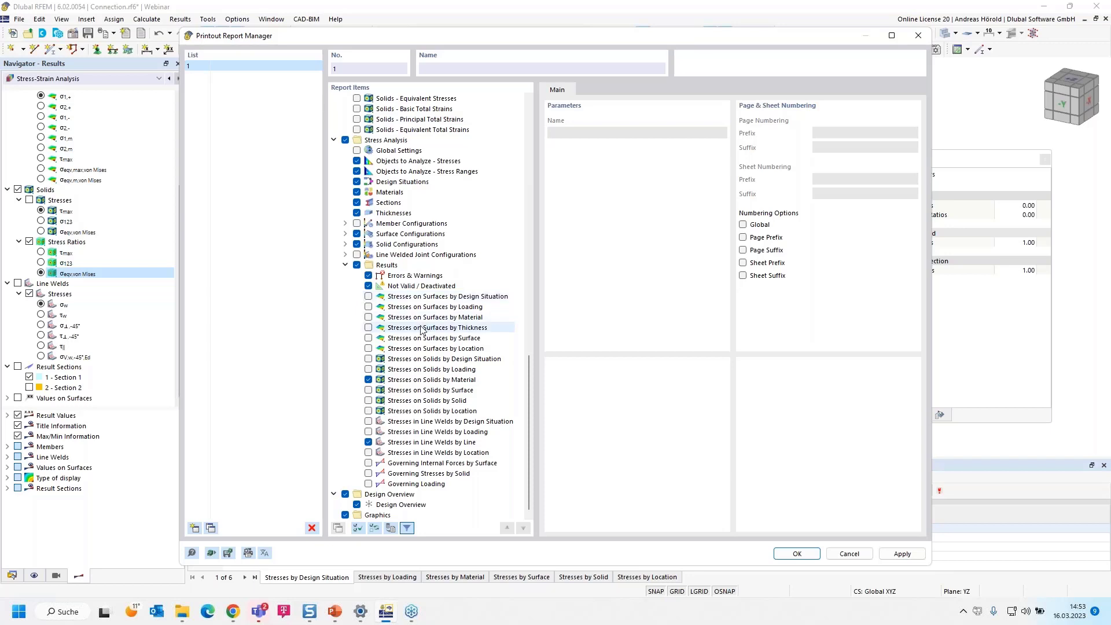
{"action": "left_click", "coordinate": [368, 400]}
{"action": "left_click", "coordinate": [368, 379]}
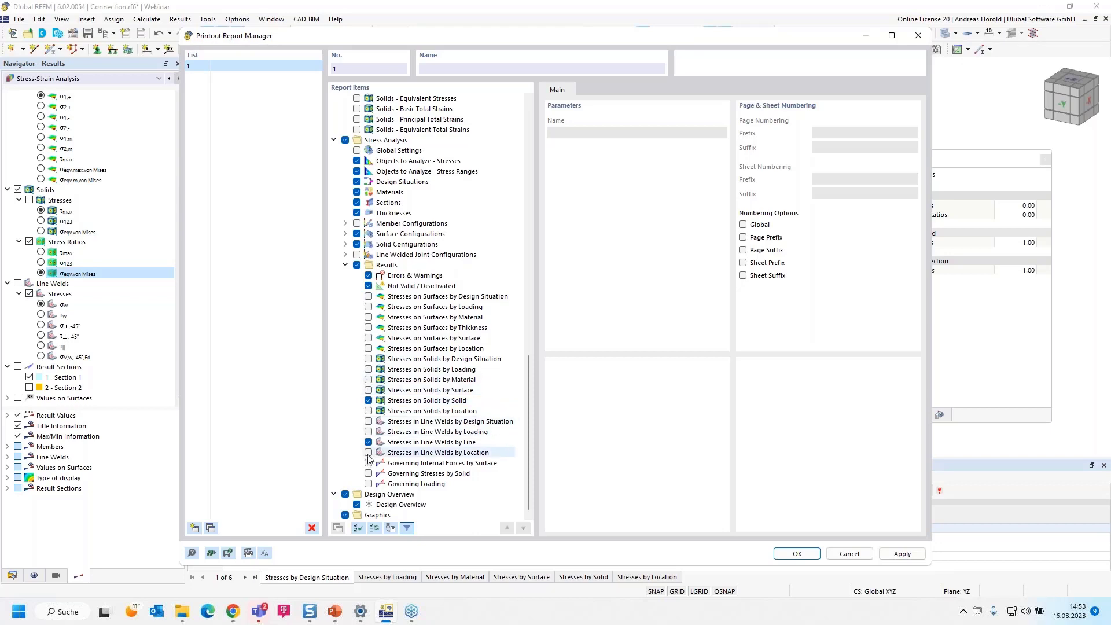
Step: Create the printout report with the chosen items and review its model pictures in axonometric, +Z, -X and -Y directions
{"action": "left_click", "coordinate": [796, 554]}
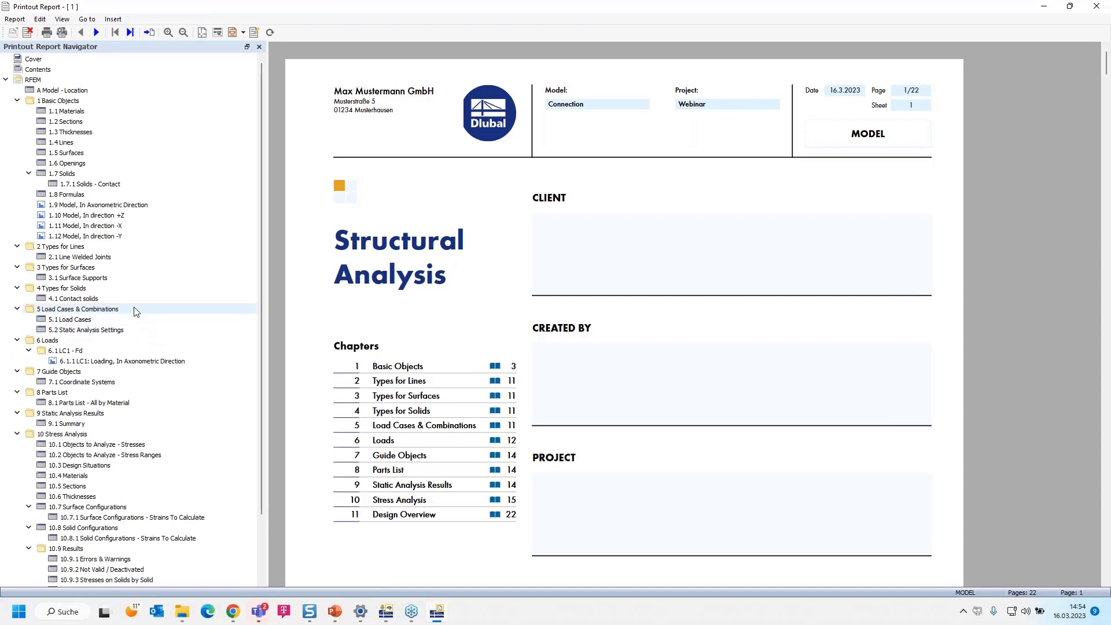
{"action": "left_click", "coordinate": [84, 205]}
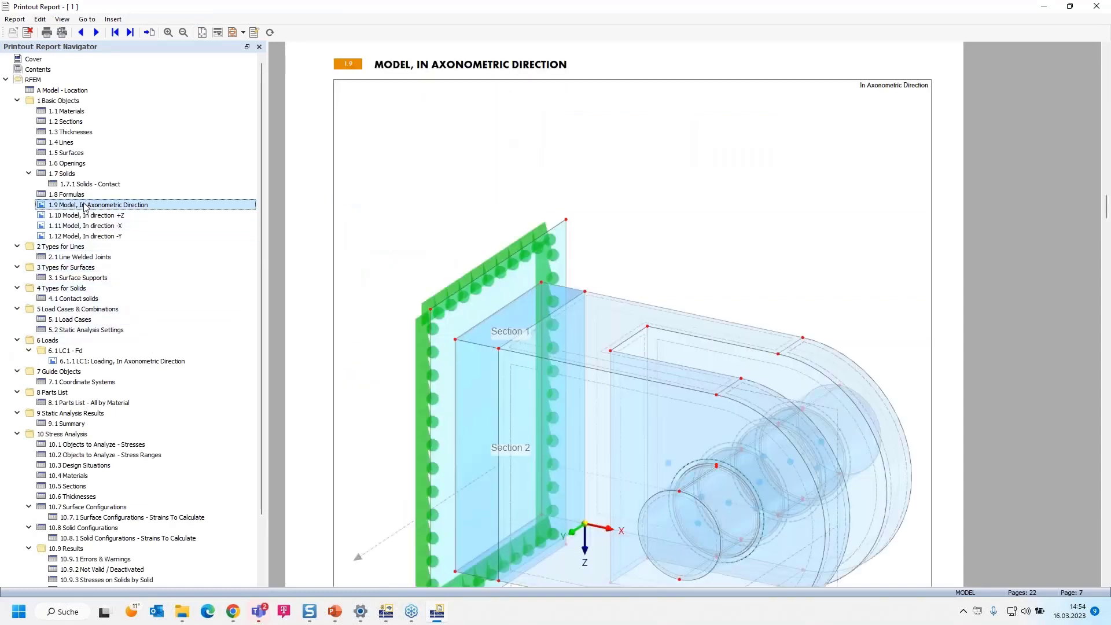
{"action": "scroll", "coordinate": [519, 332], "scroll_direction": "down", "scroll_amount": 2, "text": "ctrl"}
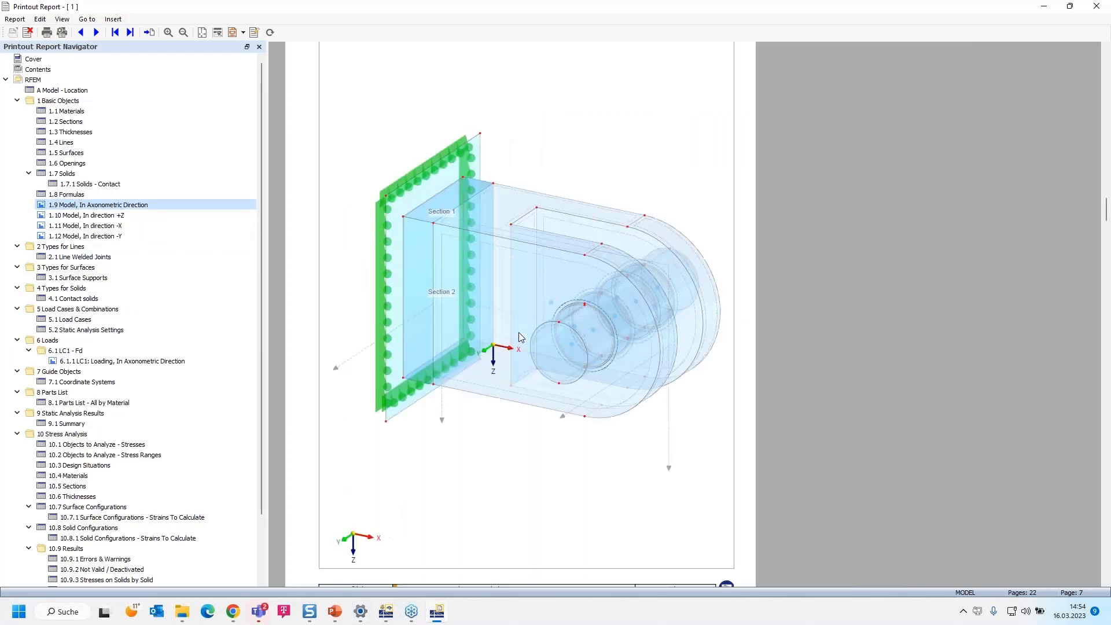
{"action": "left_click", "coordinate": [102, 216]}
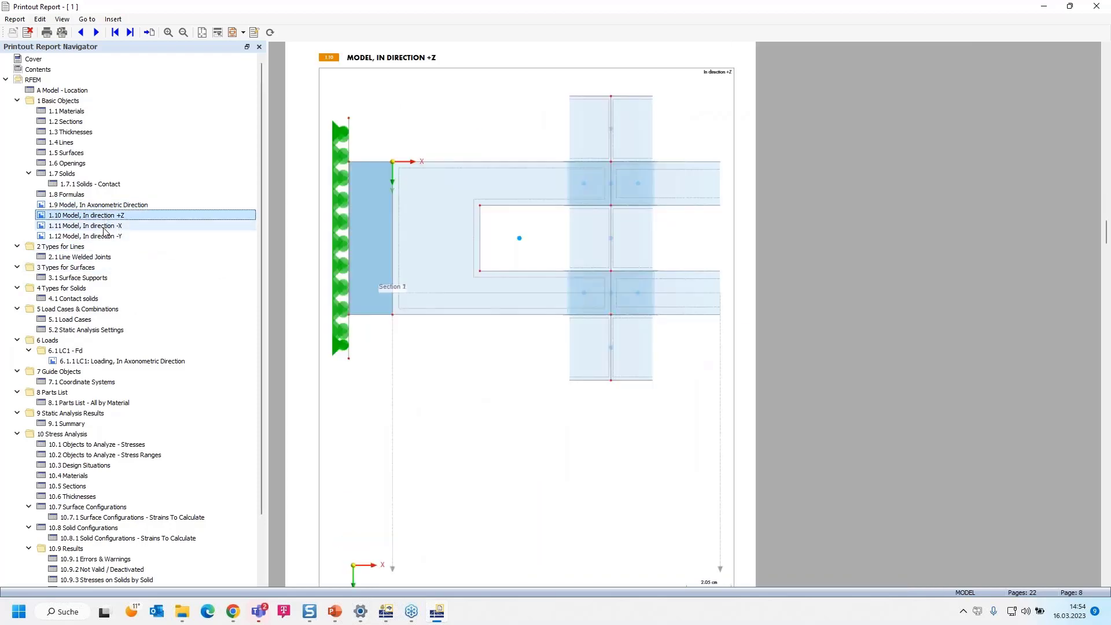
{"action": "left_click", "coordinate": [104, 226]}
{"action": "left_click", "coordinate": [108, 237]}
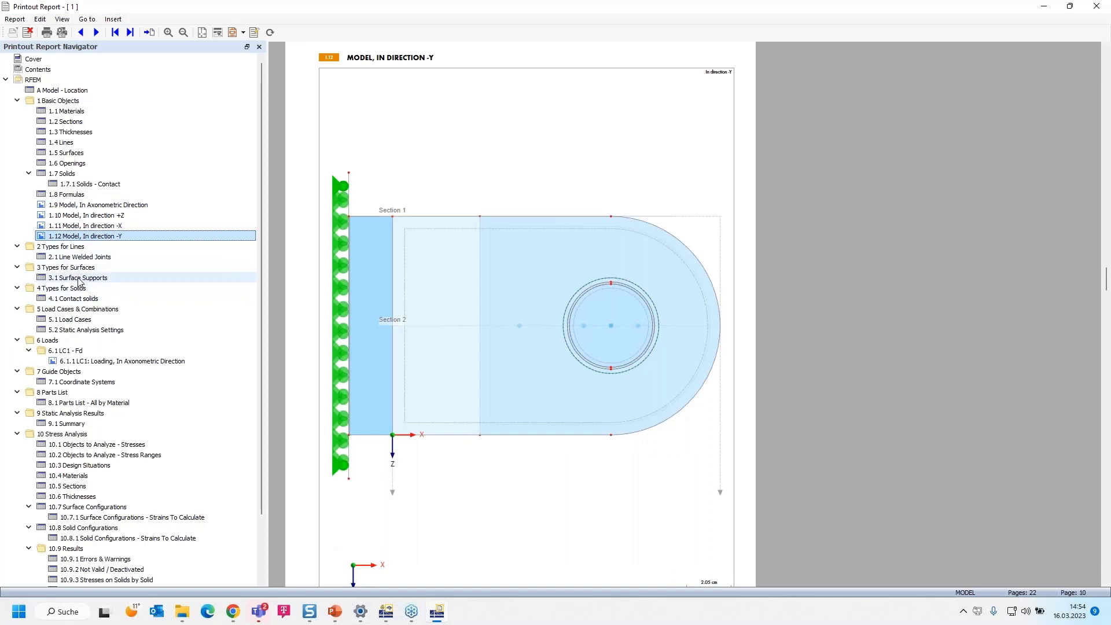
Step: Examine the report's tables of line welded joints, surface supports, contact solids, load cases and static analysis settings
{"action": "left_click", "coordinate": [86, 257]}
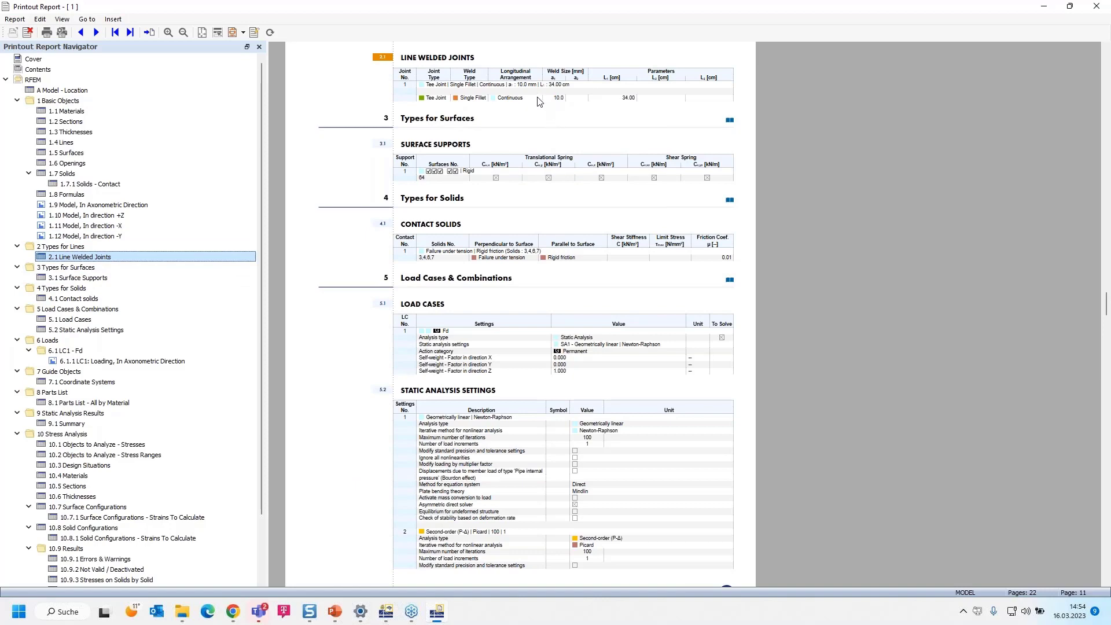
{"action": "scroll", "coordinate": [538, 101], "scroll_direction": "up", "scroll_amount": 3, "text": "ctrl"}
{"action": "scroll", "coordinate": [712, 221], "scroll_direction": "down", "scroll_amount": 2, "text": "ctrl"}
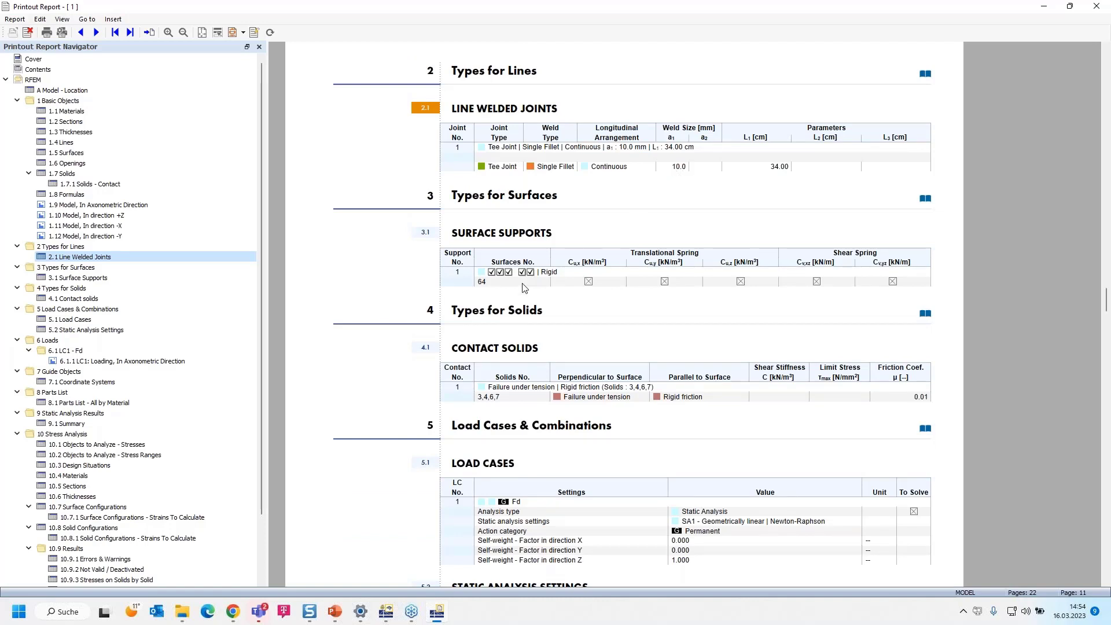
{"action": "scroll", "coordinate": [512, 286], "scroll_direction": "down", "scroll_amount": 1}
{"action": "scroll", "coordinate": [550, 249], "scroll_direction": "down", "scroll_amount": 3}
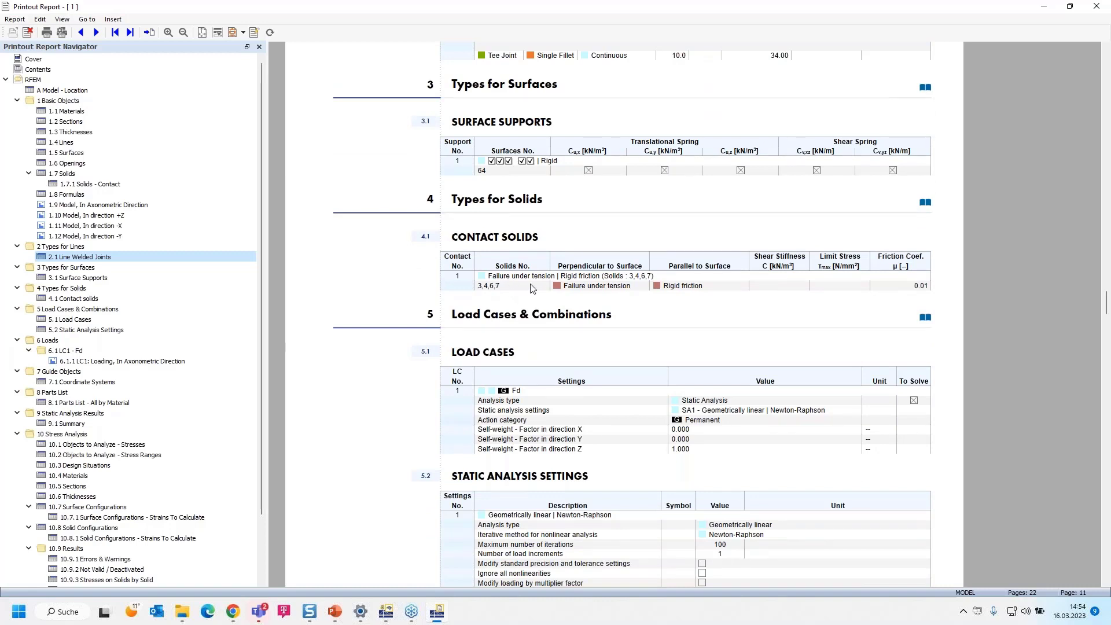
{"action": "scroll", "coordinate": [533, 288], "scroll_direction": "down", "scroll_amount": 3}
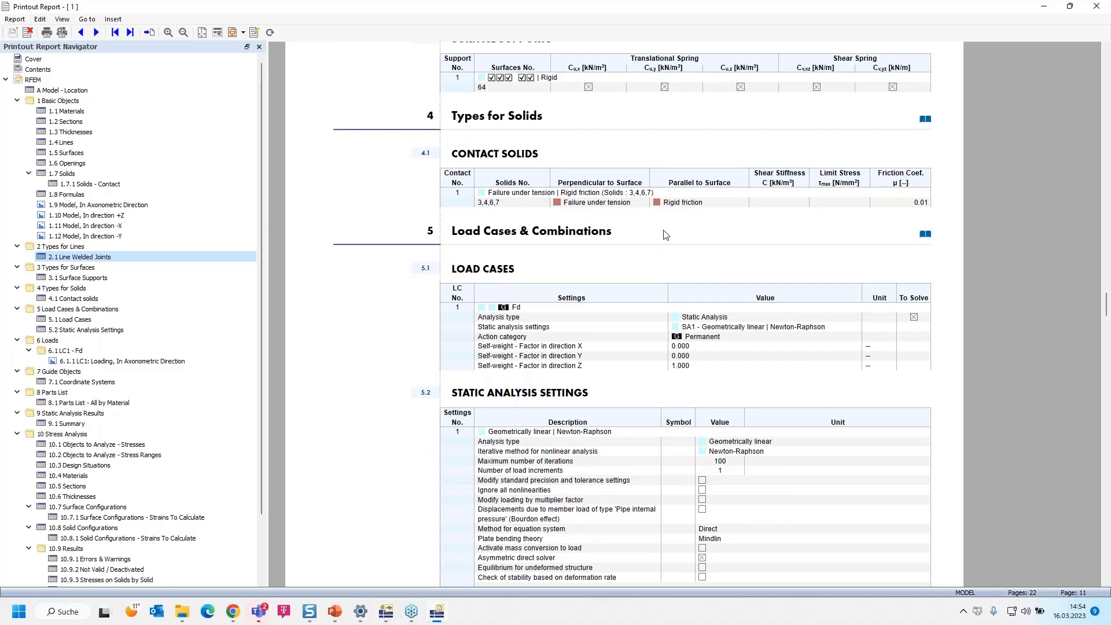
{"action": "scroll", "coordinate": [601, 249], "scroll_direction": "down", "scroll_amount": 15}
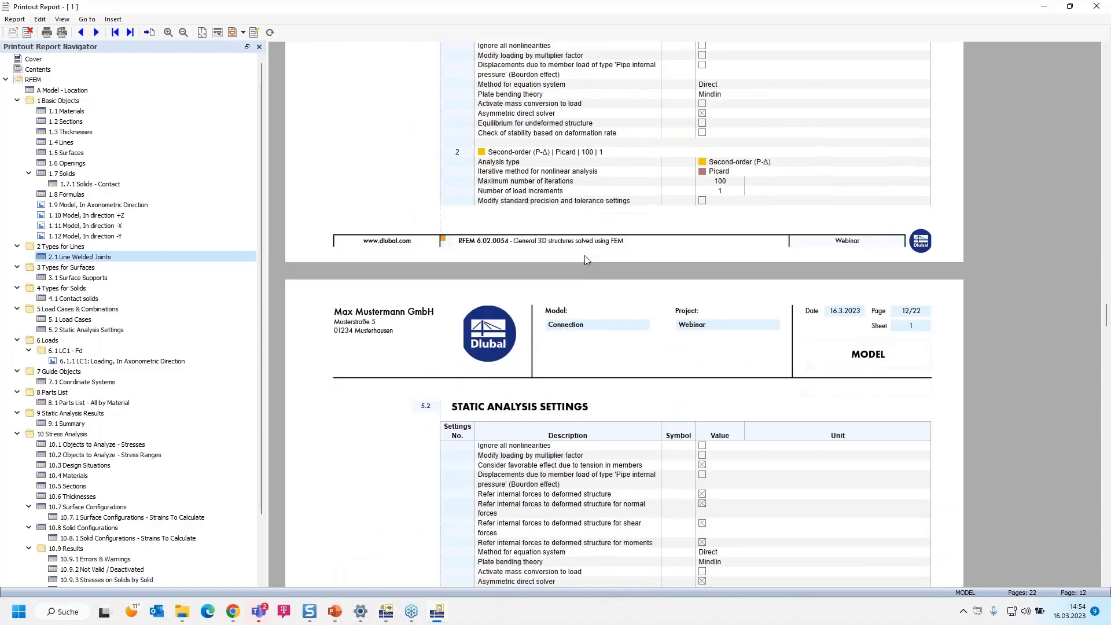
{"action": "scroll", "coordinate": [584, 256], "scroll_direction": "down", "scroll_amount": 2}
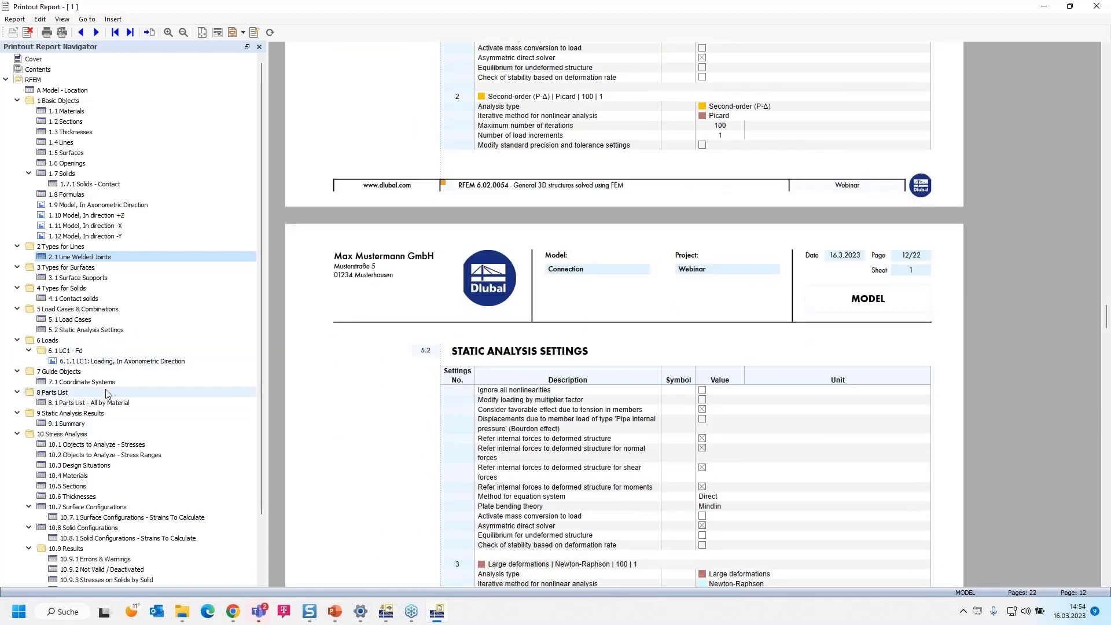
Step: View the full LC1 loading picture in axonometric direction in the report
{"action": "left_click", "coordinate": [119, 362]}
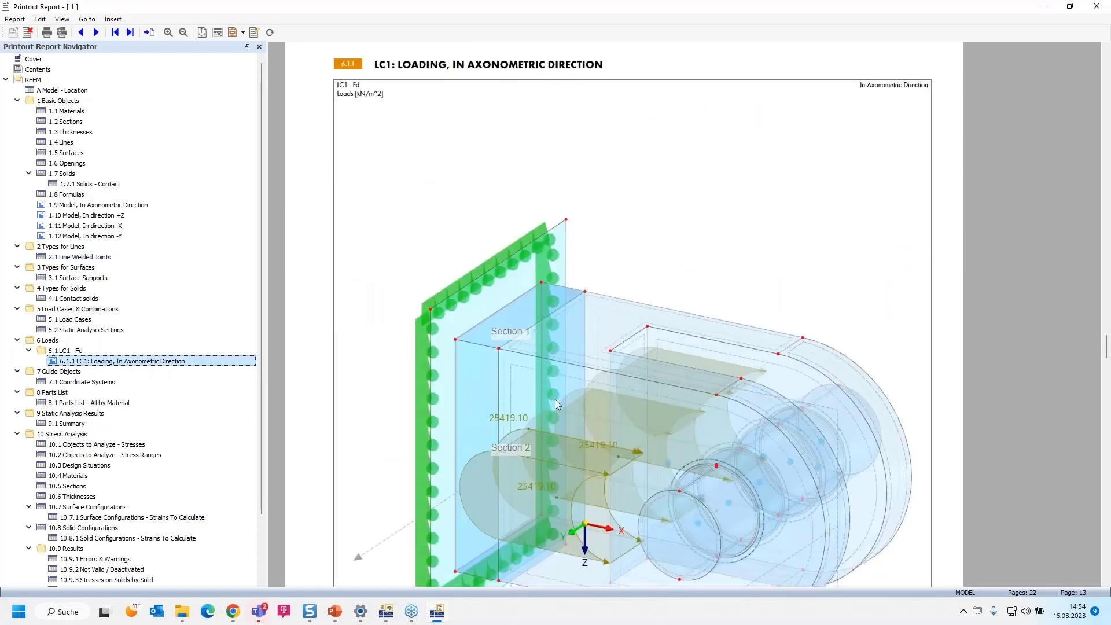
{"action": "scroll", "coordinate": [556, 402], "scroll_direction": "down", "scroll_amount": 3, "text": "ctrl"}
{"action": "scroll", "coordinate": [556, 403], "scroll_direction": "up", "scroll_amount": 3, "text": "ctrl"}
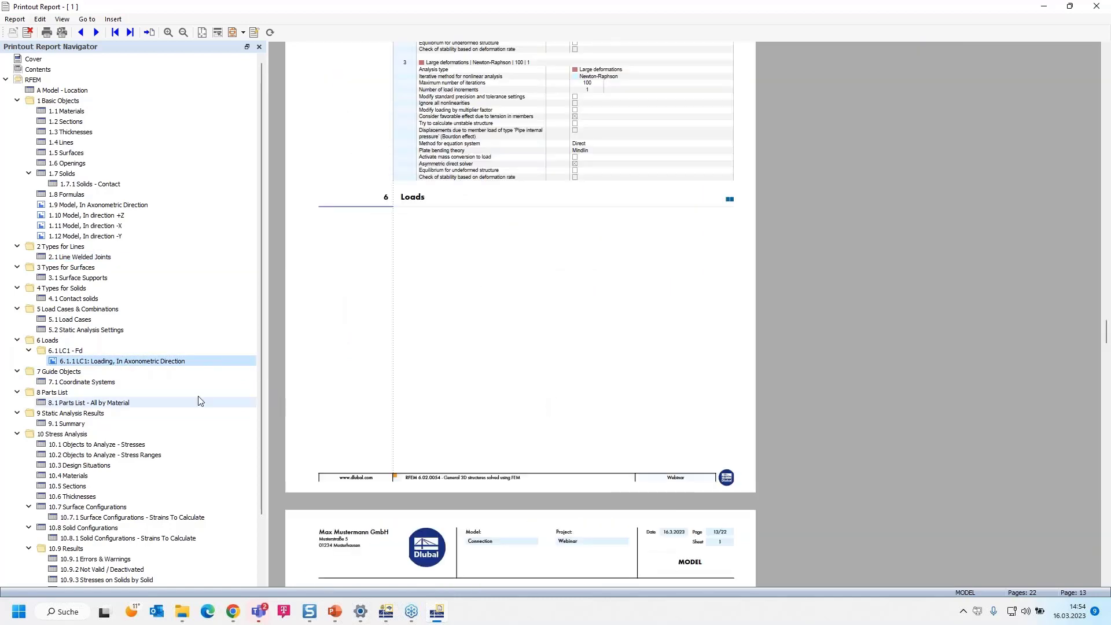
{"action": "left_click", "coordinate": [109, 362]}
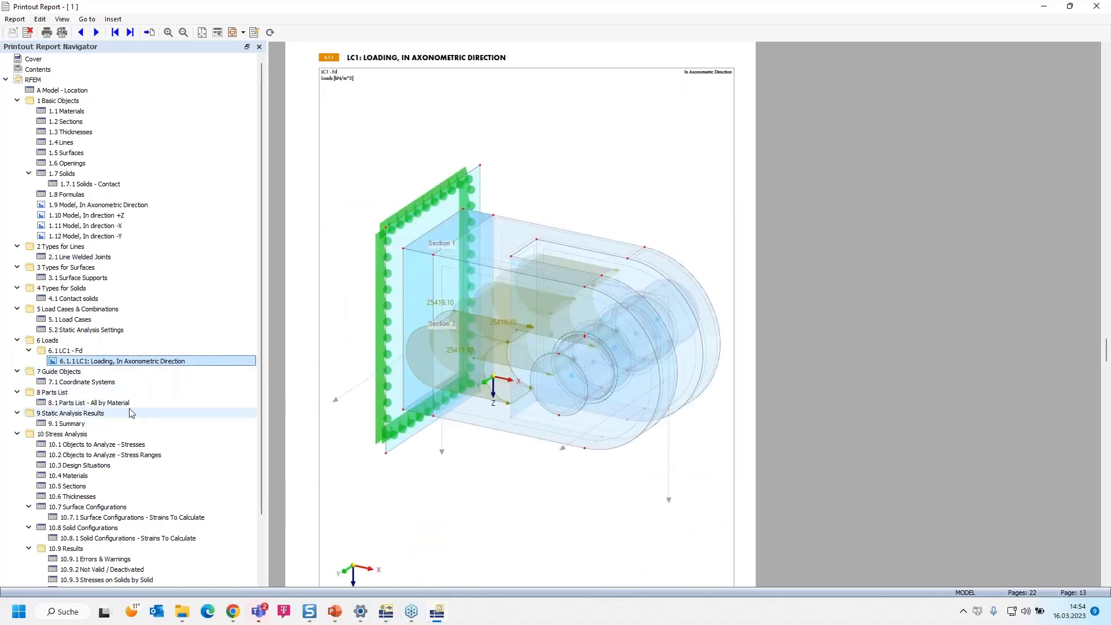
Step: Examine the report's tables of stresses on solids by solid and stresses in line welds by line
{"action": "scroll", "coordinate": [139, 440], "scroll_direction": "down", "scroll_amount": 2}
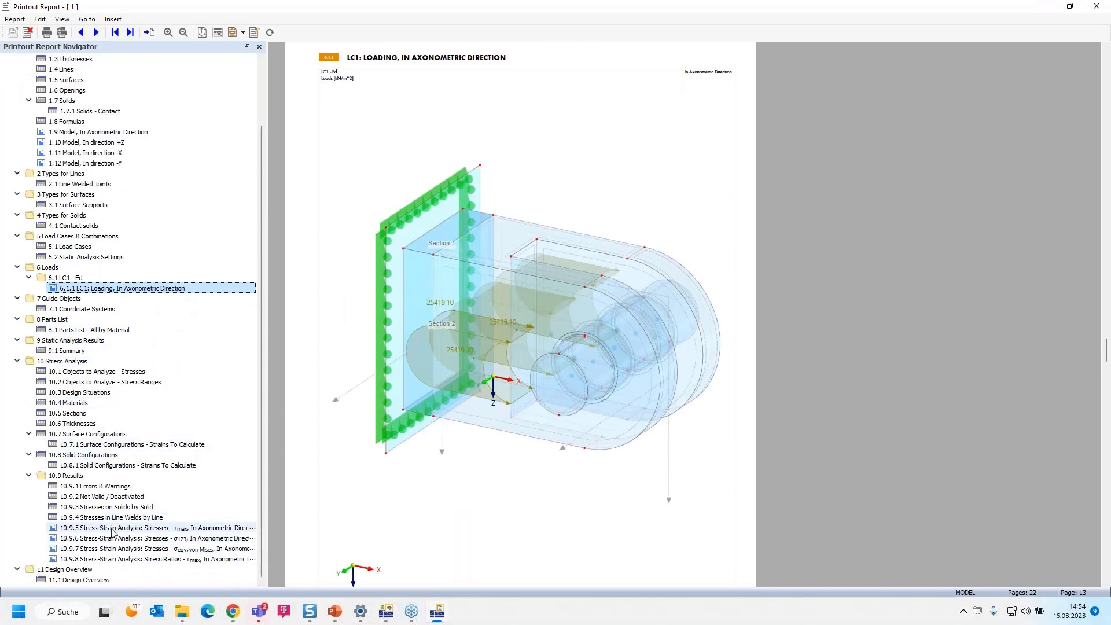
{"action": "left_click", "coordinate": [118, 508]}
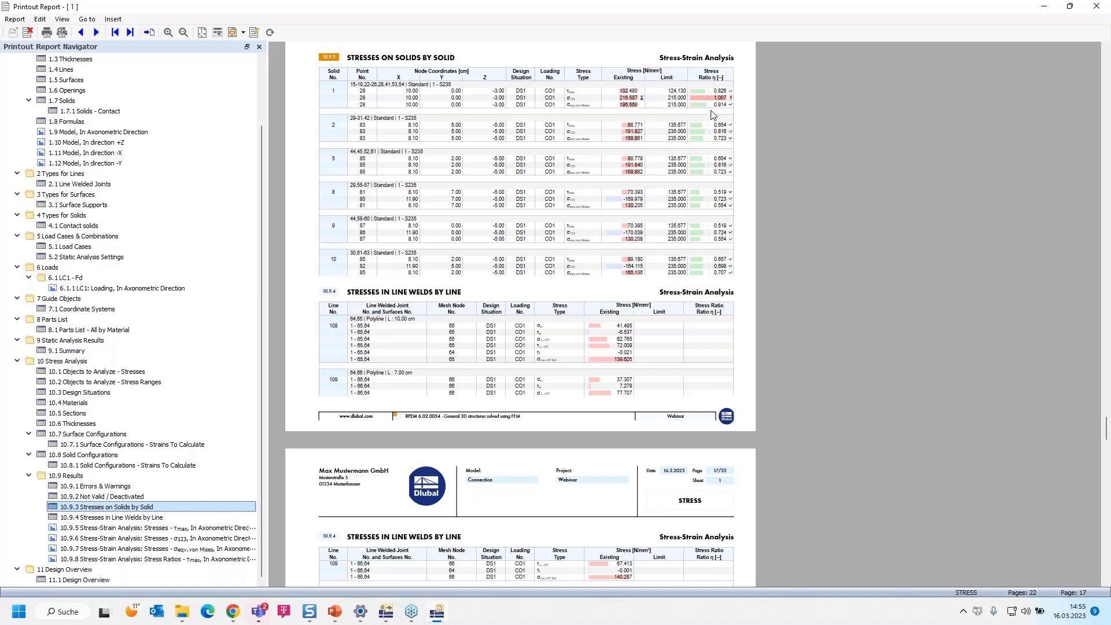
{"action": "scroll", "coordinate": [720, 124], "scroll_direction": "up", "scroll_amount": 1}
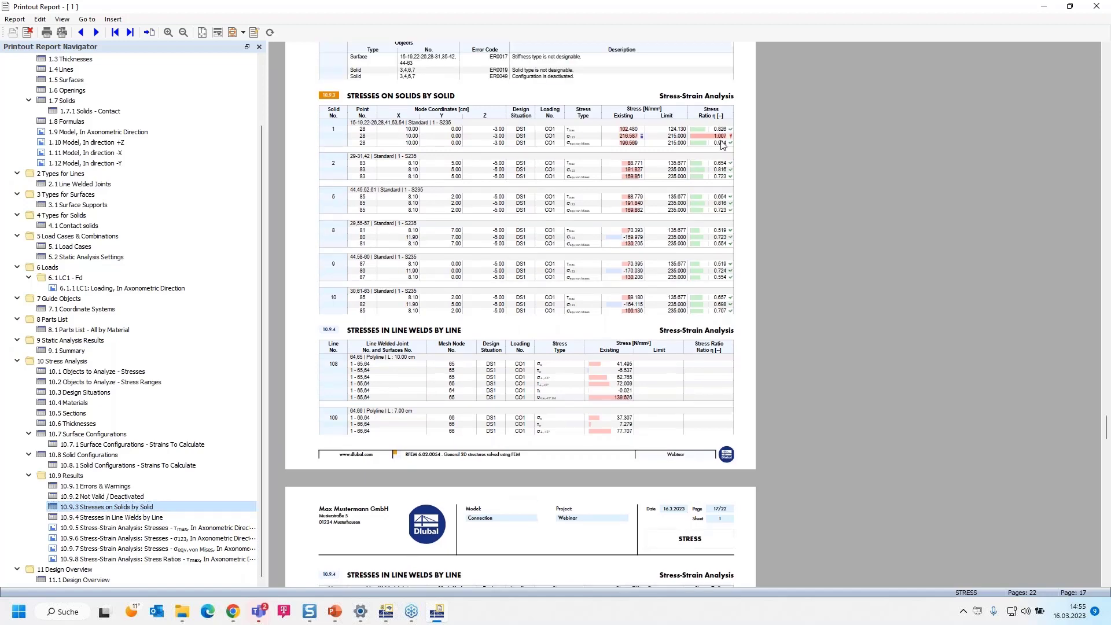
{"action": "scroll", "coordinate": [723, 146], "scroll_direction": "up", "scroll_amount": 1}
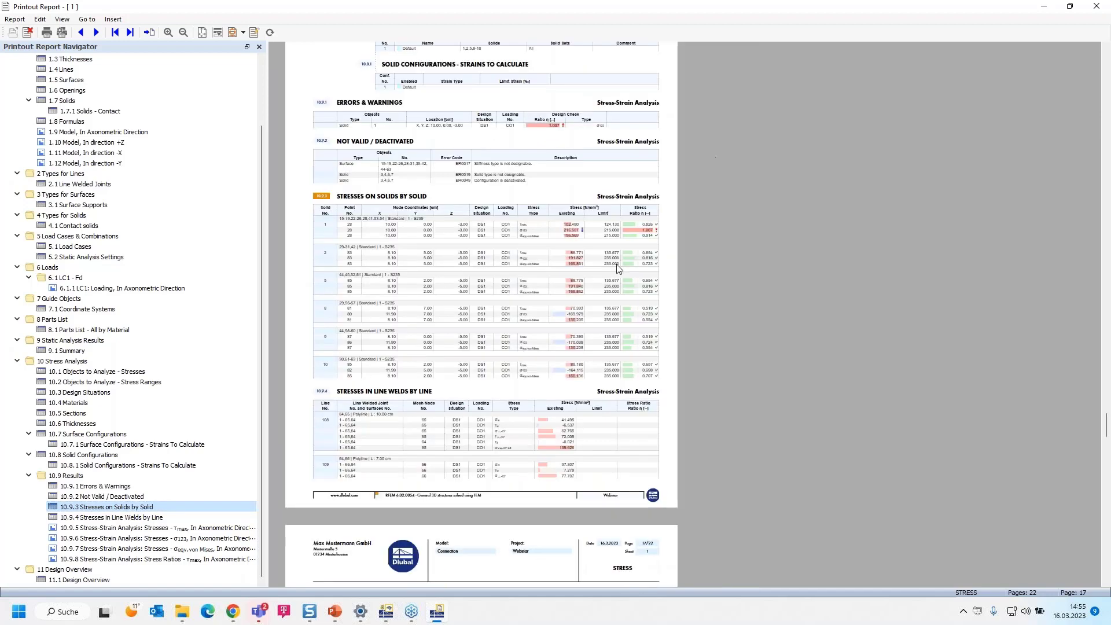
{"action": "scroll", "coordinate": [641, 225], "scroll_direction": "up", "scroll_amount": 1, "text": "ctrl"}
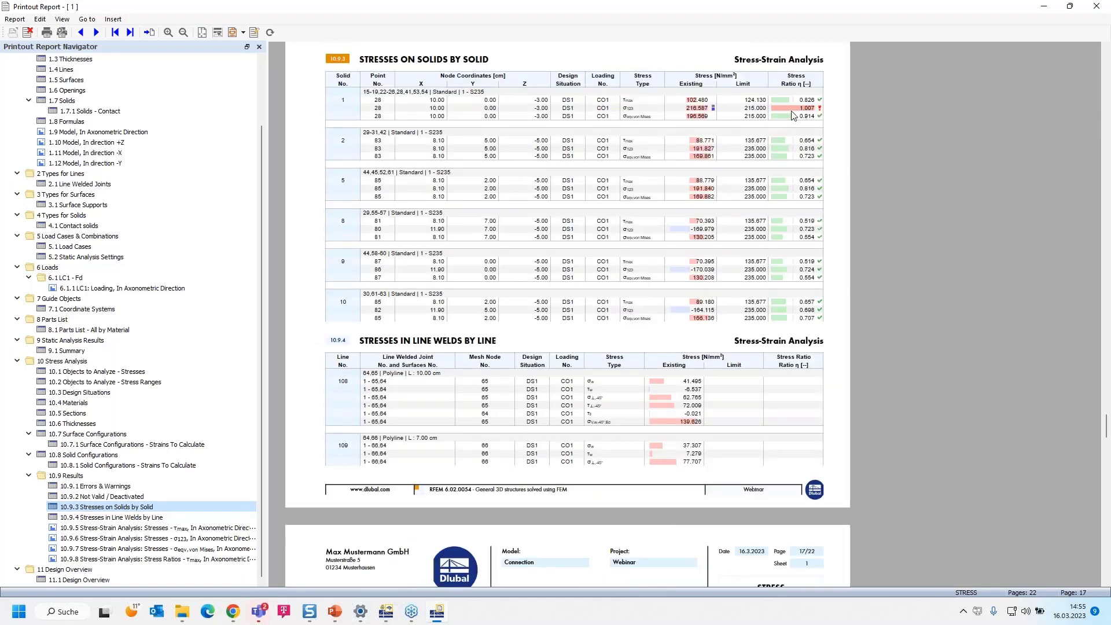
{"action": "scroll", "coordinate": [420, 398], "scroll_direction": "down", "scroll_amount": 7}
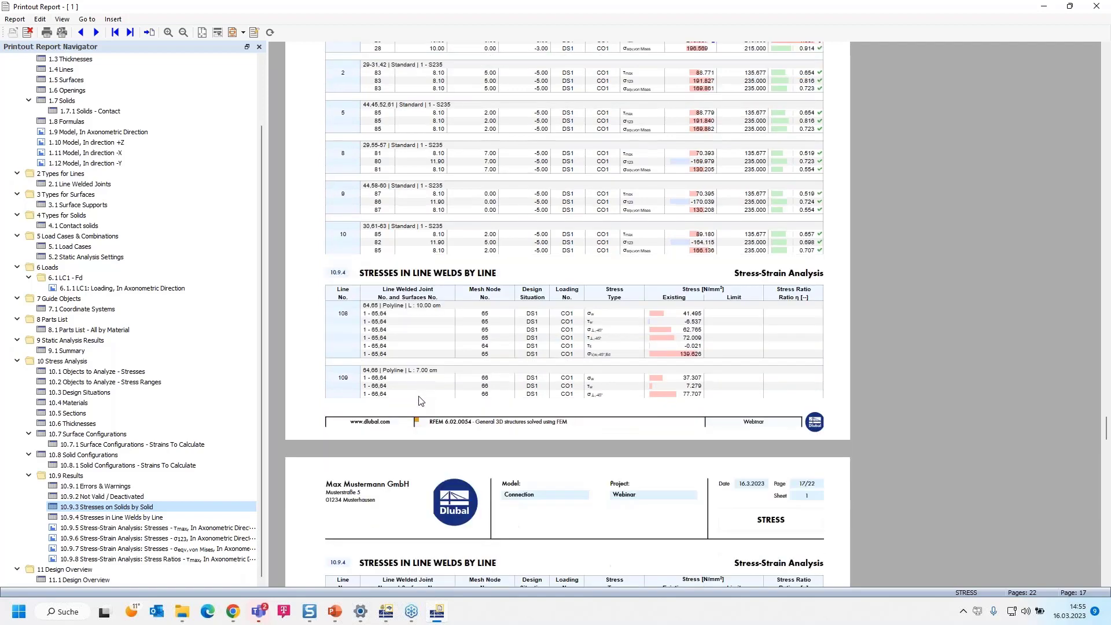
{"action": "scroll", "coordinate": [420, 398], "scroll_direction": "down", "scroll_amount": 3}
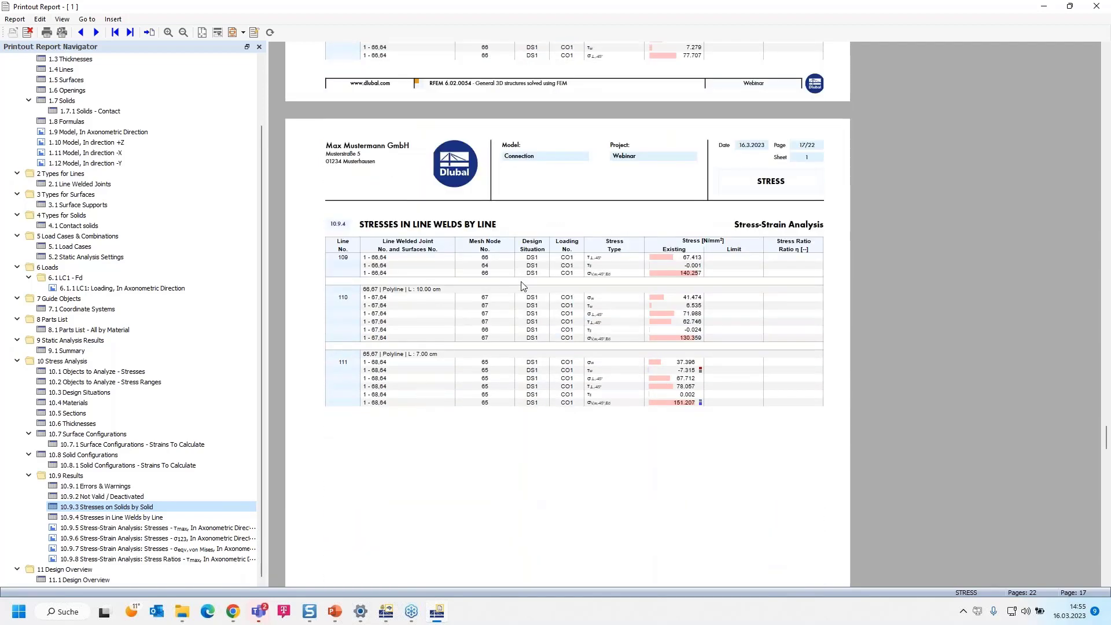
{"action": "scroll", "coordinate": [550, 281], "scroll_direction": "down", "scroll_amount": 2}
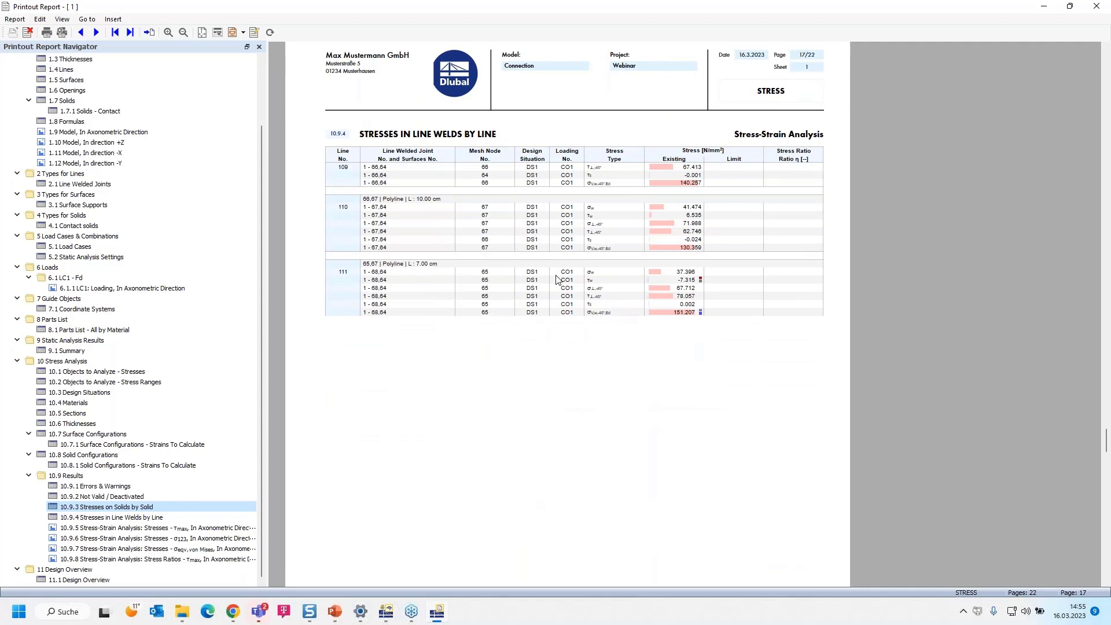
Step: Review the report's result pictures of the τmax, σ123 and von Mises stresses and the τmax stress ratios
{"action": "scroll", "coordinate": [556, 280], "scroll_direction": "down", "scroll_amount": 10}
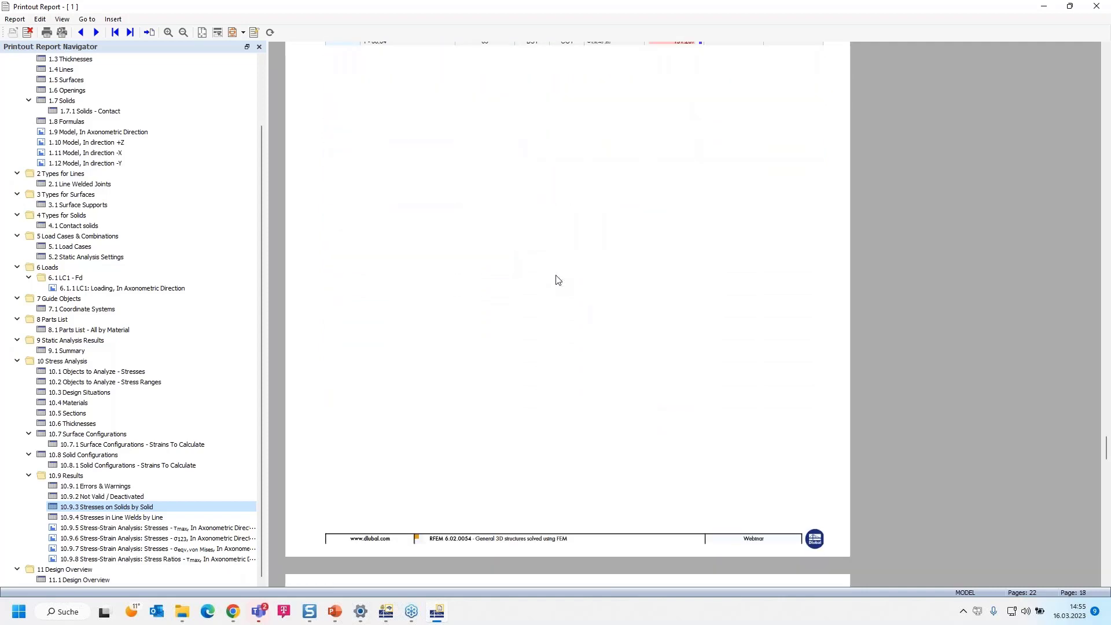
{"action": "scroll", "coordinate": [558, 280], "scroll_direction": "down", "scroll_amount": 15}
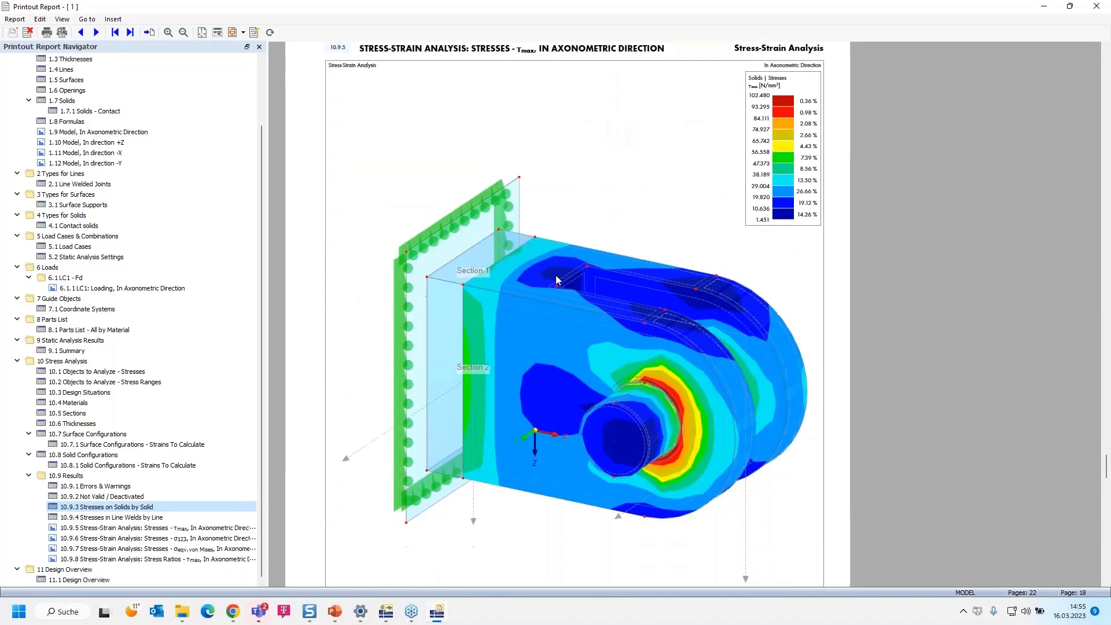
{"action": "scroll", "coordinate": [558, 280], "scroll_direction": "down", "scroll_amount": 20}
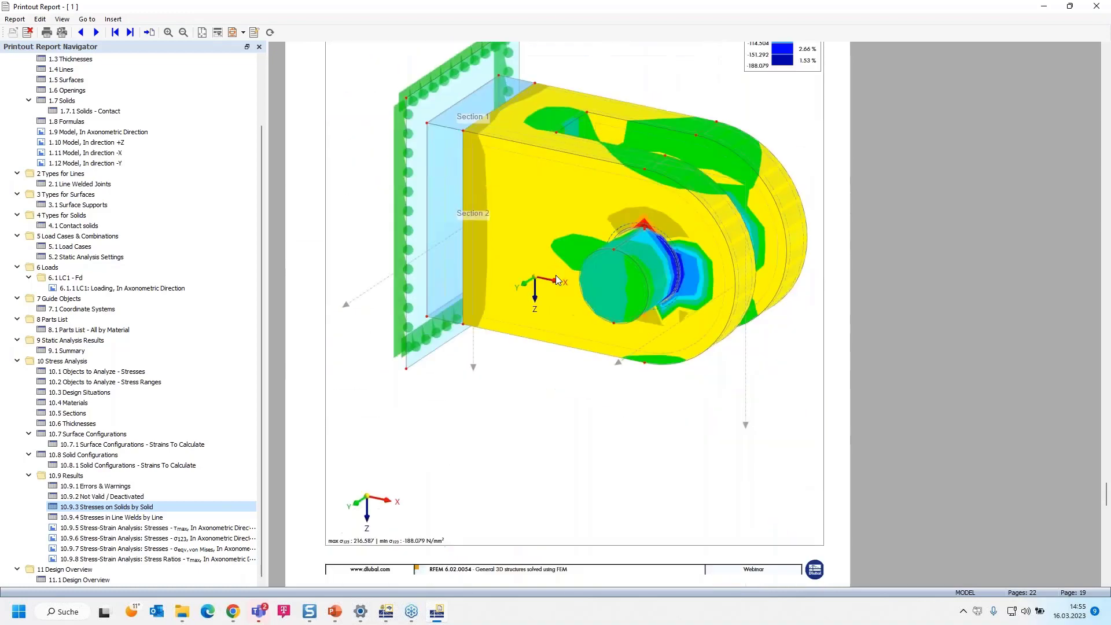
{"action": "scroll", "coordinate": [558, 280], "scroll_direction": "down", "scroll_amount": 5}
{"action": "scroll", "coordinate": [557, 280], "scroll_direction": "down", "scroll_amount": 2}
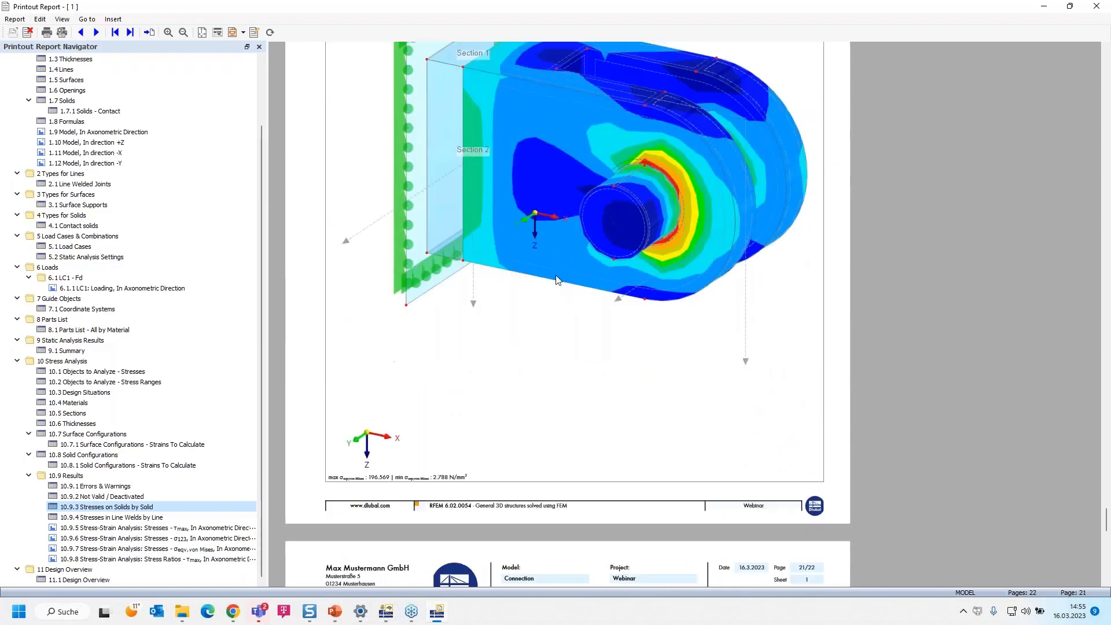
{"action": "scroll", "coordinate": [557, 280], "scroll_direction": "up", "scroll_amount": 1}
{"action": "scroll", "coordinate": [557, 280], "scroll_direction": "down", "scroll_amount": 8}
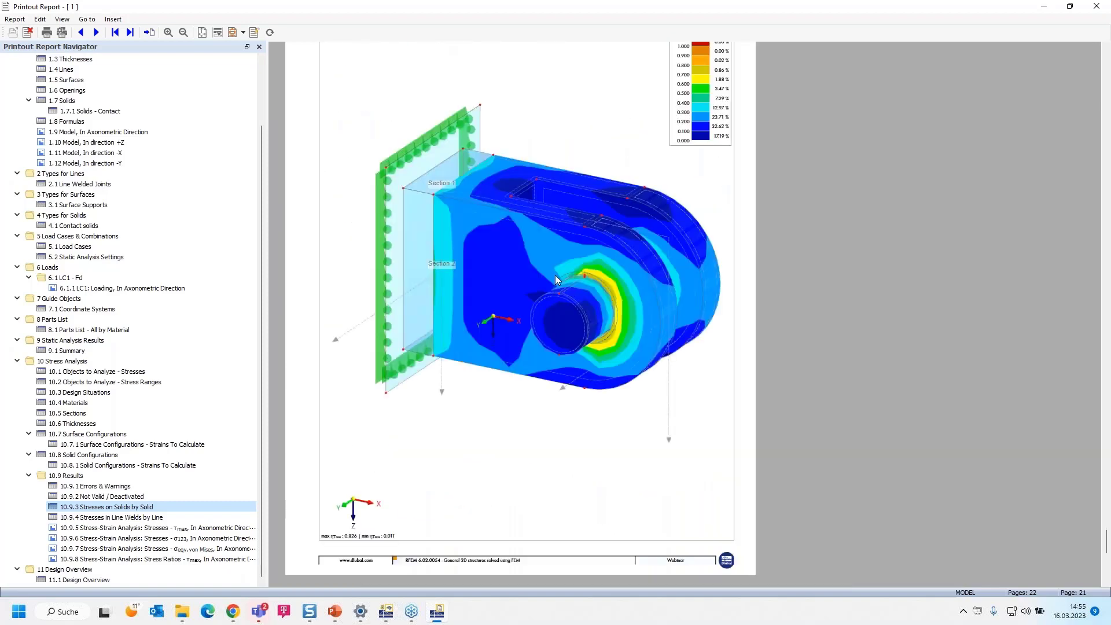
{"action": "scroll", "coordinate": [556, 280], "scroll_direction": "up", "scroll_amount": 1}
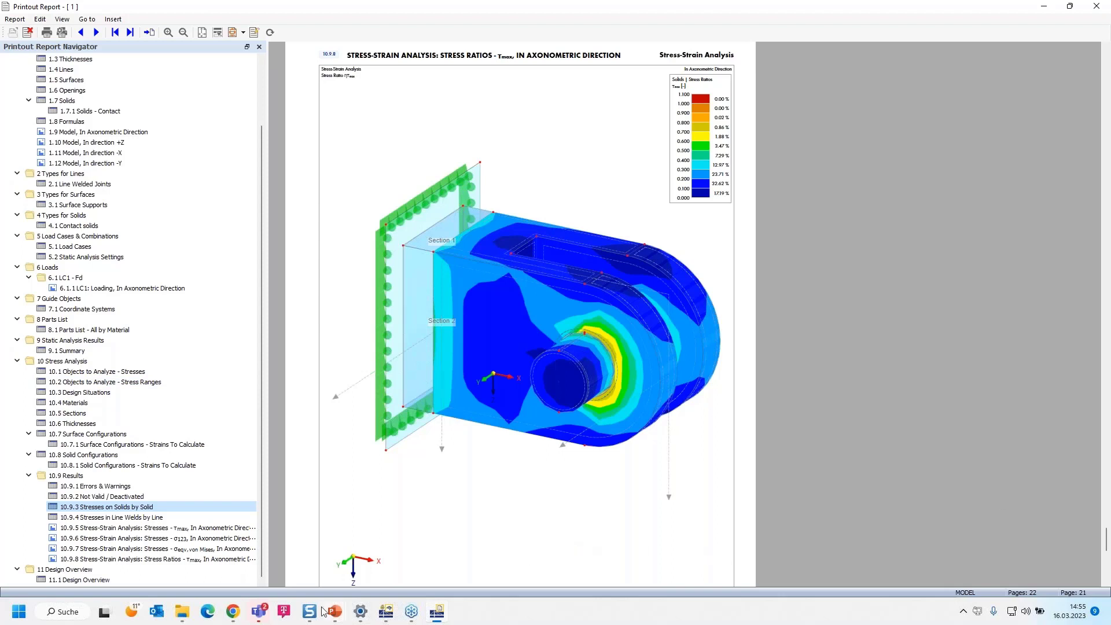
Step: Switch to the Dlubal website in Chrome and on to the PowerPoint slide about the BAU 2023 live presentation
{"action": "left_click", "coordinate": [232, 612]}
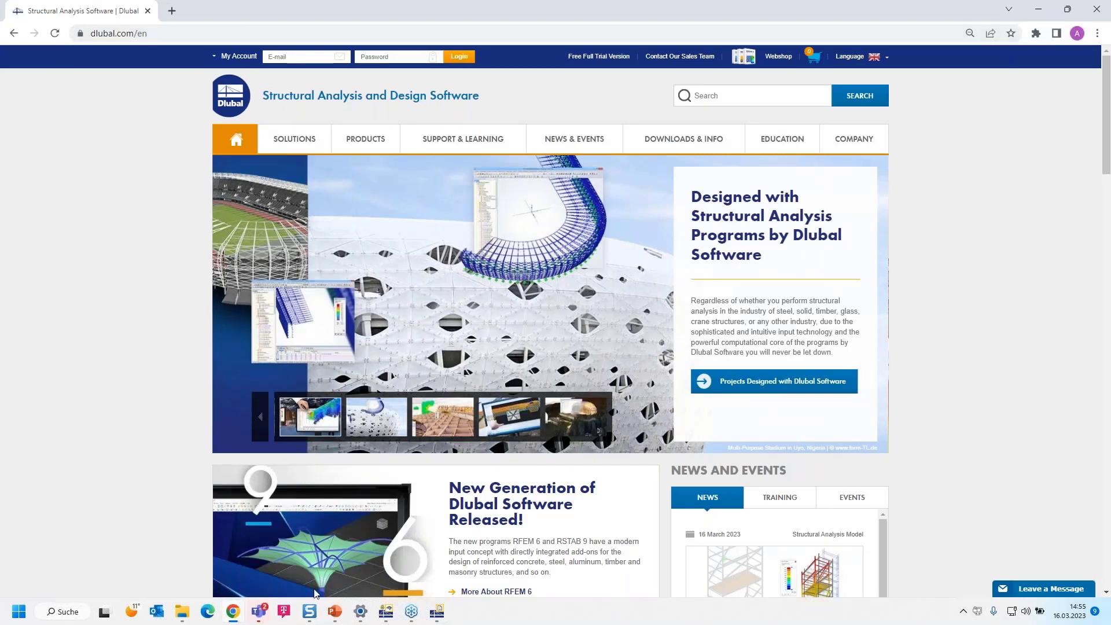
{"action": "mouse_move", "coordinate": [335, 612]}
{"action": "left_click", "coordinate": [338, 570]}
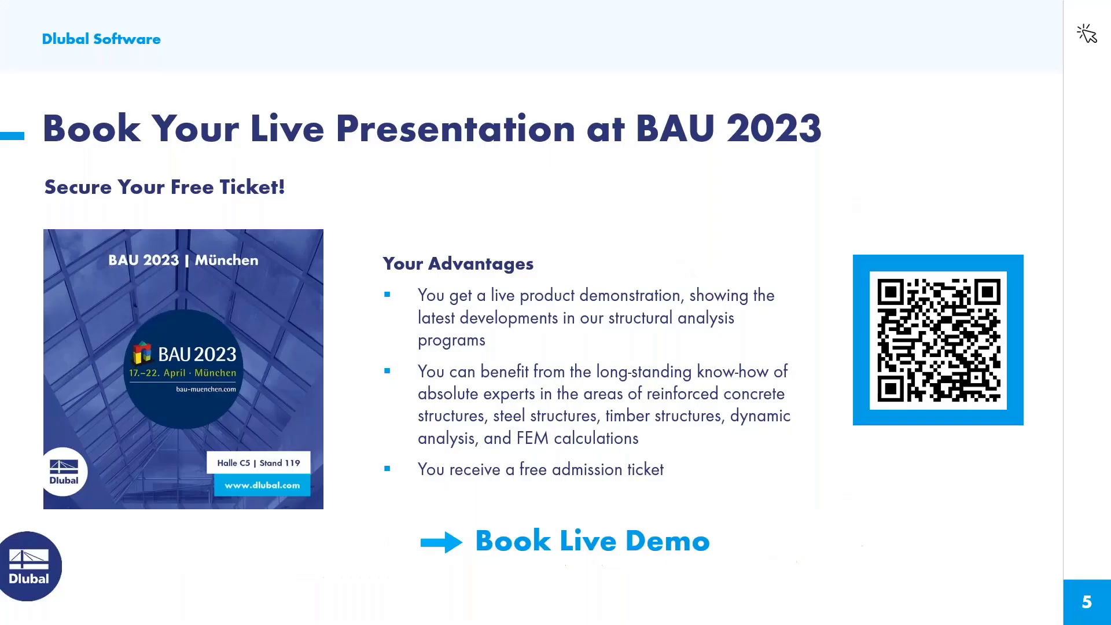